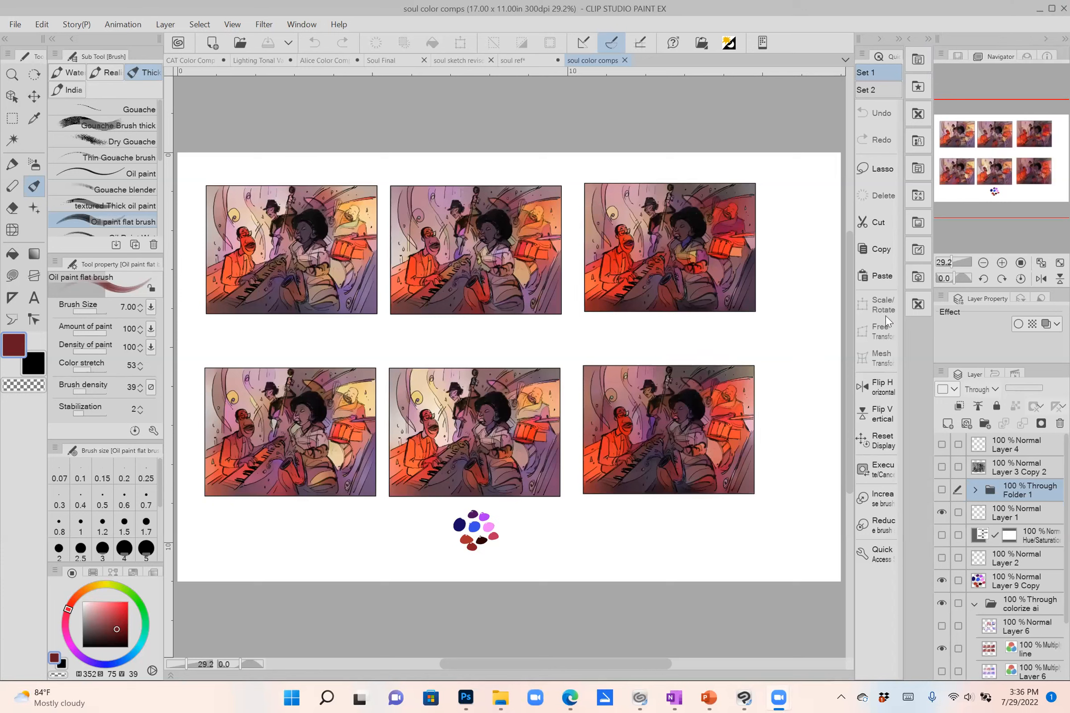
Hide Layer 1 and the colorize ai folder, and show the color roughs layer beneath the line art.
click(942, 513)
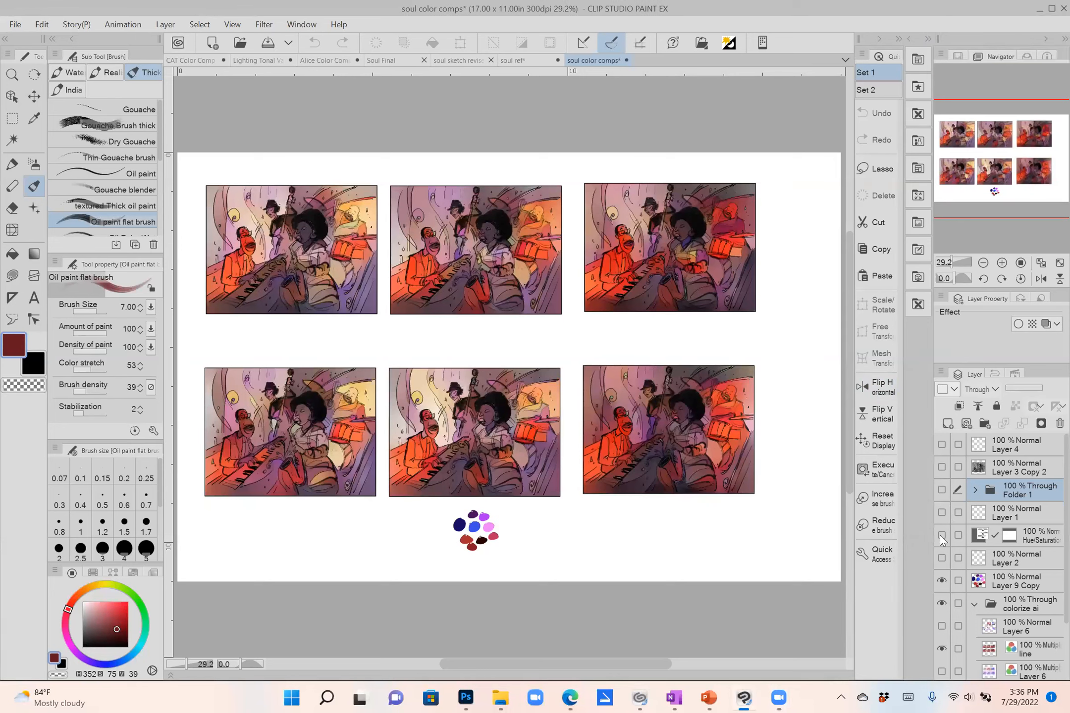
click(944, 603)
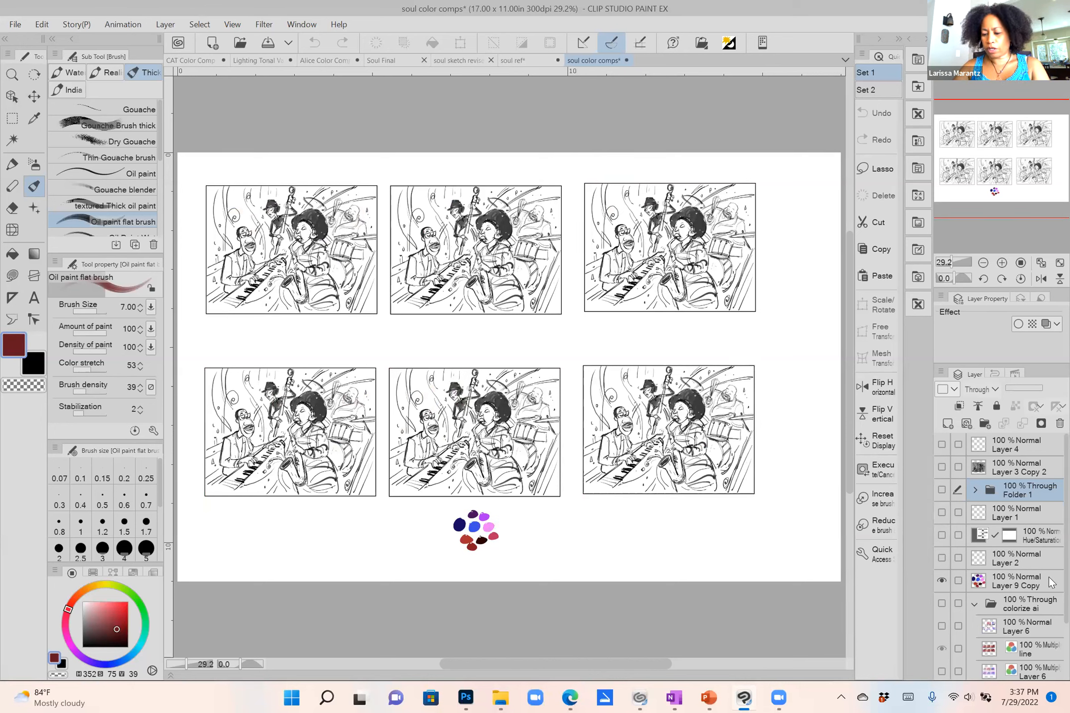
scroll(1049, 597, down, 3)
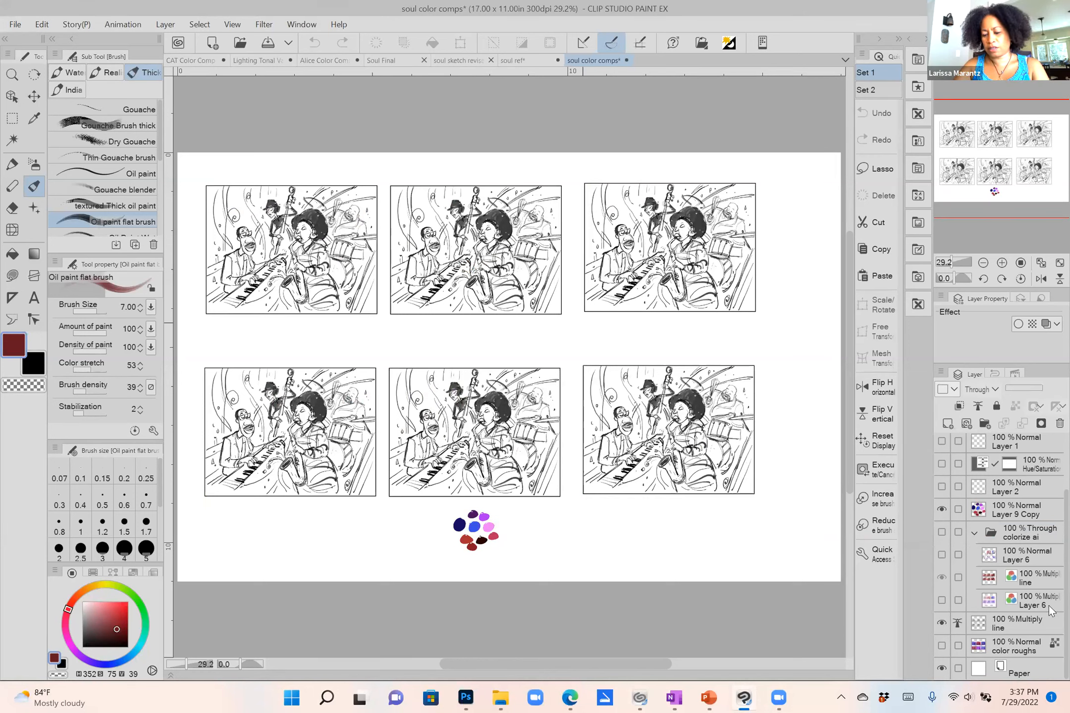
click(941, 646)
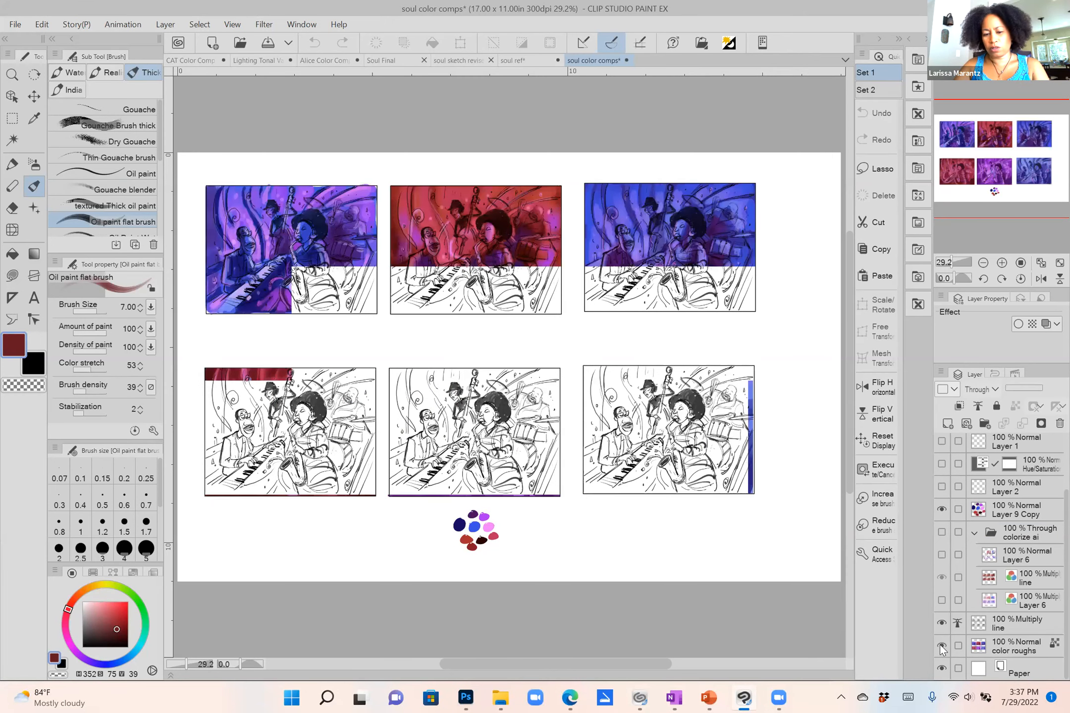
Check the color roughs with the multiply line layer hidden, and turn the line layer back on.
click(941, 622)
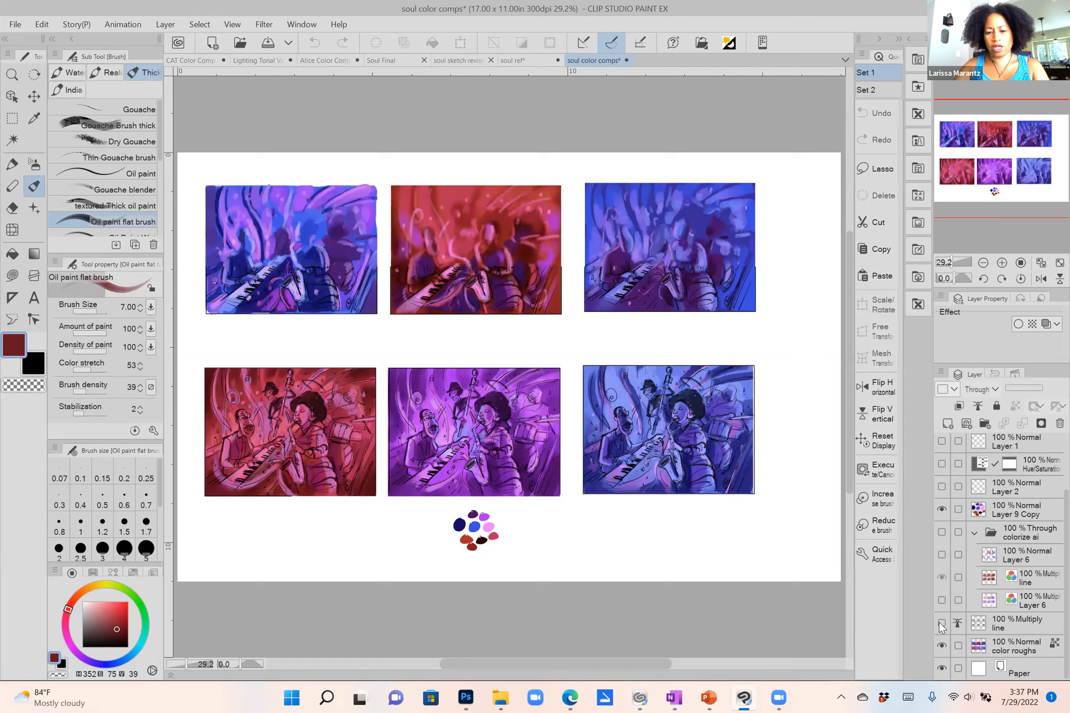
click(941, 623)
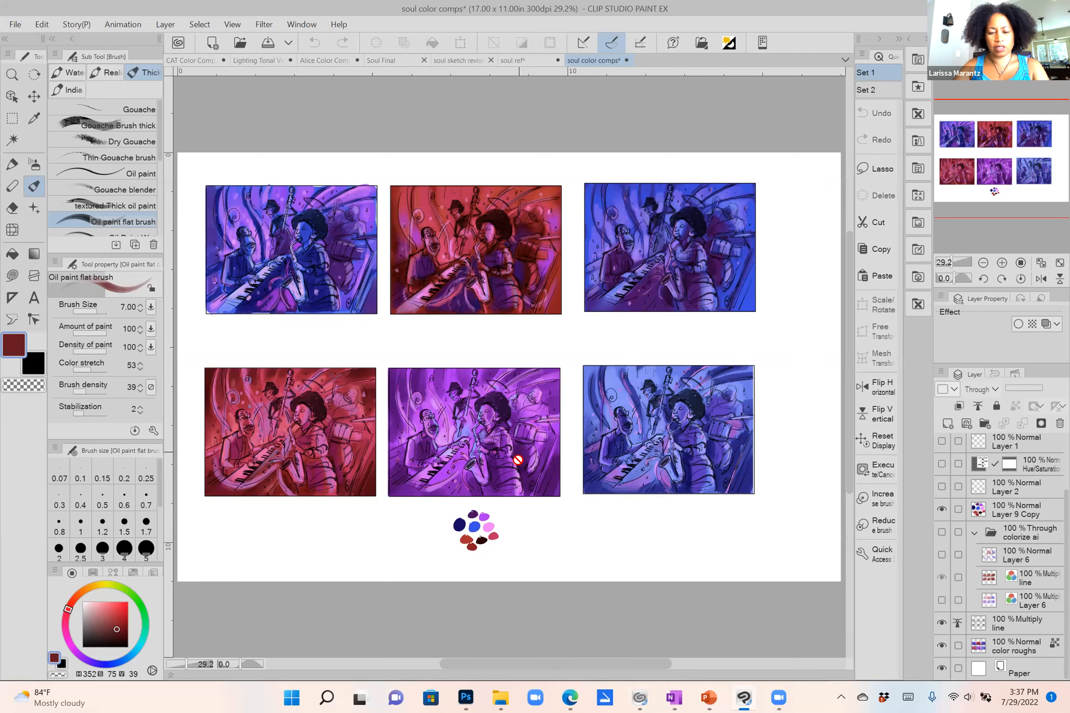
scroll(498, 497, down, 2)
drag(498, 497, 465, 453)
scroll(448, 466, up, 1)
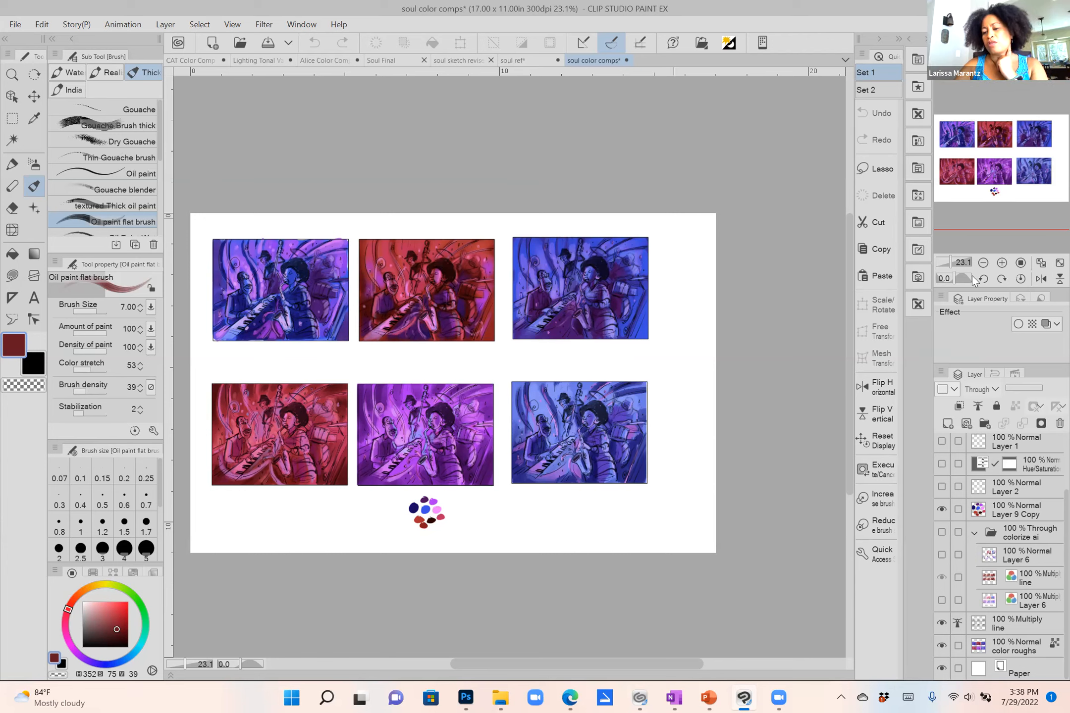
Compare the six color comps in horizontally flipped and normal orientation, ending with the canvas view unflipped.
click(1040, 279)
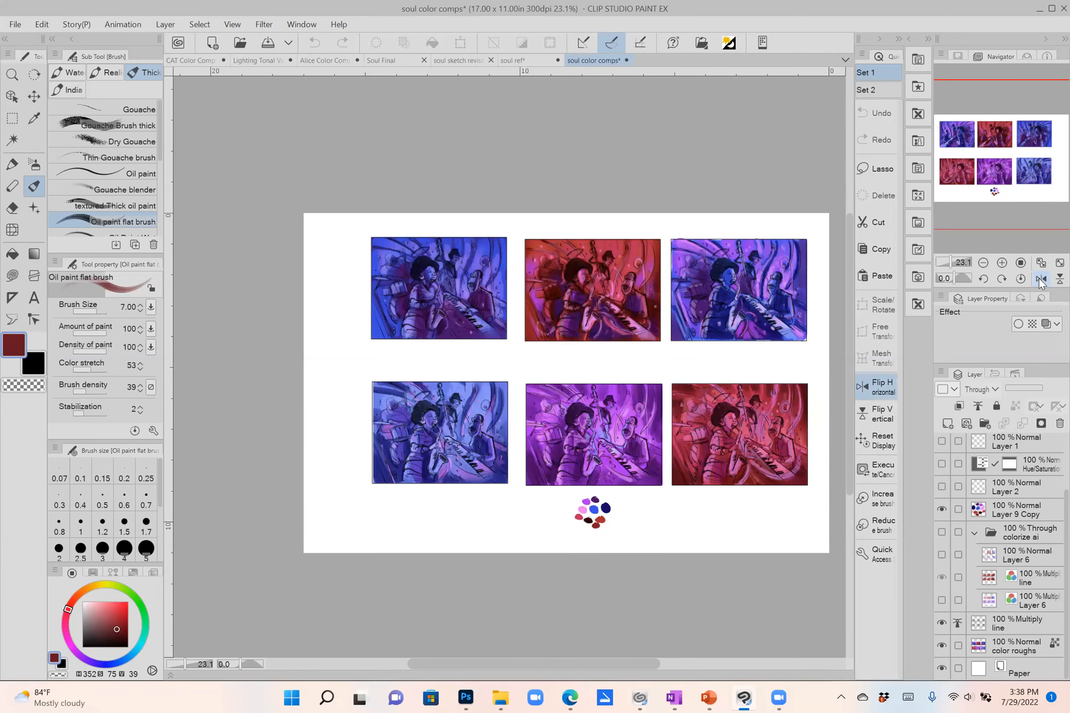
click(1040, 278)
click(1040, 279)
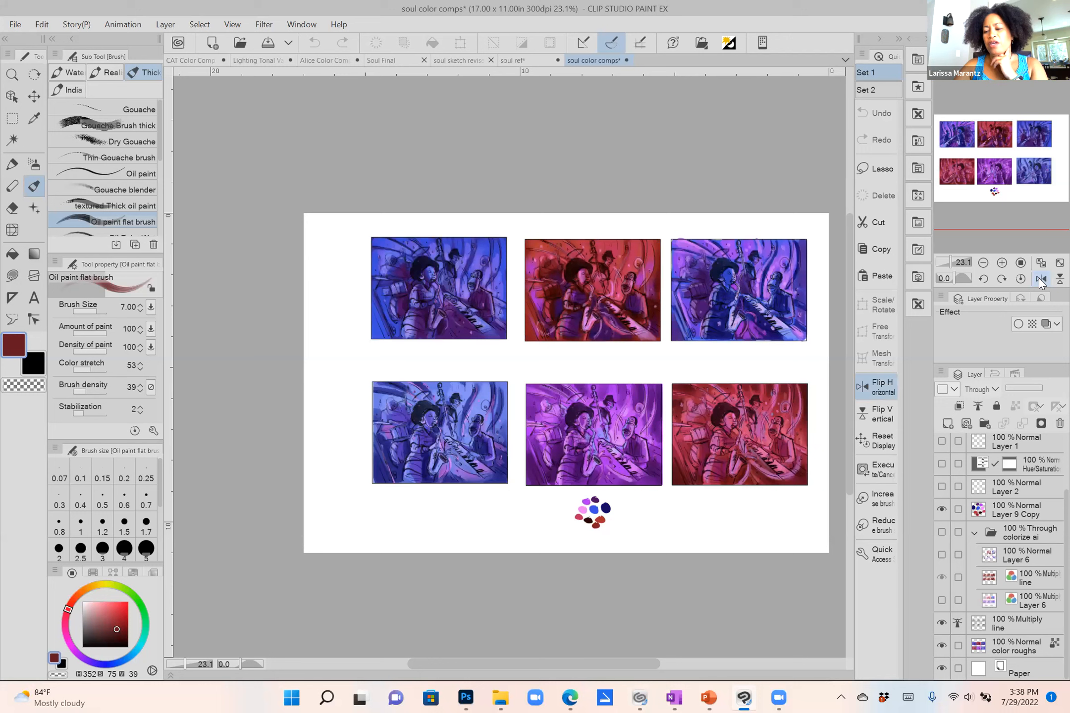
click(1039, 279)
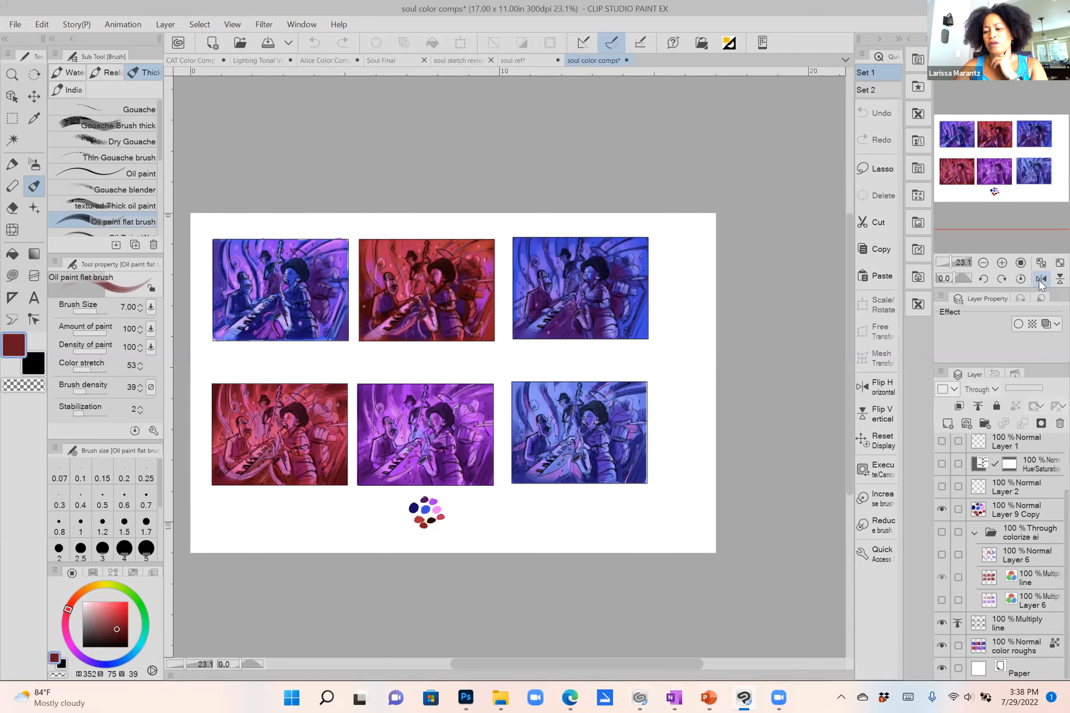
click(1039, 279)
click(1039, 279)
click(1040, 279)
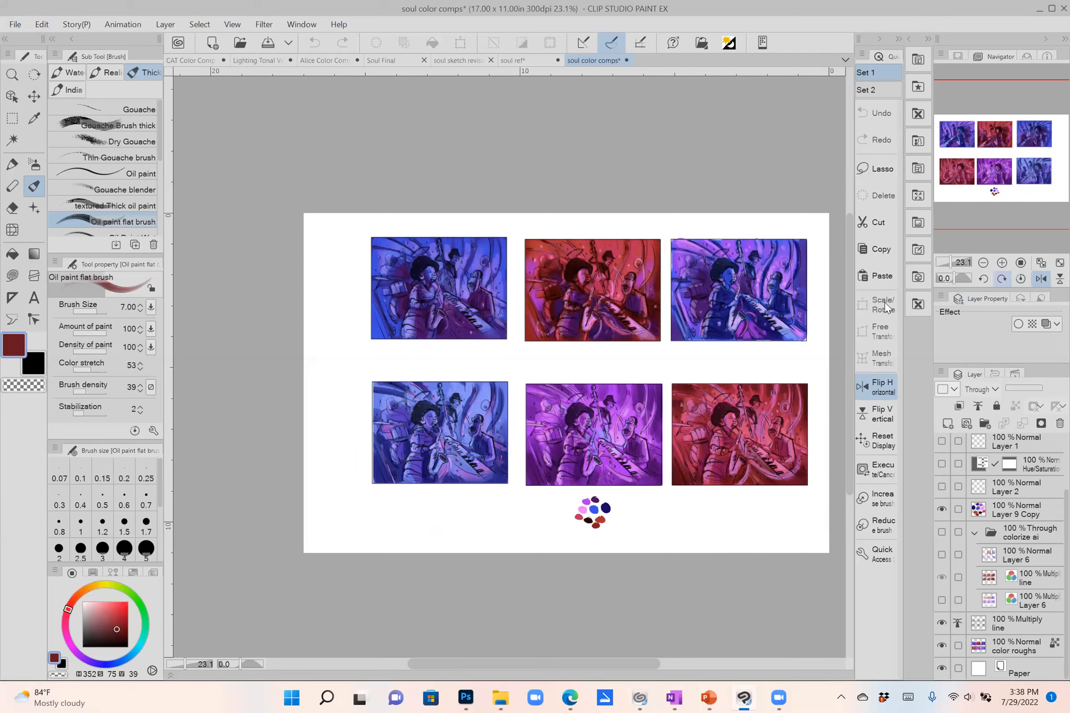
click(1042, 281)
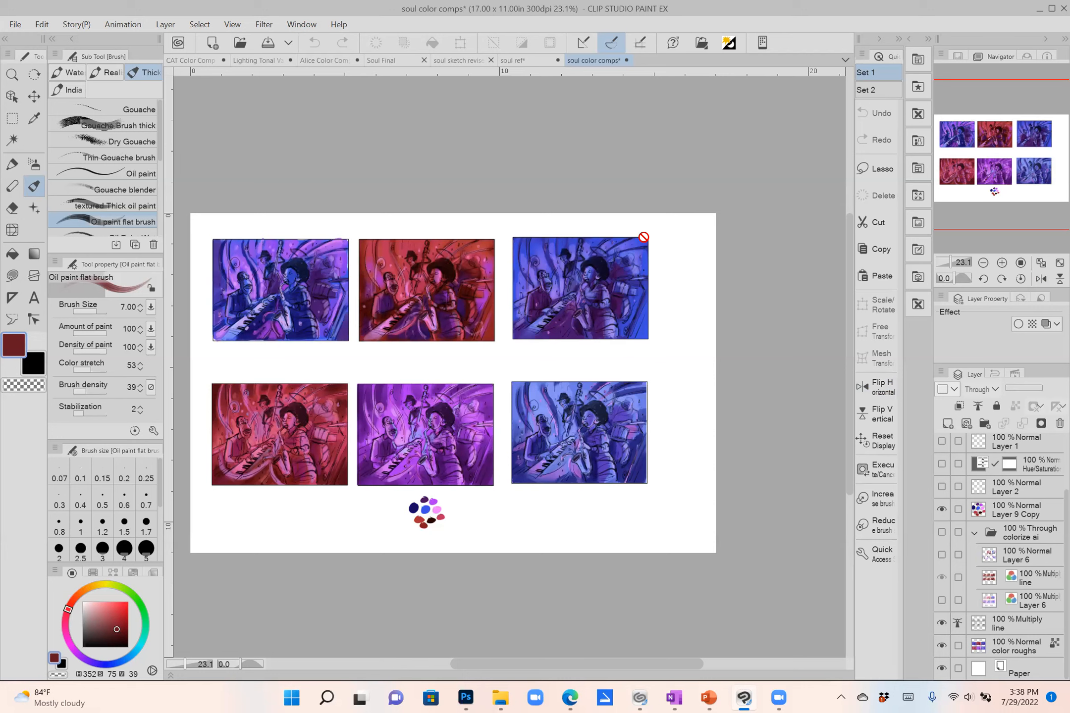
click(1038, 284)
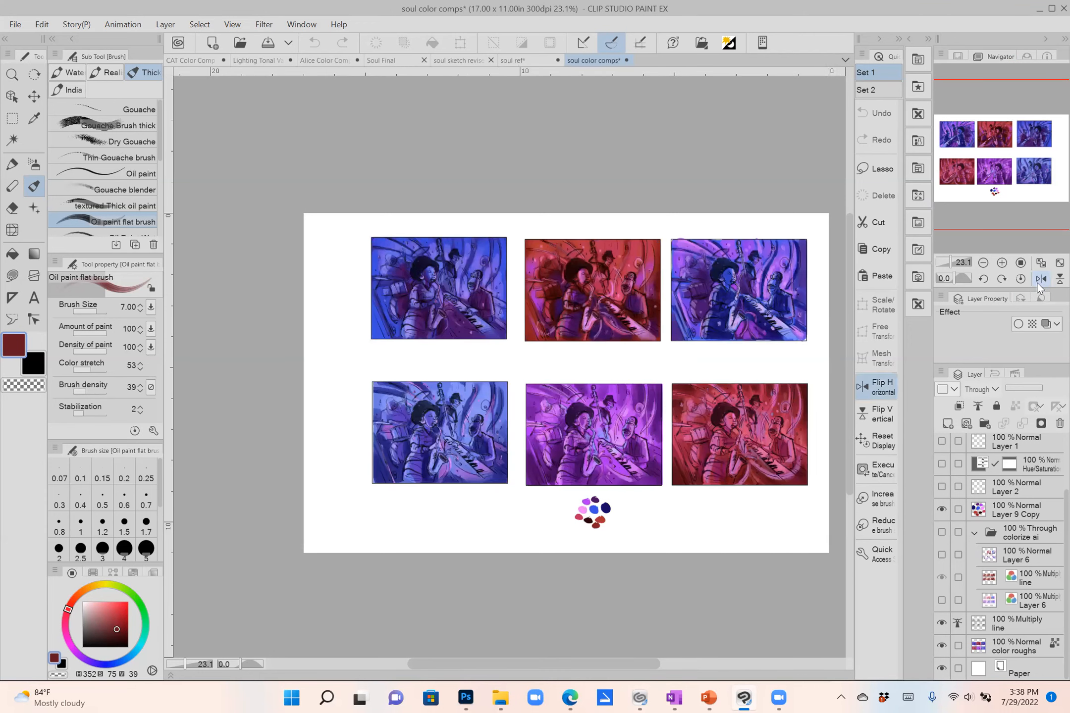
click(1037, 283)
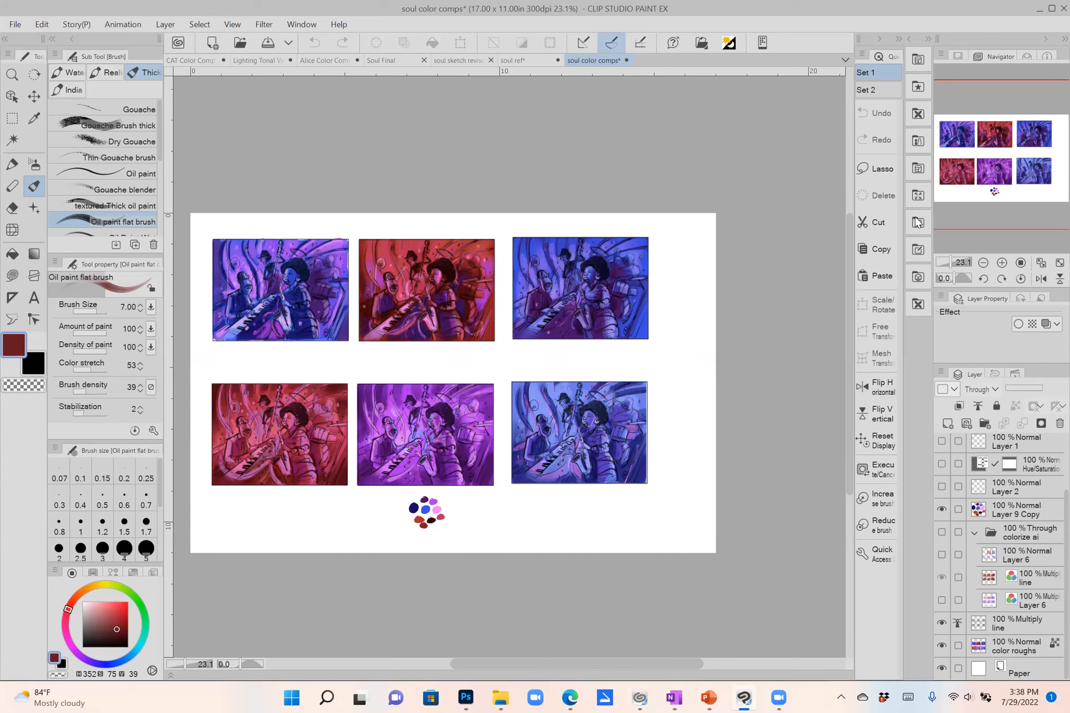
Examine the six color comps with the canvas view flipped vertically, and restore the upright orientation.
click(1051, 280)
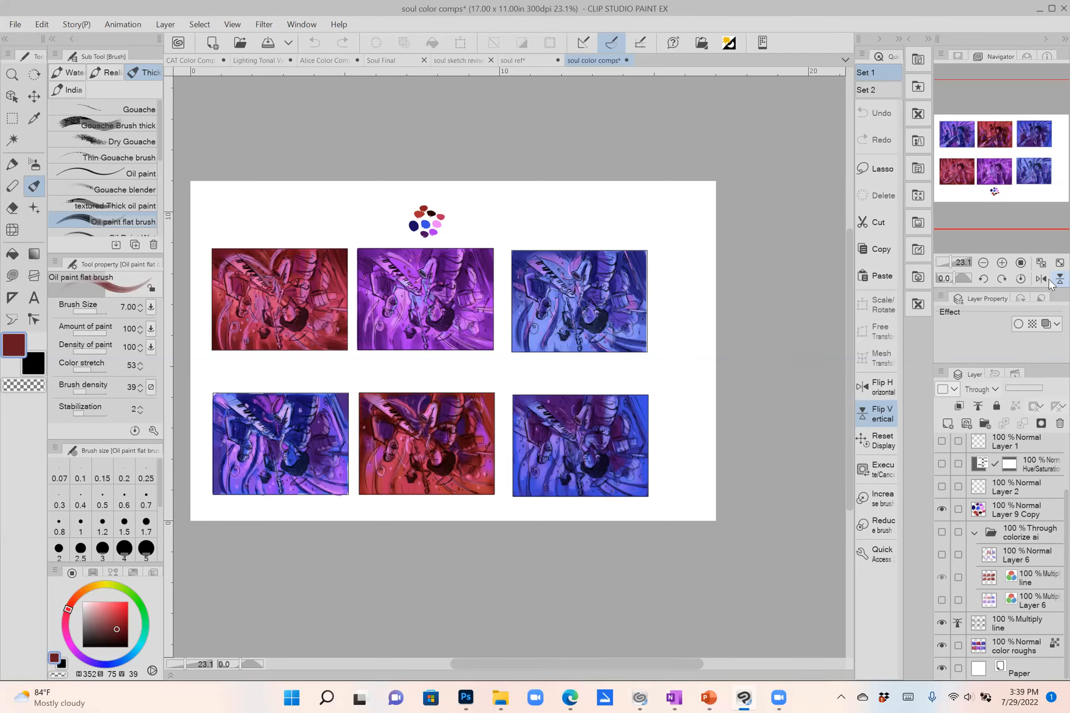
click(1050, 280)
click(1049, 279)
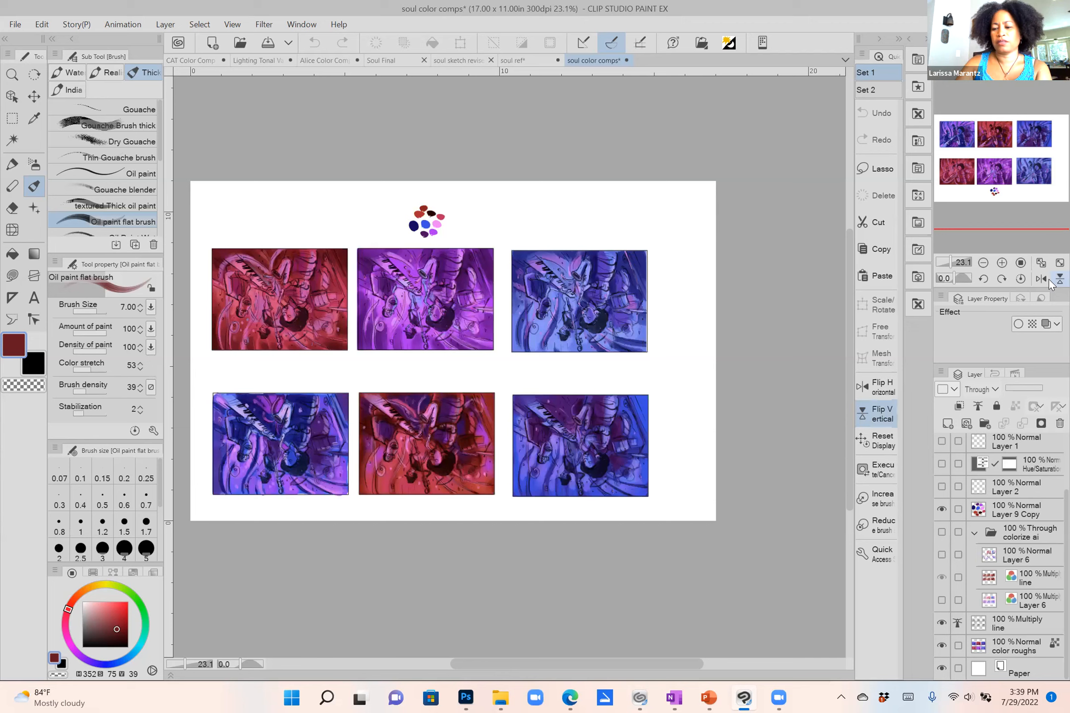
click(1050, 279)
click(1049, 279)
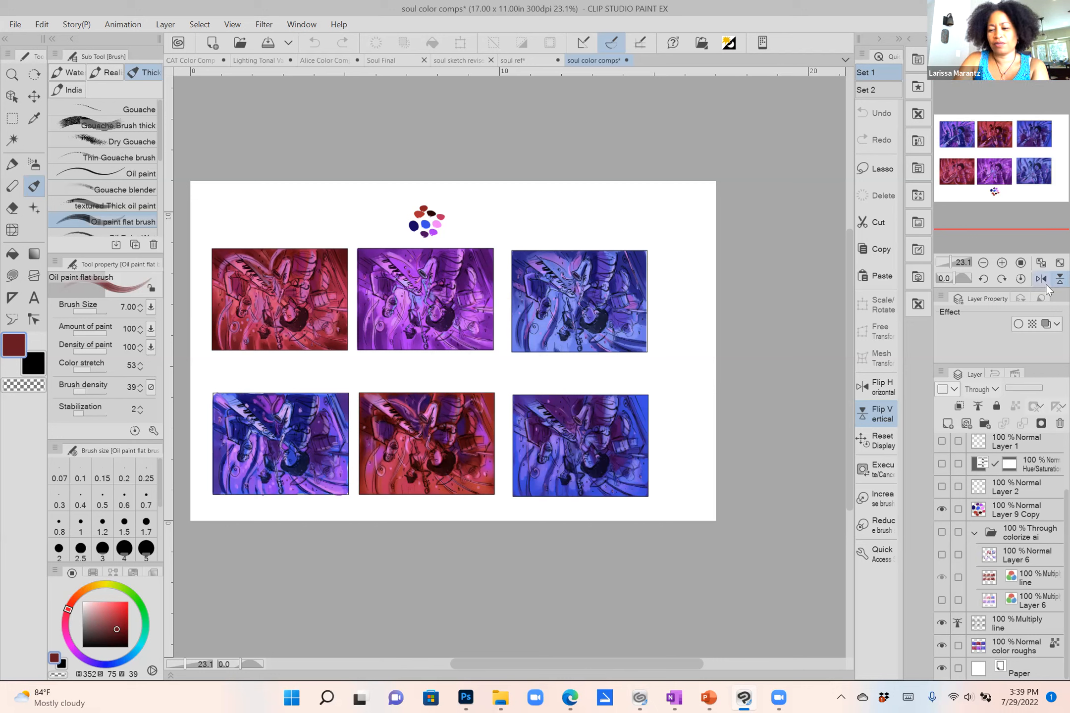
click(1056, 280)
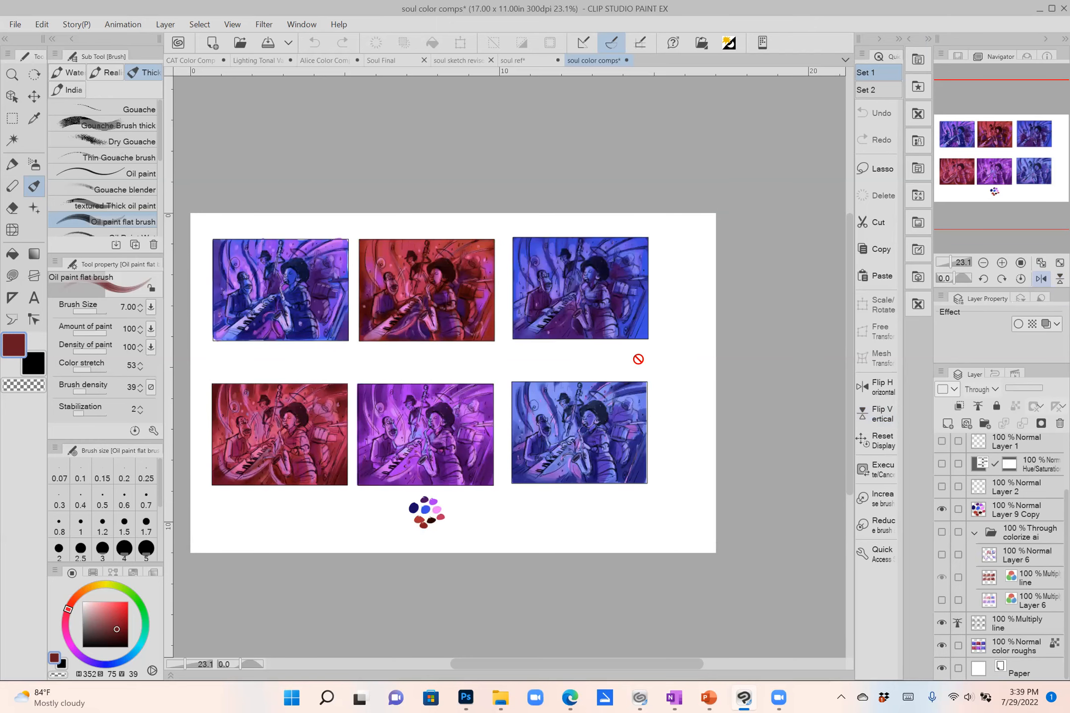
Examine the six color comps at thumbnail size to judge how their values and colors read from a distance.
scroll(639, 359, down, 6)
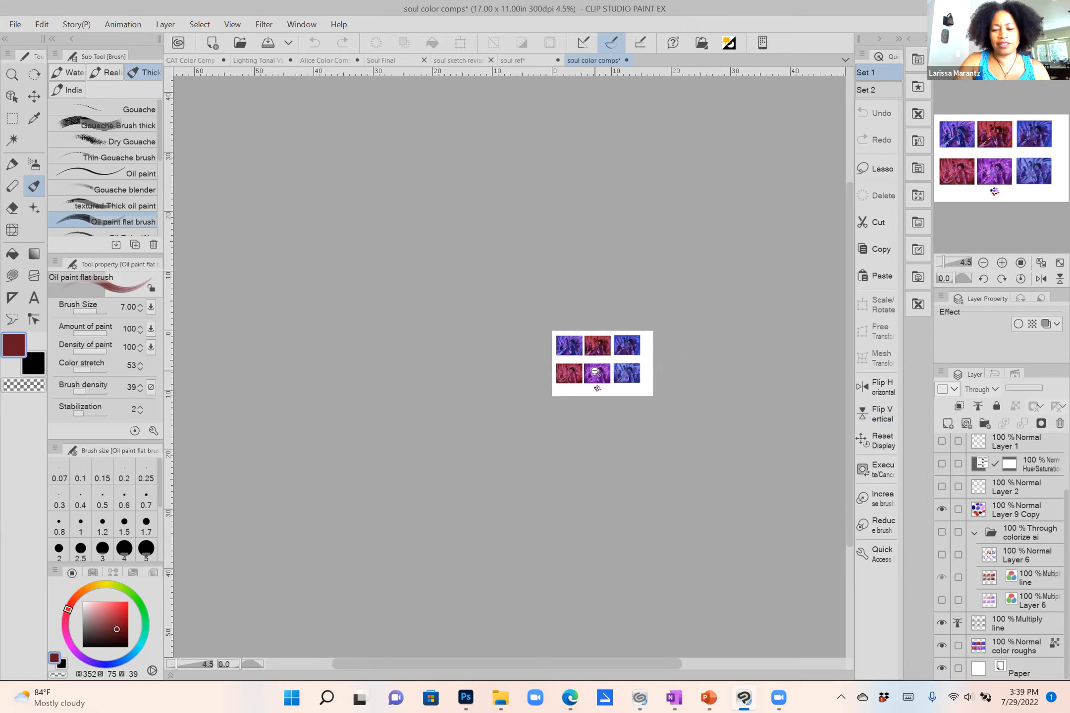
drag(592, 373, 471, 369)
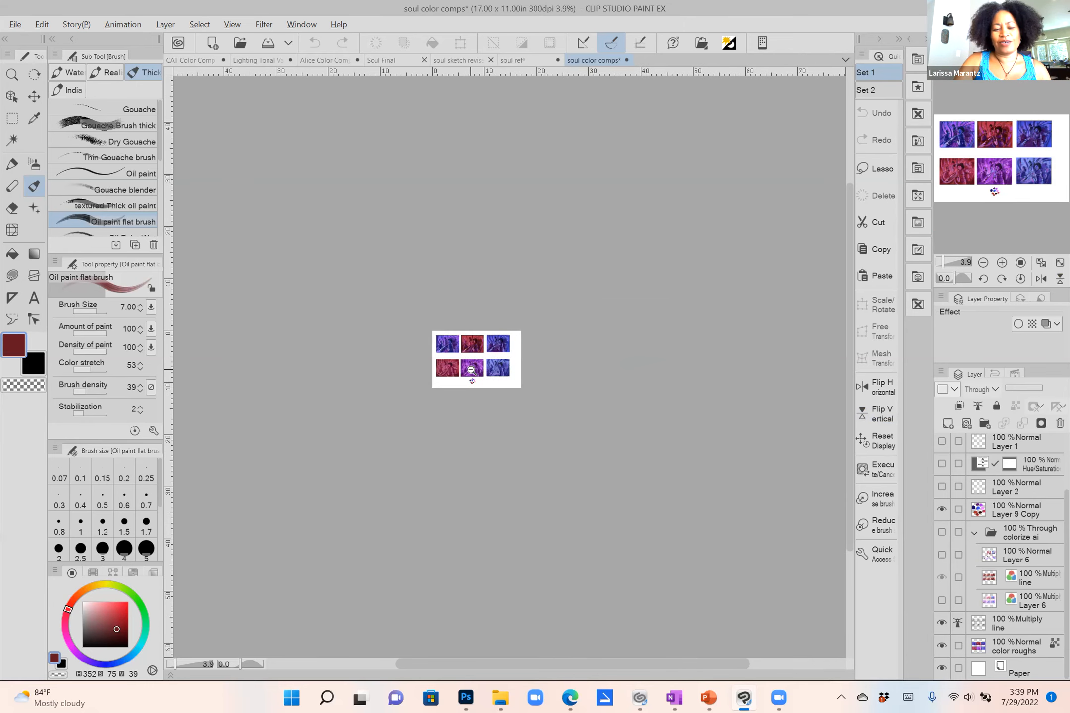
scroll(471, 371, up, 2)
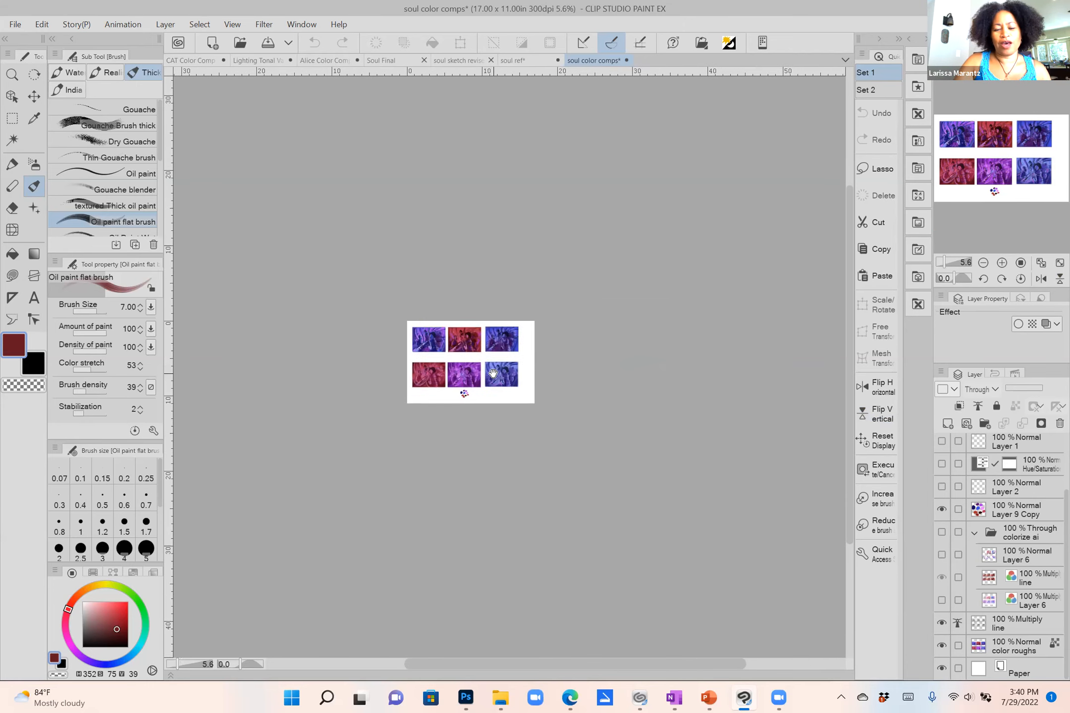
scroll(486, 377, down, 2)
scroll(488, 376, up, 4)
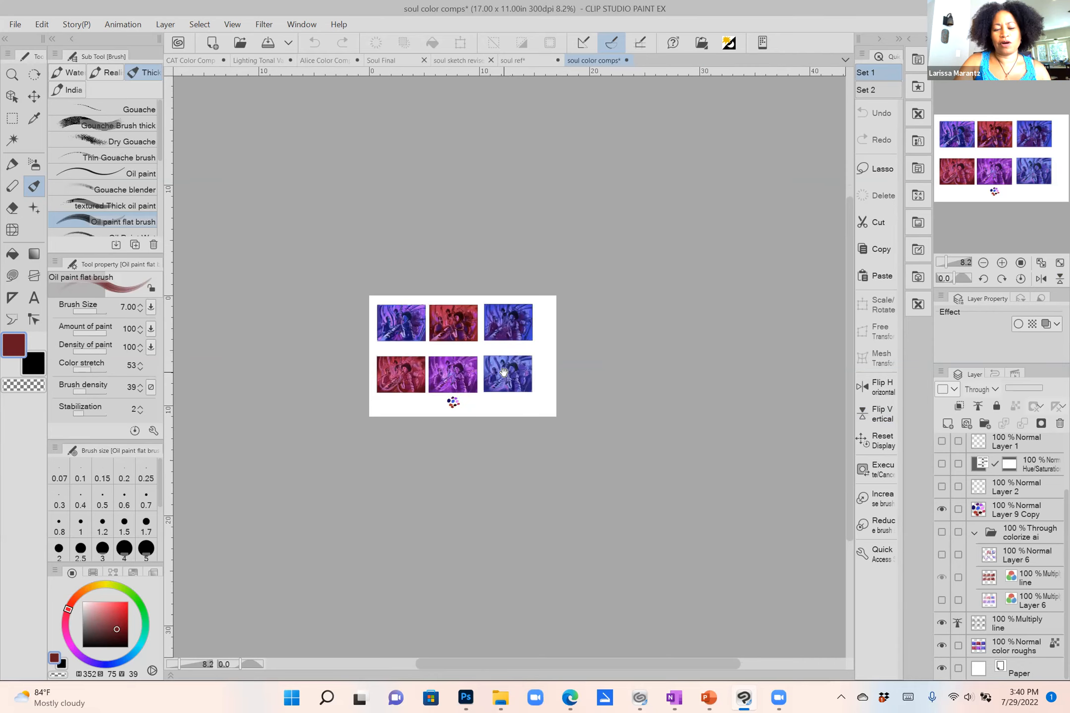
drag(506, 372, 515, 380)
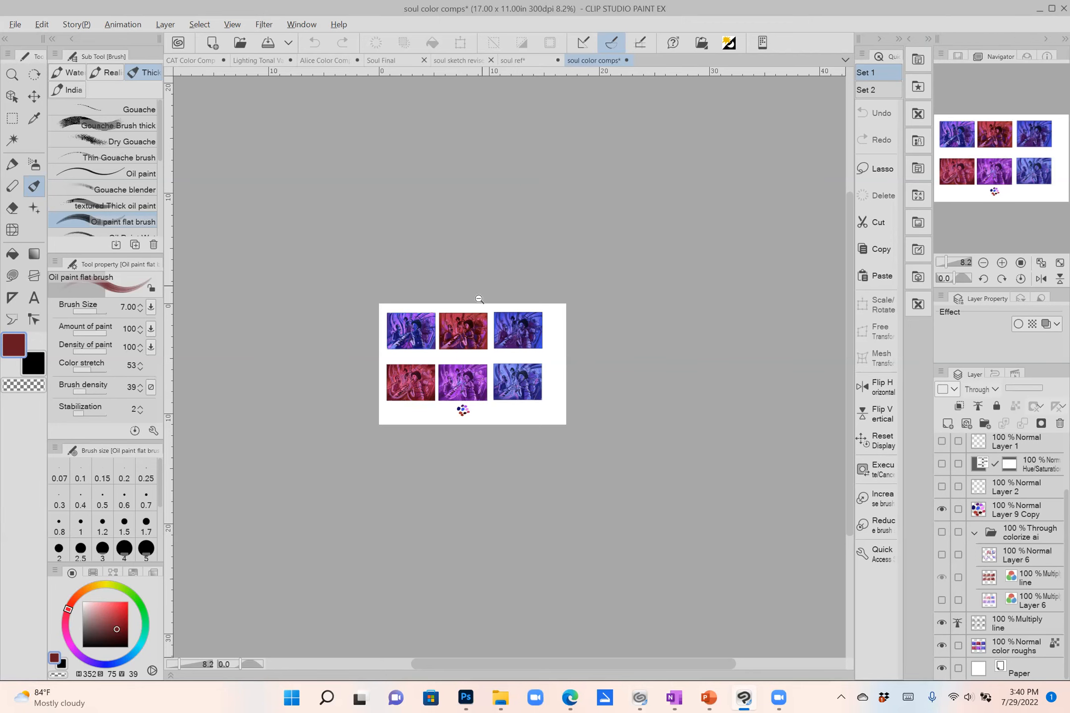
scroll(474, 343, up, 5)
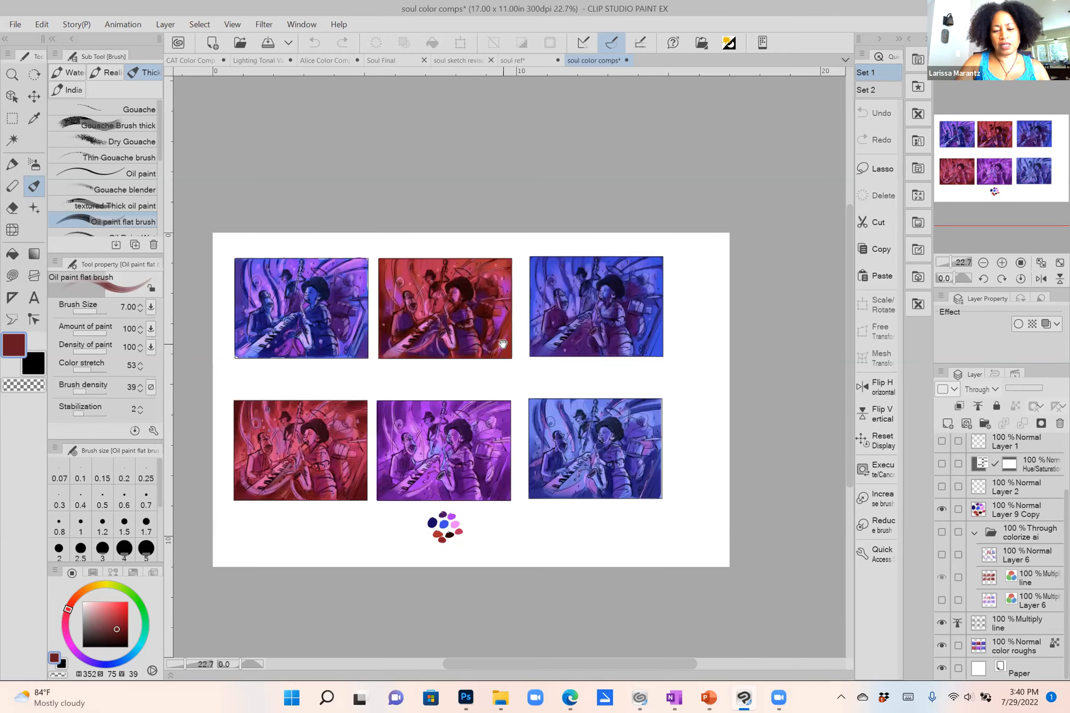
scroll(504, 325, up, 1)
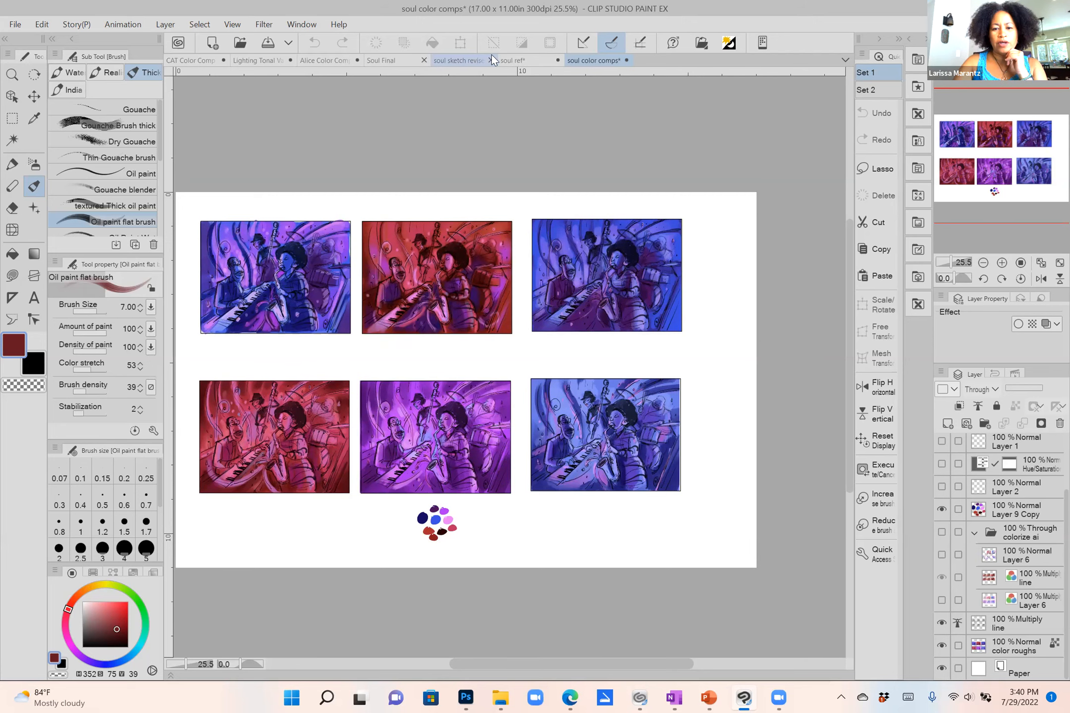
In the soul ref document, hide the Folder 1 images, review the reference images in the dorothea folder, and hide that folder again.
click(513, 61)
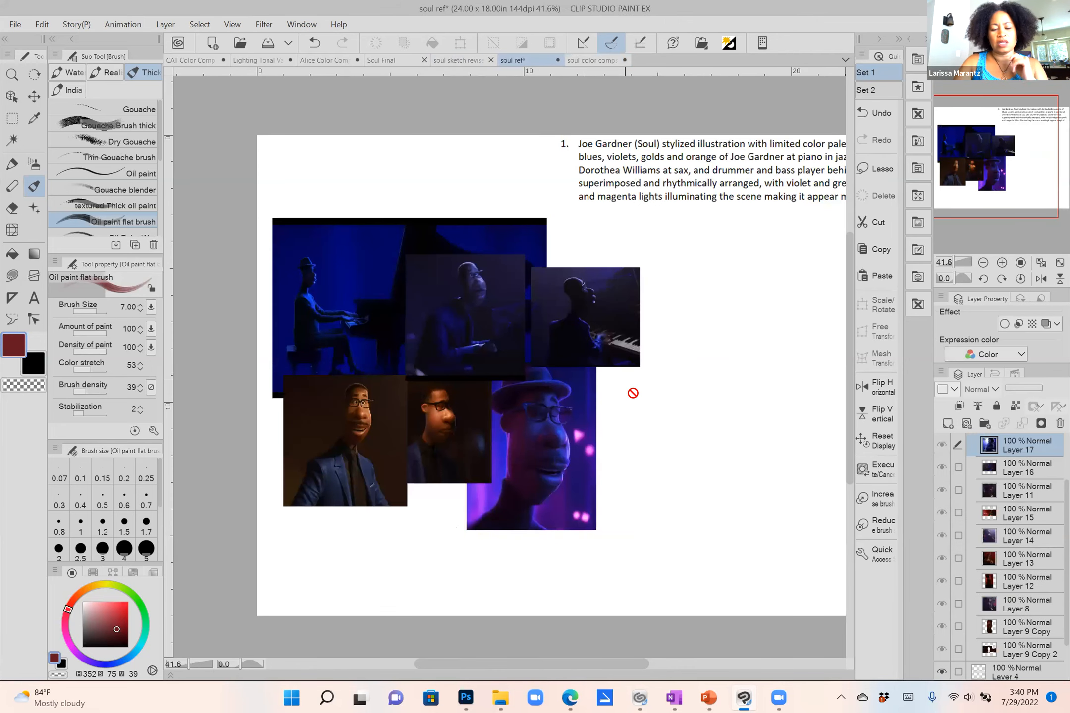
drag(598, 433, 541, 436)
scroll(540, 434, down, 2)
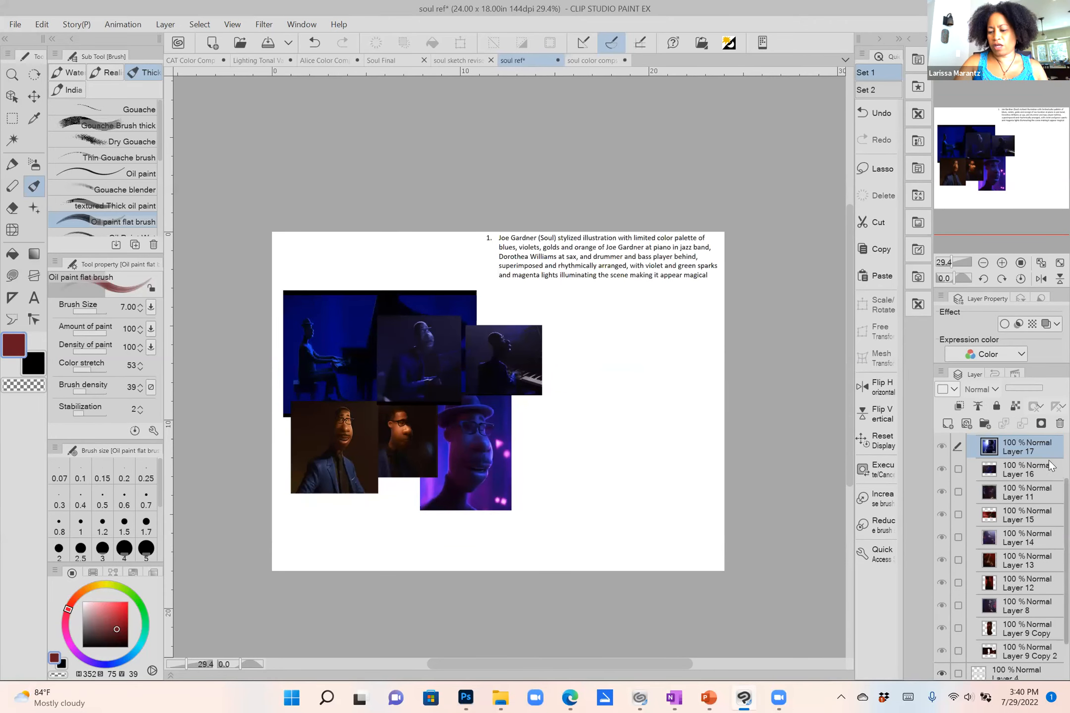
scroll(947, 489, up, 3)
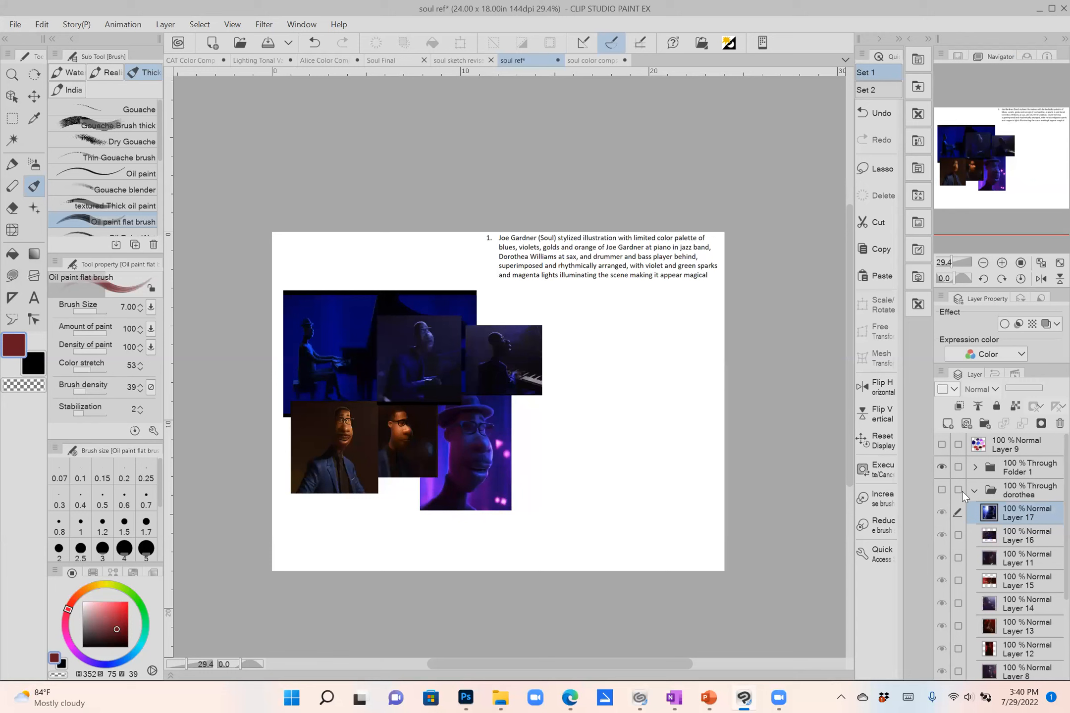
click(941, 467)
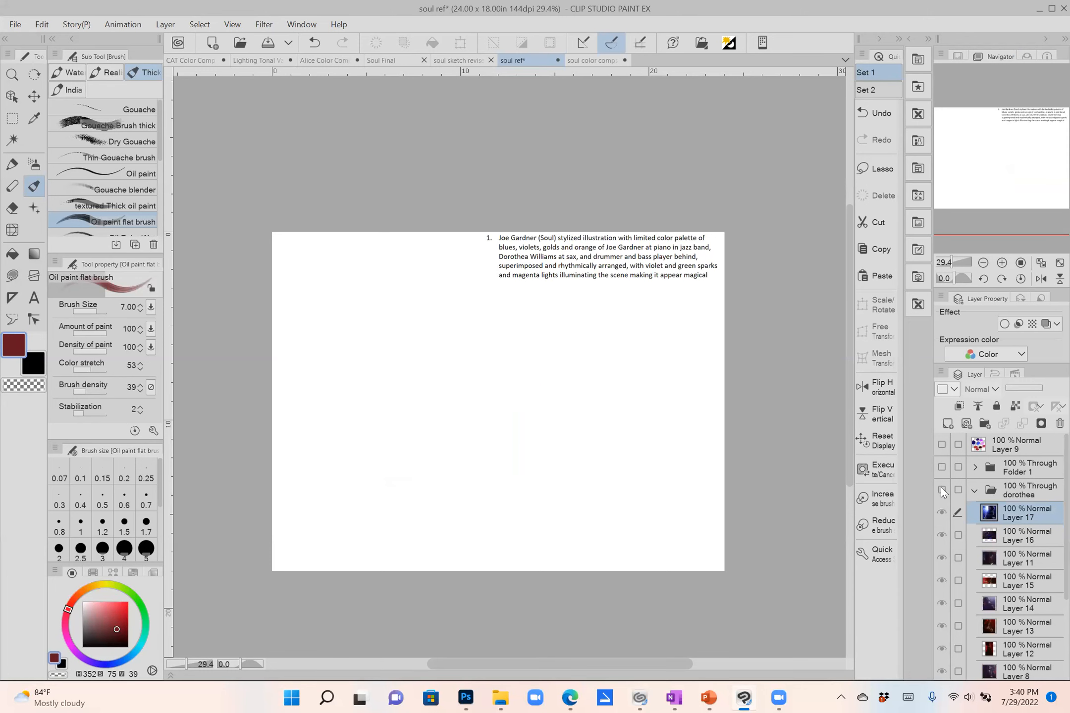
click(941, 488)
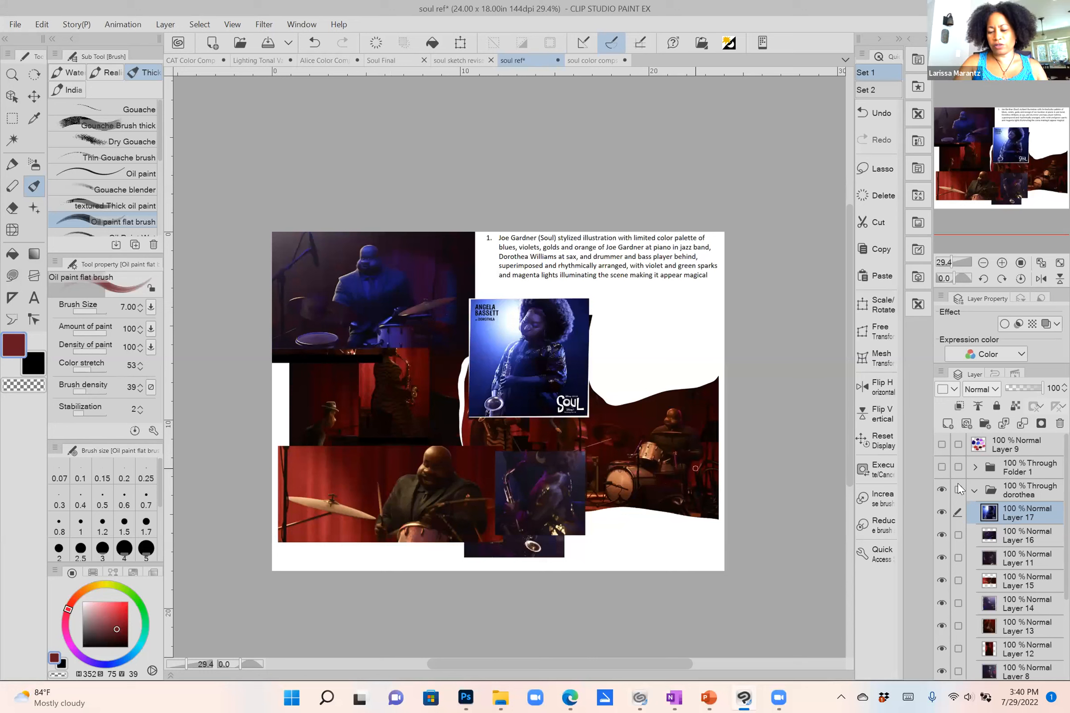
click(942, 490)
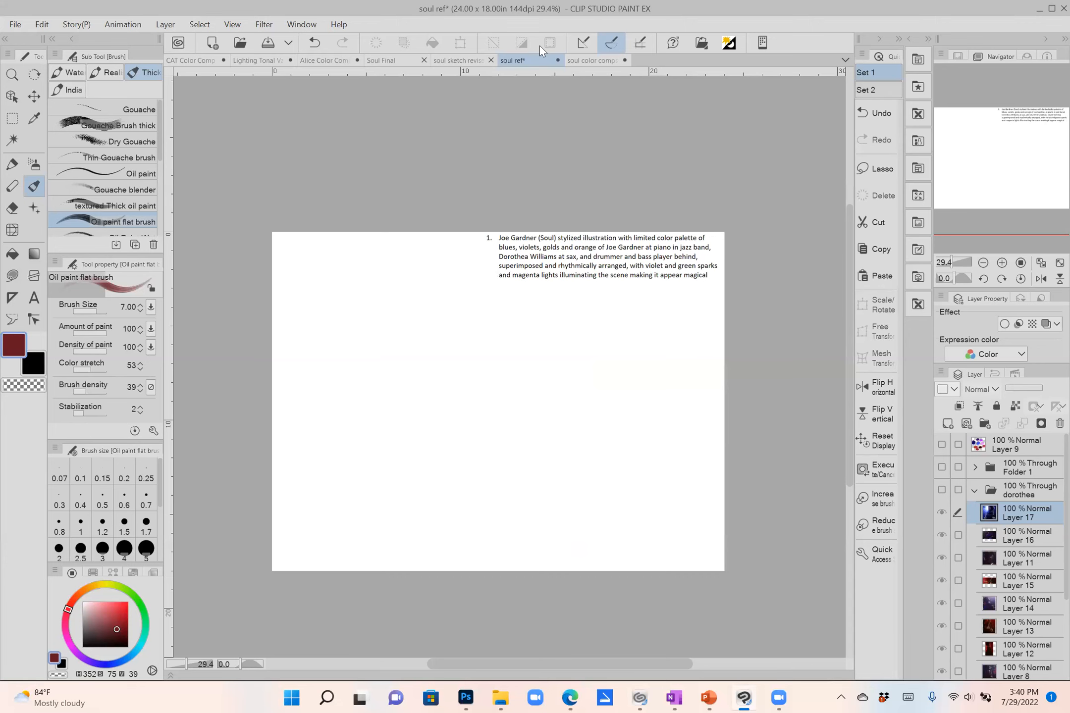
Return to the soul color comps document and hide the palette swatches on Layer 9 Copy.
click(581, 61)
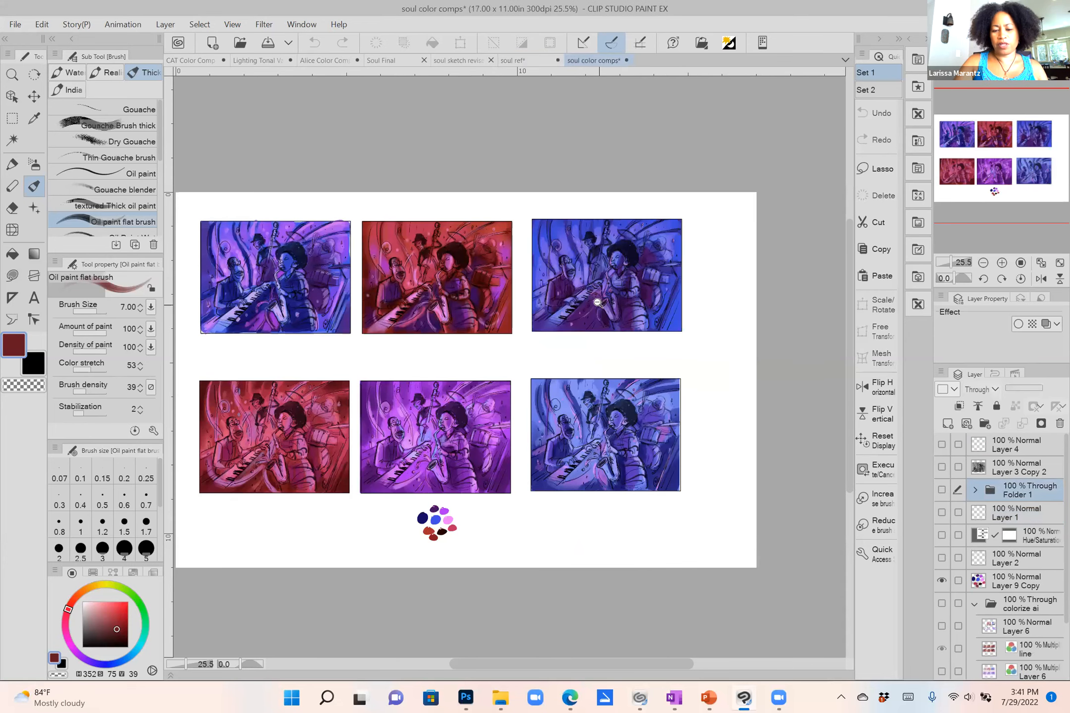
alt+click(597, 303)
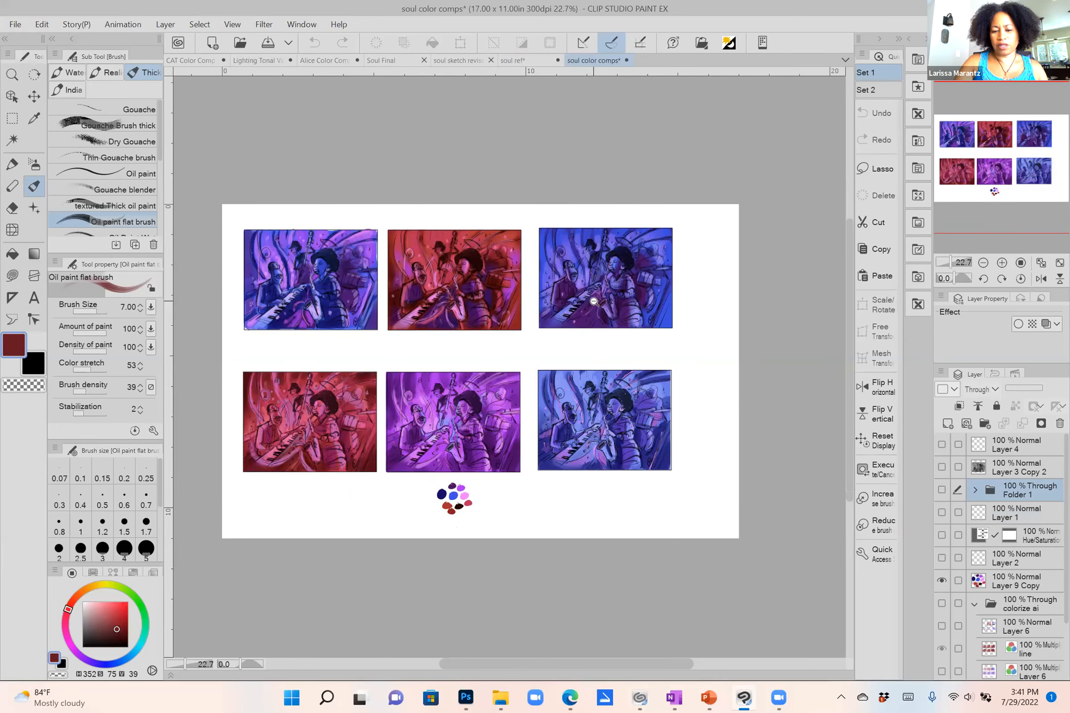
drag(594, 301, 597, 301)
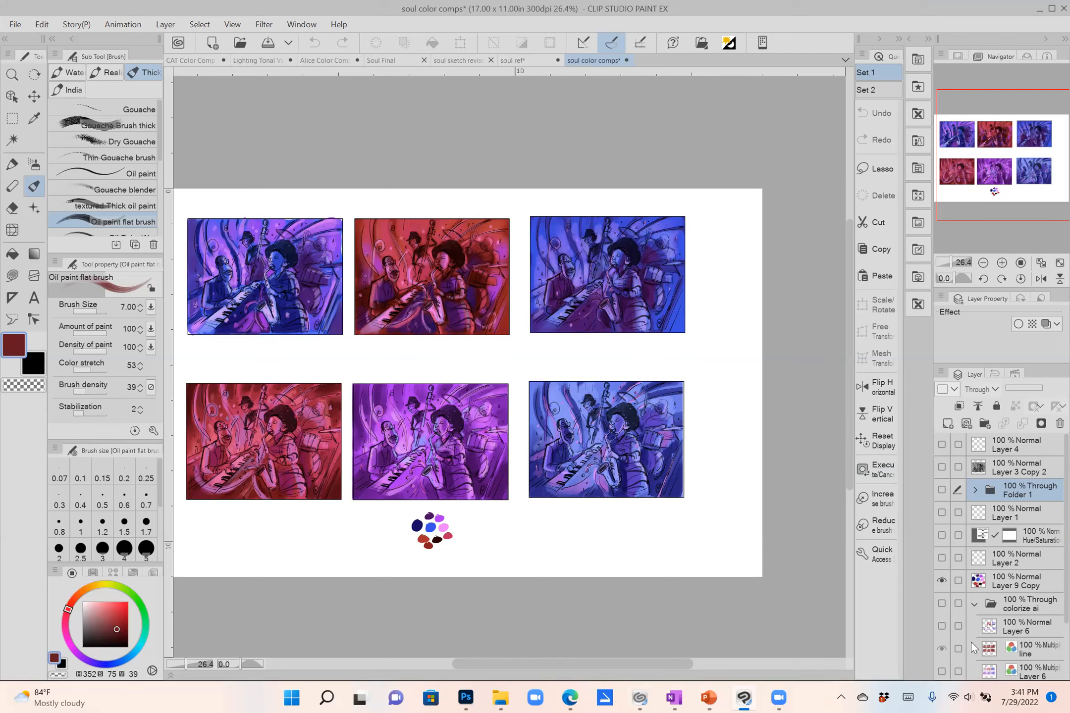
click(942, 581)
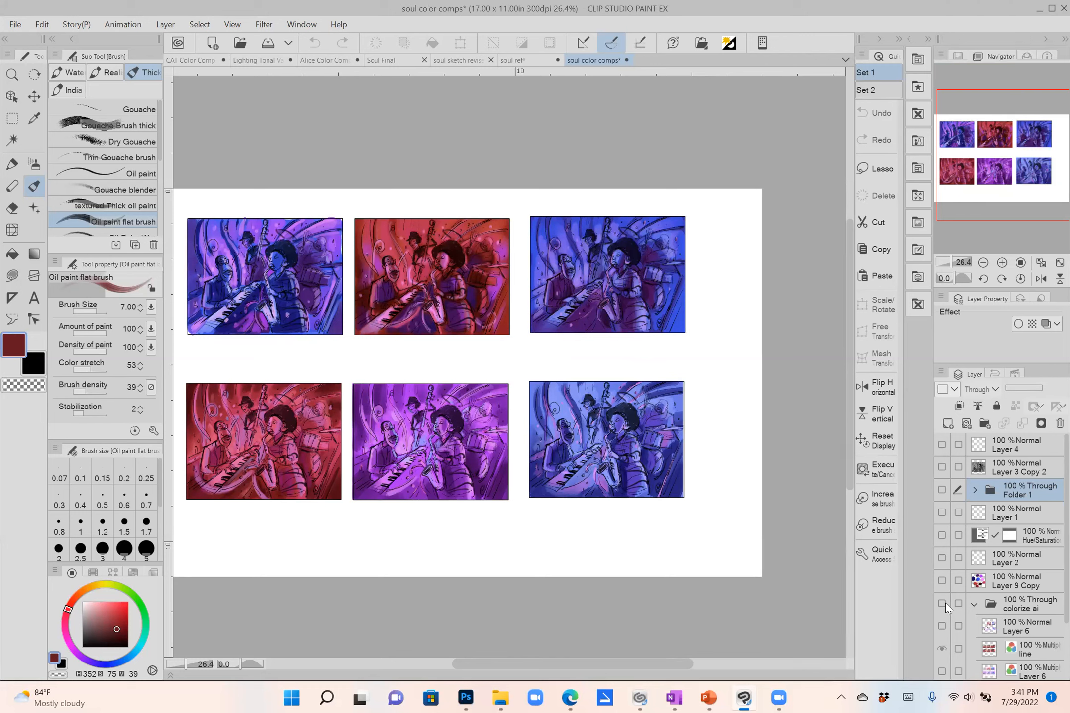
Hide the color roughs layer and show the colorize ai folder with its colorized line layer.
scroll(974, 617, down, 3)
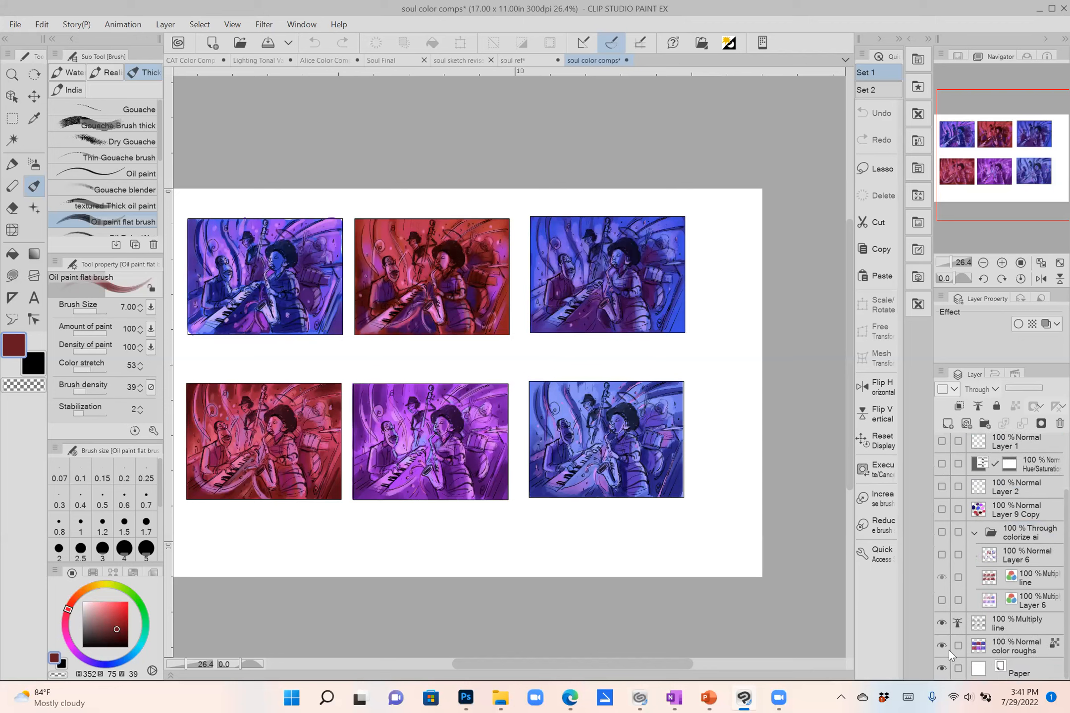
click(943, 646)
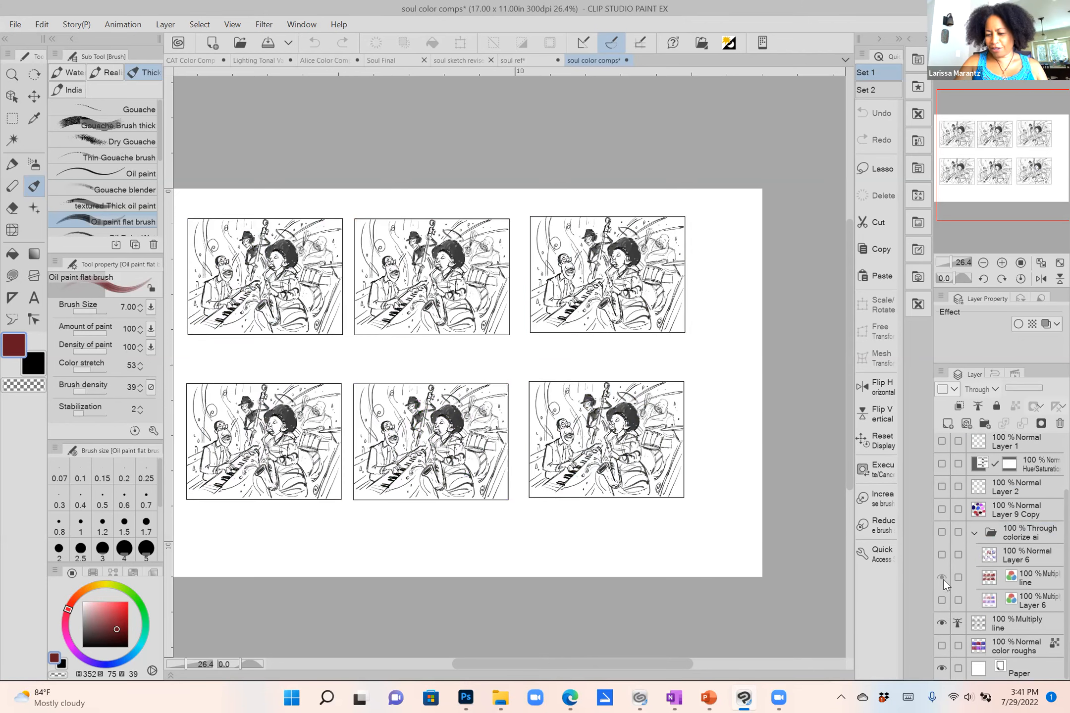
click(942, 531)
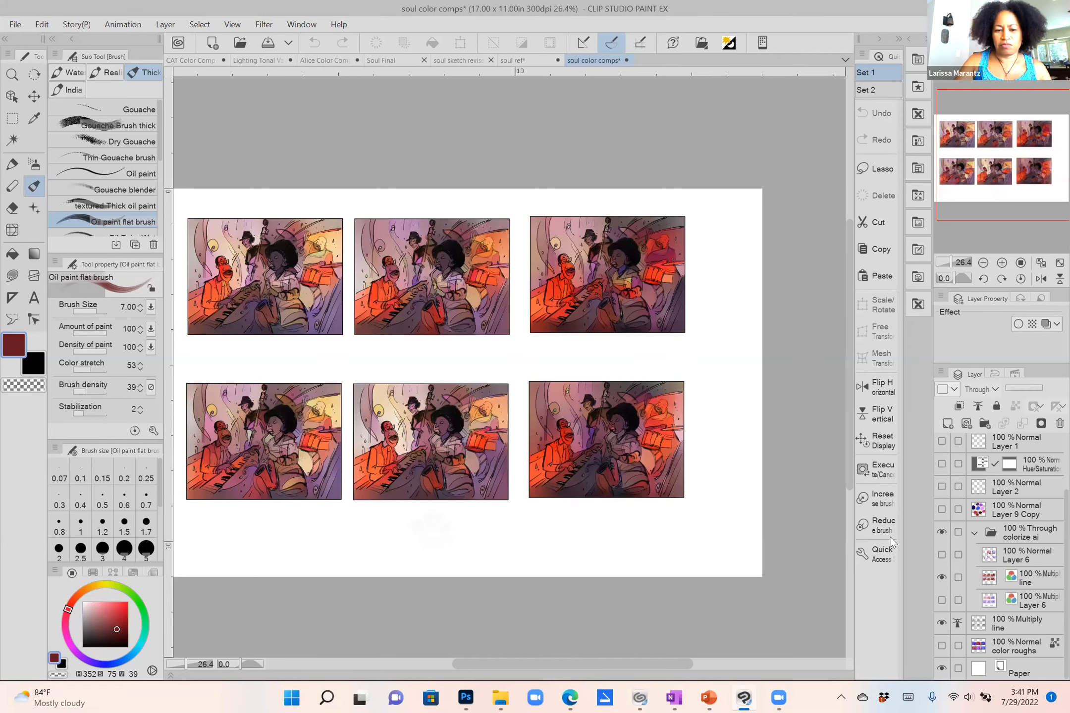
Examine the six auto-colorized comps at reduced size and close up to judge their color choices.
drag(537, 445, 516, 451)
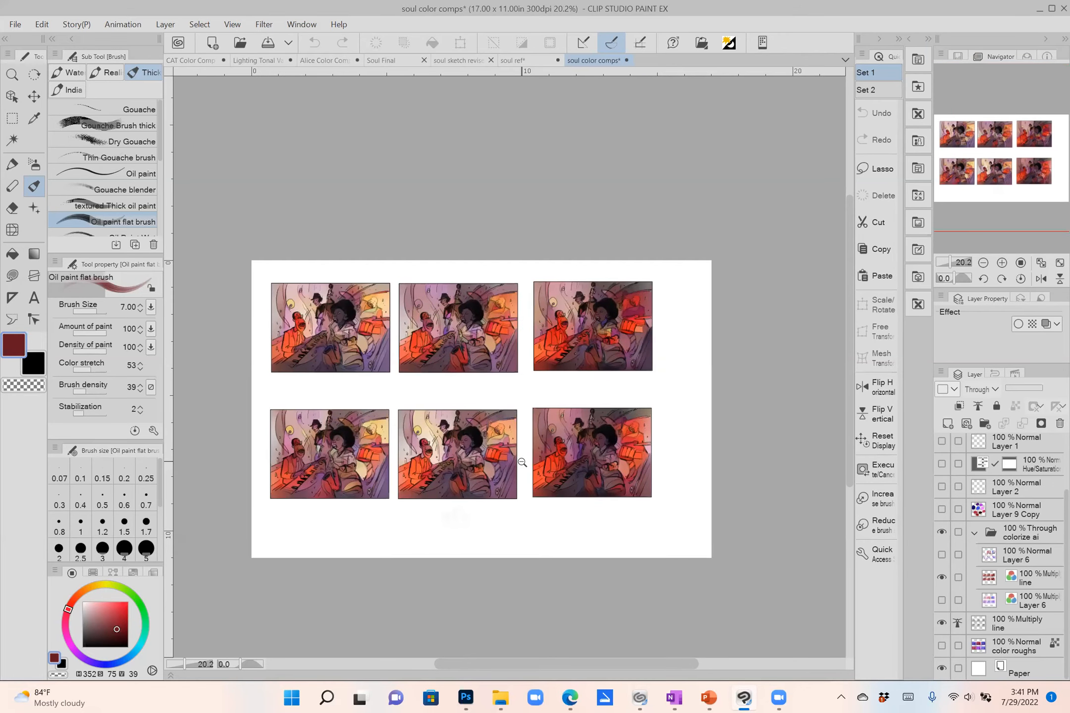
click(537, 455)
click(537, 454)
click(536, 455)
alt+click(537, 454)
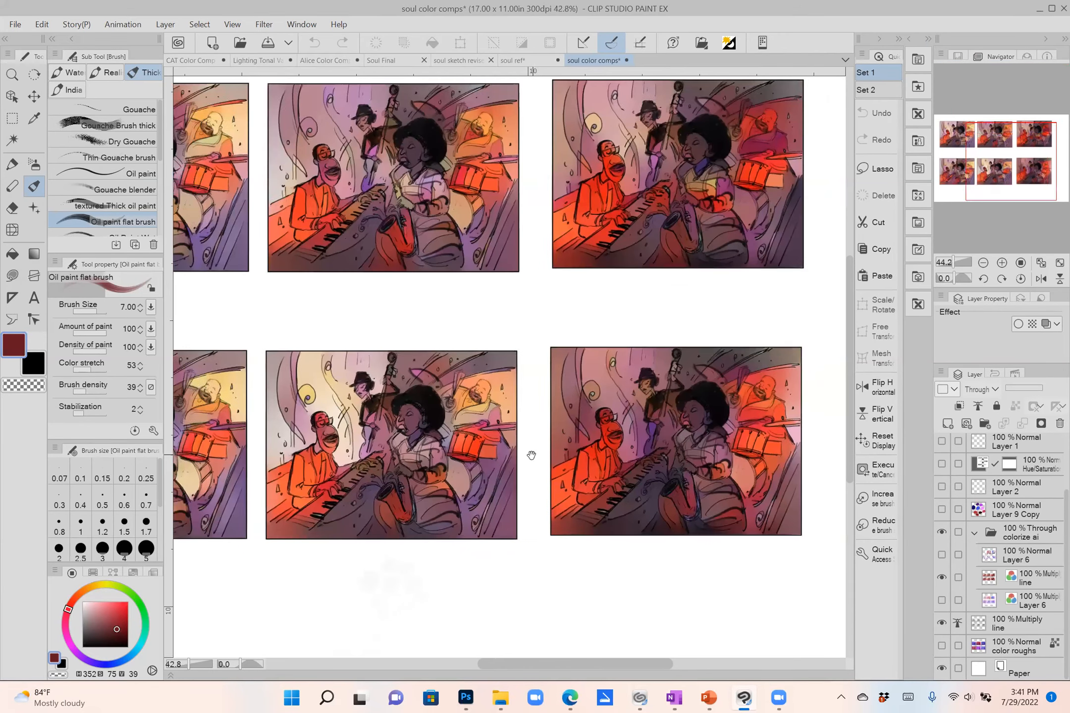
alt+click(529, 454)
alt+click(528, 455)
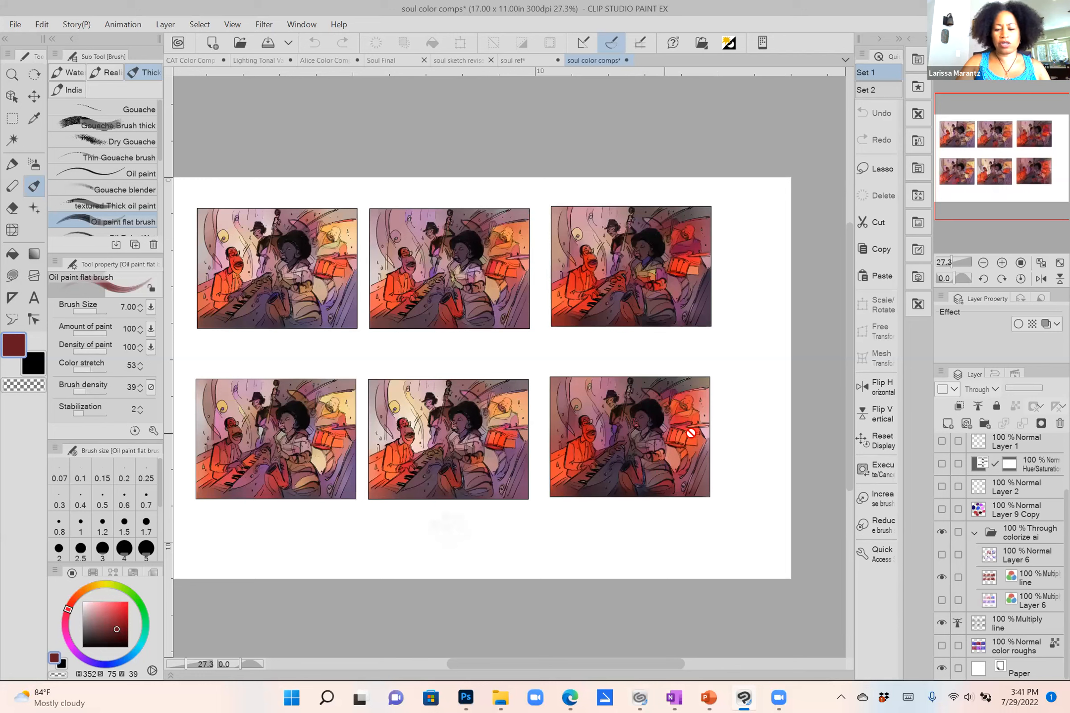
Circle the middle comp of the lower row on the colorized line layer, and undo the stroke.
click(990, 579)
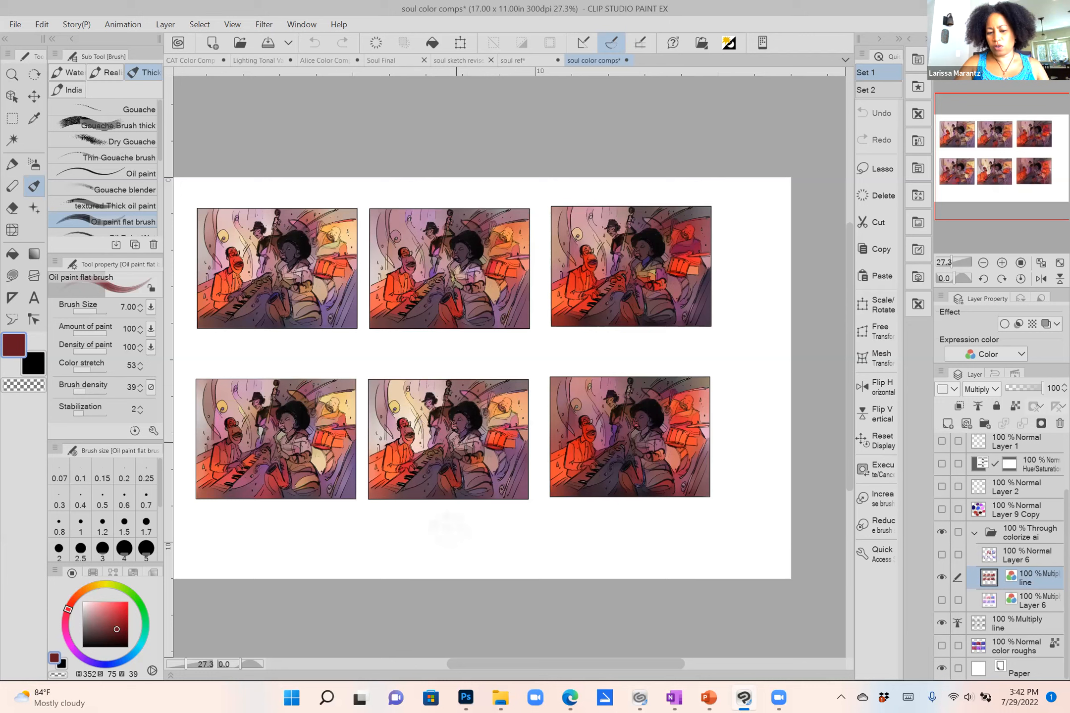
mouse_move(468, 369)
mouse_down()
mouse_move(364, 446)
mouse_move(444, 353)
mouse_up()
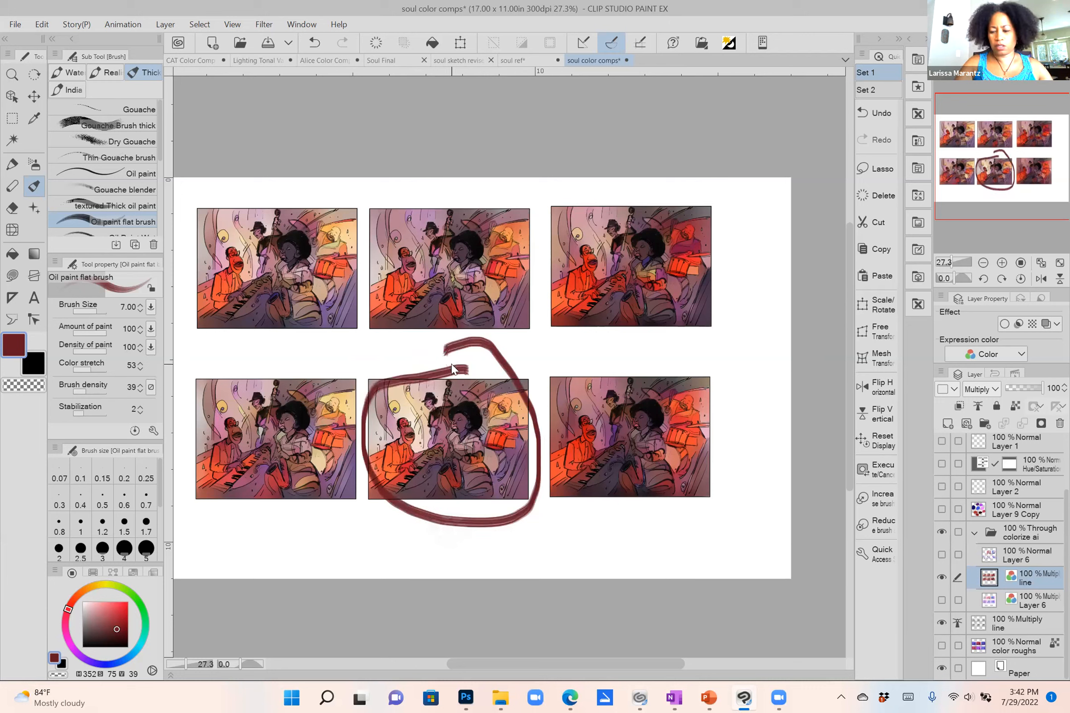
key(ctrl+z)
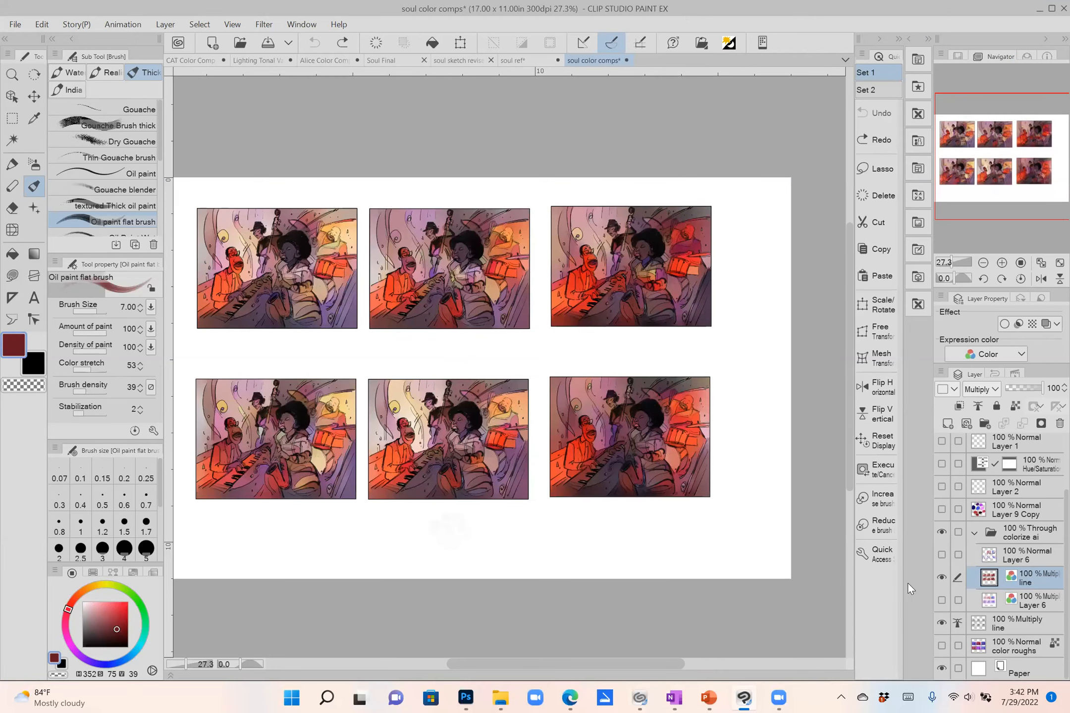
Hide the colorized line layer in the colorize ai folder, and run Colorize all on the original line layer.
click(941, 578)
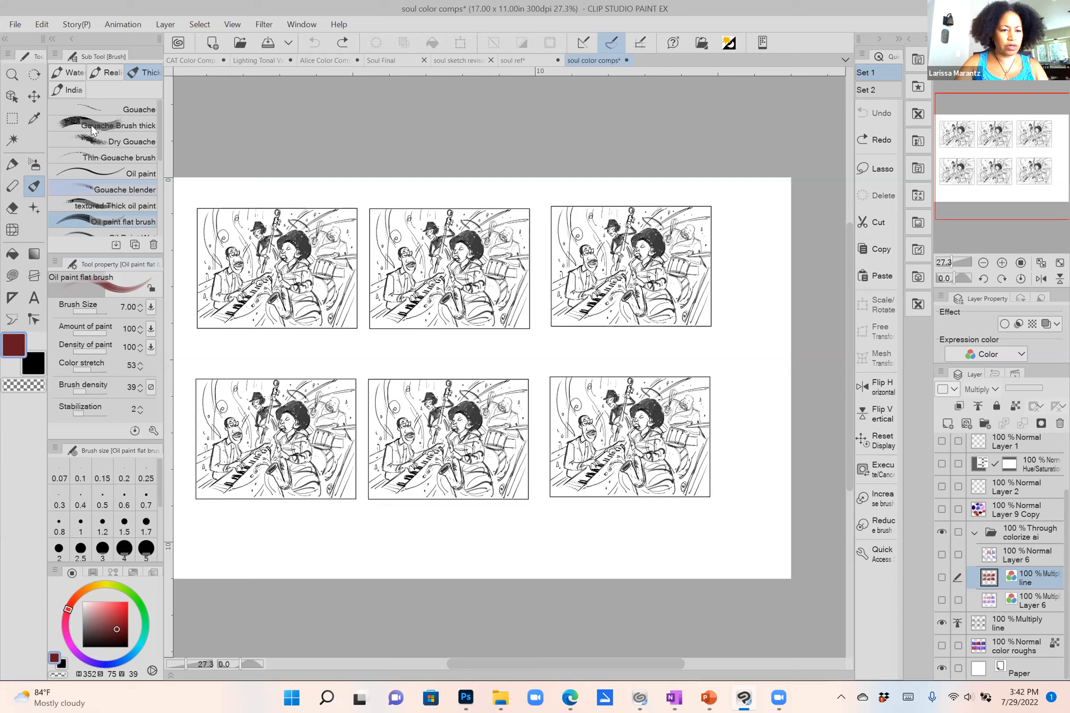
click(35, 28)
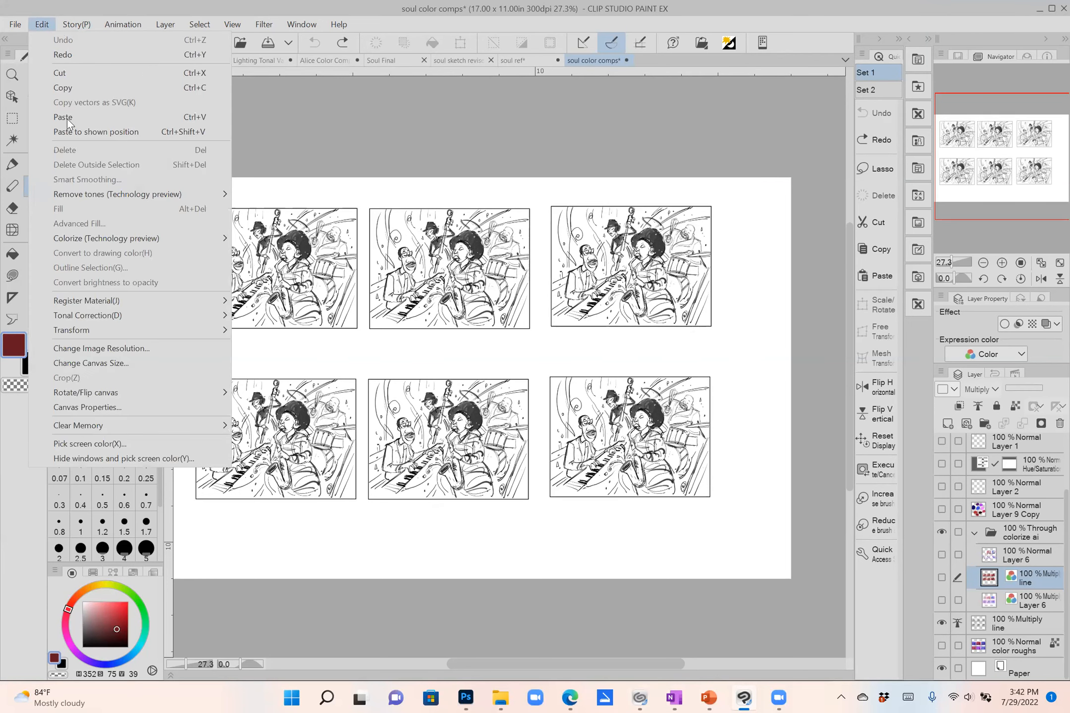
mouse_move(88, 240)
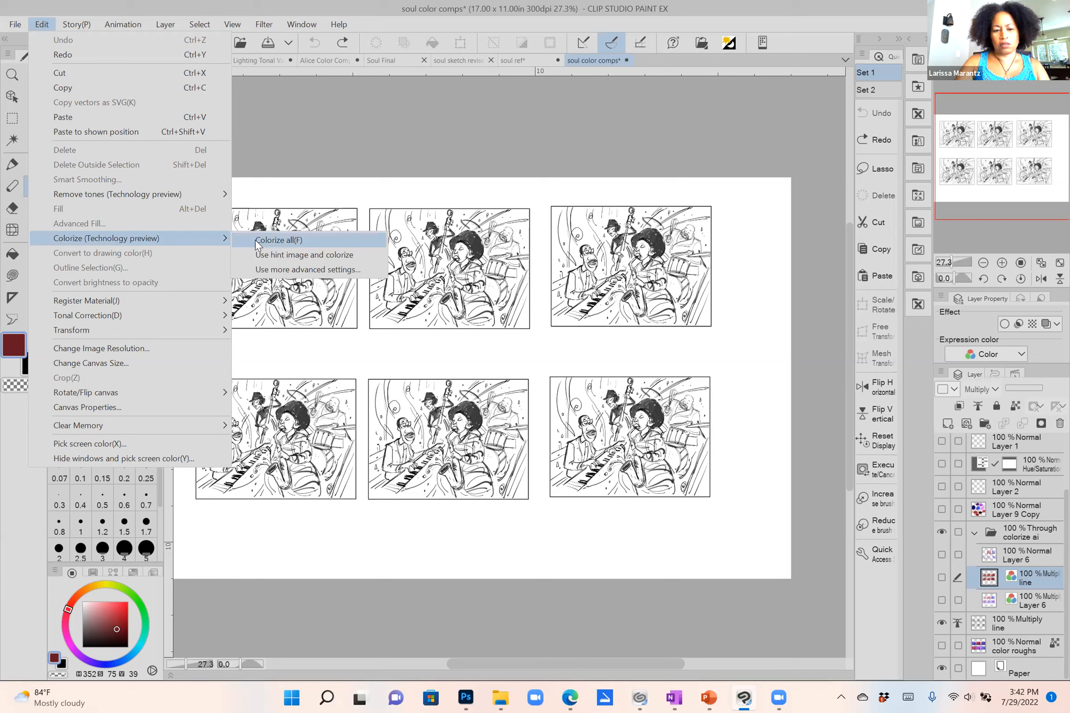
click(384, 127)
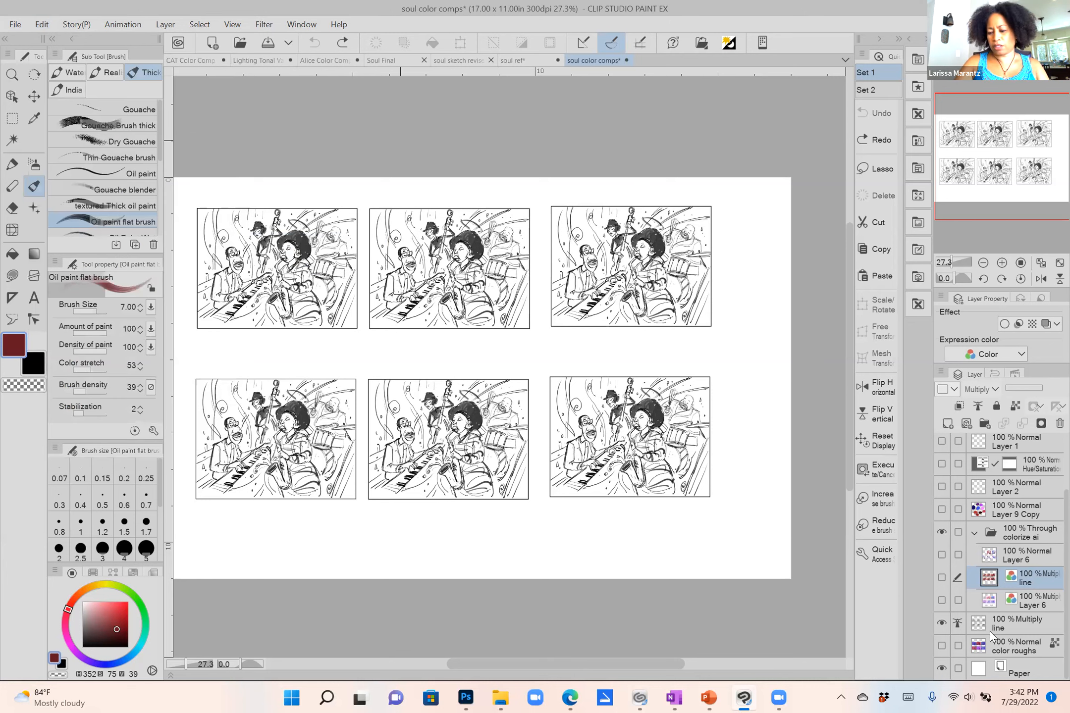
click(1019, 629)
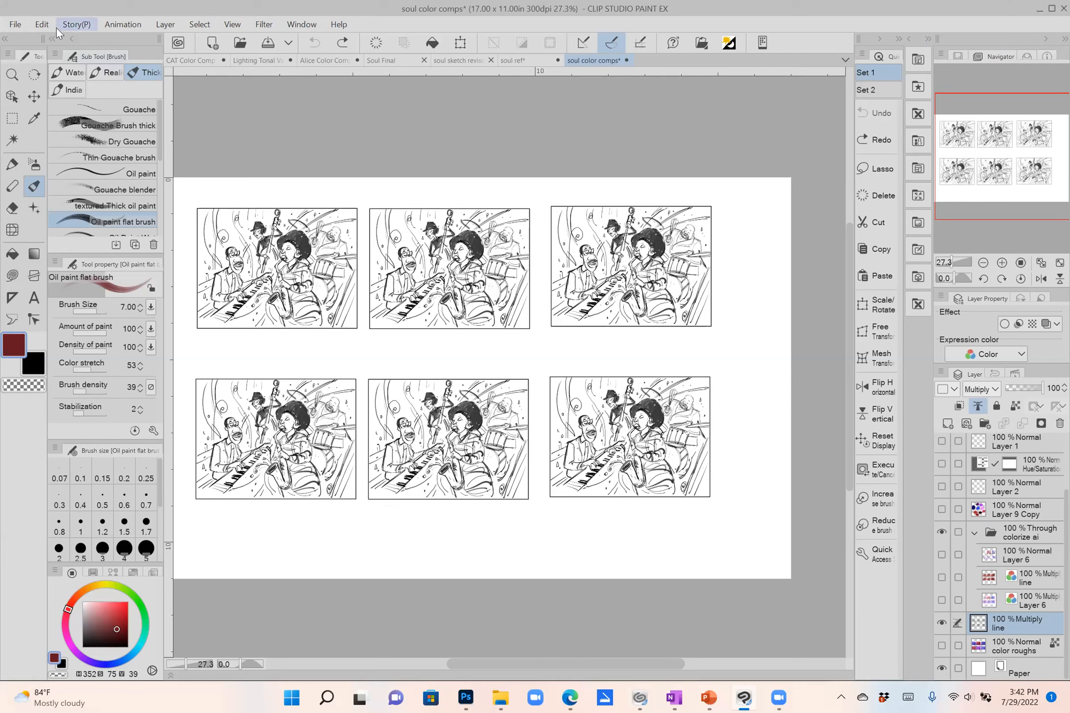
click(42, 24)
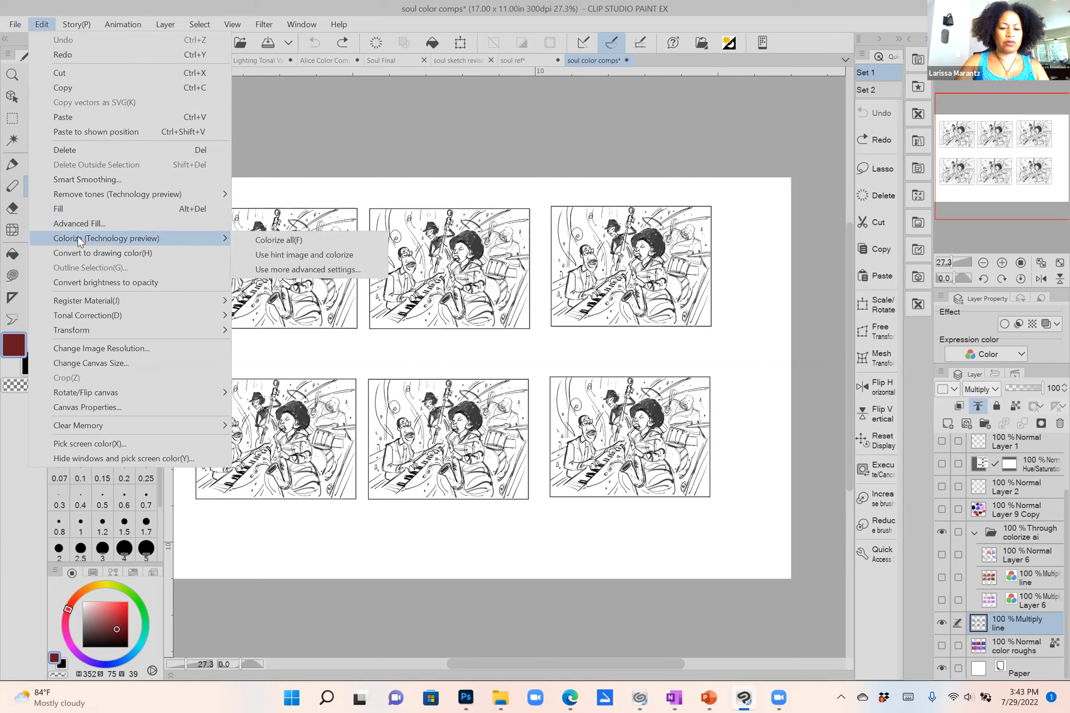
click(265, 242)
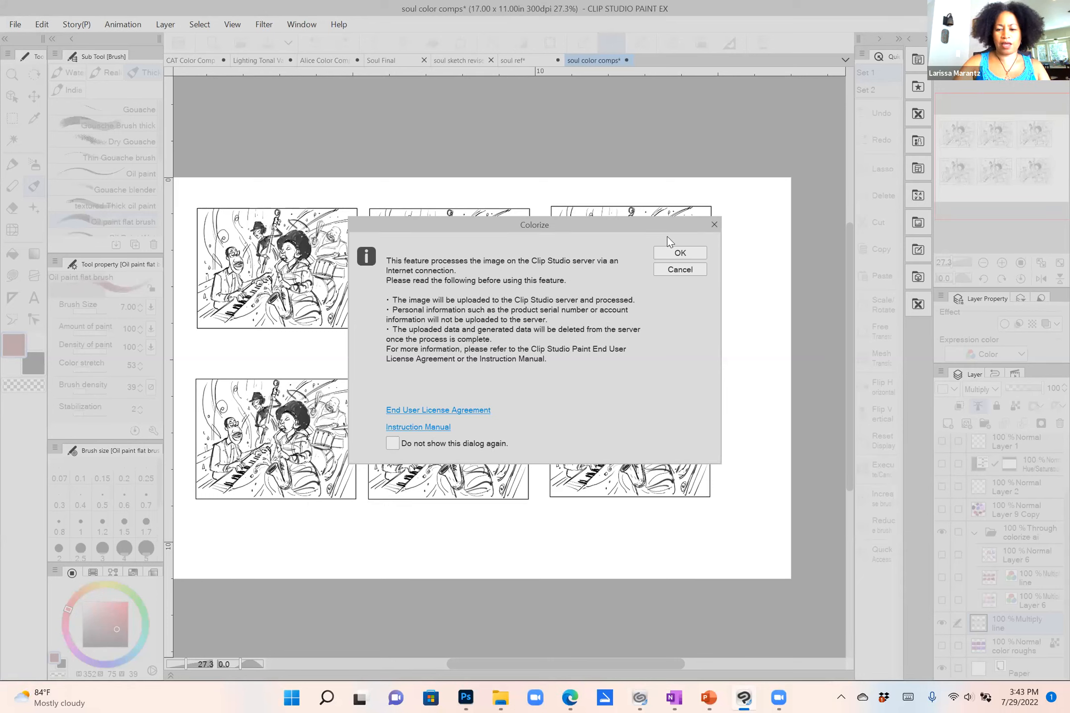
click(677, 253)
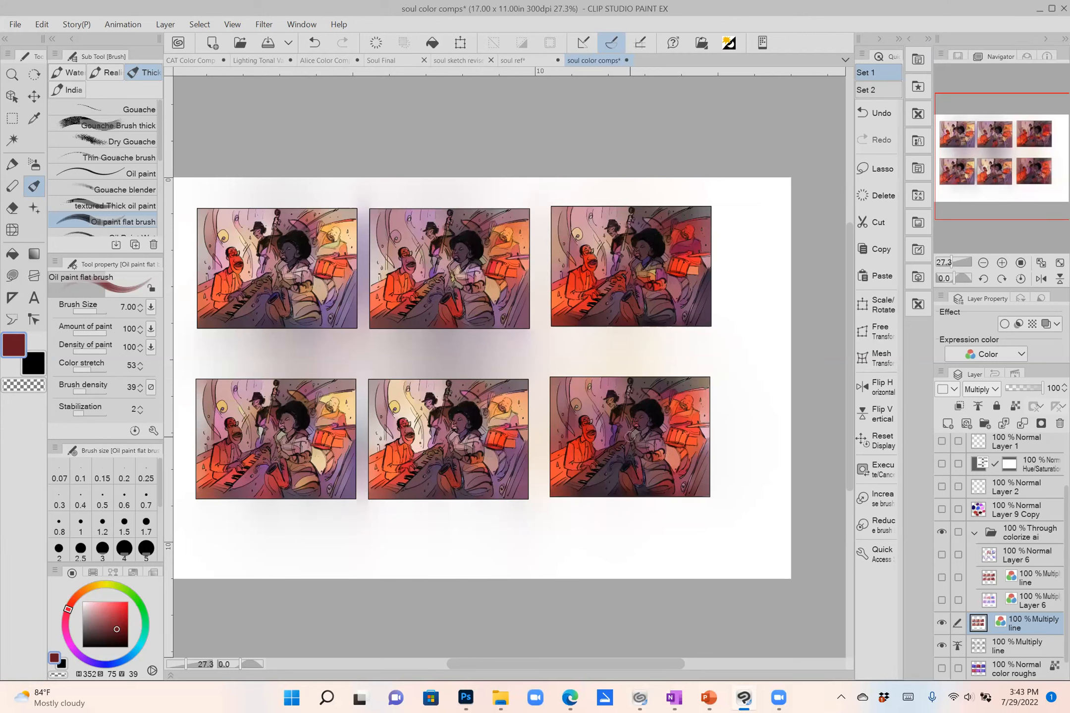
Hide the newly colorized line layer, compare it with the earlier one in the colorize ai folder, and hide that folder.
click(943, 624)
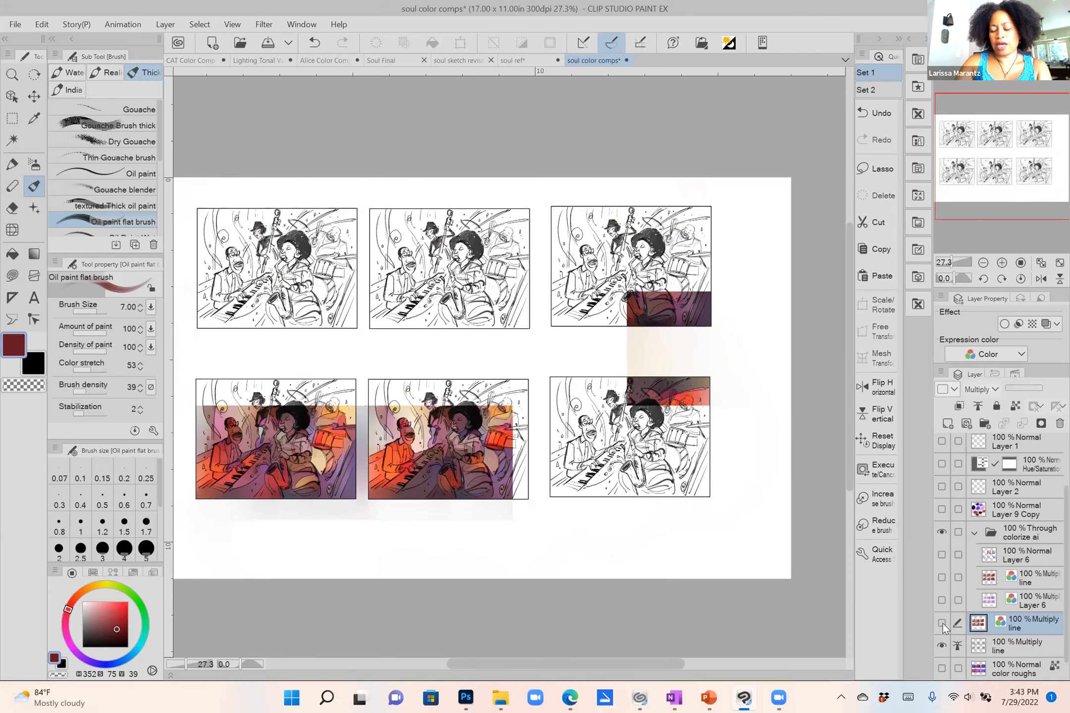
click(941, 578)
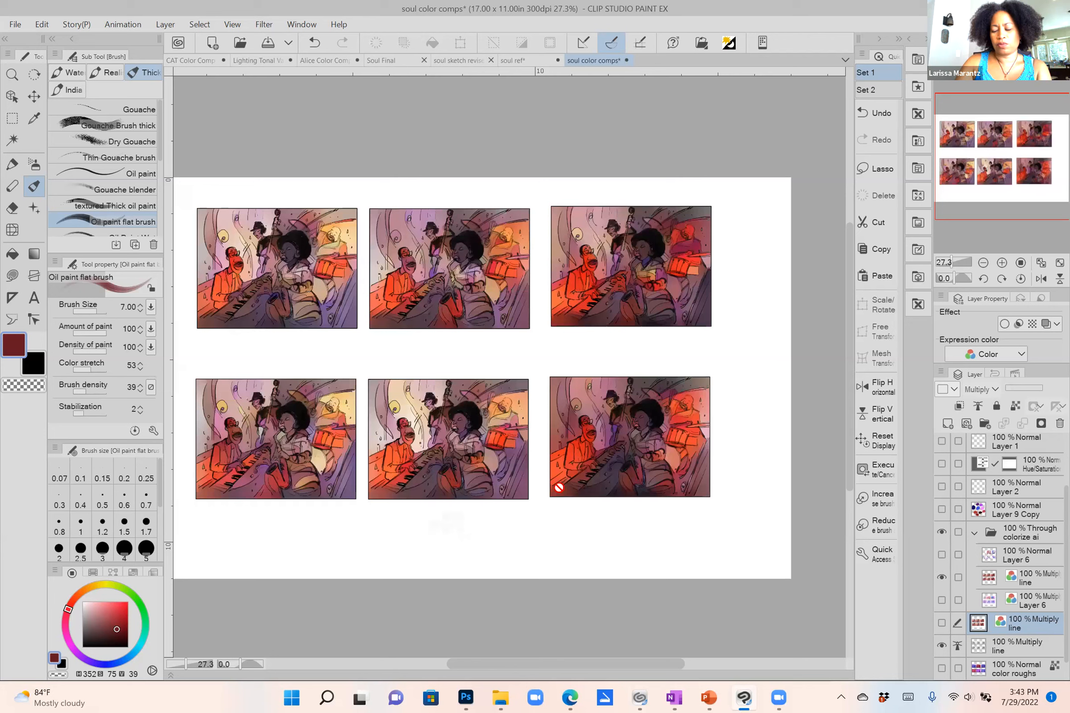
click(941, 578)
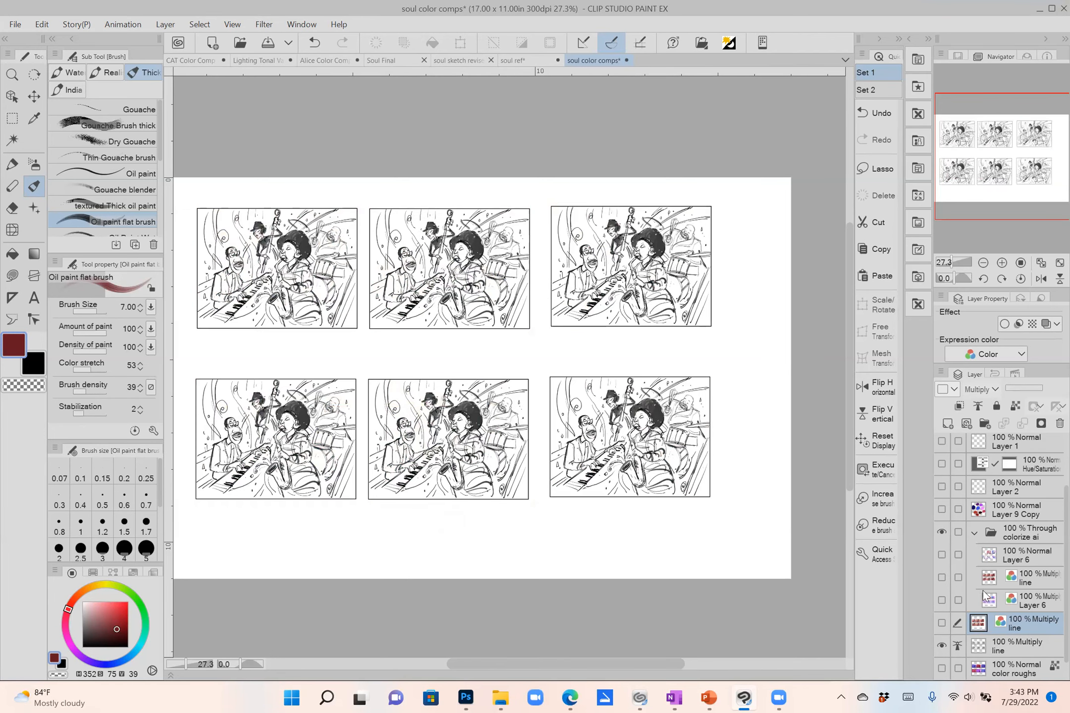
click(940, 532)
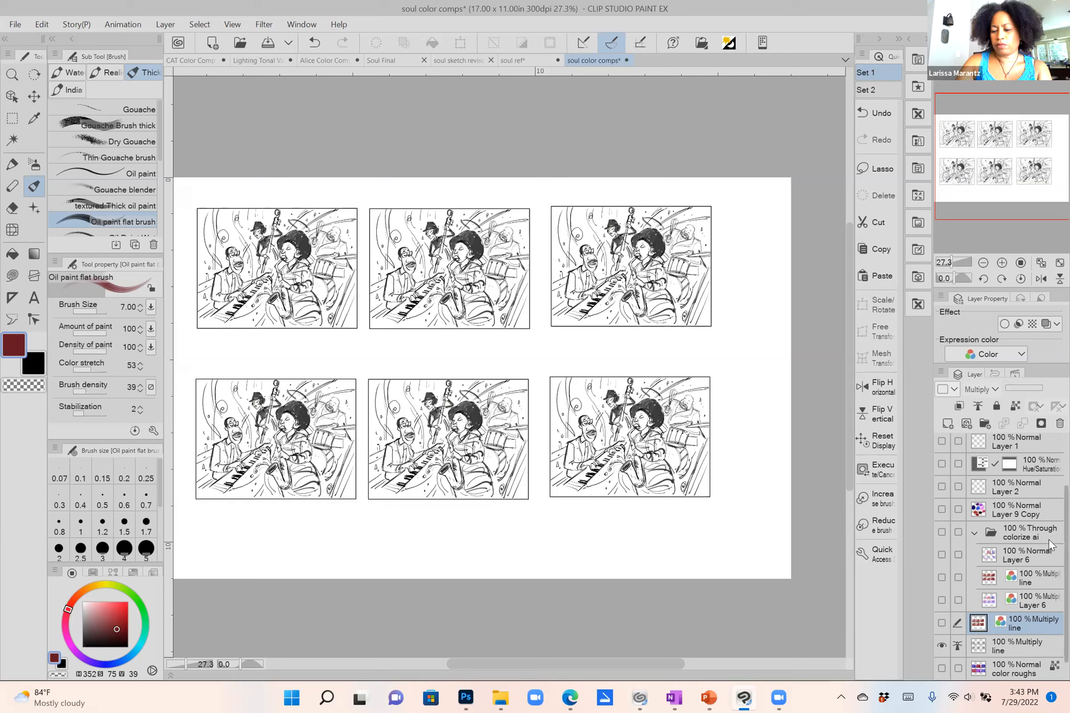
Show and expand Folder 1, and hide the original line layer so only the folder's comps are displayed.
scroll(1048, 537, up, 2)
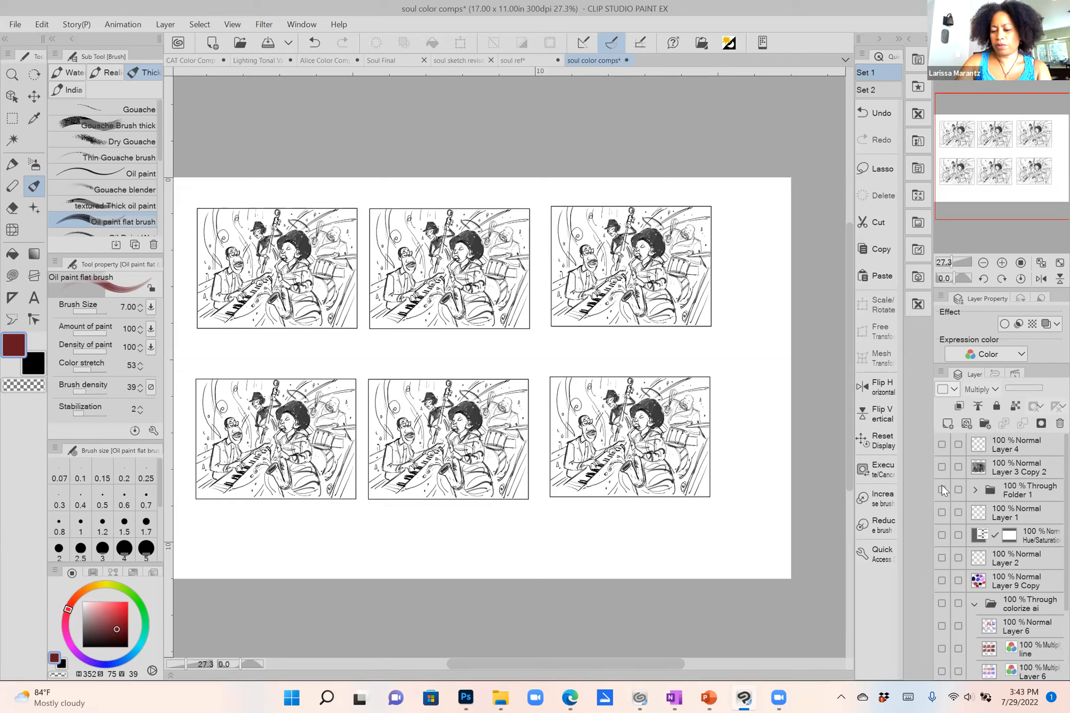
click(942, 490)
click(976, 490)
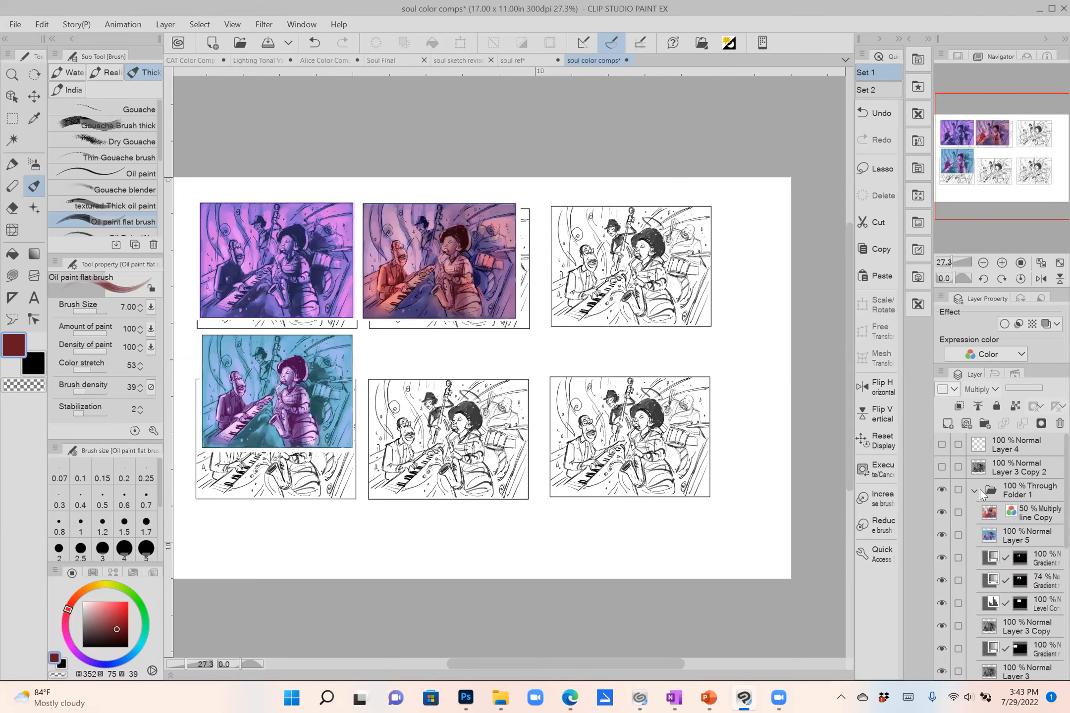
scroll(1049, 499, down, 5)
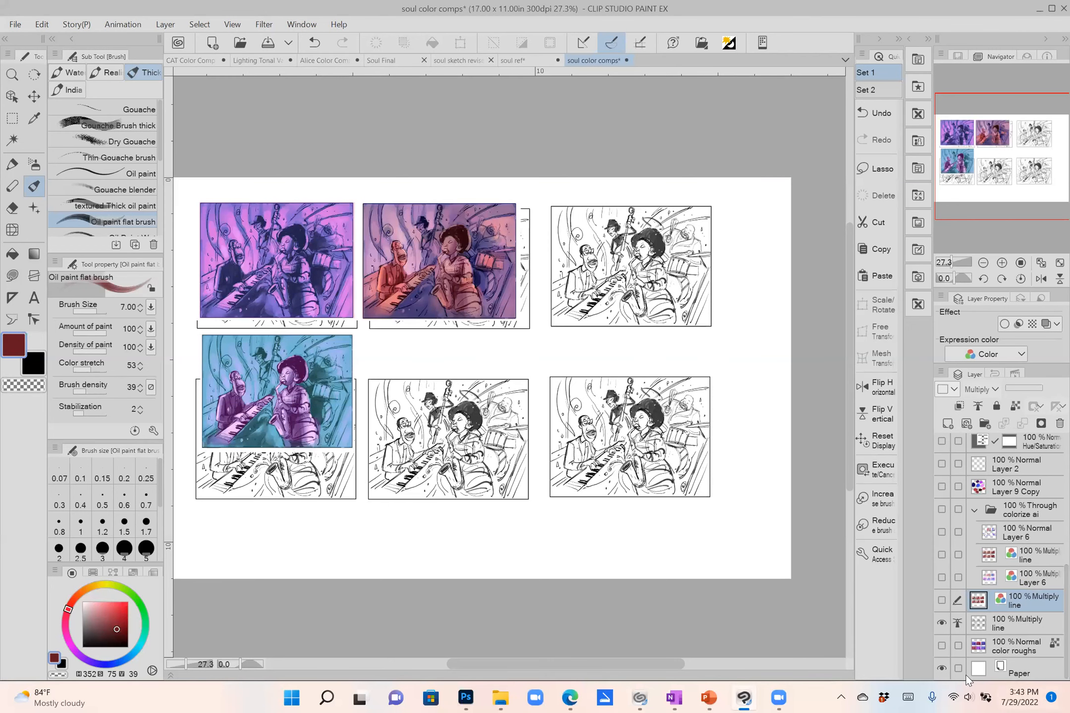
click(941, 623)
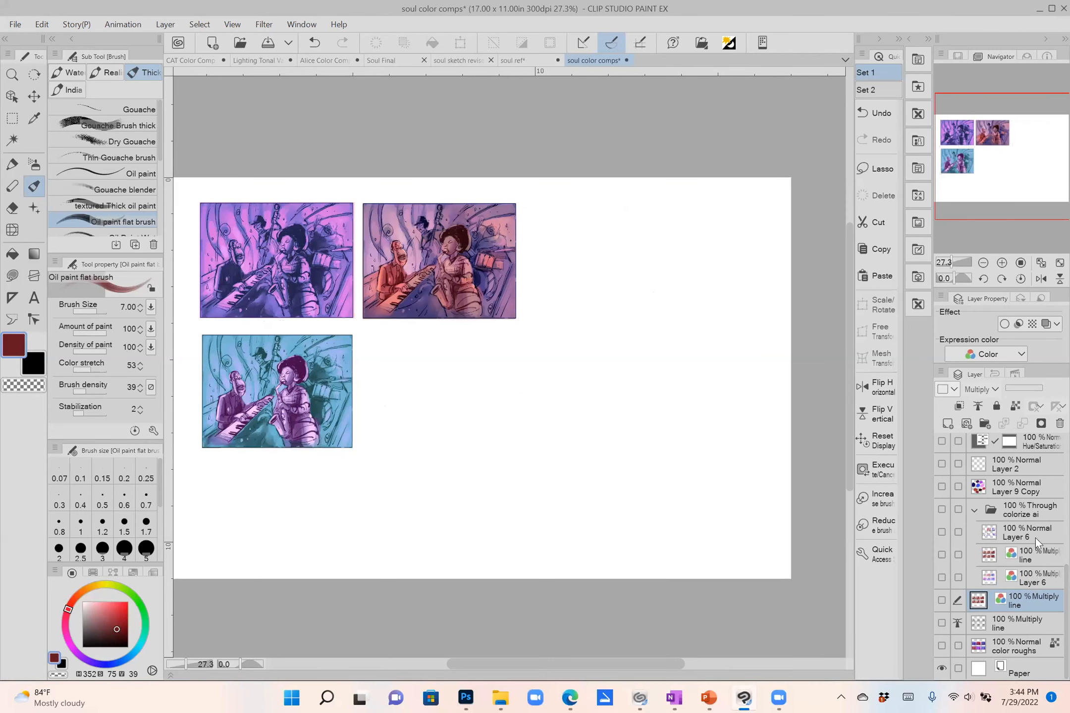
In Folder 1, hide line Copy, the three gradient layers, the level correction and Layer 3 Copy one after another.
scroll(1049, 584, up, 5)
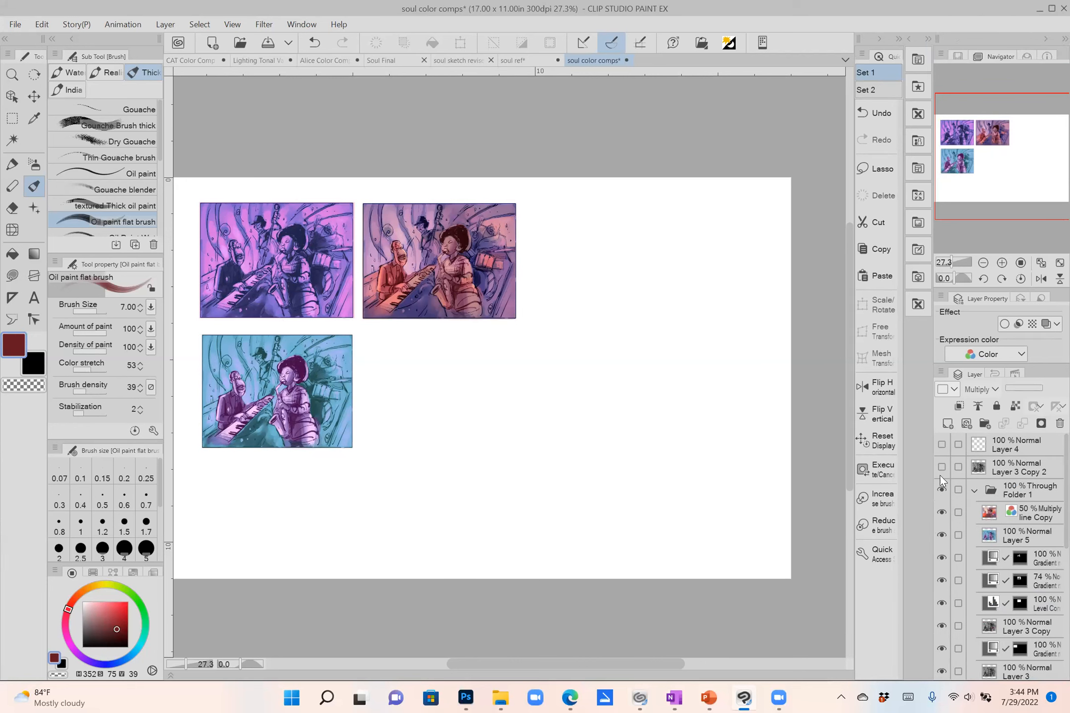
scroll(973, 523, down, 3)
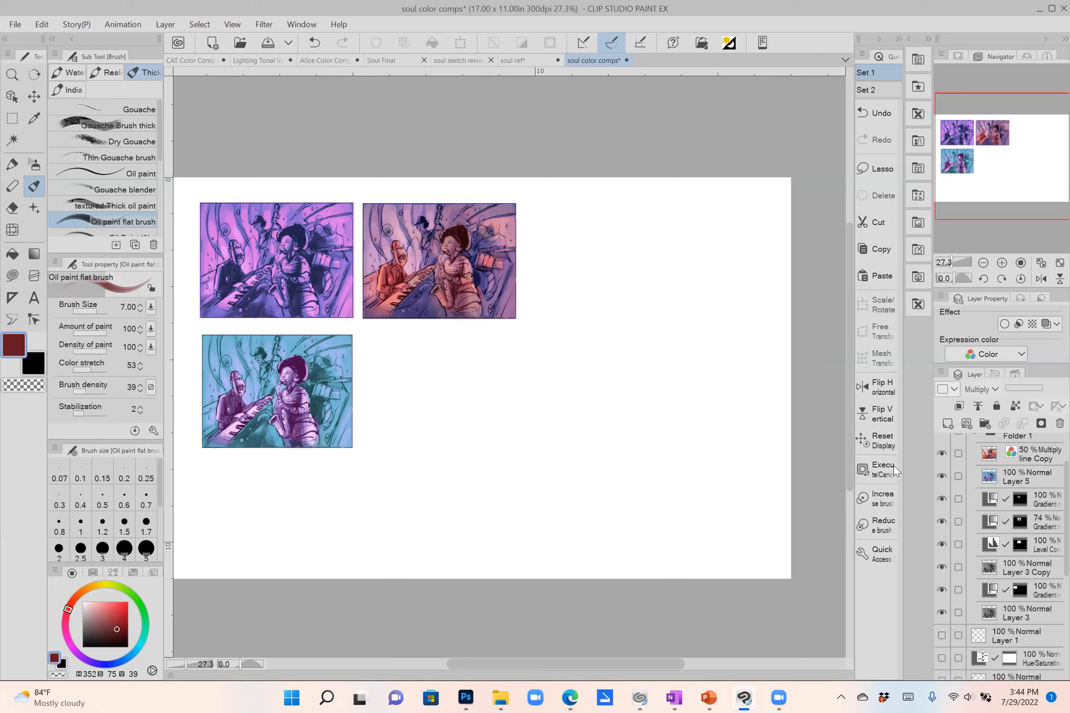
click(942, 453)
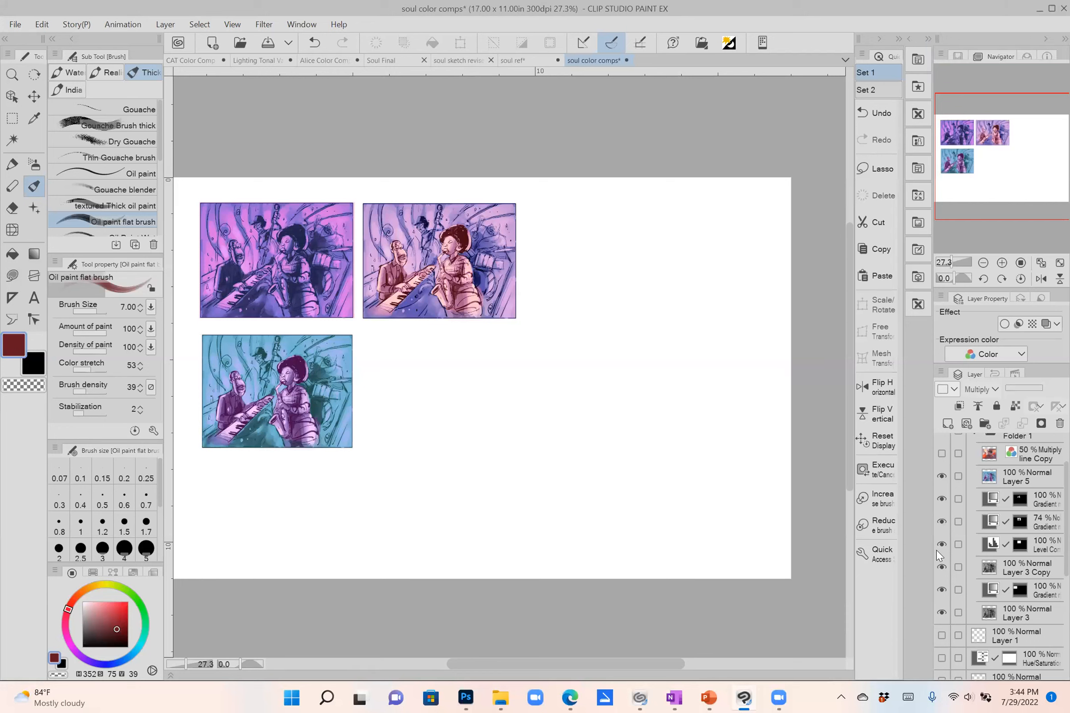
click(941, 499)
click(942, 522)
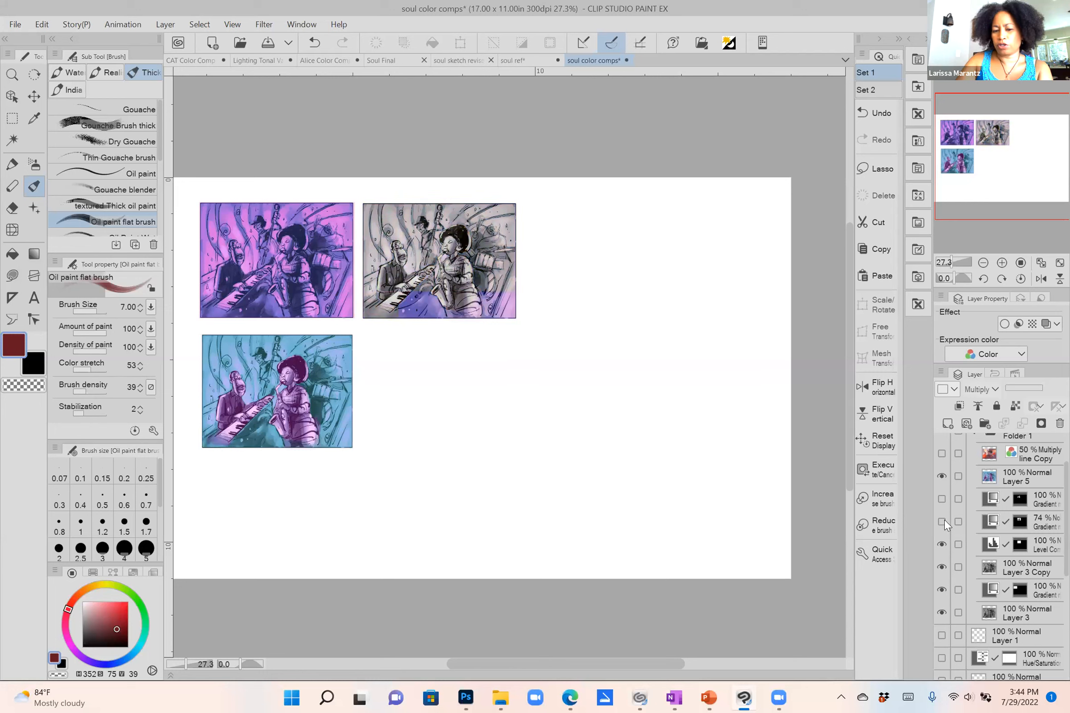
click(942, 545)
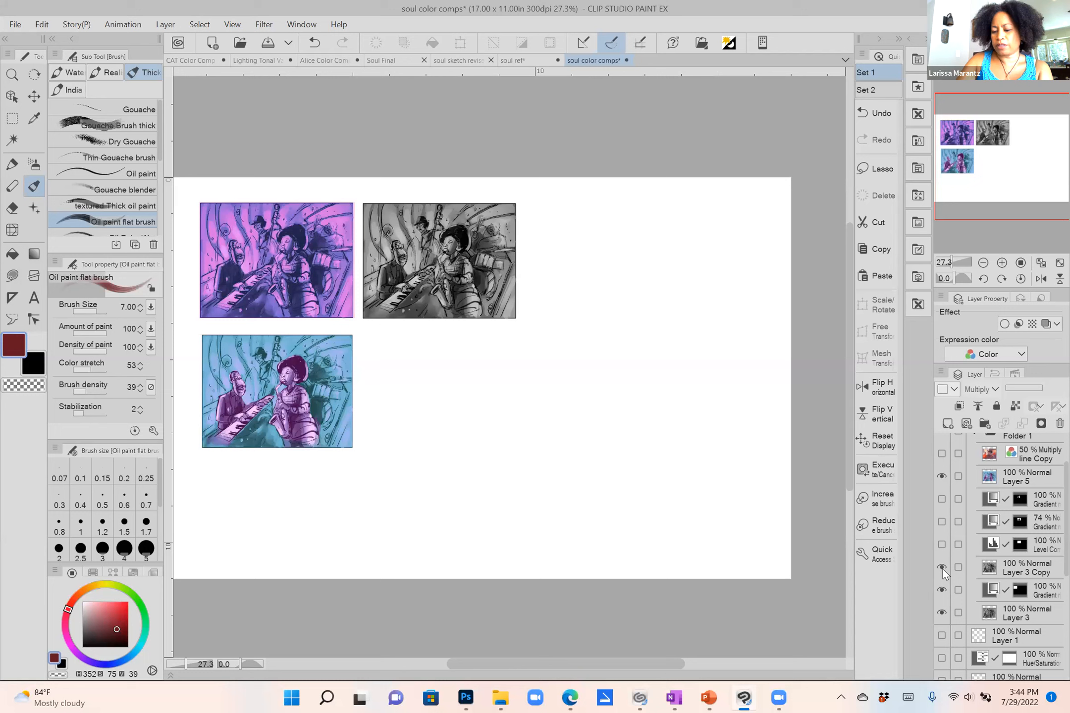
click(942, 568)
click(946, 589)
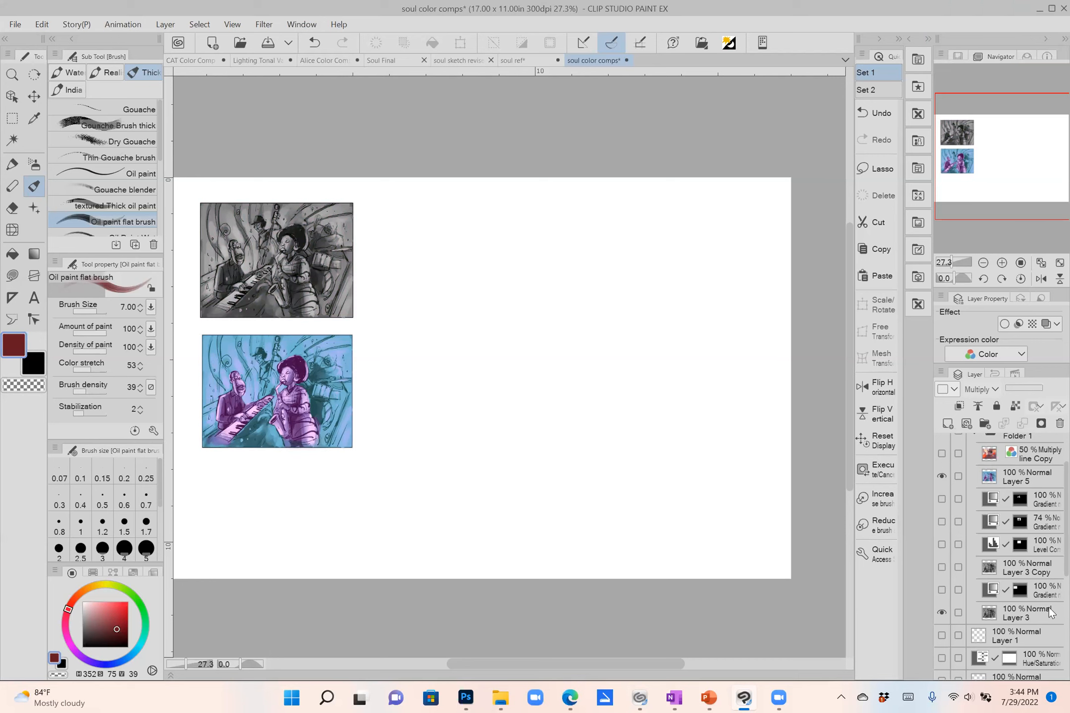
Show the color roughs layer and the original line layer beneath the Folder 1 comps.
scroll(1041, 575, down, 5)
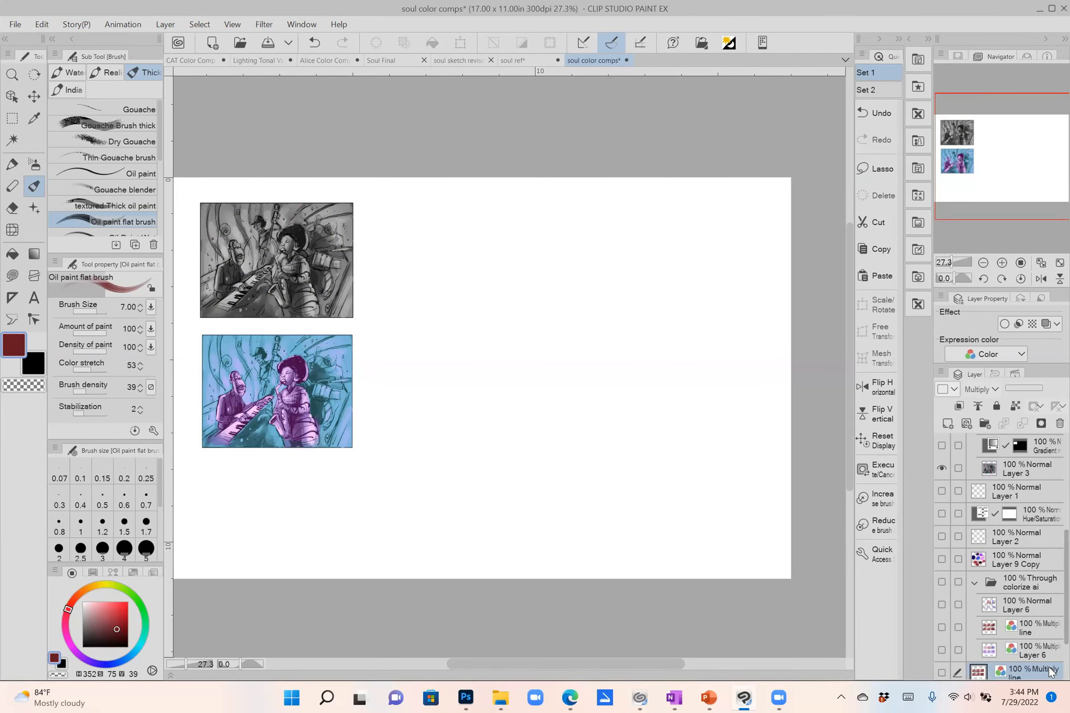
click(942, 644)
click(942, 643)
click(942, 644)
click(944, 620)
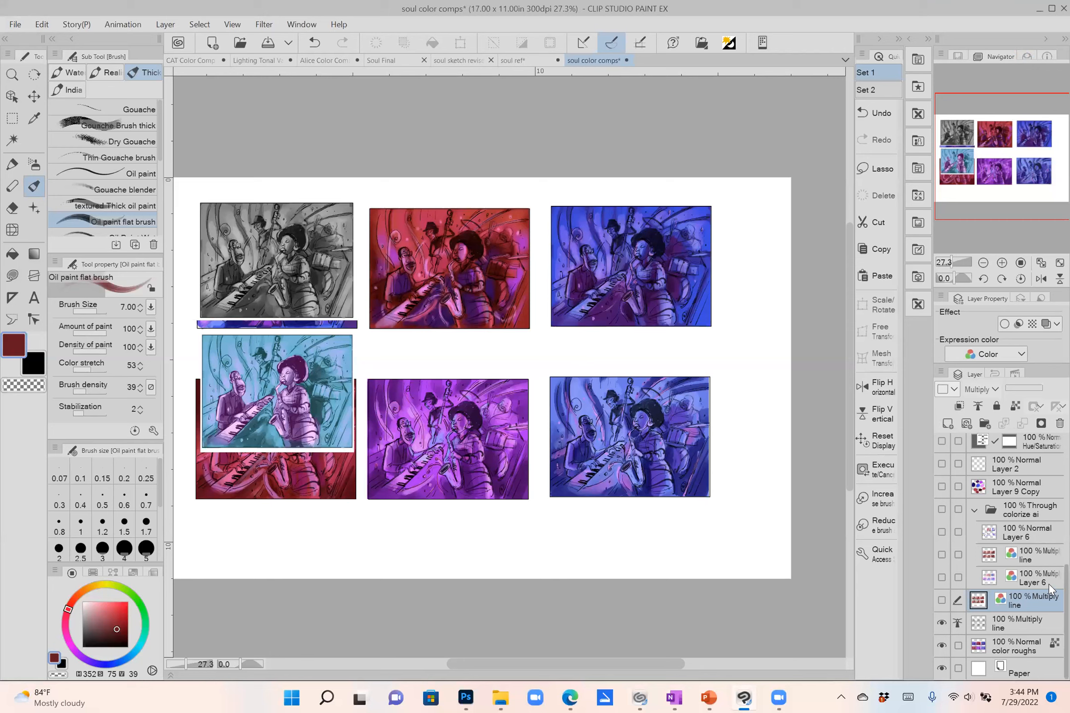
Hide the color roughs layer so the uncolored line art sits beneath the remaining Folder 1 comps.
scroll(1050, 584, up, 1)
scroll(1051, 580, down, 1)
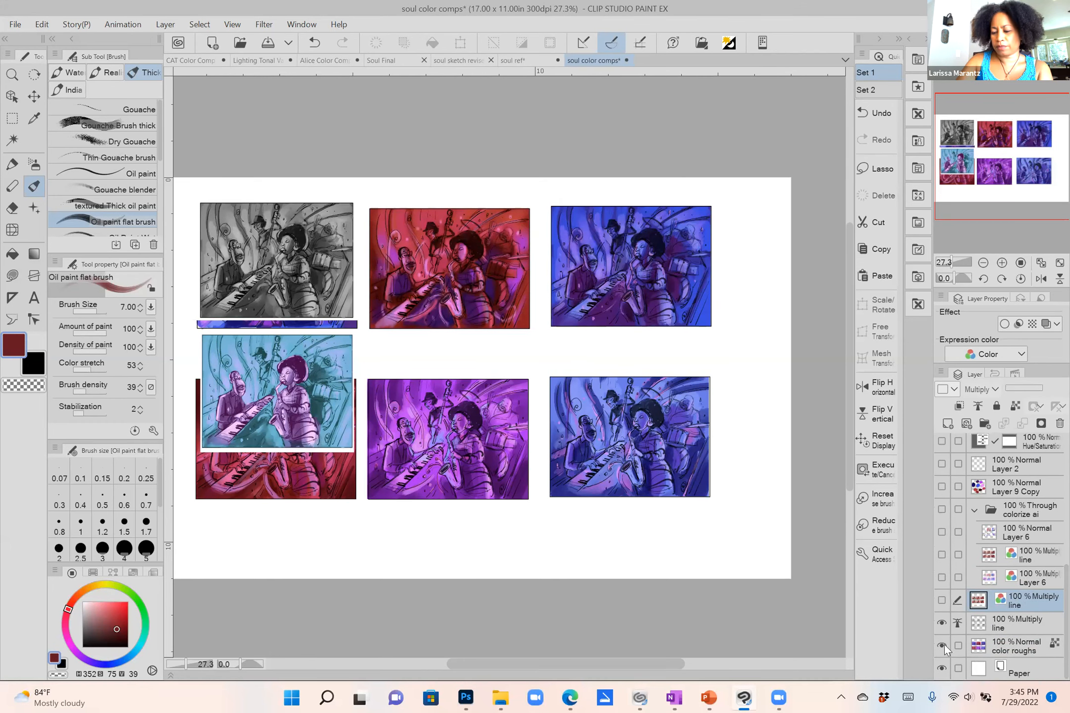
click(943, 645)
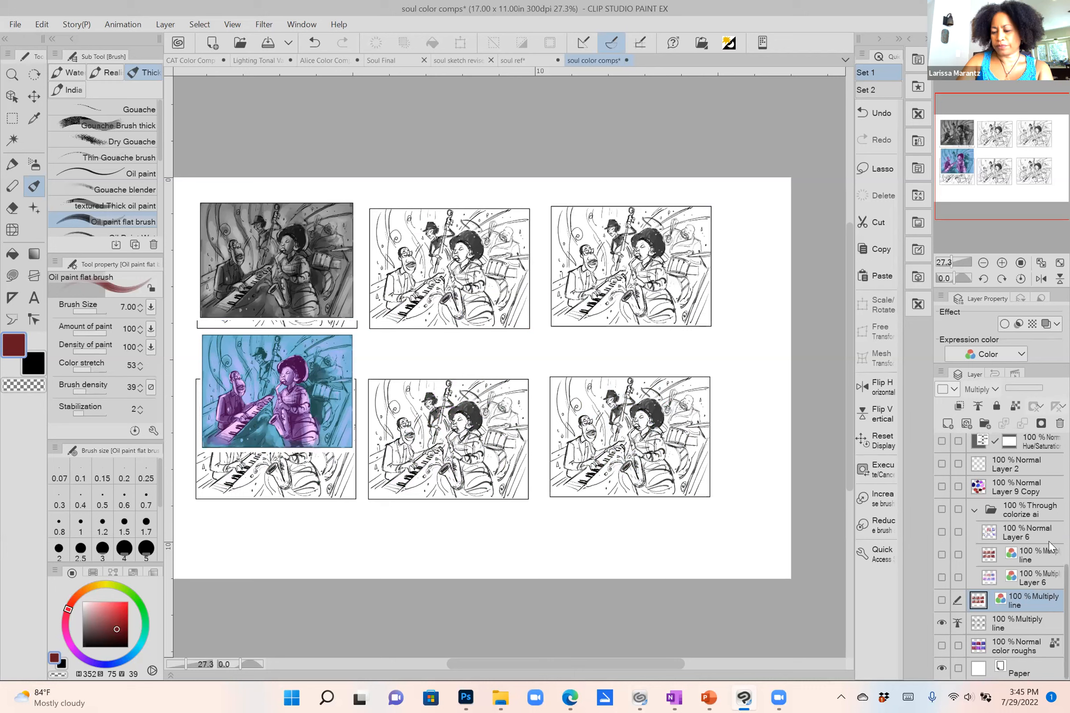
Show Layer 3 Copy in Folder 1 and hide the original line layer so only the comps are displayed.
scroll(1051, 599, up, 5)
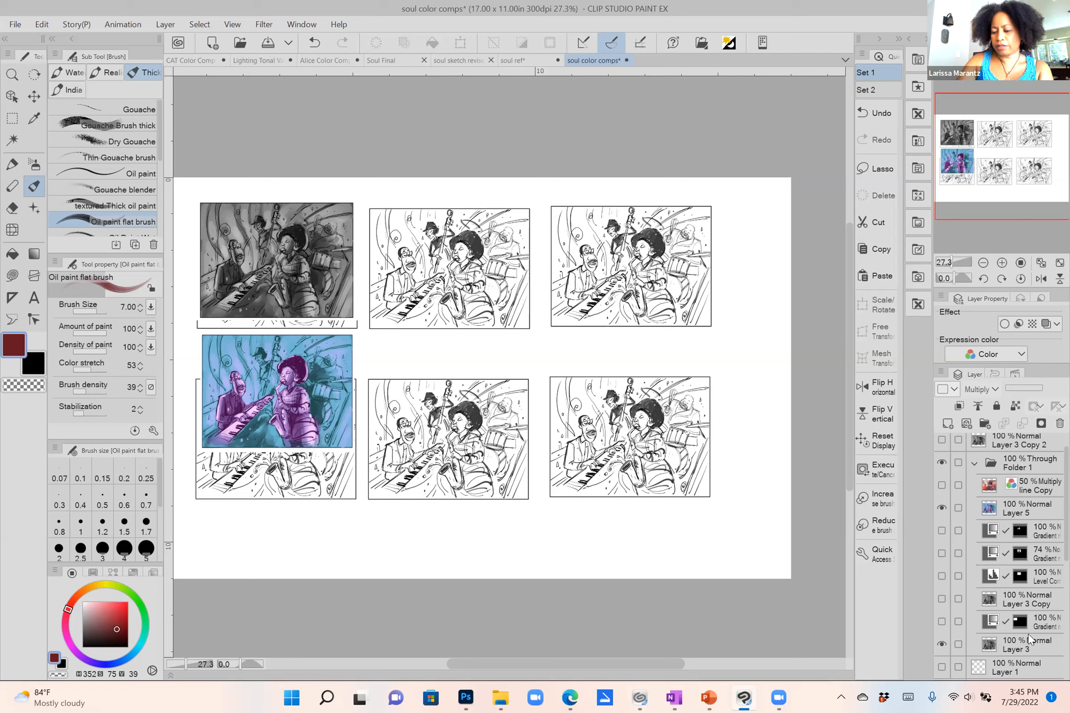
click(1039, 643)
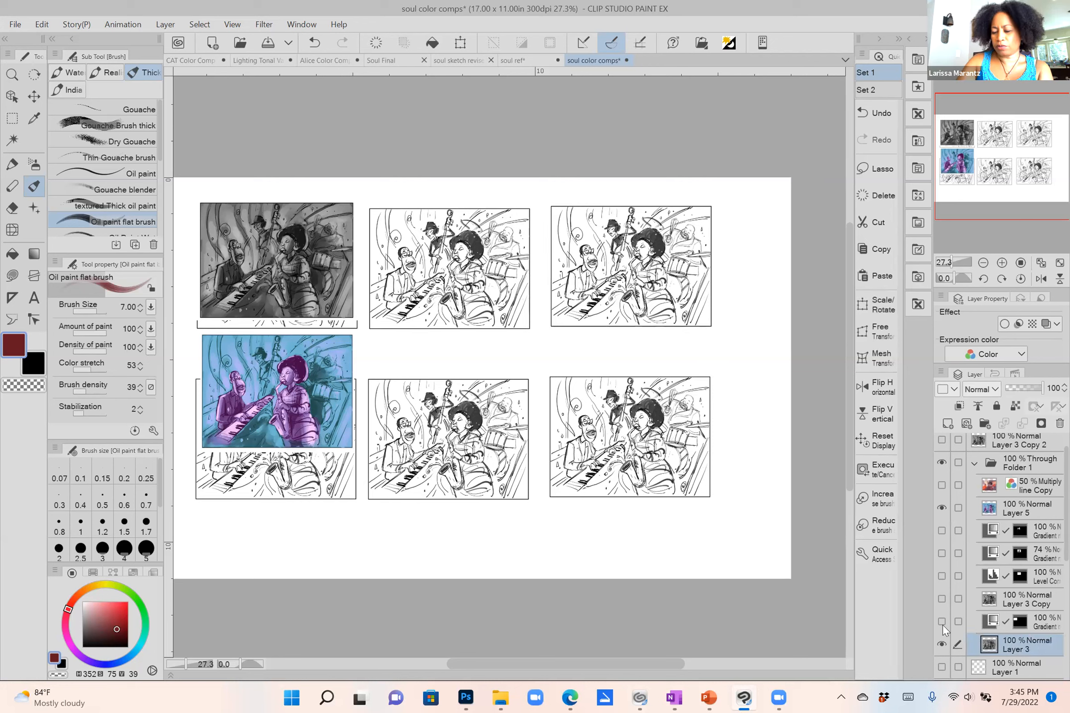
click(940, 599)
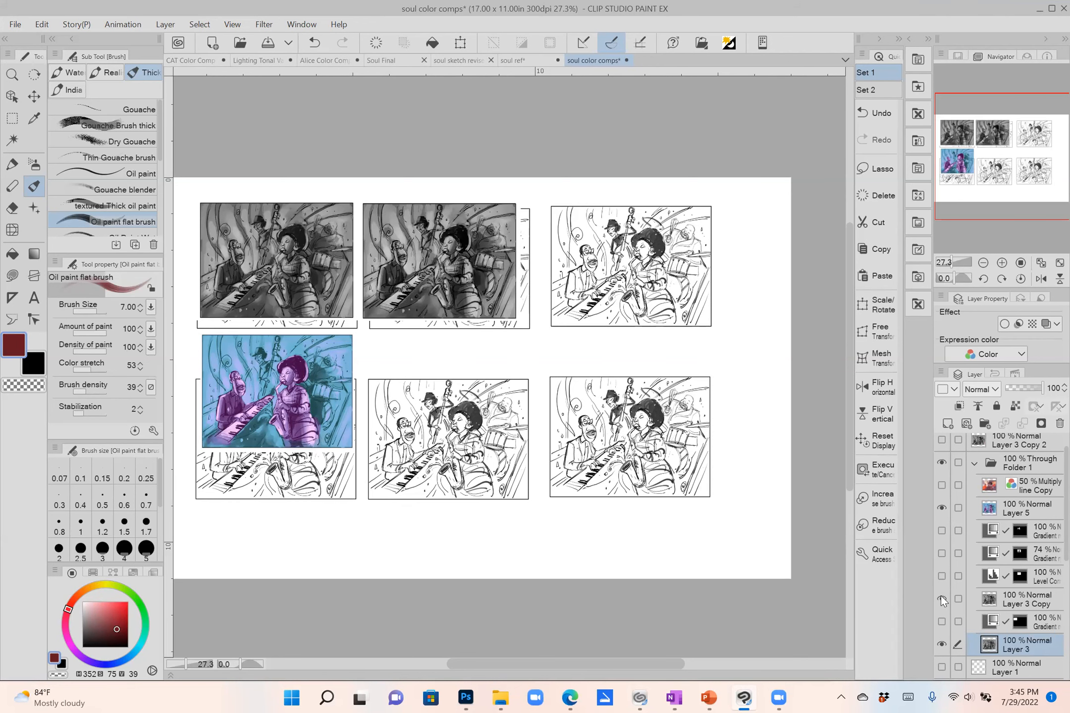
scroll(961, 651, down, 10)
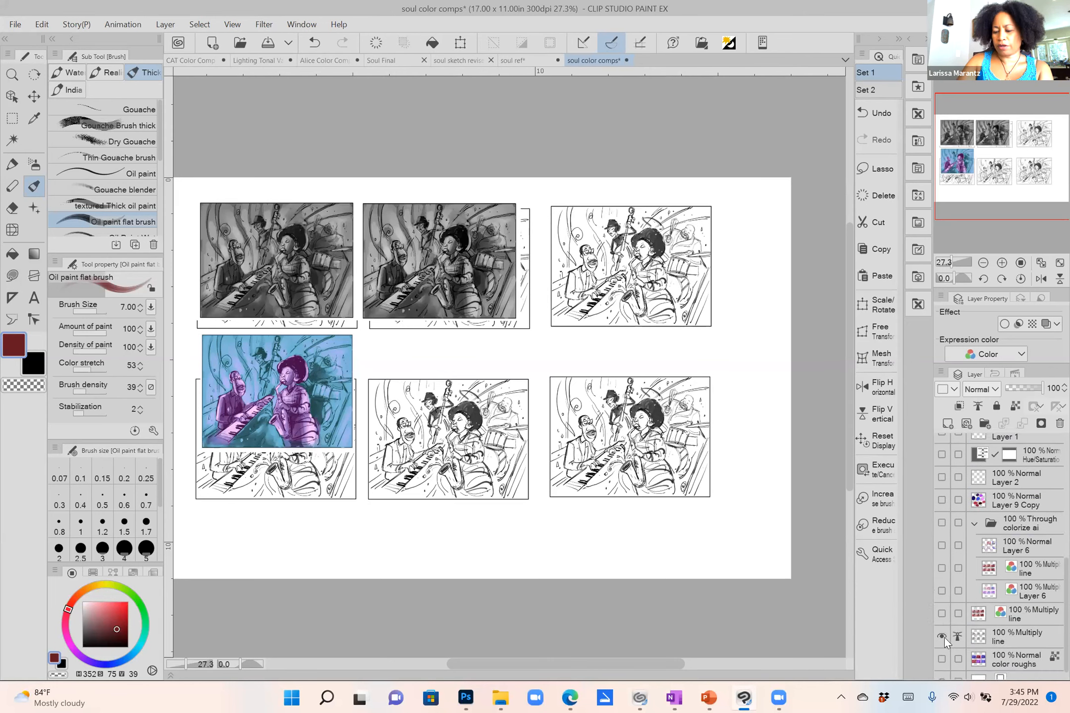
click(942, 637)
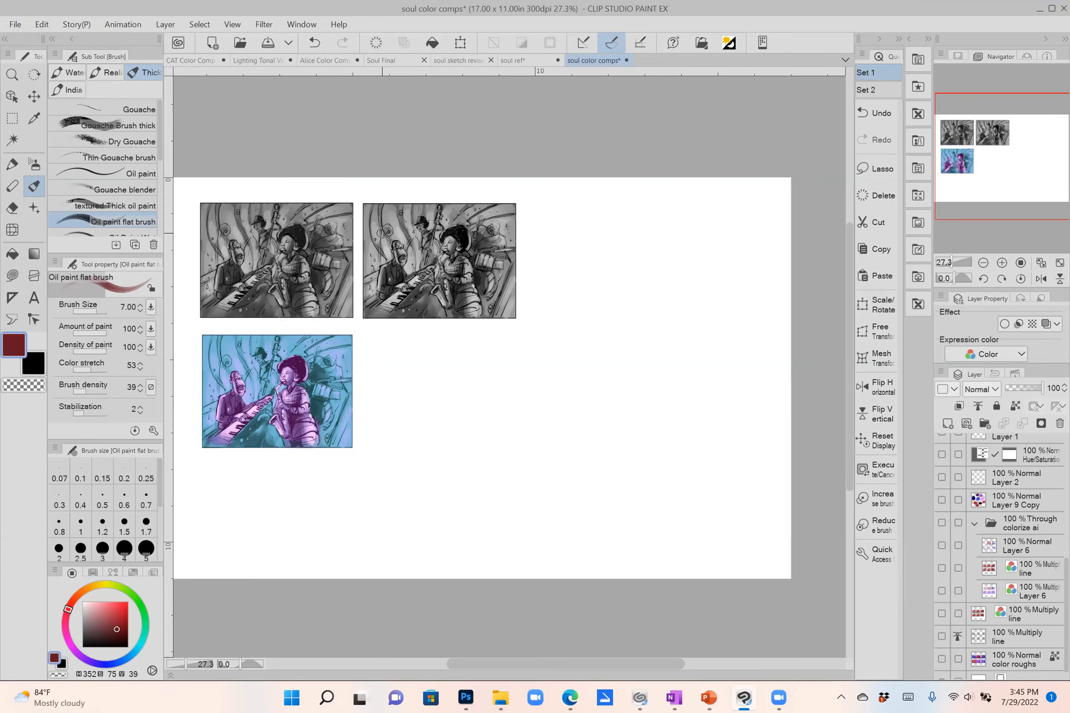
Toggle Layer 3 Copy to identify its grayscale comp, and show the gradient map layer above Layer 3 to color the first comp.
scroll(1046, 555, up, 5)
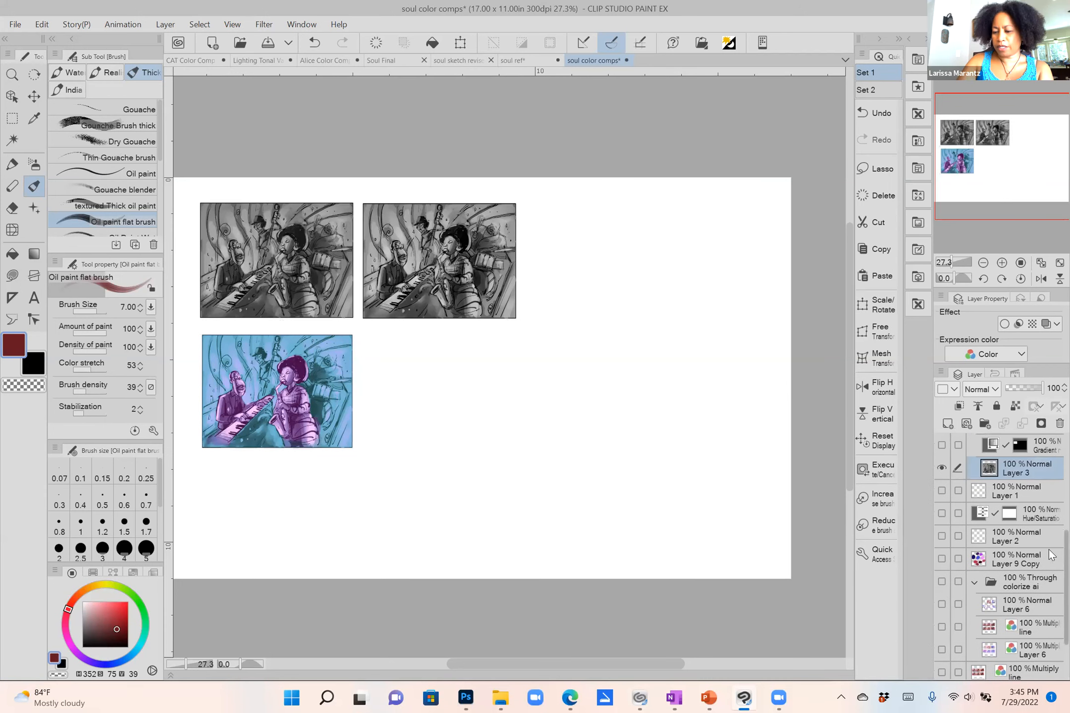
scroll(1050, 550, up, 2)
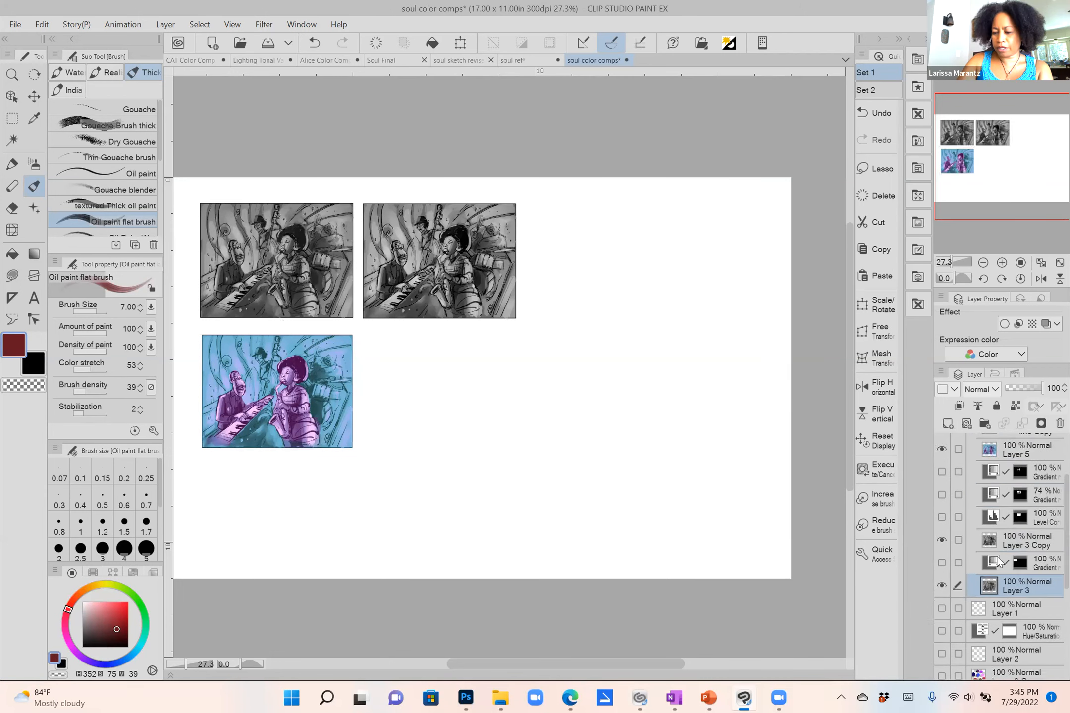
click(941, 539)
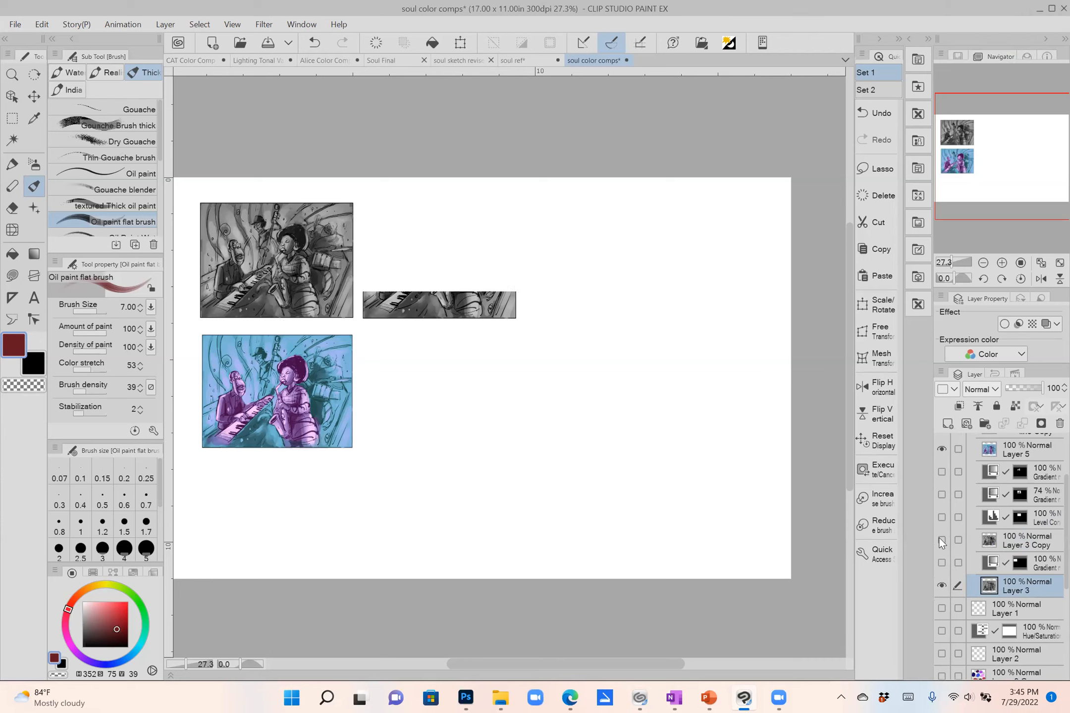
click(941, 539)
click(942, 563)
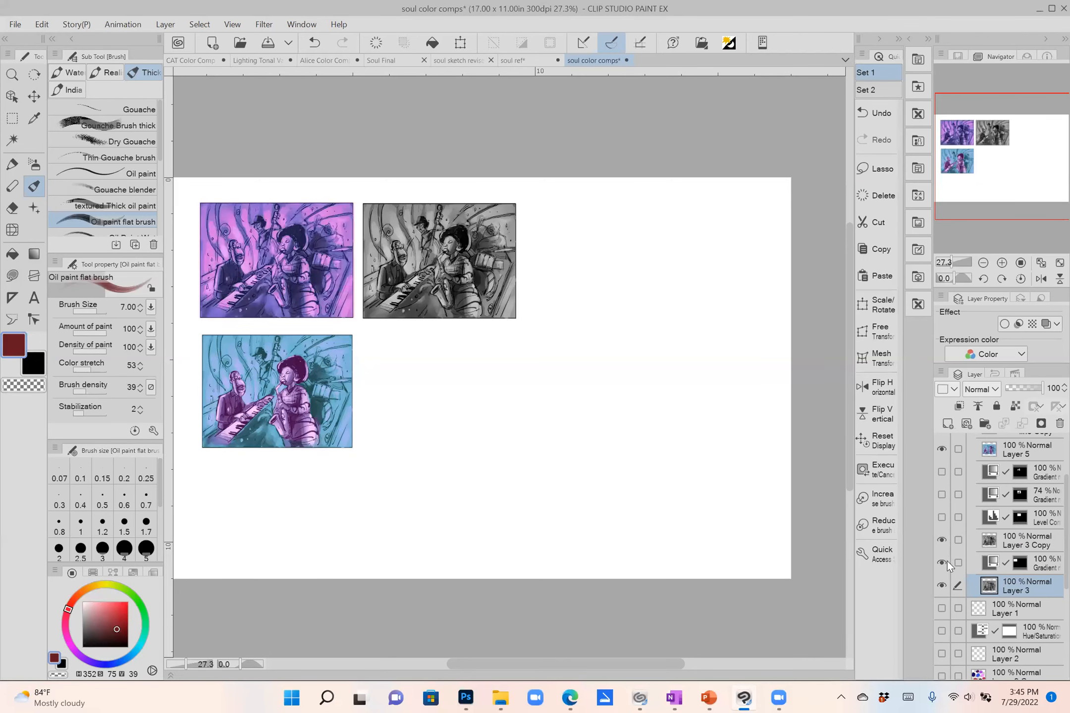
click(946, 563)
click(946, 563)
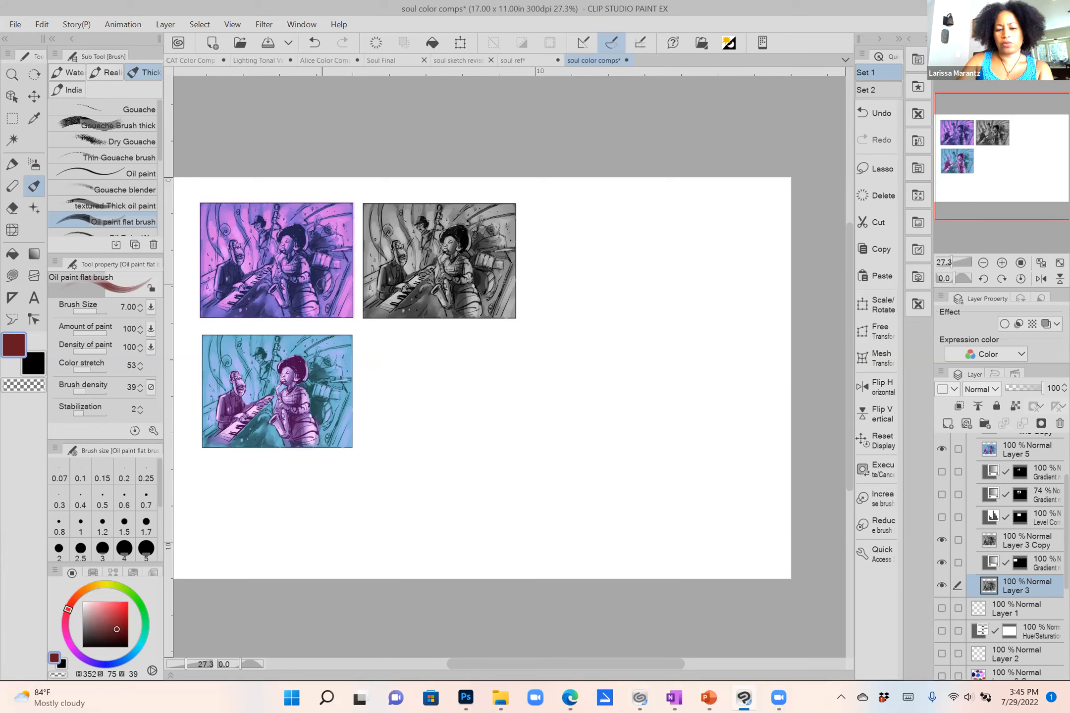
Review the Somber Shade gradient set in the settings of the first comp's gradient map layer, and close the settings.
double_click(989, 563)
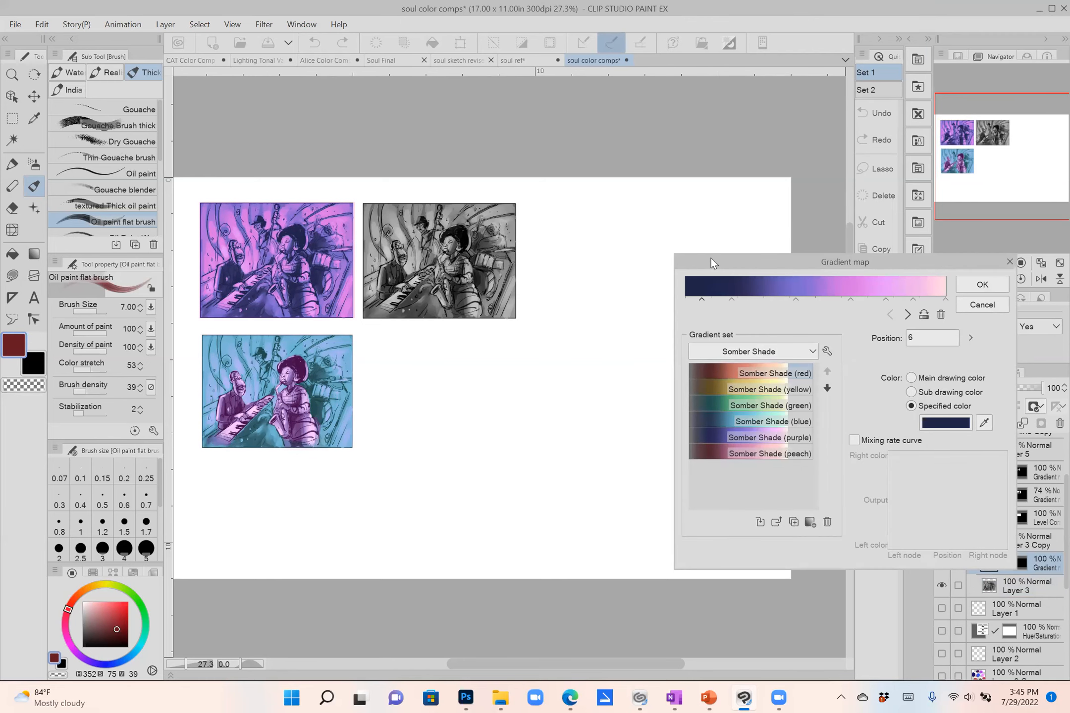
drag(377, 249, 347, 279)
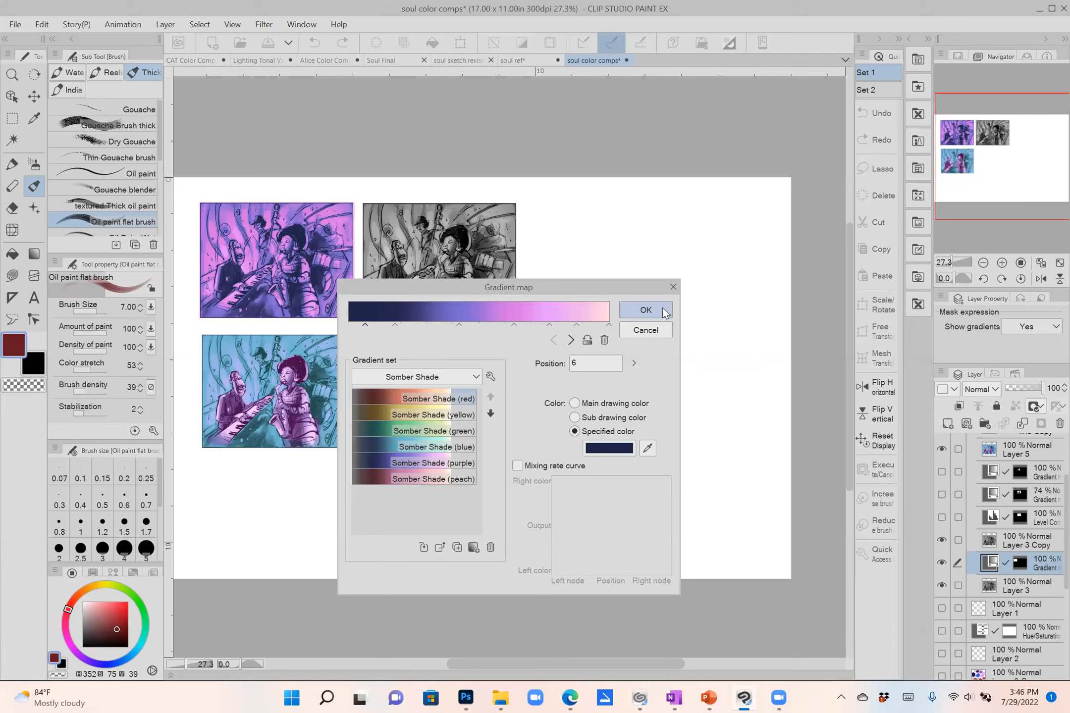
click(646, 310)
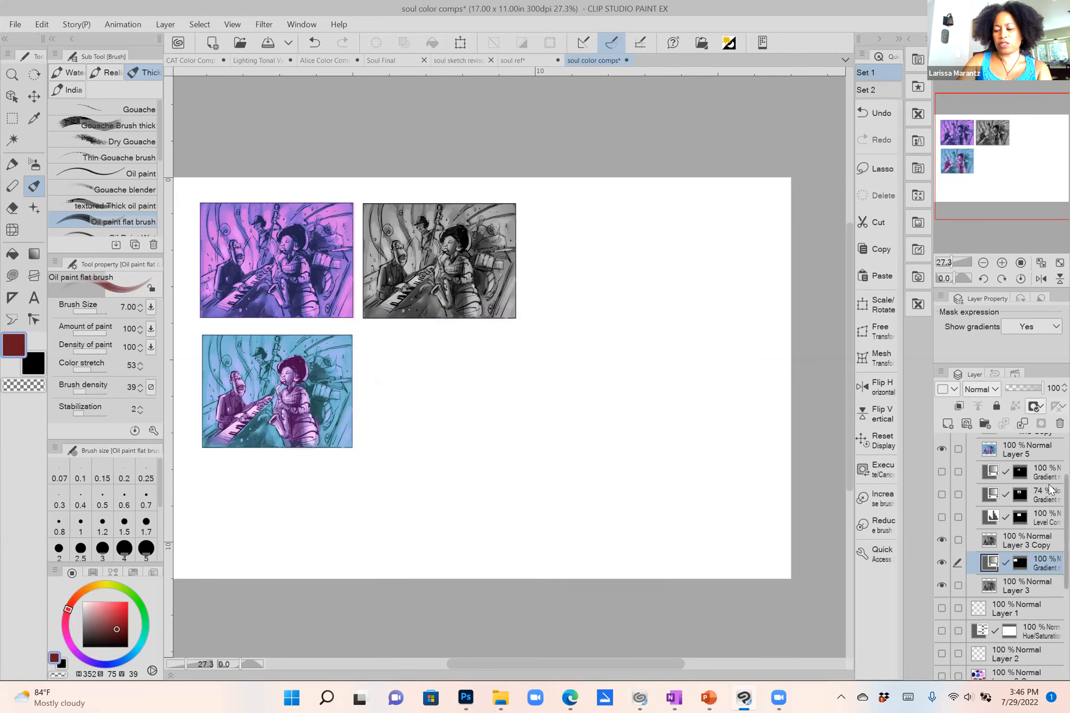
Show the level correction, the two upper gradient layers and line Copy over the second comp, toggling Layer 5 for comparison.
scroll(1050, 491, up, 3)
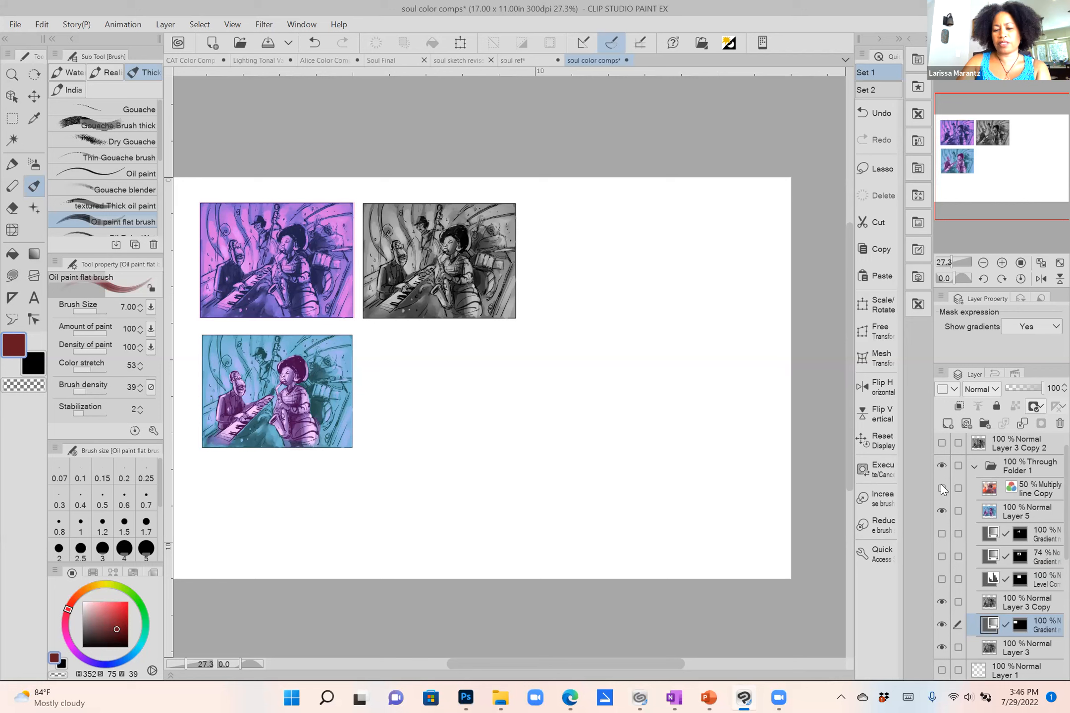
click(942, 511)
click(943, 511)
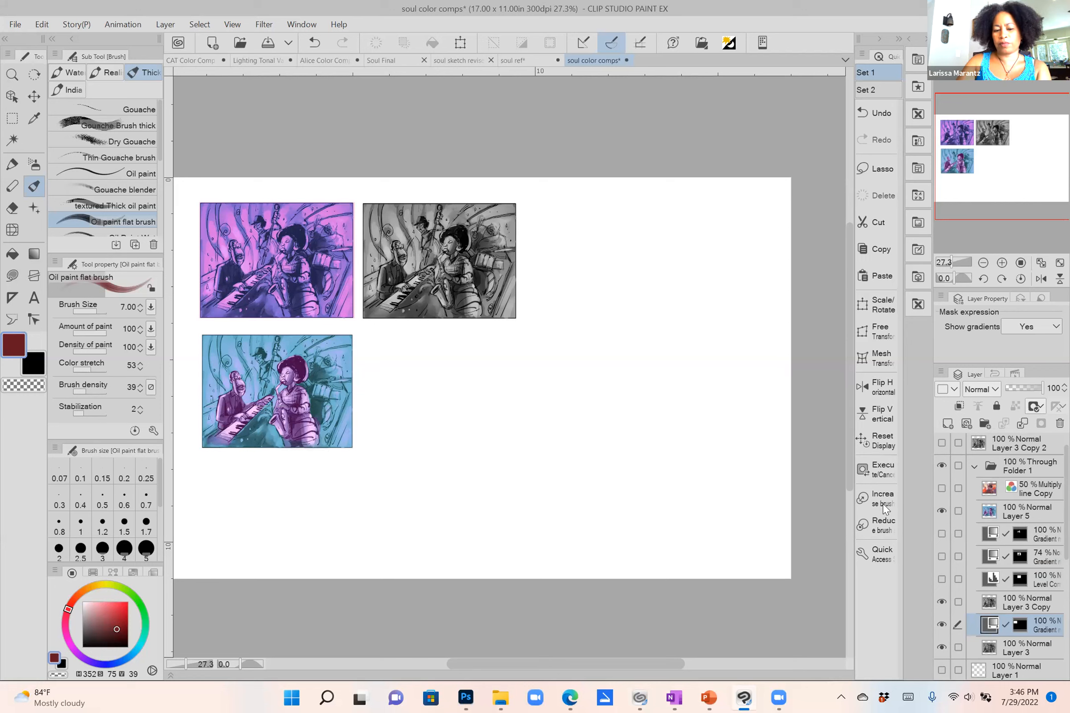
click(941, 579)
click(941, 556)
click(942, 534)
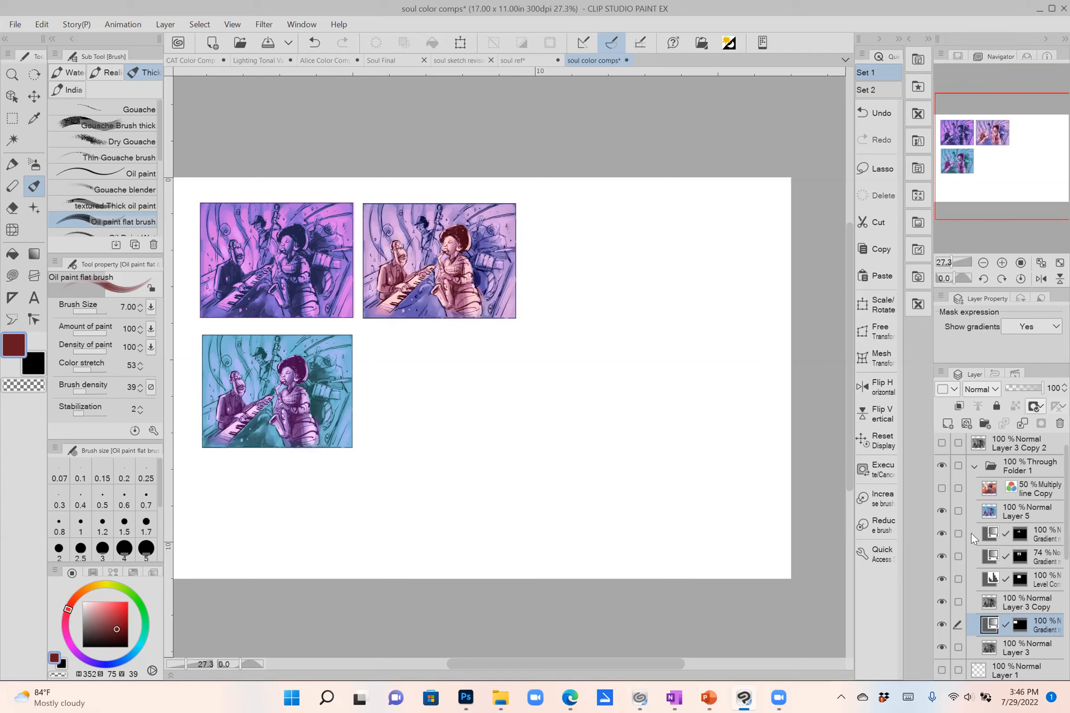
click(941, 511)
click(942, 512)
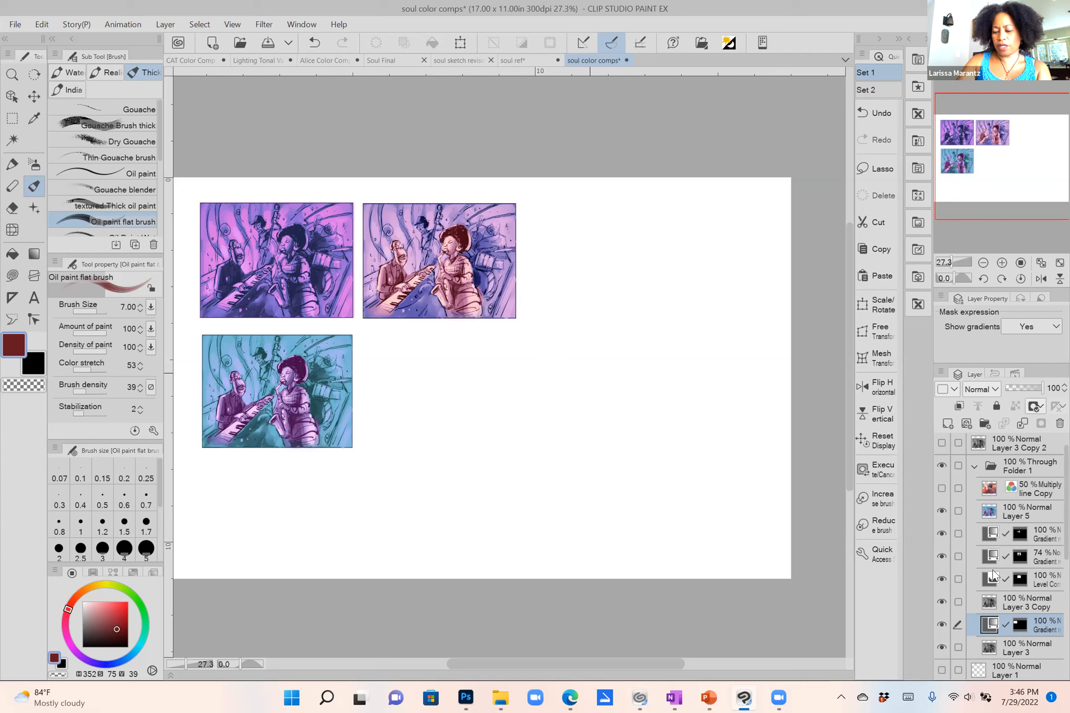
click(942, 489)
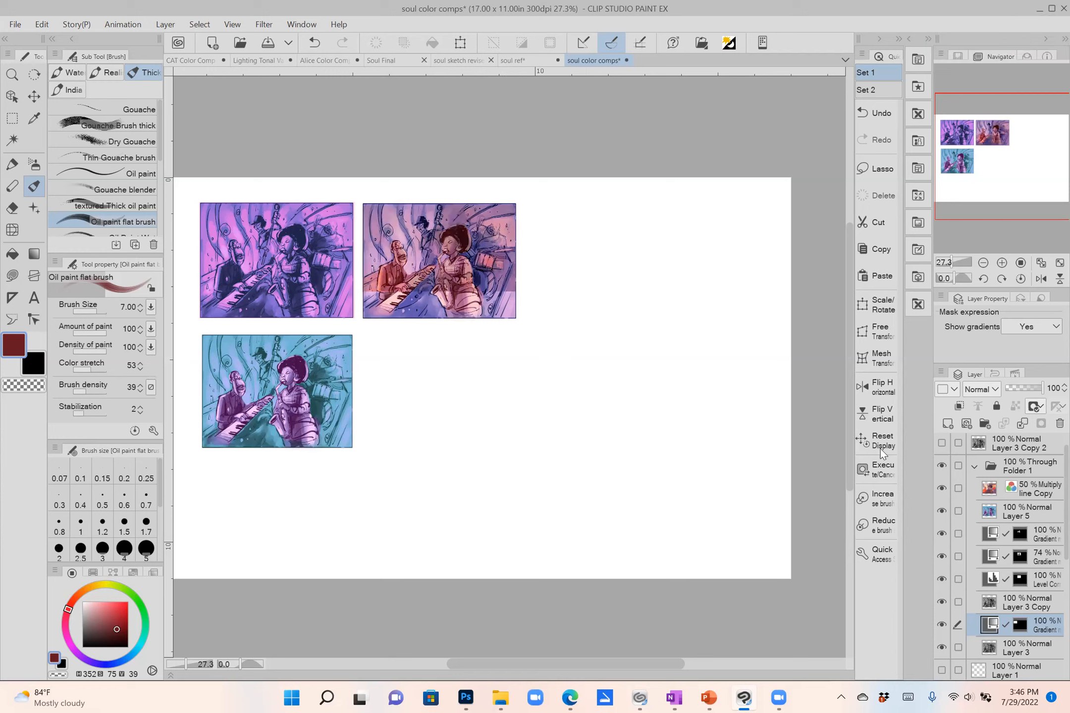
Try moving the line Copy color layer beside the second comp and raising its opacity to 100%, and undo both changes.
click(1045, 493)
key(ctrl+t)
drag(481, 263, 640, 261)
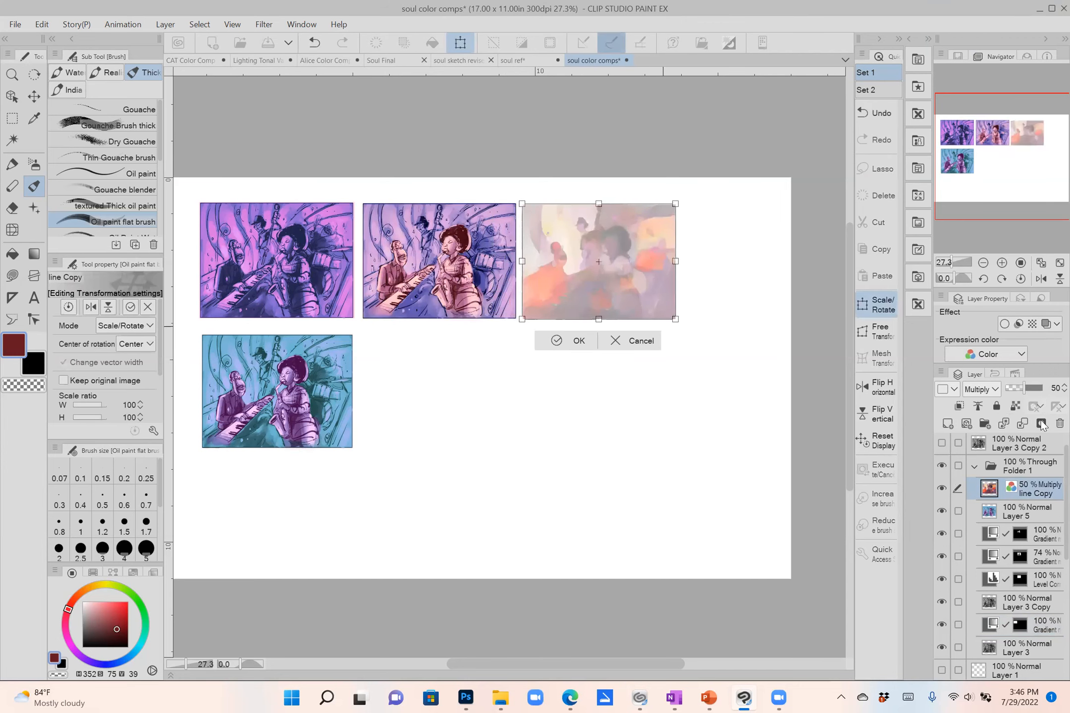
click(1026, 386)
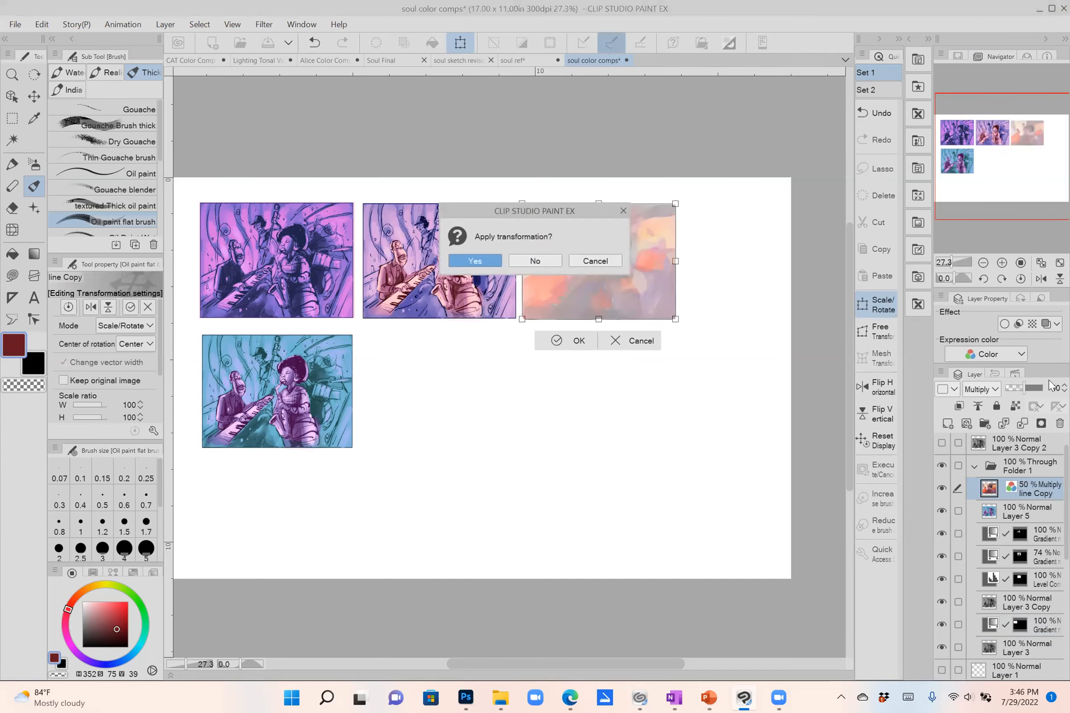
click(500, 257)
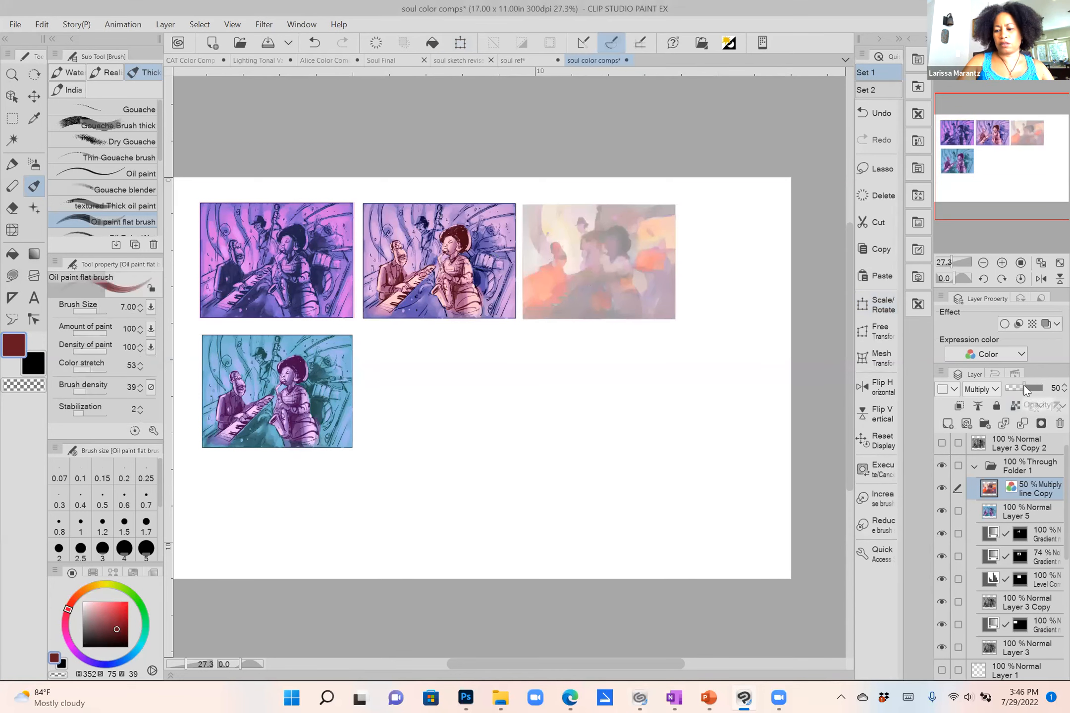
drag(1023, 385, 1044, 386)
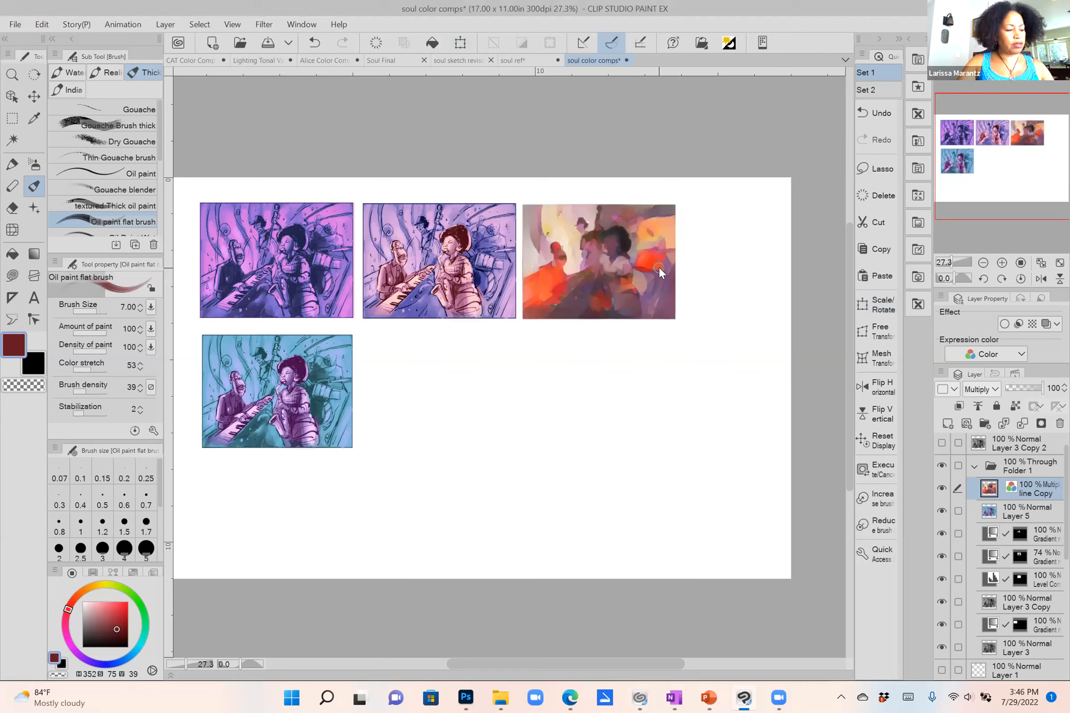
key(ctrl+z)
key(ctrl+z)
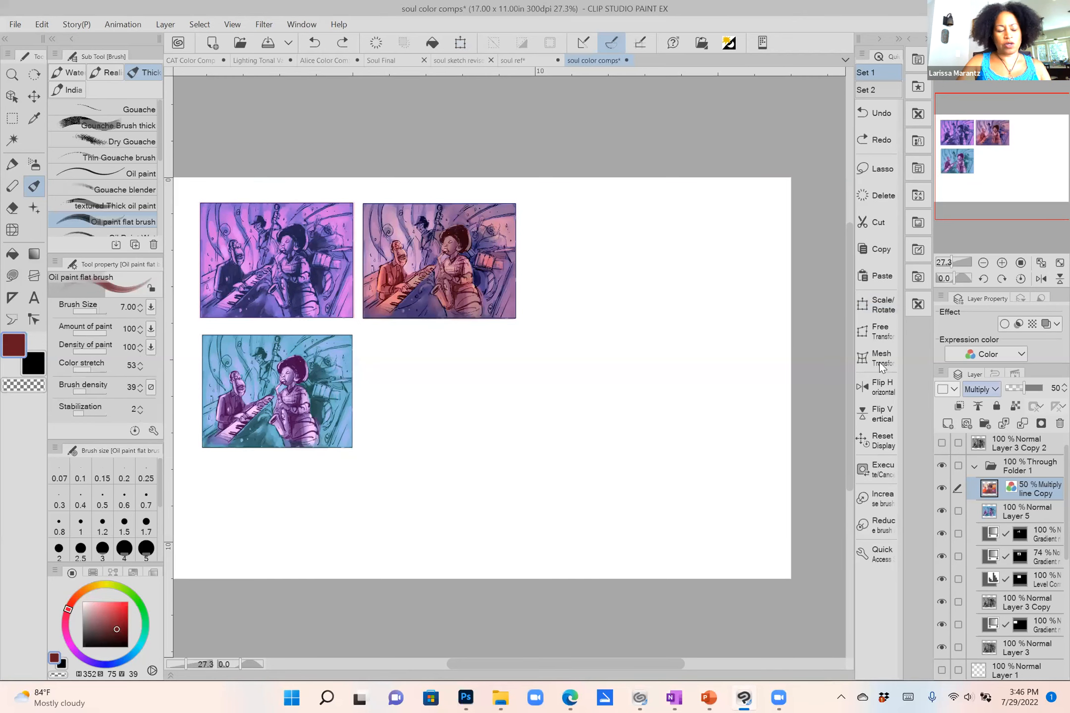
Examine the colored second comp up close, and switch to the Soul Final document for comparison.
drag(558, 311, 590, 311)
drag(476, 267, 691, 439)
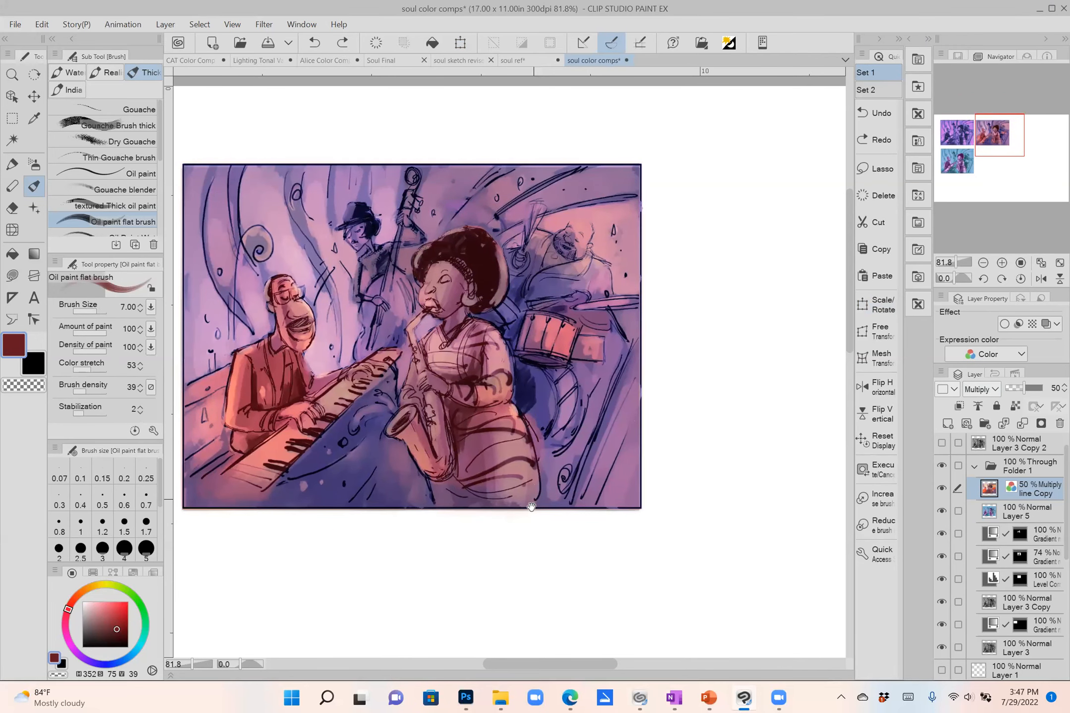
drag(473, 527, 507, 505)
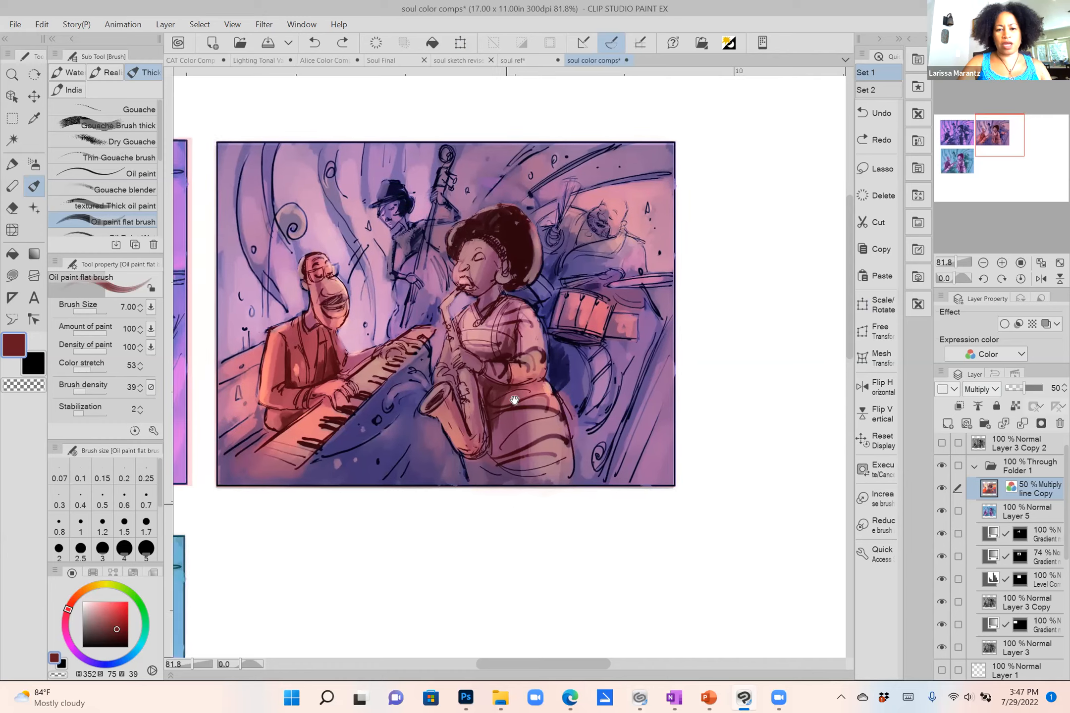
click(392, 61)
drag(569, 260, 442, 257)
drag(466, 204, 488, 203)
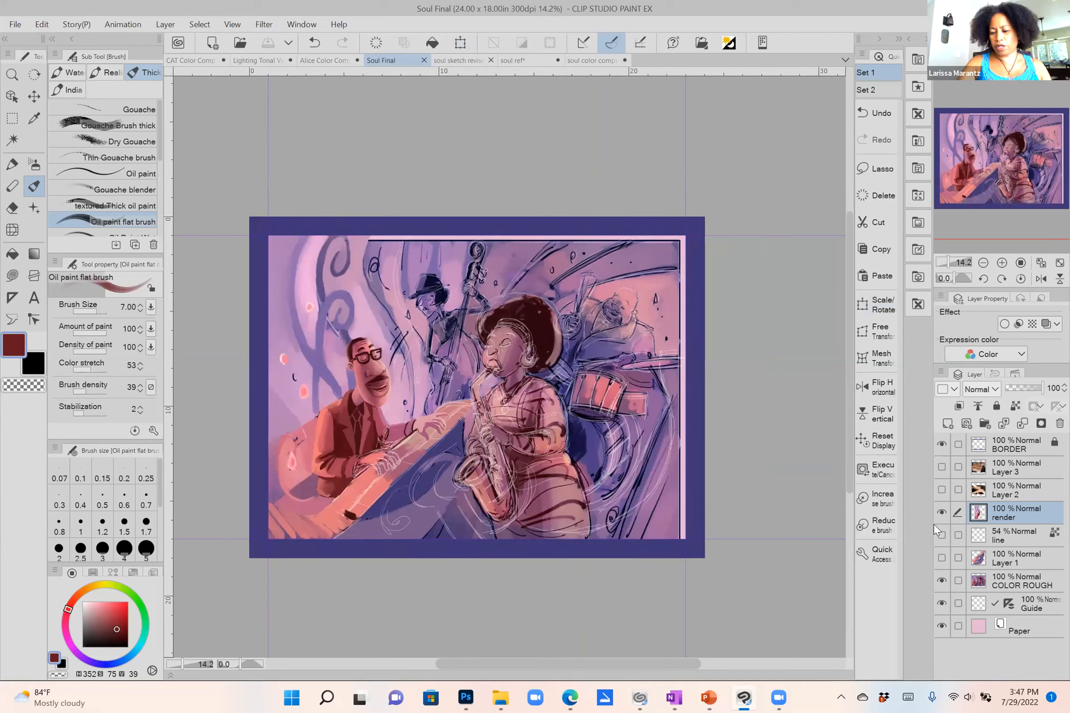
Hide the render layer, select the COLOR ROUGH layer and toggle its visibility to point out the enlarged comp.
click(940, 512)
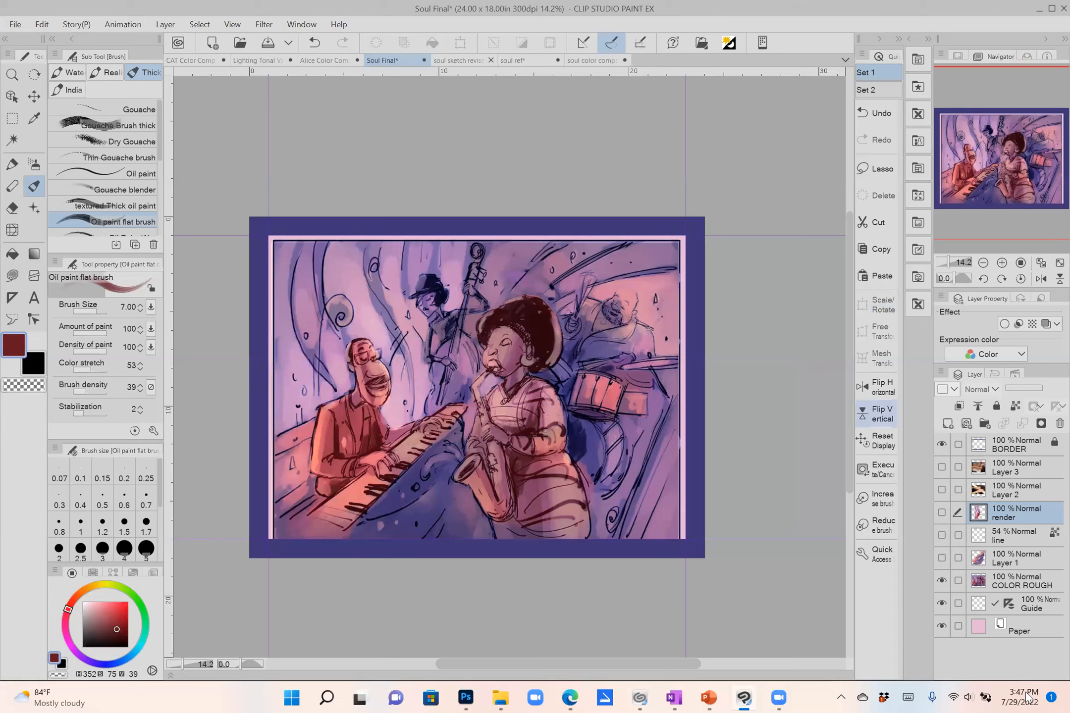
click(1016, 585)
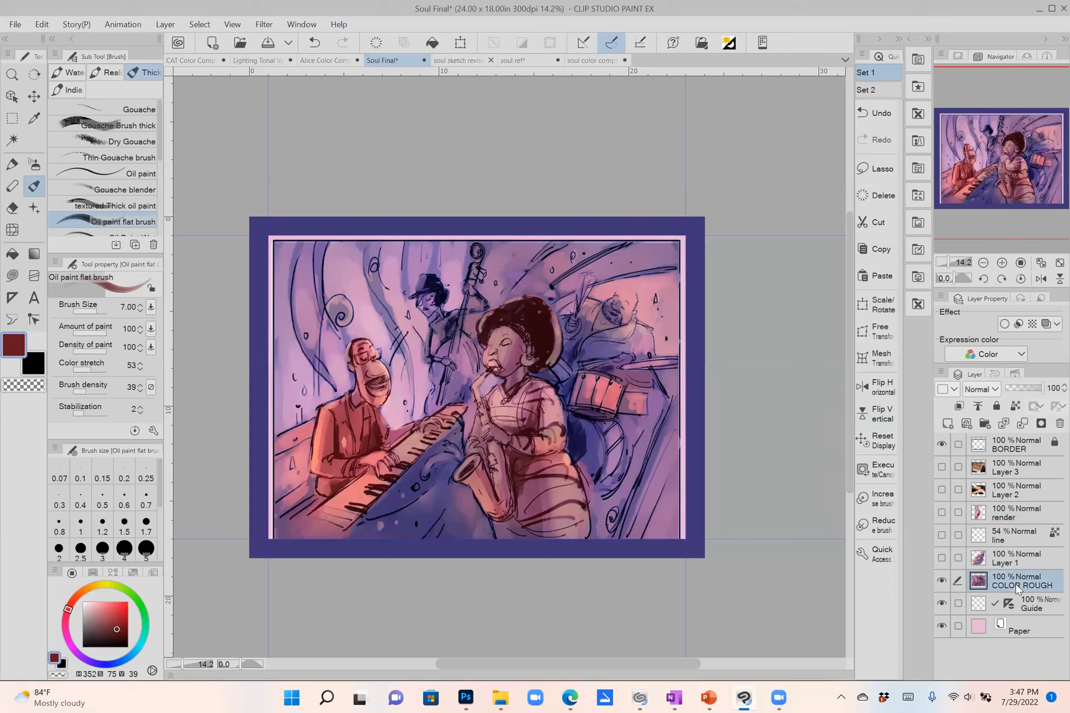
click(942, 582)
click(942, 582)
Show the line layer over the color rough, try it at 100% opacity and set it to 63%.
click(939, 535)
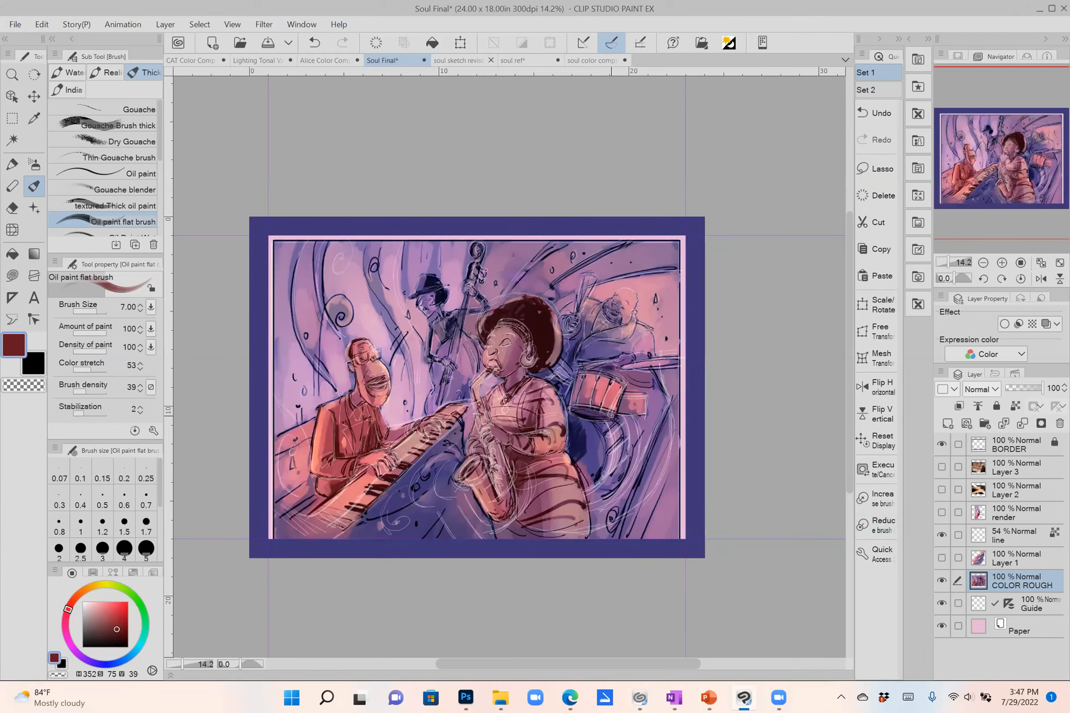
click(1027, 531)
drag(1026, 387, 1043, 387)
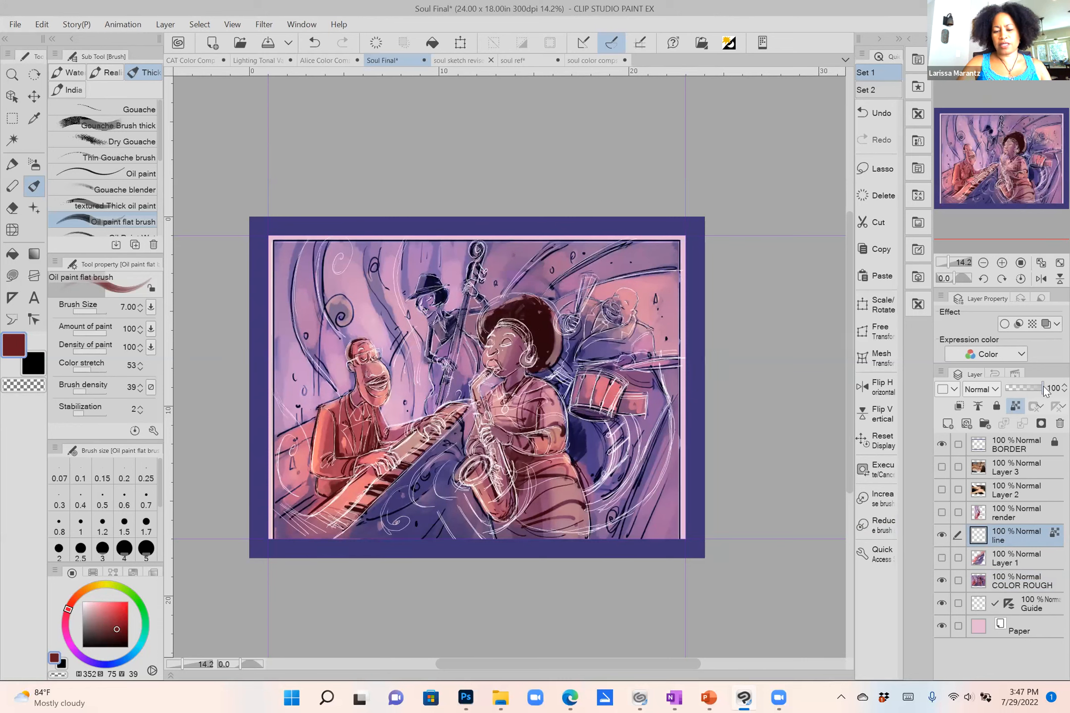
drag(1044, 387, 1029, 385)
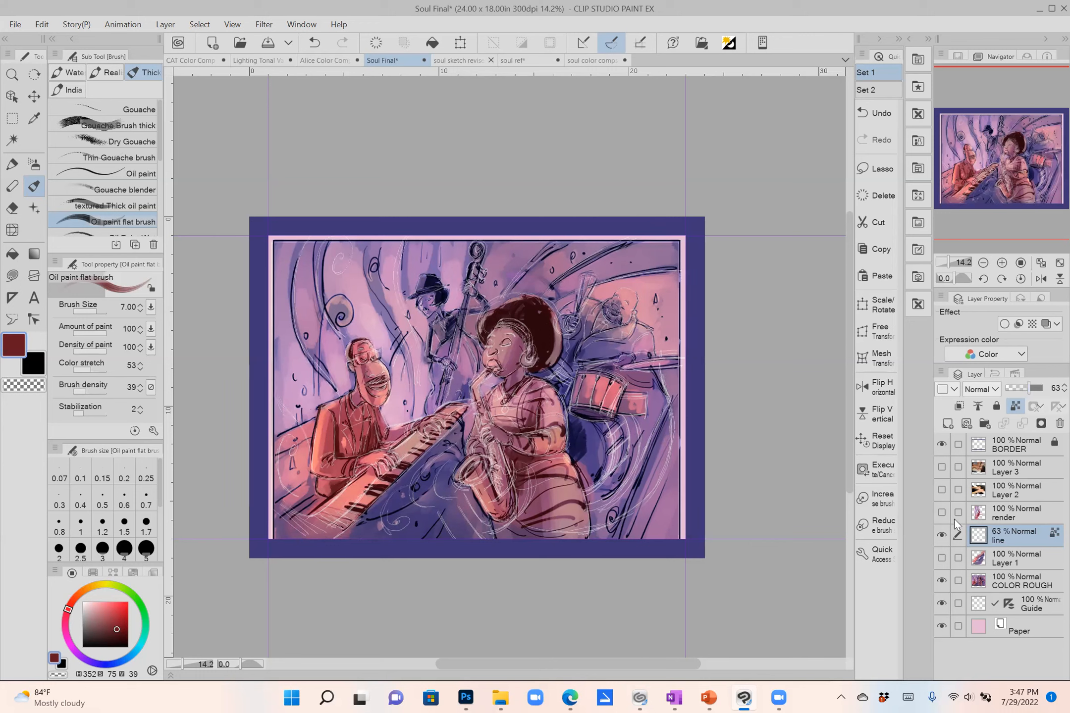
Show the render layer and examine the painted pianist's face up close.
click(942, 513)
click(941, 514)
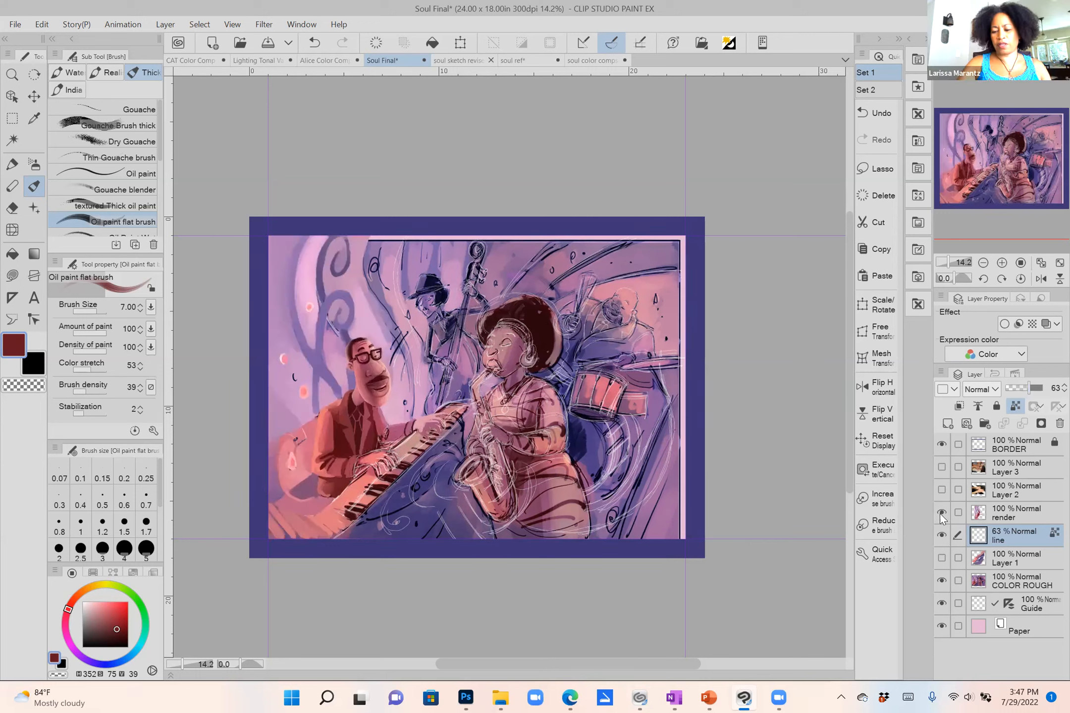
drag(459, 333, 500, 331)
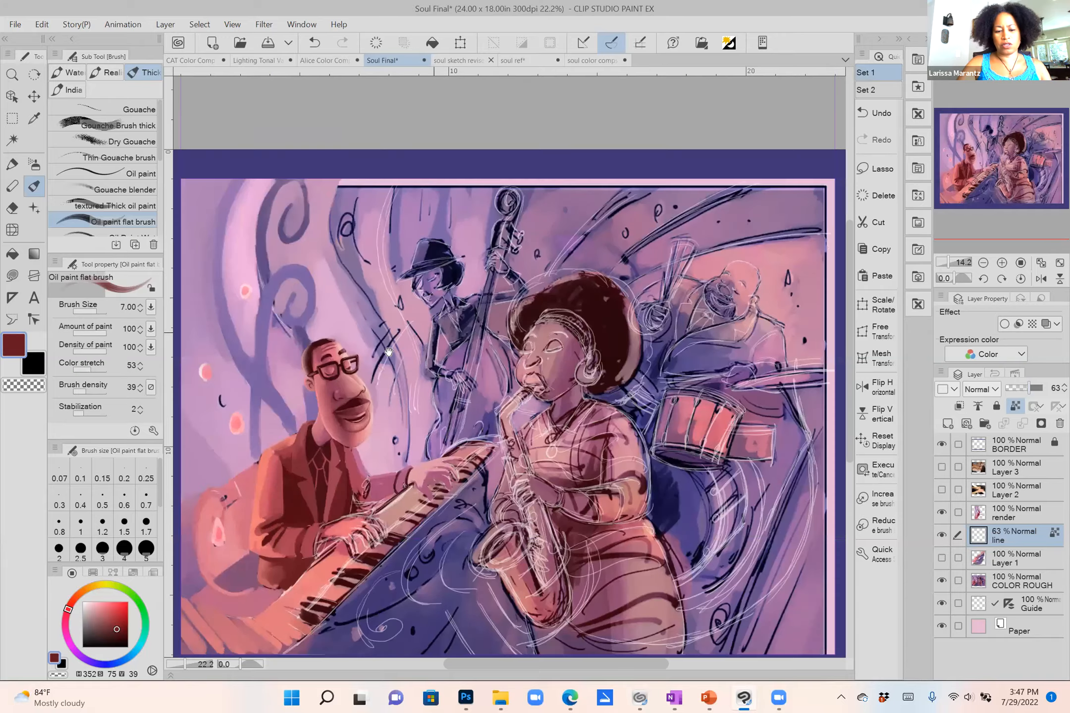
drag(387, 351, 485, 347)
drag(406, 326, 711, 146)
drag(586, 195, 654, 129)
drag(664, 112, 562, 112)
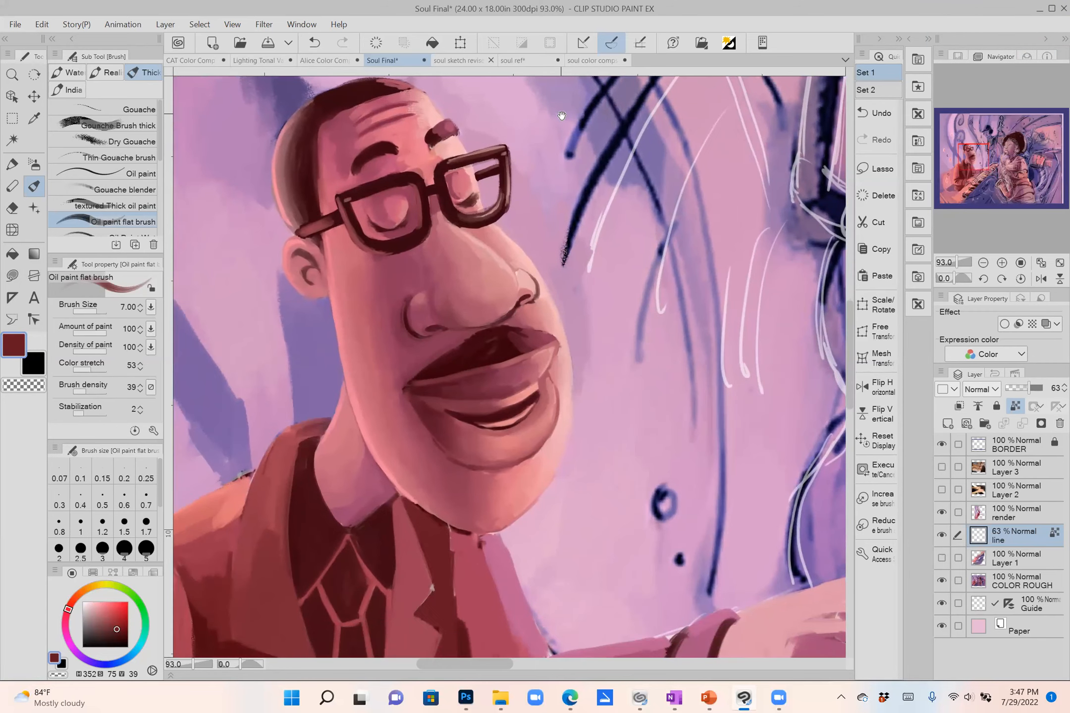
drag(603, 174, 599, 140)
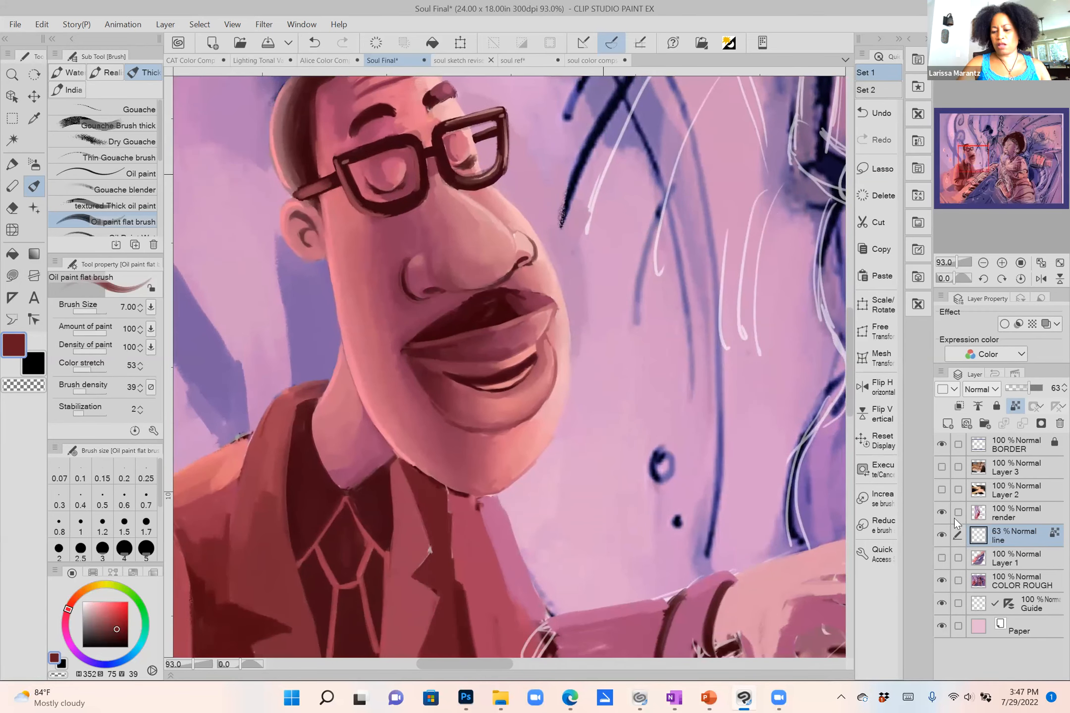
Toggle the render layer to compare the painted pianist with the line sketch, and view the whole Soul illustration.
click(943, 513)
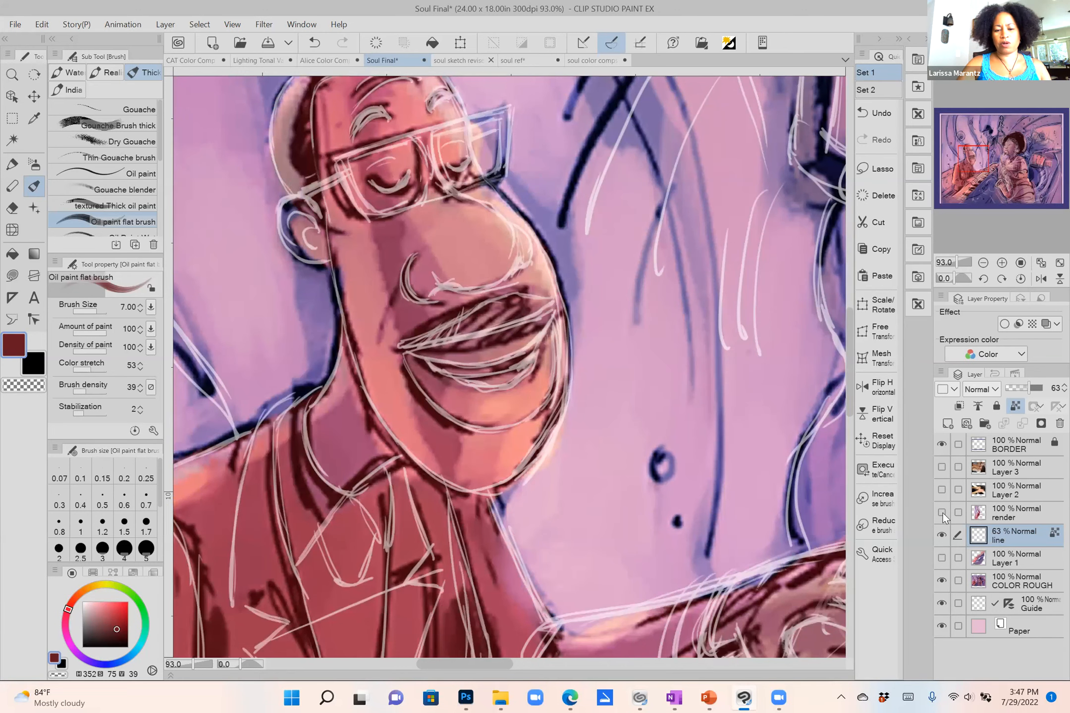
click(943, 513)
click(942, 513)
click(942, 513)
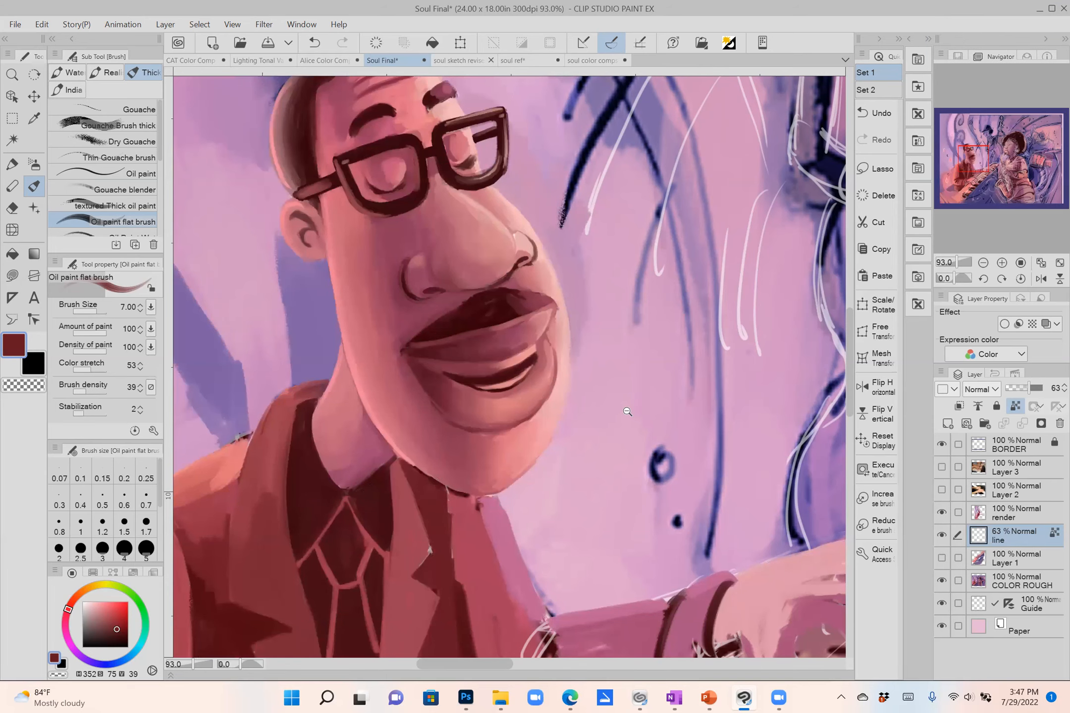
alt+drag(602, 414, 493, 274)
alt+drag(593, 340, 487, 375)
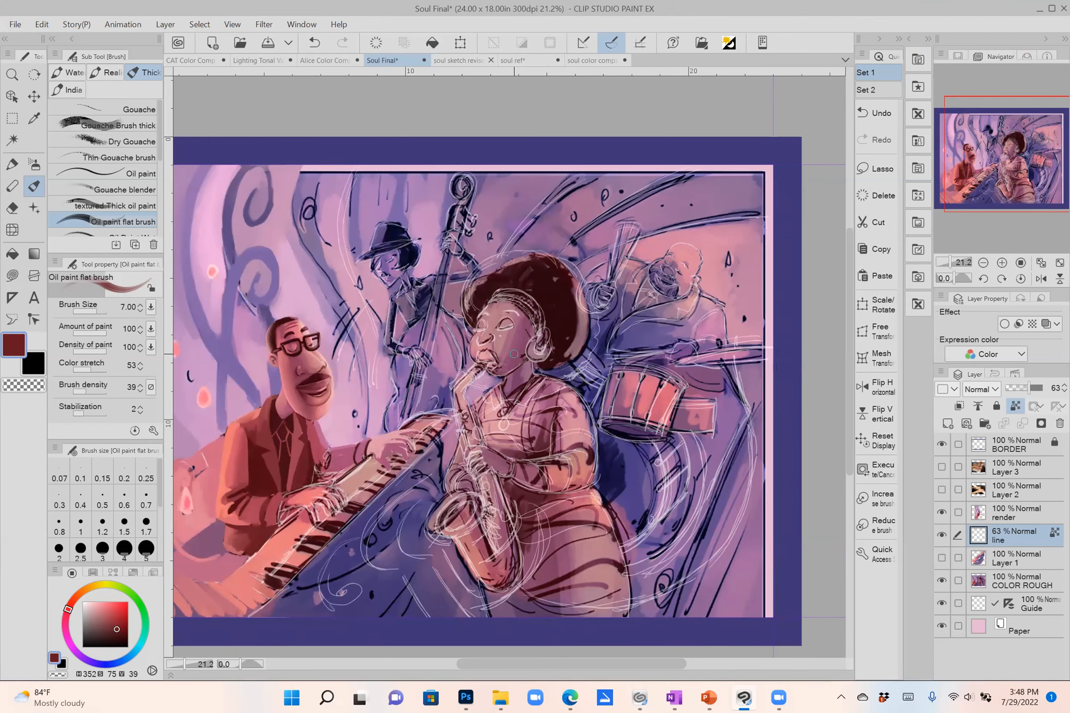
drag(500, 221, 529, 171)
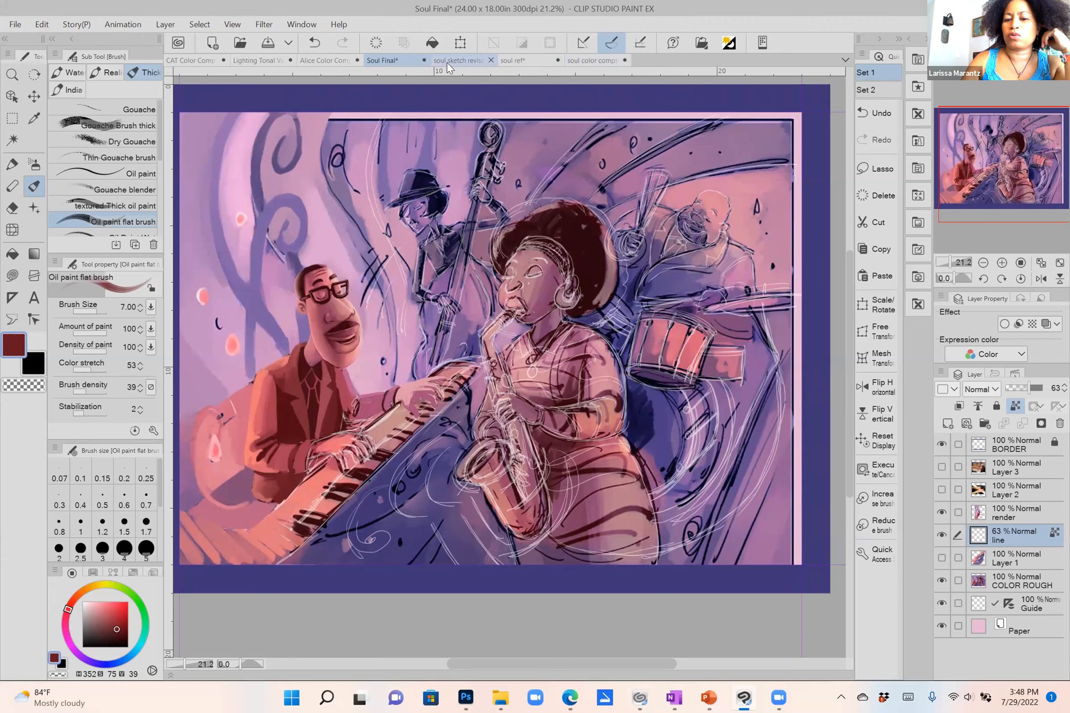
Switch to the Alice Color Comps document, hide the color layer, show the value layer and select it.
click(314, 61)
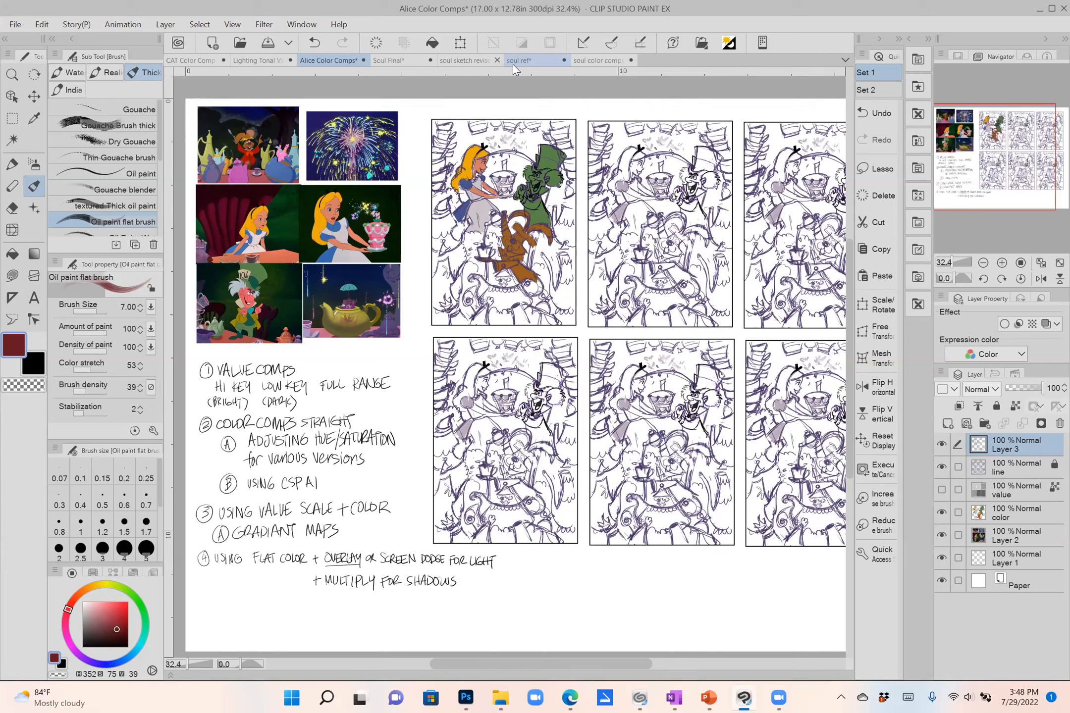
click(943, 512)
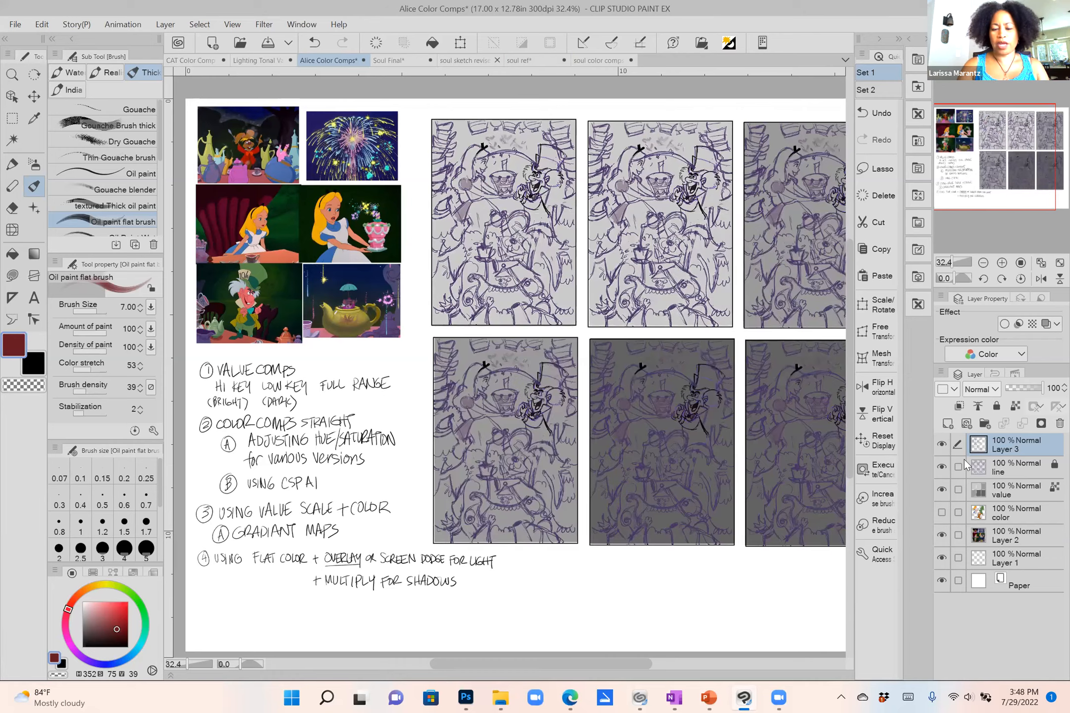
scroll(510, 366, right, 2)
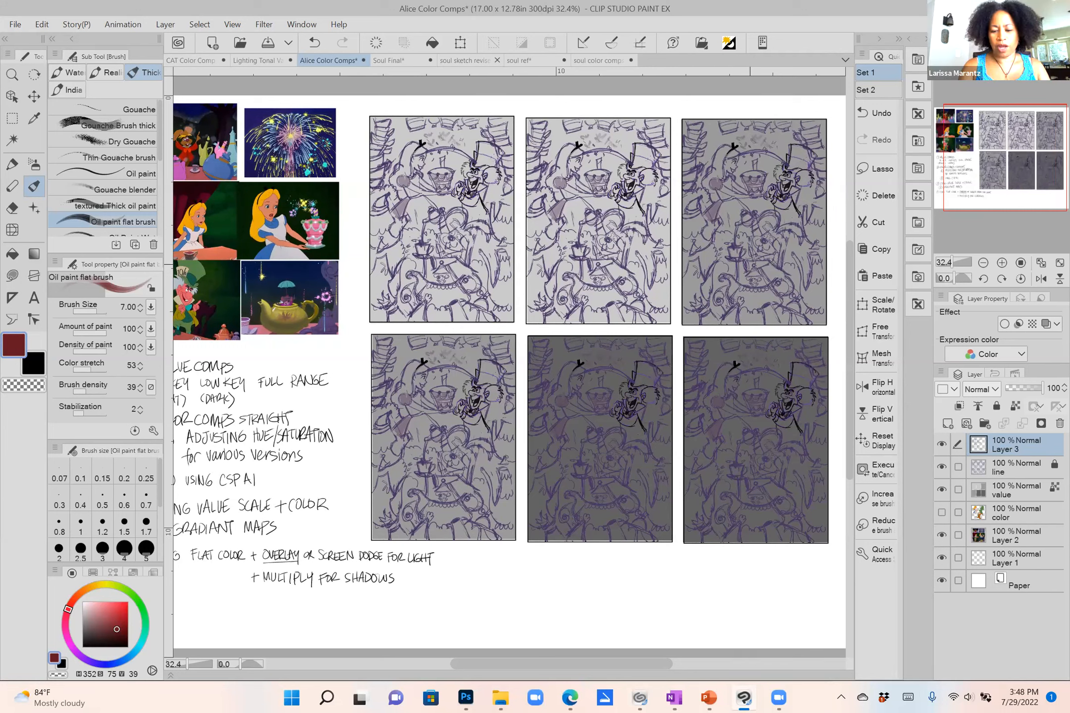
click(1039, 497)
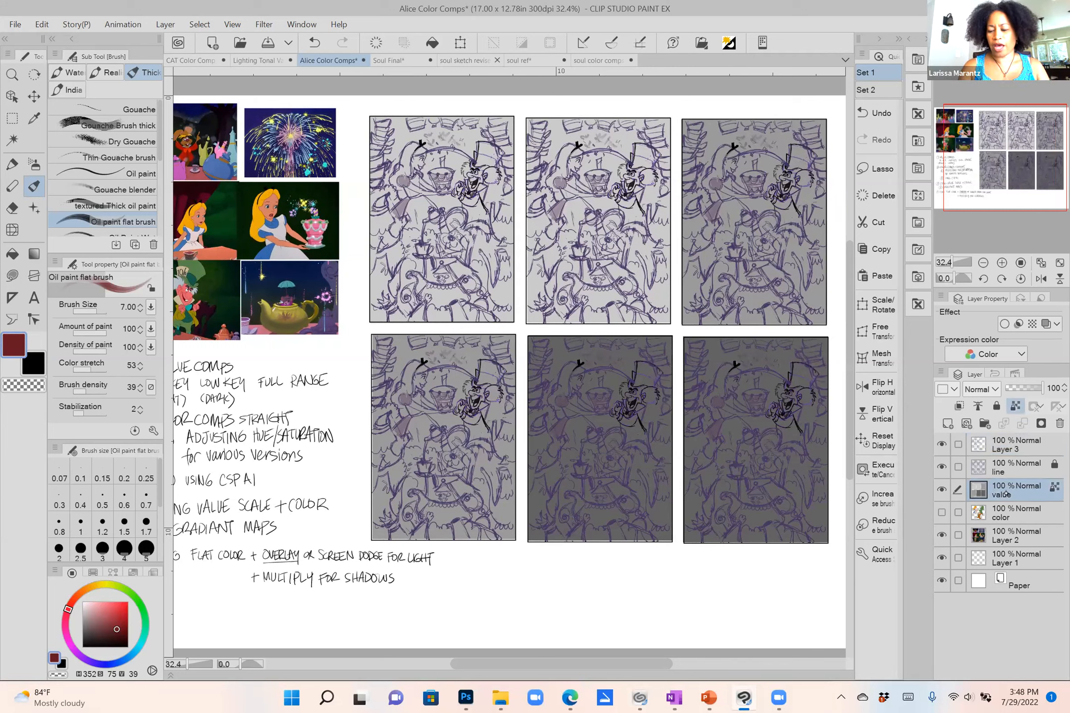
drag(933, 499, 884, 500)
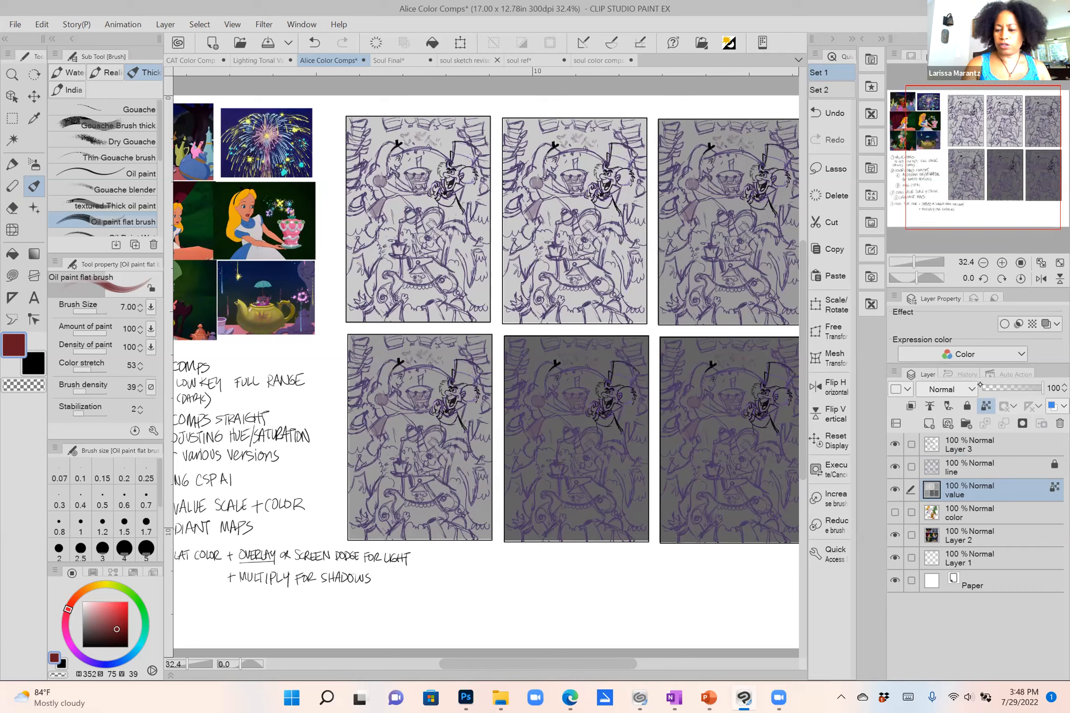
Unlock the value layer's transparent pixels and delete the gray fill from the first thumbnail in the lower row.
click(986, 406)
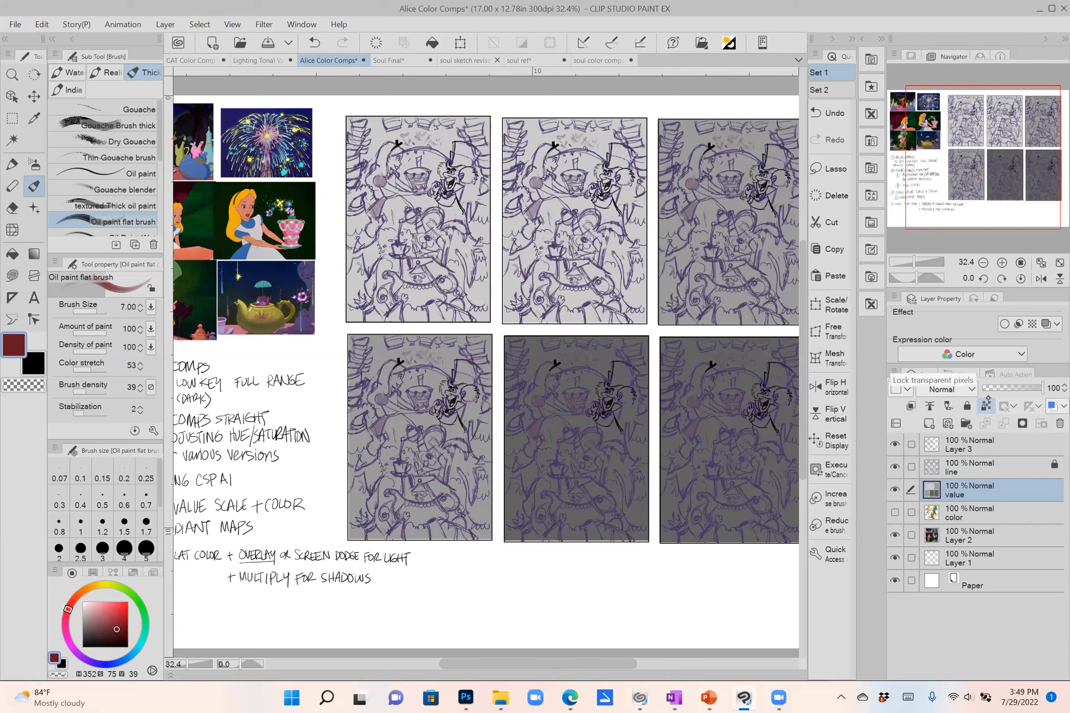
key(m)
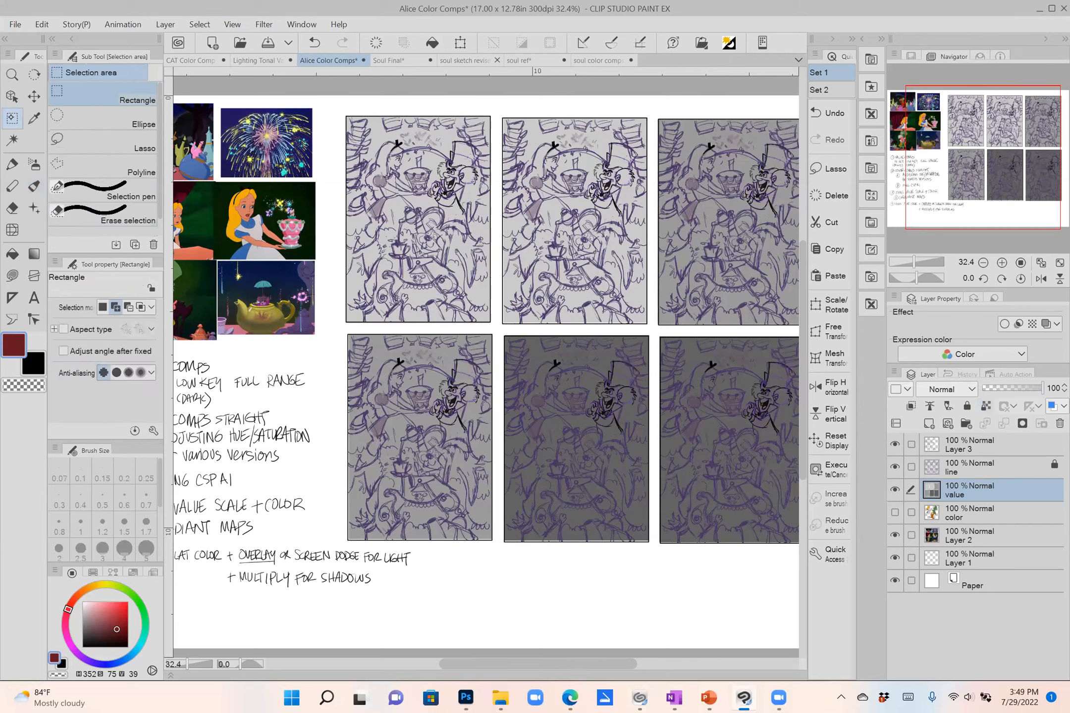
drag(341, 326, 496, 548)
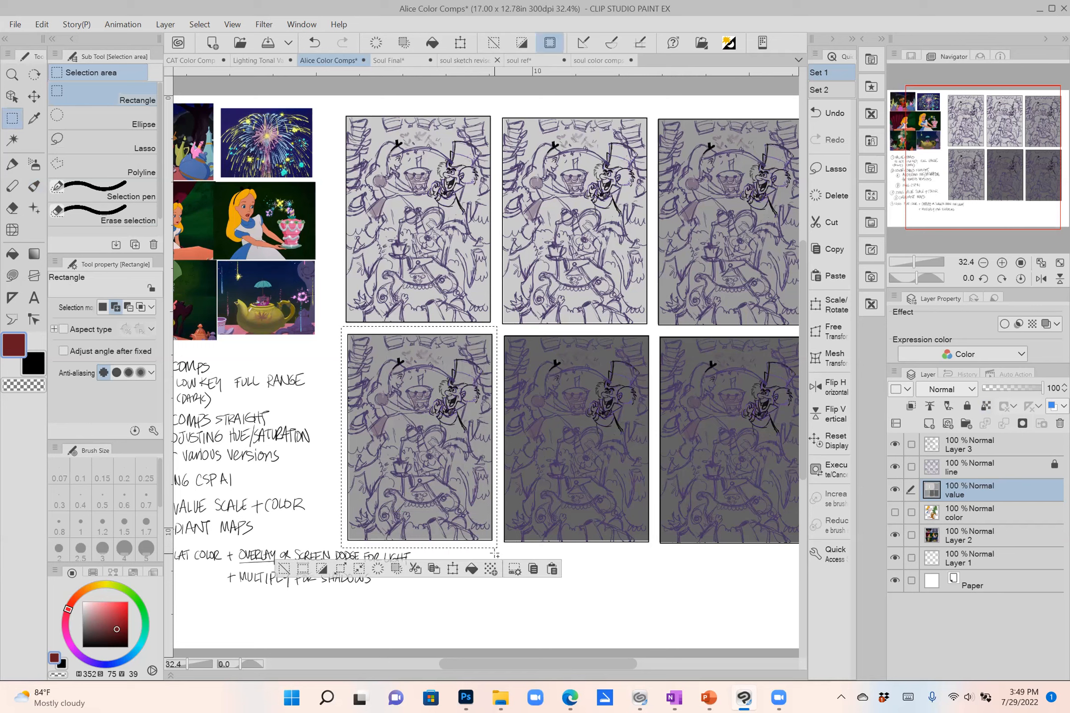
key(Delete)
key(ctrl+d)
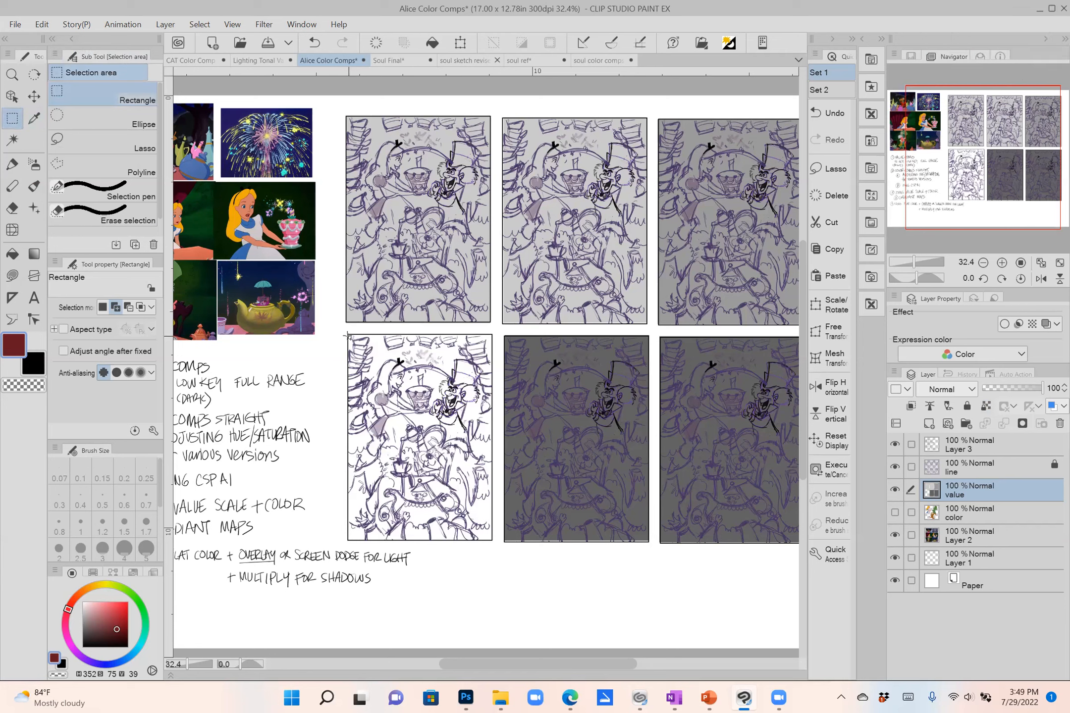
Select the area inside the emptied thumbnail's frame, fill it with a medium gray (S 0, V 62) and deselect.
drag(394, 391, 493, 525)
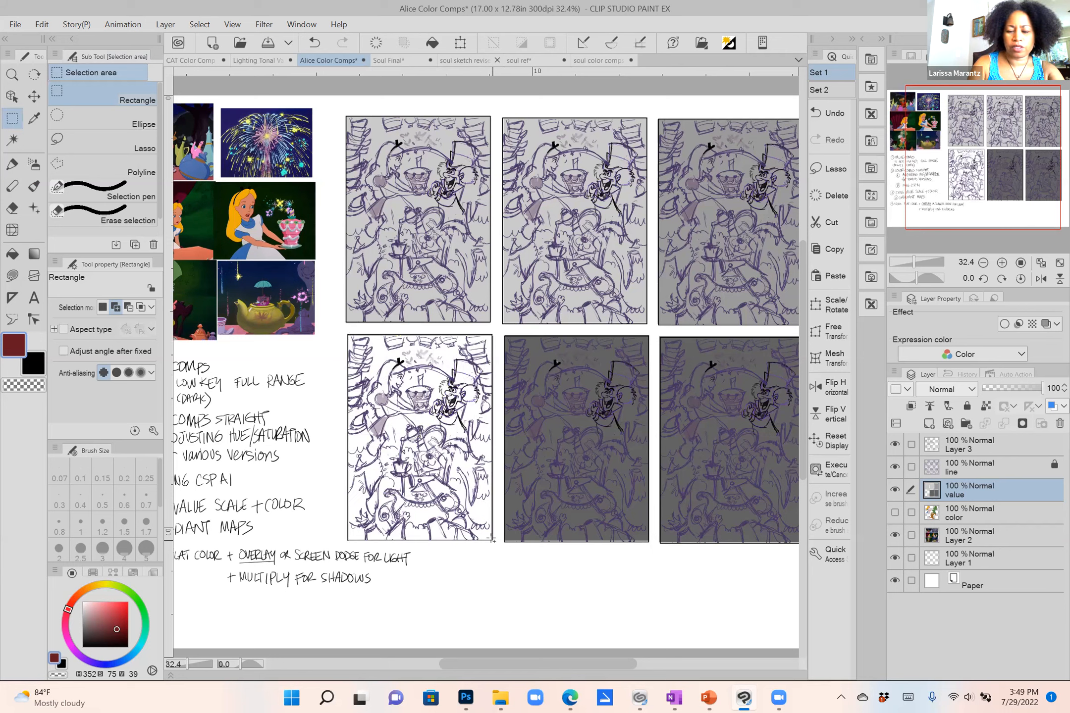
drag(492, 540, 491, 539)
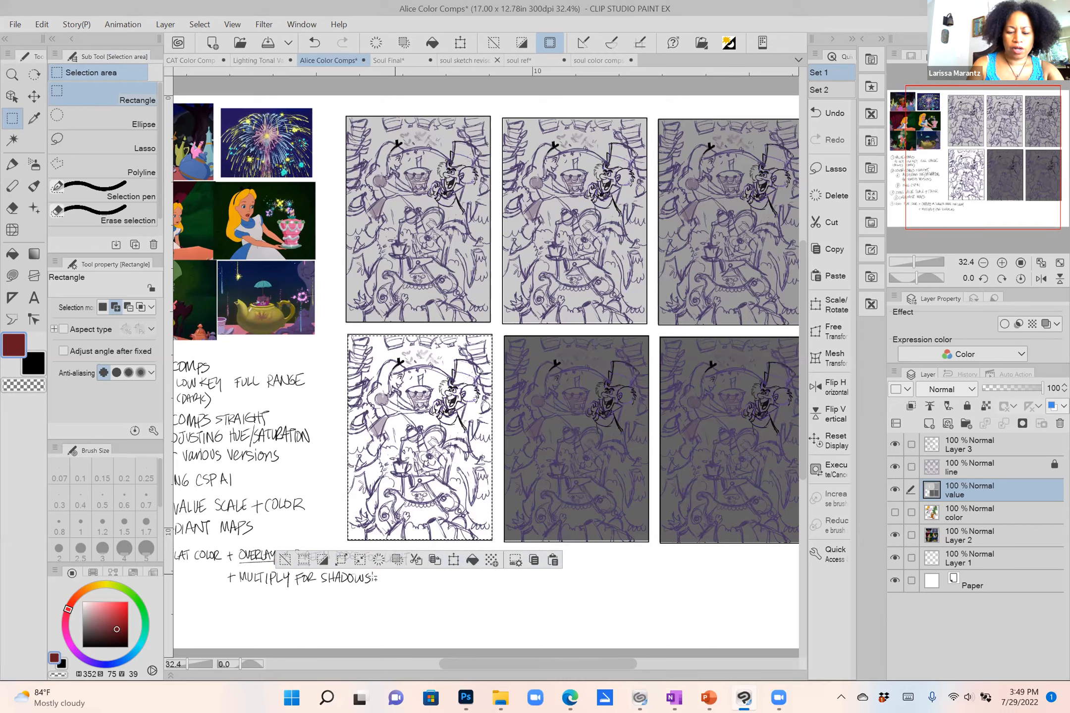
drag(112, 613, 82, 617)
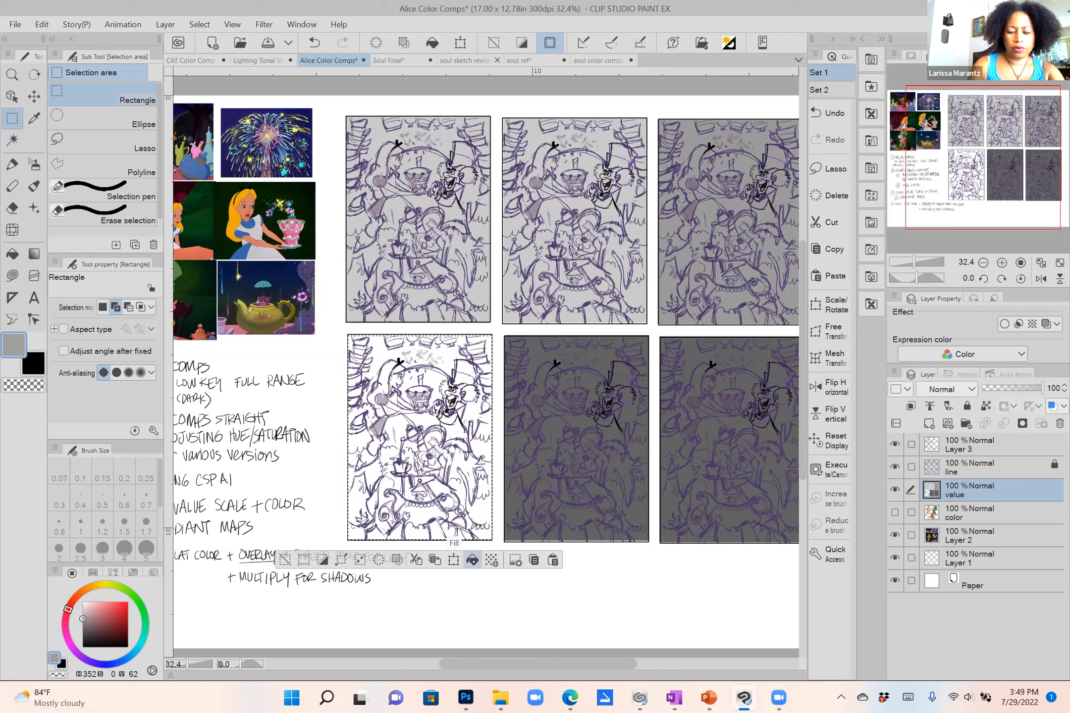
click(470, 561)
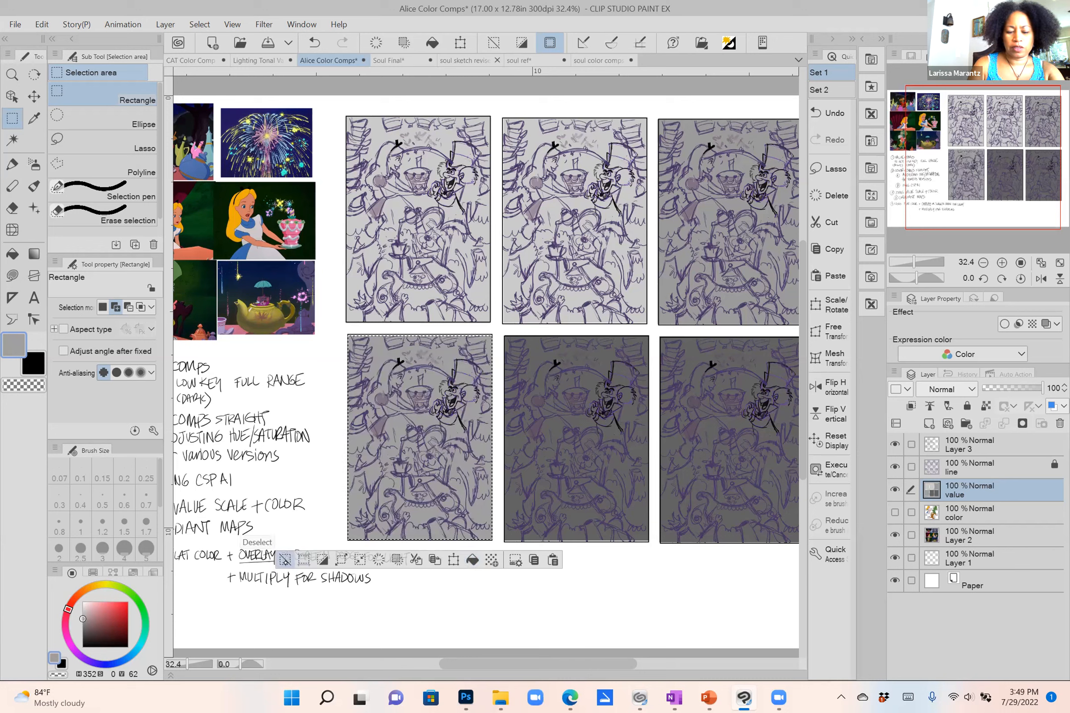
click(286, 560)
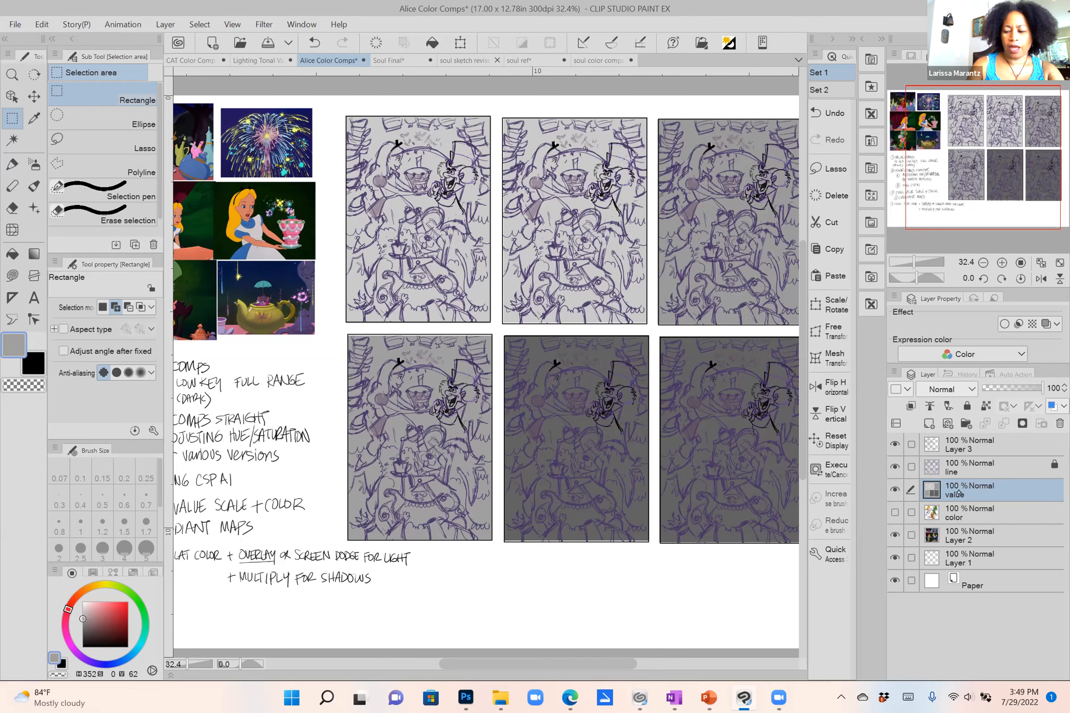
Toggle the value and line layers off and on to point them out, and lock the value layer's transparent pixels.
click(894, 490)
click(894, 489)
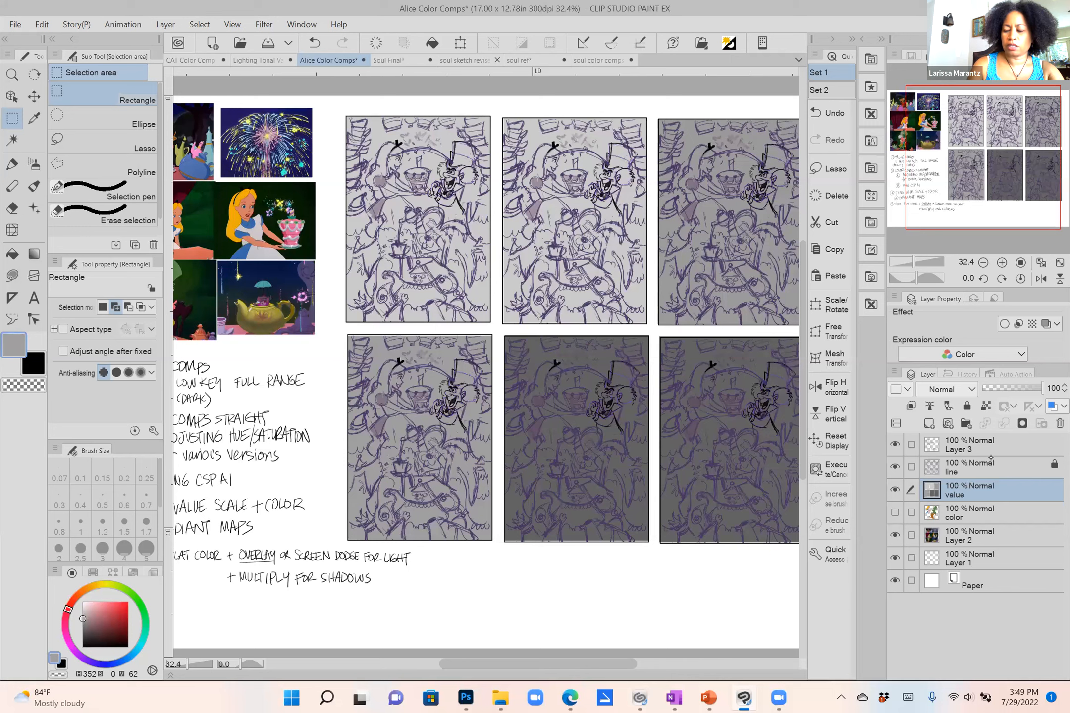
click(958, 472)
click(894, 467)
click(895, 467)
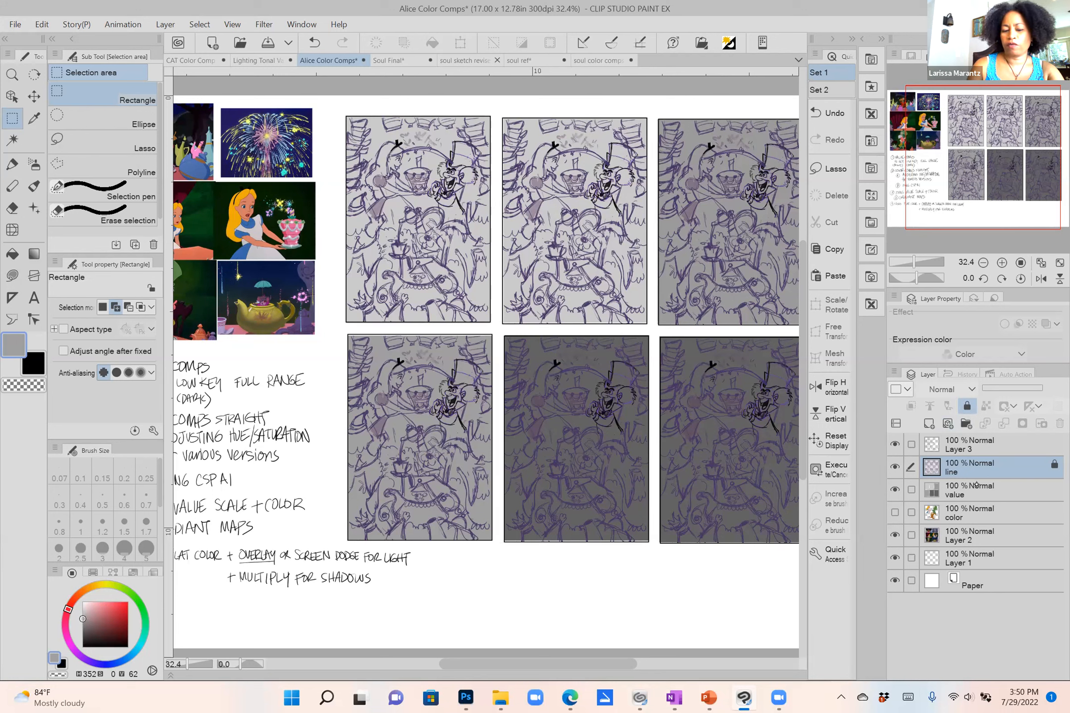
click(962, 495)
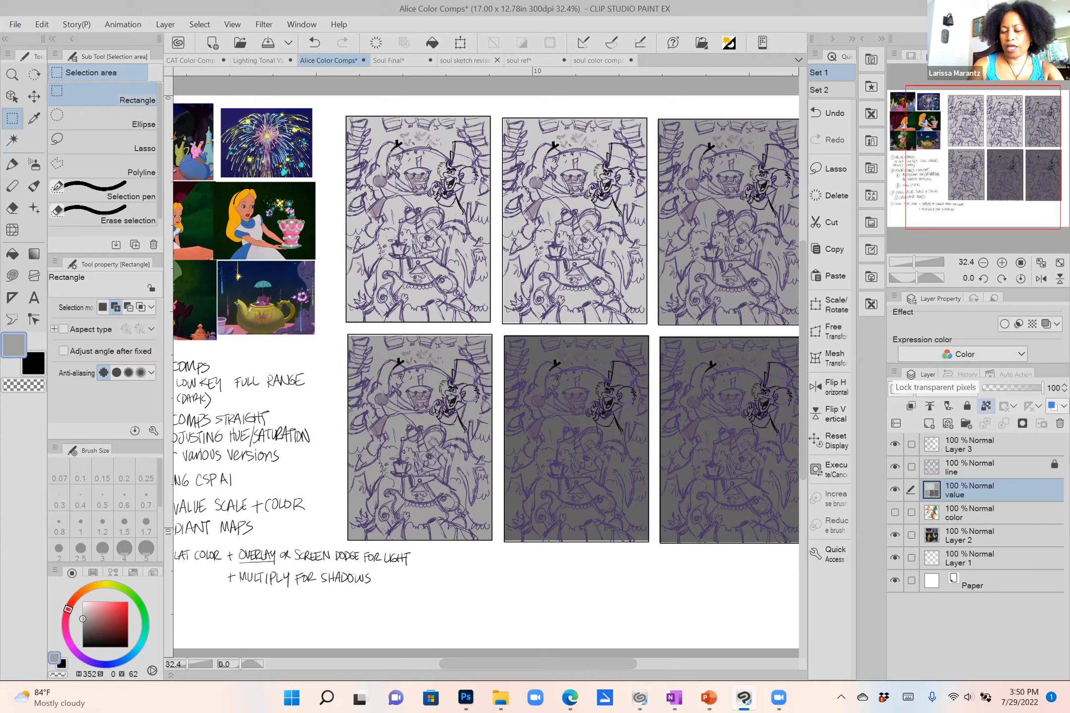
click(986, 405)
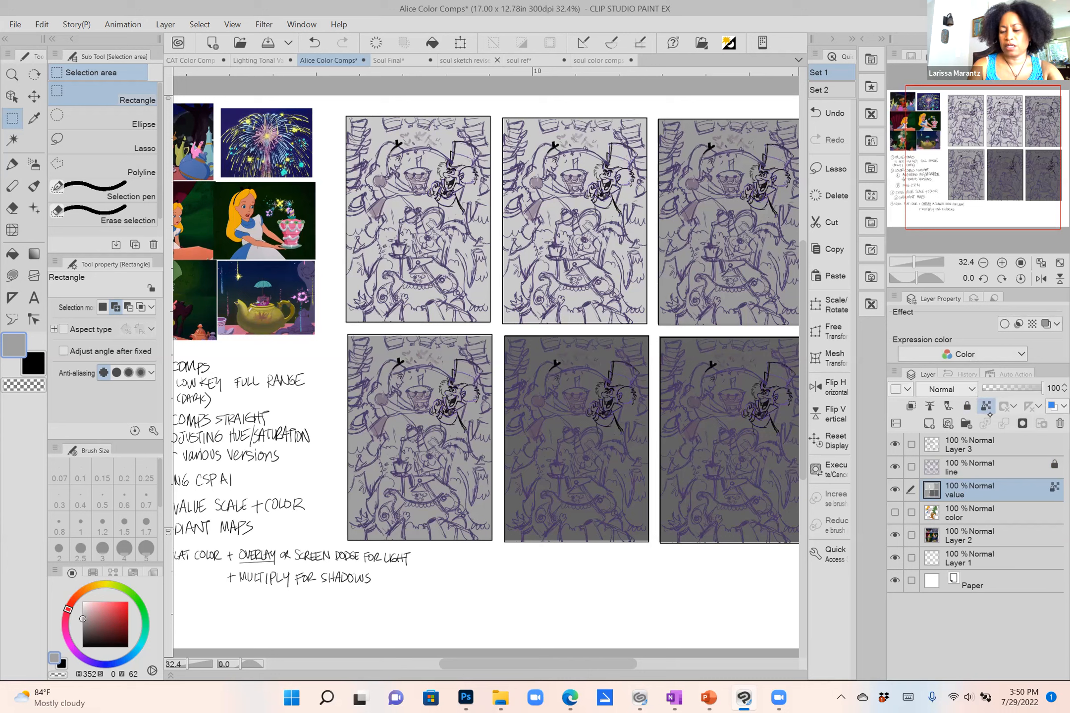
Paint bright red test strokes across the thumbnails with the Oil paint flat brush, and undo them.
click(127, 606)
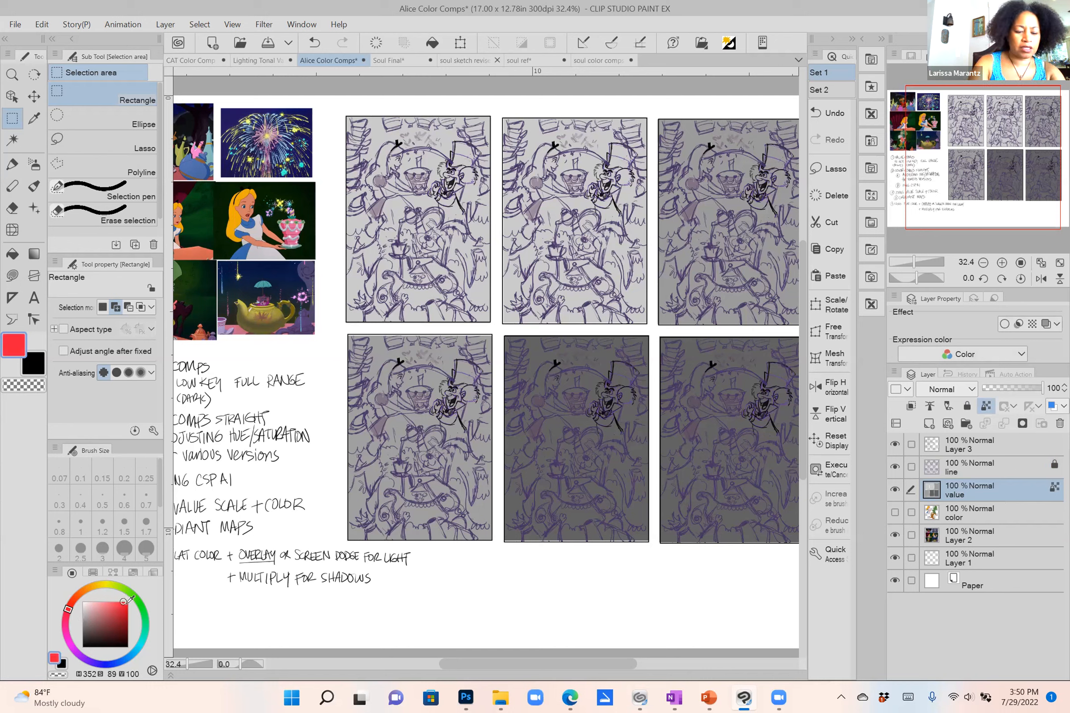
click(34, 186)
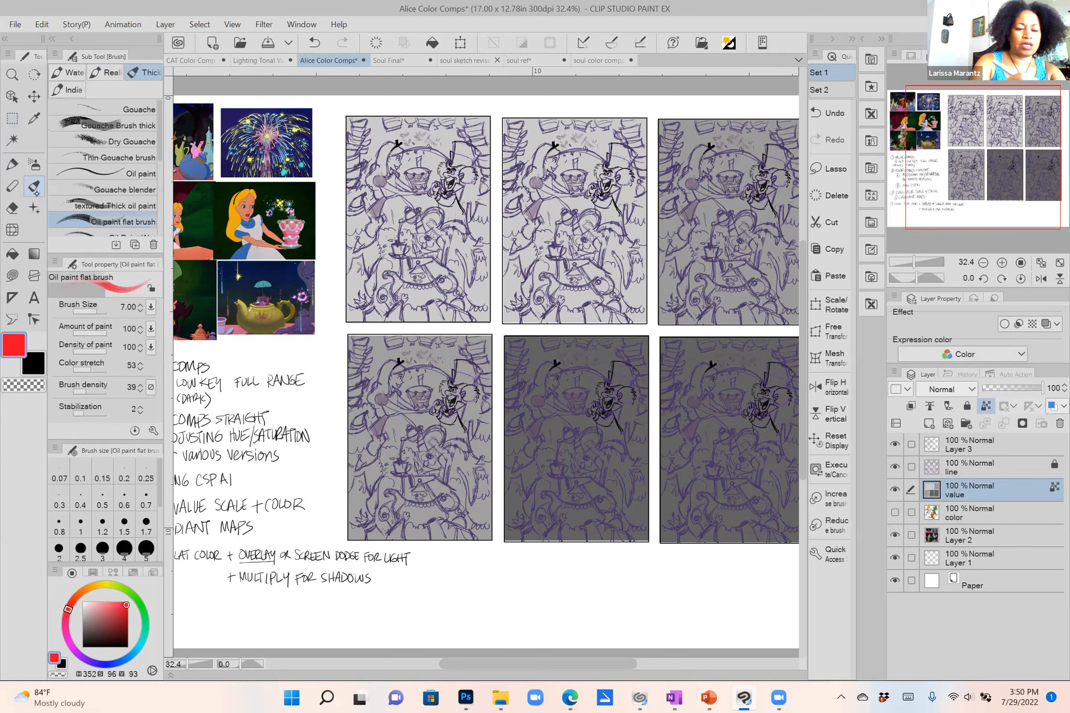
mouse_move(348, 510)
mouse_down()
mouse_move(651, 192)
mouse_move(580, 369)
mouse_move(766, 528)
mouse_up()
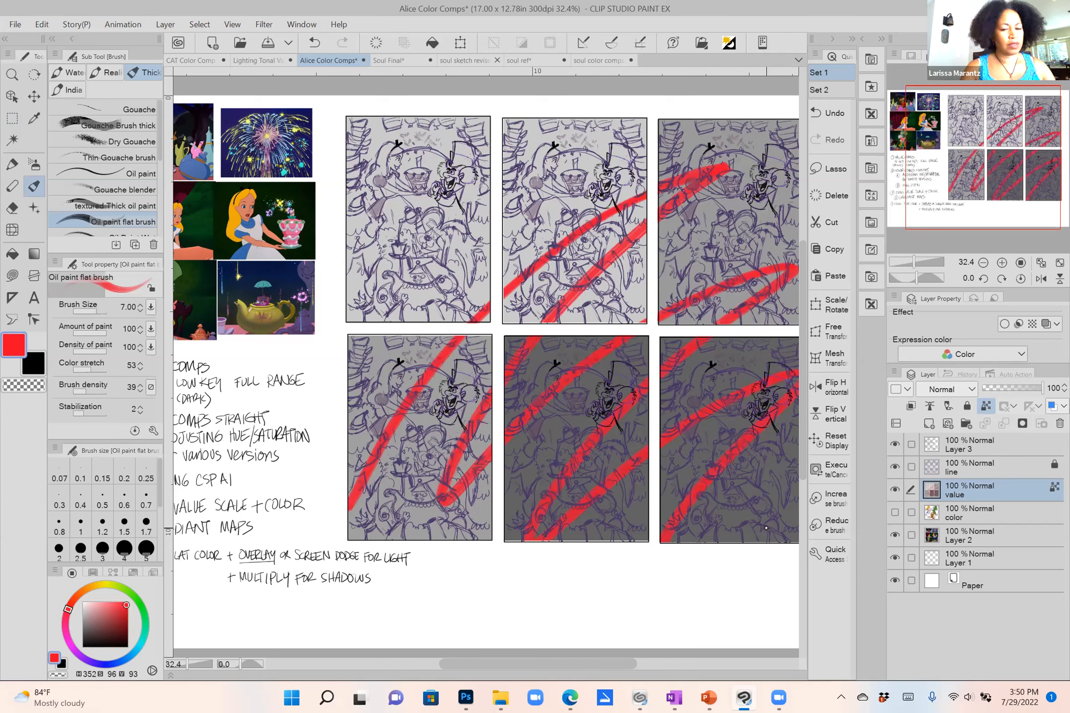
key(ctrl+z)
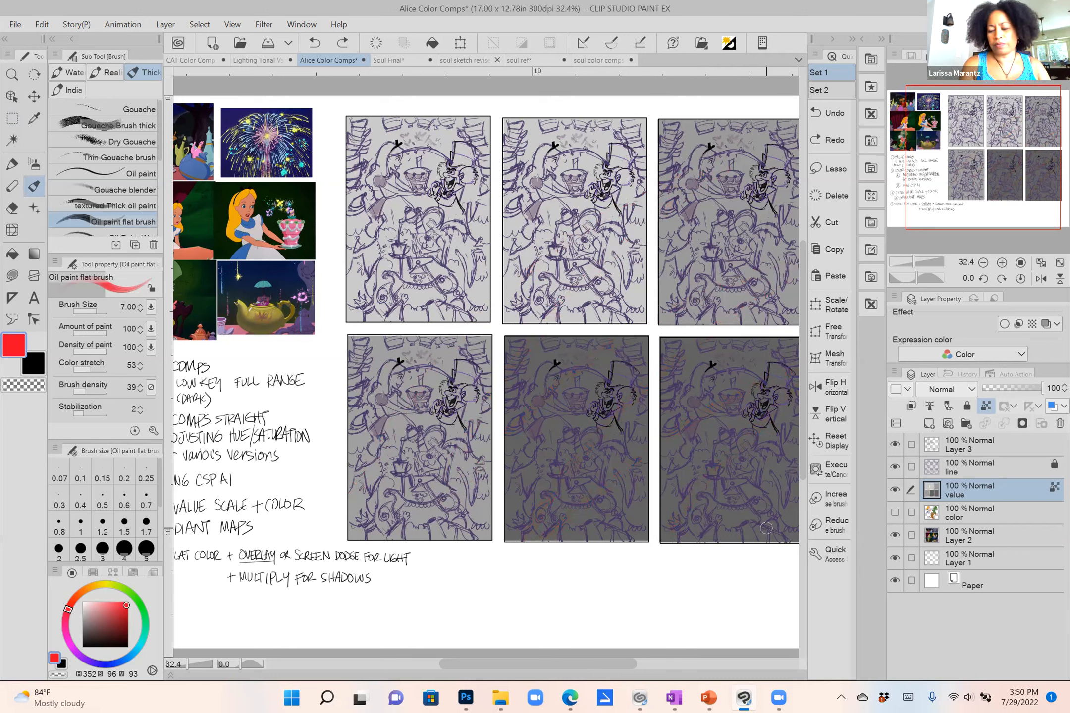
Add a layer above the value layer and paint light gray, medium gray, dark gray and black swatches below the thumbnails.
drag(766, 528, 747, 483)
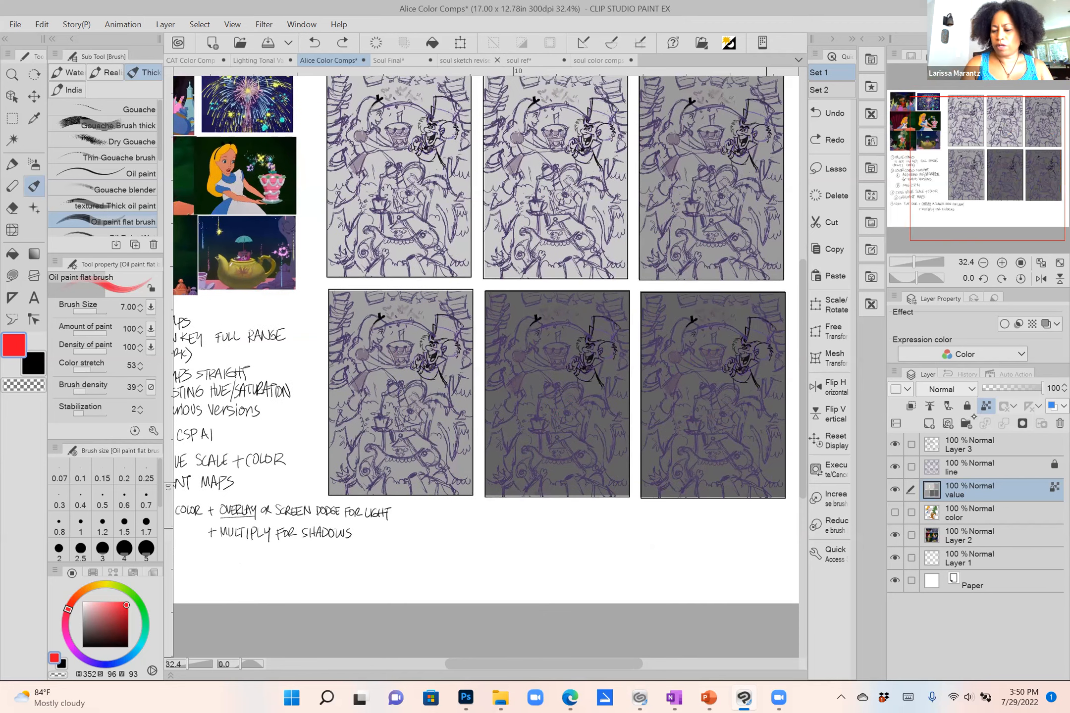
click(929, 424)
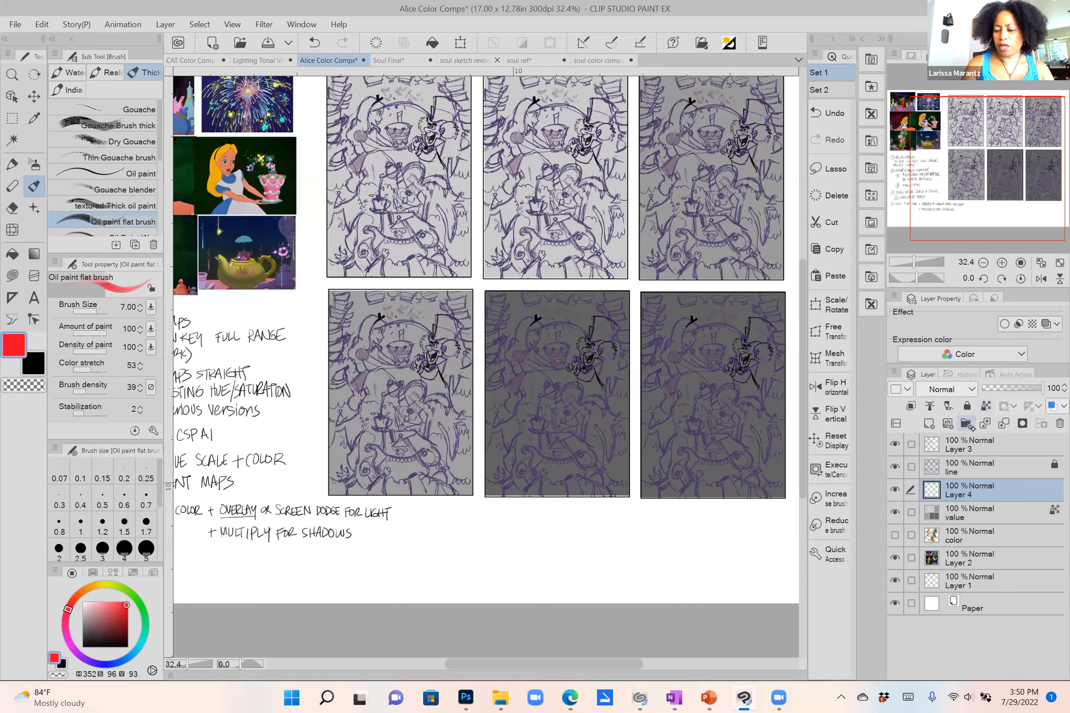
click(84, 606)
mouse_move(446, 521)
mouse_down()
mouse_move(456, 518)
mouse_move(452, 541)
mouse_move(465, 526)
mouse_move(468, 541)
mouse_move(469, 524)
mouse_move(497, 523)
mouse_move(540, 525)
mouse_move(547, 540)
mouse_move(533, 540)
mouse_move(538, 517)
mouse_move(562, 566)
mouse_up()
click(82, 623)
click(82, 636)
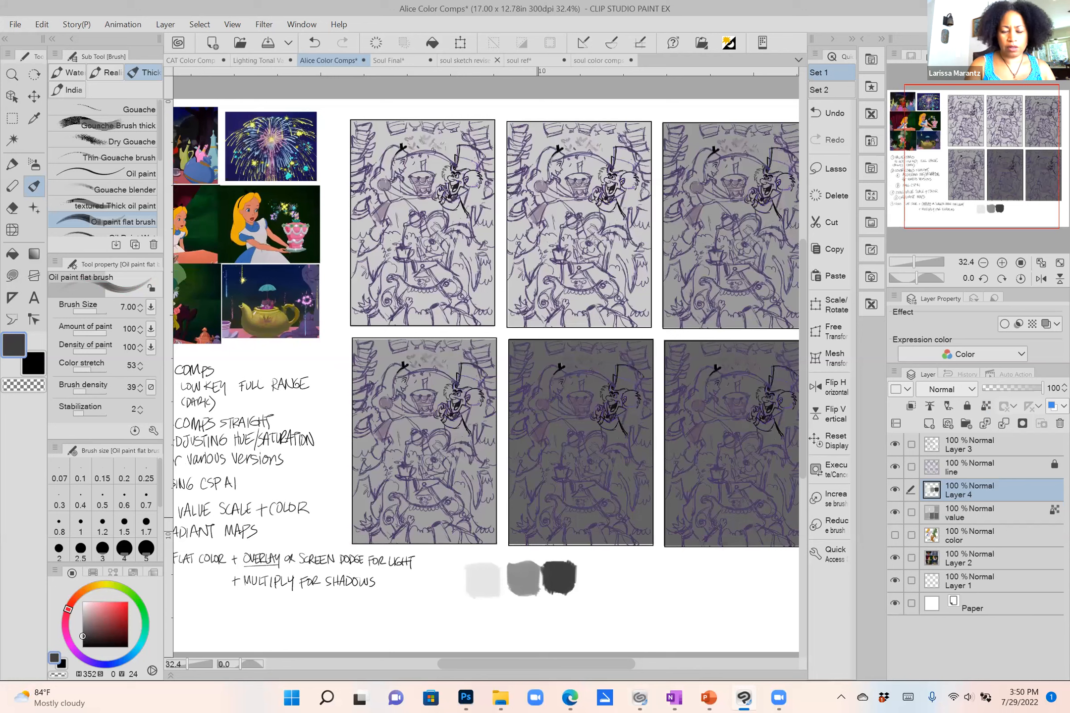
alt+click(447, 569)
drag(447, 581, 451, 575)
click(122, 646)
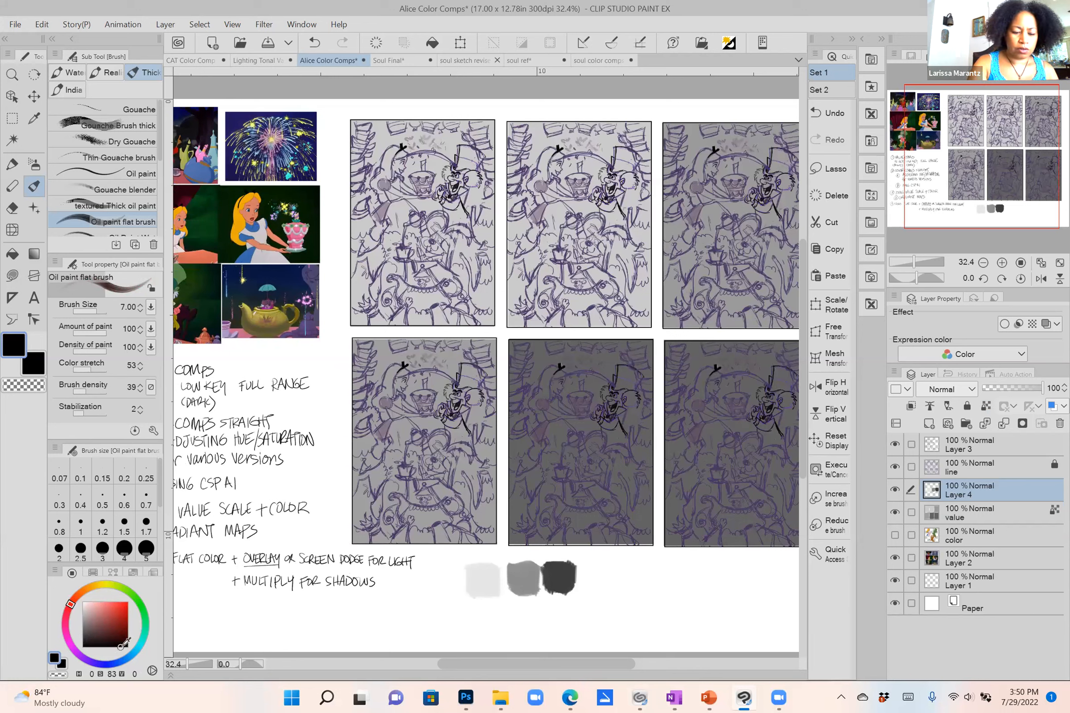
drag(593, 571, 591, 587)
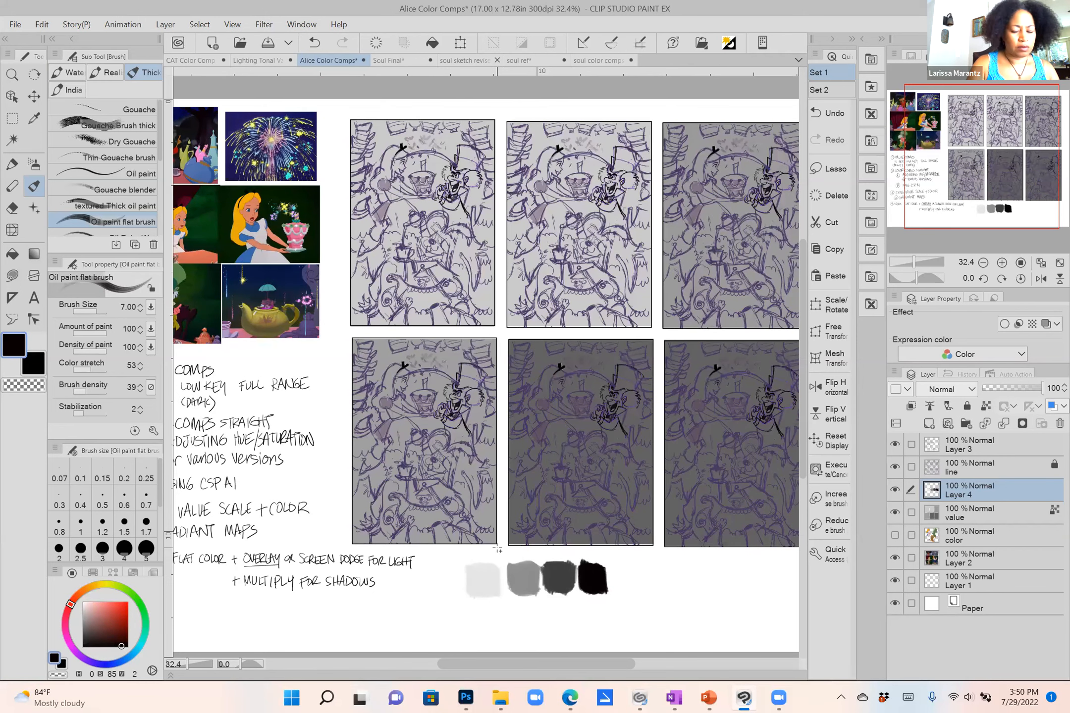
Select the four value swatches, scale them to 59%, move them above the first thumbnail and deselect.
key(m)
mouse_move(429, 552)
mouse_down()
mouse_move(625, 606)
mouse_move(570, 487)
mouse_move(529, 120)
mouse_up()
key(ctrl+t)
drag(529, 348, 542, 508)
drag(582, 240, 493, 270)
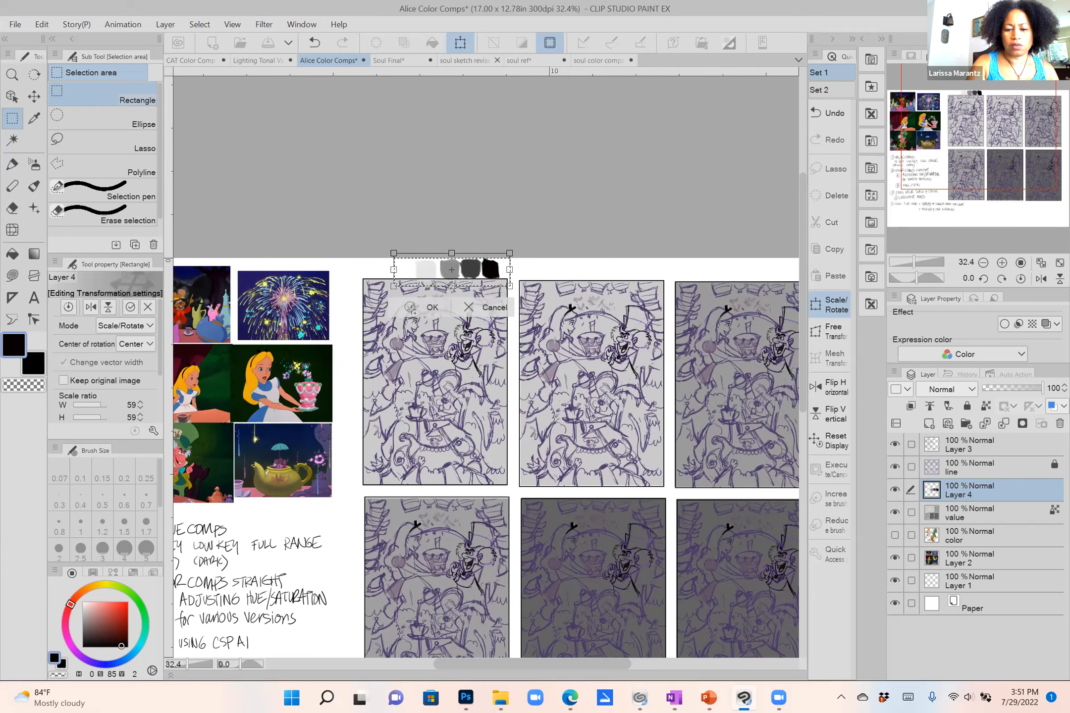
click(412, 308)
click(318, 307)
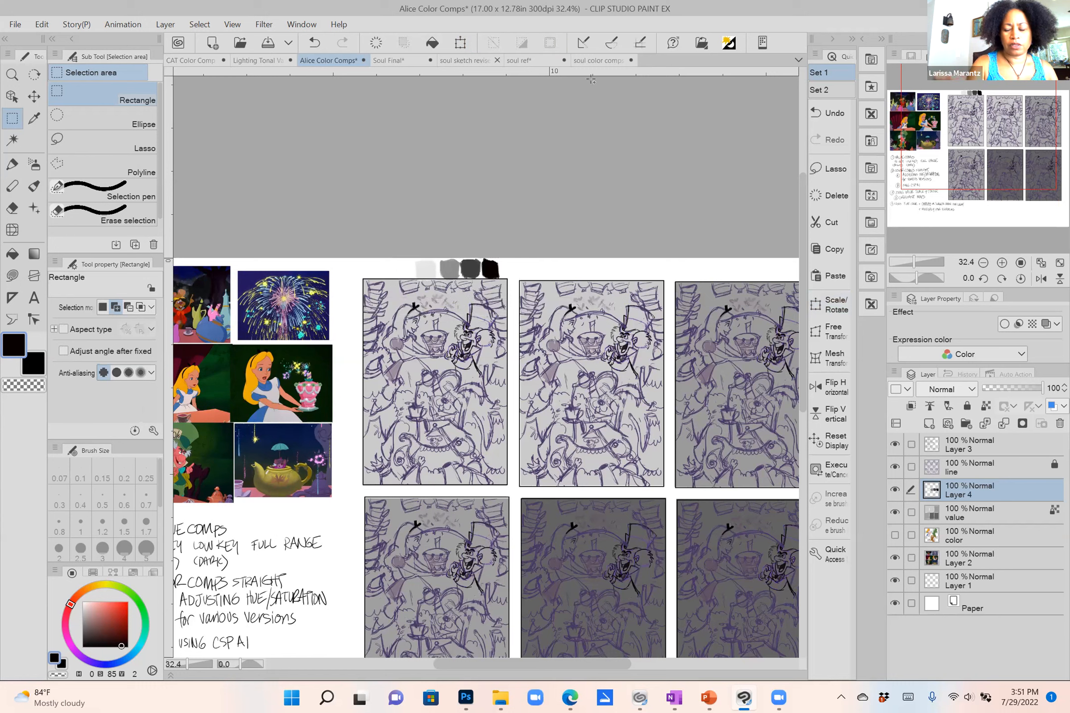
On the value layer, use Lasso fill with the black swatch to add dark accents along the first thumbnail's bottom edge and lower-right corner.
click(973, 517)
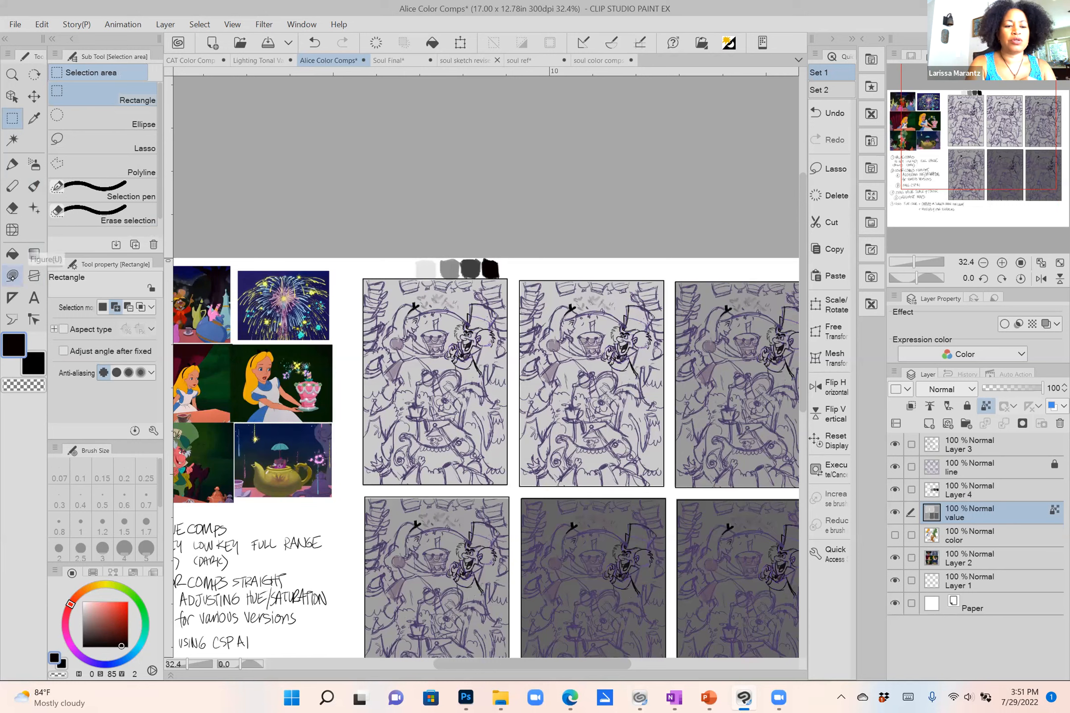
click(12, 275)
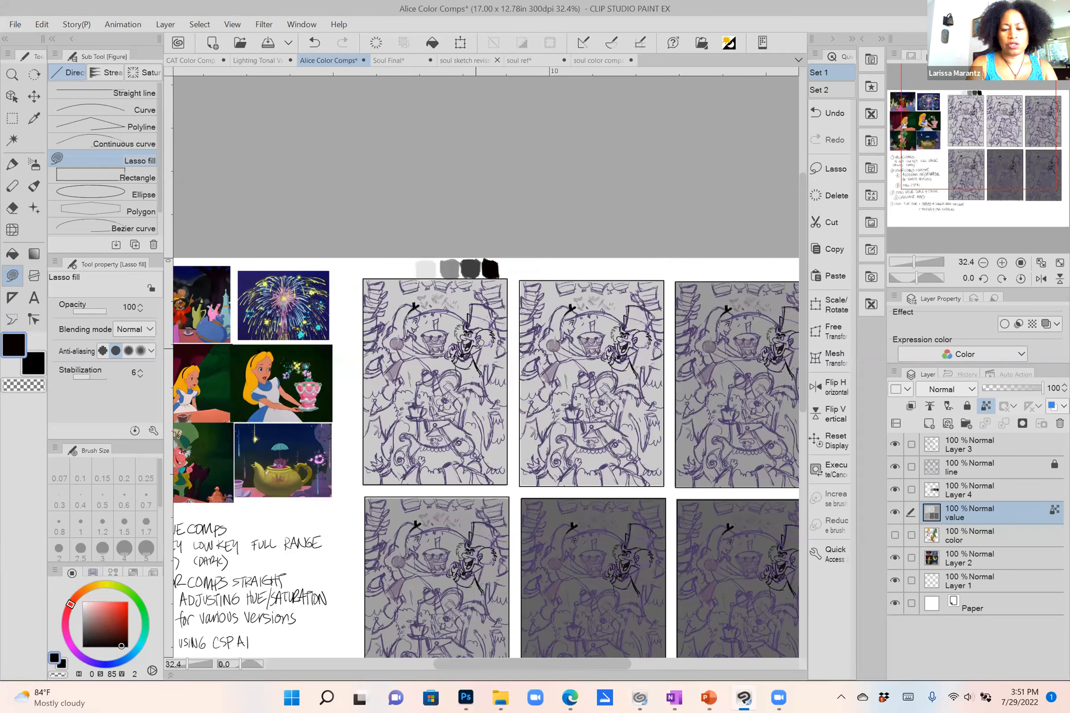
drag(485, 303, 544, 288)
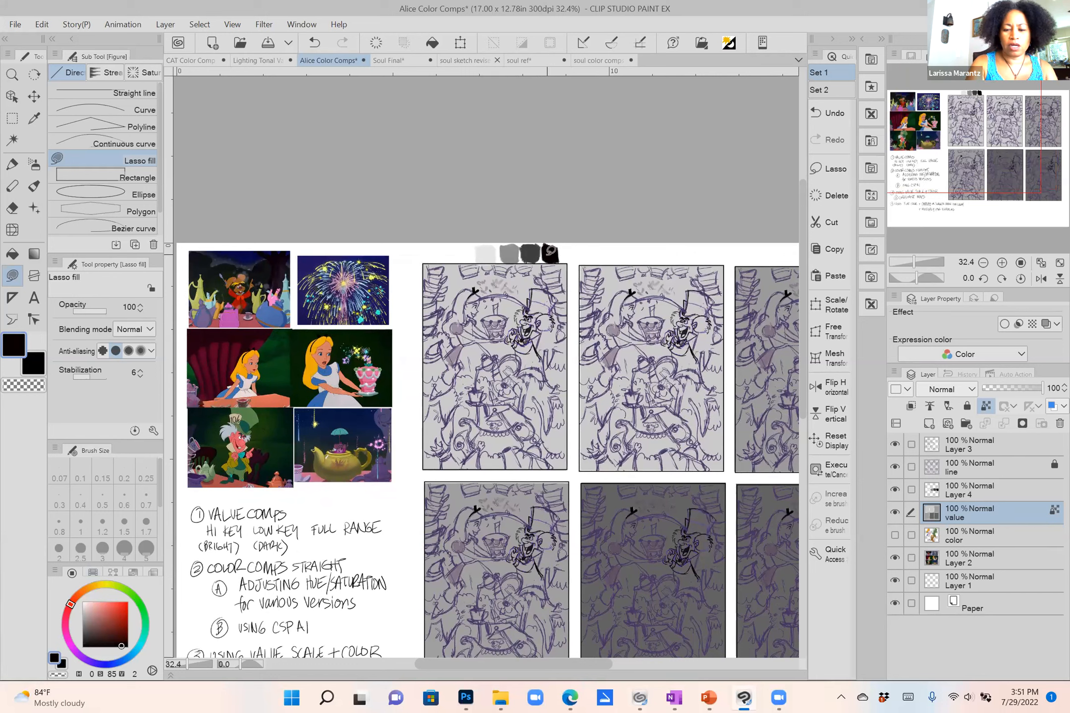
alt+click(551, 252)
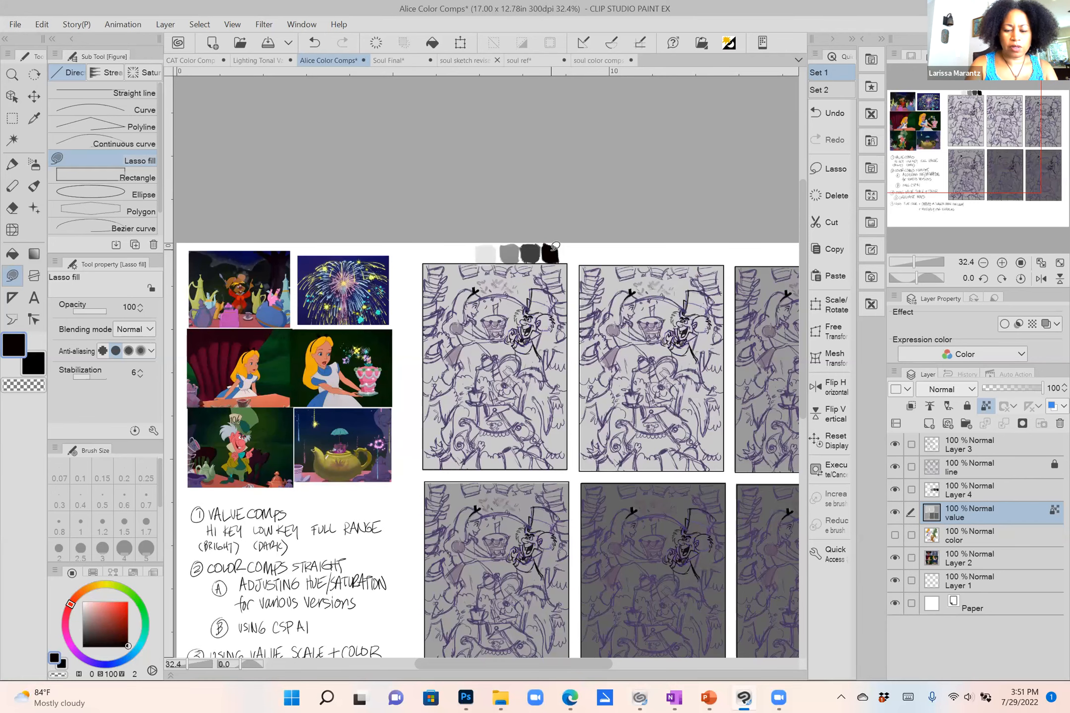
scroll(556, 245, up, 4)
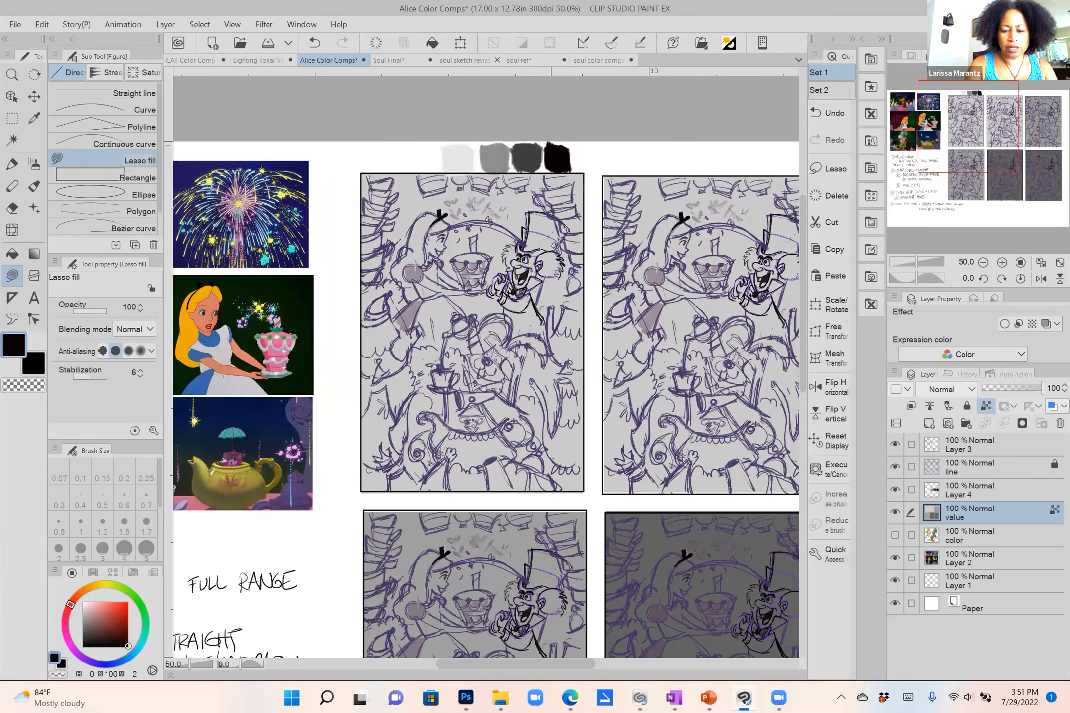
scroll(556, 246, left, 2)
scroll(555, 246, up, 1)
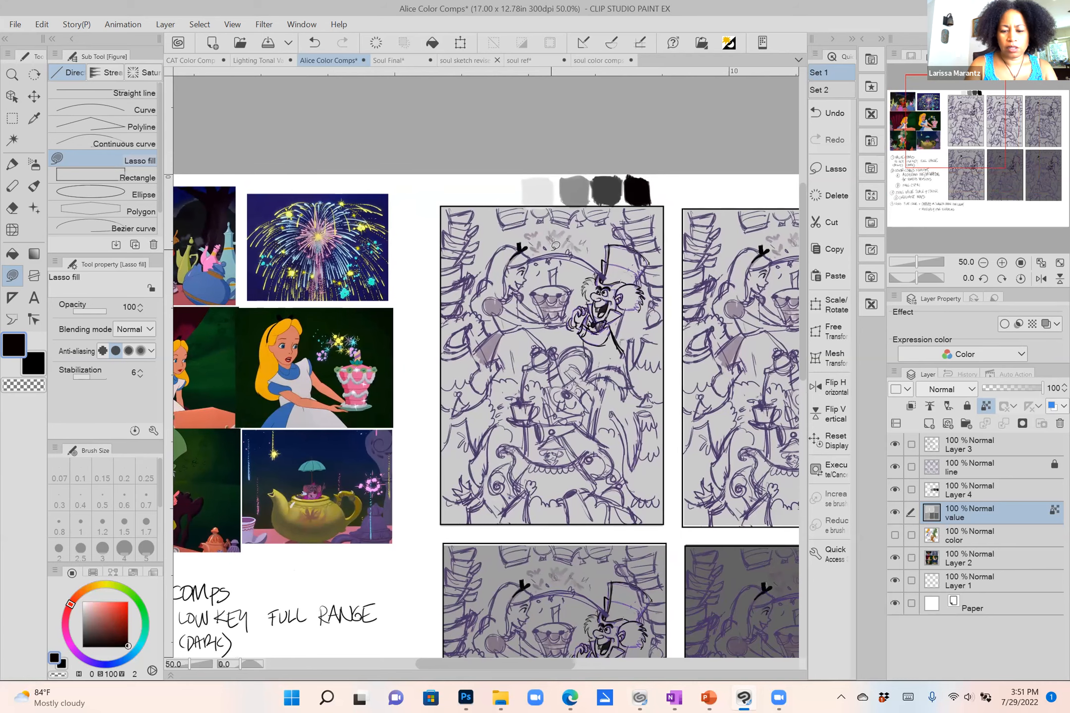
scroll(556, 246, right, 1)
scroll(555, 246, up, 1)
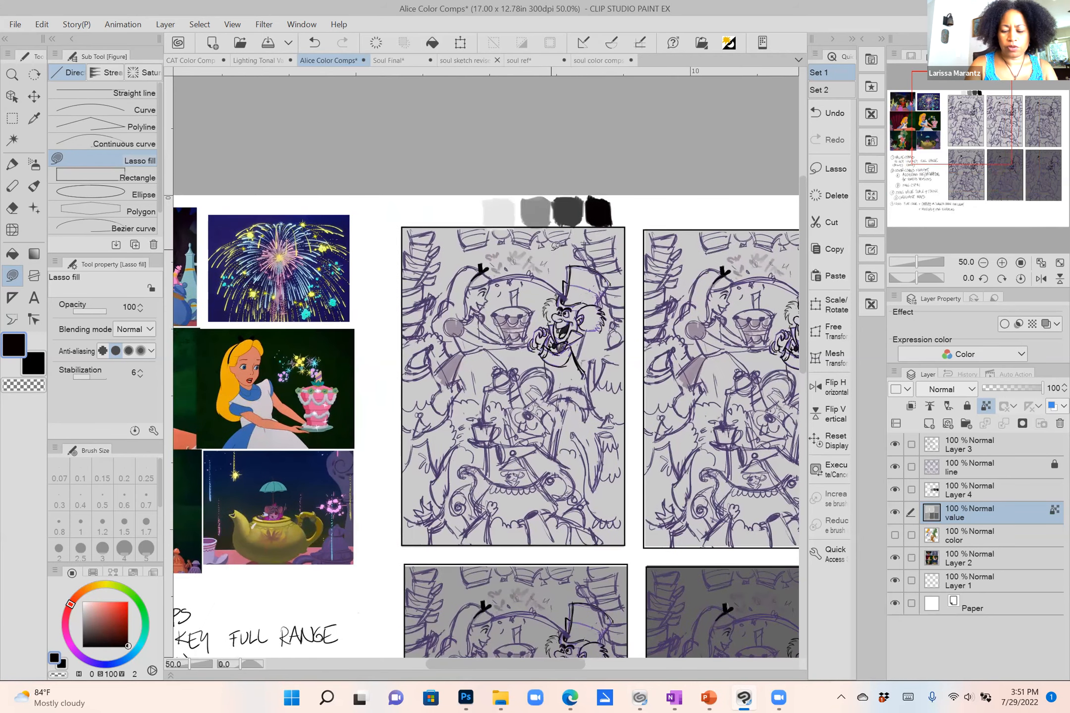
mouse_move(602, 514)
mouse_down()
mouse_move(631, 502)
mouse_move(624, 520)
mouse_move(599, 520)
mouse_up()
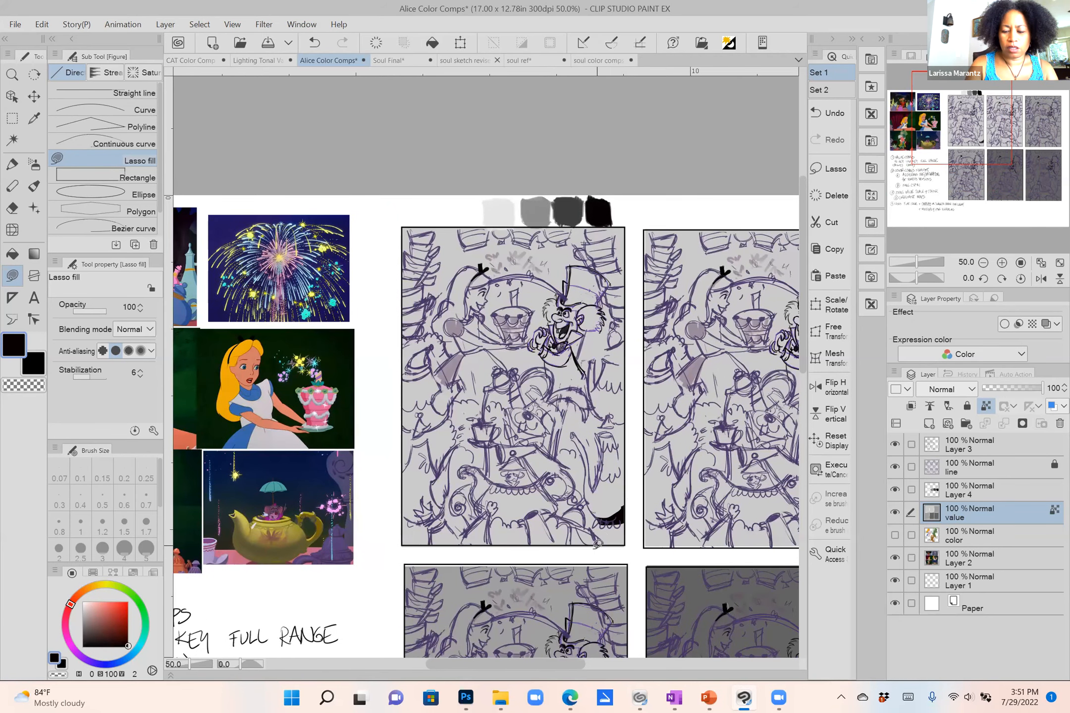
drag(535, 541, 534, 529)
Fill small black accent shapes along the left and right edges of the first thumbnail.
mouse_move(611, 419)
mouse_down()
mouse_move(627, 419)
mouse_move(615, 419)
mouse_up()
mouse_move(431, 428)
mouse_down()
mouse_move(442, 422)
mouse_move(404, 421)
mouse_move(413, 432)
mouse_up()
drag(414, 332, 415, 335)
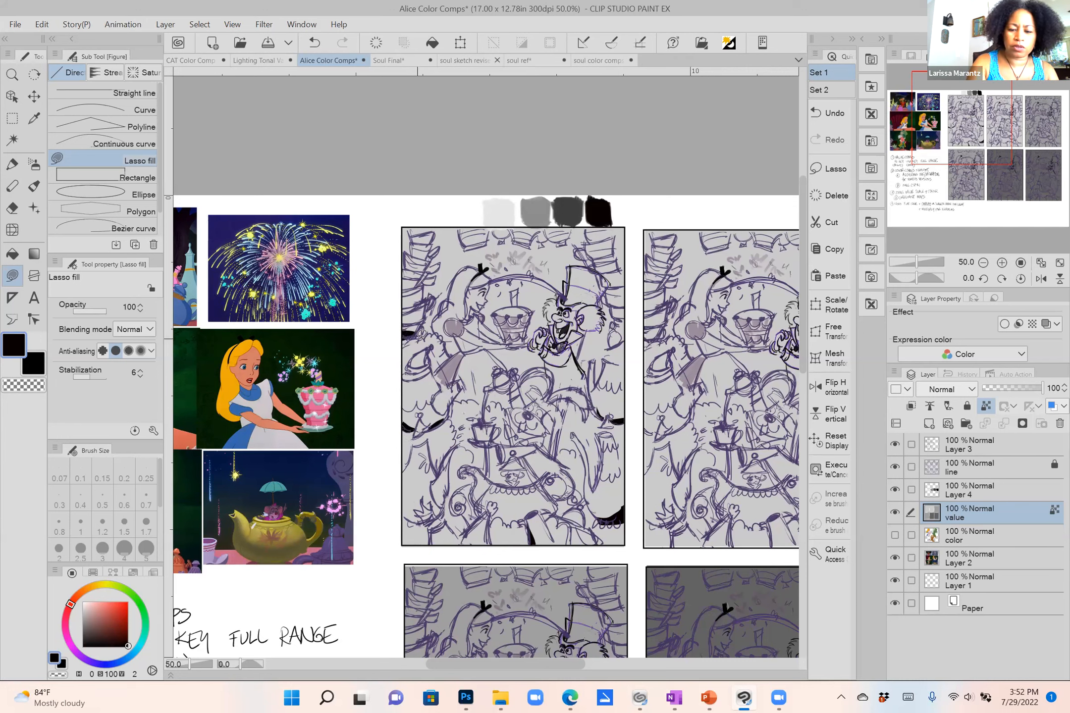
drag(625, 278, 614, 288)
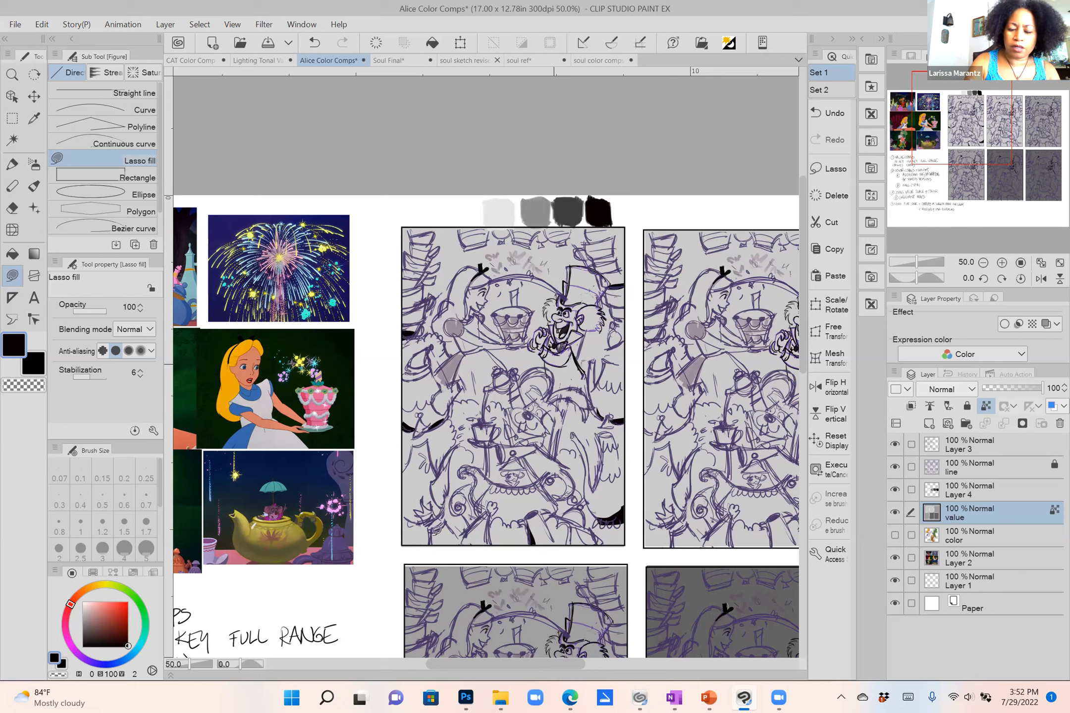
drag(403, 511, 401, 509)
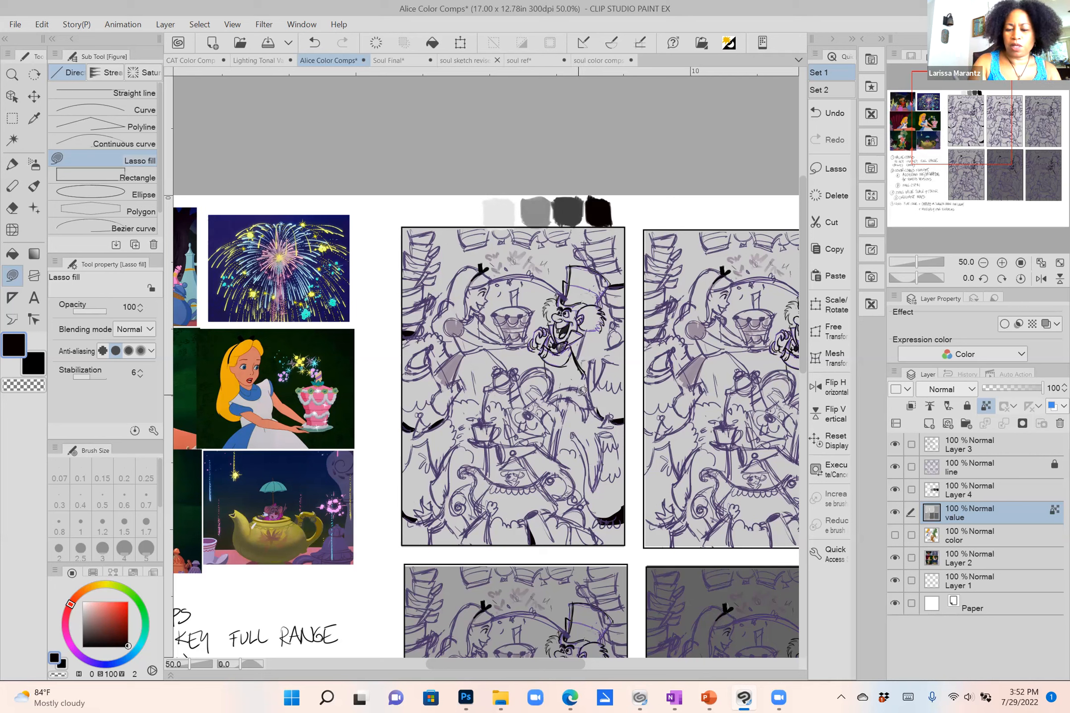
Sample the dark gray swatch and fill the arch background around the cake, the gap beneath it and the small round opening near the tablecloth.
alt+click(569, 214)
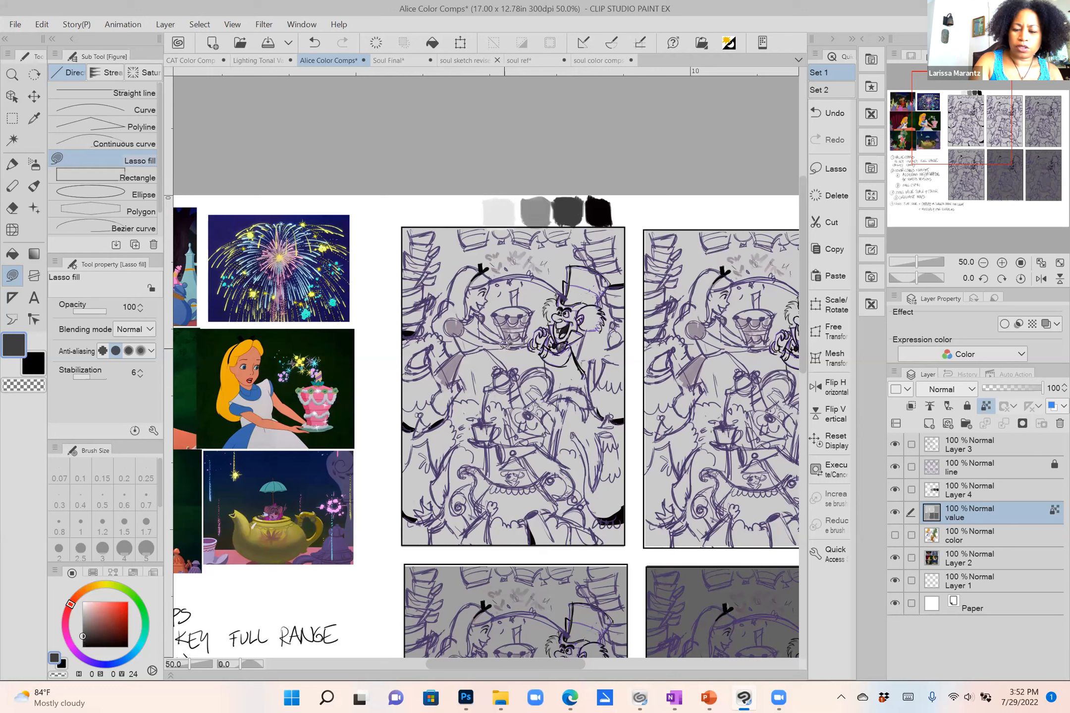
mouse_move(532, 363)
mouse_down()
mouse_move(544, 349)
mouse_move(520, 338)
mouse_up()
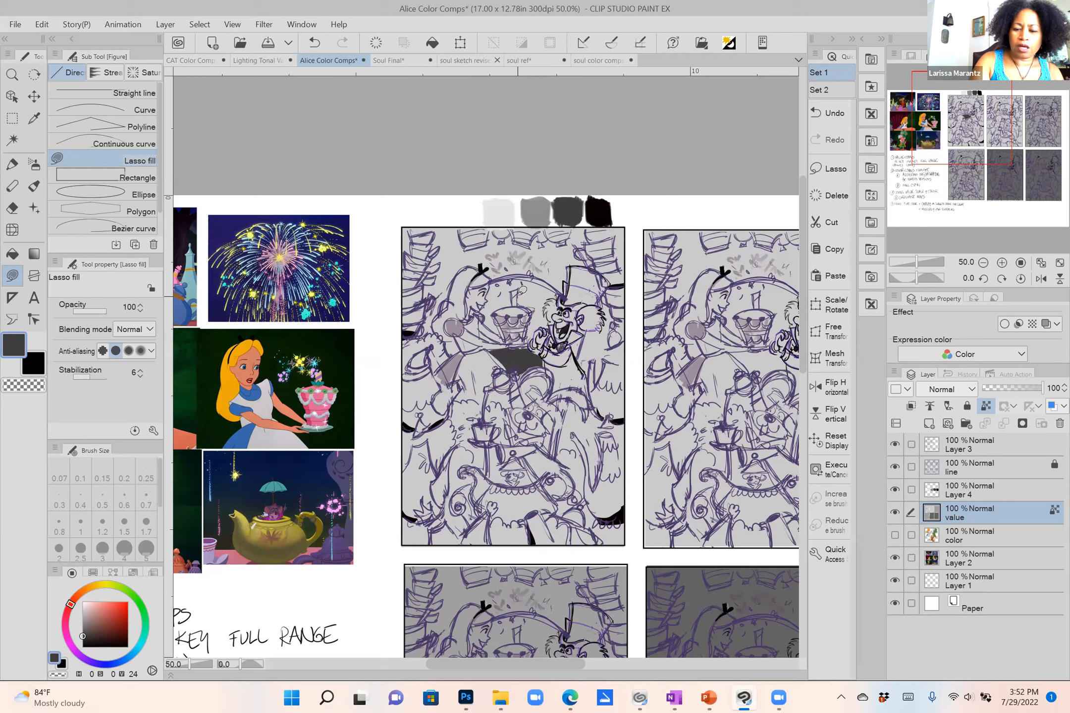
mouse_move(513, 290)
mouse_down()
mouse_move(504, 330)
mouse_move(486, 308)
mouse_move(496, 275)
mouse_move(544, 273)
mouse_move(563, 291)
mouse_move(547, 300)
mouse_move(532, 329)
mouse_up()
scroll(532, 330, left, 5)
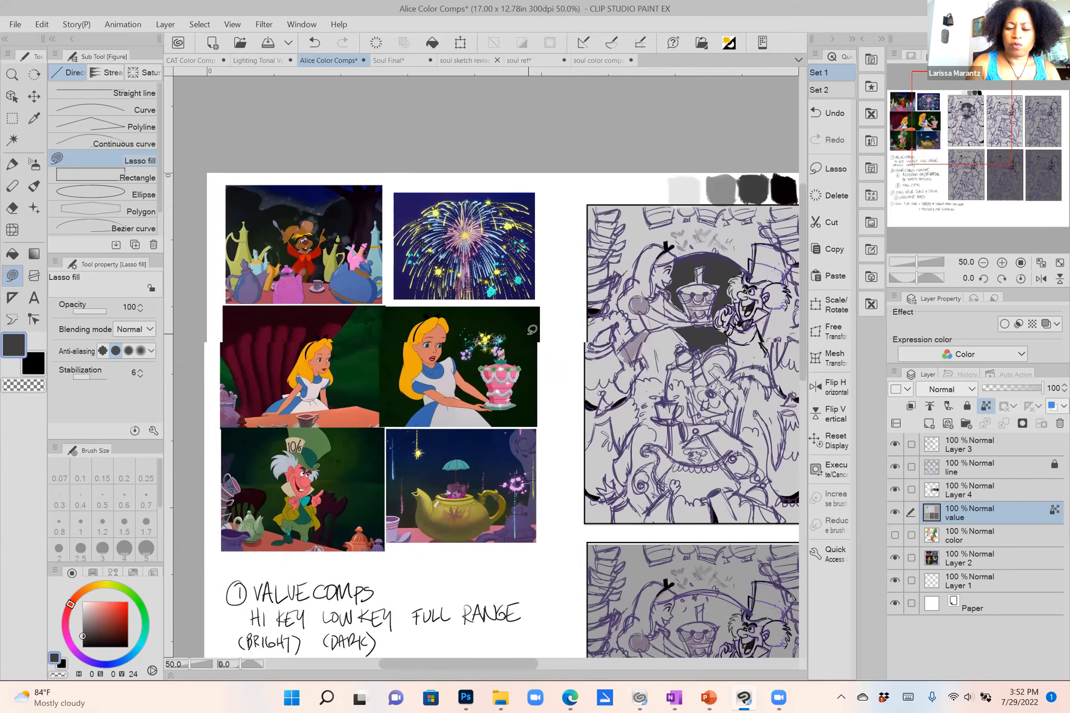
scroll(532, 330, down, 1)
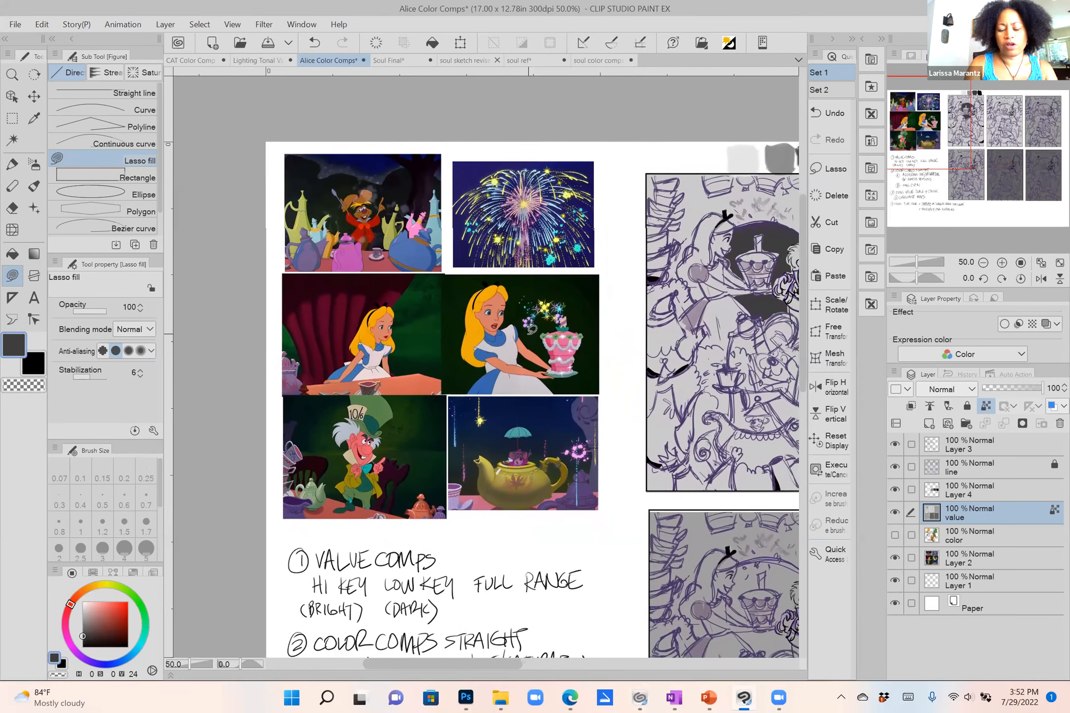
scroll(532, 330, right, 4)
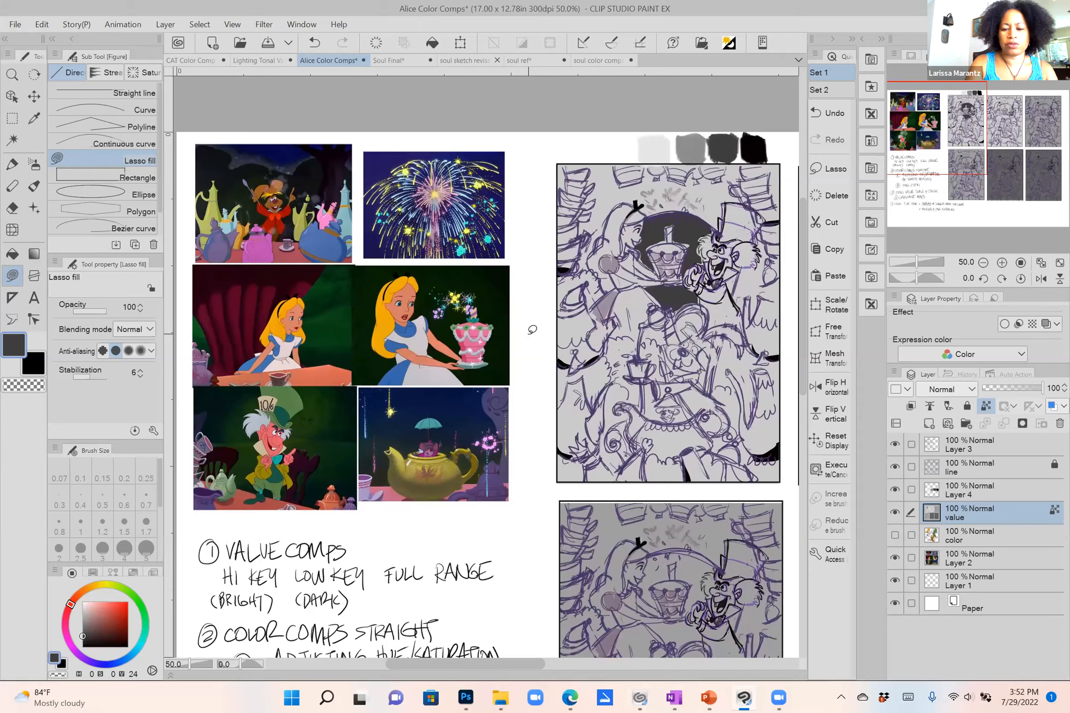
scroll(532, 330, right, 5)
scroll(532, 330, up, 3)
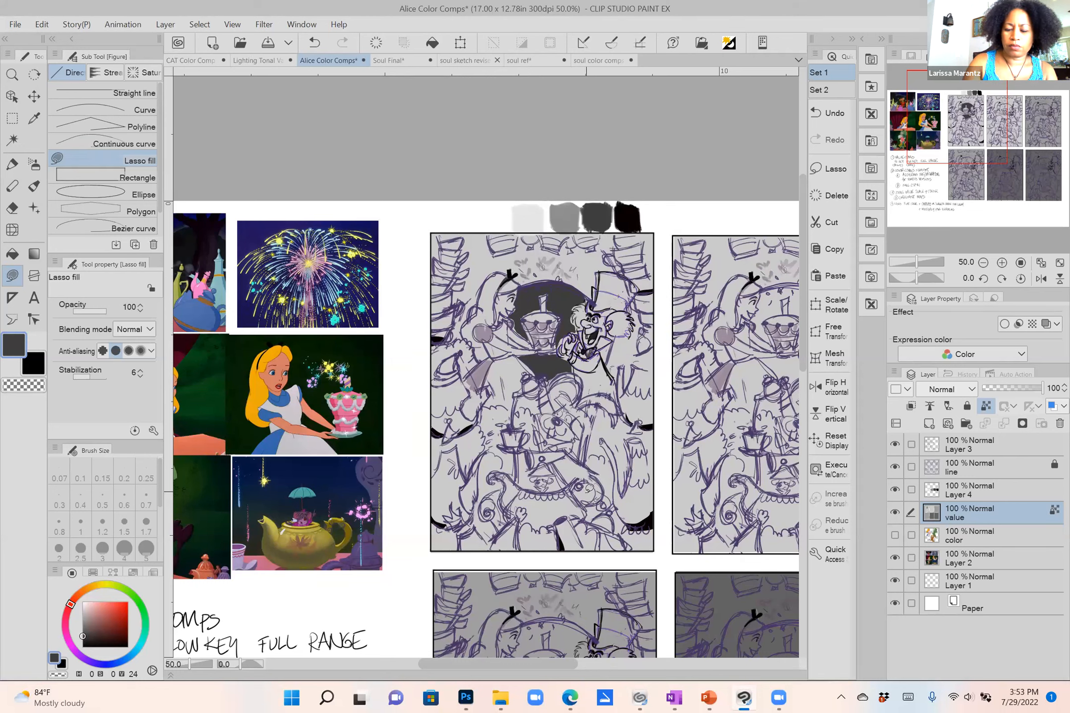
mouse_move(585, 488)
mouse_down()
mouse_move(597, 500)
mouse_move(592, 483)
mouse_up()
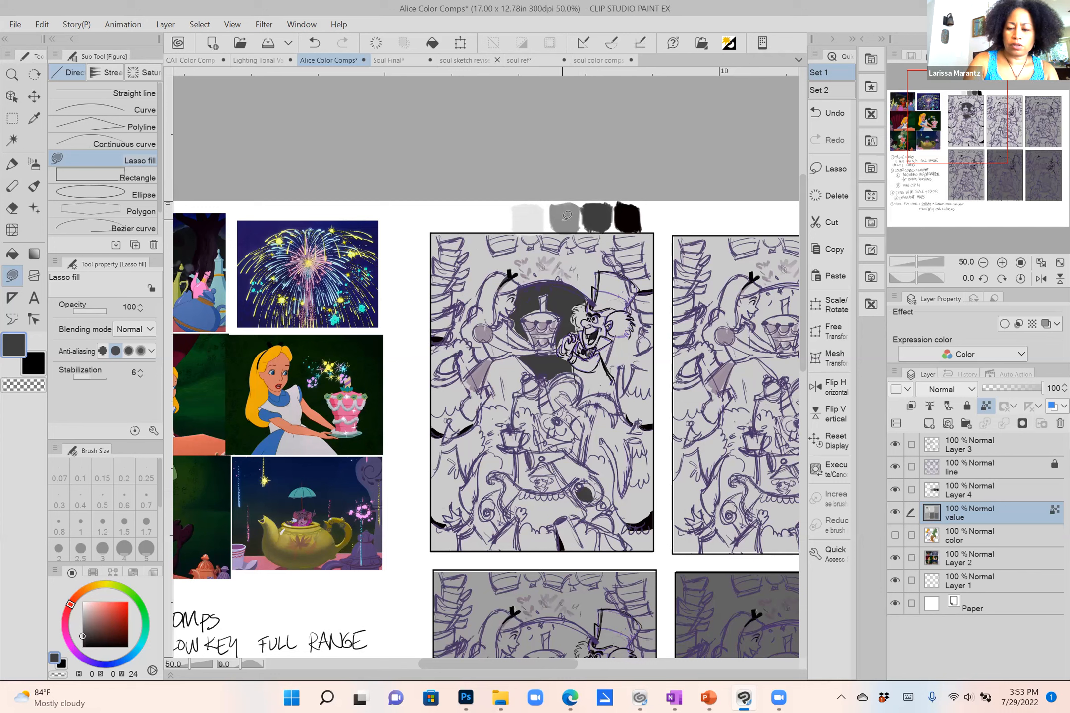
Sample white and fill Alice's sleeve and apron, plus small sparkle highlights around the top of the arch in the first thumbnail.
alt+click(501, 218)
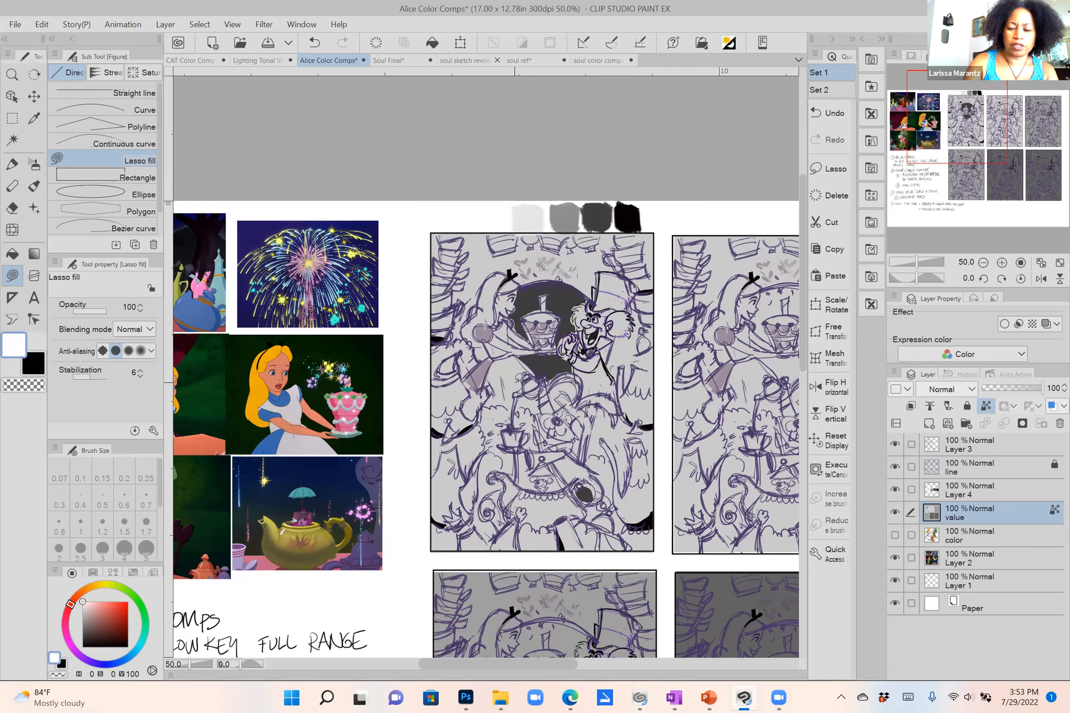
scroll(520, 378, left, 1)
mouse_move(533, 331)
mouse_down()
mouse_move(520, 324)
mouse_move(524, 354)
mouse_move(512, 349)
mouse_move(541, 355)
mouse_up()
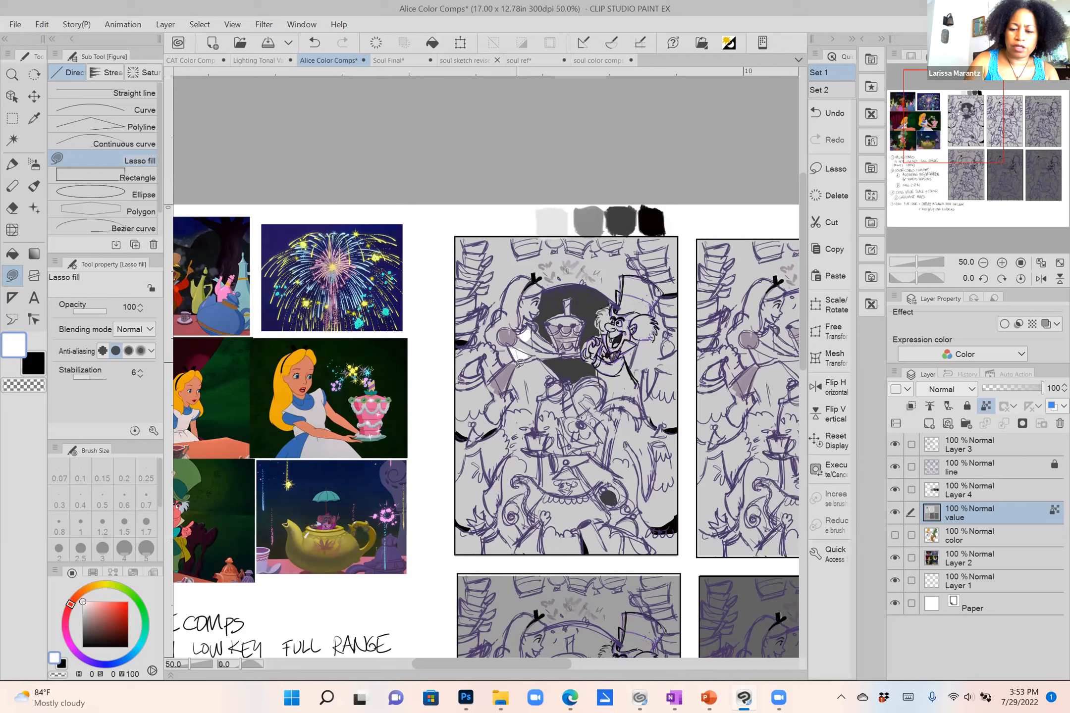
mouse_move(518, 396)
mouse_down()
mouse_move(553, 370)
mouse_move(532, 377)
mouse_move(522, 357)
mouse_up()
drag(526, 347, 541, 328)
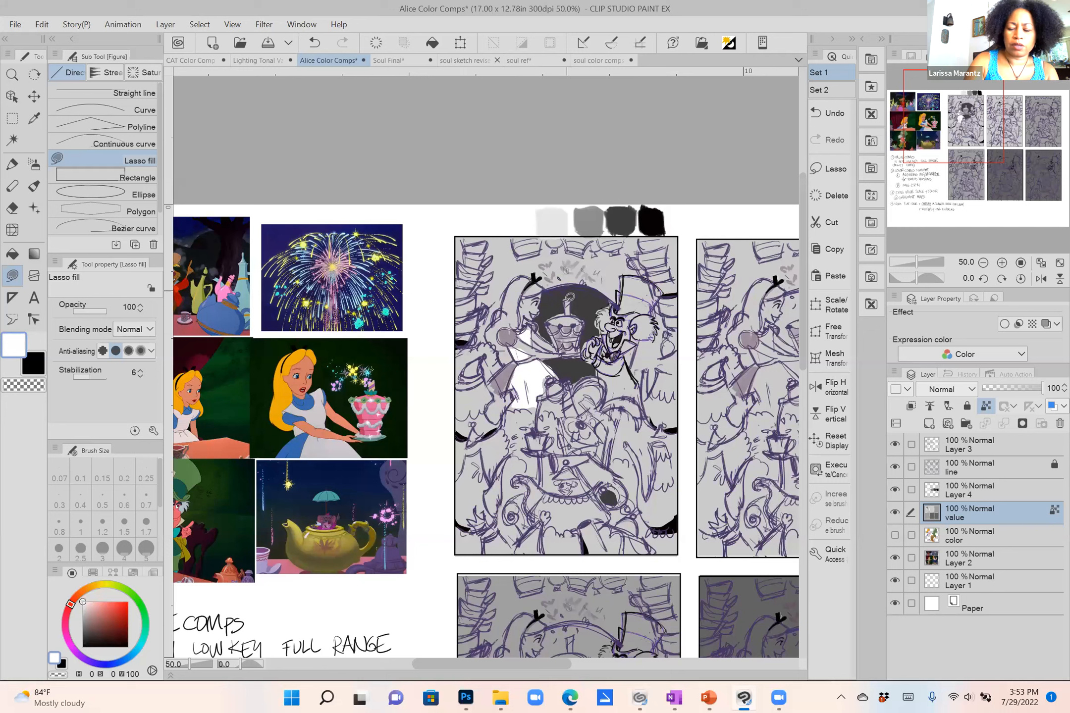
drag(568, 287, 570, 288)
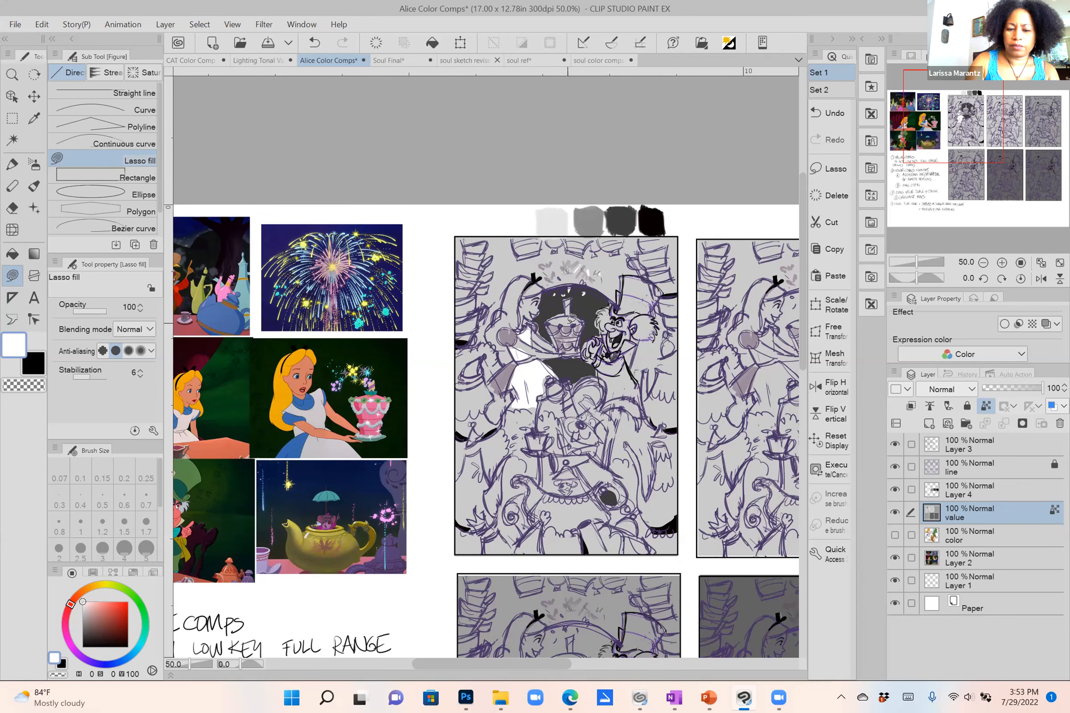
drag(572, 318, 541, 306)
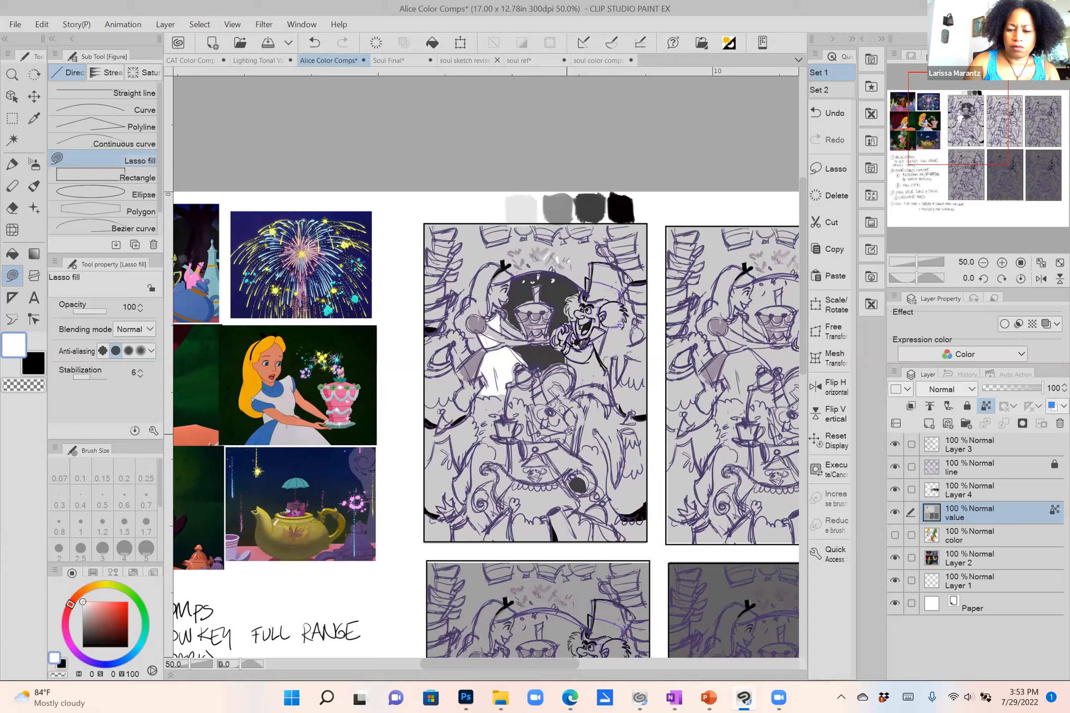
Sample the light gray swatch and fill Alice's hair, the Mad Hatter's hair and the tablecloth area in the first thumbnail.
scroll(552, 450, down, 1)
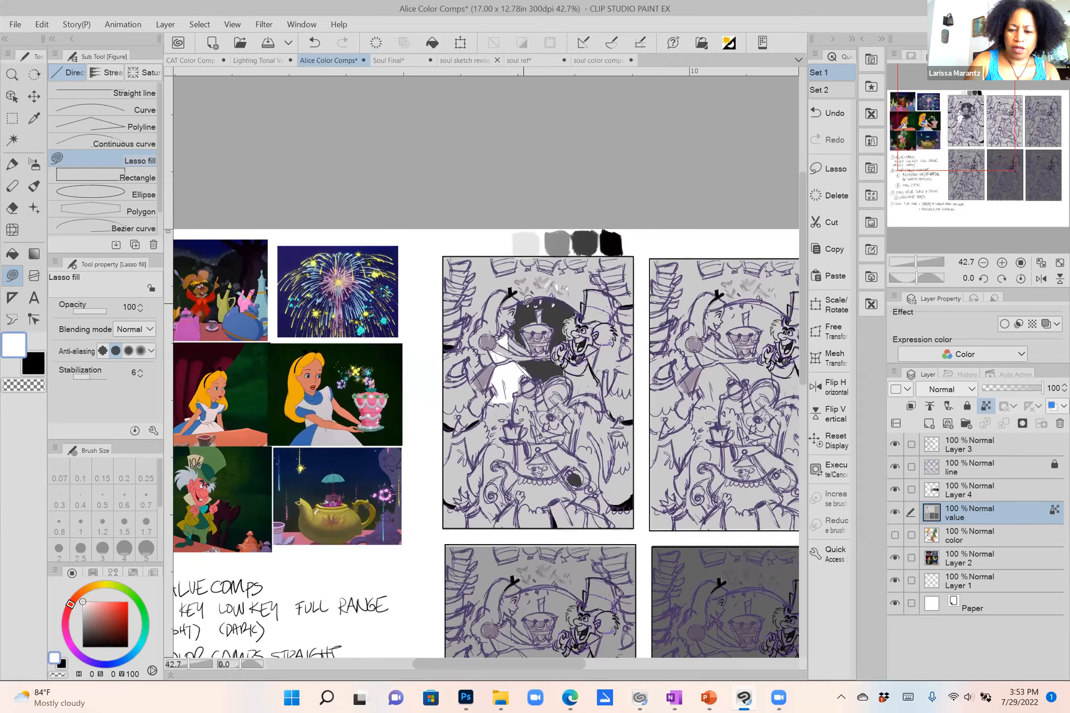
alt+click(528, 242)
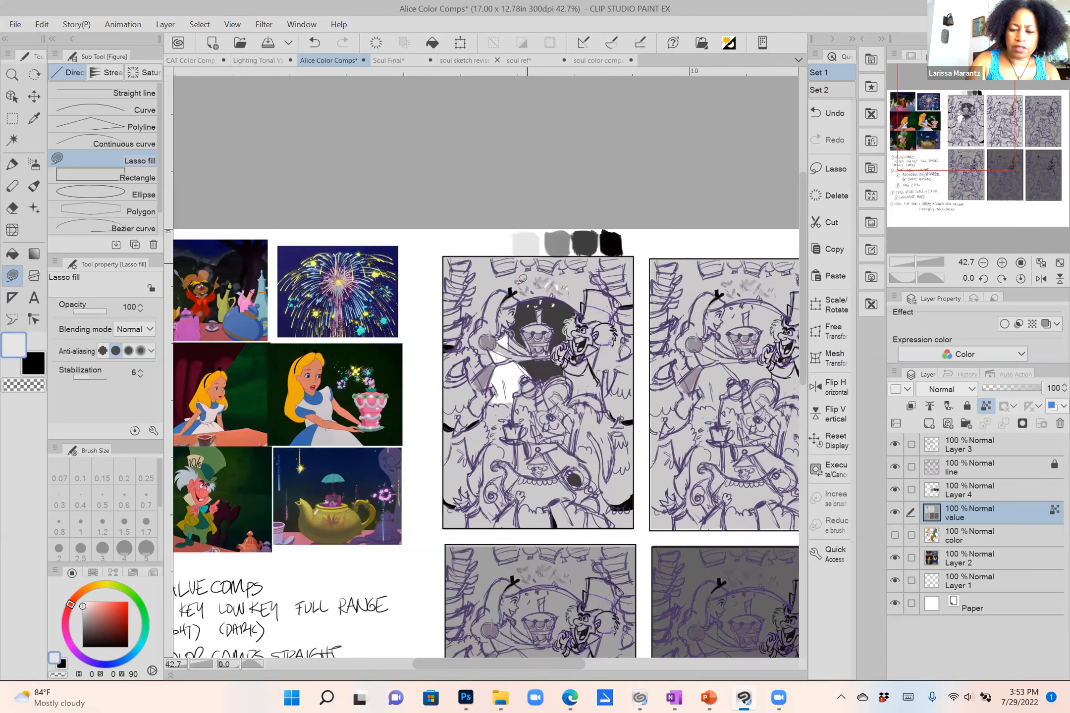
drag(466, 392, 470, 382)
key(ctrl+z)
mouse_move(514, 294)
mouse_down()
mouse_move(498, 327)
mouse_move(500, 295)
mouse_move(509, 293)
mouse_up()
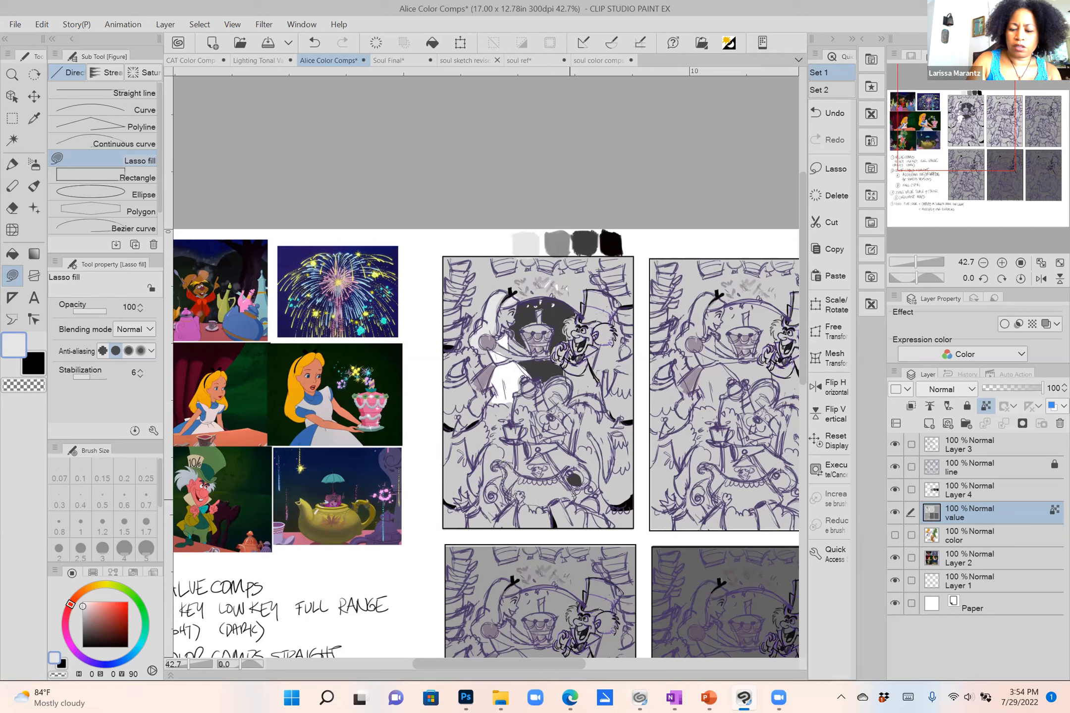
drag(502, 461, 505, 462)
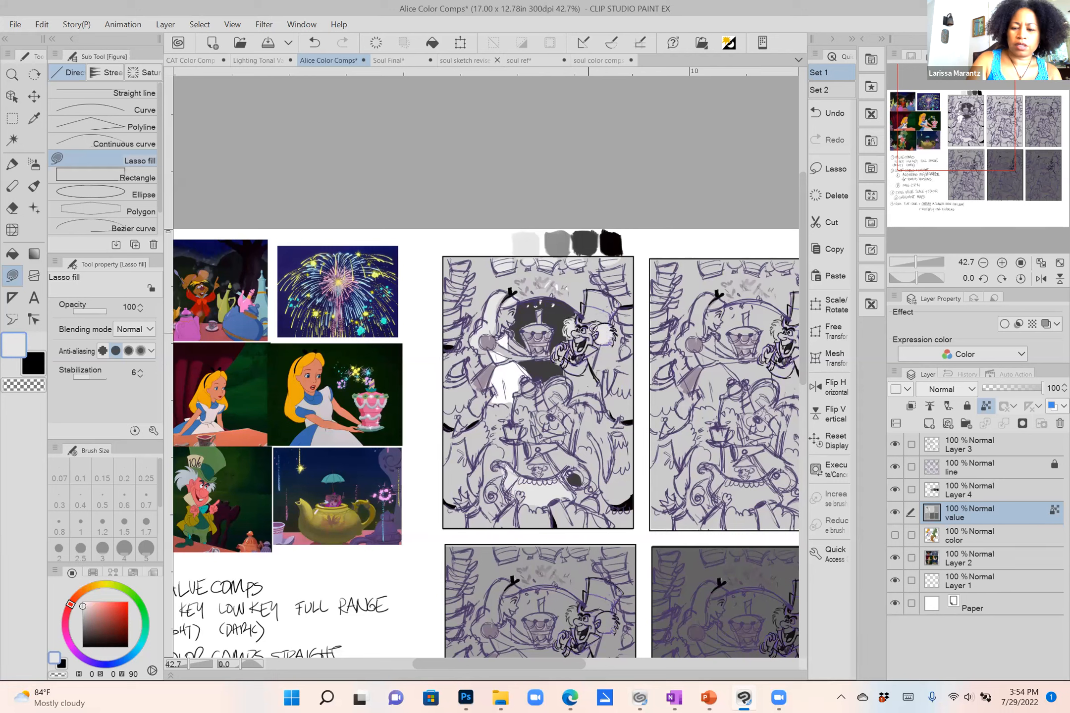
Sample the medium gray swatch and fill the Mad Hatter's jacket and top hat in the first thumbnail.
alt+click(560, 238)
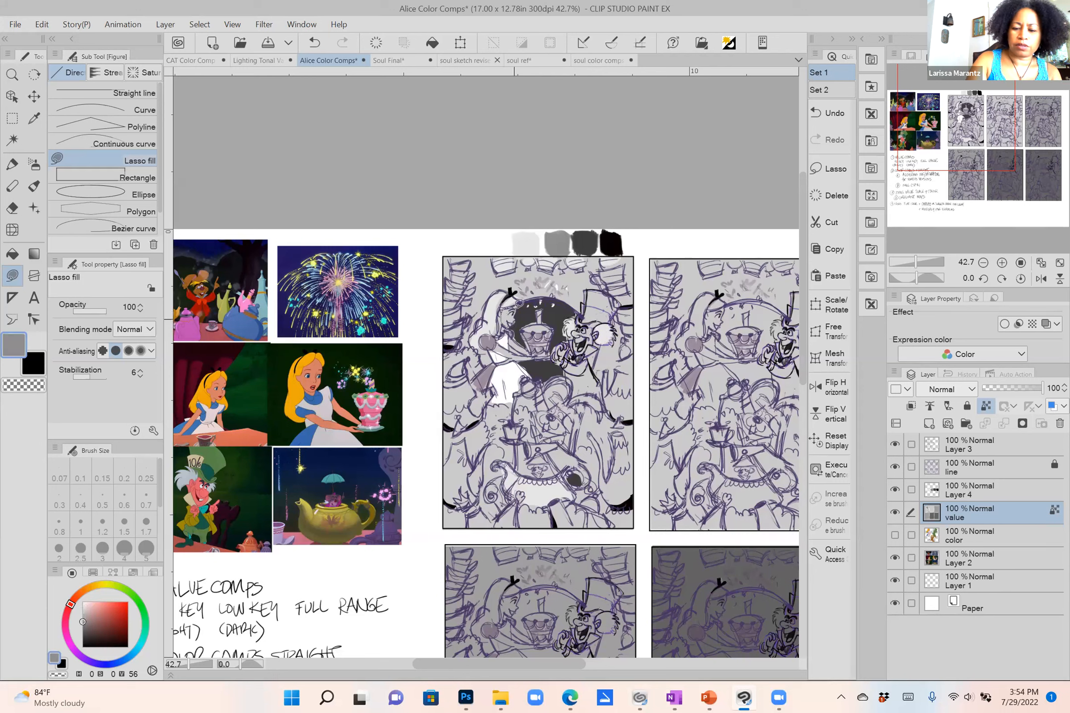
mouse_move(575, 339)
mouse_down()
mouse_move(586, 350)
mouse_move(577, 394)
mouse_move(592, 352)
mouse_move(579, 353)
mouse_up()
mouse_move(593, 292)
mouse_down()
mouse_move(587, 317)
mouse_move(612, 316)
mouse_move(623, 305)
mouse_move(590, 293)
mouse_up()
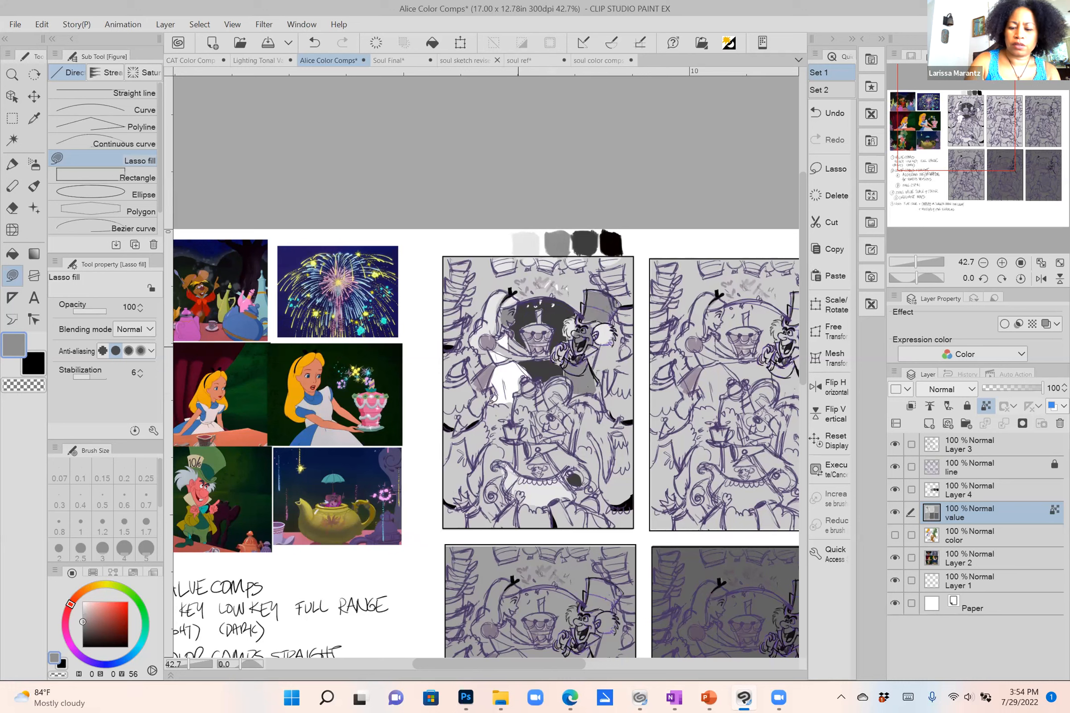
Fill the stacked shapes and foreground forms along both sides and the bottom of the first thumbnail with medium gray.
mouse_move(444, 359)
mouse_down()
mouse_move(474, 354)
mouse_move(481, 387)
mouse_move(497, 386)
mouse_move(469, 423)
mouse_move(441, 399)
mouse_up()
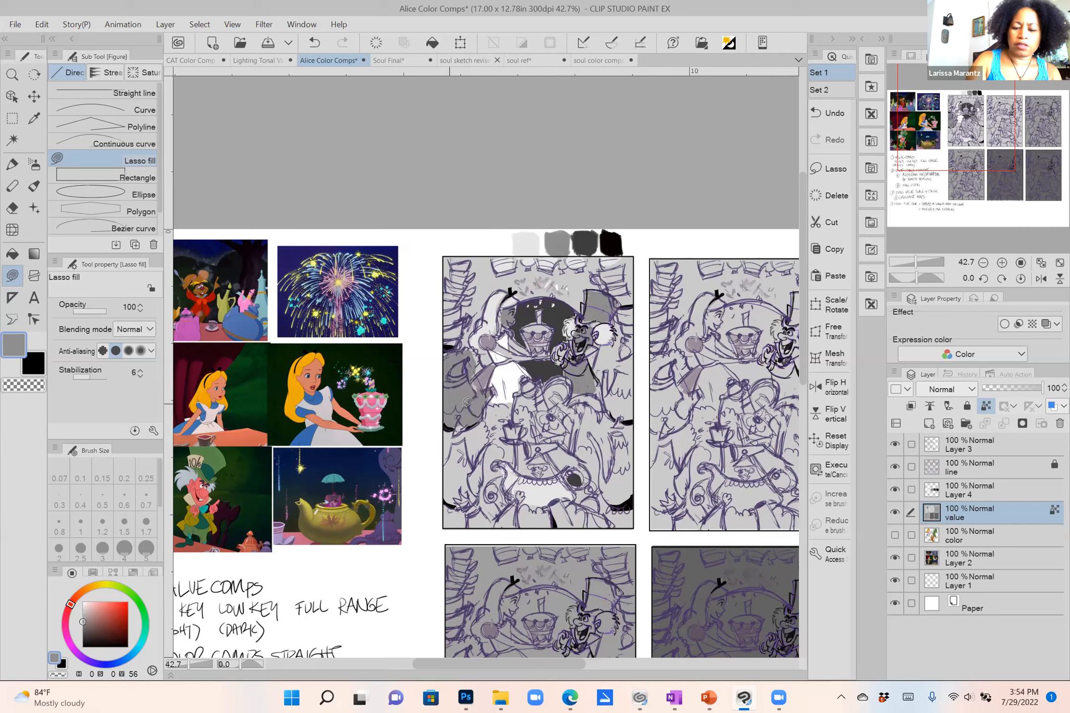
mouse_move(459, 340)
mouse_down()
mouse_move(478, 293)
mouse_move(471, 279)
mouse_move(439, 293)
mouse_up()
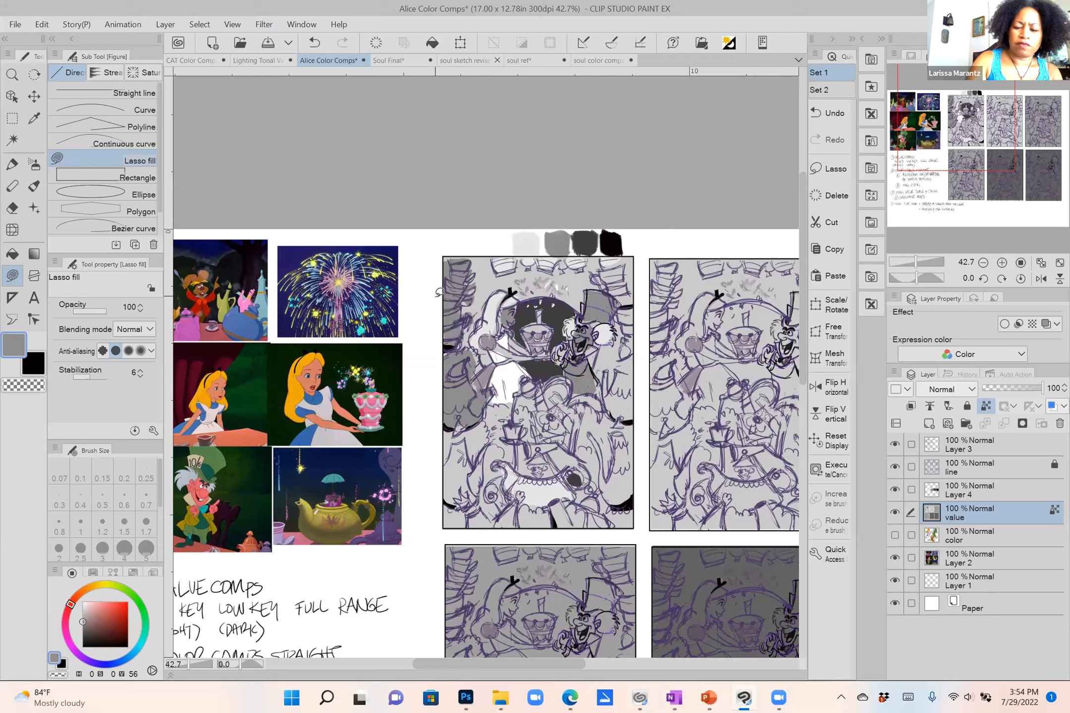
mouse_move(615, 288)
mouse_down()
mouse_move(627, 359)
mouse_move(642, 265)
mouse_move(611, 313)
mouse_up()
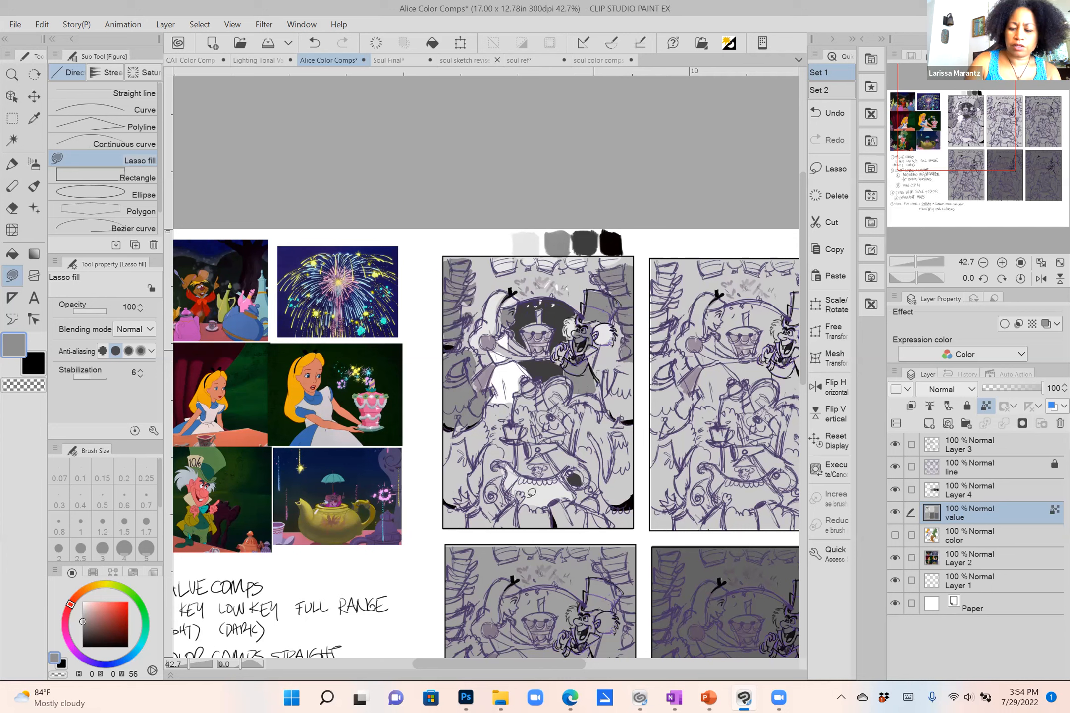
mouse_move(470, 478)
mouse_down()
mouse_move(463, 439)
mouse_move(450, 431)
mouse_move(490, 423)
mouse_move(490, 449)
mouse_move(505, 464)
mouse_move(494, 525)
mouse_move(443, 520)
mouse_move(462, 506)
mouse_move(441, 471)
mouse_move(450, 431)
mouse_up()
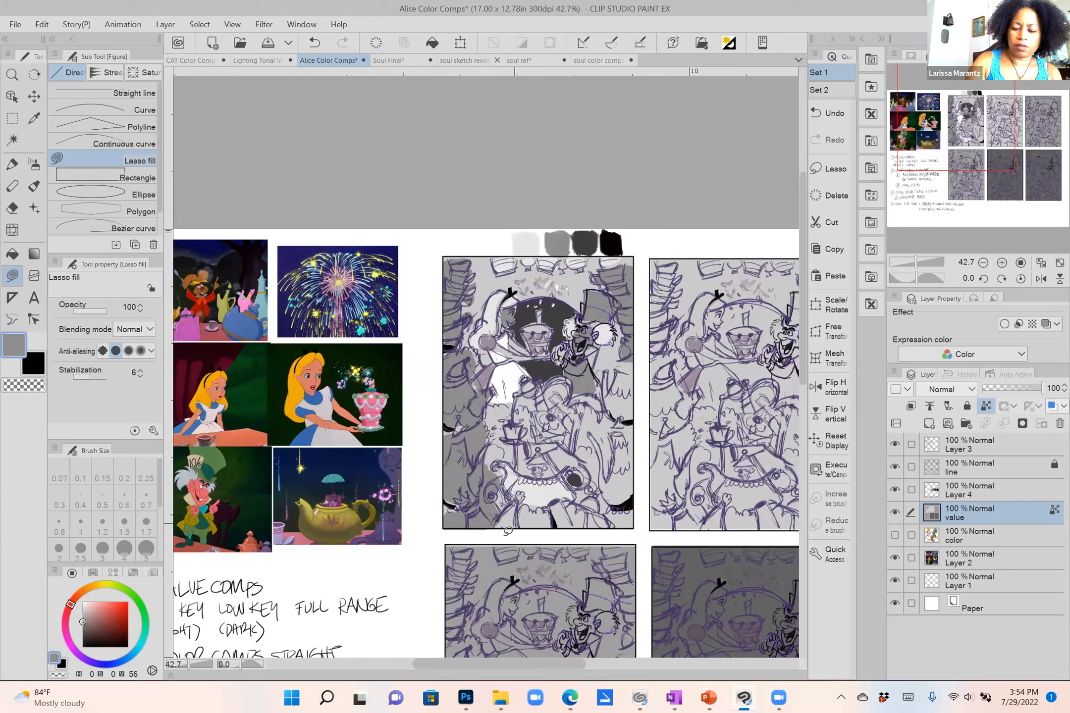
mouse_move(519, 511)
mouse_down()
mouse_move(554, 505)
mouse_move(514, 526)
mouse_move(568, 520)
mouse_move(557, 501)
mouse_move(570, 502)
mouse_move(613, 527)
mouse_move(586, 520)
mouse_move(629, 510)
mouse_move(620, 507)
mouse_move(638, 490)
mouse_move(604, 486)
mouse_move(597, 442)
mouse_move(607, 457)
mouse_move(616, 436)
mouse_move(633, 434)
mouse_move(639, 465)
mouse_up()
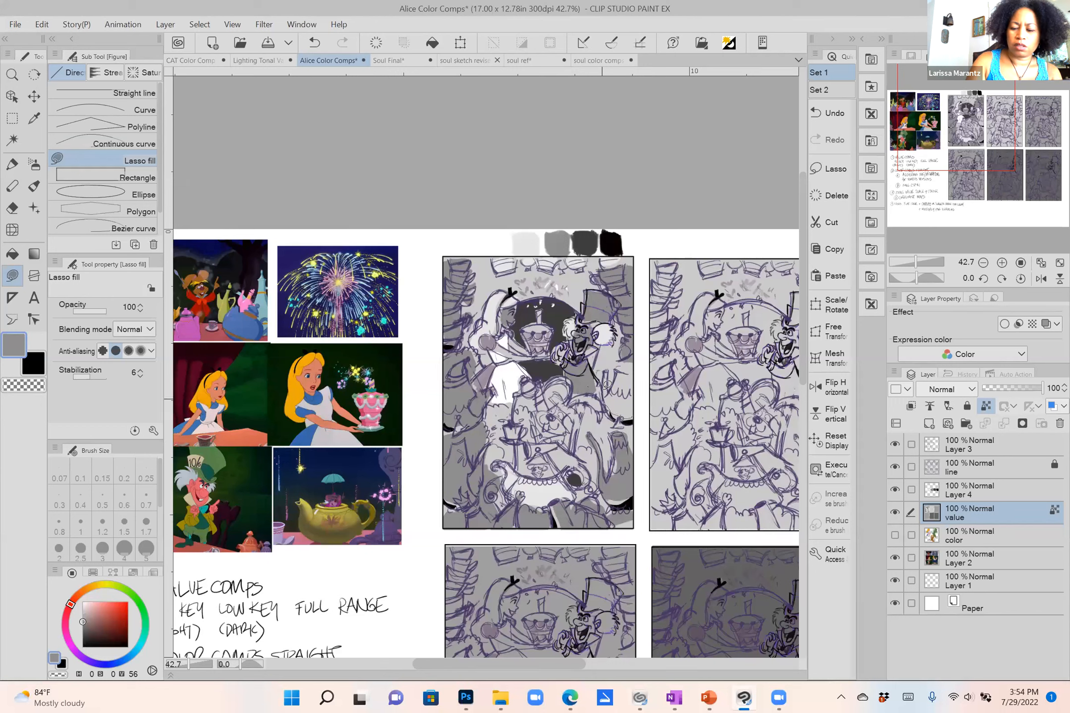
drag(634, 363, 619, 430)
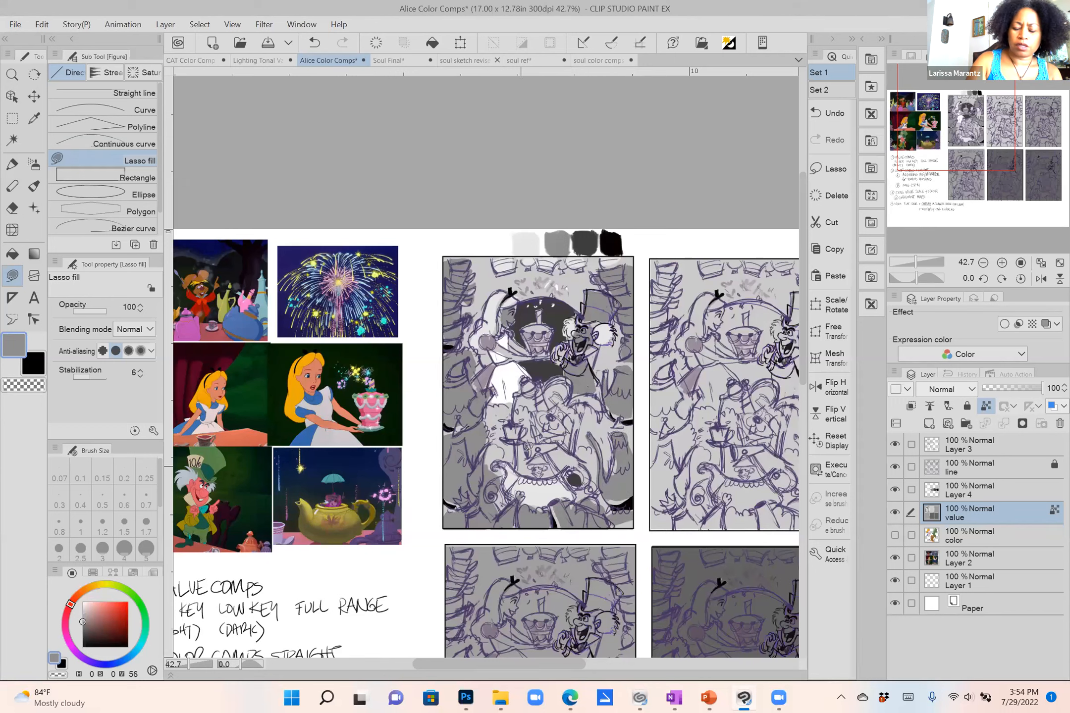
Sample the light gray swatch and fill the curved shape beside the central tea-party figures in the first thumbnail, undoing the stray fill near the bottom.
alt+click(530, 244)
mouse_move(587, 424)
mouse_down()
mouse_move(594, 468)
mouse_move(585, 418)
mouse_move(594, 415)
mouse_up()
mouse_move(544, 501)
mouse_down()
mouse_move(525, 503)
mouse_move(547, 503)
mouse_up()
key(ctrl+z)
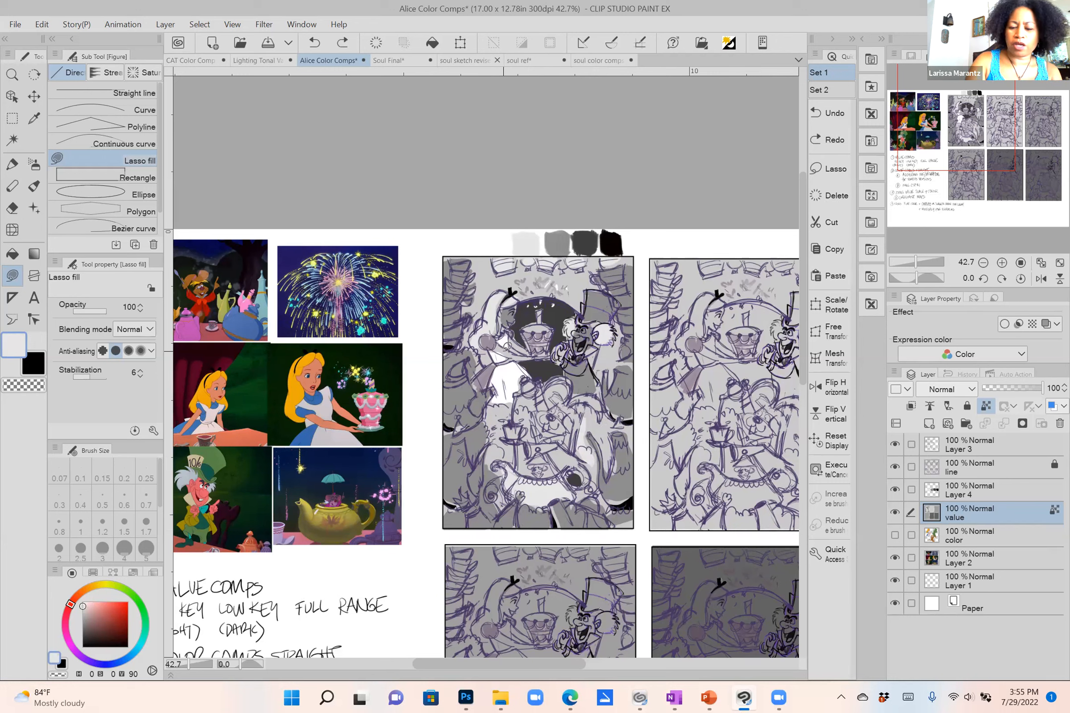
Sample the medium gray swatch and fill the central character below the table in the first thumbnail.
alt+click(558, 241)
mouse_move(561, 387)
mouse_down()
mouse_move(549, 378)
mouse_move(575, 398)
mouse_up()
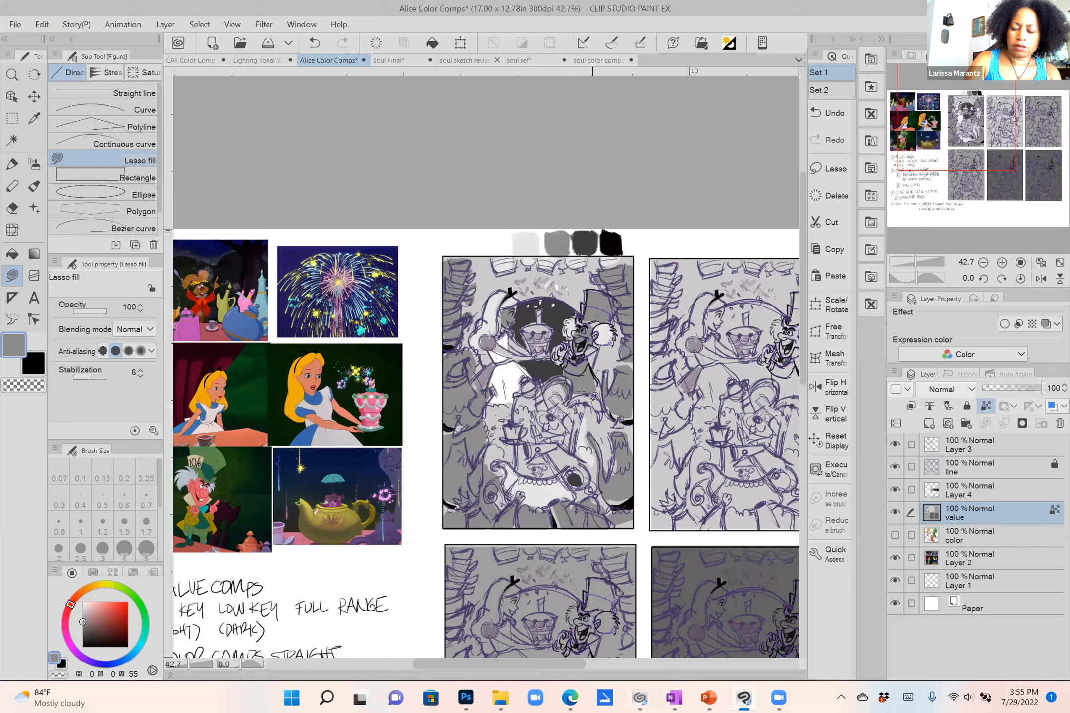
mouse_move(581, 420)
mouse_down()
mouse_move(557, 397)
mouse_move(564, 445)
mouse_move(551, 473)
mouse_move(558, 433)
mouse_move(547, 450)
mouse_move(563, 468)
mouse_move(558, 437)
mouse_move(532, 430)
mouse_move(548, 443)
mouse_move(524, 379)
mouse_move(544, 397)
mouse_move(529, 421)
mouse_up()
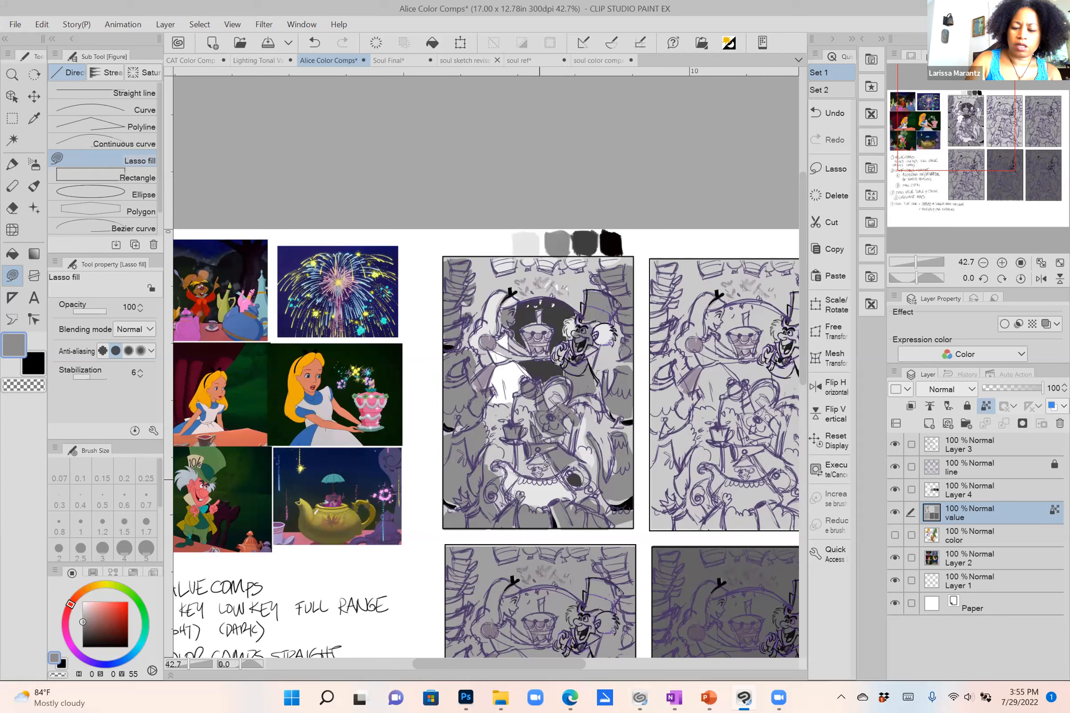
drag(560, 381, 556, 384)
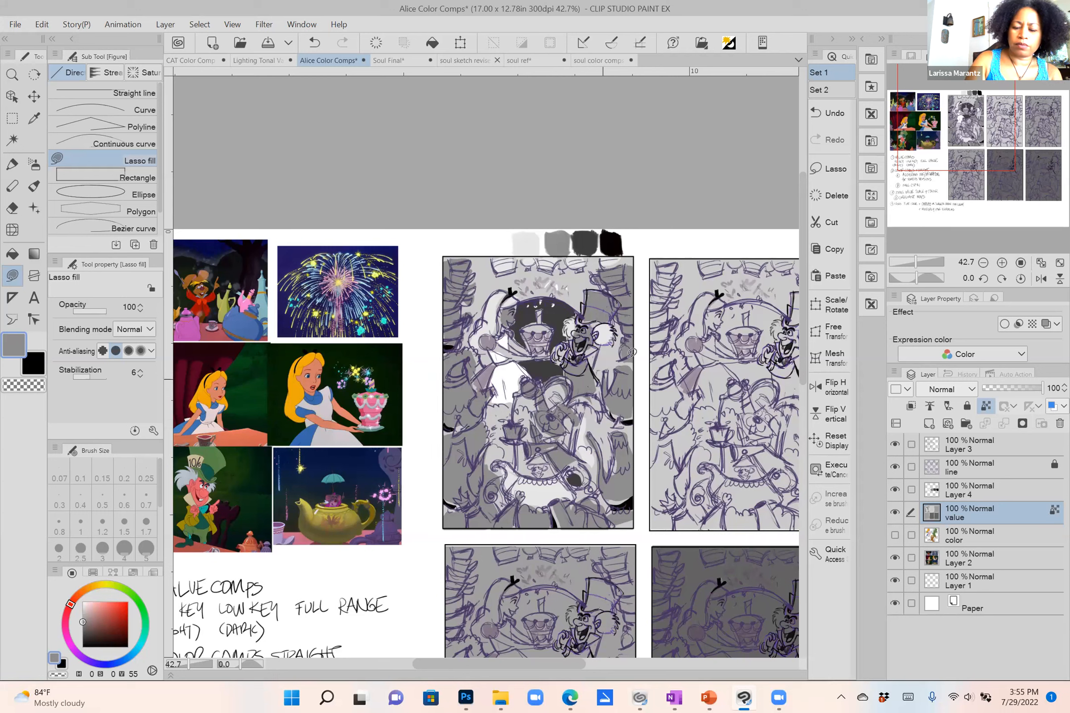
Sample the dark gray swatch and fill the background gaps around the central tea-party figures in the first thumbnail.
alt+click(587, 244)
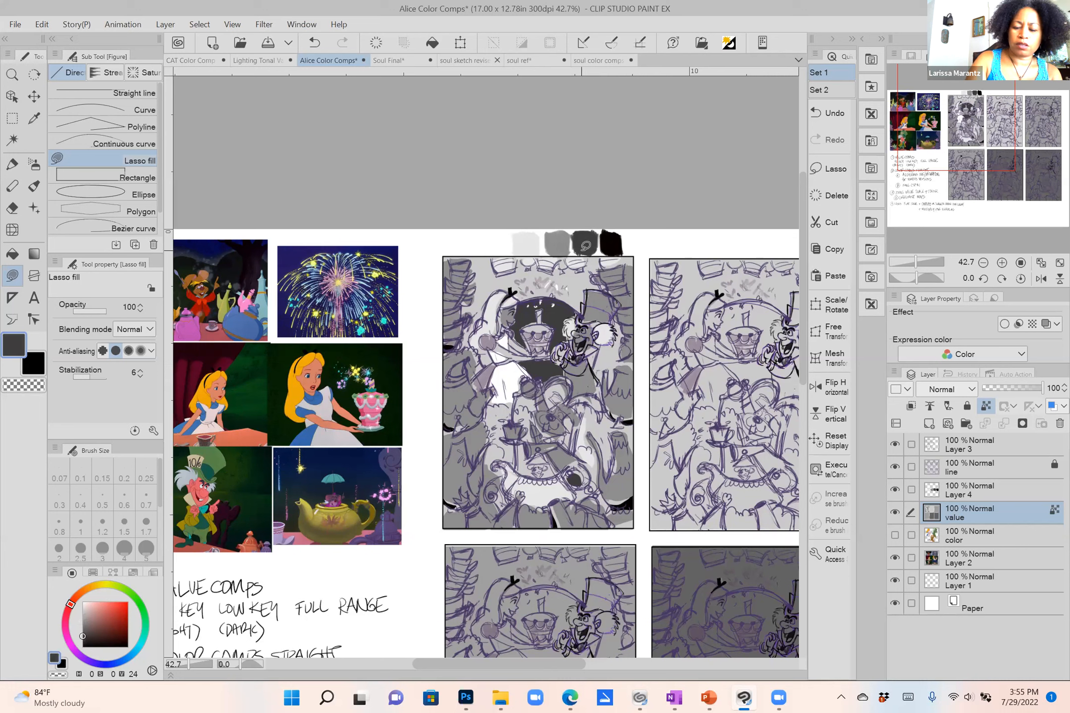
mouse_move(520, 442)
mouse_down()
mouse_move(536, 470)
mouse_move(523, 442)
mouse_move(549, 461)
mouse_move(539, 469)
mouse_move(554, 456)
mouse_move(555, 466)
mouse_move(577, 432)
mouse_move(515, 445)
mouse_move(512, 455)
mouse_move(488, 409)
mouse_move(512, 405)
mouse_move(513, 430)
mouse_move(528, 409)
mouse_move(522, 396)
mouse_move(531, 429)
mouse_move(528, 408)
mouse_move(553, 383)
mouse_move(569, 396)
mouse_move(551, 402)
mouse_move(591, 421)
mouse_move(584, 408)
mouse_move(582, 420)
mouse_move(571, 416)
mouse_move(579, 446)
mouse_move(601, 418)
mouse_up()
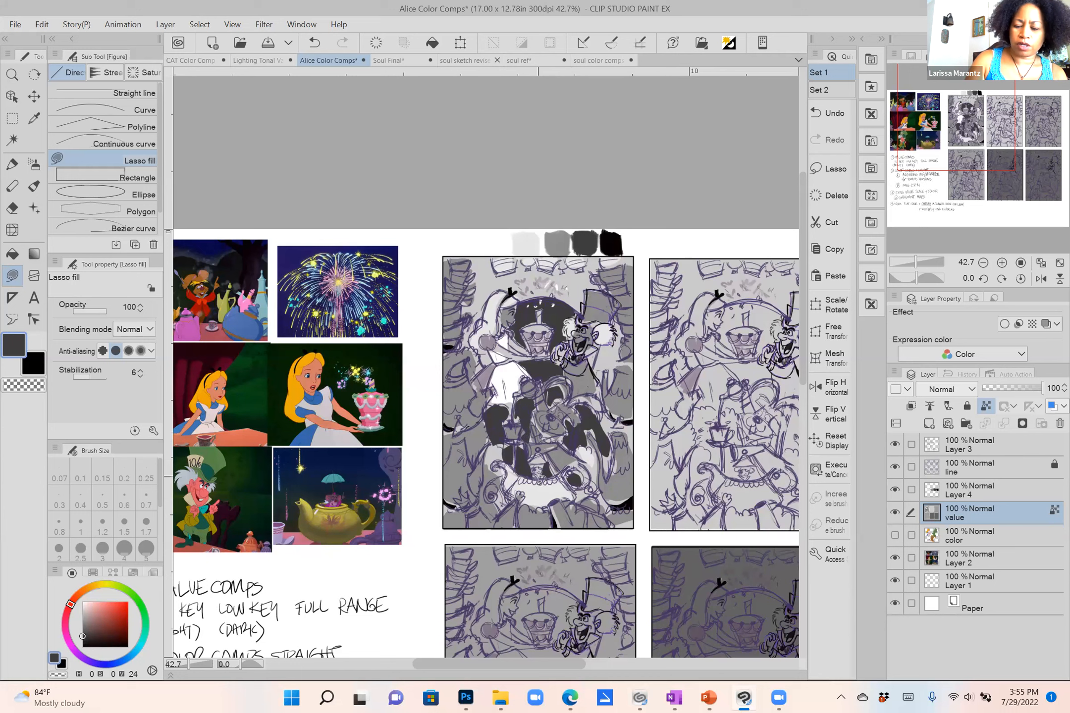
alt+click(545, 460)
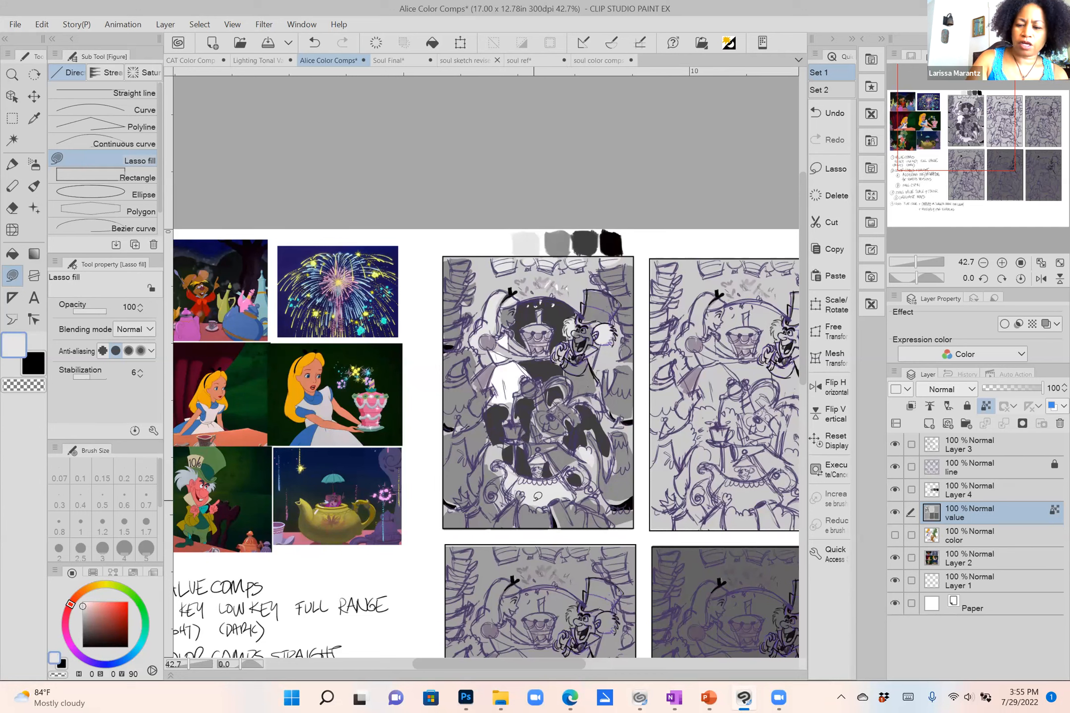
alt+click(592, 242)
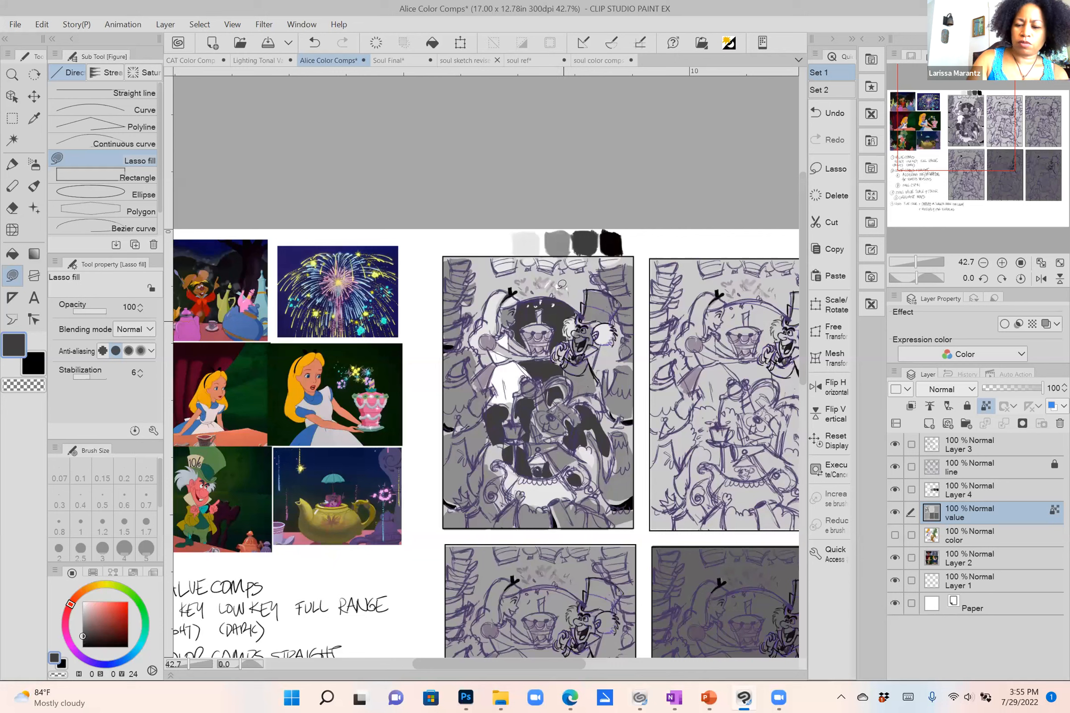
Touch up the shapes on the lower right of the first thumbnail with light gray and medium gray fills.
alt+click(532, 247)
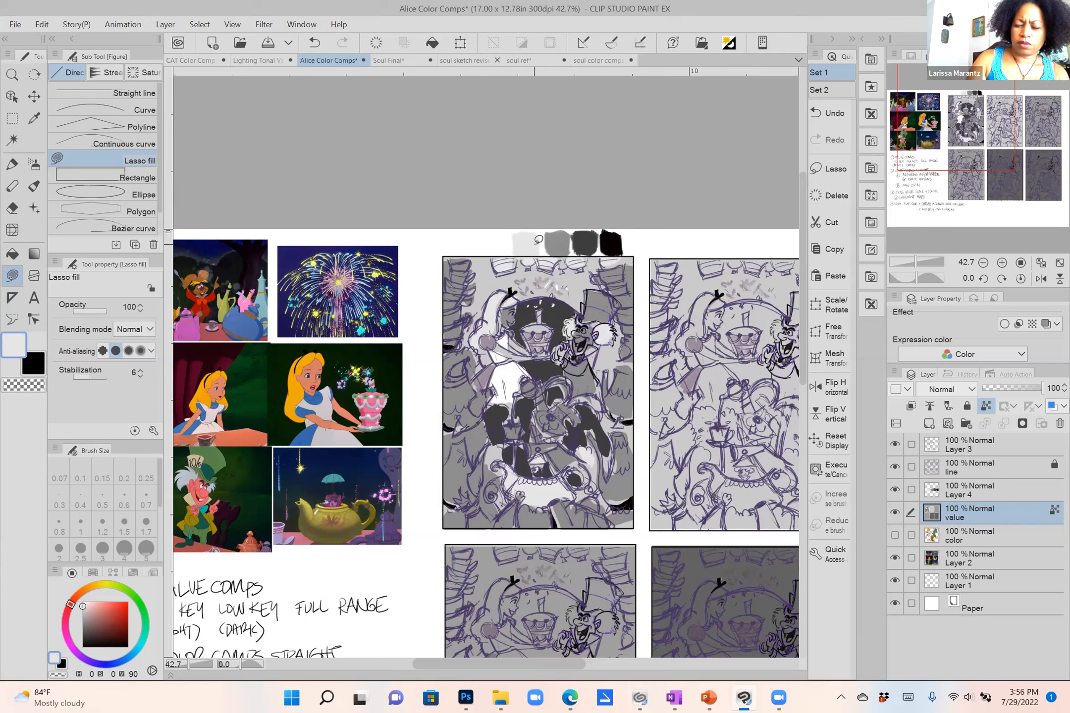
alt+click(493, 466)
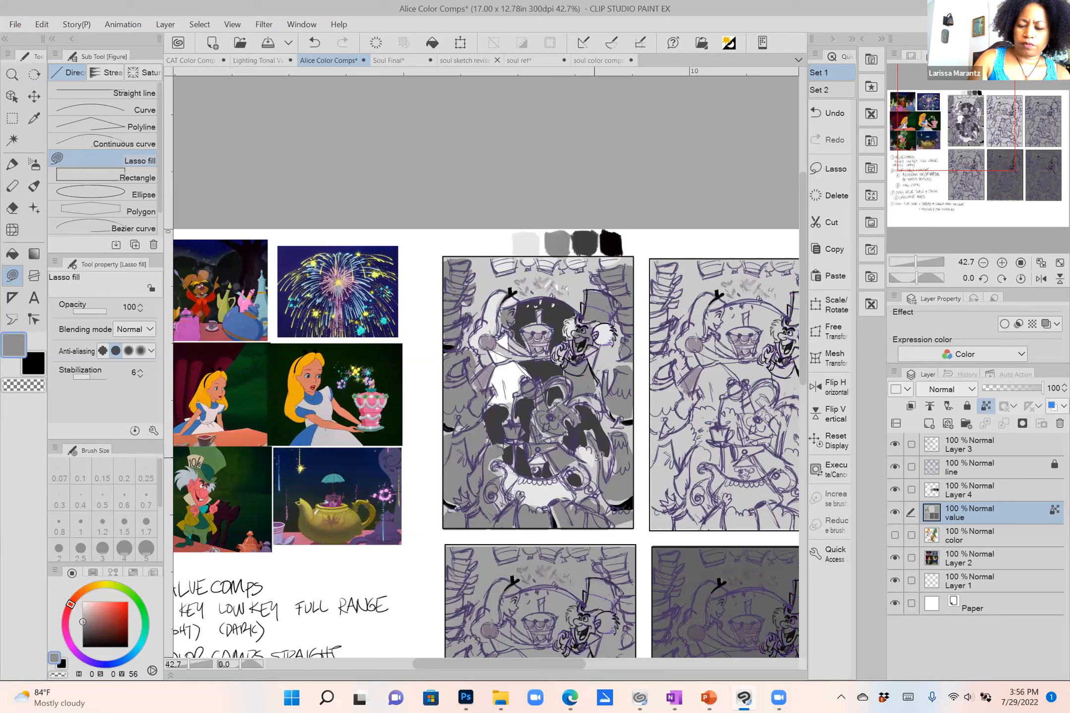
mouse_move(613, 432)
mouse_down()
mouse_move(631, 415)
mouse_move(642, 443)
mouse_move(613, 431)
mouse_up()
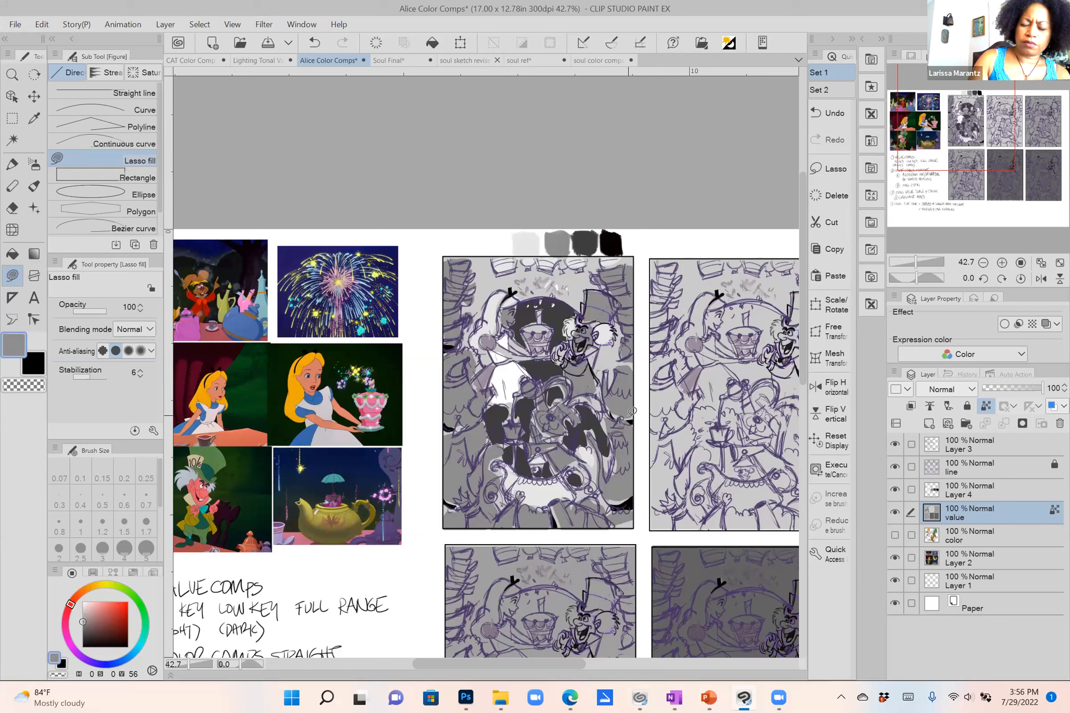
scroll(632, 411, down, 2)
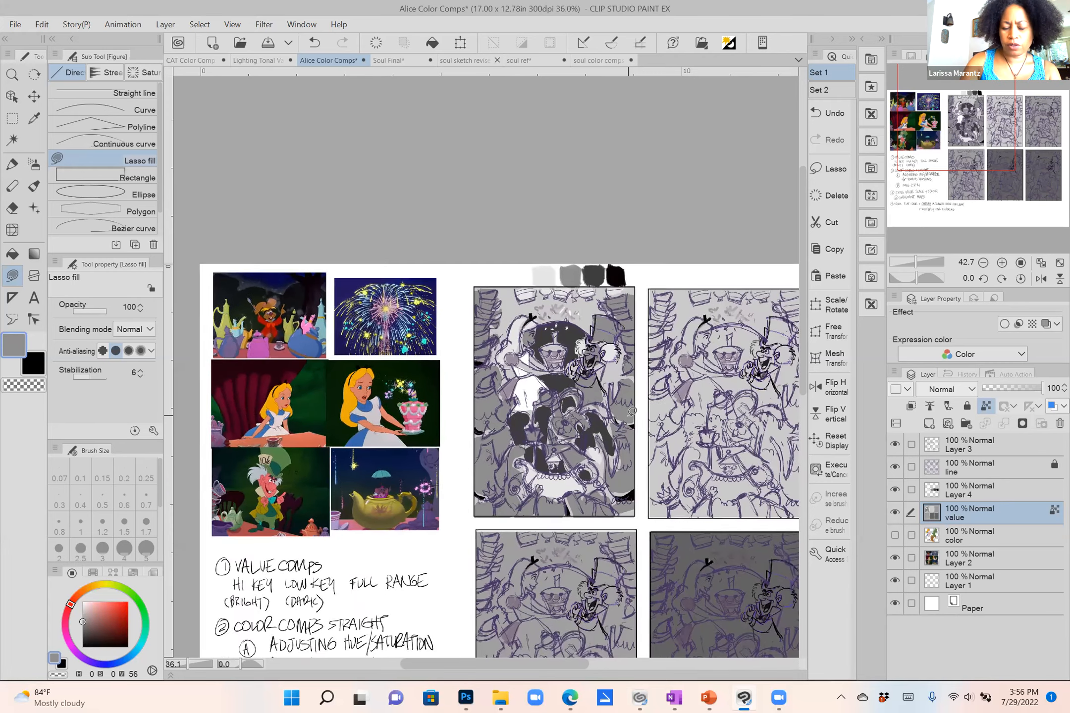
Fill details around the Mad Hatter's head in the first thumbnail with the light gray and dark gray swatches.
alt+click(596, 255)
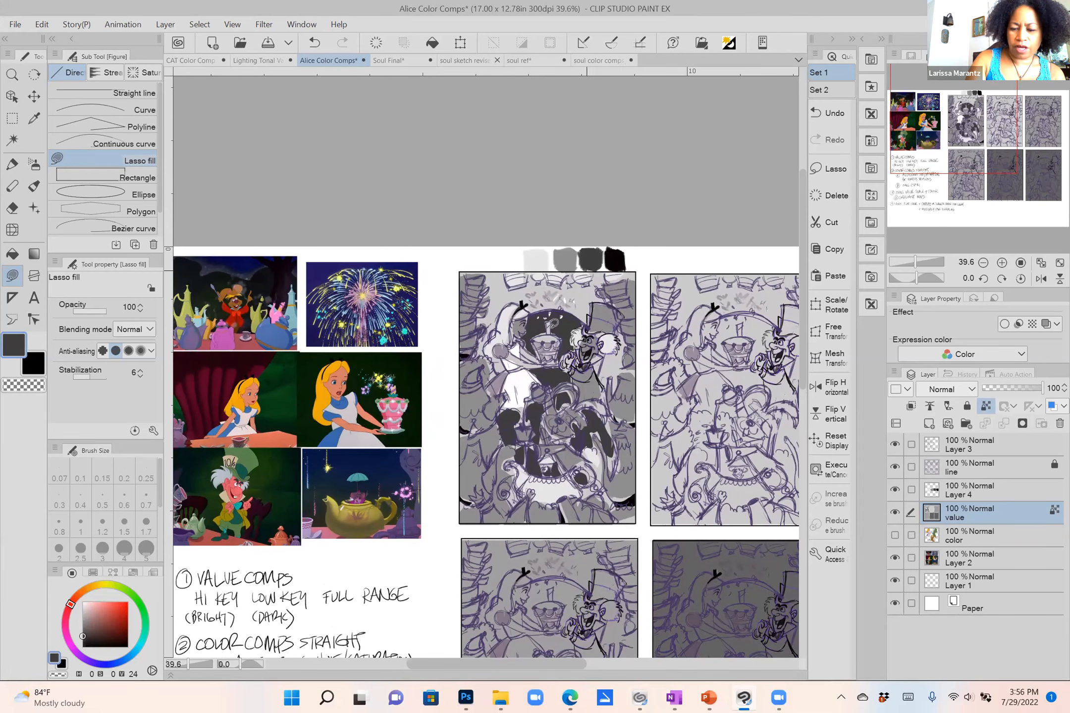
alt+click(545, 260)
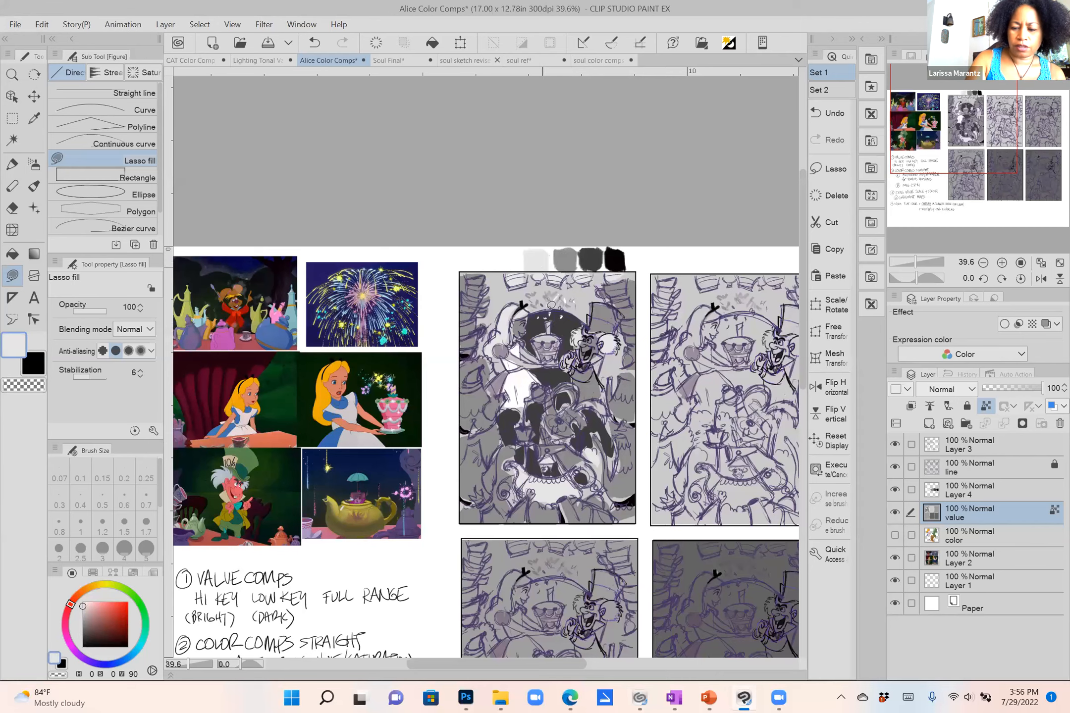
mouse_move(606, 337)
mouse_down()
mouse_move(505, 308)
mouse_move(779, 260)
mouse_move(571, 281)
mouse_up()
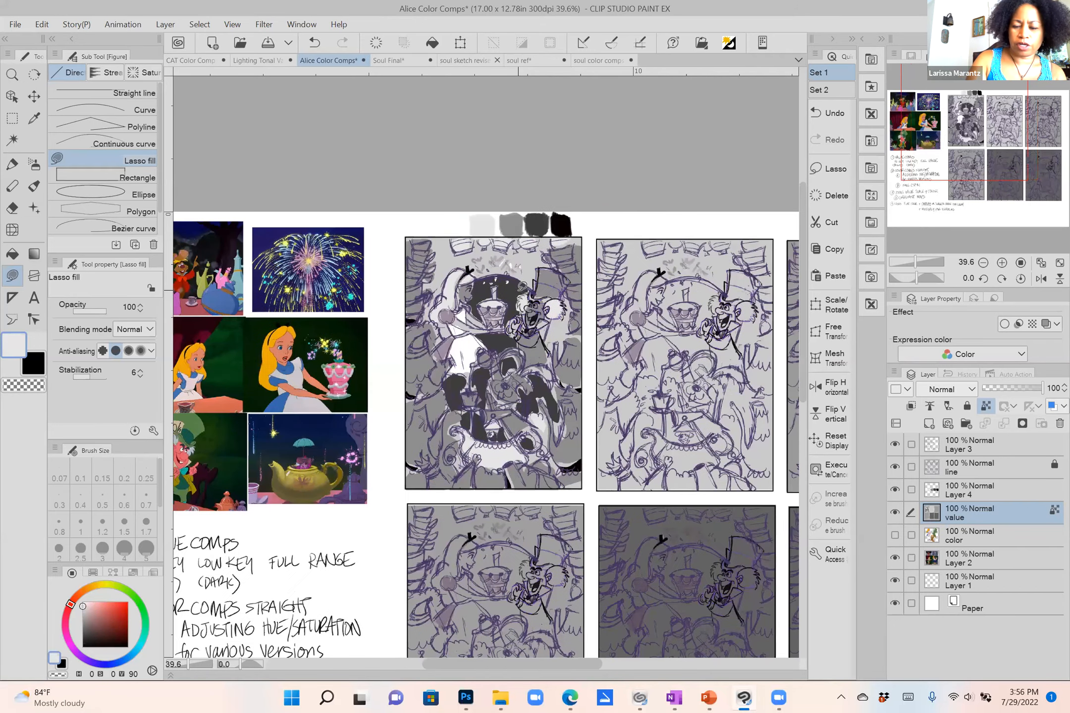
alt+click(542, 226)
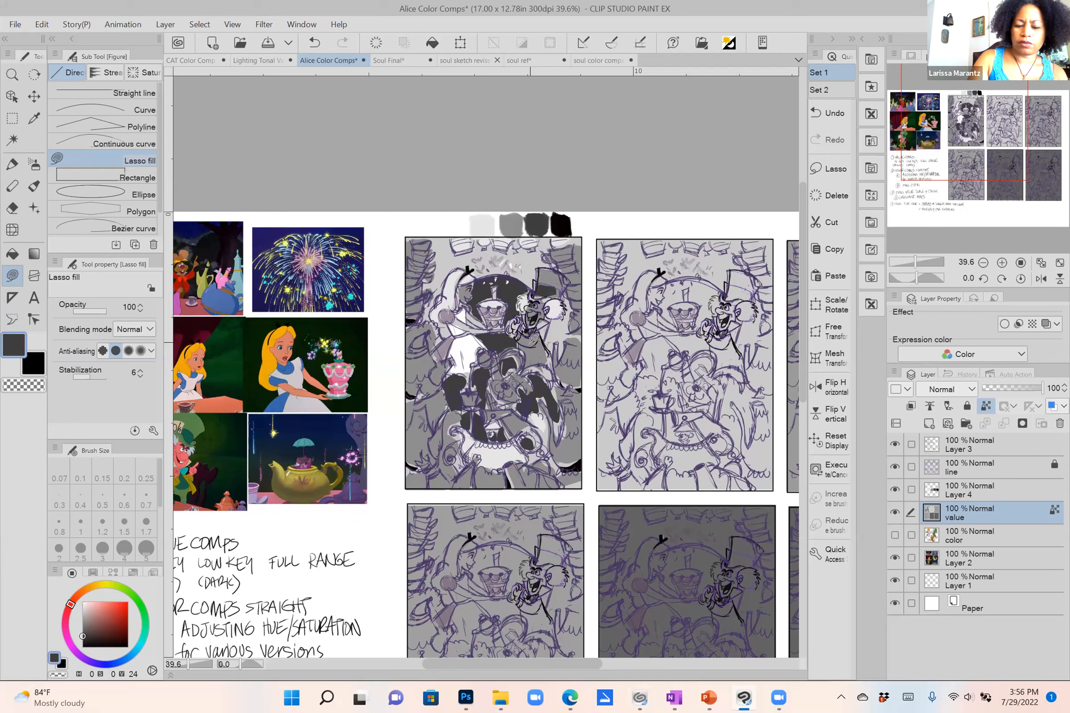
drag(532, 341, 527, 344)
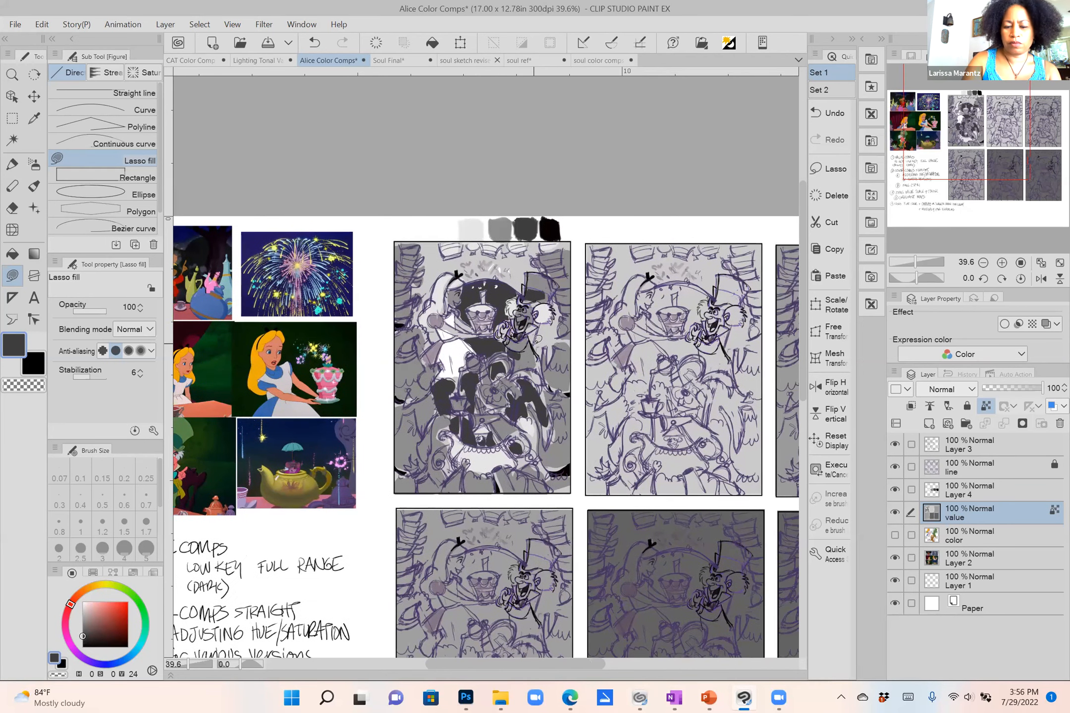
Sample the dark gray swatch and fill the background gaps along both sides of the lower half of the second thumbnail.
alt+click(437, 264)
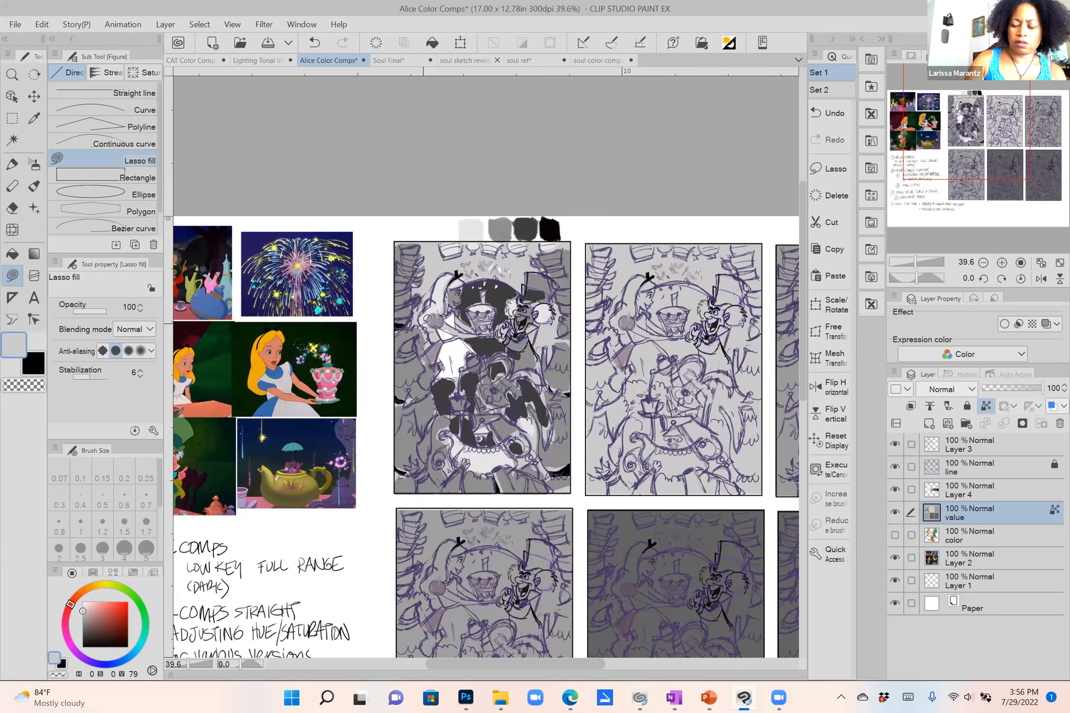
scroll(427, 320, right, 4)
scroll(426, 320, down, 1)
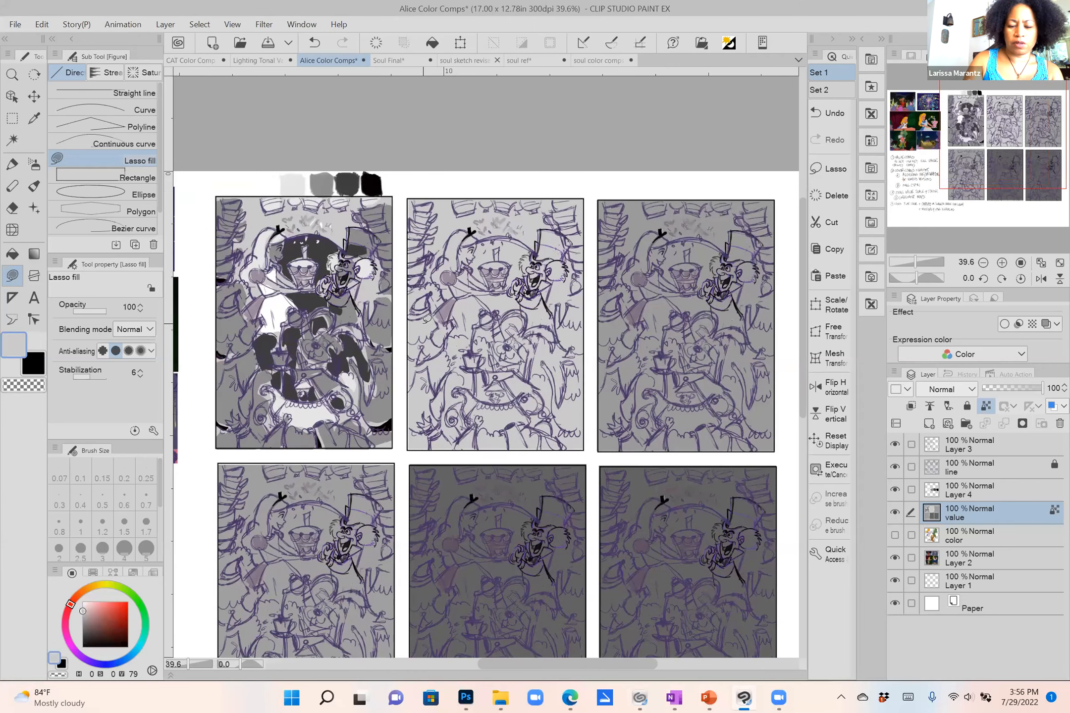
scroll(427, 319, left, 1)
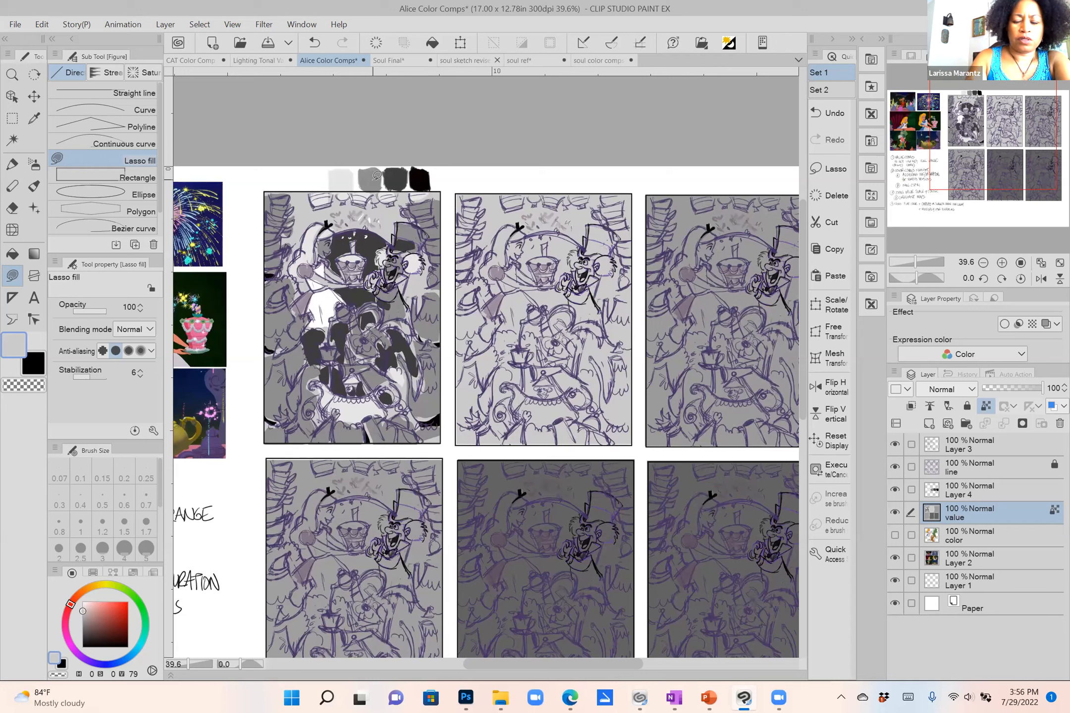
alt+click(407, 184)
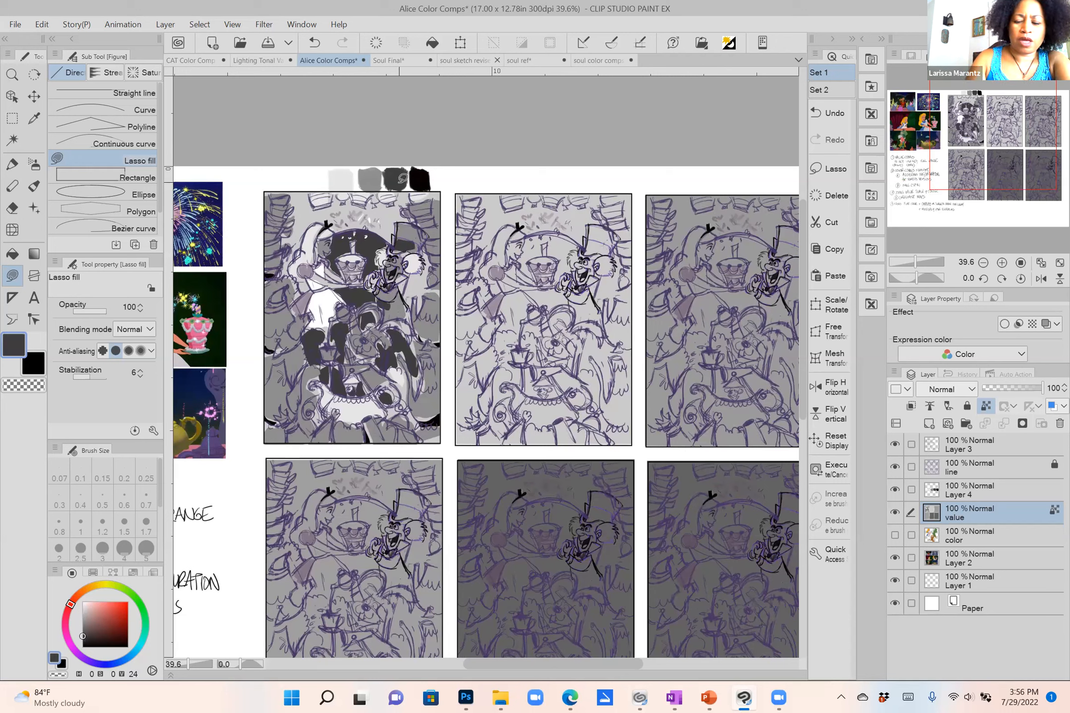
mouse_move(462, 361)
mouse_down()
mouse_move(489, 375)
mouse_move(498, 343)
mouse_move(523, 417)
mouse_move(526, 399)
mouse_move(500, 373)
mouse_move(498, 398)
mouse_move(520, 374)
mouse_move(595, 387)
mouse_move(596, 425)
mouse_move(514, 425)
mouse_move(496, 413)
mouse_move(507, 427)
mouse_move(493, 417)
mouse_move(460, 425)
mouse_move(478, 423)
mouse_move(454, 438)
mouse_up()
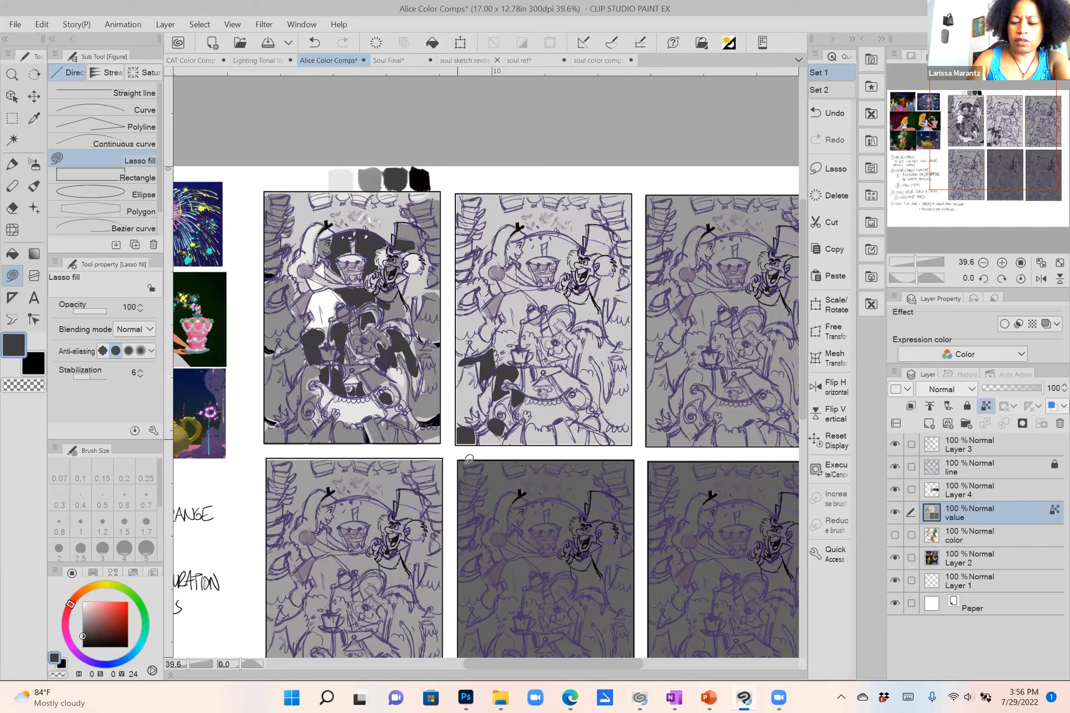
mouse_move(619, 413)
mouse_down()
mouse_move(606, 426)
mouse_move(584, 415)
mouse_move(600, 404)
mouse_move(587, 369)
mouse_move(595, 402)
mouse_move(603, 361)
mouse_move(594, 336)
mouse_move(608, 390)
mouse_up()
mouse_move(630, 350)
mouse_down()
mouse_move(623, 362)
mouse_move(634, 346)
mouse_up()
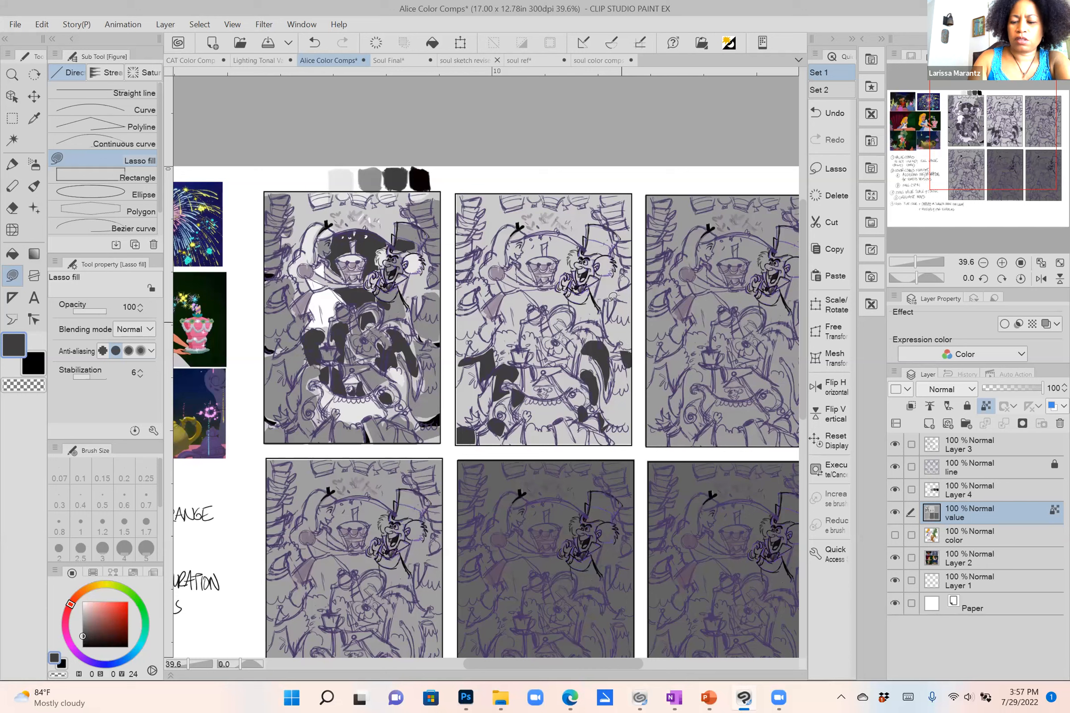
Fill the background above the arch and behind Alice and the Mad Hatter in the second thumbnail with dark gray.
mouse_move(604, 279)
mouse_down()
mouse_move(628, 283)
mouse_move(606, 309)
mouse_move(637, 297)
mouse_move(623, 261)
mouse_move(580, 229)
mouse_move(588, 239)
mouse_move(590, 206)
mouse_move(530, 194)
mouse_move(503, 205)
mouse_move(494, 190)
mouse_move(480, 201)
mouse_move(491, 203)
mouse_move(482, 269)
mouse_move(505, 221)
mouse_move(594, 231)
mouse_up()
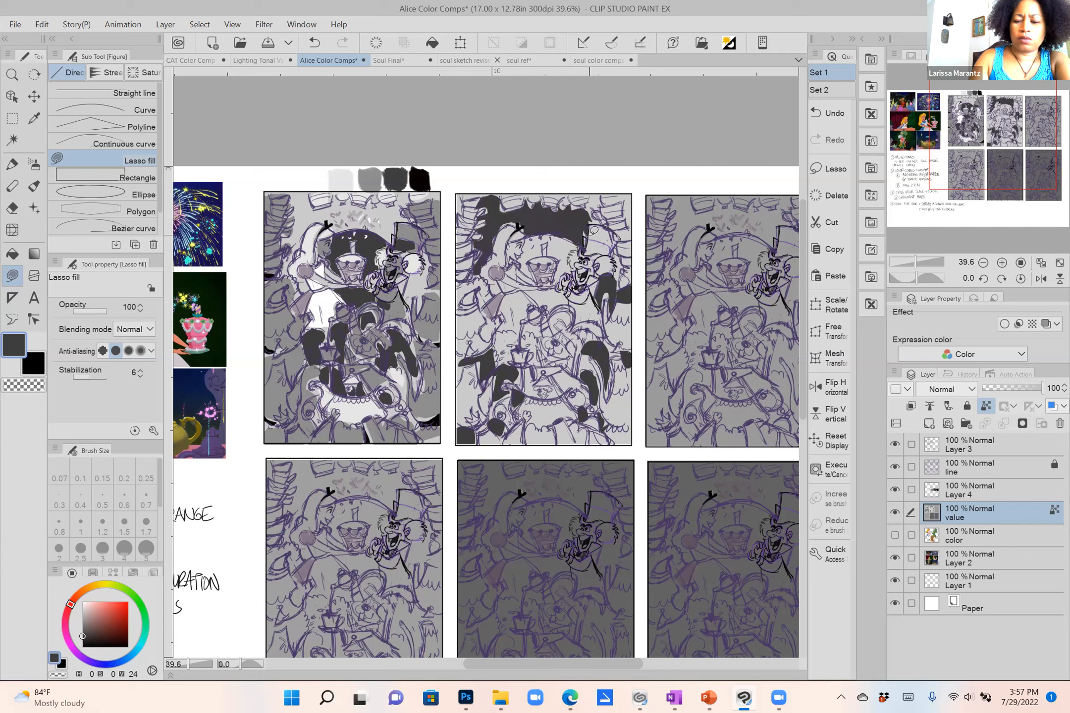
mouse_move(487, 278)
mouse_down()
mouse_move(457, 290)
mouse_move(496, 307)
mouse_move(487, 267)
mouse_up()
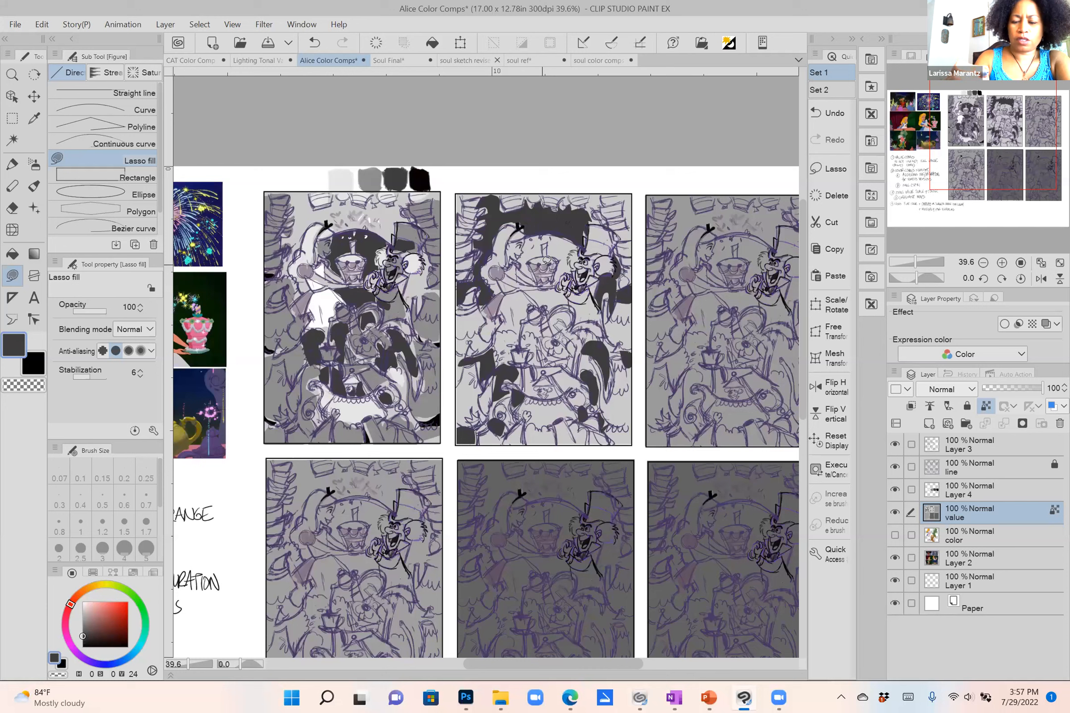
Sample white and fill Alice's apron, the teacup and the ruffled cloth at the bottom of the second thumbnail.
alt+click(320, 176)
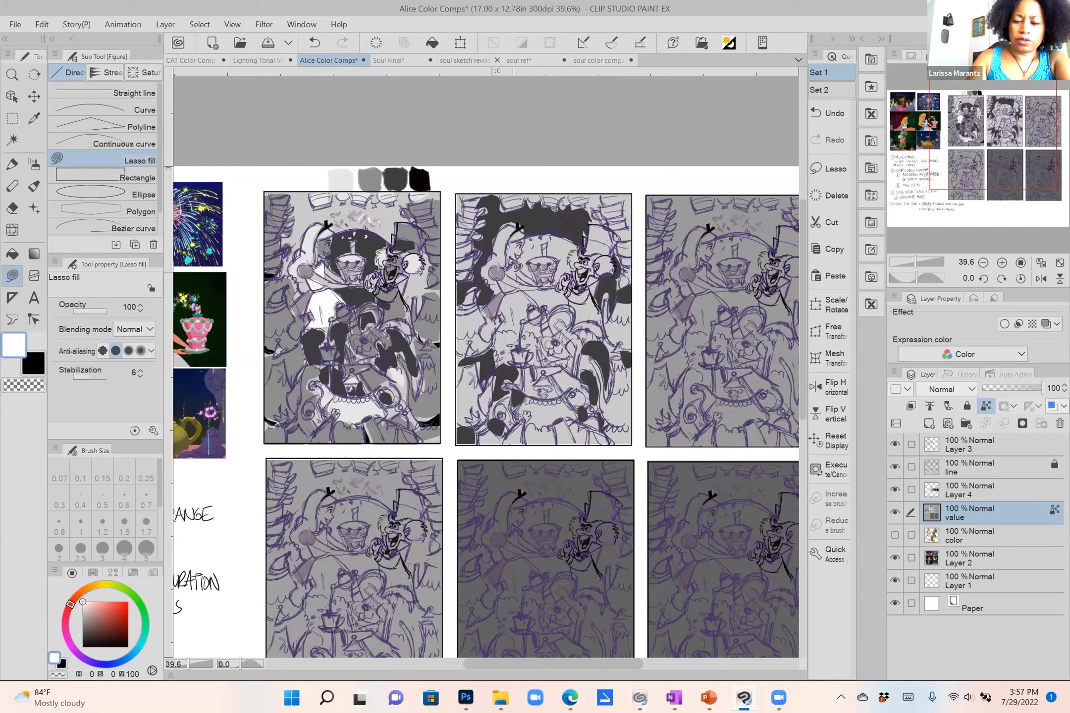
mouse_move(504, 318)
mouse_down()
mouse_move(531, 307)
mouse_move(525, 278)
mouse_up()
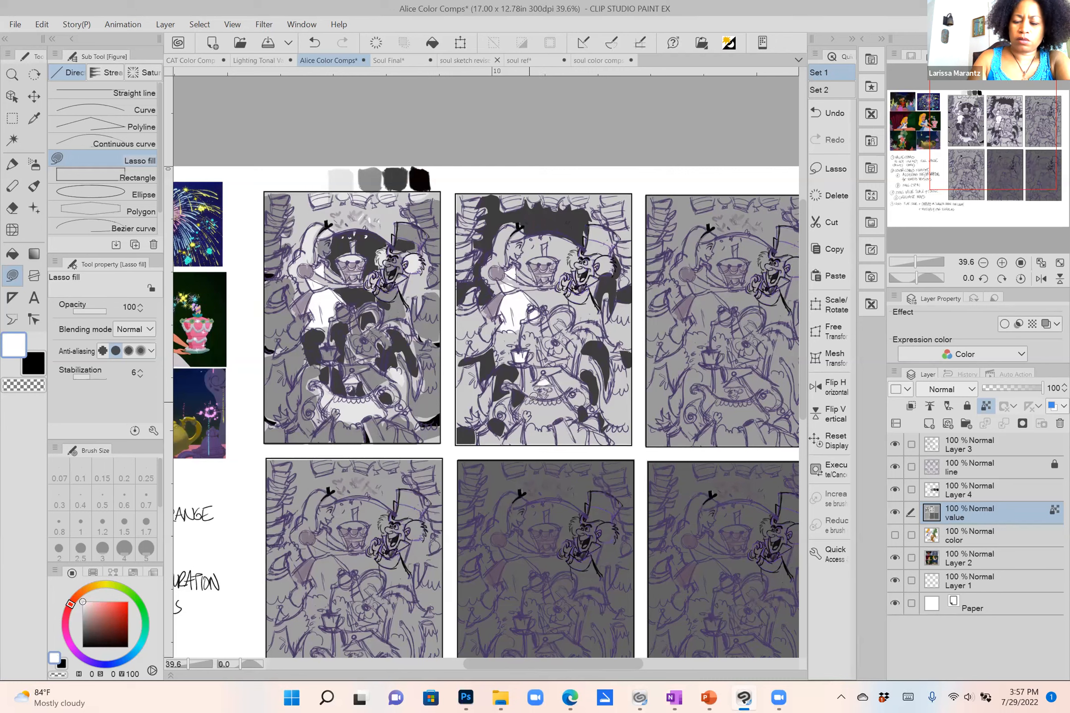
mouse_move(527, 422)
mouse_down()
mouse_move(570, 418)
mouse_move(563, 394)
mouse_move(524, 406)
mouse_up()
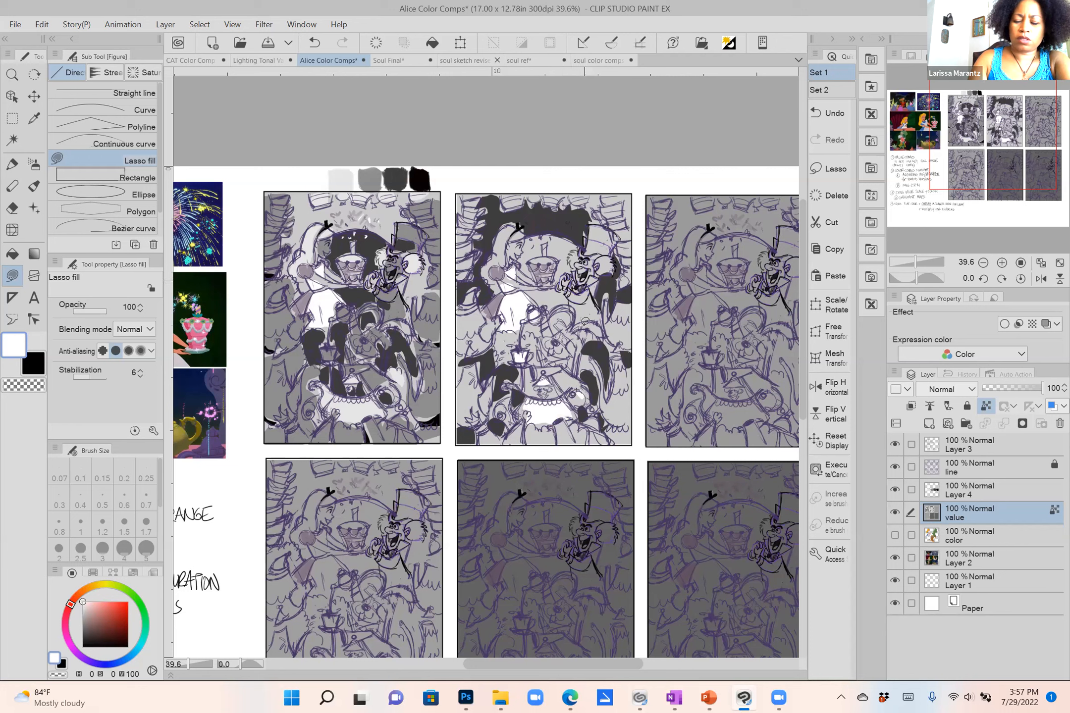
Sample the dark gray swatch and fill the gaps between the foreground forms along the bottom of the second thumbnail.
alt+click(355, 177)
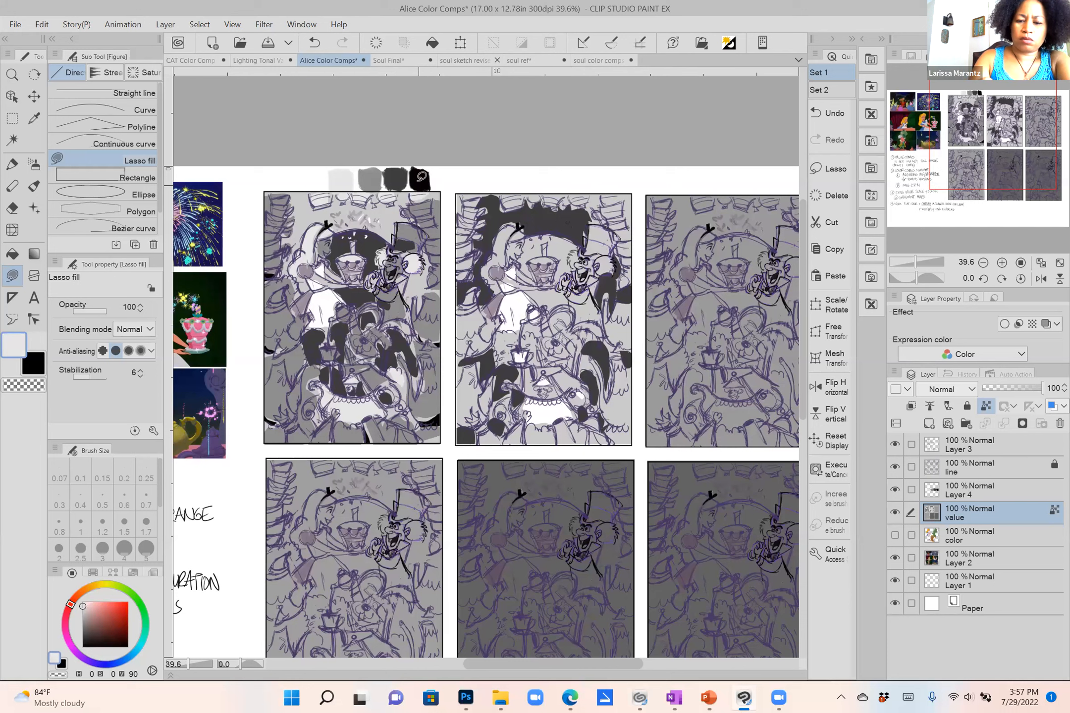
alt+click(402, 179)
mouse_move(509, 437)
mouse_down()
mouse_move(559, 423)
mouse_move(566, 432)
mouse_up()
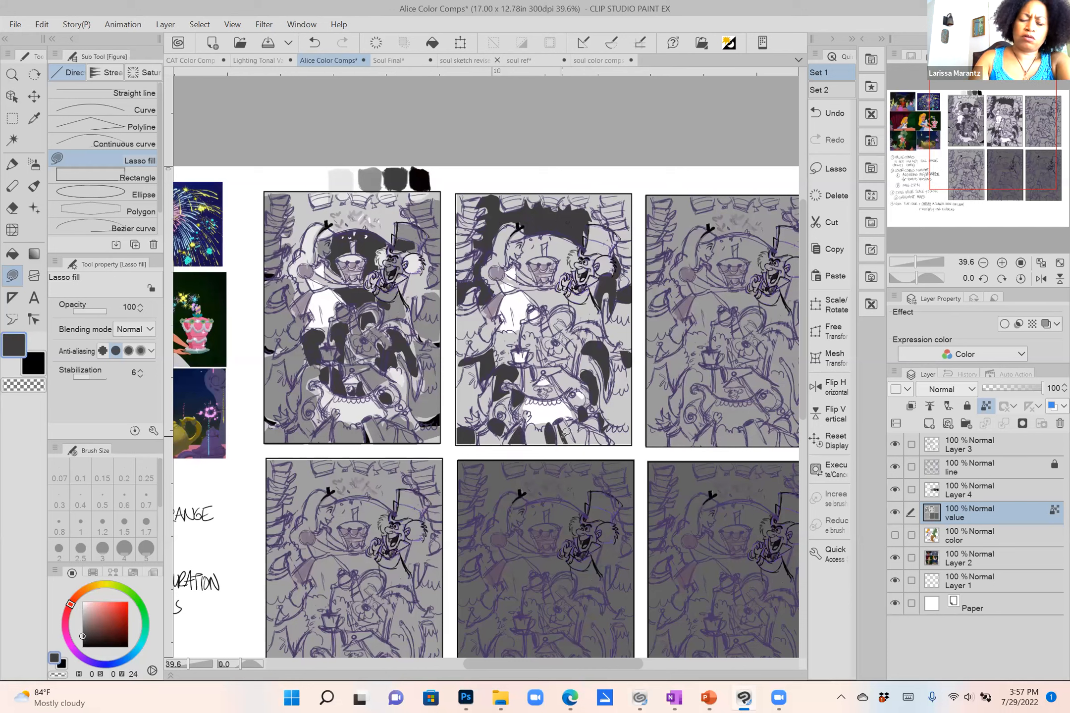
Sample the mid gray swatch and fill the Mad Hatter's hat, the central figure and Alice's face in the second thumbnail.
alt+click(376, 177)
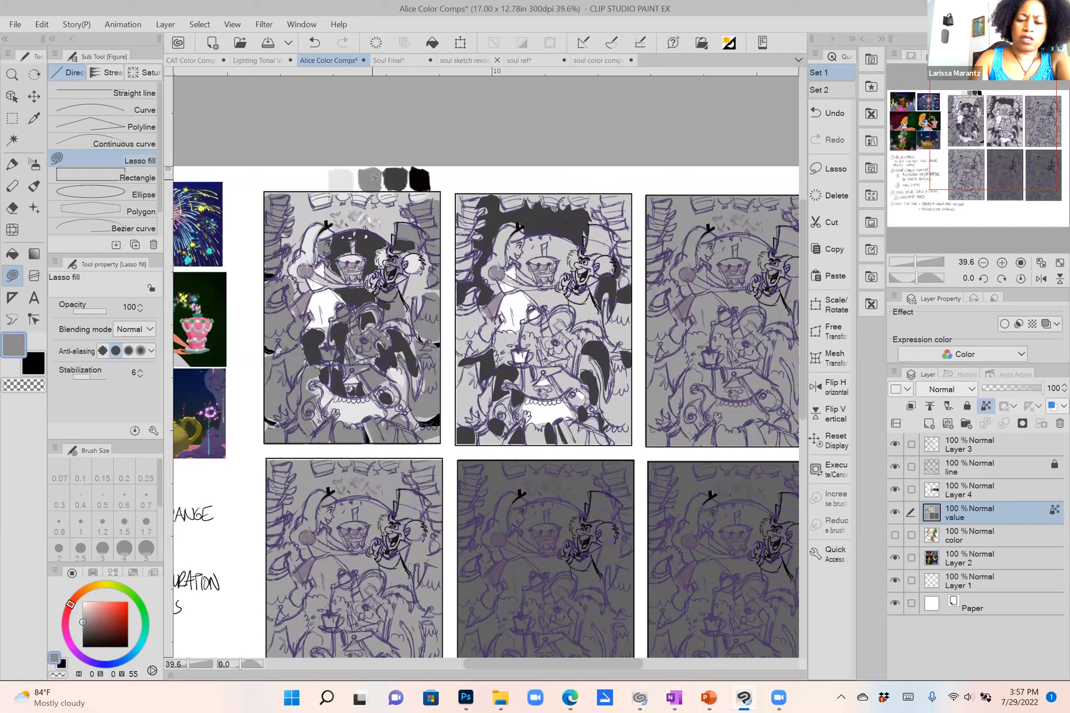
mouse_move(600, 229)
mouse_down()
mouse_move(588, 248)
mouse_move(614, 226)
mouse_move(577, 282)
mouse_move(590, 284)
mouse_move(575, 283)
mouse_move(592, 282)
mouse_move(576, 276)
mouse_up()
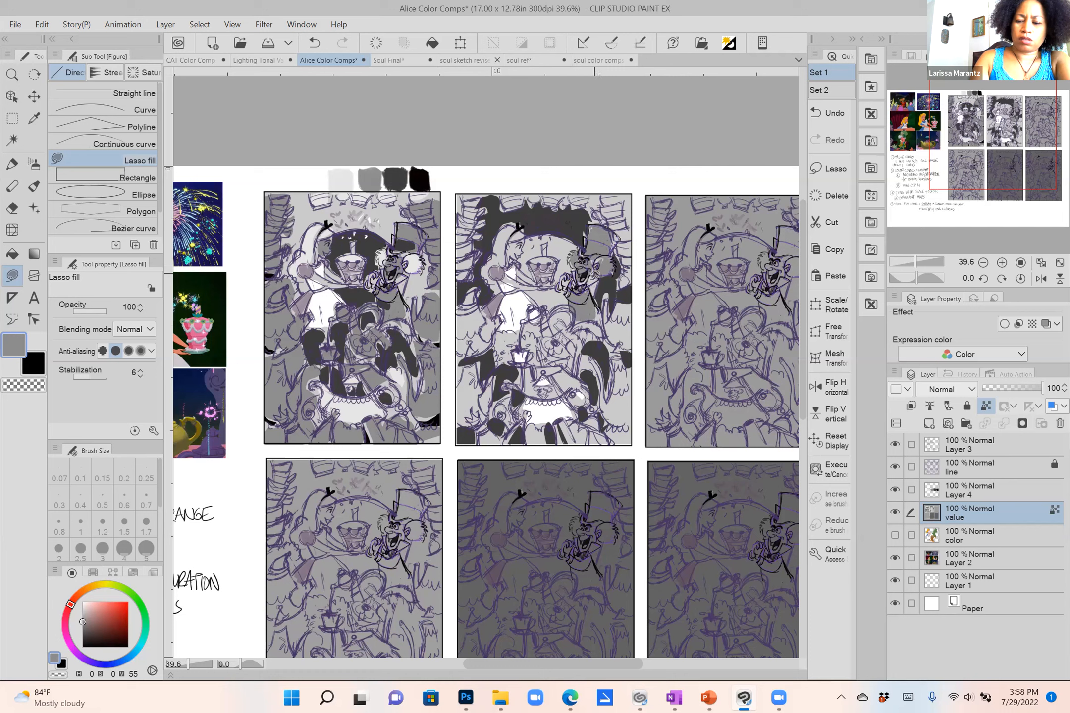
mouse_move(569, 327)
mouse_down()
mouse_move(546, 330)
mouse_move(545, 358)
mouse_move(565, 393)
mouse_move(587, 333)
mouse_move(605, 329)
mouse_move(561, 302)
mouse_move(567, 328)
mouse_up()
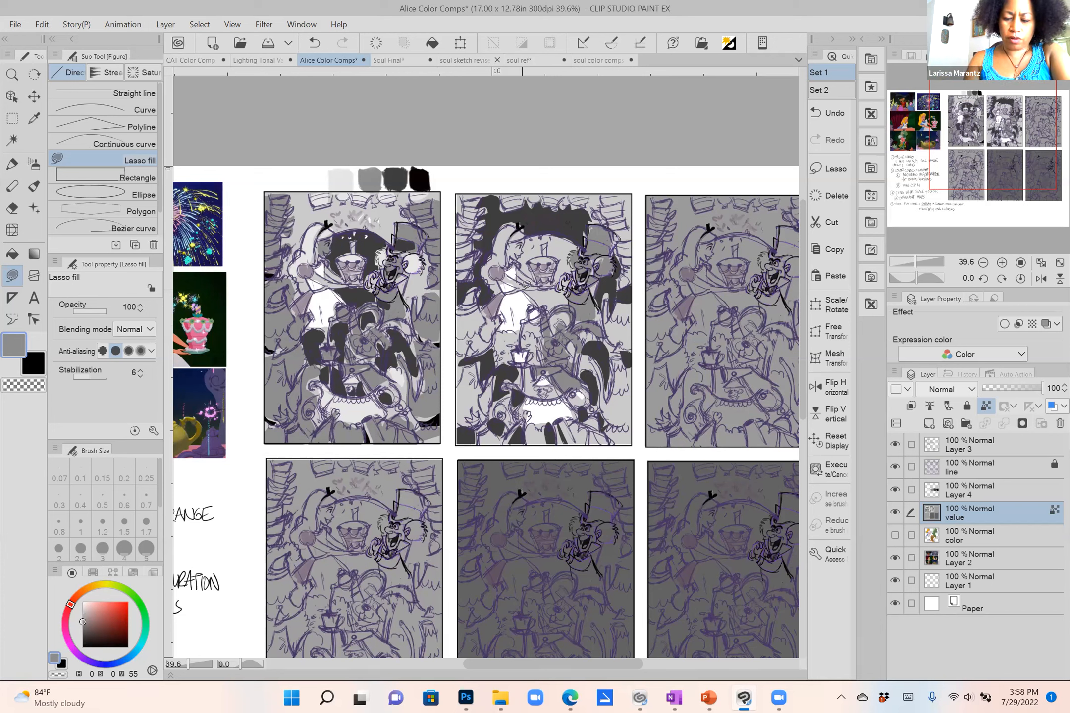
alt+click(602, 342)
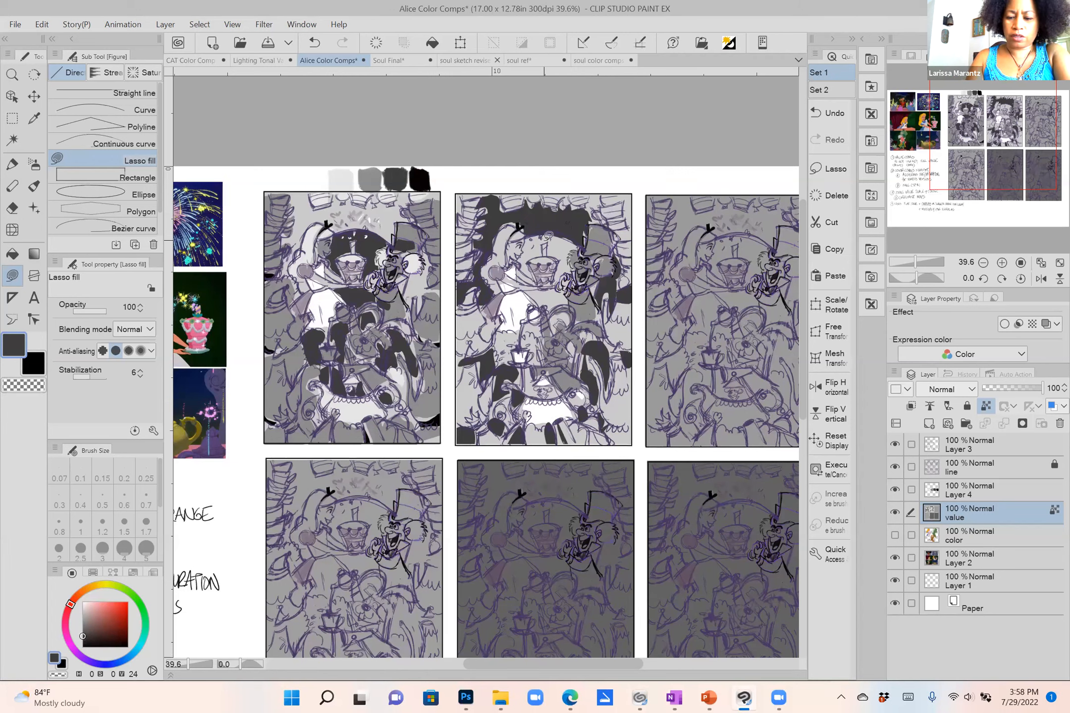
alt+click(378, 171)
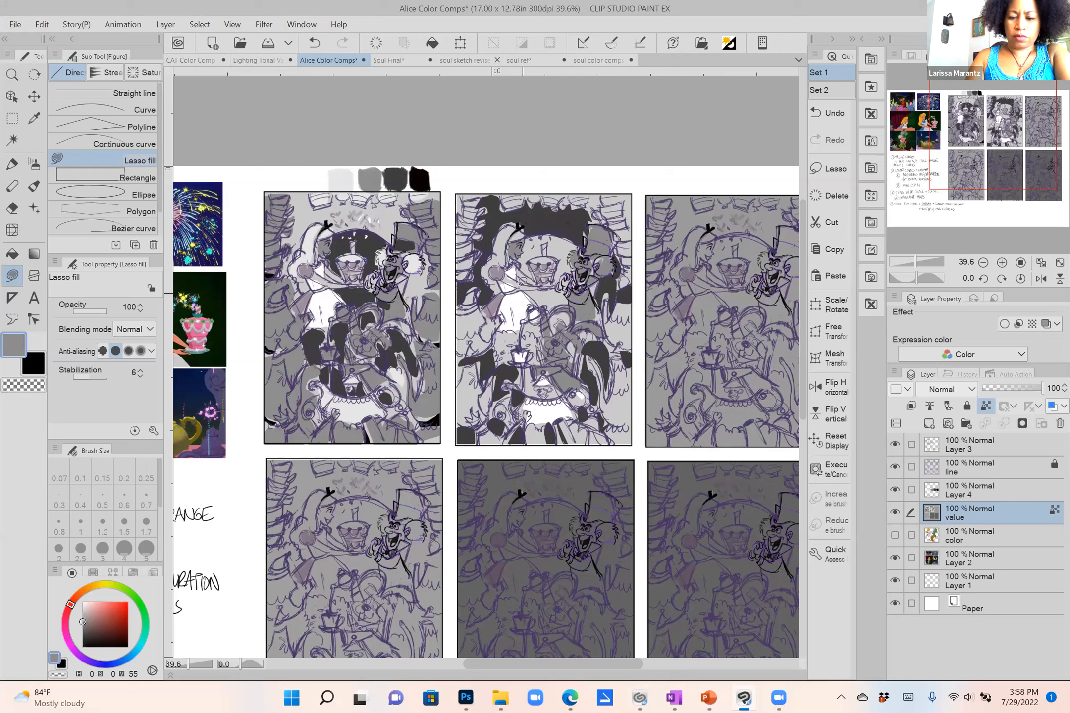
drag(519, 274, 522, 268)
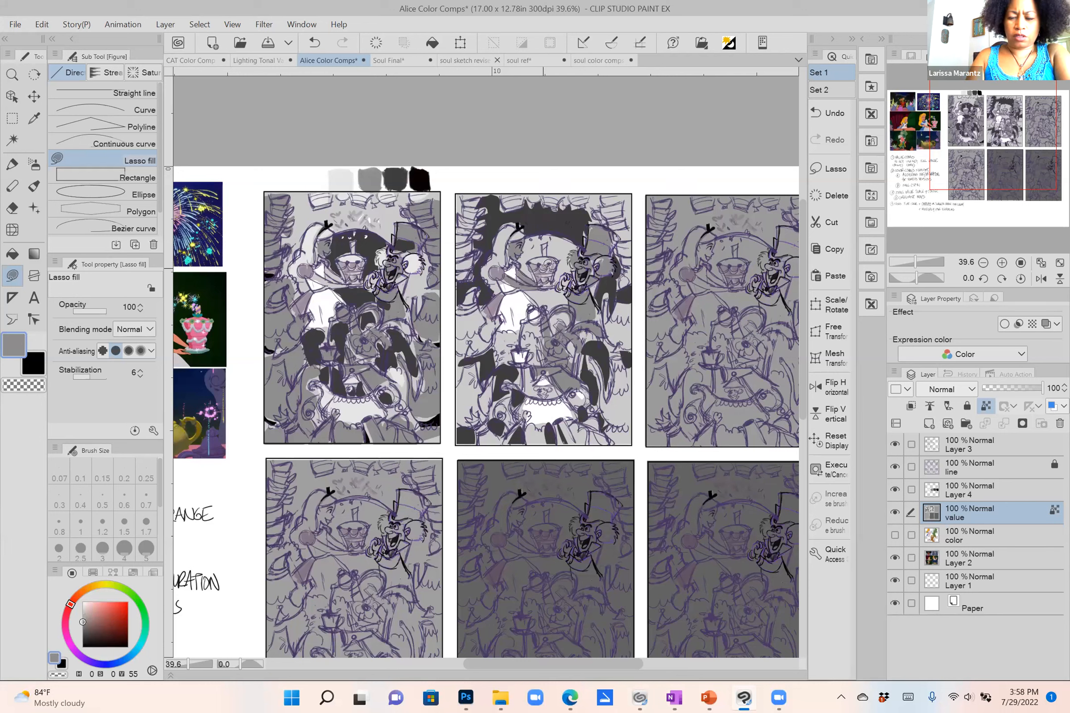
Sample the light gray swatch and fill the small shapes above the arch and the Mad Hatter's hair in the second thumbnail.
alt+click(348, 176)
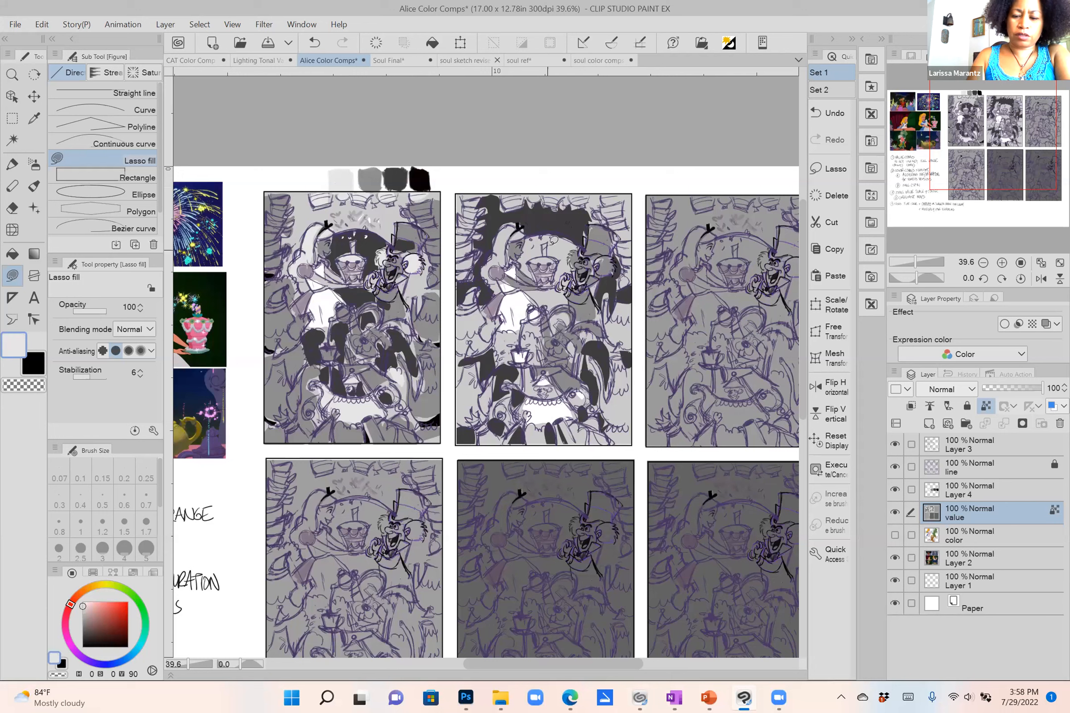
drag(541, 228, 567, 216)
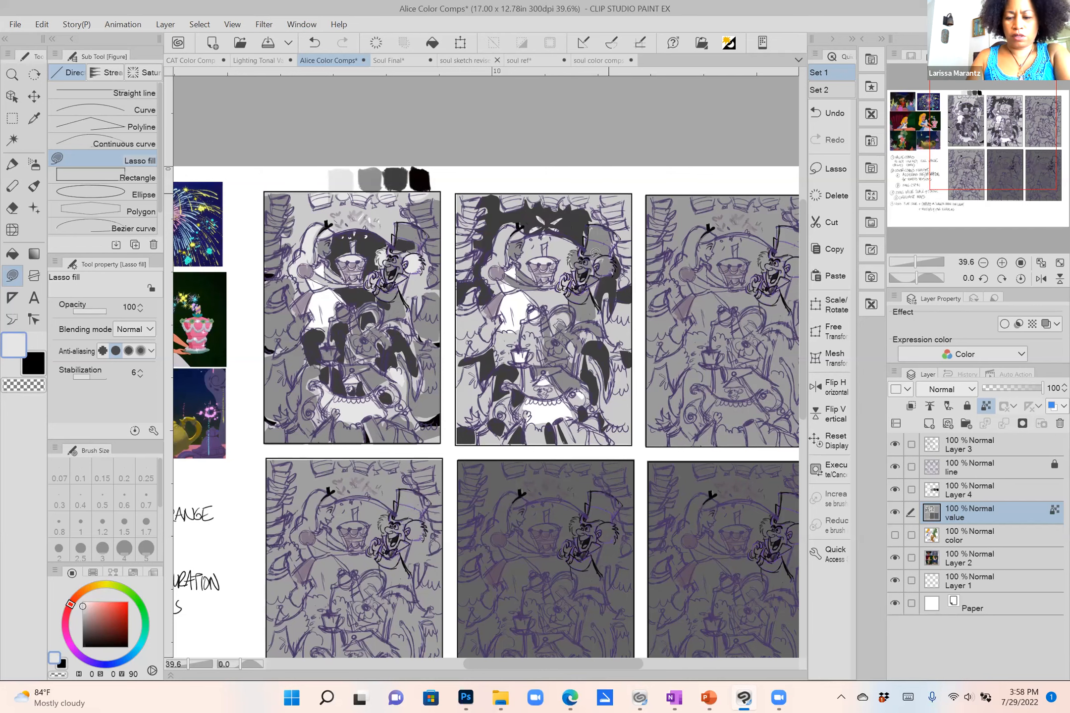
drag(584, 254, 615, 255)
Fill the candle, the Mad Hatter's hair, Alice's apron and the ruffled cloth in the third thumbnail with light gray.
scroll(615, 256, down, 1)
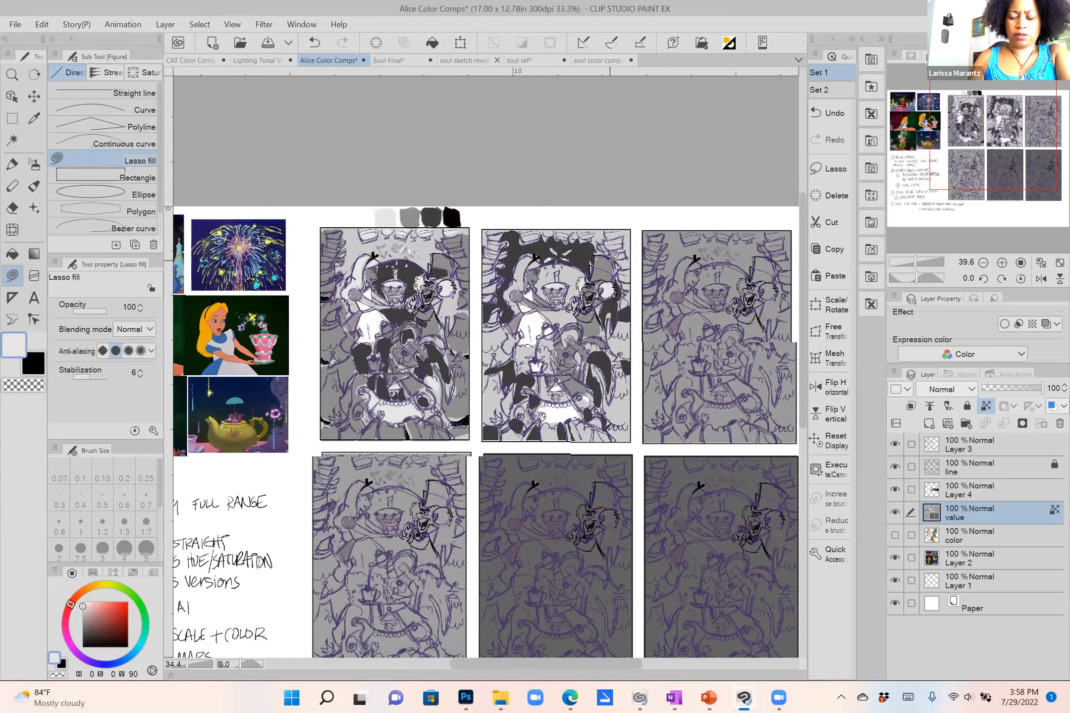
scroll(615, 256, right, 2)
scroll(615, 256, down, 1)
scroll(614, 256, right, 1)
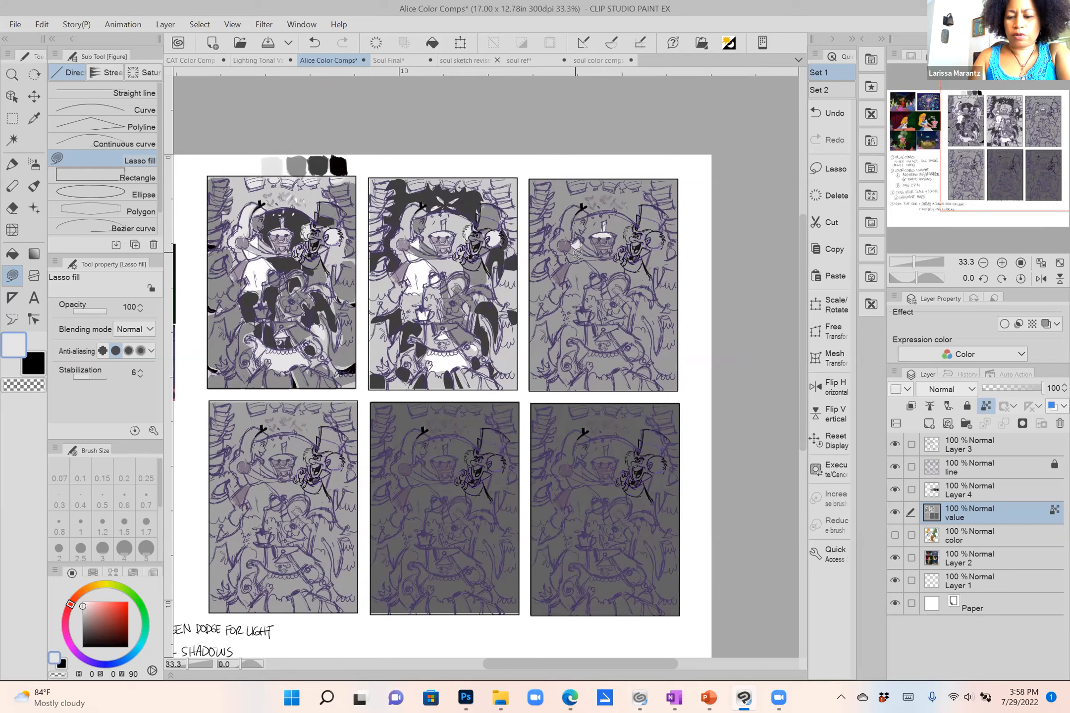
drag(587, 288, 590, 259)
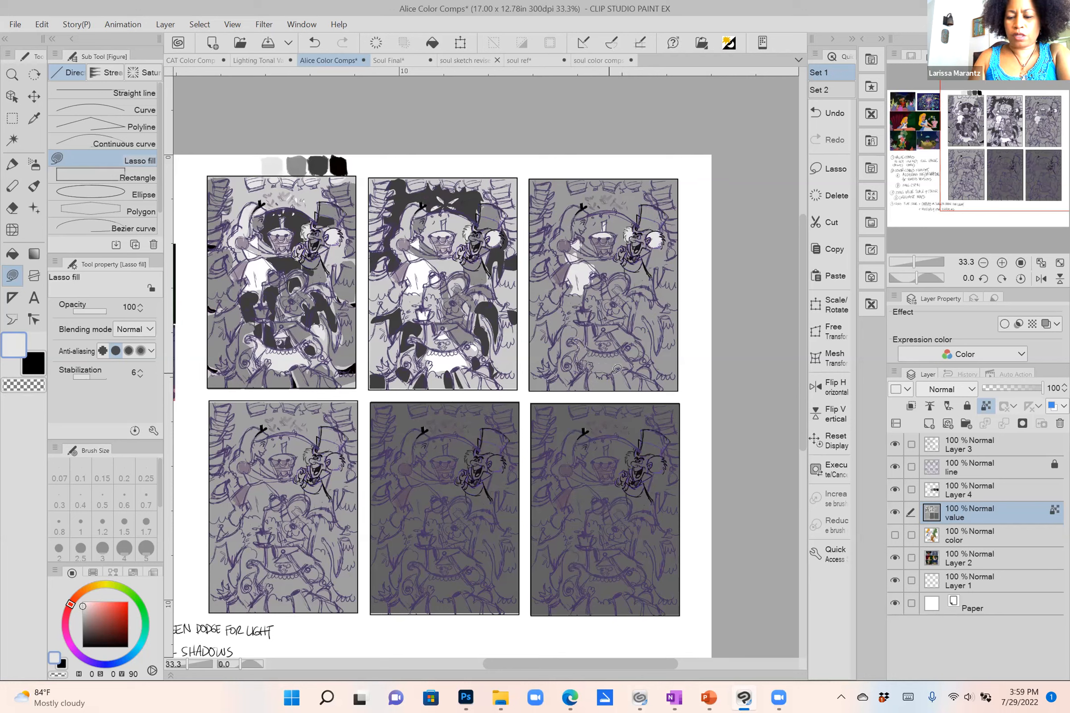
mouse_move(633, 364)
mouse_down()
mouse_move(638, 338)
mouse_move(610, 349)
mouse_up()
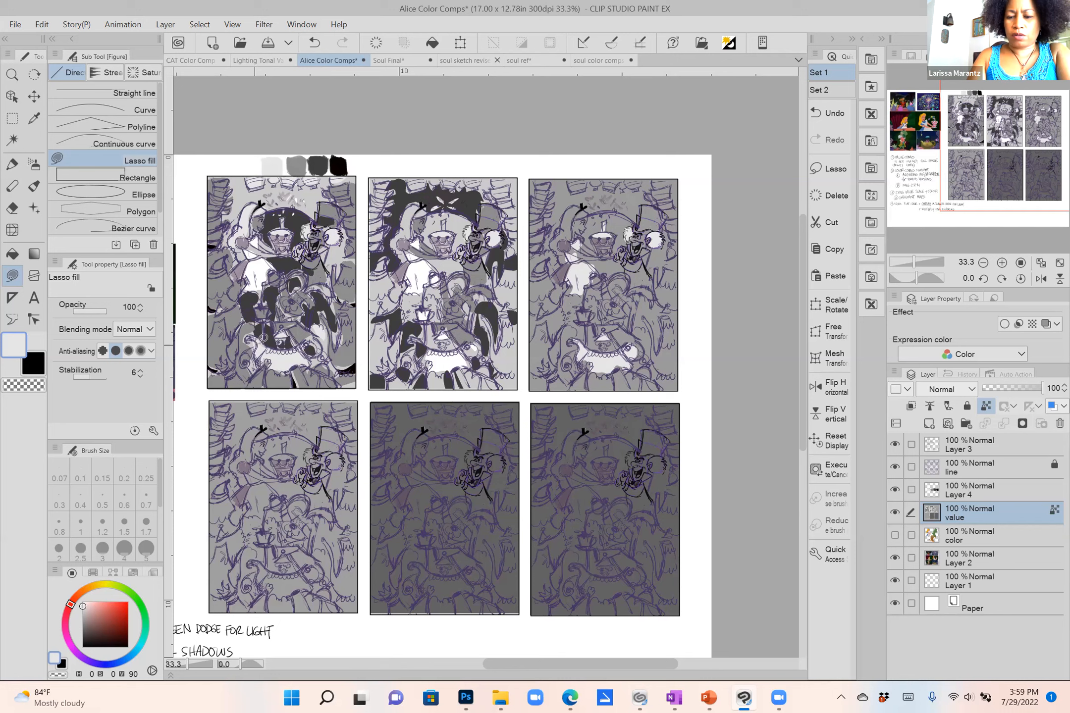
Sample the black swatch and fill the background above the arch and behind Alice in the third thumbnail.
alt+click(342, 166)
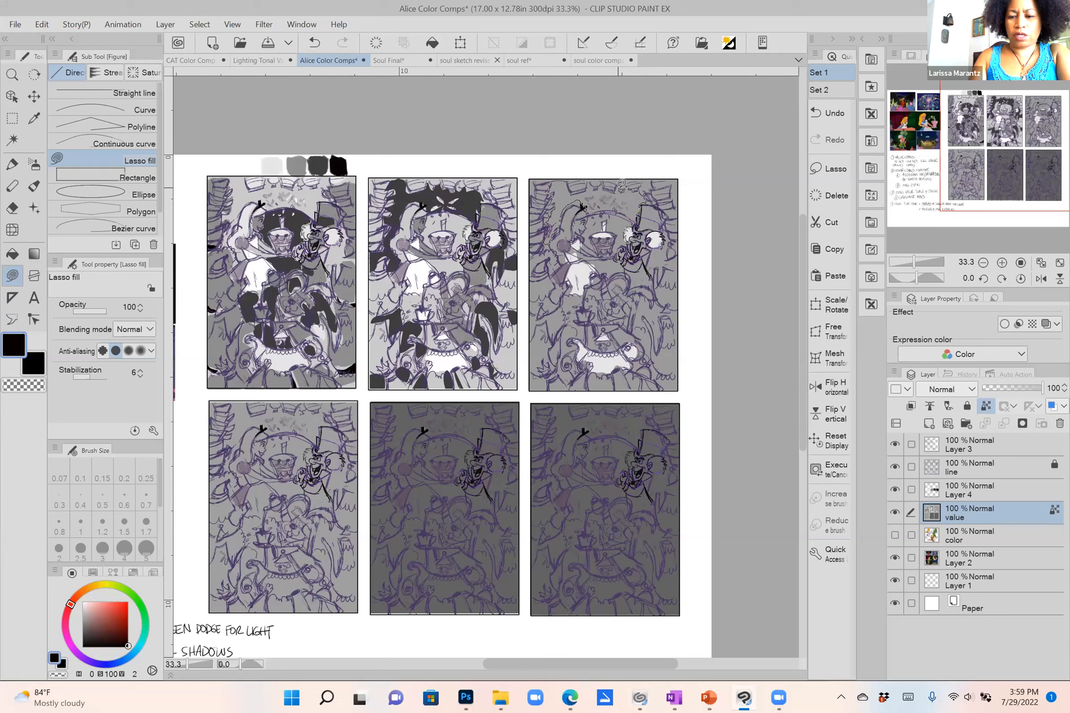
drag(592, 180, 570, 192)
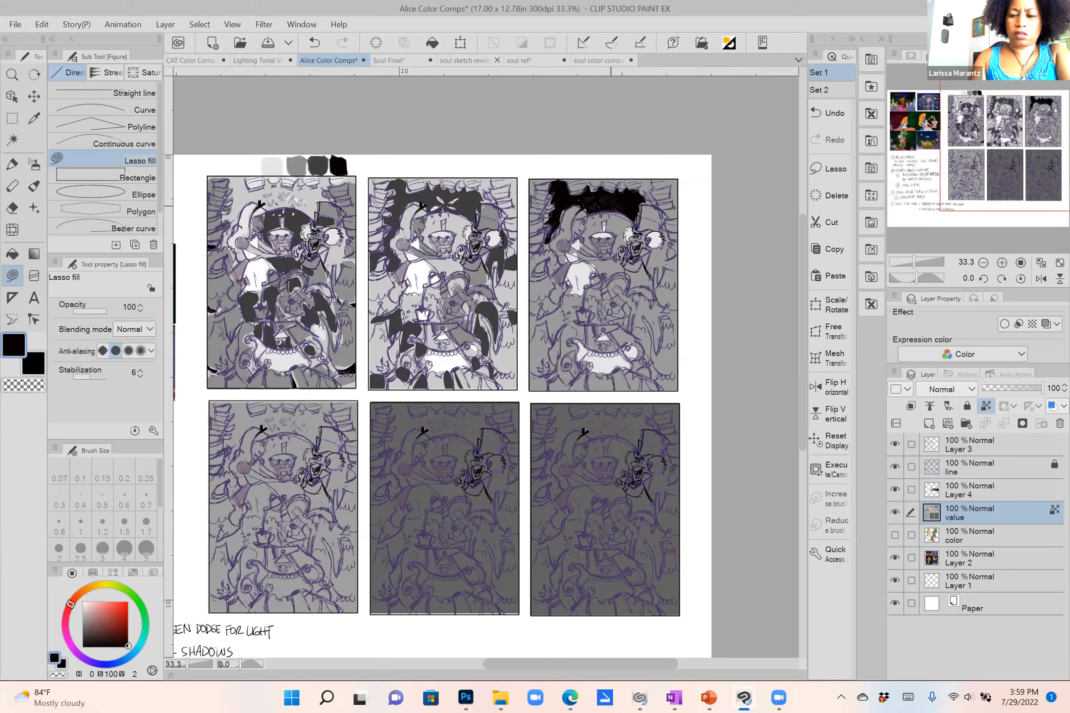
drag(551, 241, 563, 237)
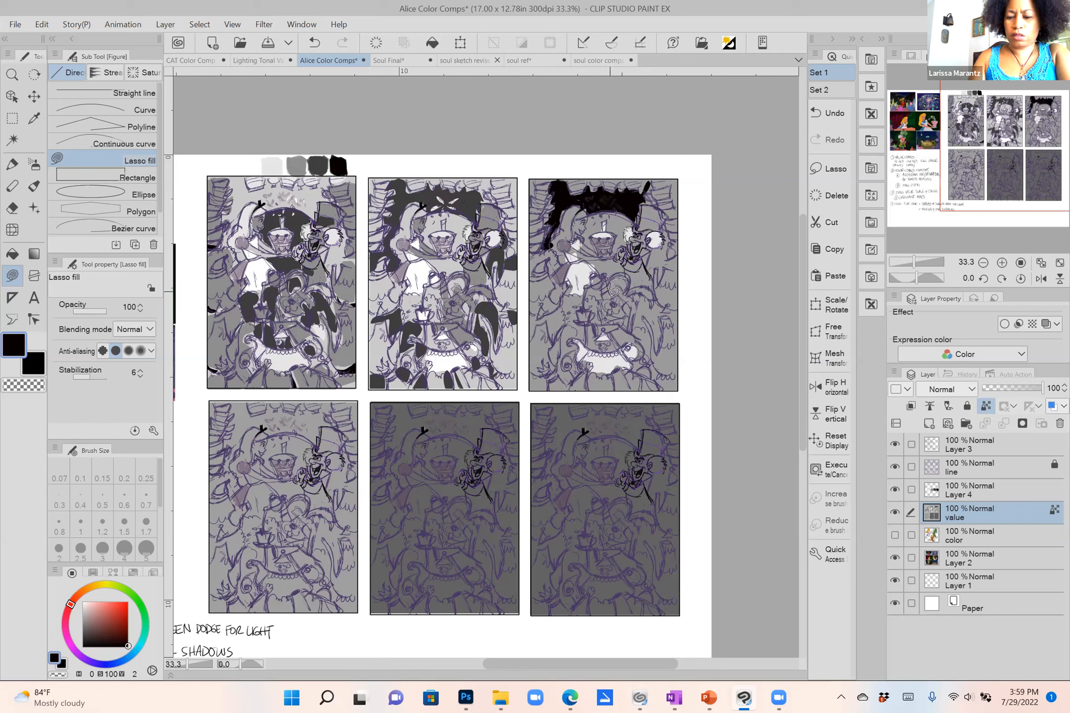
Fill the gaps between the figures, down both sides and along the bottom of the third thumbnail with black.
mouse_move(628, 272)
mouse_down()
mouse_move(649, 294)
mouse_move(629, 309)
mouse_move(632, 301)
mouse_move(605, 286)
mouse_up()
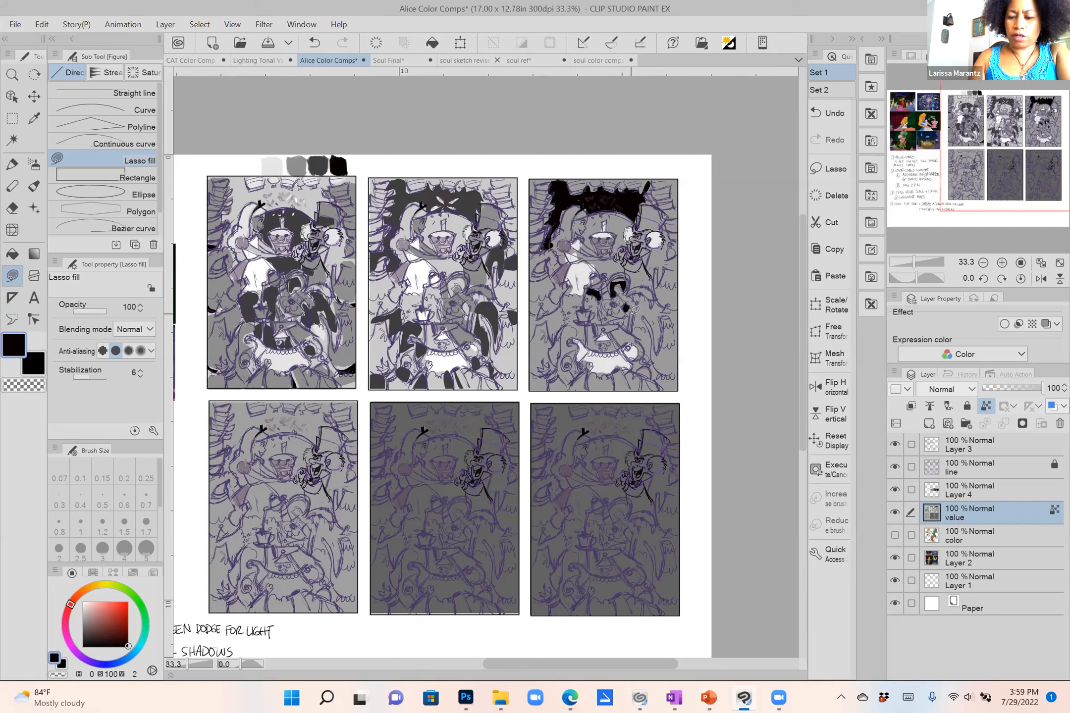
mouse_move(652, 331)
mouse_down()
mouse_move(644, 316)
mouse_move(658, 339)
mouse_move(661, 303)
mouse_move(643, 292)
mouse_up()
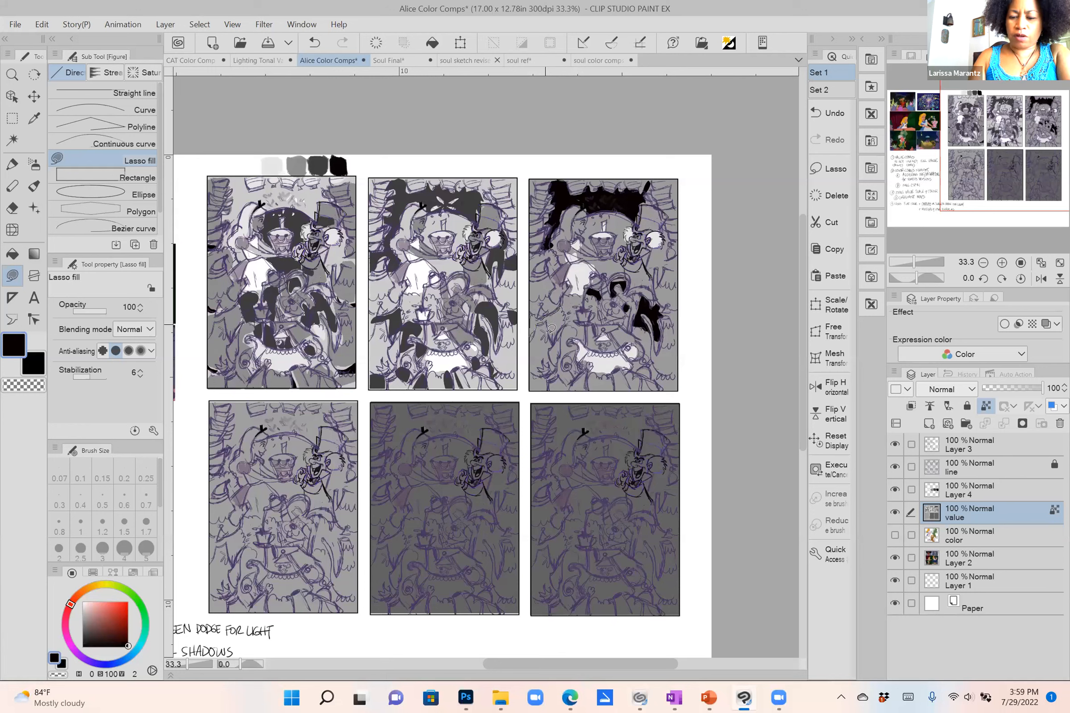
drag(564, 307, 564, 323)
mouse_move(530, 379)
mouse_down()
mouse_move(547, 389)
mouse_move(529, 392)
mouse_move(573, 369)
mouse_move(570, 382)
mouse_move(560, 379)
mouse_move(571, 350)
mouse_up()
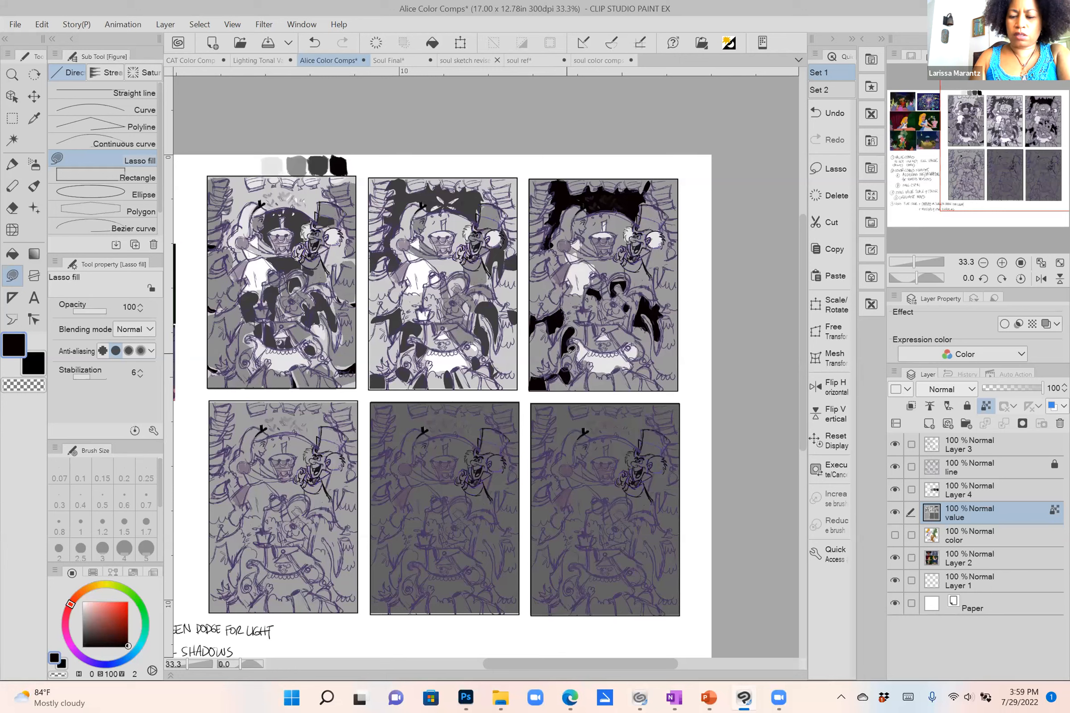
drag(657, 375, 611, 375)
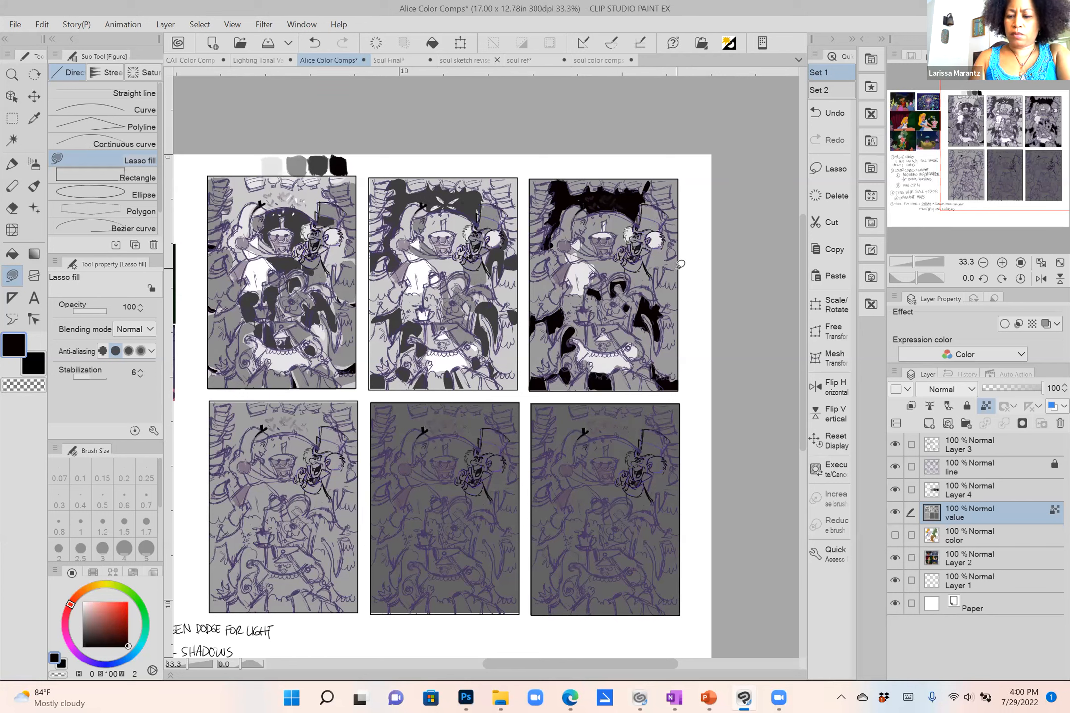
mouse_move(658, 246)
mouse_down()
mouse_move(683, 250)
mouse_move(680, 264)
mouse_up()
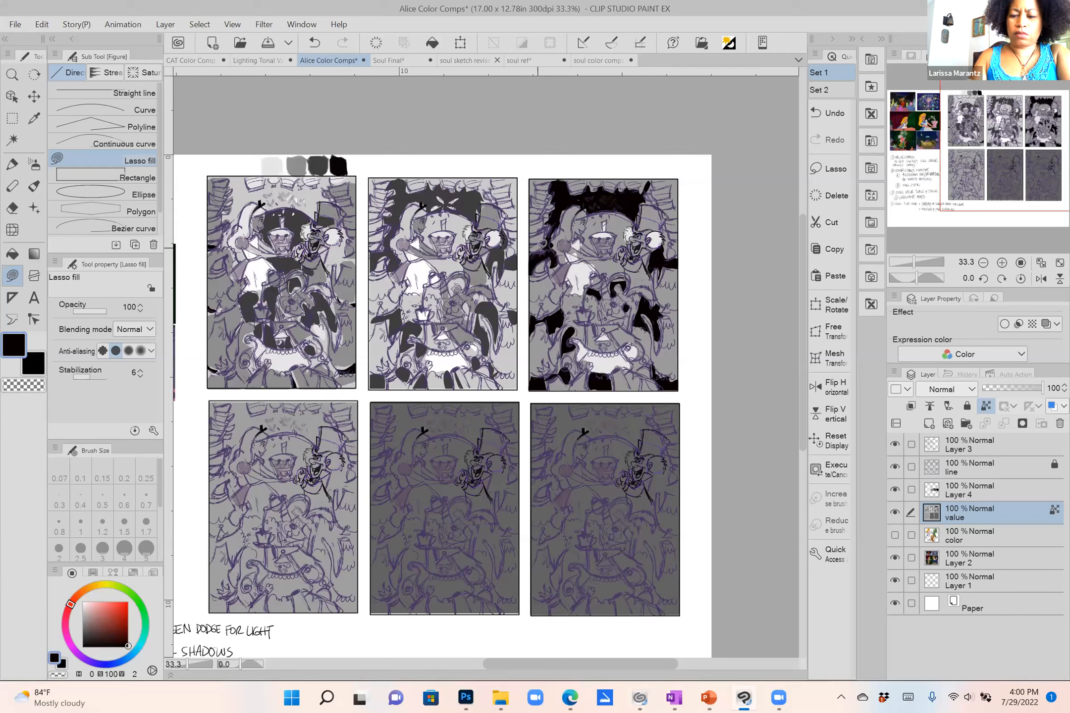
Sample the light gray swatch and fill Alice's hair in the third thumbnail.
alt+click(305, 161)
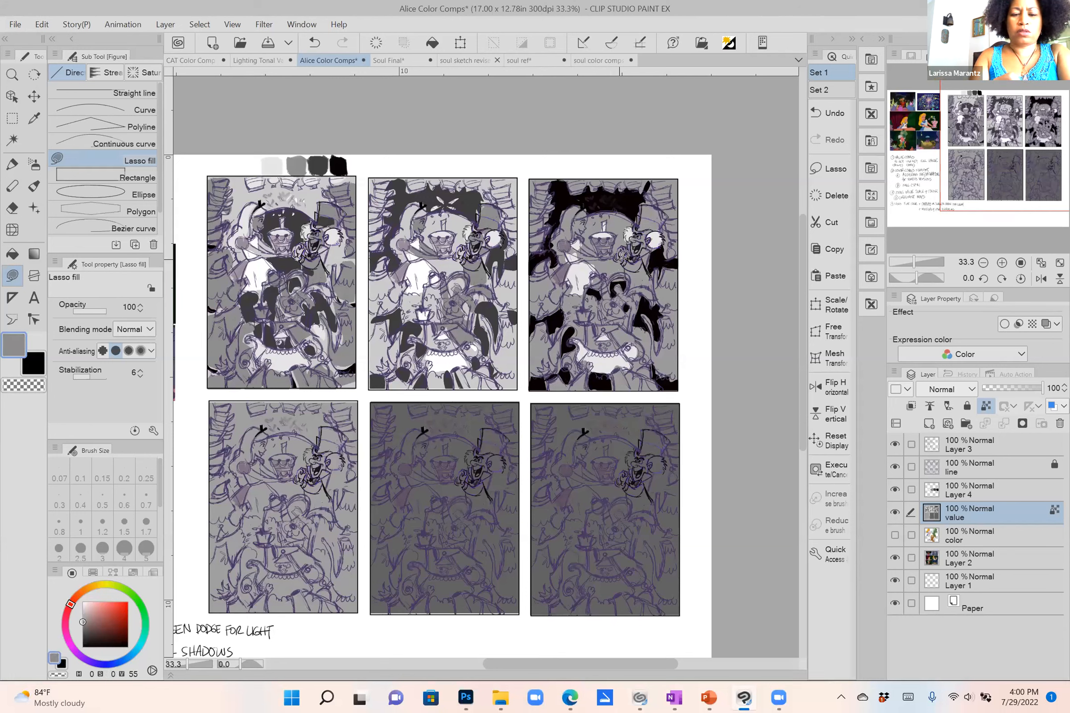
alt+click(279, 160)
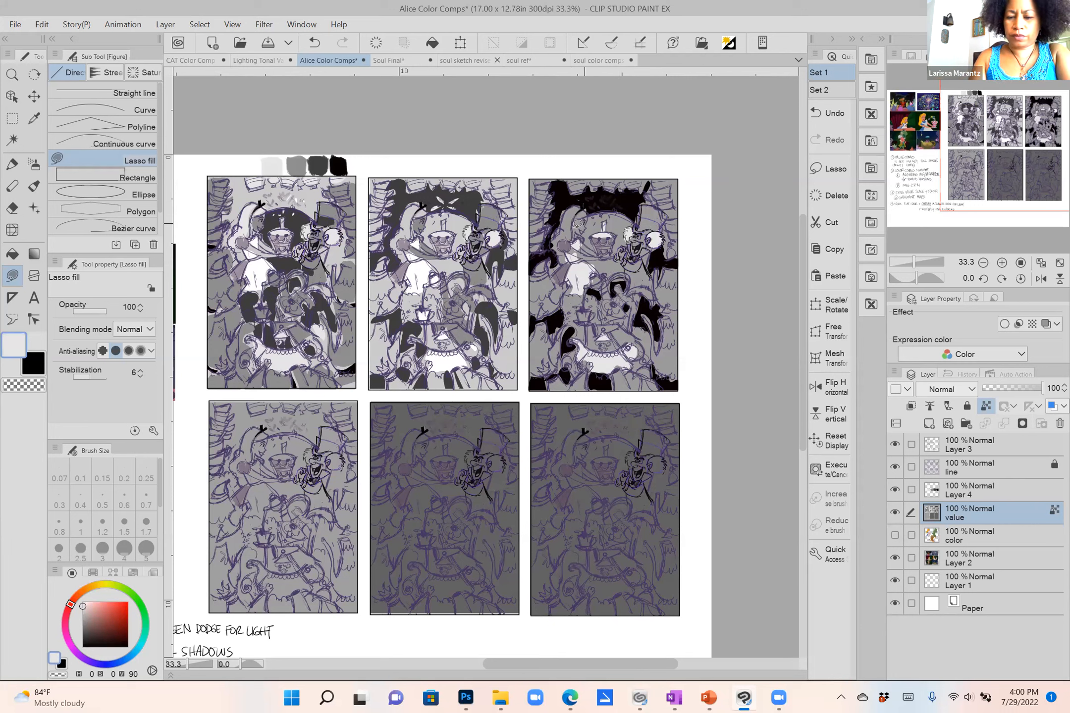
drag(554, 242, 580, 210)
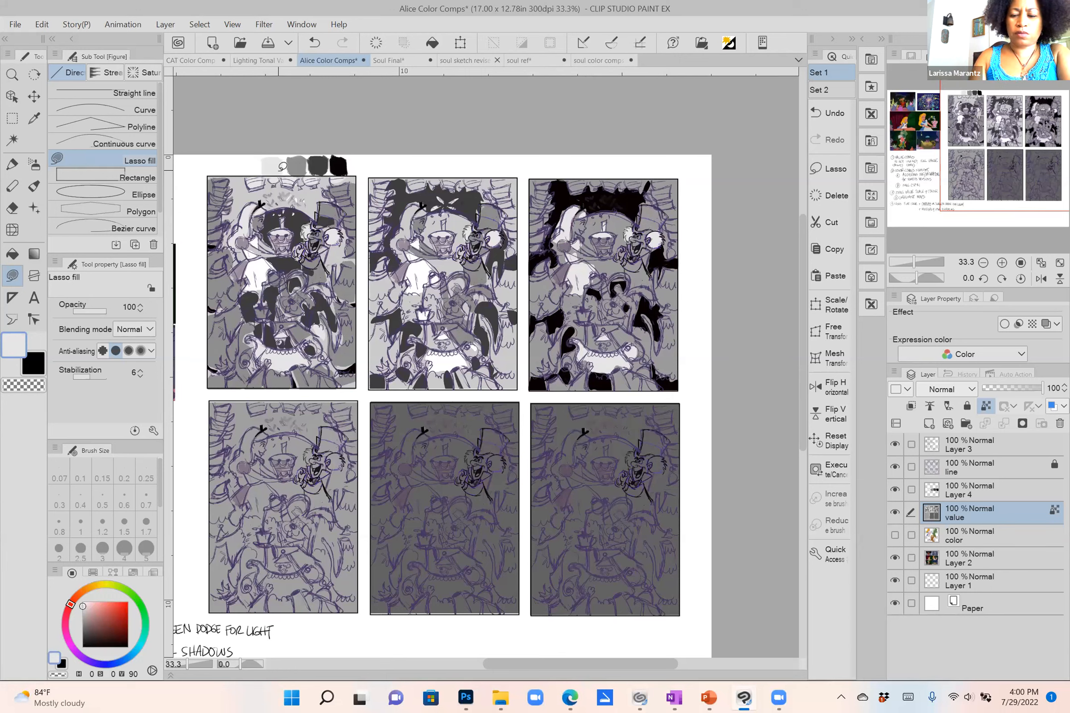
Fill the Mad Hatter's hat and coat with dark gray in the third thumbnail and touch up the central figure with dark and mid gray.
alt+click(307, 162)
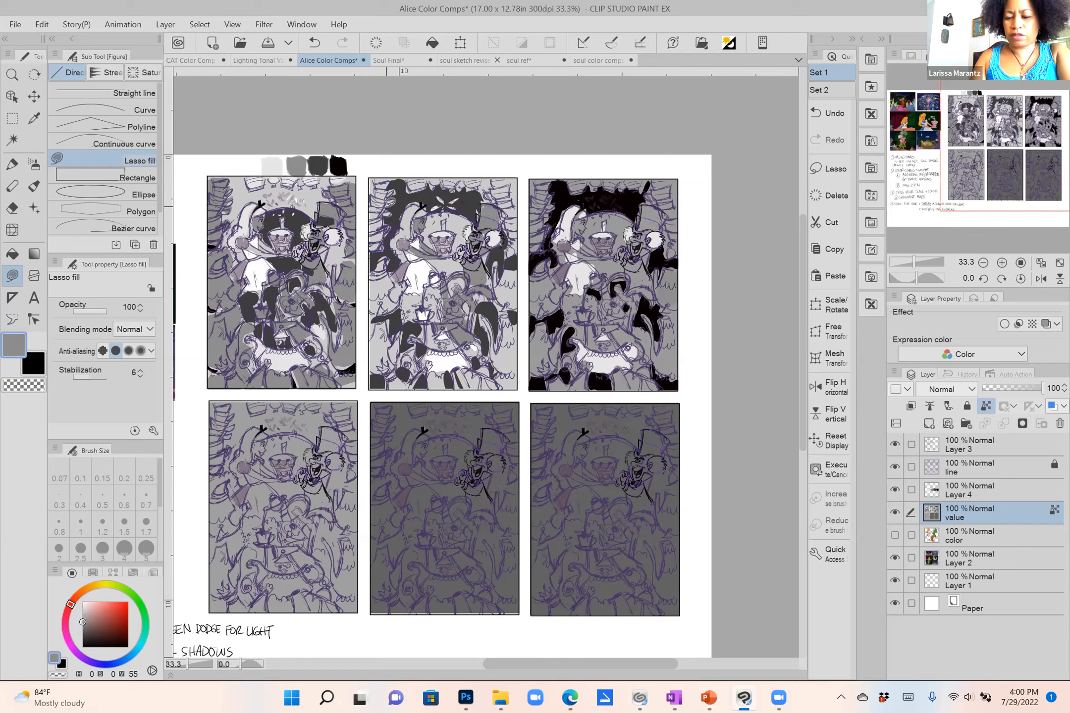
alt+click(319, 165)
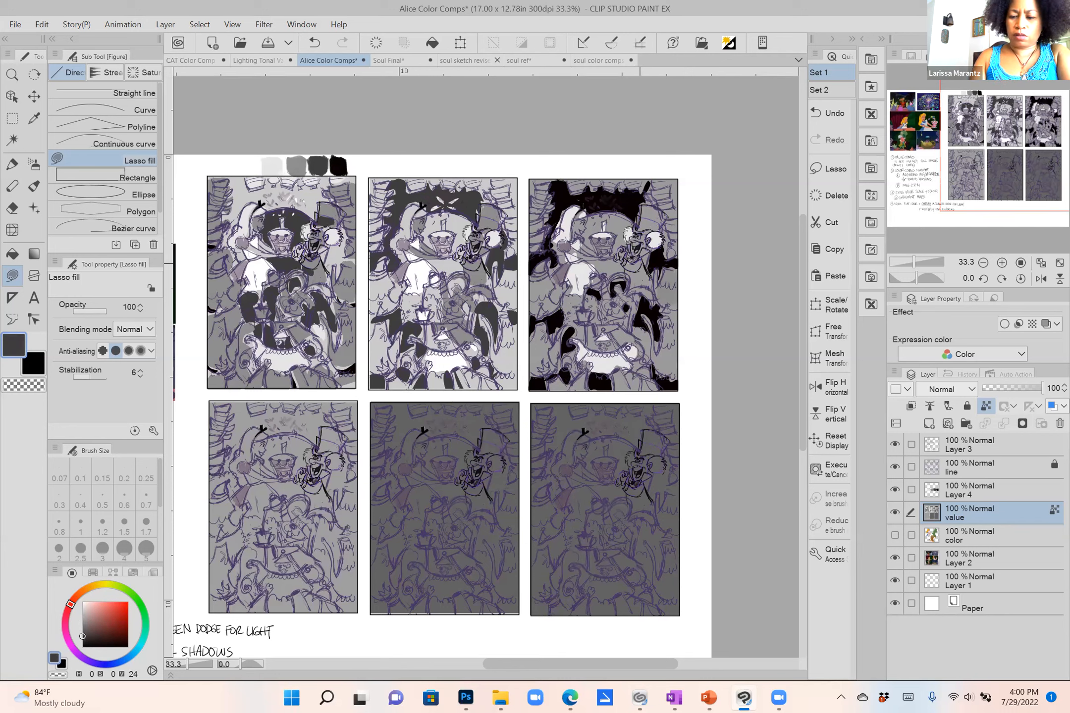
mouse_move(653, 282)
mouse_down()
mouse_move(633, 258)
mouse_move(648, 206)
mouse_move(667, 216)
mouse_up()
mouse_move(613, 310)
mouse_down()
mouse_move(624, 331)
mouse_move(623, 315)
mouse_move(598, 319)
mouse_move(600, 328)
mouse_move(621, 321)
mouse_move(615, 329)
mouse_move(631, 337)
mouse_move(636, 301)
mouse_move(626, 293)
mouse_move(650, 282)
mouse_move(632, 293)
mouse_move(638, 316)
mouse_move(624, 338)
mouse_move(608, 313)
mouse_move(624, 333)
mouse_move(625, 302)
mouse_up()
alt+click(308, 164)
mouse_move(632, 301)
mouse_down()
mouse_move(620, 291)
mouse_move(634, 306)
mouse_up()
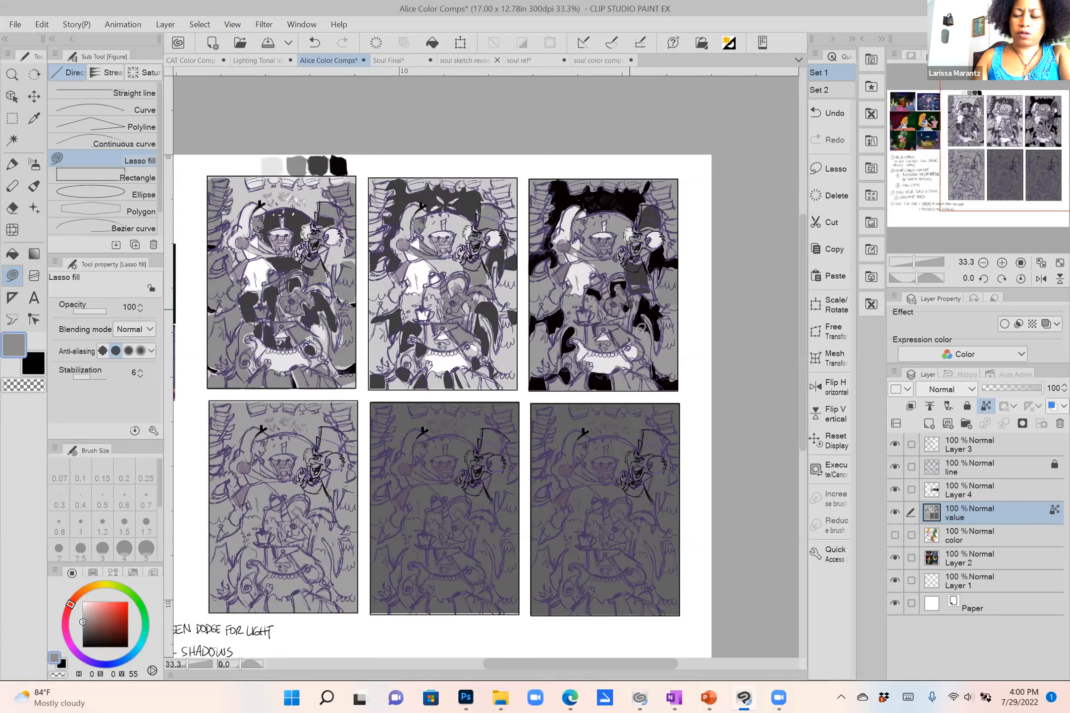
Sample white and fill the candle and cake top, Alice's collar and apron, the Mad Hatter's hair and the ruffled cloth in the bottom-row middle thumbnail.
scroll(641, 328, down, 3)
scroll(641, 328, left, 1)
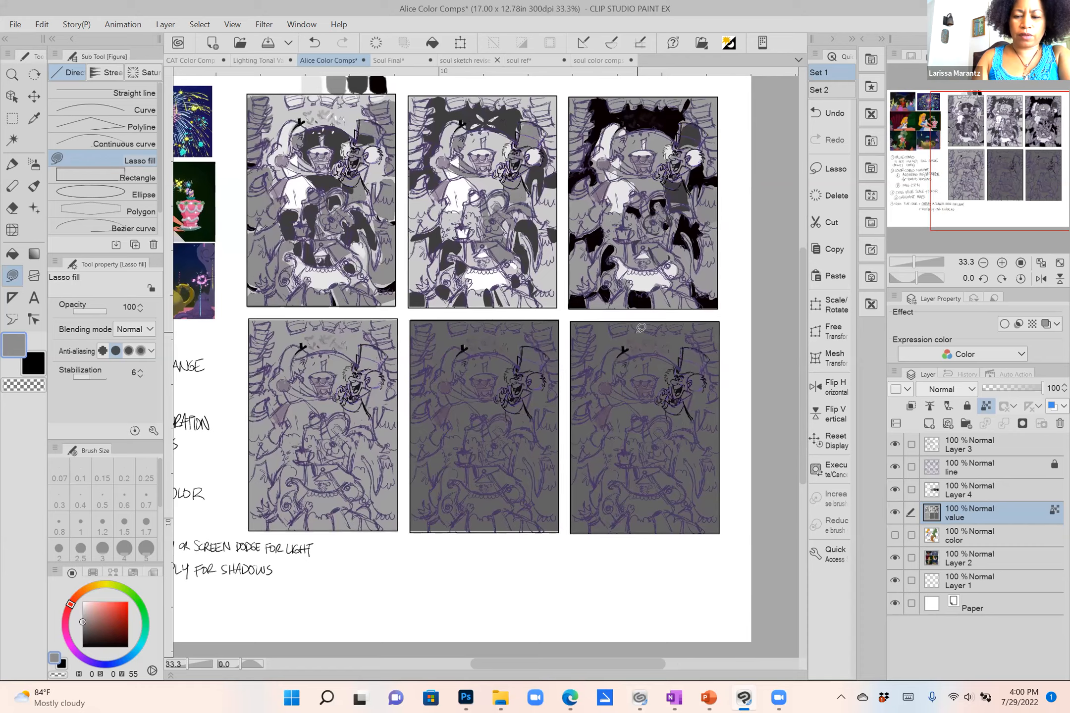
scroll(641, 328, up, 2)
scroll(641, 328, down, 2)
scroll(641, 328, left, 1)
scroll(641, 328, right, 3)
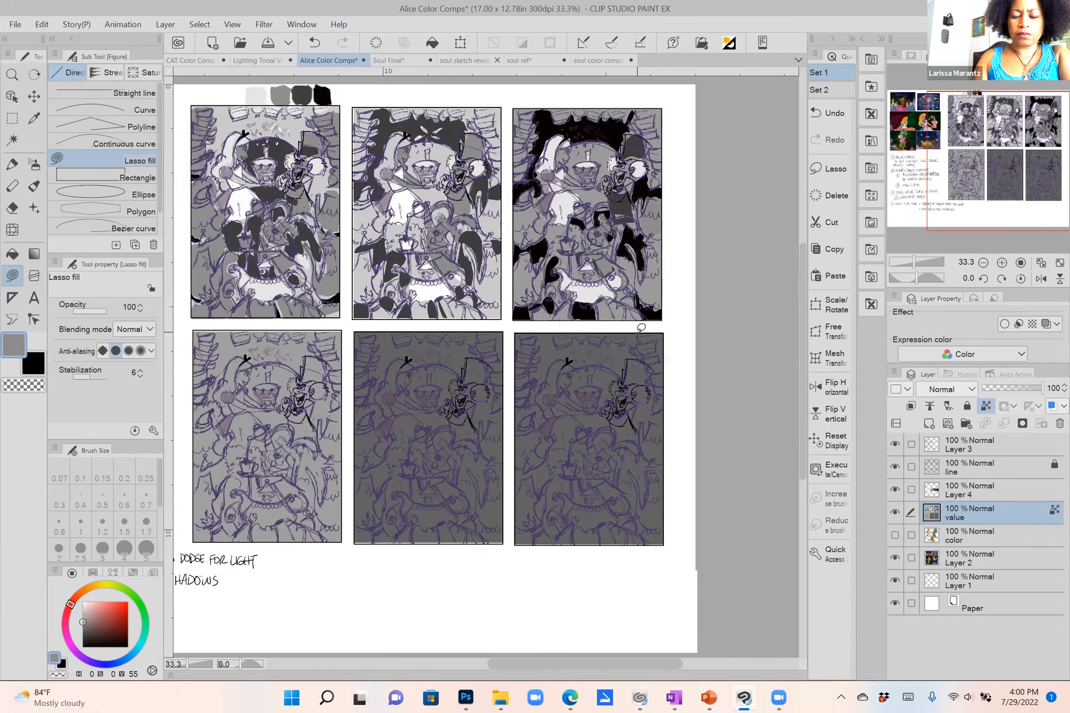
scroll(641, 328, left, 1)
scroll(641, 328, up, 2)
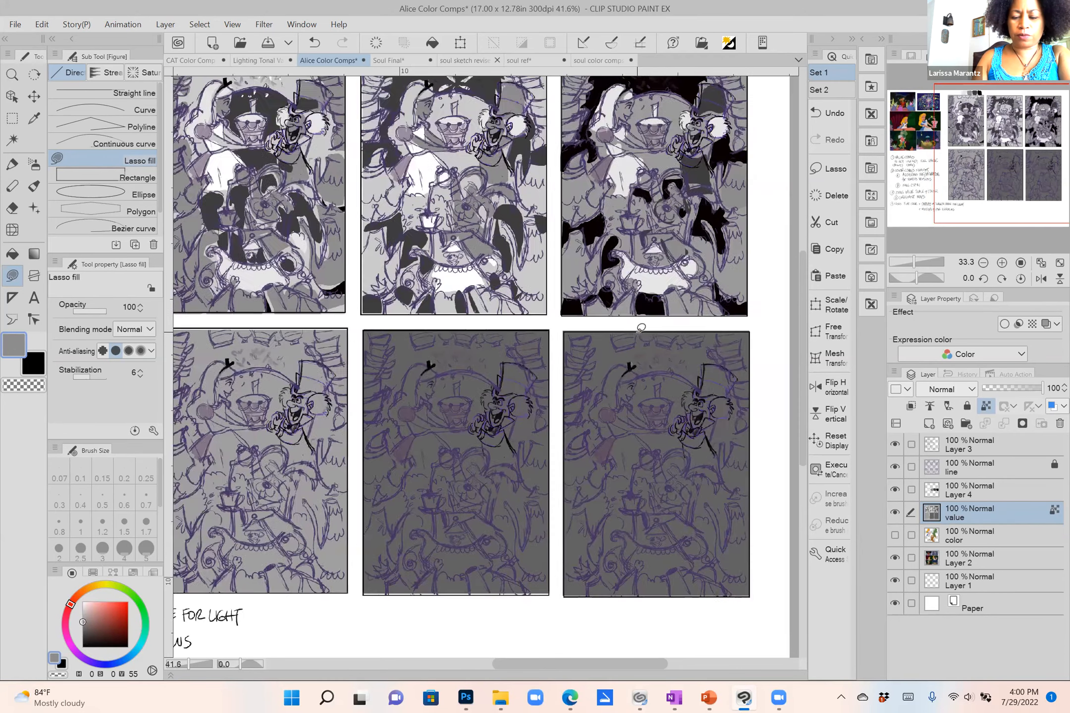
scroll(641, 328, left, 1)
scroll(642, 328, right, 1)
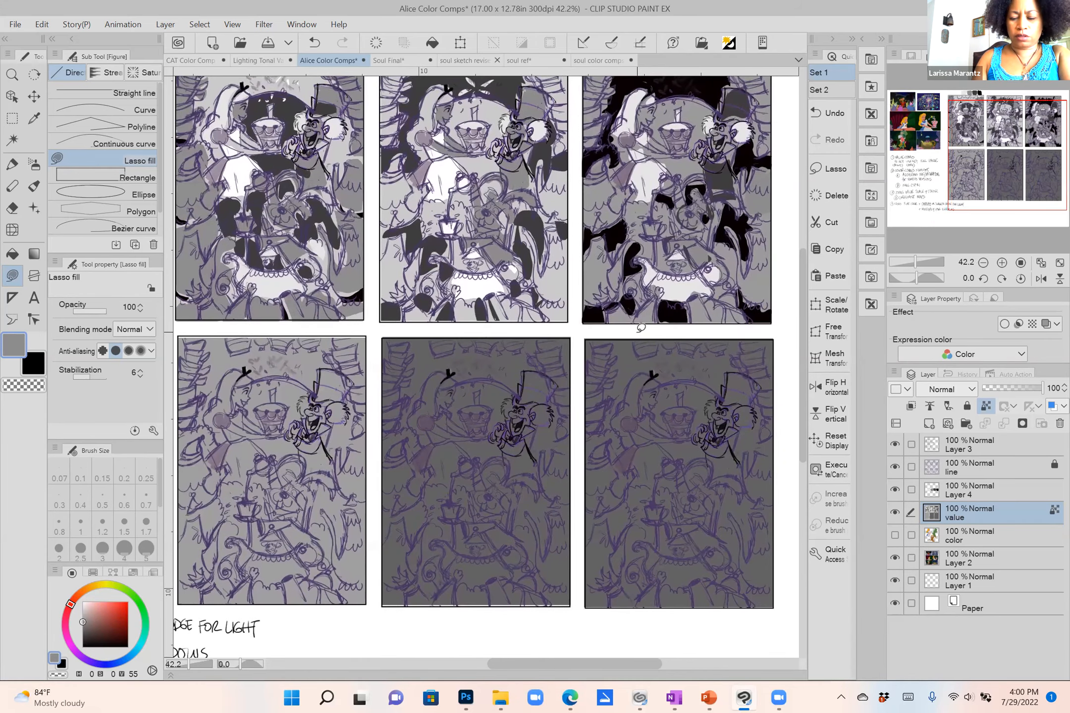
scroll(641, 328, down, 2)
scroll(641, 328, up, 1)
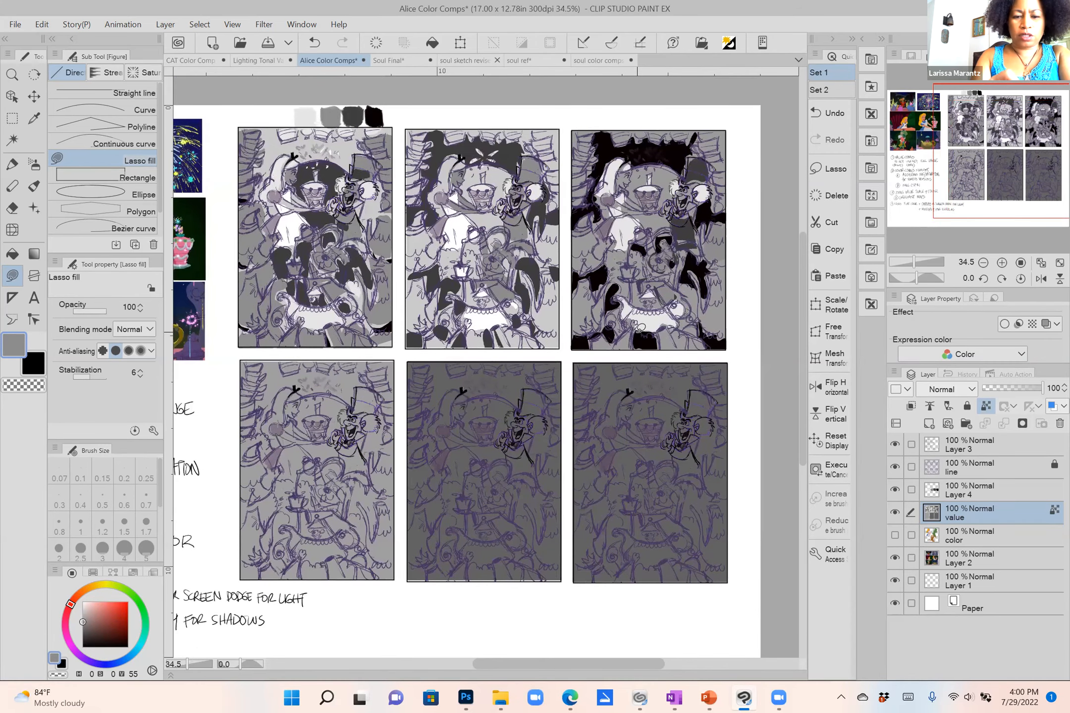
alt+click(284, 118)
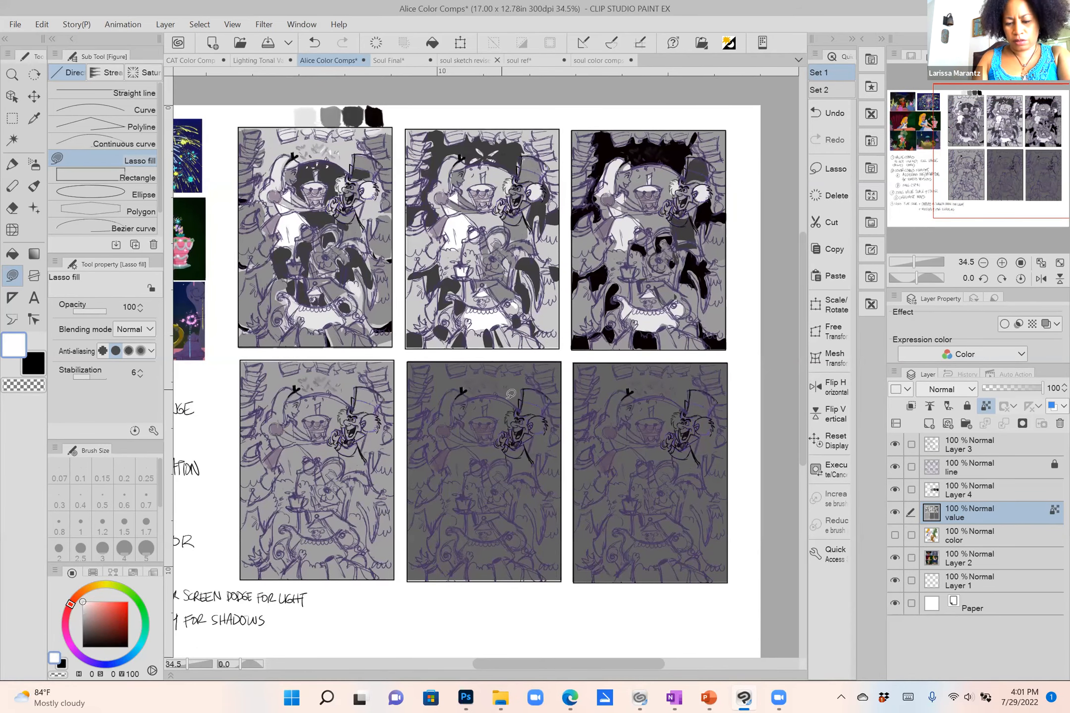
mouse_move(495, 414)
mouse_down()
mouse_move(446, 440)
mouse_move(458, 446)
mouse_move(447, 478)
mouse_move(475, 467)
mouse_move(464, 441)
mouse_move(455, 446)
mouse_up()
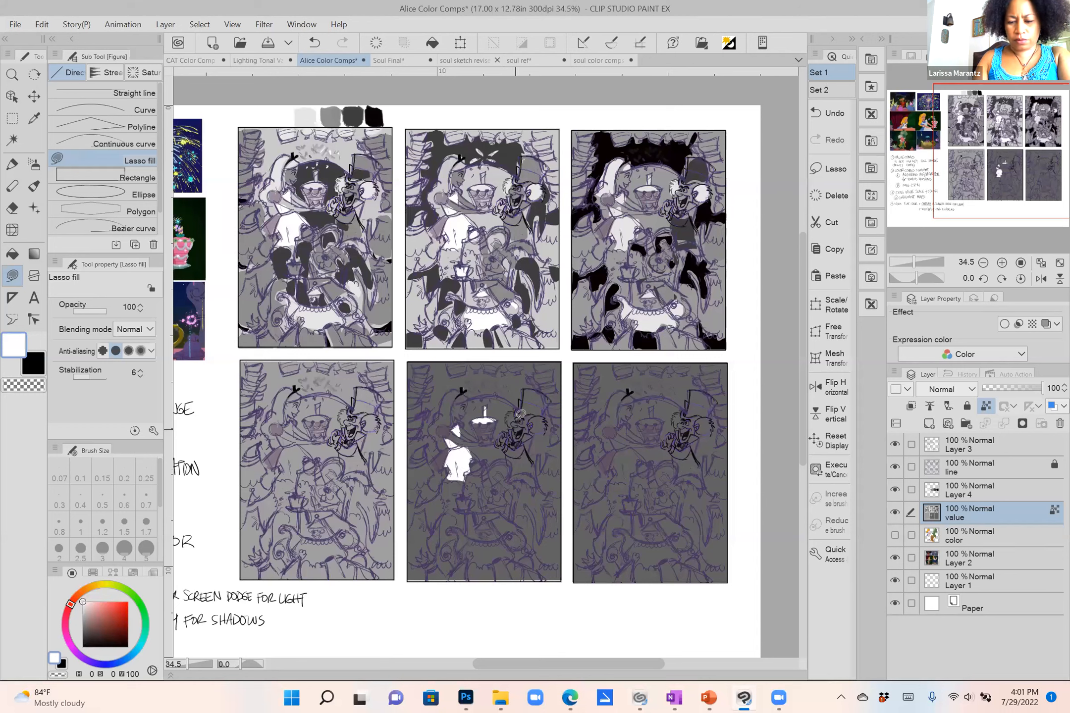
mouse_move(519, 413)
mouse_down()
mouse_move(513, 401)
mouse_move(506, 419)
mouse_move(537, 433)
mouse_move(548, 422)
mouse_up()
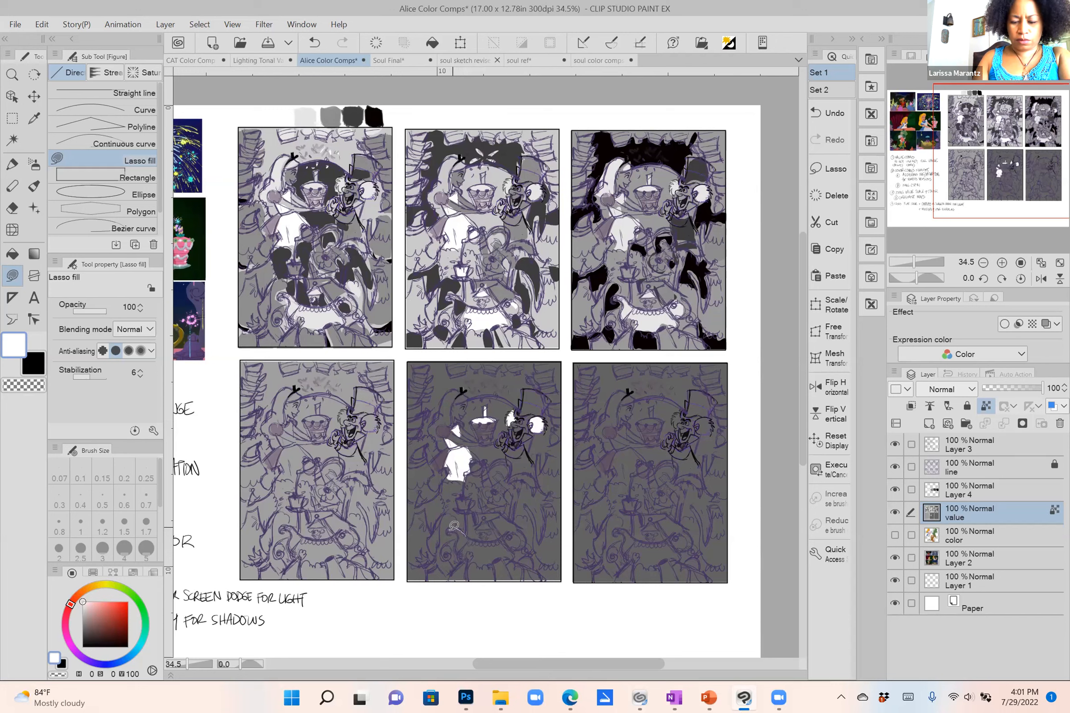
mouse_move(459, 543)
mouse_down()
mouse_move(488, 562)
mouse_move(515, 543)
mouse_move(471, 532)
mouse_move(509, 538)
mouse_move(515, 551)
mouse_move(509, 531)
mouse_move(503, 538)
mouse_up()
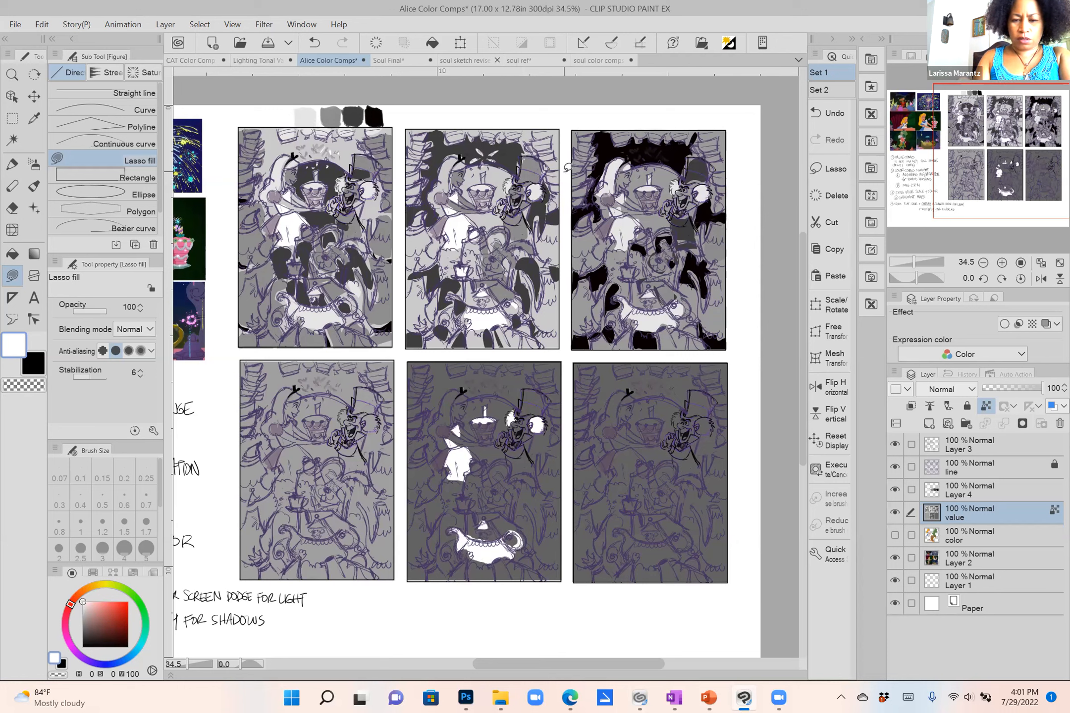
Sample the light gray swatch and fill Alice's hair, the cake, the small teapot and the cup in the bottom-row middle thumbnail.
alt+click(313, 114)
mouse_move(463, 402)
mouse_down()
mouse_move(450, 401)
mouse_move(441, 428)
mouse_move(435, 417)
mouse_move(468, 394)
mouse_up()
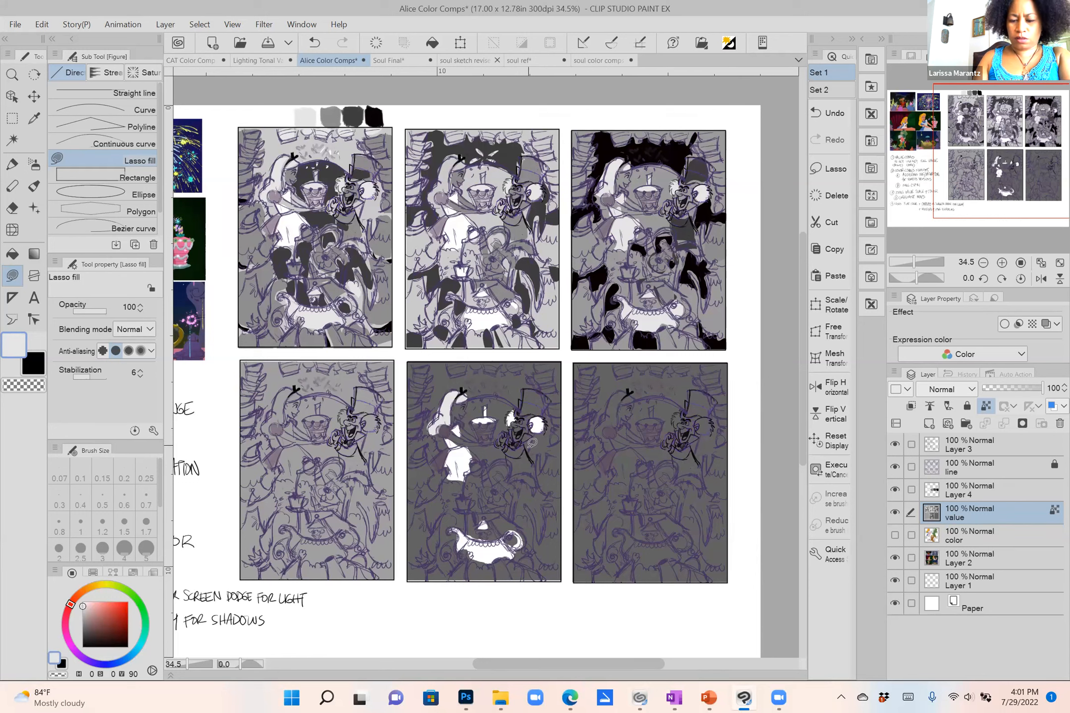
mouse_move(472, 422)
mouse_down()
mouse_move(498, 433)
mouse_move(477, 415)
mouse_up()
mouse_move(473, 495)
mouse_down()
mouse_move(461, 510)
mouse_move(476, 501)
mouse_up()
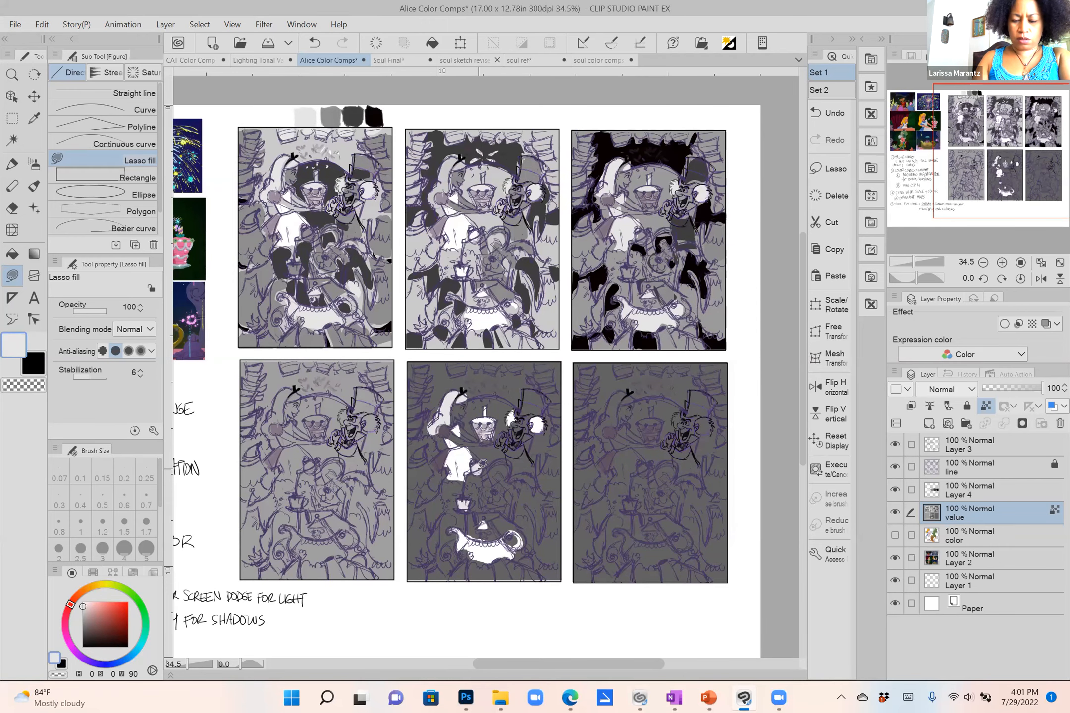
scroll(482, 464, down, 2)
scroll(483, 465, up, 3)
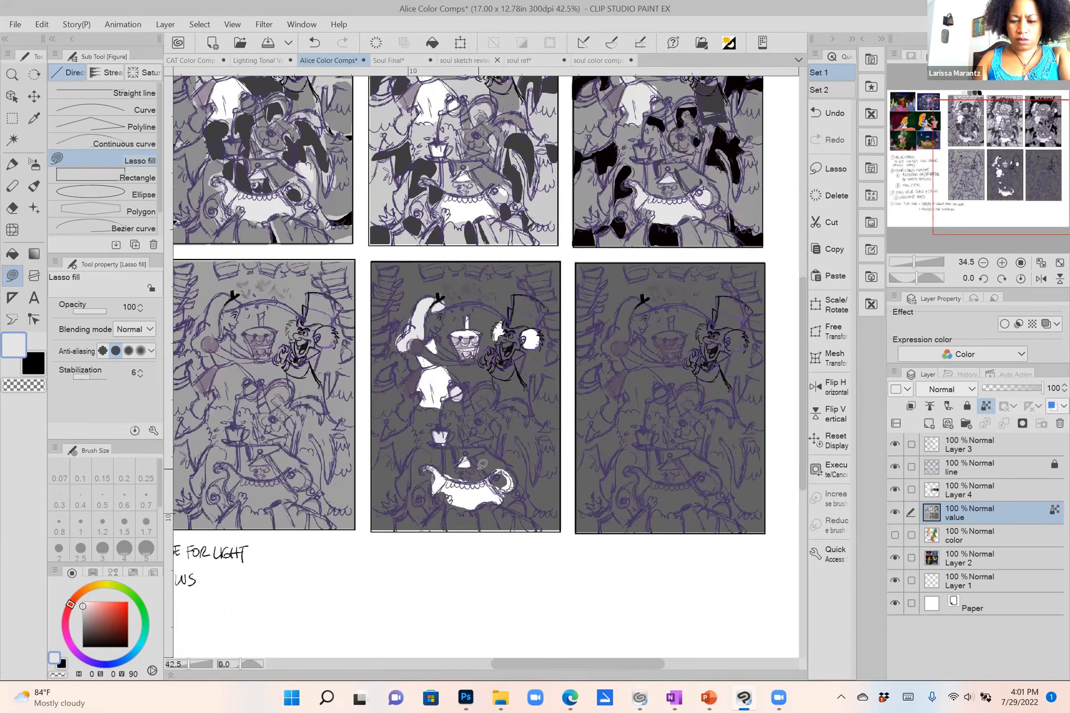
scroll(483, 464, down, 1)
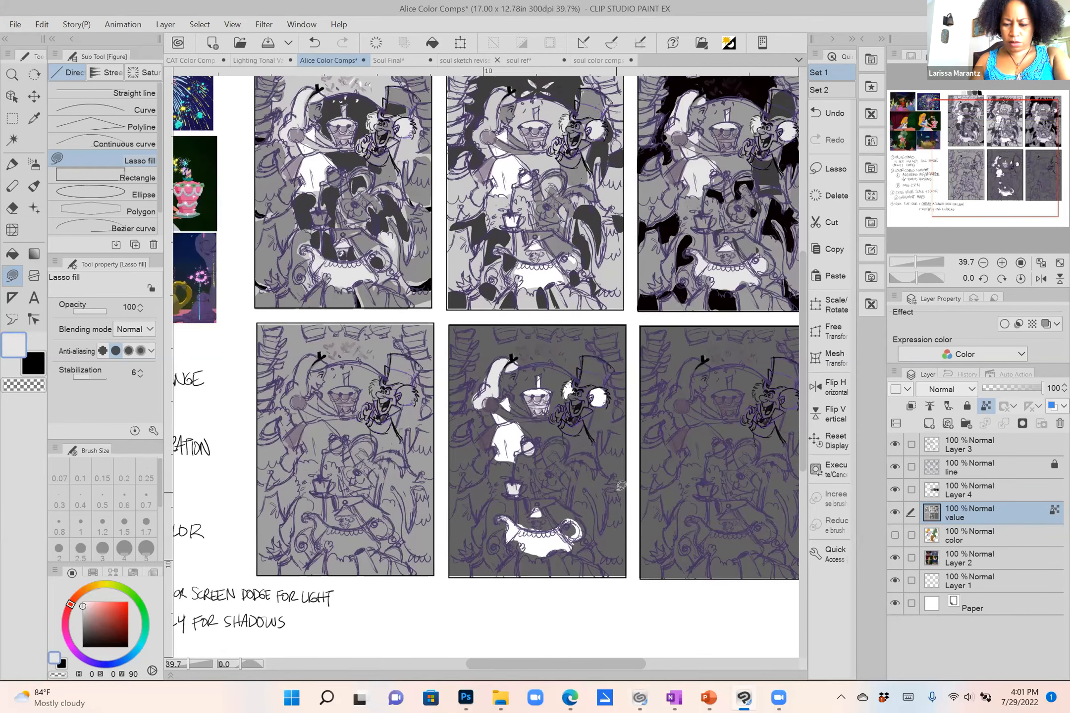
Fill the gaps at the lower sides and along the bottom of the bottom-row middle thumbnail with light gray.
drag(617, 490, 607, 517)
key(ctrl+z)
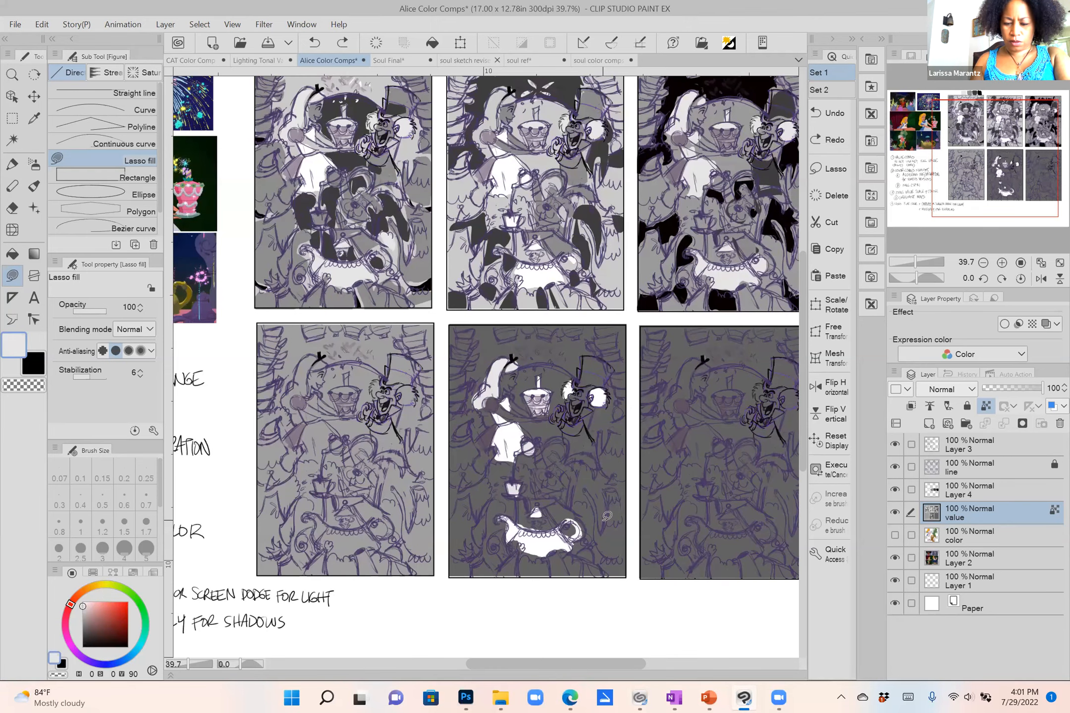
scroll(607, 517, up, 1)
mouse_move(473, 524)
mouse_down()
mouse_move(488, 482)
mouse_move(447, 489)
mouse_move(444, 512)
mouse_move(473, 506)
mouse_up()
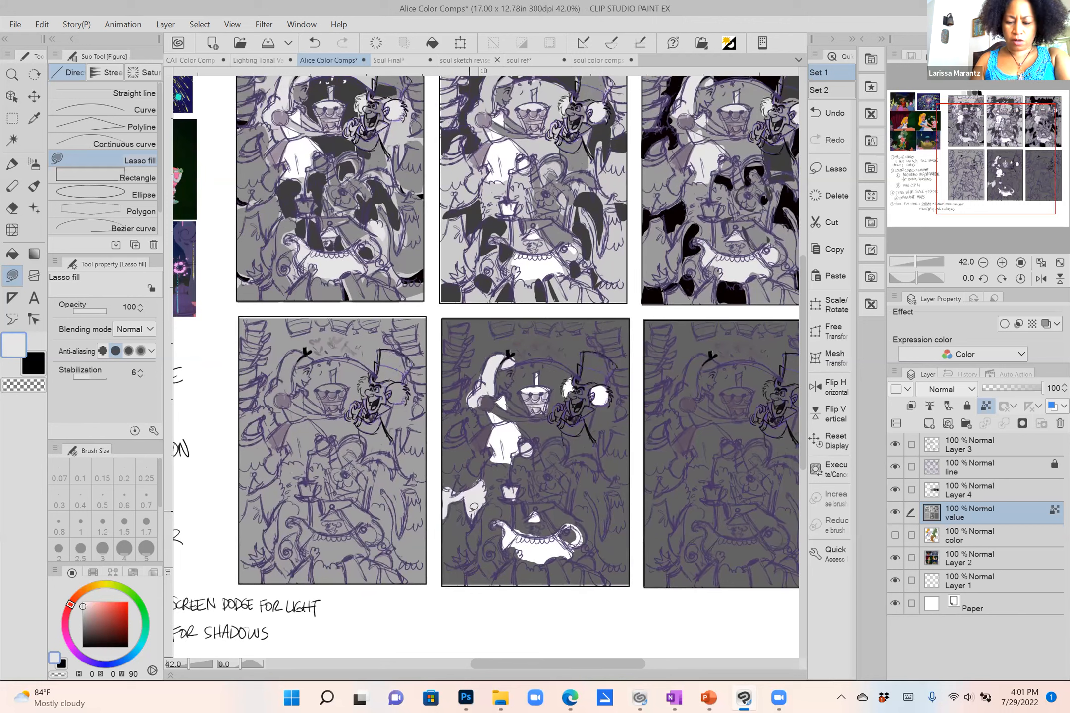
mouse_move(463, 583)
mouse_down()
mouse_move(462, 571)
mouse_move(439, 583)
mouse_move(484, 572)
mouse_move(475, 561)
mouse_move(486, 506)
mouse_move(503, 532)
mouse_move(488, 552)
mouse_move(496, 571)
mouse_move(547, 565)
mouse_move(518, 585)
mouse_up()
mouse_move(610, 585)
mouse_down()
mouse_move(601, 557)
mouse_move(630, 585)
mouse_up()
mouse_move(631, 515)
mouse_down()
mouse_move(615, 491)
mouse_move(604, 532)
mouse_move(592, 493)
mouse_move(576, 505)
mouse_move(587, 468)
mouse_move(635, 498)
mouse_up()
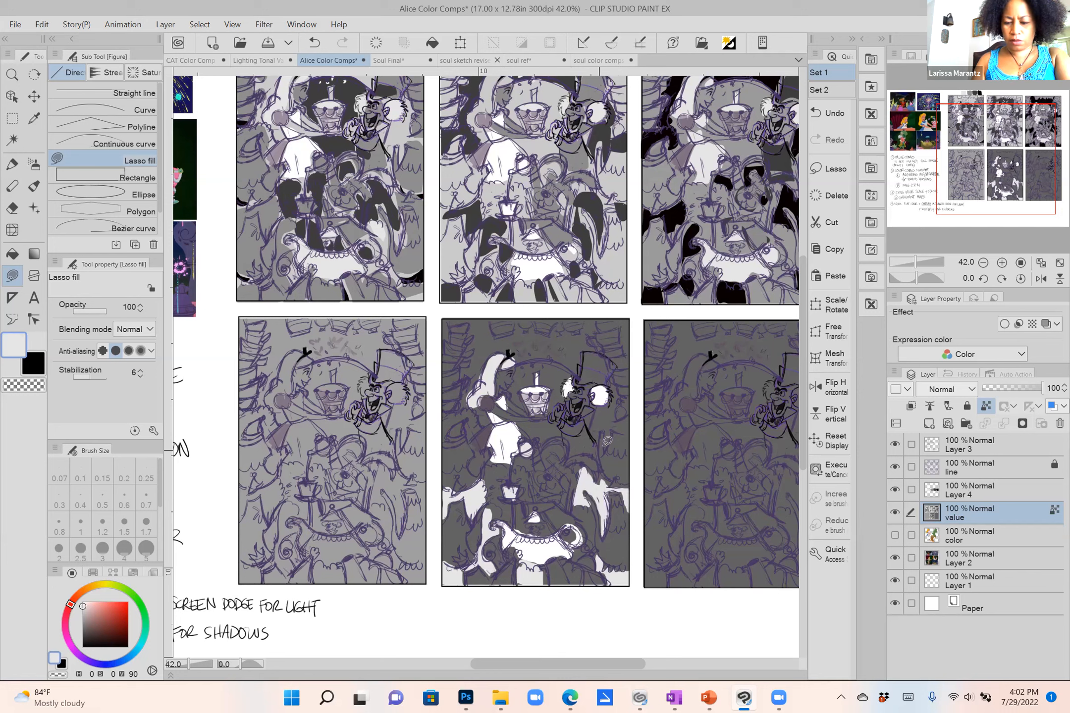
Fill the gaps behind the Mad Hatter and behind Alice's back with light gray in the bottom-row middle thumbnail.
mouse_move(620, 391)
mouse_down()
mouse_move(628, 428)
mouse_move(599, 438)
mouse_up()
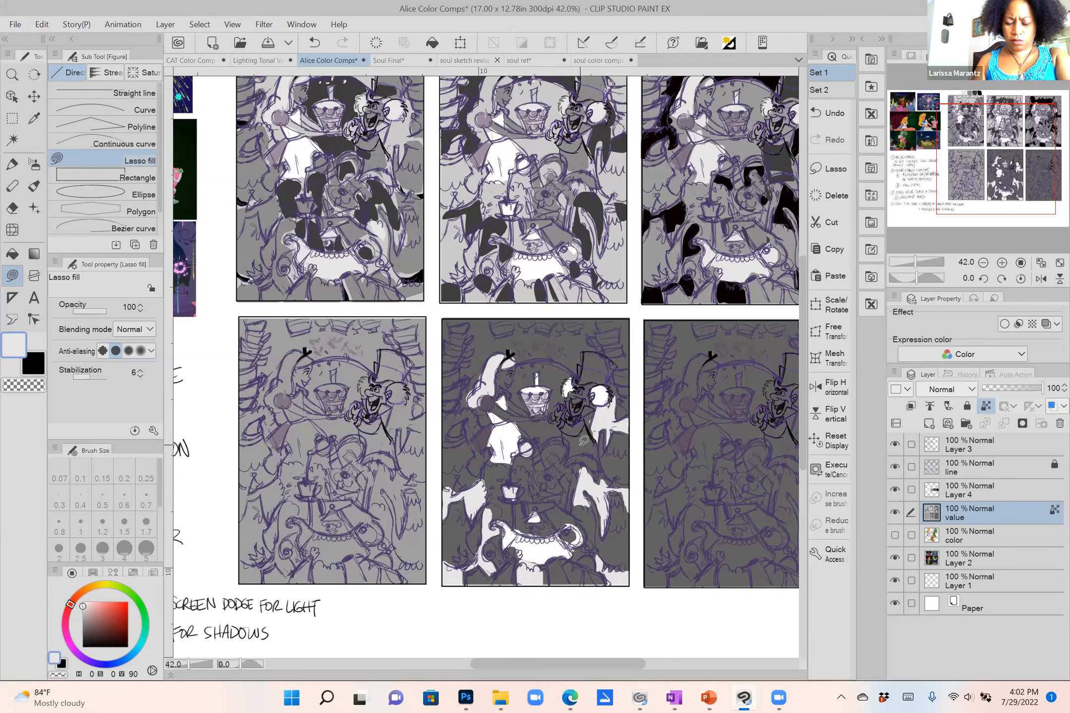
scroll(584, 440, up, 1)
scroll(583, 440, up, 3)
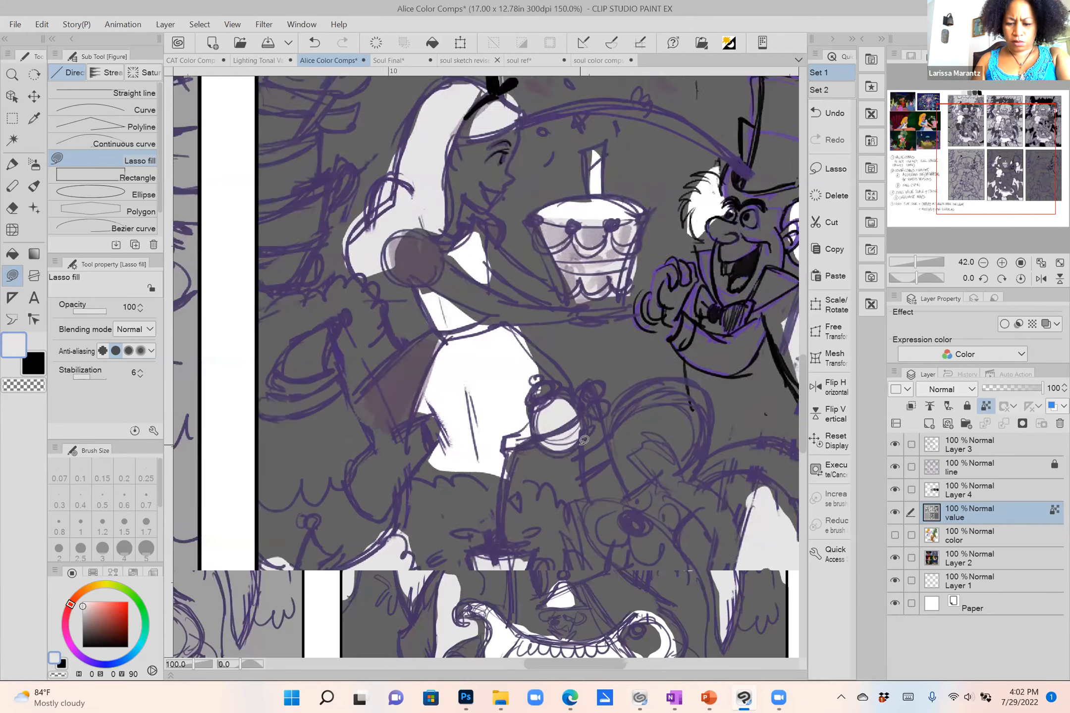
scroll(584, 440, down, 1)
scroll(584, 440, down, 1)
mouse_move(419, 416)
mouse_down()
mouse_move(405, 399)
mouse_move(409, 378)
mouse_move(363, 415)
mouse_move(367, 364)
mouse_move(415, 354)
mouse_move(436, 388)
mouse_move(426, 385)
mouse_up()
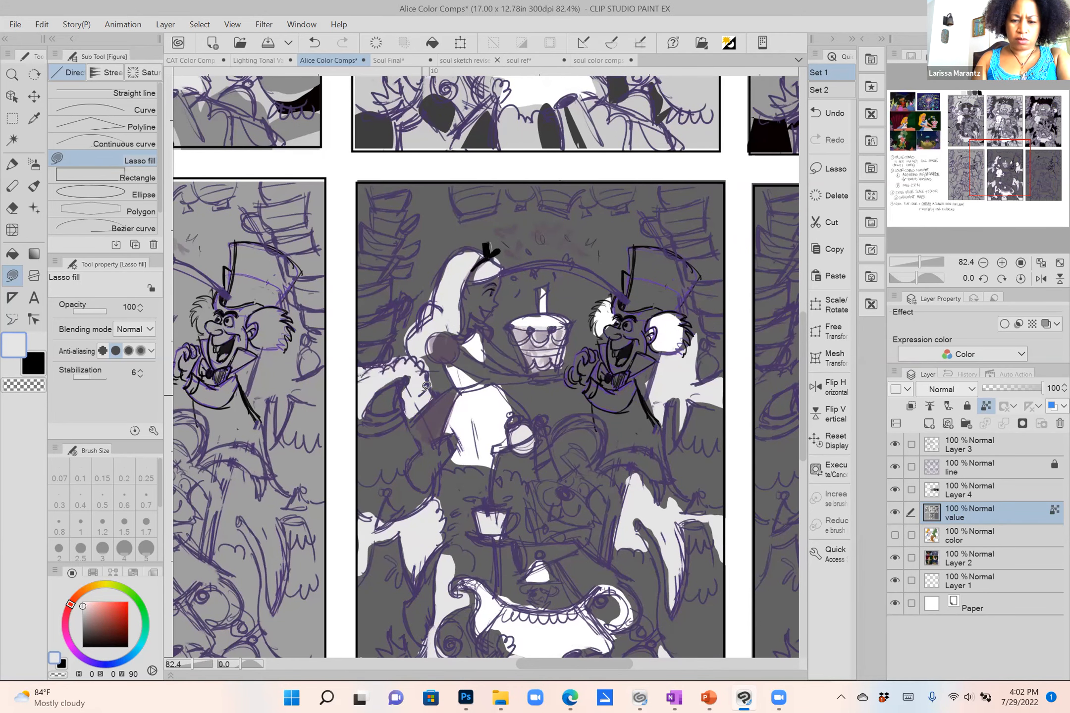
Sample the mid gray swatch and fill the faces of Alice and the Mad Hatter in the bottom-row middle thumbnail.
scroll(426, 386, down, 2)
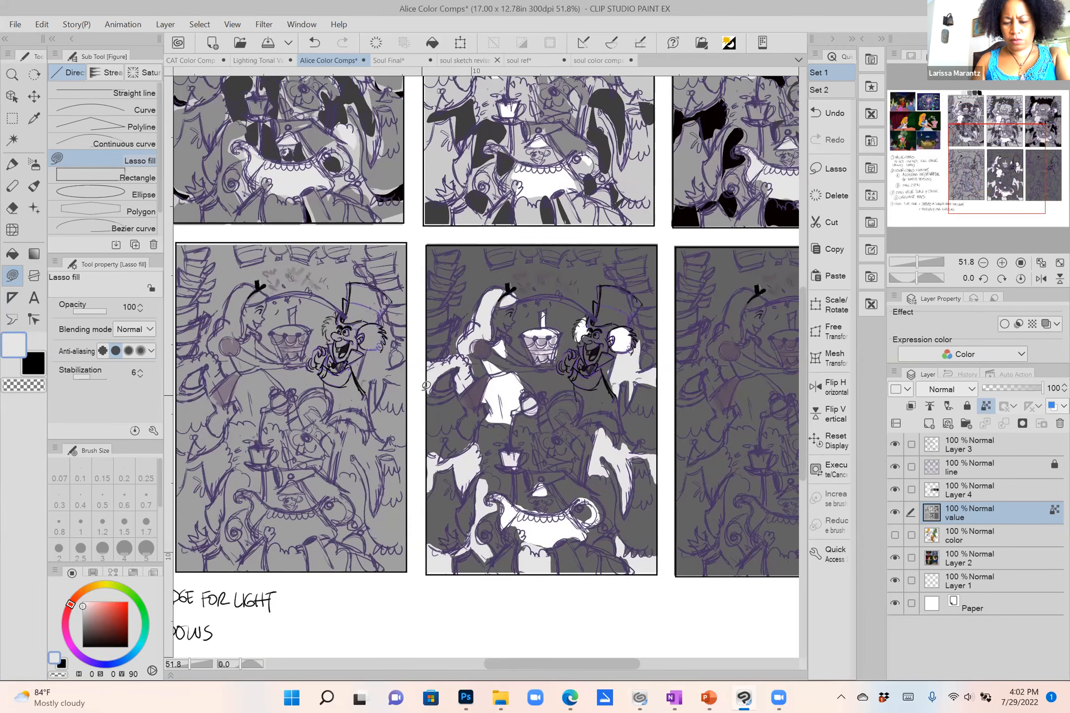
scroll(426, 385, down, 1)
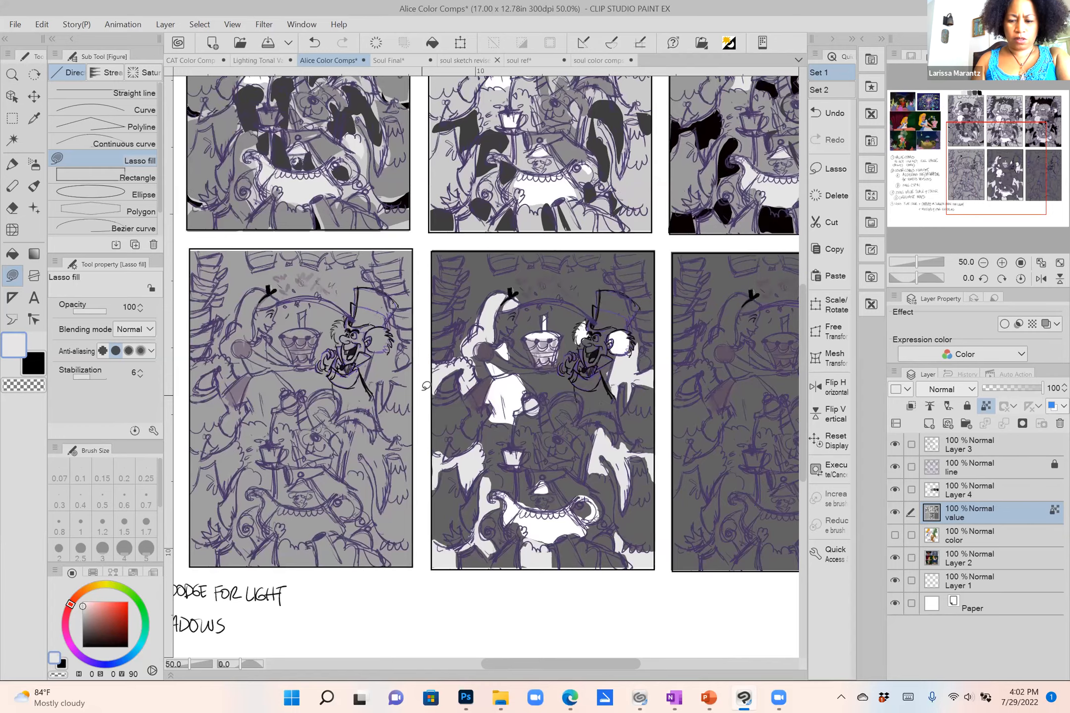
scroll(426, 386, down, 3)
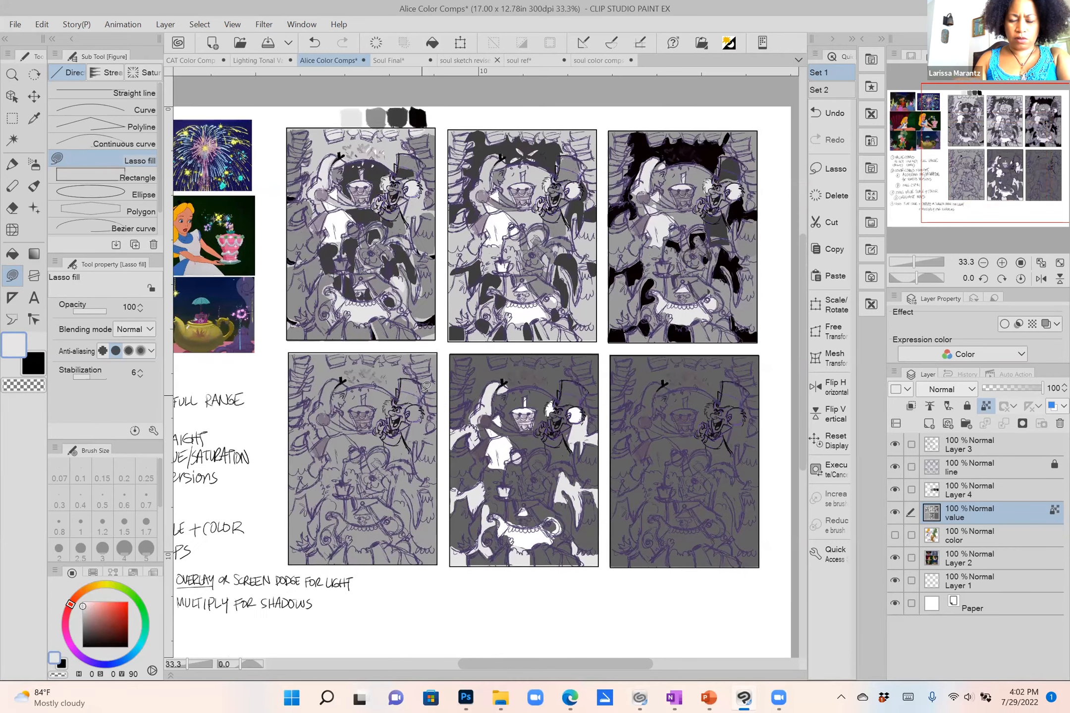
alt+click(378, 116)
scroll(556, 428, up, 4)
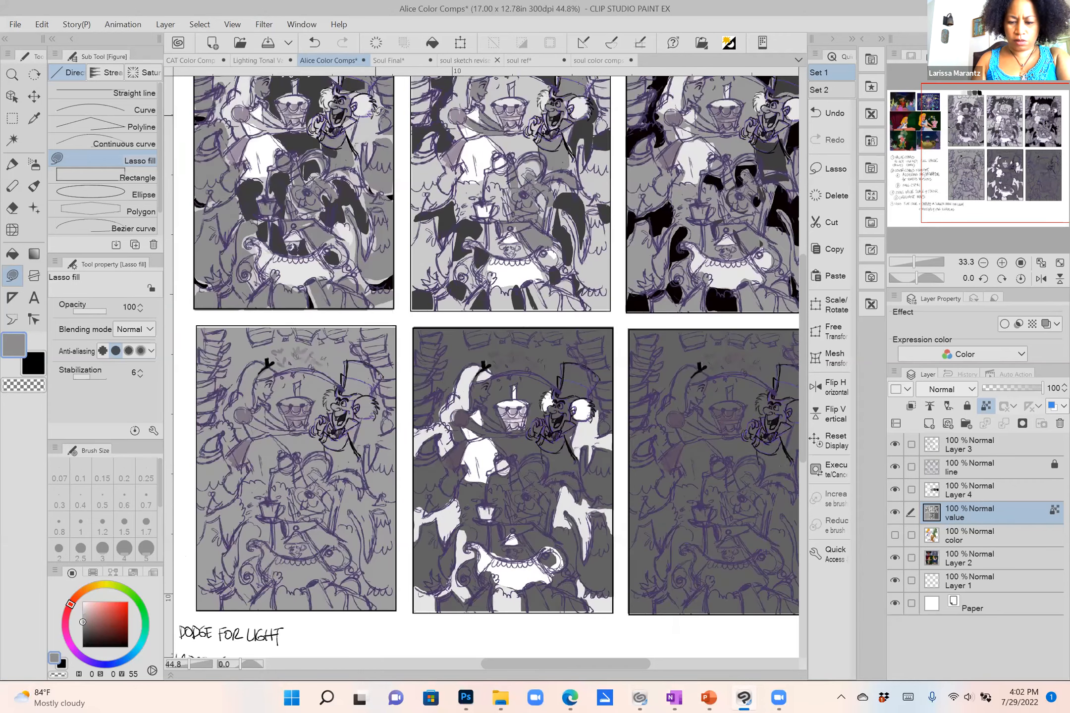
drag(469, 367, 463, 366)
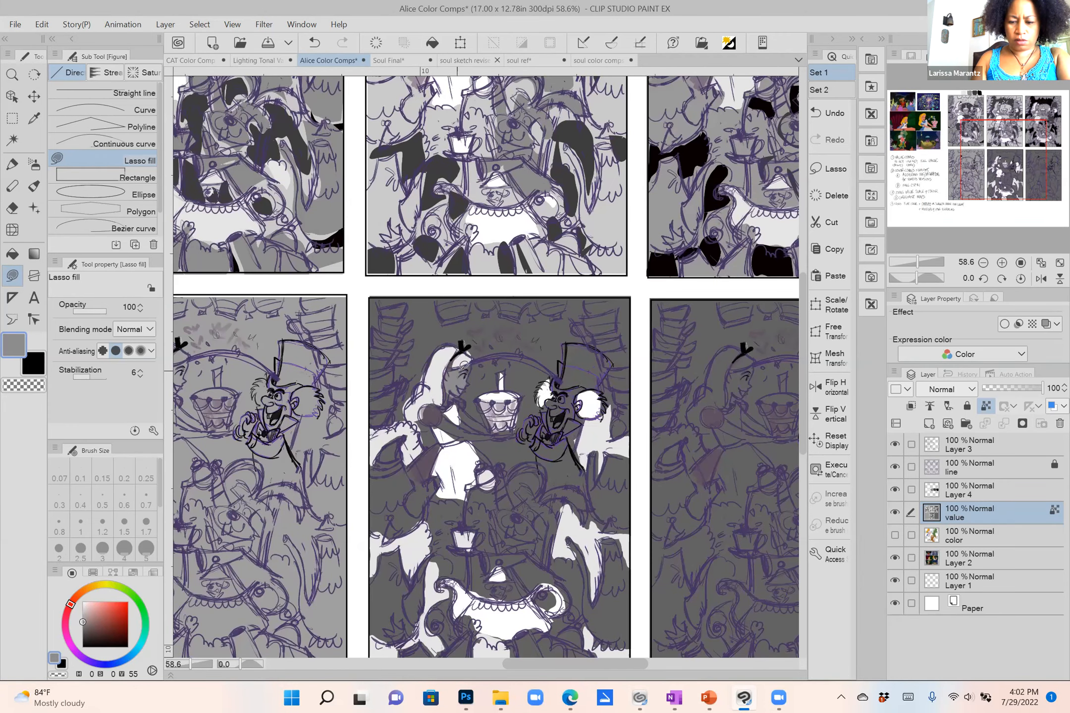
mouse_move(564, 392)
mouse_down()
mouse_move(549, 419)
mouse_move(569, 427)
mouse_move(579, 397)
mouse_move(555, 438)
mouse_up()
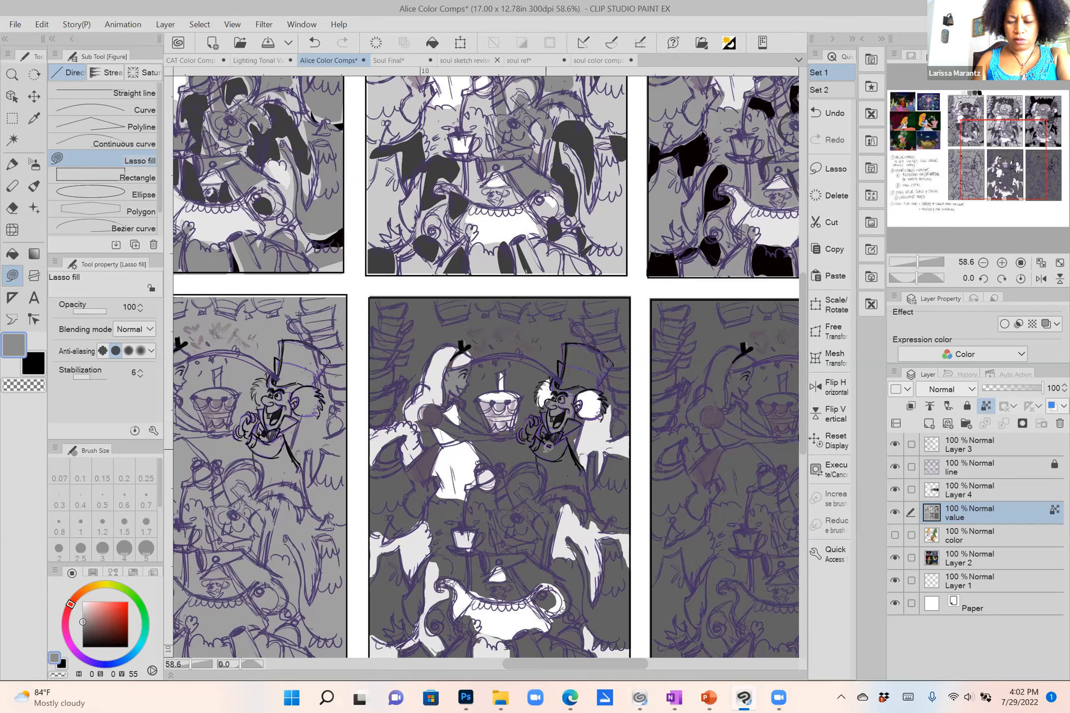
scroll(564, 369, down, 2)
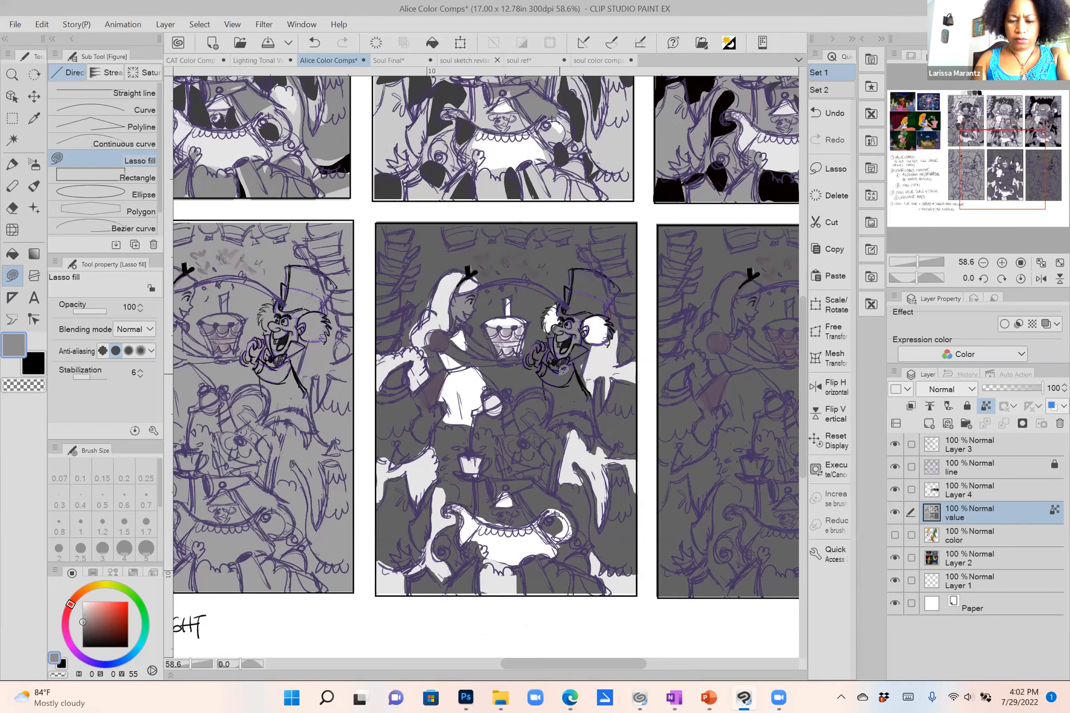
Fill the figures along both sides and across the bottom of the bottom-row middle thumbnail with mid gray.
mouse_move(381, 394)
mouse_down()
mouse_move(411, 360)
mouse_move(422, 406)
mouse_move(435, 401)
mouse_move(435, 428)
mouse_move(394, 457)
mouse_move(375, 448)
mouse_up()
mouse_move(381, 508)
mouse_down()
mouse_move(392, 483)
mouse_move(417, 504)
mouse_move(436, 493)
mouse_move(404, 568)
mouse_move(381, 506)
mouse_up()
mouse_move(413, 587)
mouse_down()
mouse_move(426, 569)
mouse_move(440, 582)
mouse_move(481, 558)
mouse_move(474, 597)
mouse_move(460, 568)
mouse_up()
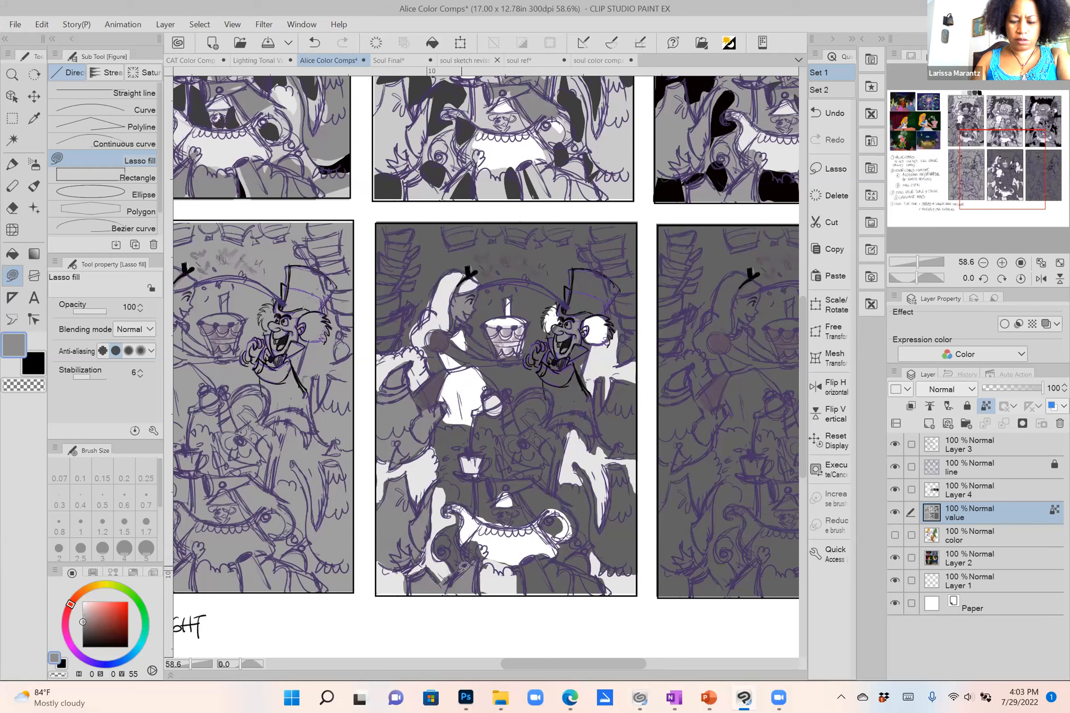
mouse_move(525, 597)
mouse_down()
mouse_move(526, 556)
mouse_move(589, 552)
mouse_move(607, 596)
mouse_move(611, 563)
mouse_move(575, 465)
mouse_move(609, 525)
mouse_move(608, 470)
mouse_move(639, 499)
mouse_up()
mouse_move(642, 444)
mouse_down()
mouse_move(597, 434)
mouse_move(597, 378)
mouse_move(609, 399)
mouse_move(644, 380)
mouse_up()
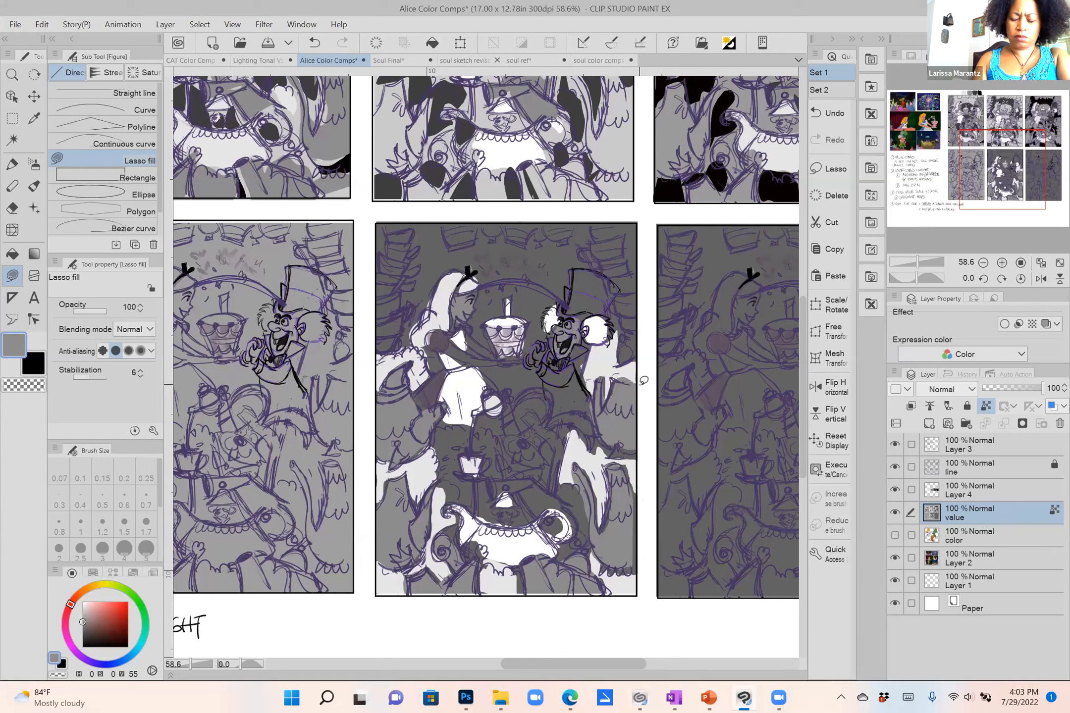
Resample mid gray and fill the shapes along the upper sides and top edge of the bottom-row middle thumbnail.
alt+click(618, 293)
alt+click(615, 285)
alt+click(610, 266)
alt+click(622, 413)
mouse_move(638, 322)
mouse_down()
mouse_move(624, 361)
mouse_move(619, 286)
mouse_move(581, 222)
mouse_move(651, 258)
mouse_move(639, 359)
mouse_up()
mouse_move(379, 348)
mouse_down()
mouse_move(415, 306)
mouse_move(403, 301)
mouse_move(414, 218)
mouse_move(401, 209)
mouse_move(406, 223)
mouse_move(382, 223)
mouse_move(379, 344)
mouse_up()
mouse_move(408, 256)
mouse_down()
mouse_move(427, 261)
mouse_move(406, 281)
mouse_move(406, 308)
mouse_up()
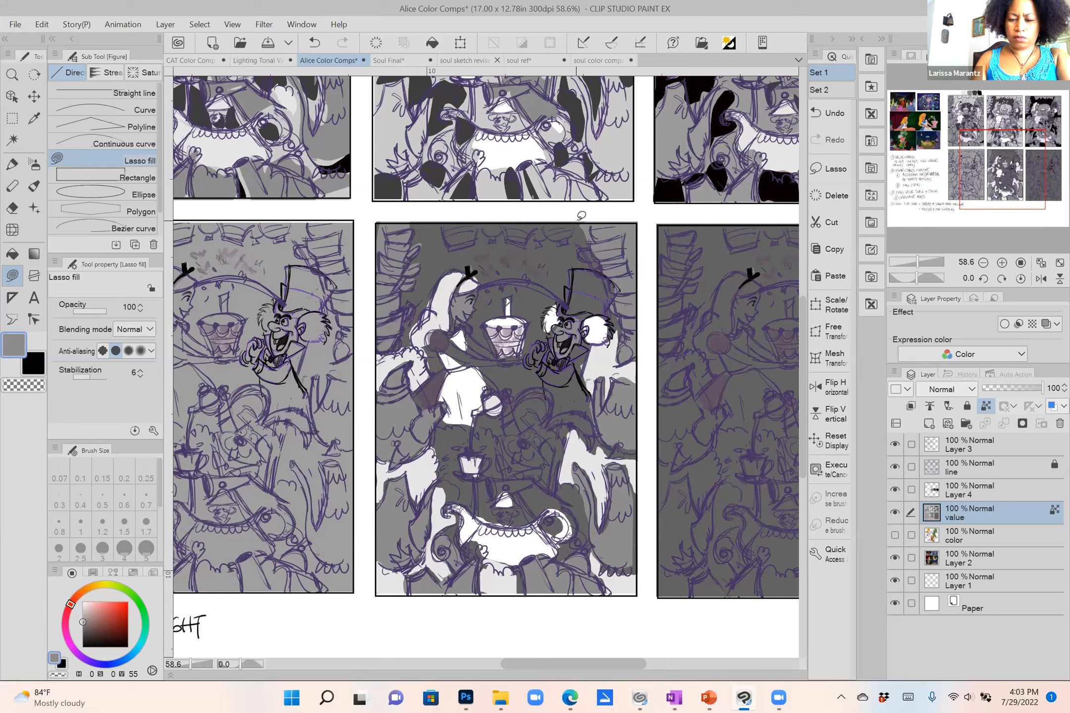
mouse_move(456, 240)
mouse_down()
mouse_move(502, 221)
mouse_move(517, 238)
mouse_move(545, 222)
mouse_up()
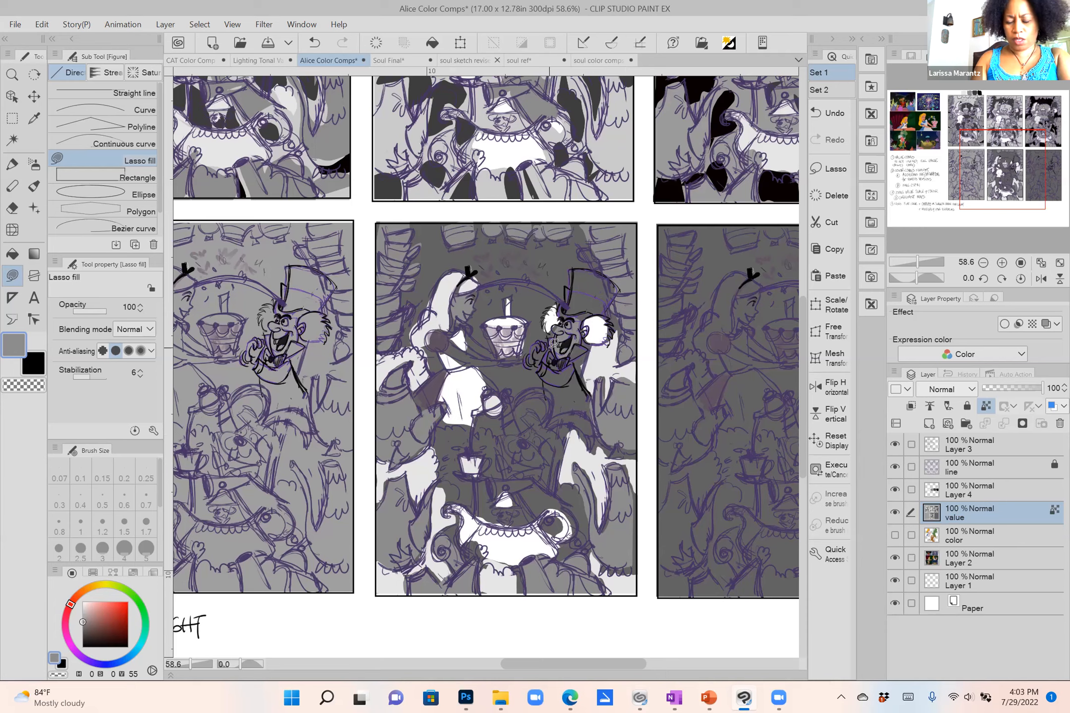
Sample the dark gray swatch and fill part of the Mad Hatter's hat and the central figure in the bottom-row middle thumbnail.
scroll(554, 342, down, 4)
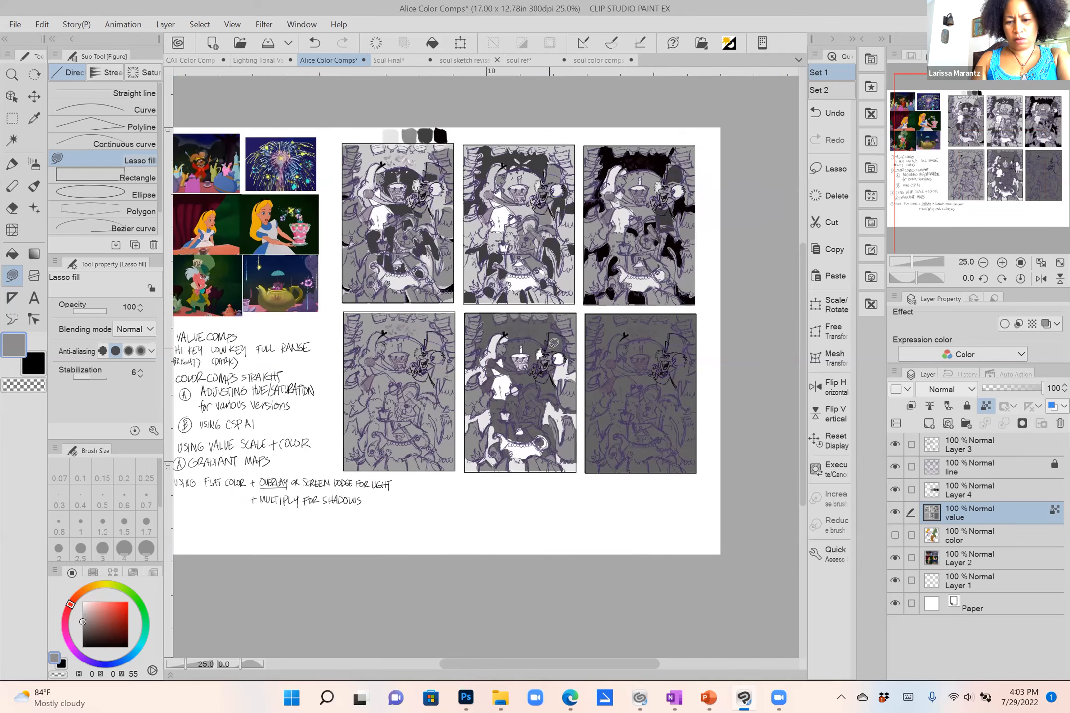
scroll(553, 341, up, 3)
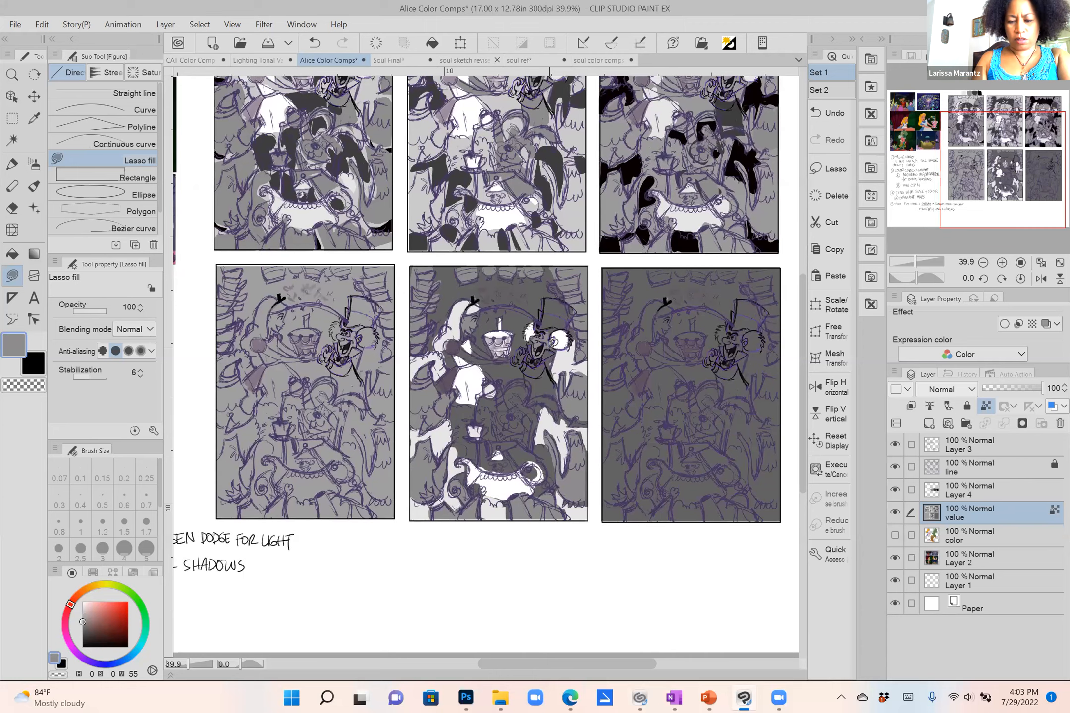
scroll(553, 343, down, 2)
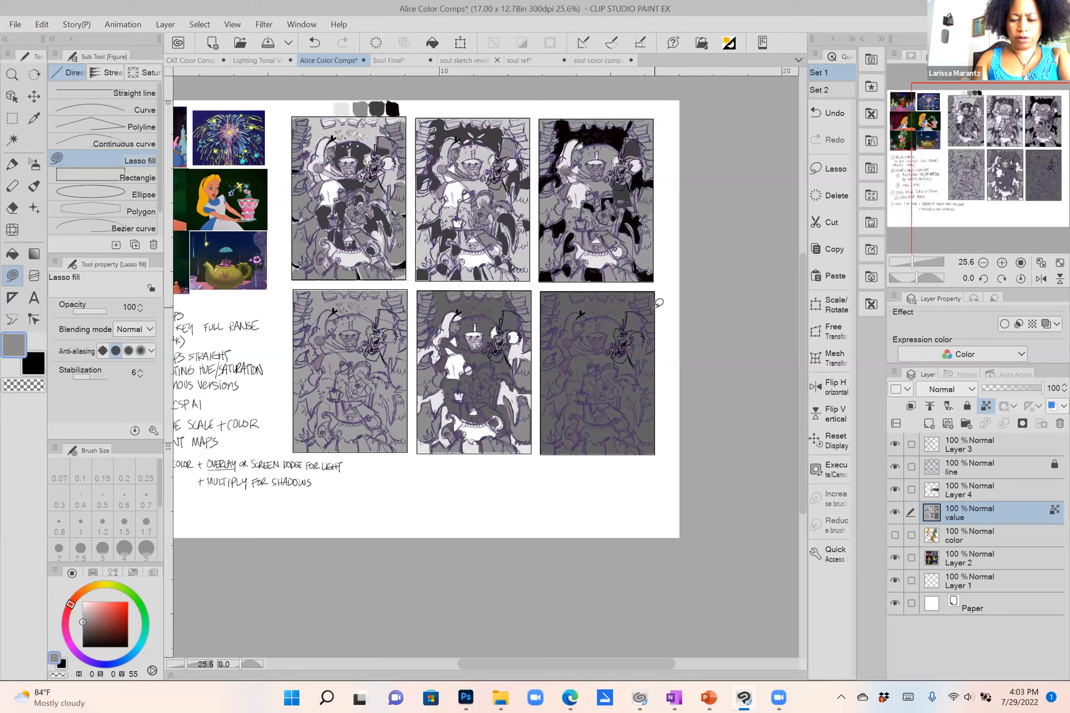
alt+click(380, 108)
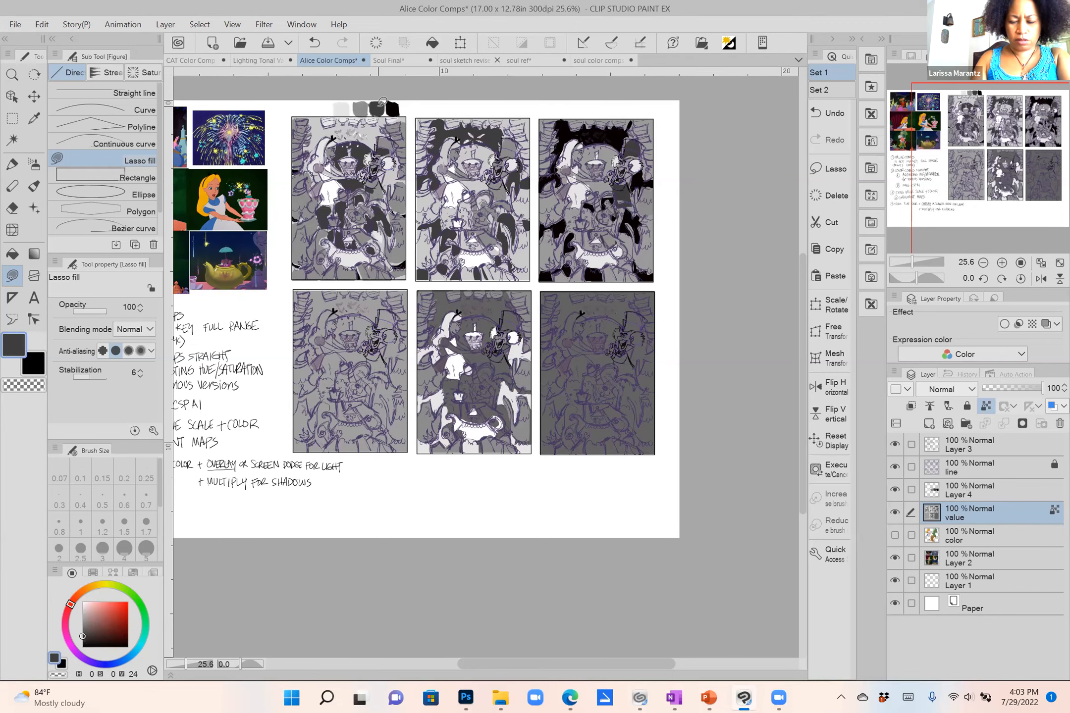
scroll(516, 259, up, 3)
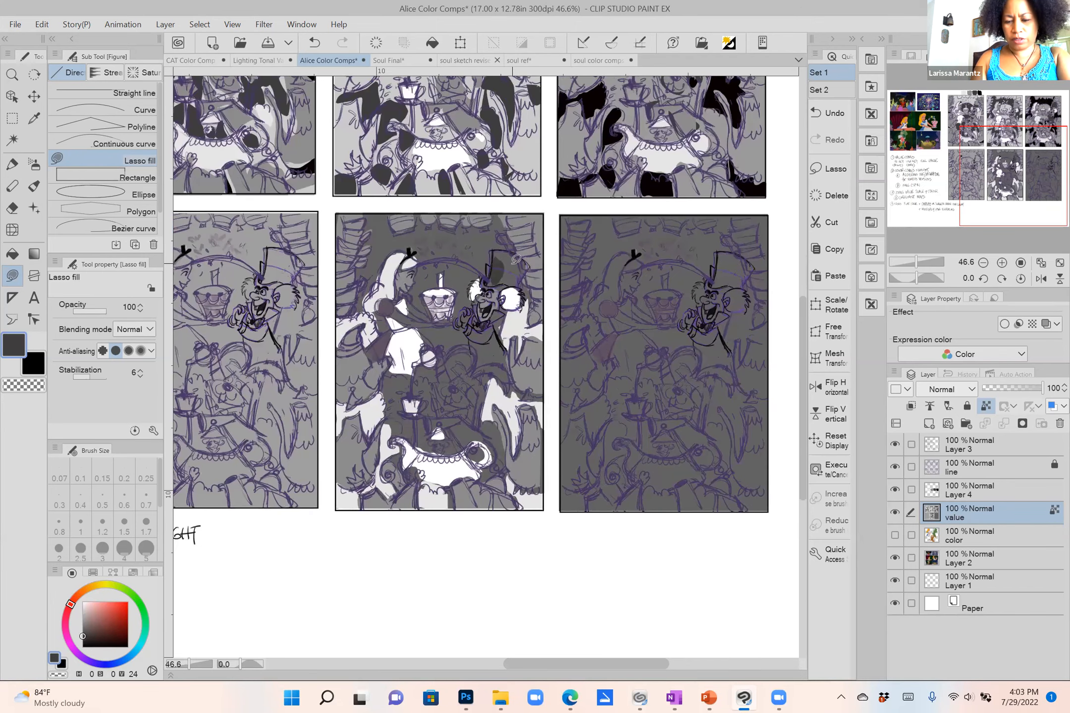
scroll(516, 259, up, 1)
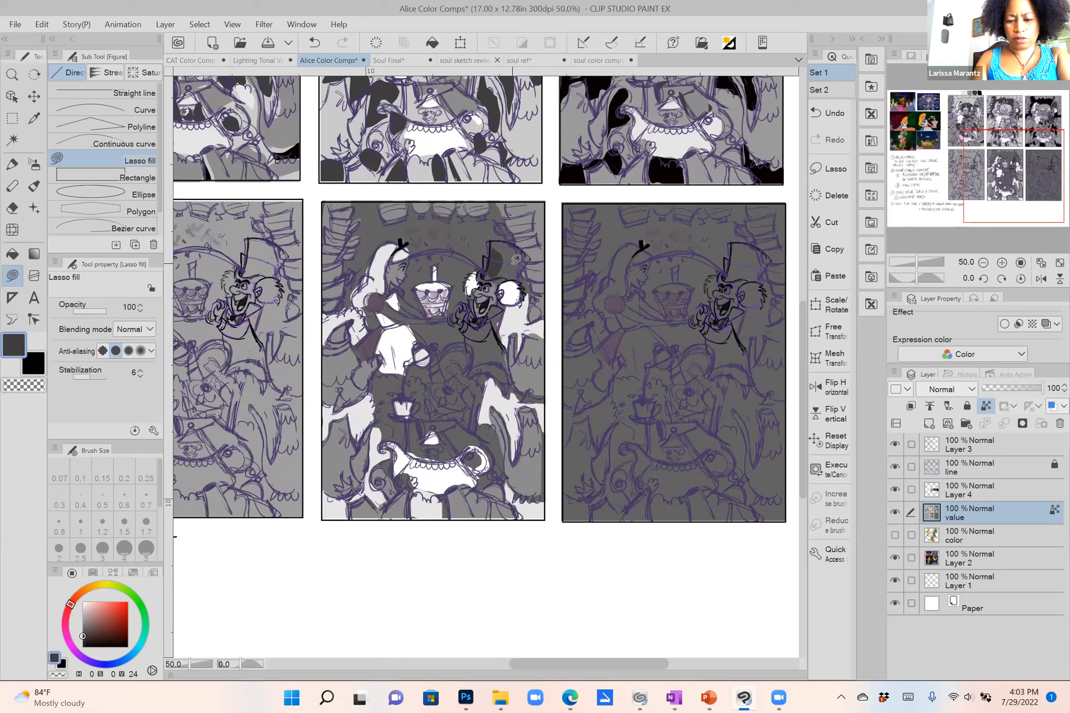
mouse_move(451, 375)
mouse_down()
mouse_move(465, 405)
mouse_move(472, 371)
mouse_move(463, 371)
mouse_move(461, 346)
mouse_move(471, 370)
mouse_move(493, 361)
mouse_move(481, 360)
mouse_move(508, 375)
mouse_move(470, 369)
mouse_up()
Extend the dark gray over the central figure and the area above the ruffled cloth in the bottom-row middle thumbnail.
scroll(471, 369, down, 5)
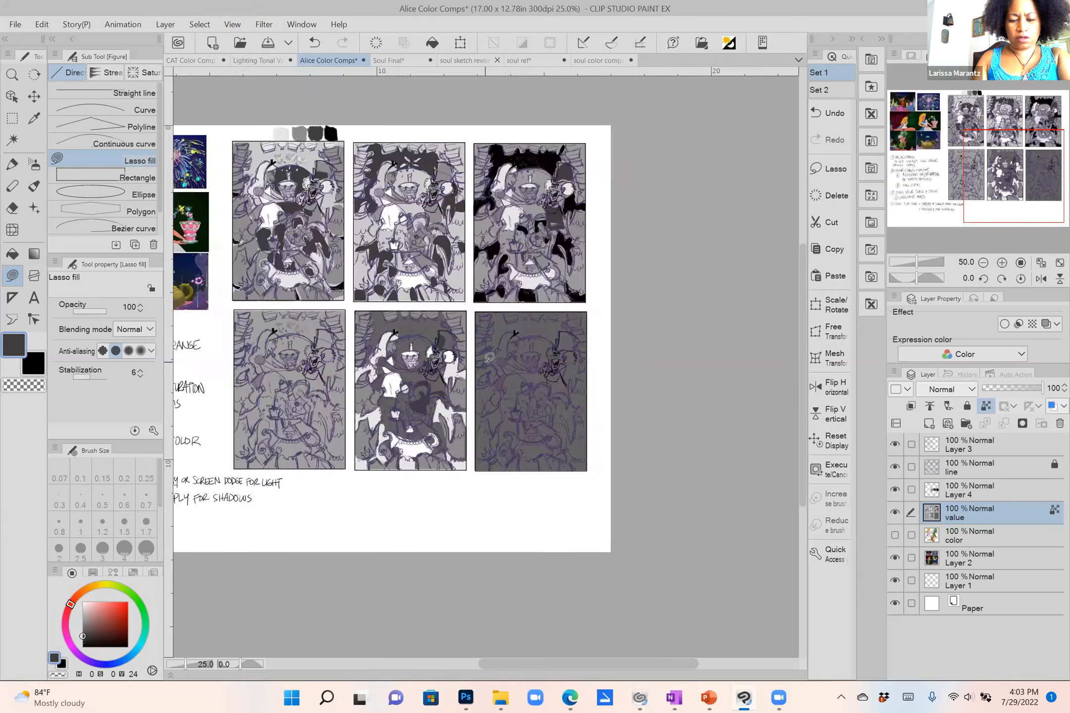
scroll(490, 357, up, 3)
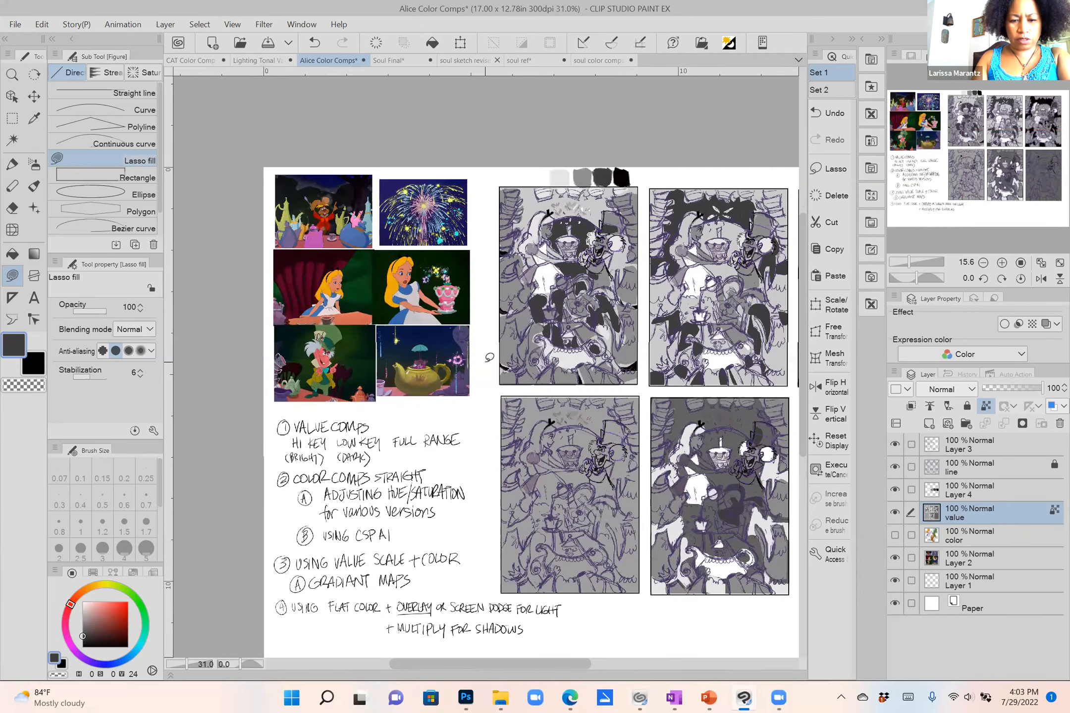
scroll(489, 357, up, 3)
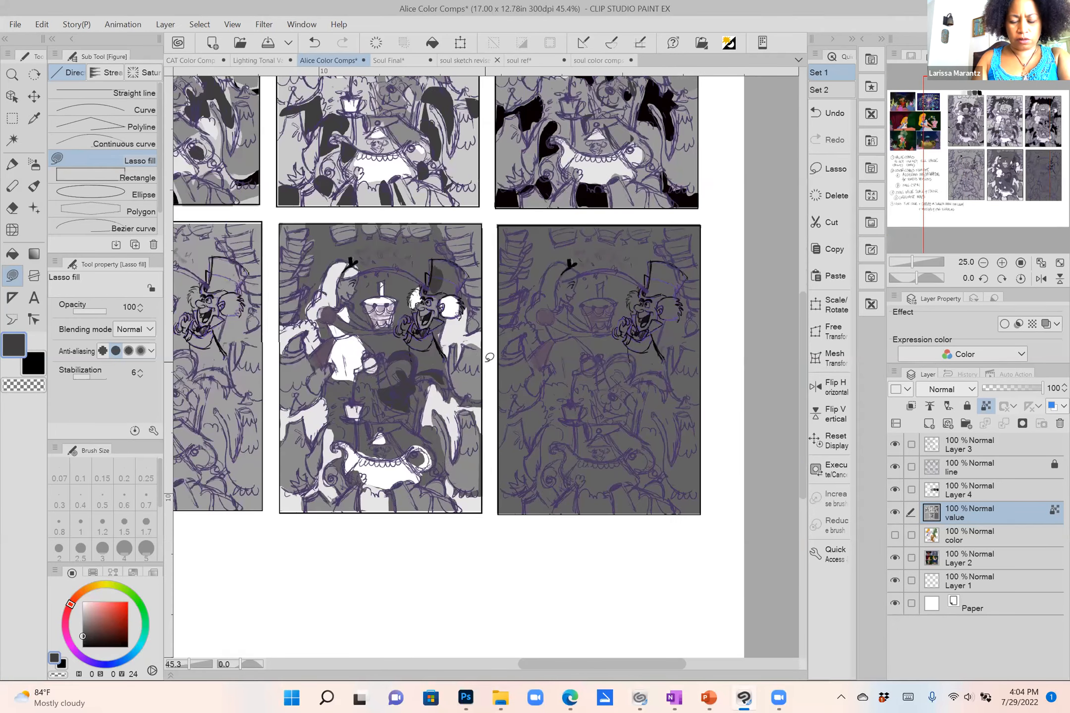
scroll(489, 357, down, 1)
mouse_move(449, 378)
mouse_down()
mouse_move(419, 392)
mouse_move(455, 380)
mouse_move(456, 404)
mouse_move(465, 386)
mouse_move(431, 354)
mouse_move(451, 367)
mouse_up()
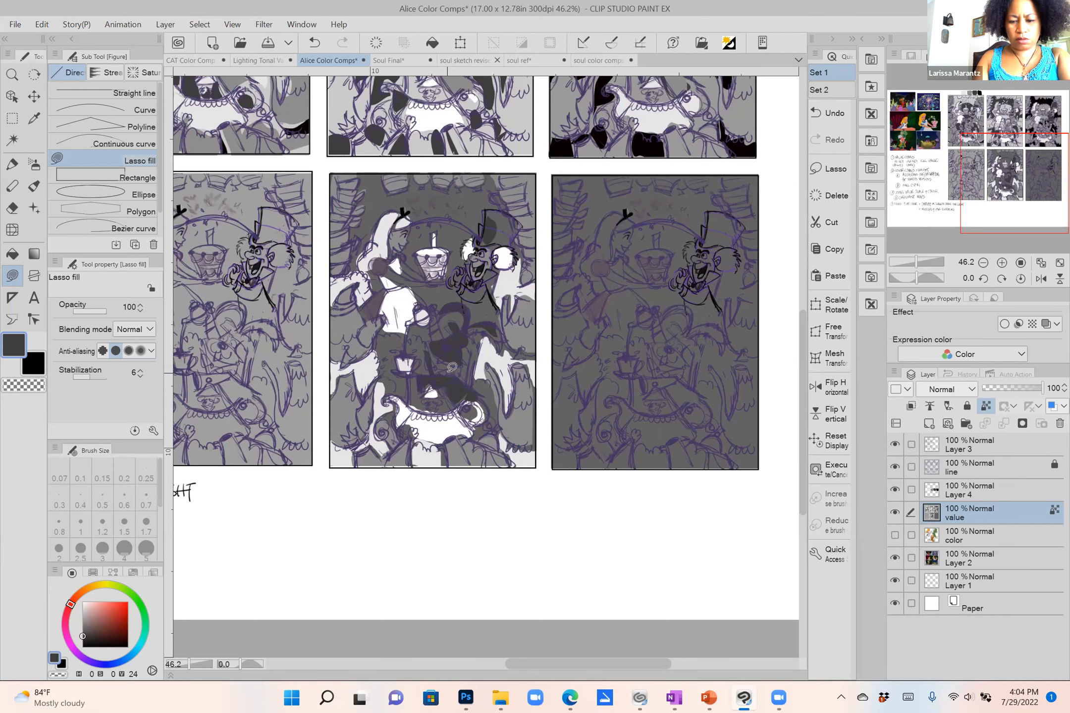
drag(434, 308, 444, 317)
scroll(442, 320, up, 1)
scroll(441, 320, left, 1)
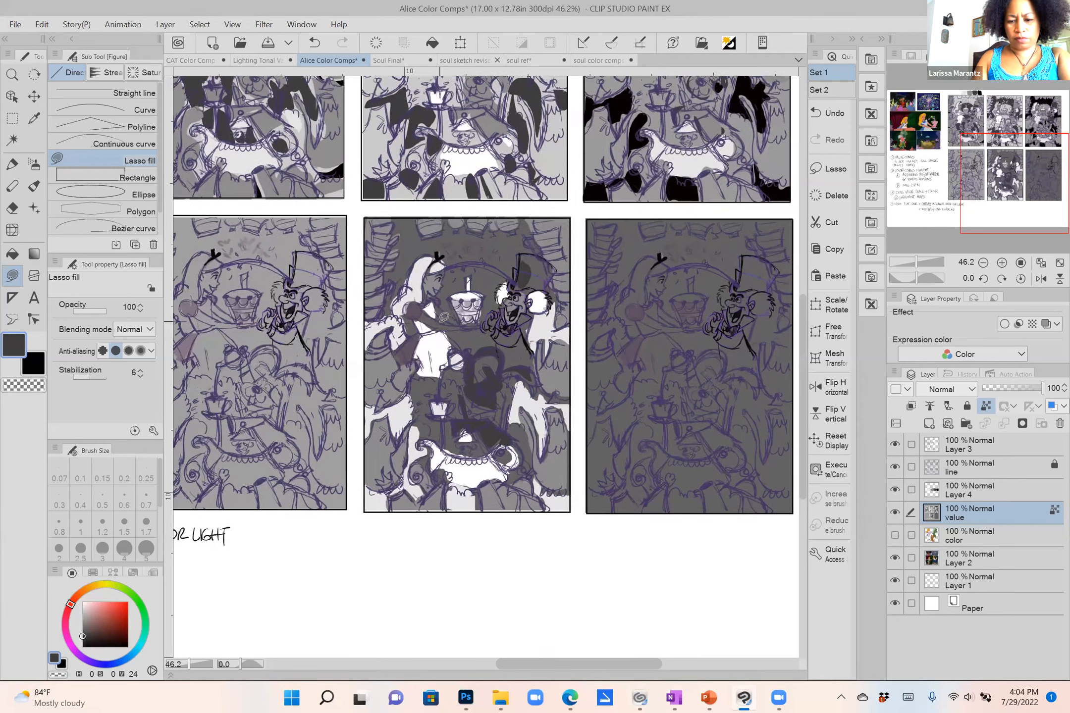
Fill the Mad Hatter's hat and coat with dark gray, and touch up below the small teacup with mid gray in the bottom-row middle thumbnail.
mouse_move(518, 333)
mouse_down()
mouse_move(496, 328)
mouse_move(505, 361)
mouse_move(533, 354)
mouse_move(524, 323)
mouse_move(540, 287)
mouse_move(536, 253)
mouse_move(541, 292)
mouse_up()
scroll(542, 278, left, 1)
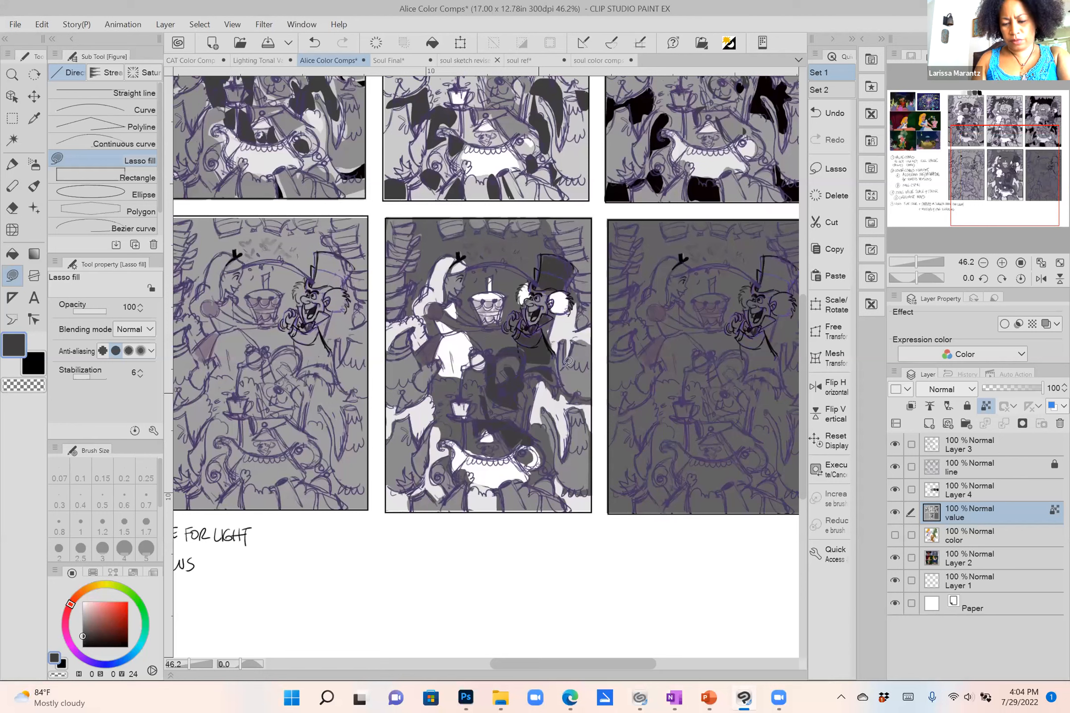
alt+click(574, 458)
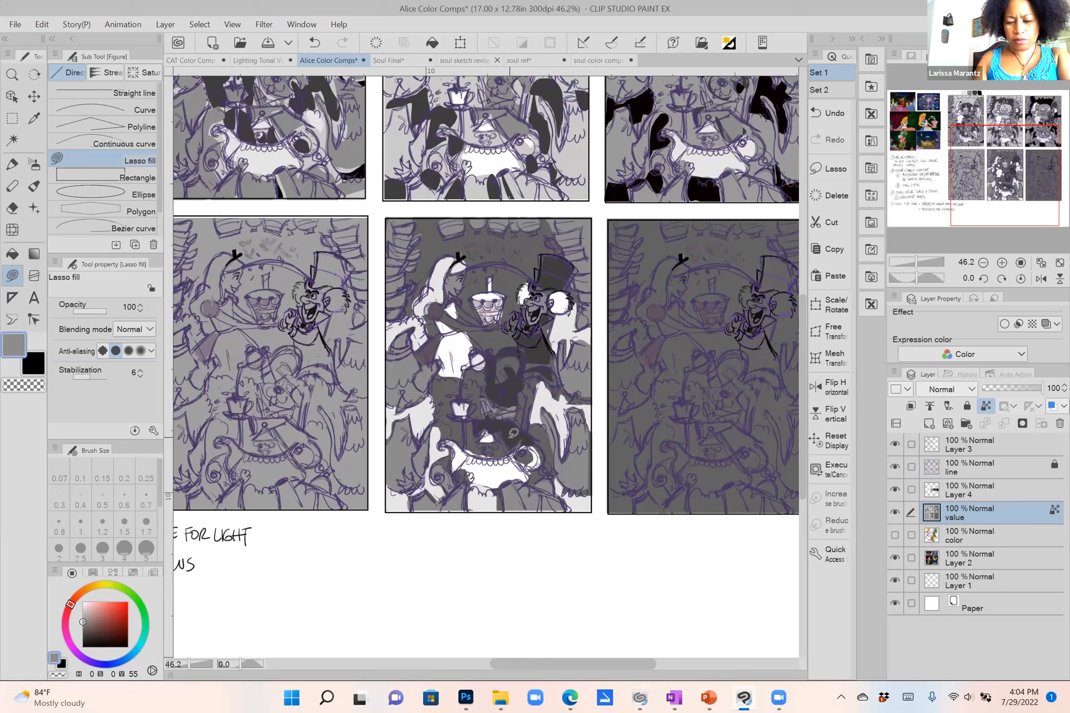
alt+click(492, 446)
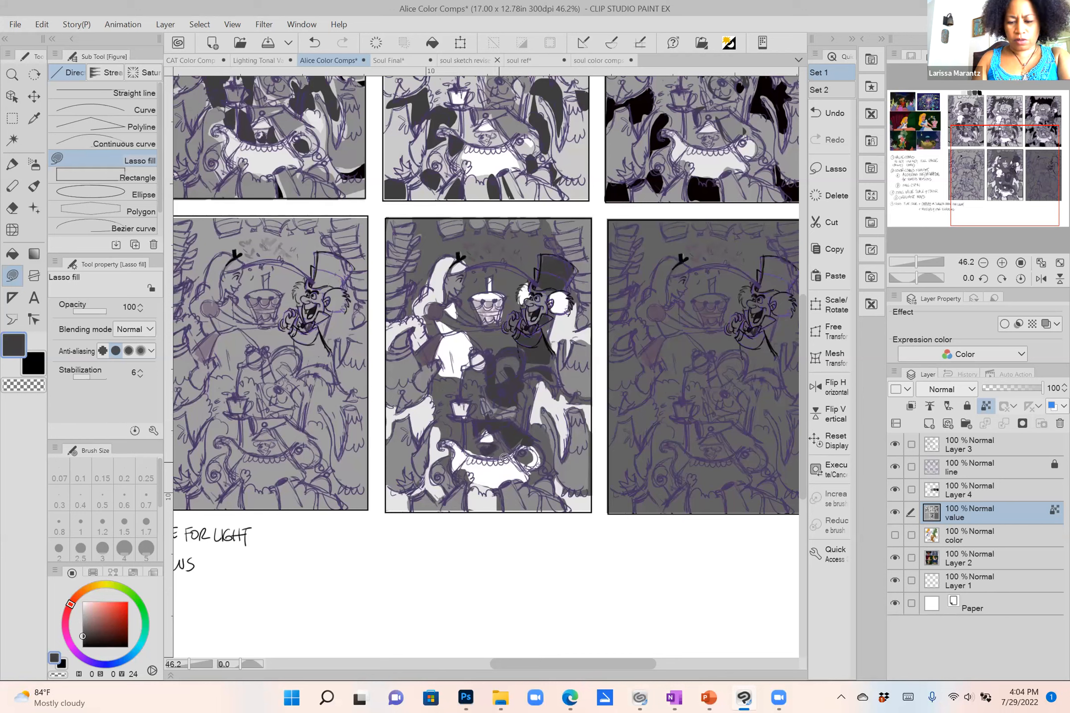
alt+click(573, 463)
mouse_move(464, 425)
mouse_down()
mouse_move(437, 416)
mouse_move(434, 379)
mouse_move(457, 375)
mouse_move(470, 422)
mouse_up()
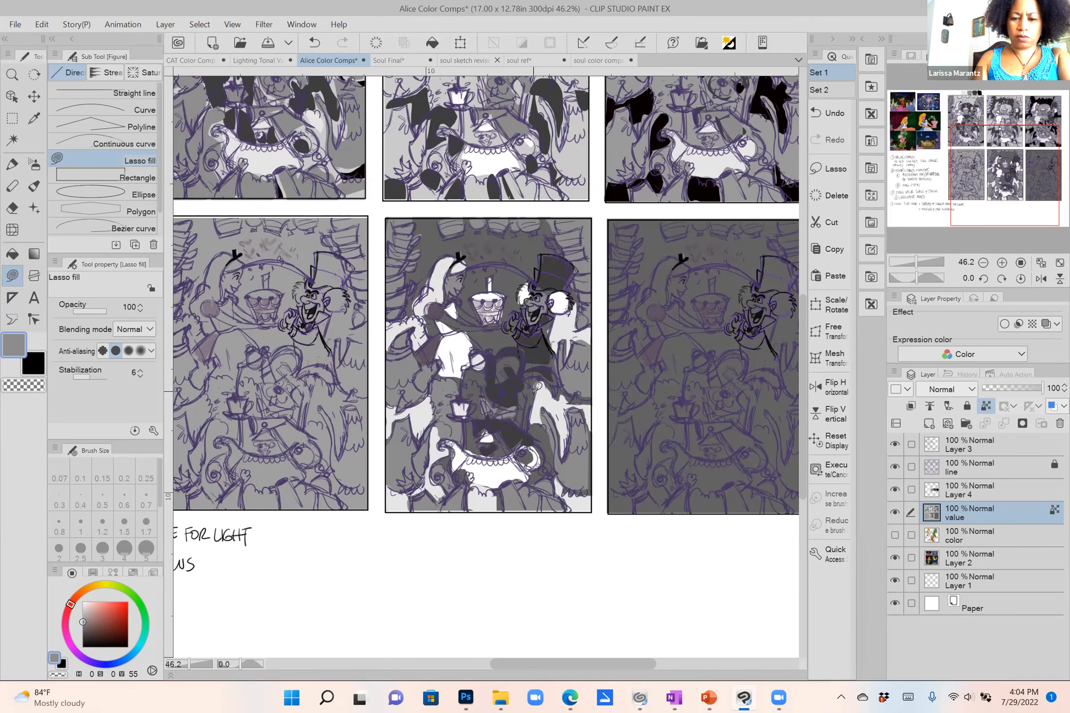
Sample the black swatch and fill the background around the cupcake and beneath Alice's arms in the bottom-row middle thumbnail.
scroll(537, 387, down, 3)
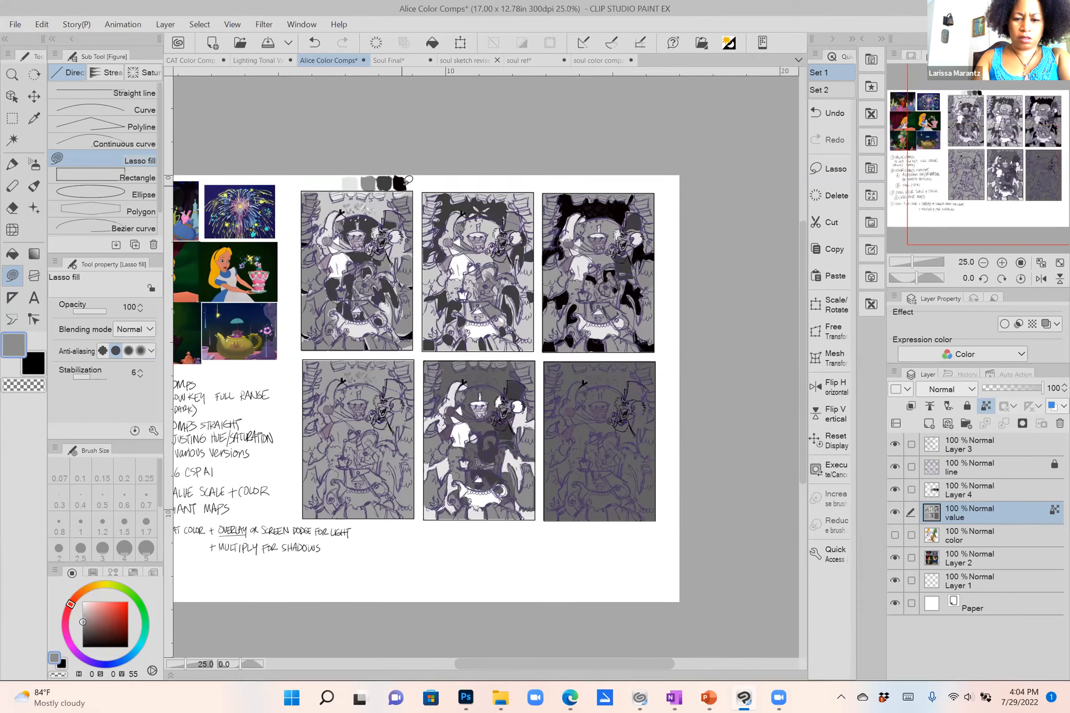
alt+click(401, 185)
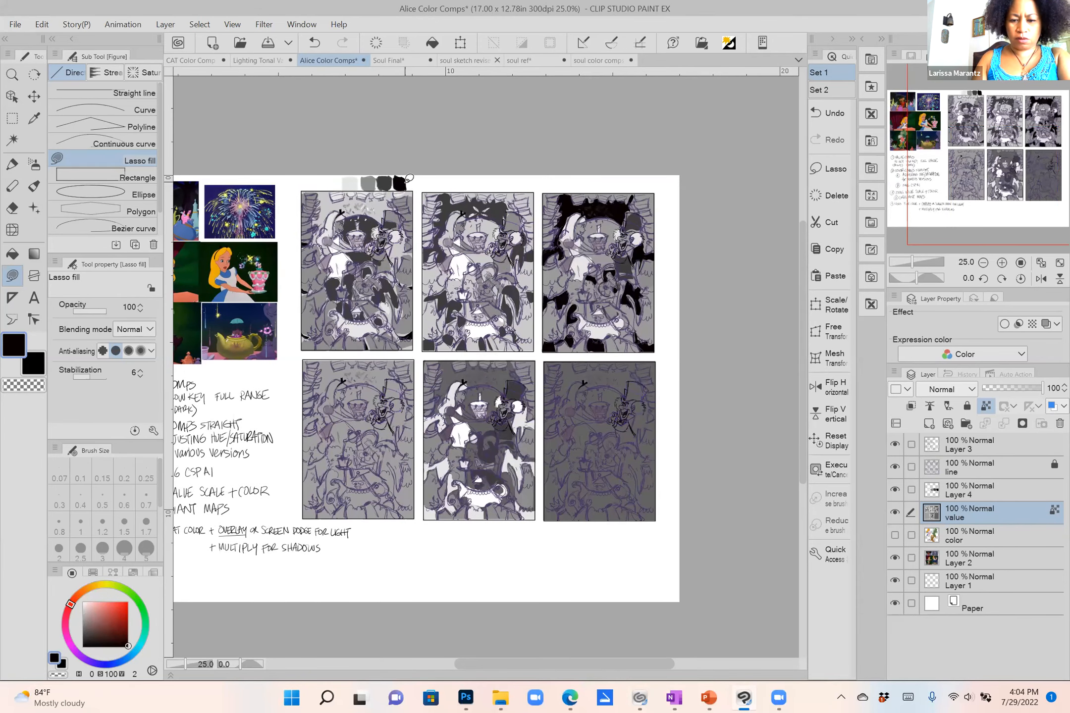
scroll(409, 178, up, 3)
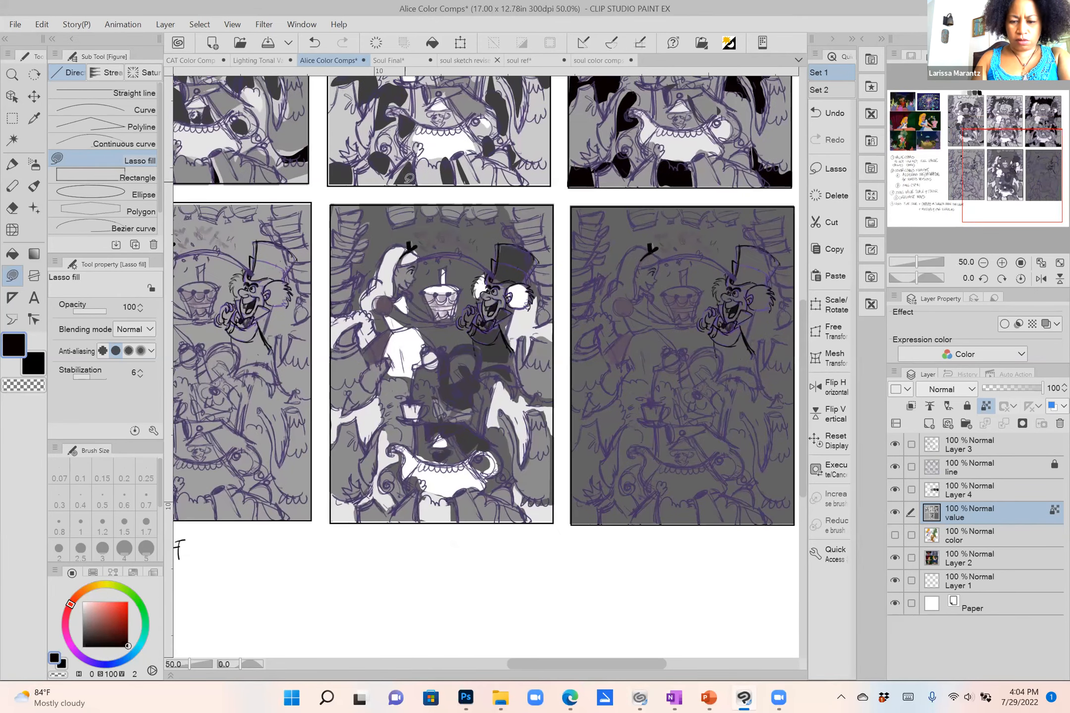
scroll(409, 177, up, 1)
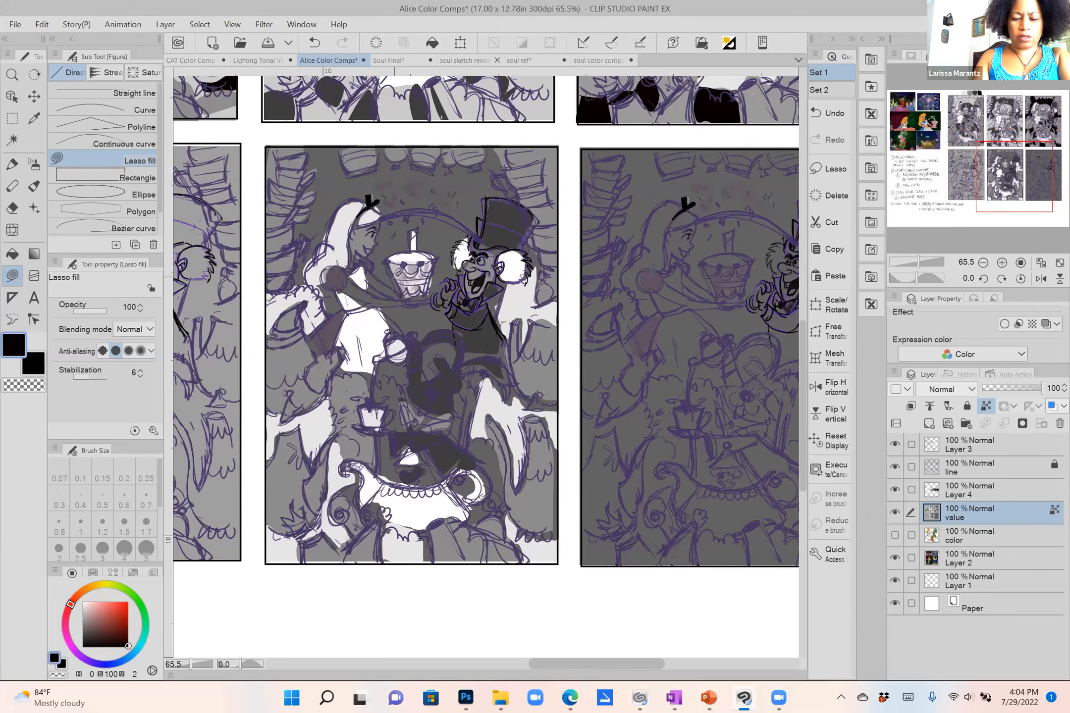
mouse_move(397, 272)
mouse_down()
mouse_move(424, 324)
mouse_move(410, 294)
mouse_move(446, 285)
mouse_move(440, 255)
mouse_move(422, 256)
mouse_move(419, 302)
mouse_up()
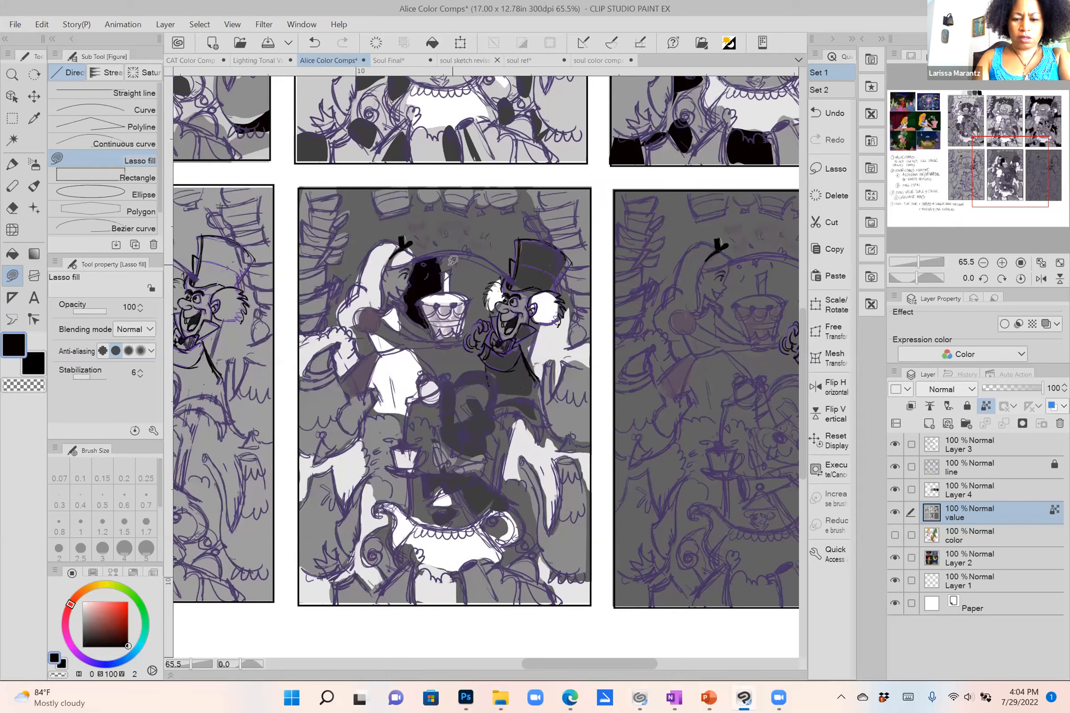
mouse_move(453, 264)
mouse_down()
mouse_move(471, 295)
mouse_move(468, 330)
mouse_move(488, 313)
mouse_move(493, 279)
mouse_move(477, 252)
mouse_move(453, 263)
mouse_up()
mouse_move(411, 323)
mouse_down()
mouse_move(386, 341)
mouse_move(370, 329)
mouse_move(371, 351)
mouse_move(381, 326)
mouse_move(429, 348)
mouse_move(449, 377)
mouse_move(484, 369)
mouse_move(459, 344)
mouse_move(421, 346)
mouse_up()
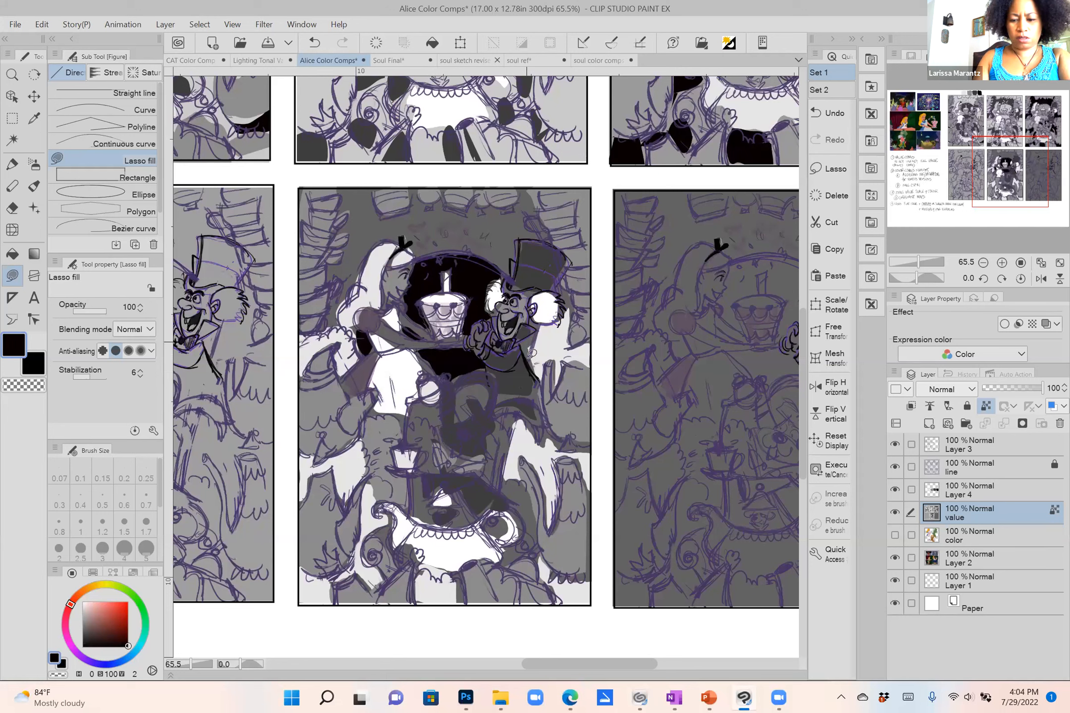
Lasso-fill the gaps around the central figures, above the teapot and along the lower edges of the bottom-row middle comp with black.
mouse_move(491, 388)
mouse_down()
mouse_move(459, 381)
mouse_move(453, 419)
mouse_move(480, 405)
mouse_move(483, 383)
mouse_move(513, 420)
mouse_move(489, 454)
mouse_move(486, 427)
mouse_up()
mouse_move(421, 404)
mouse_down()
mouse_move(442, 412)
mouse_move(437, 381)
mouse_move(444, 409)
mouse_move(428, 406)
mouse_move(438, 375)
mouse_move(450, 417)
mouse_move(476, 399)
mouse_up()
scroll(434, 401, down, 3)
mouse_move(504, 359)
mouse_down()
mouse_move(528, 348)
mouse_move(513, 378)
mouse_move(530, 312)
mouse_move(516, 311)
mouse_move(512, 356)
mouse_up()
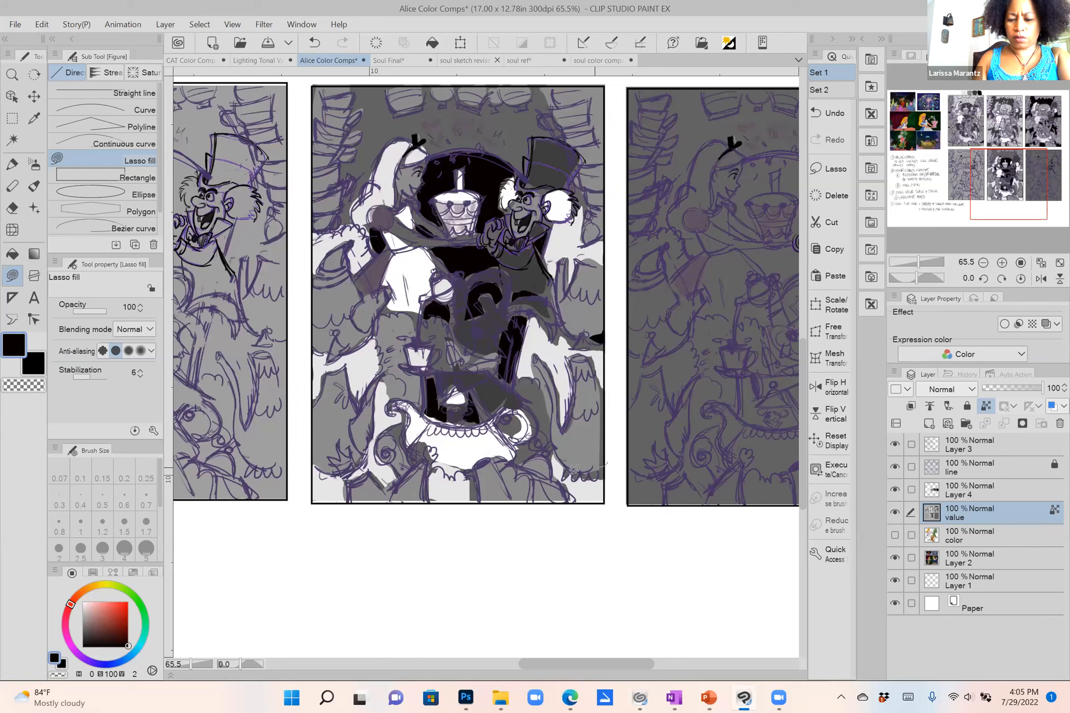
drag(574, 469, 611, 463)
drag(490, 498, 480, 503)
drag(321, 455, 319, 452)
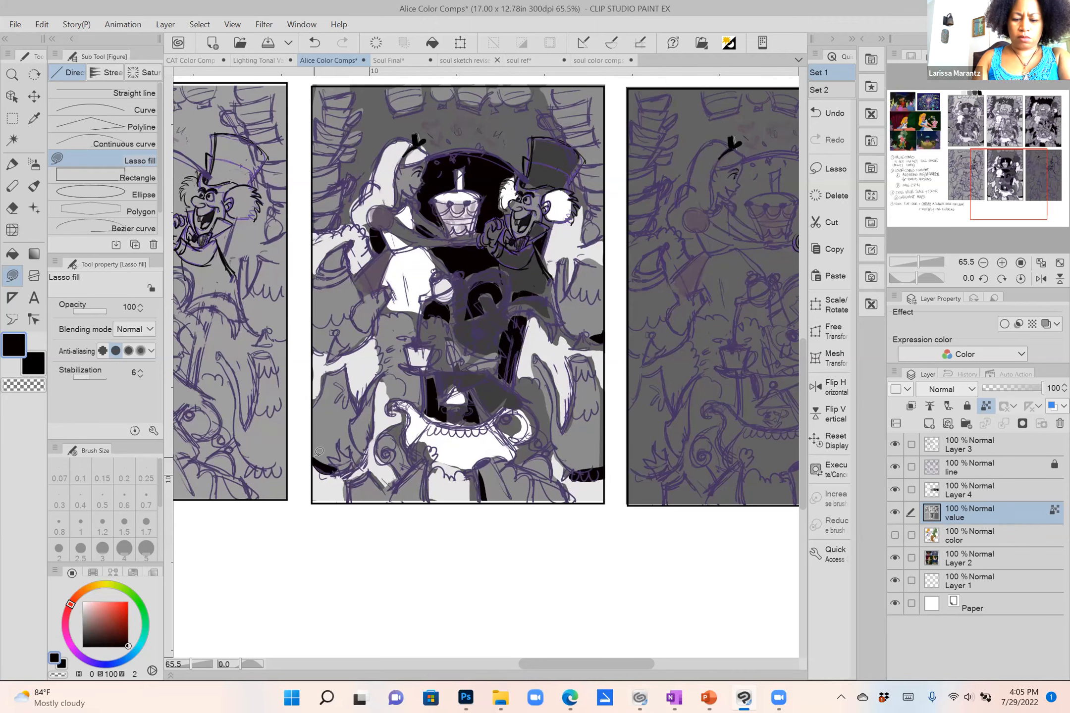
Sample white and lasso-fill small highlights above the arch, along the upper edge and at the sides of the bottom-row middle comp.
scroll(319, 452, down, 4)
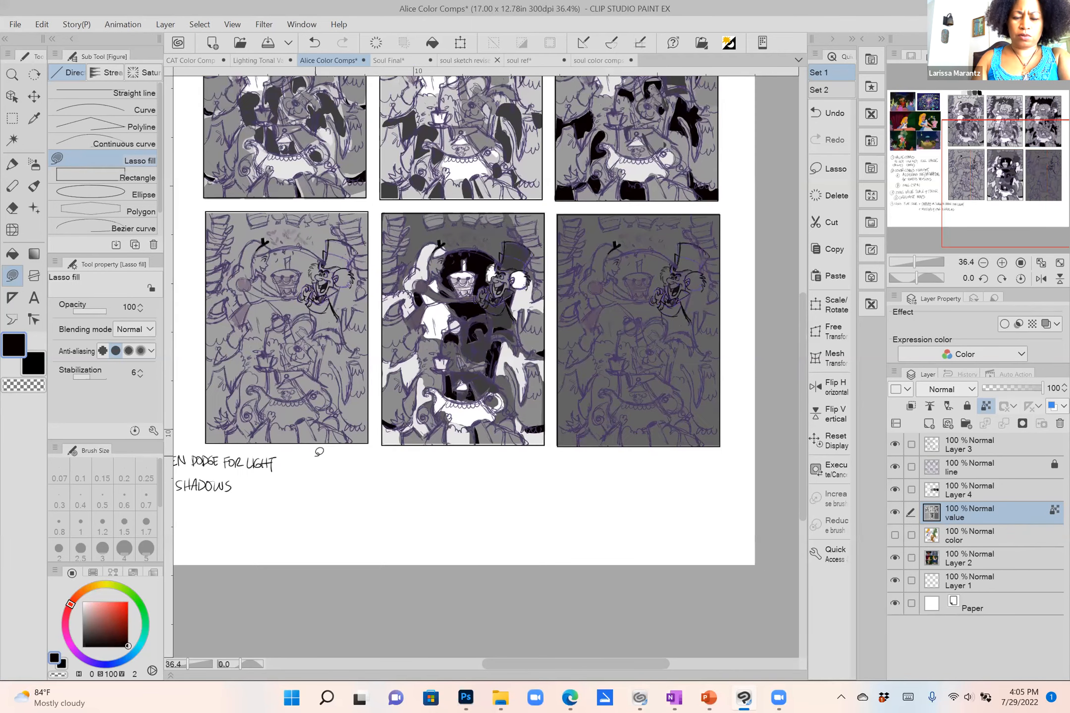
scroll(319, 452, up, 2)
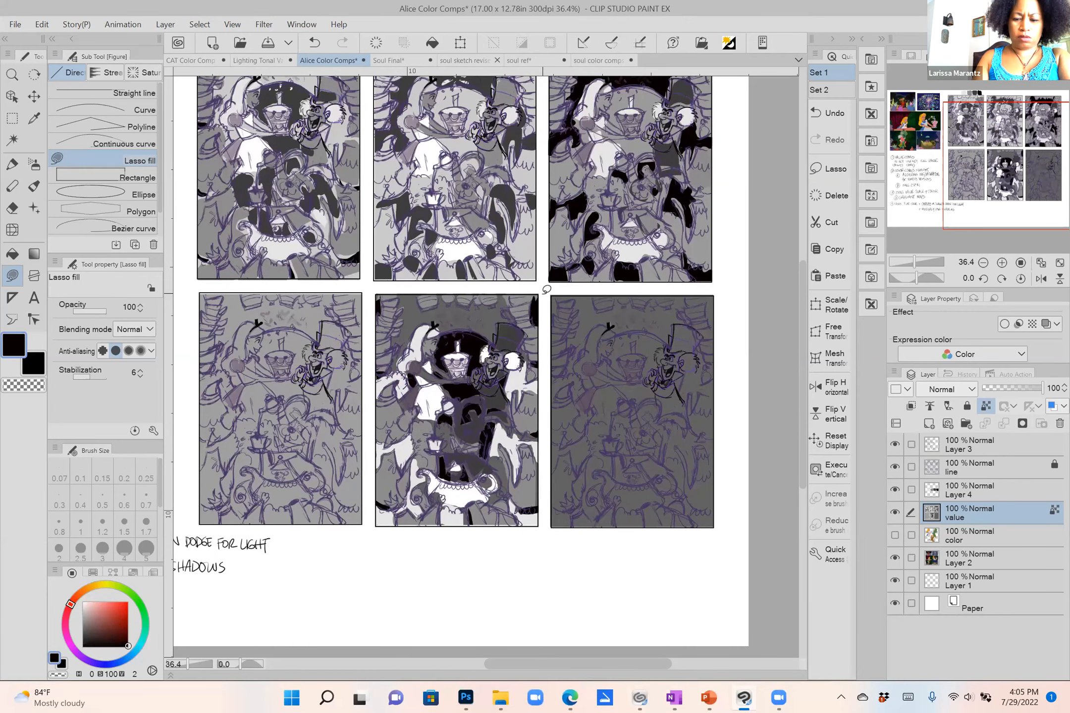
scroll(546, 290, up, 1)
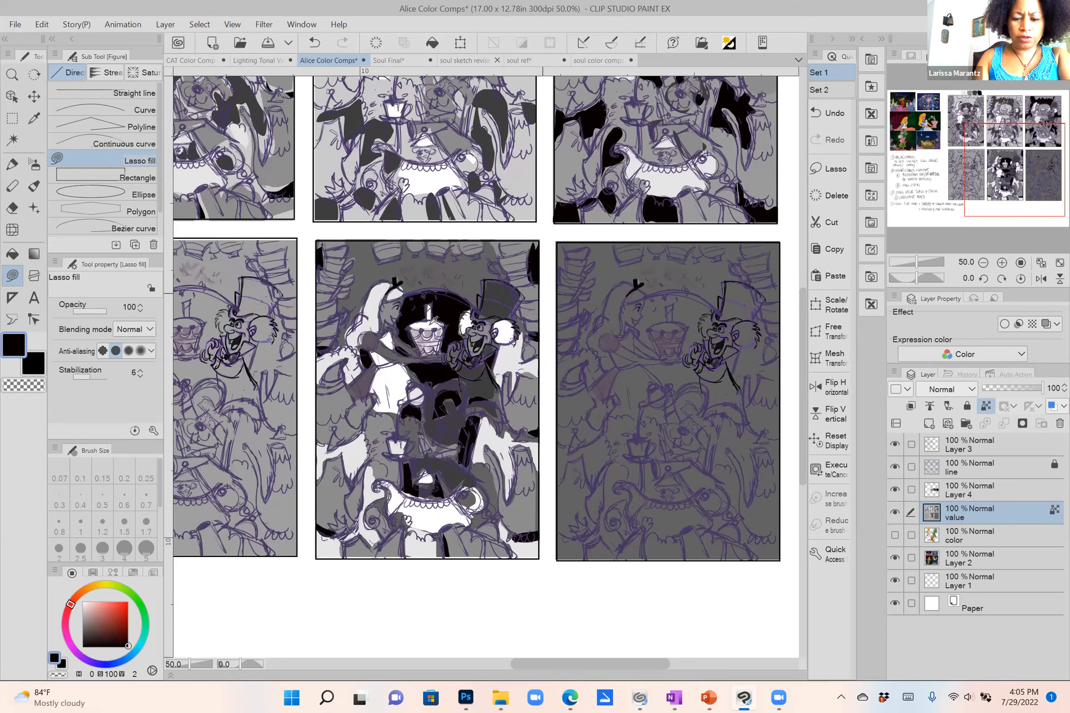
alt+click(430, 325)
mouse_move(422, 276)
mouse_down()
mouse_move(411, 287)
mouse_move(435, 277)
mouse_up()
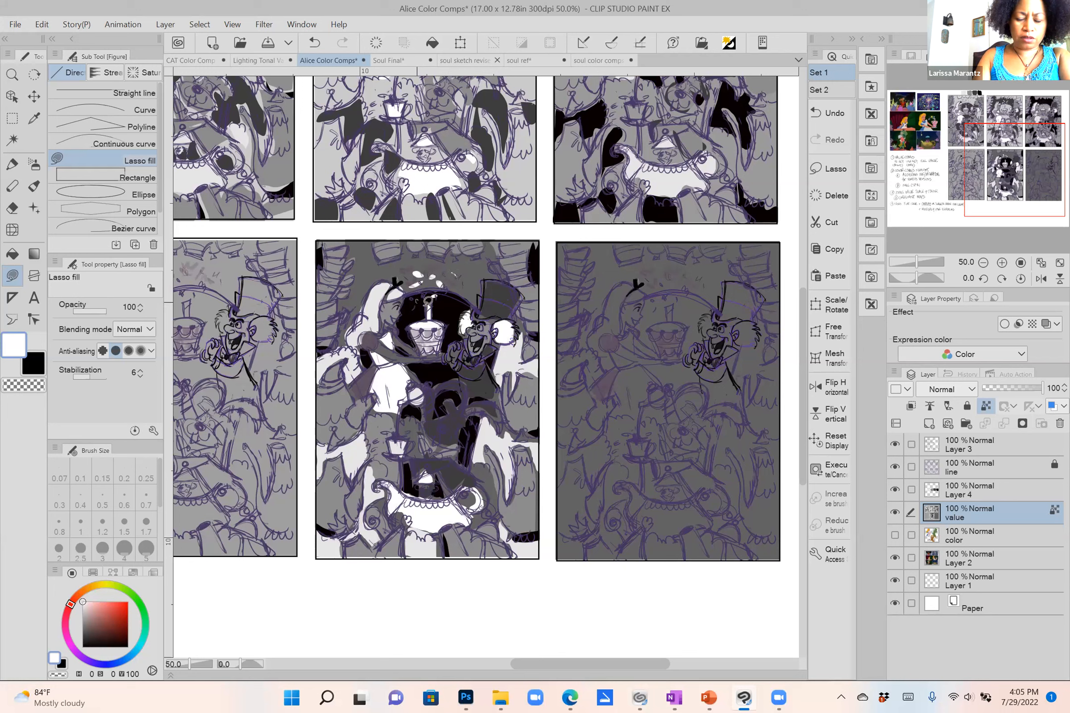
drag(388, 243, 441, 242)
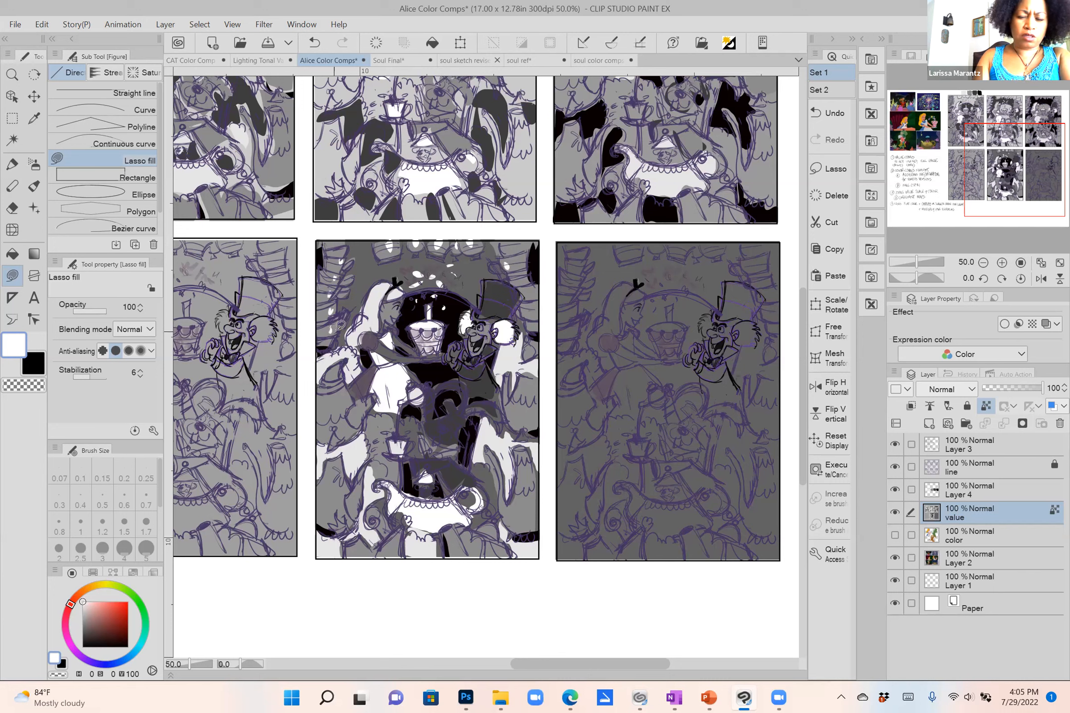
drag(515, 402, 518, 400)
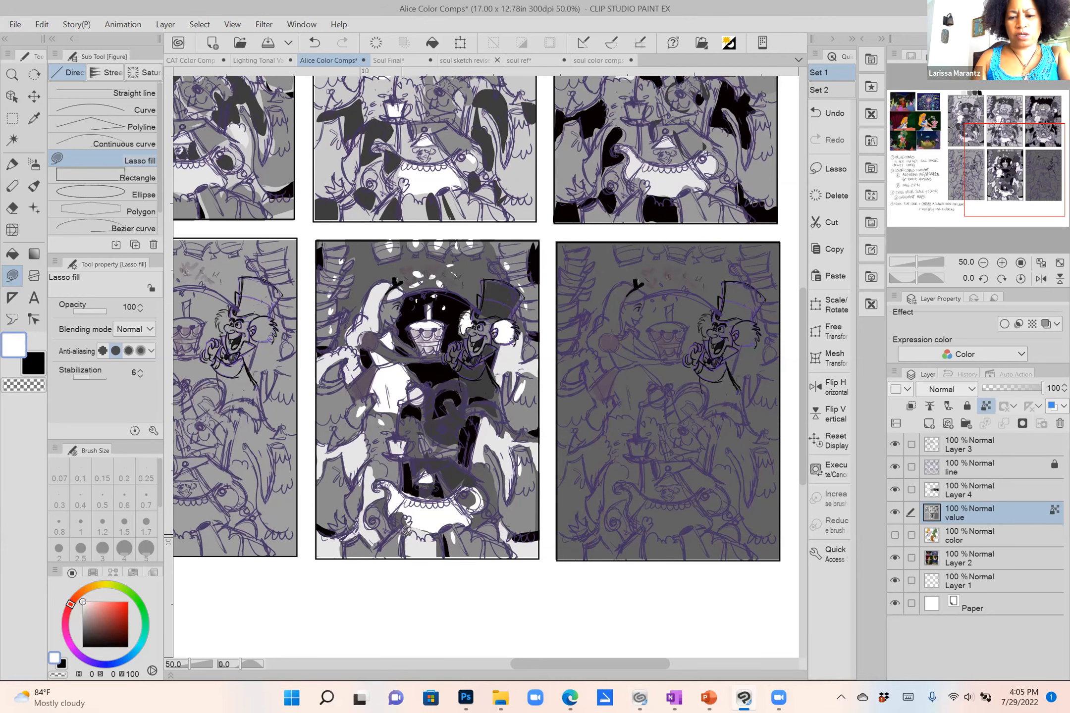
Review the value comps up close and on the whole sheet, toggling the visibility of the line and value layers.
scroll(407, 531, down, 4)
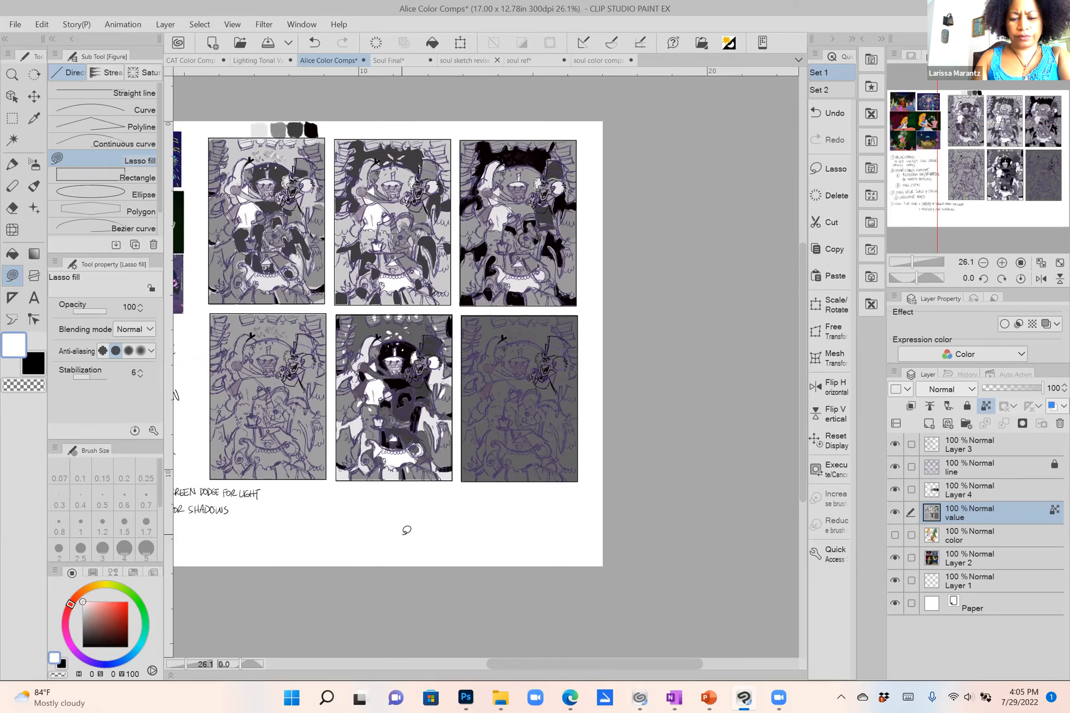
scroll(406, 531, up, 4)
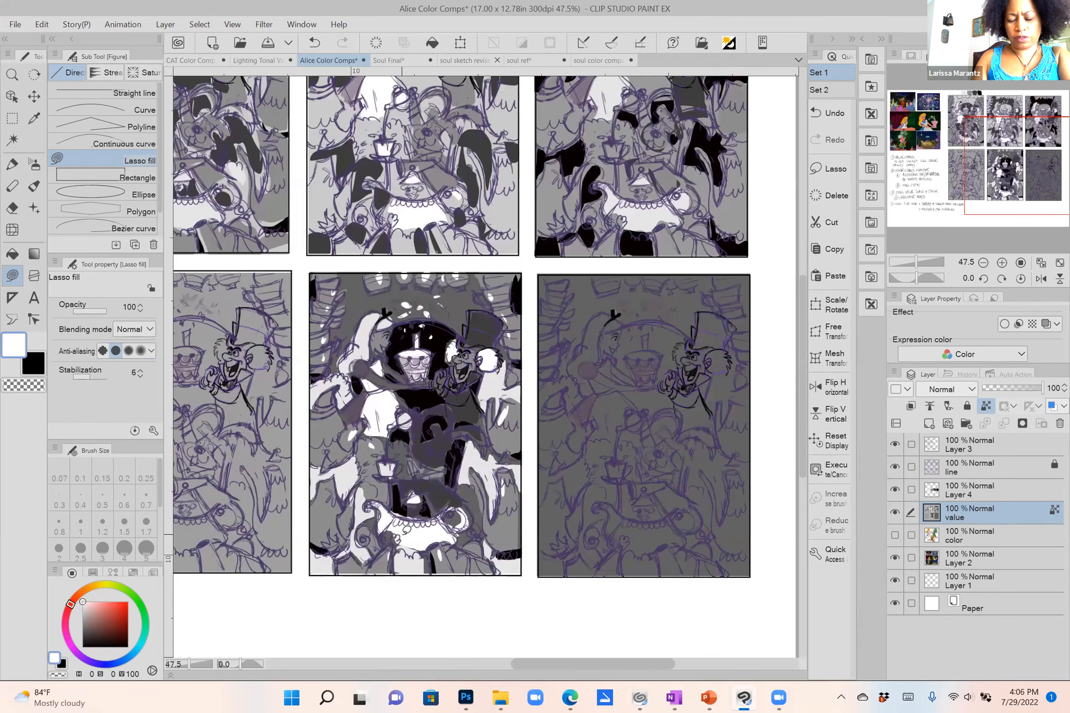
scroll(406, 531, up, 2)
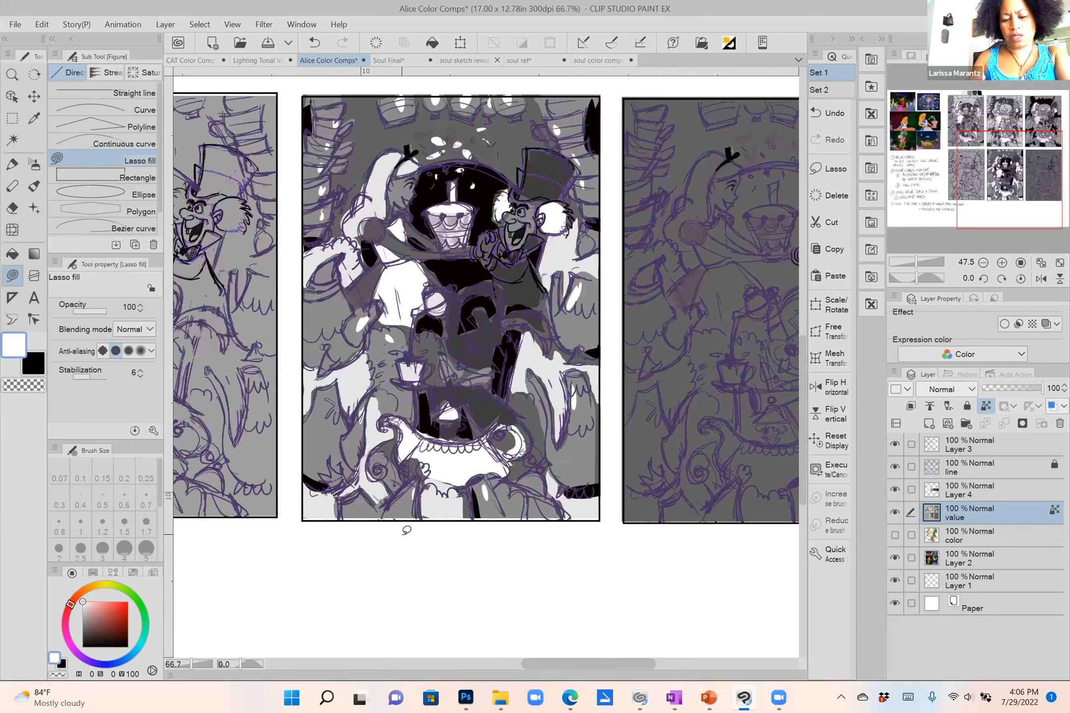
alt+click(470, 272)
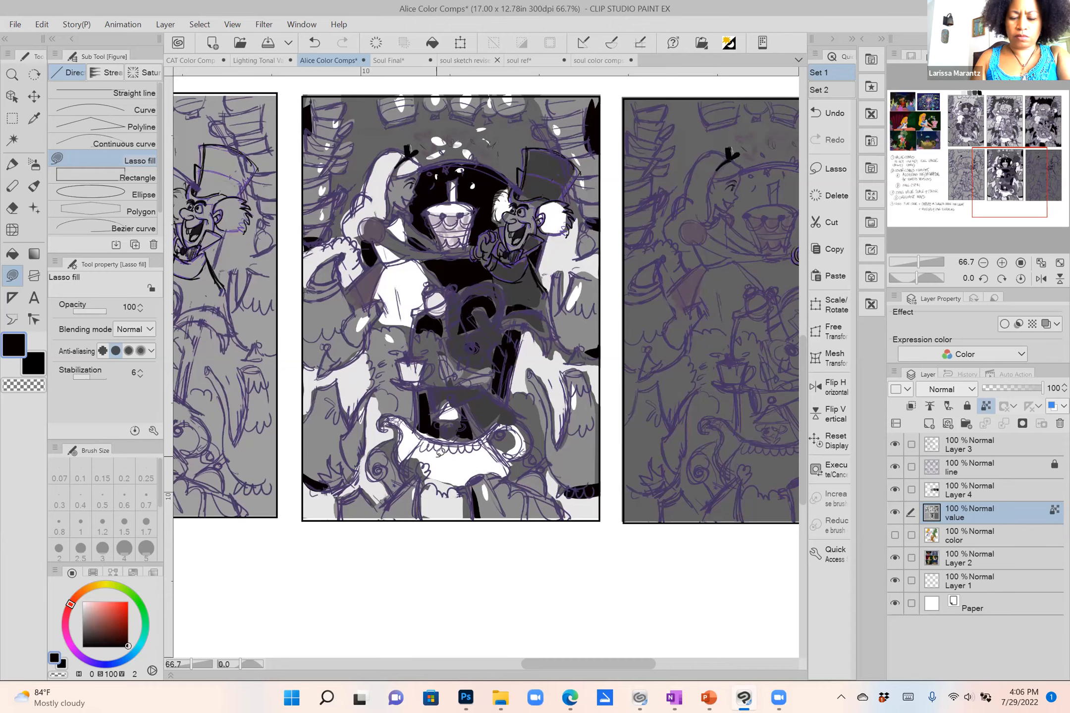
scroll(440, 452, down, 3)
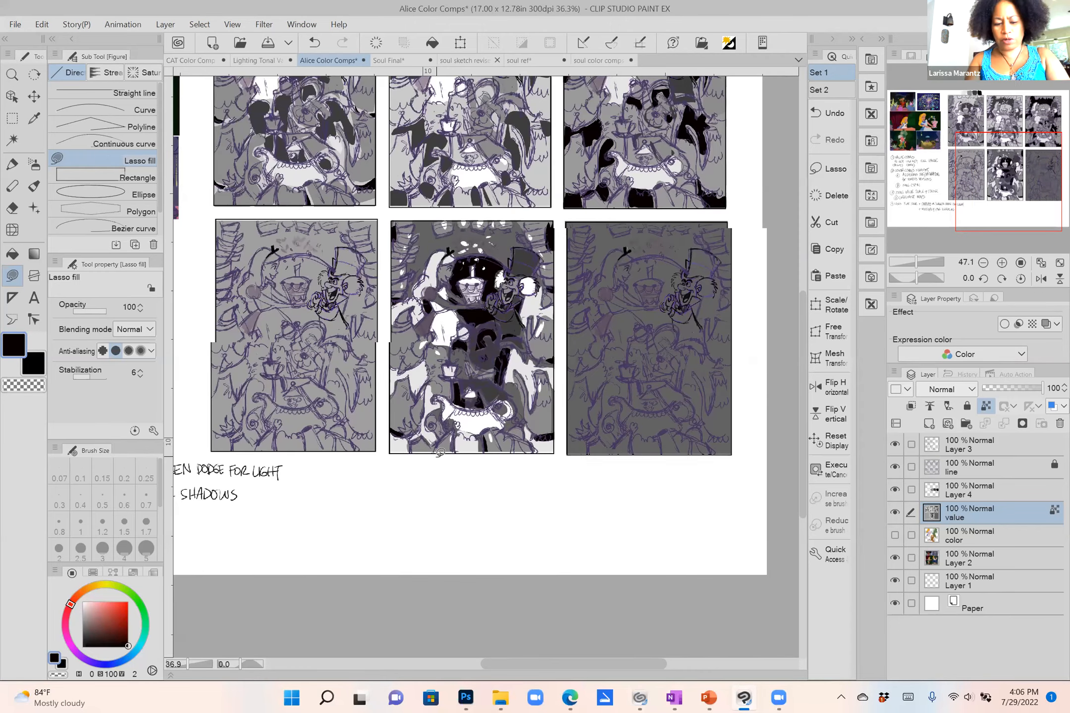
scroll(440, 452, left, 3)
scroll(440, 452, up, 1)
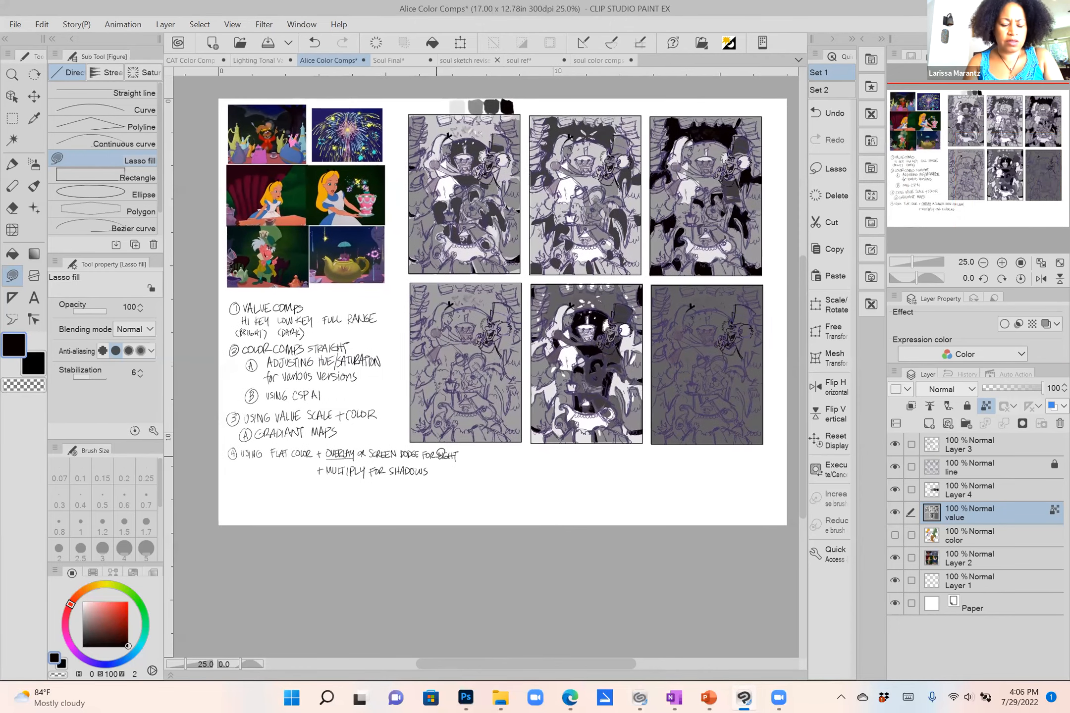
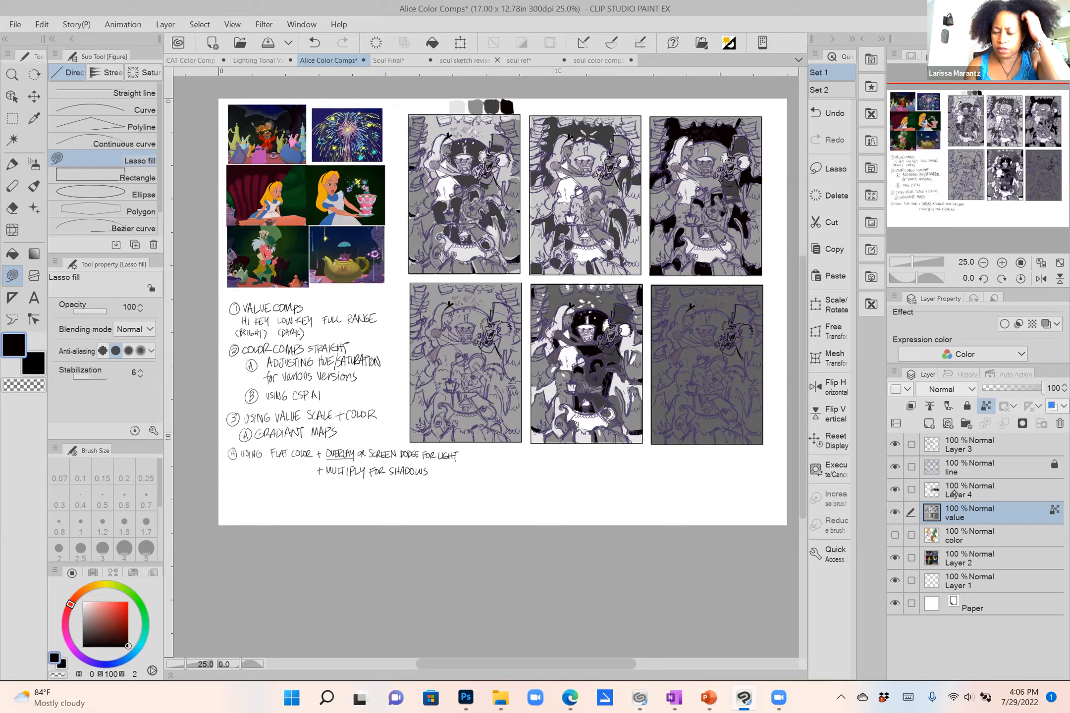
click(895, 467)
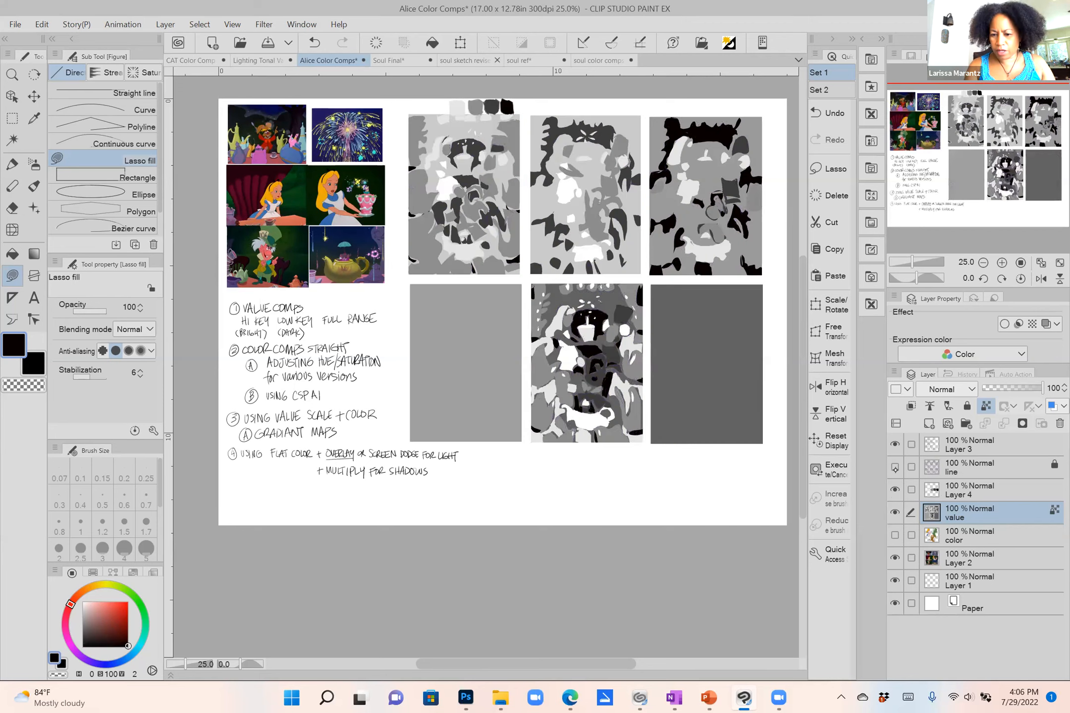
click(895, 467)
click(895, 467)
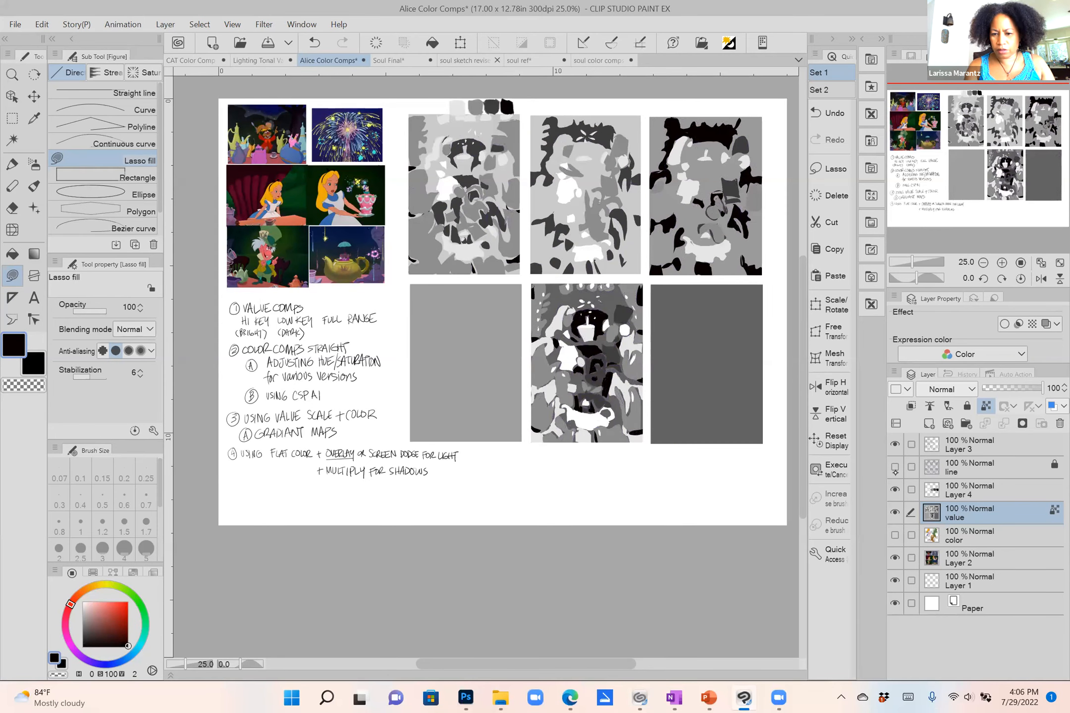
click(895, 467)
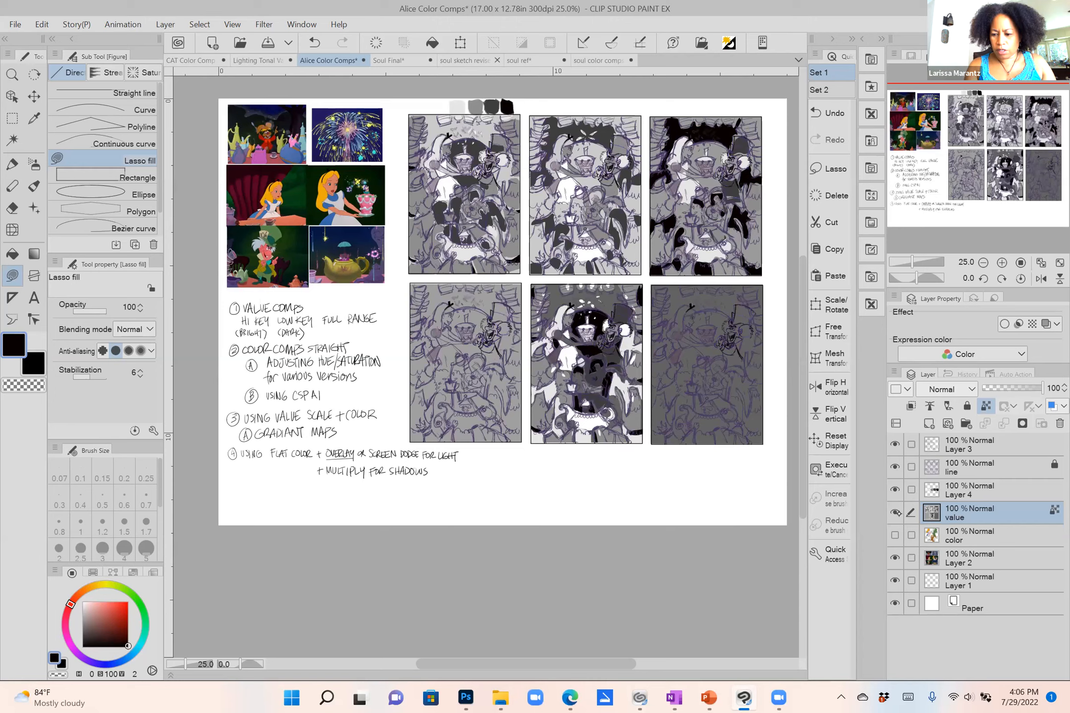
click(894, 513)
click(895, 512)
Copy and paste the bottom-row middle comp from both the line and value layers, and clear the selection.
click(969, 463)
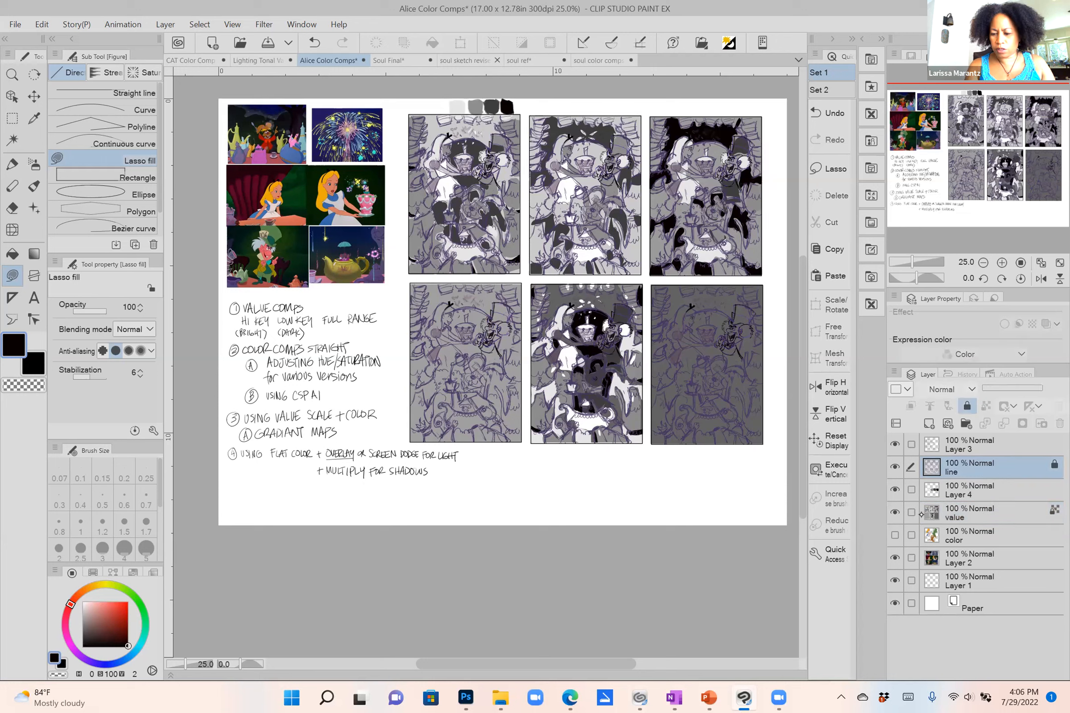
click(912, 512)
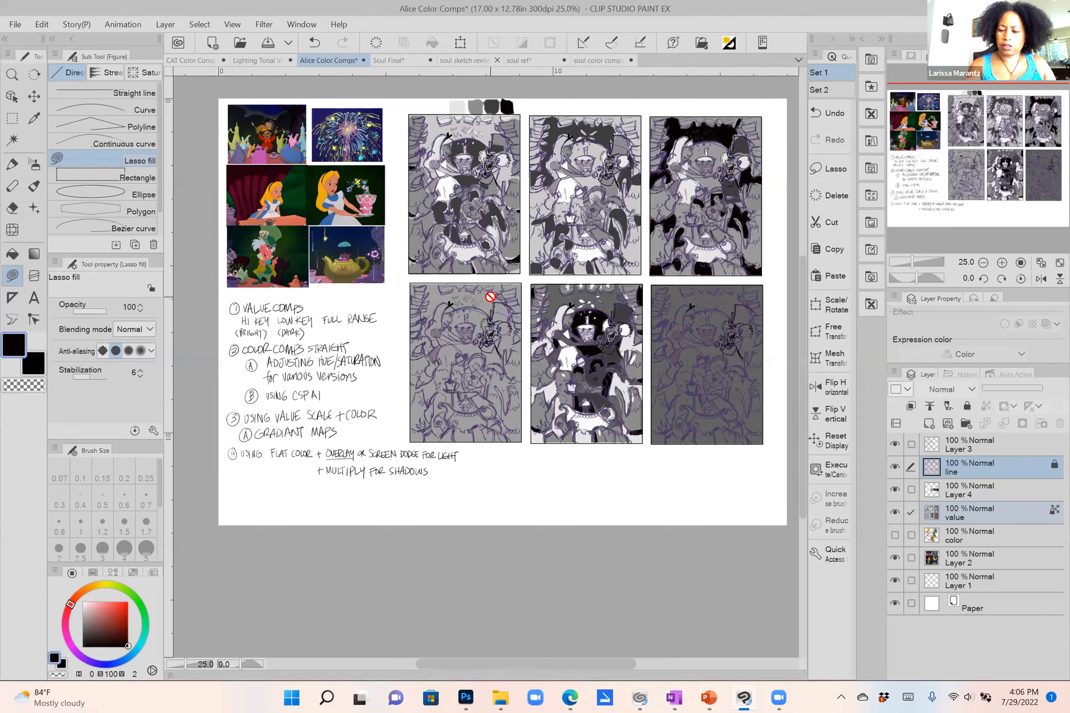
key(m)
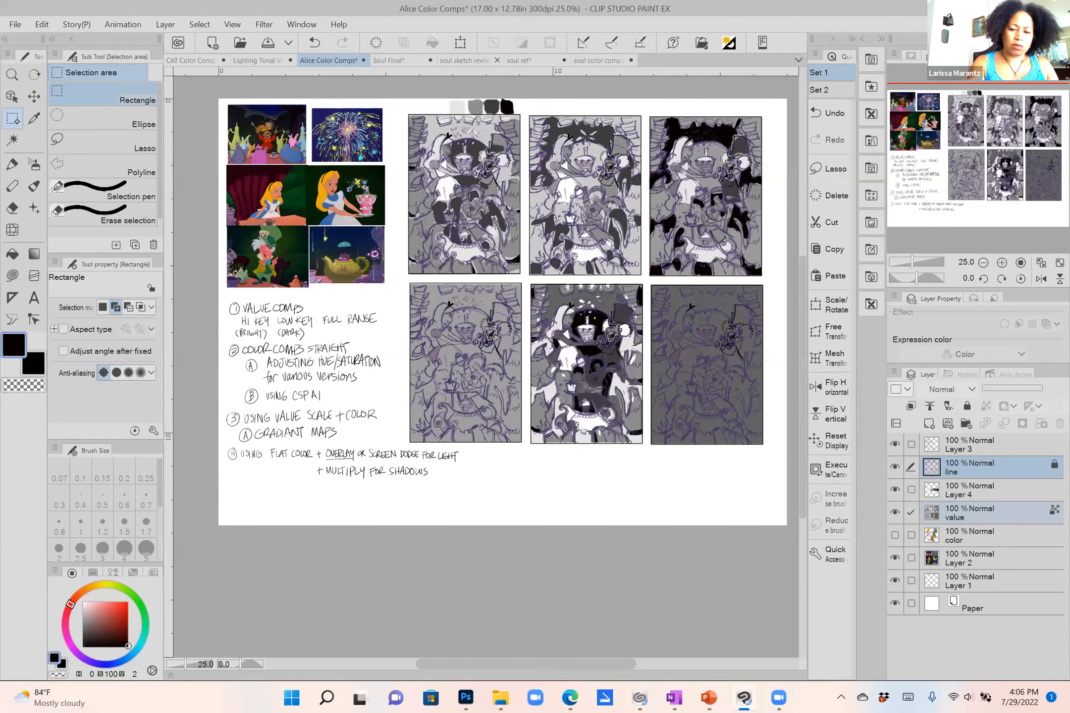
drag(528, 281, 646, 451)
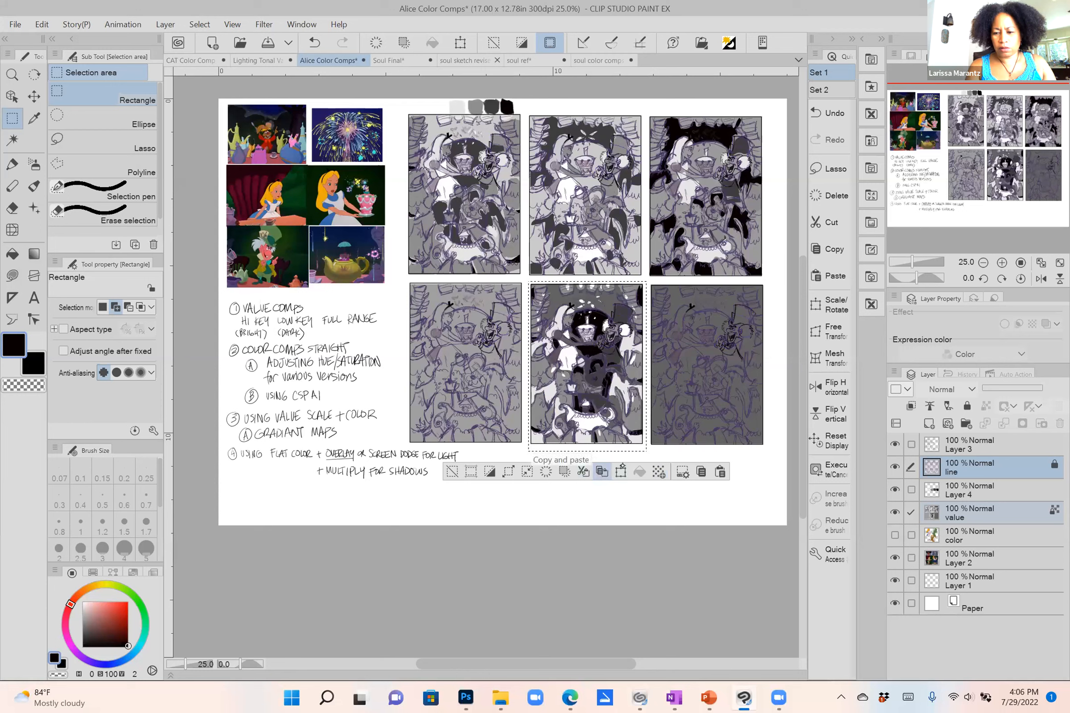
click(602, 472)
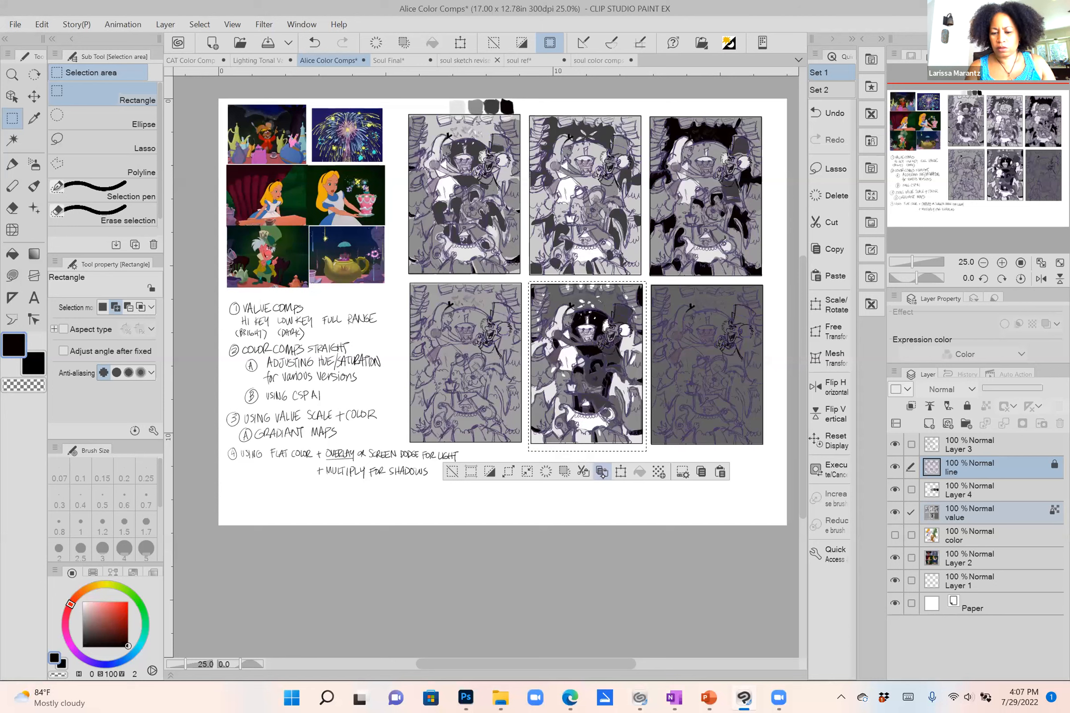
click(602, 471)
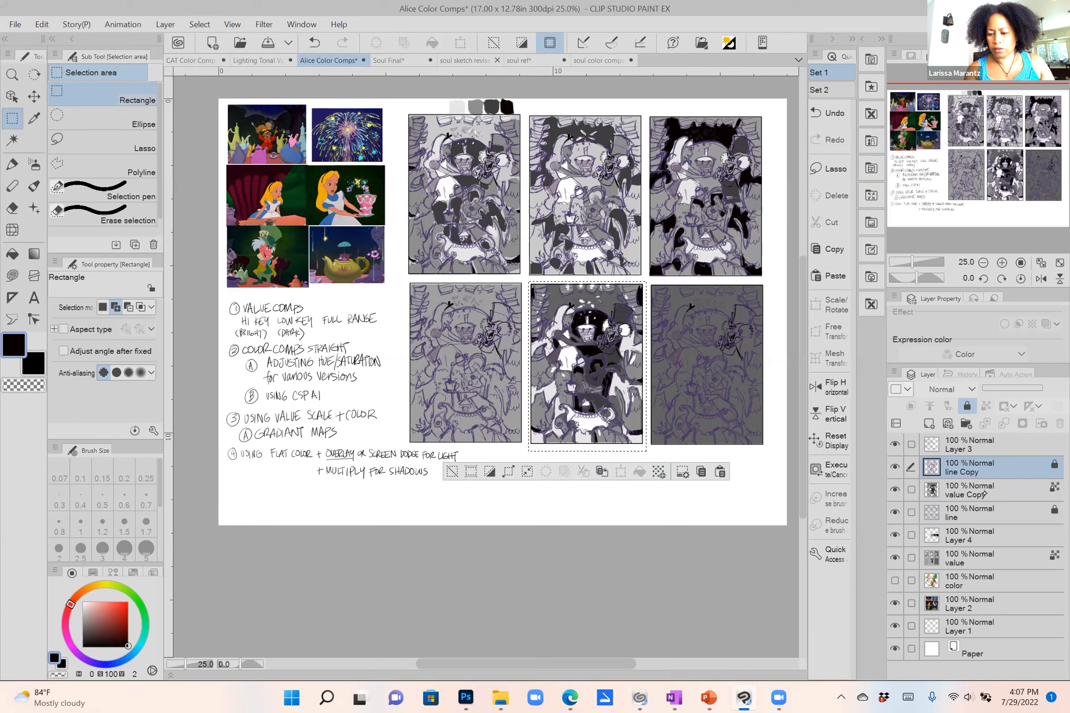
key(ctrl+d)
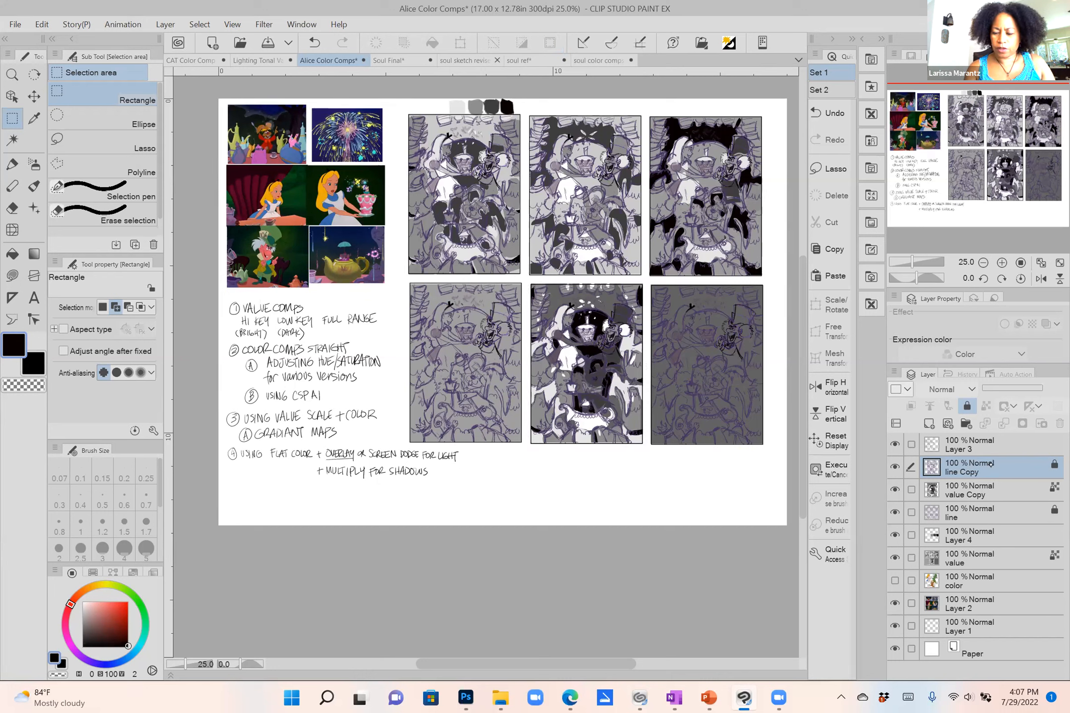
Unlock the line Copy layer and select it together with the value Copy layer.
click(985, 487)
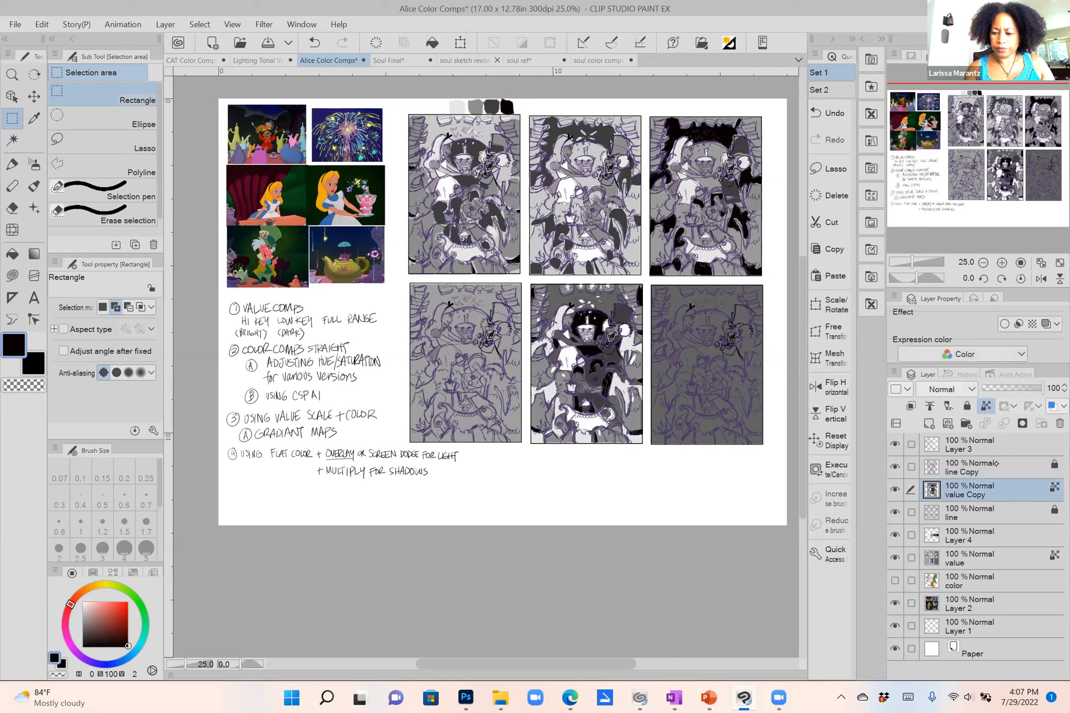
click(913, 466)
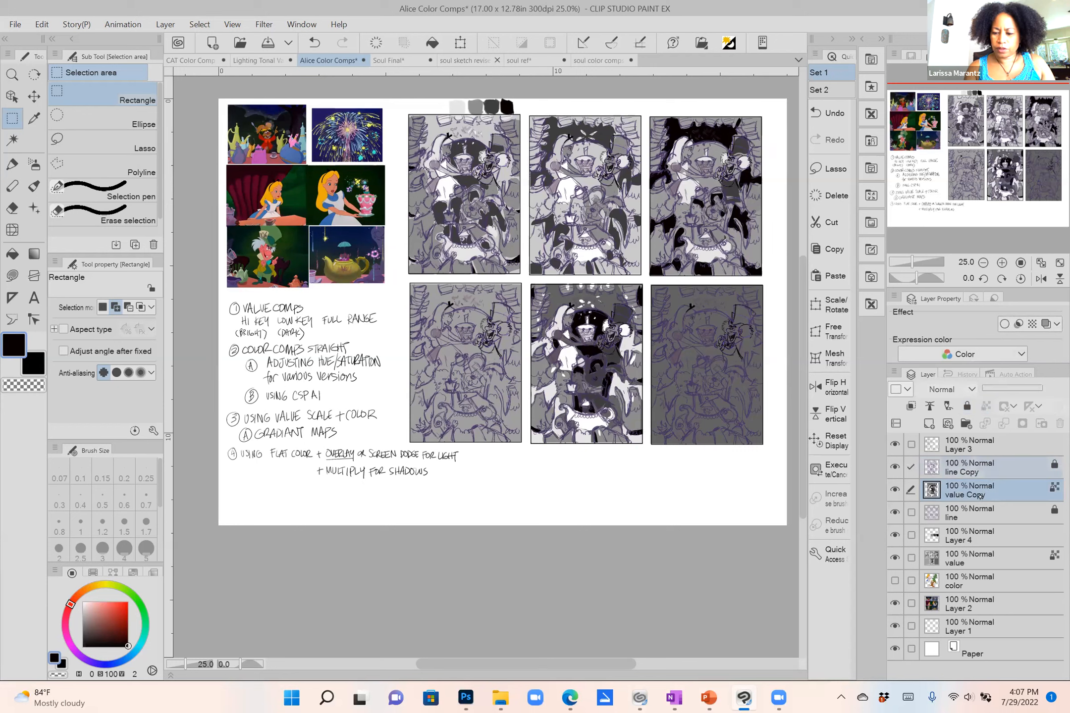
click(1018, 469)
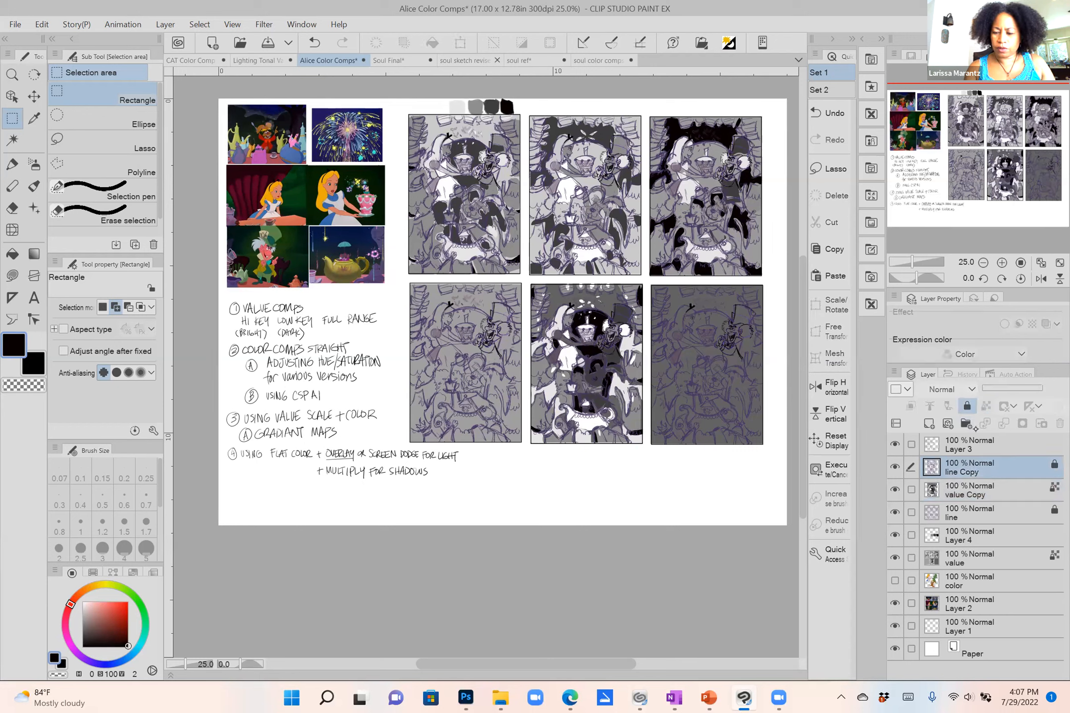
click(971, 404)
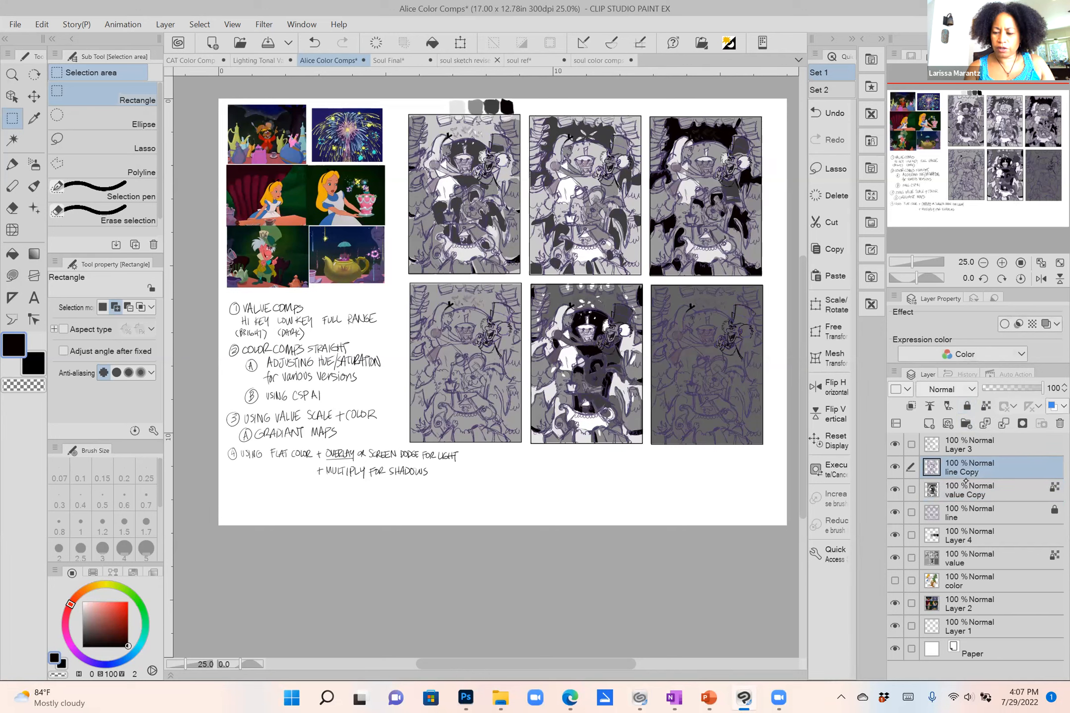
click(913, 490)
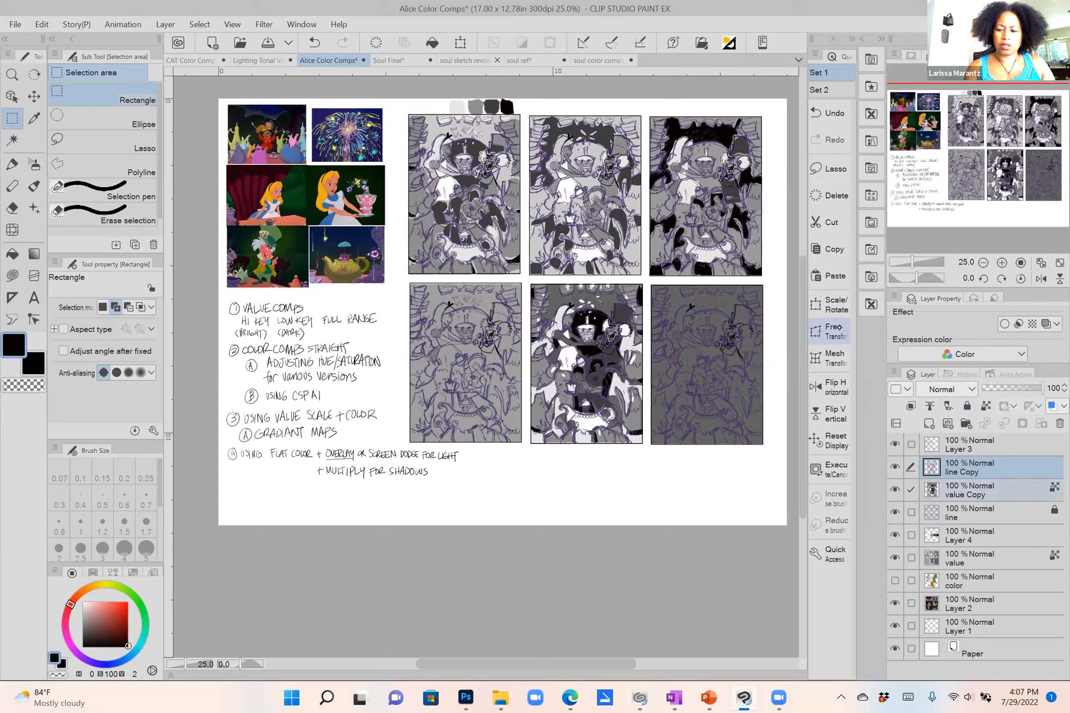
Move the copied comp over the handwritten notes.
click(832, 309)
drag(611, 365, 362, 404)
click(304, 505)
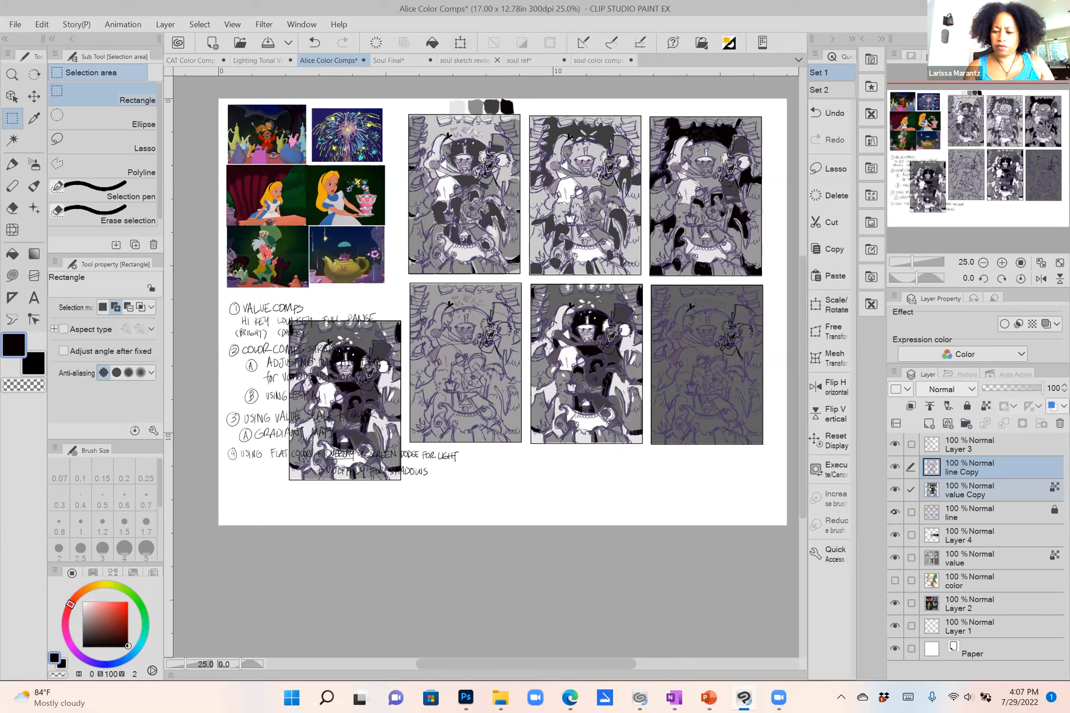
Hide the line, Layer 4 and value layers, and move the copied comp to the empty area beside the reference images.
click(895, 512)
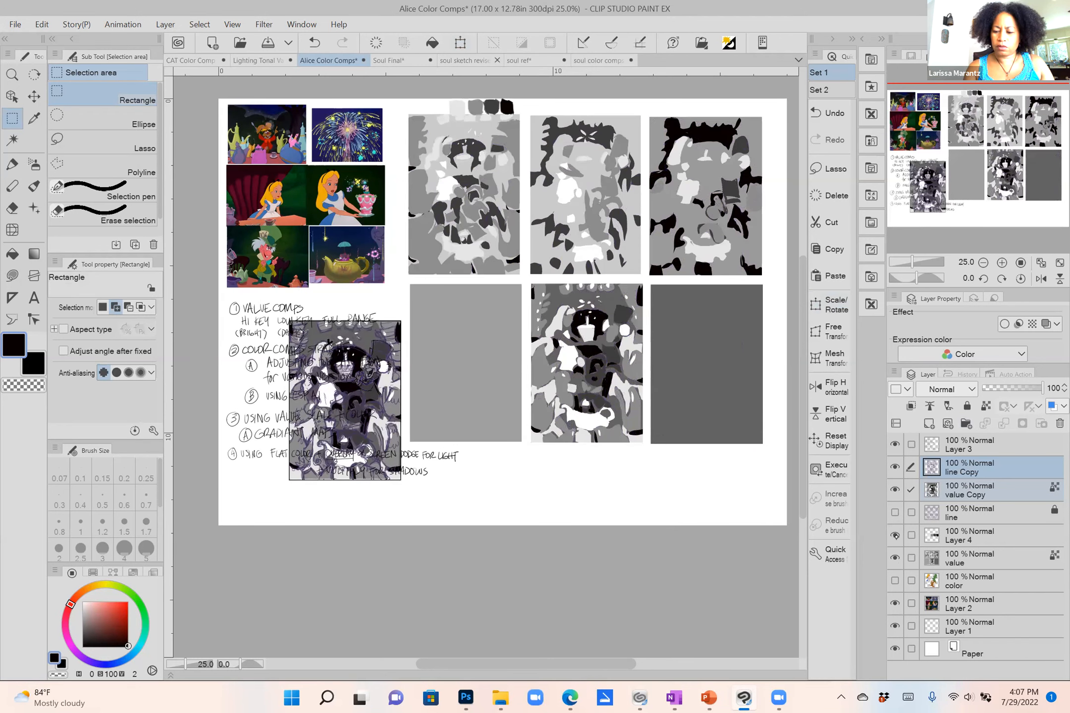
click(895, 557)
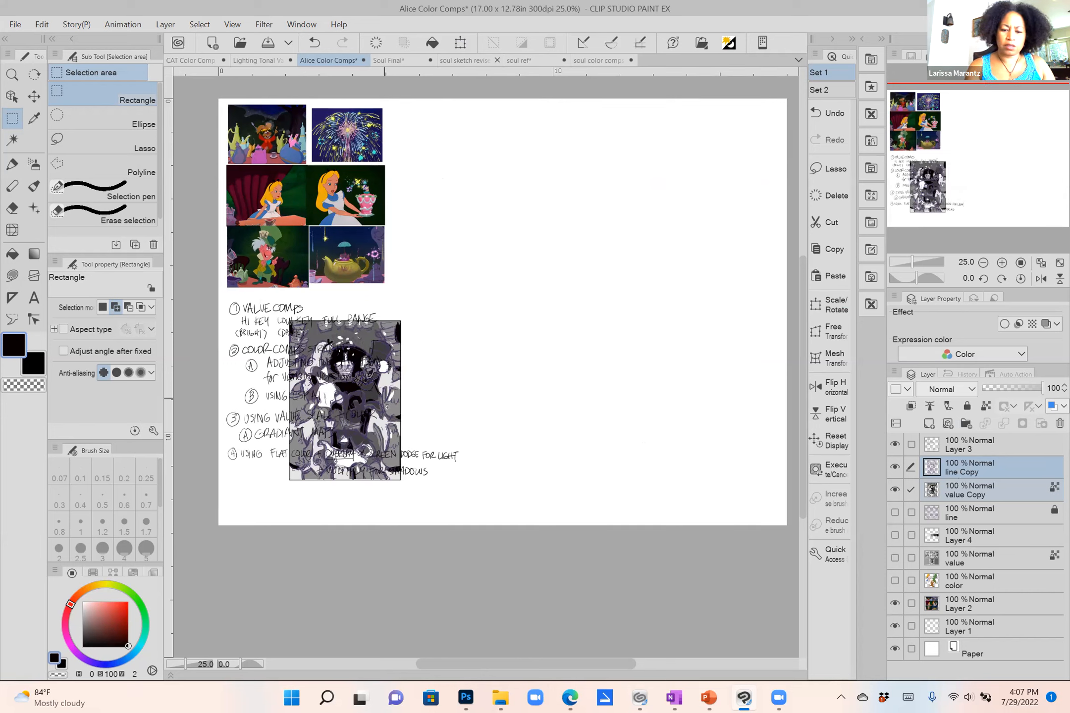
key(ctrl+t)
drag(379, 413, 498, 214)
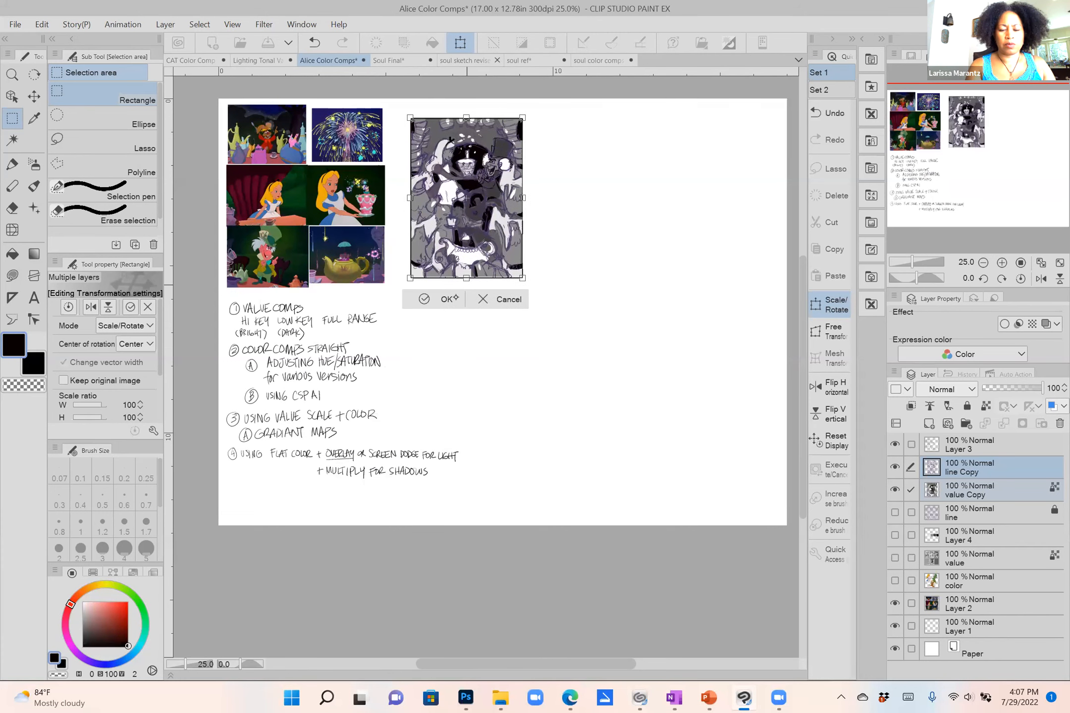
click(449, 298)
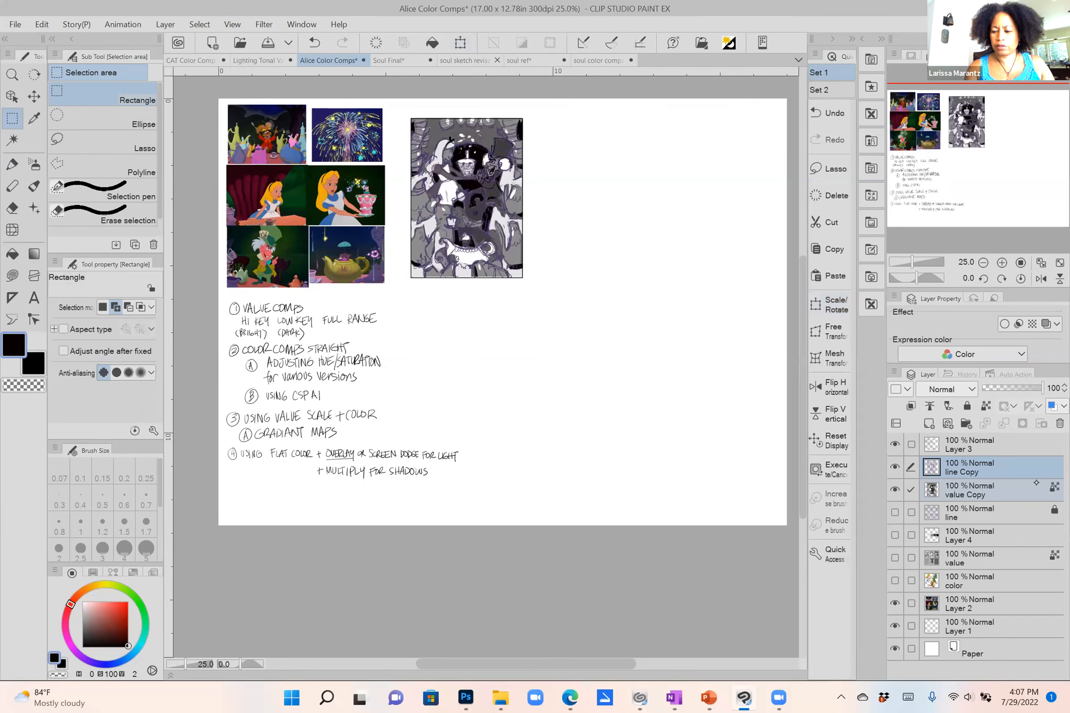
Merge the selected line Copy and value Copy layers into one layer and check the merged comp by toggling its visibility.
click(894, 372)
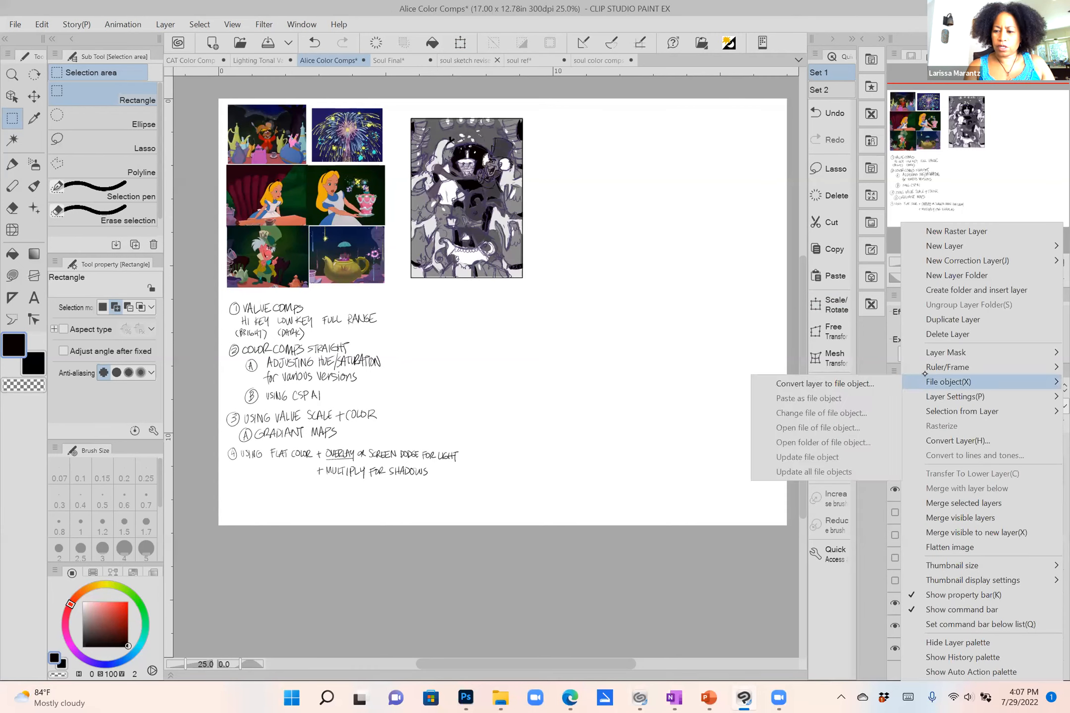
mouse_move(957, 367)
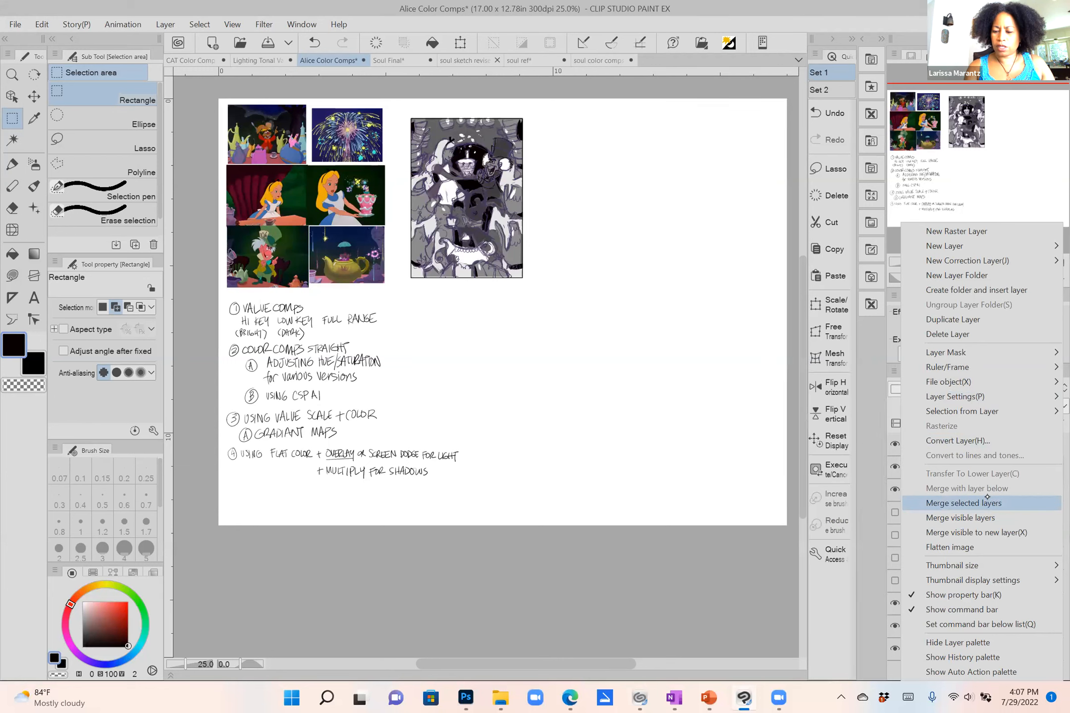
click(888, 408)
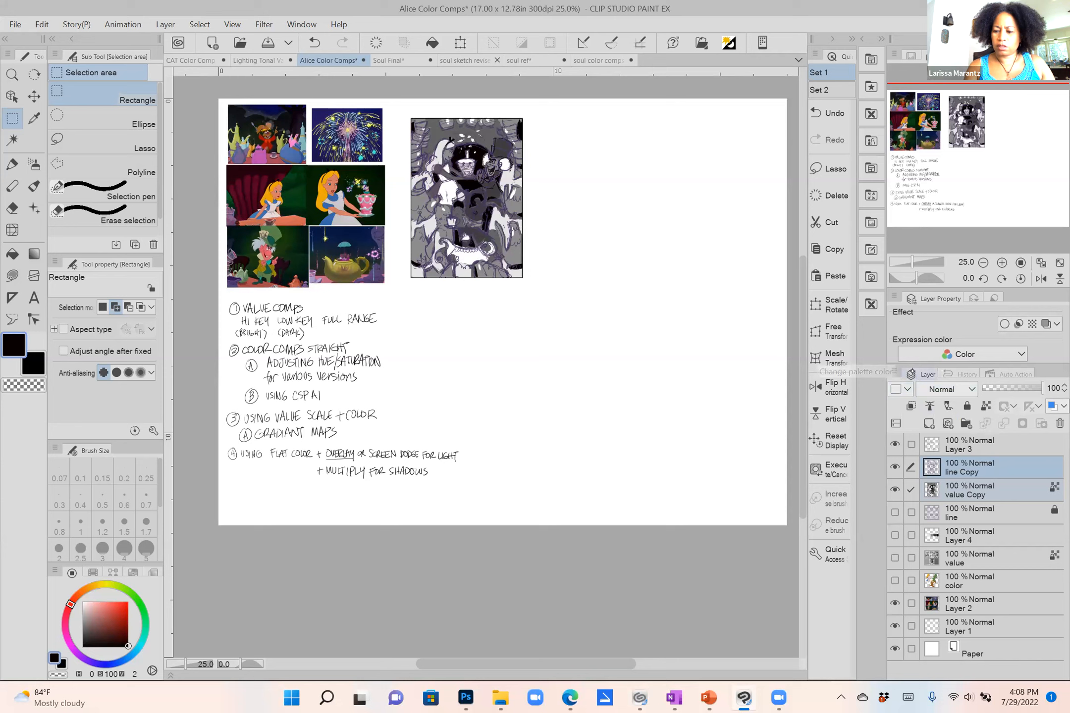
click(900, 374)
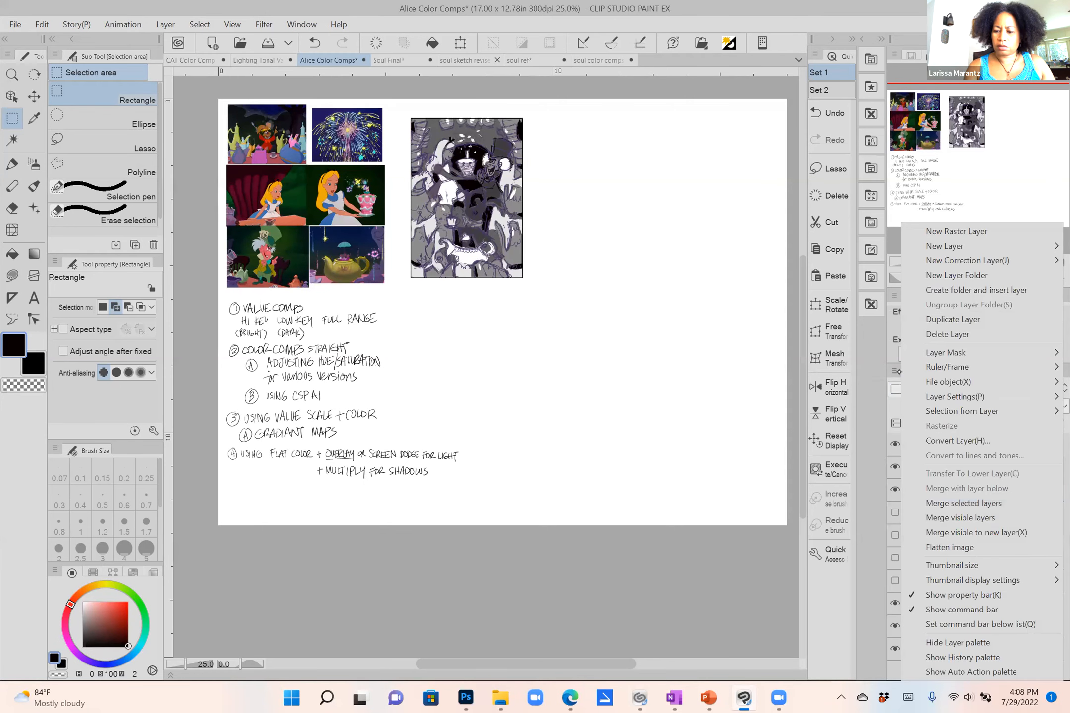
click(973, 503)
click(896, 468)
click(896, 468)
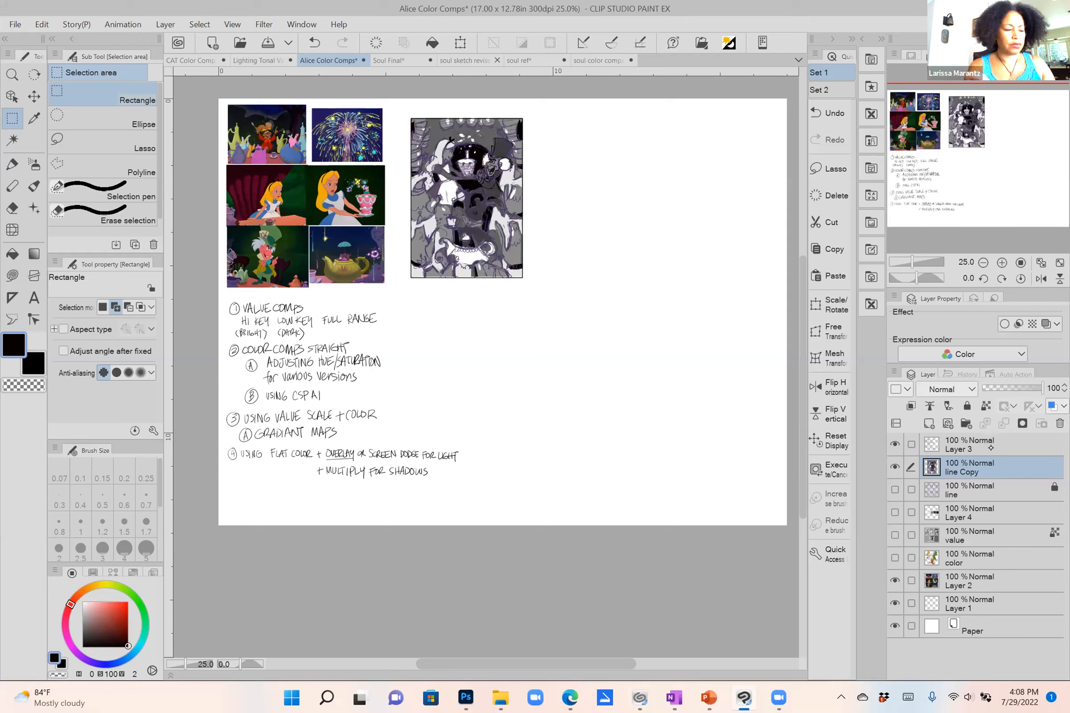
Scale the merged comp up to 109% in width and height.
key(ctrl+t)
mouse_move(516, 242)
mouse_down()
mouse_move(537, 292)
mouse_move(514, 266)
mouse_up()
scroll(506, 248, up, 2)
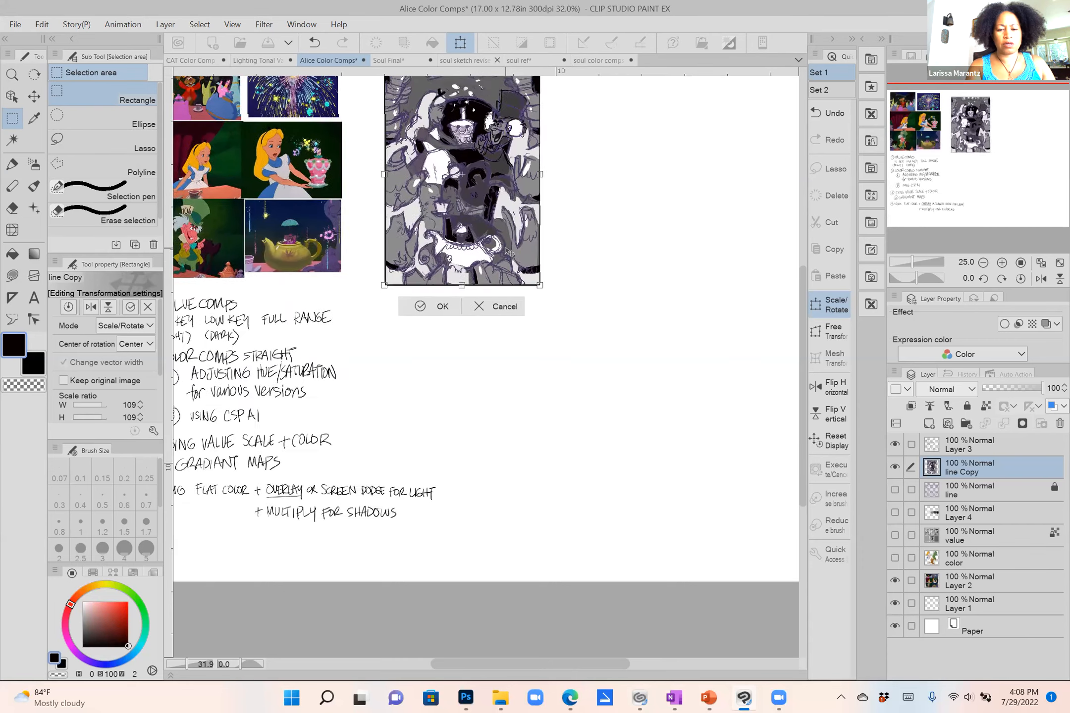
scroll(509, 251, down, 2)
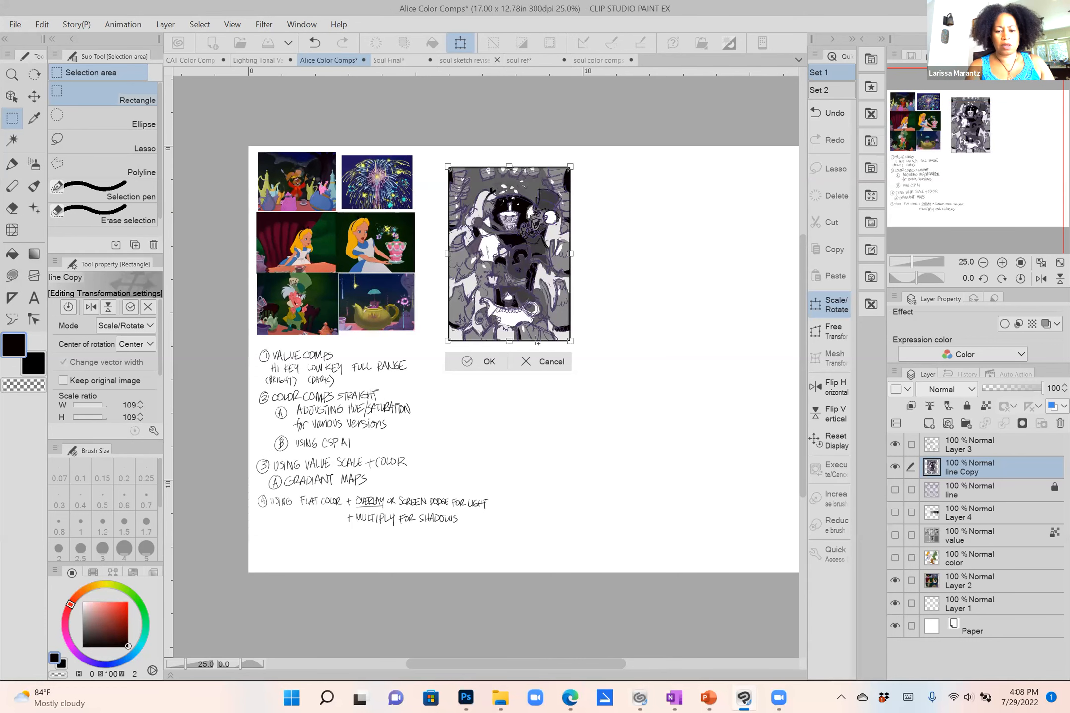
key(Return)
scroll(535, 341, right, 1)
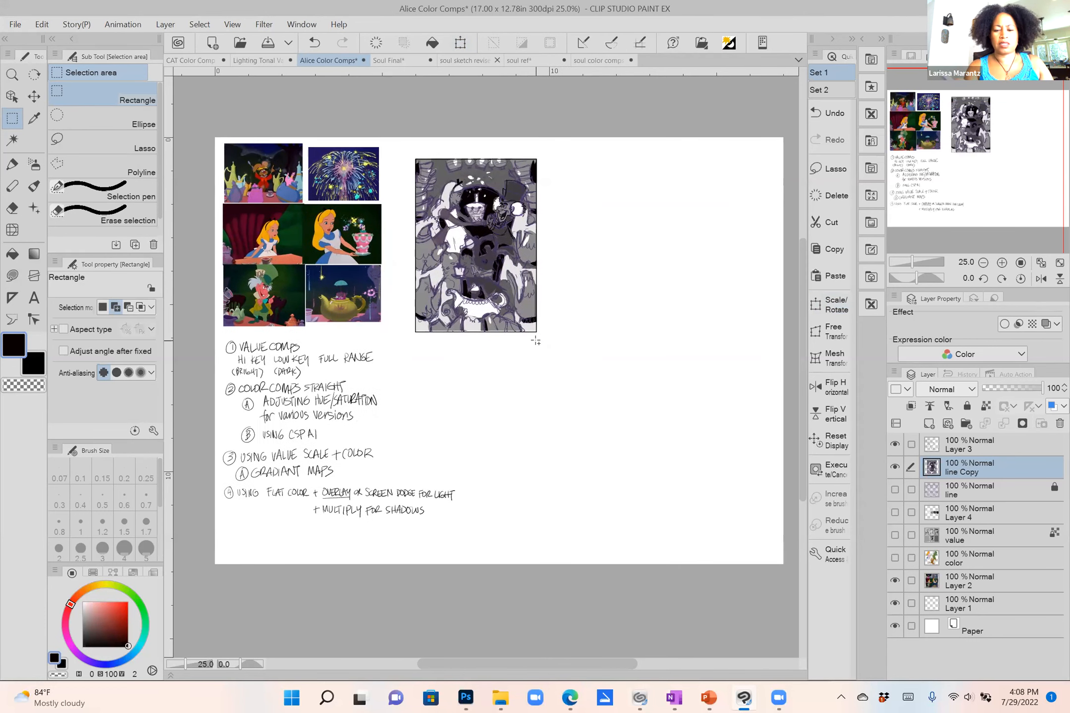
Move the enlarged comp up and closer to the reference images, roughly level with their top edge.
key(ctrl+t)
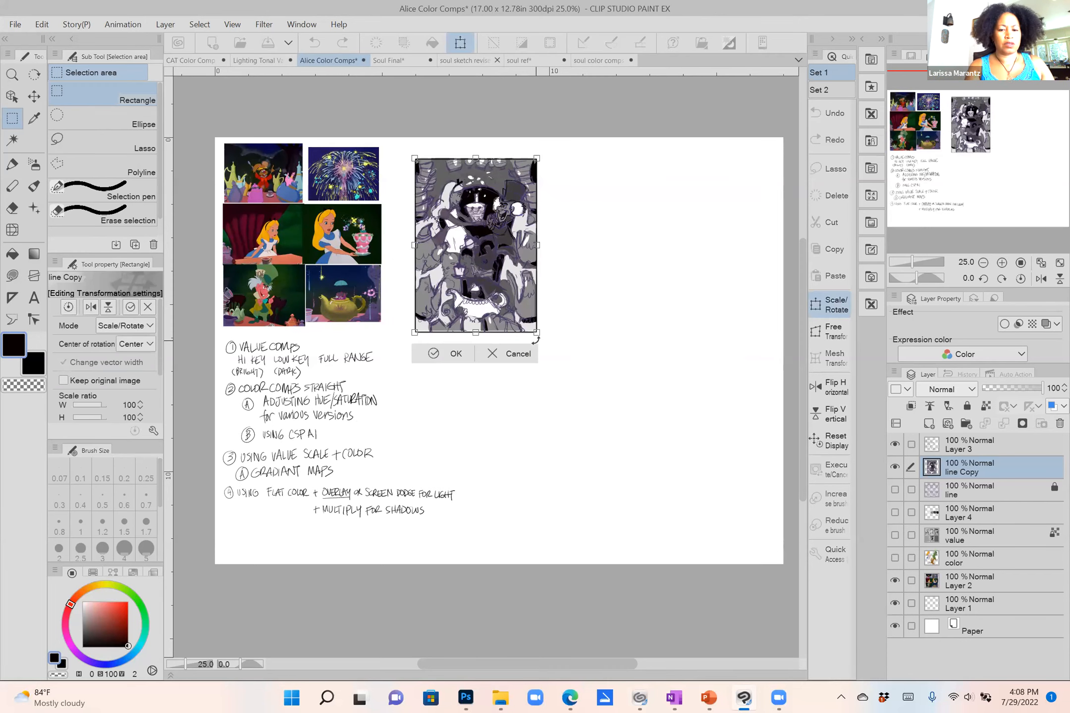
drag(503, 302, 484, 288)
key(Return)
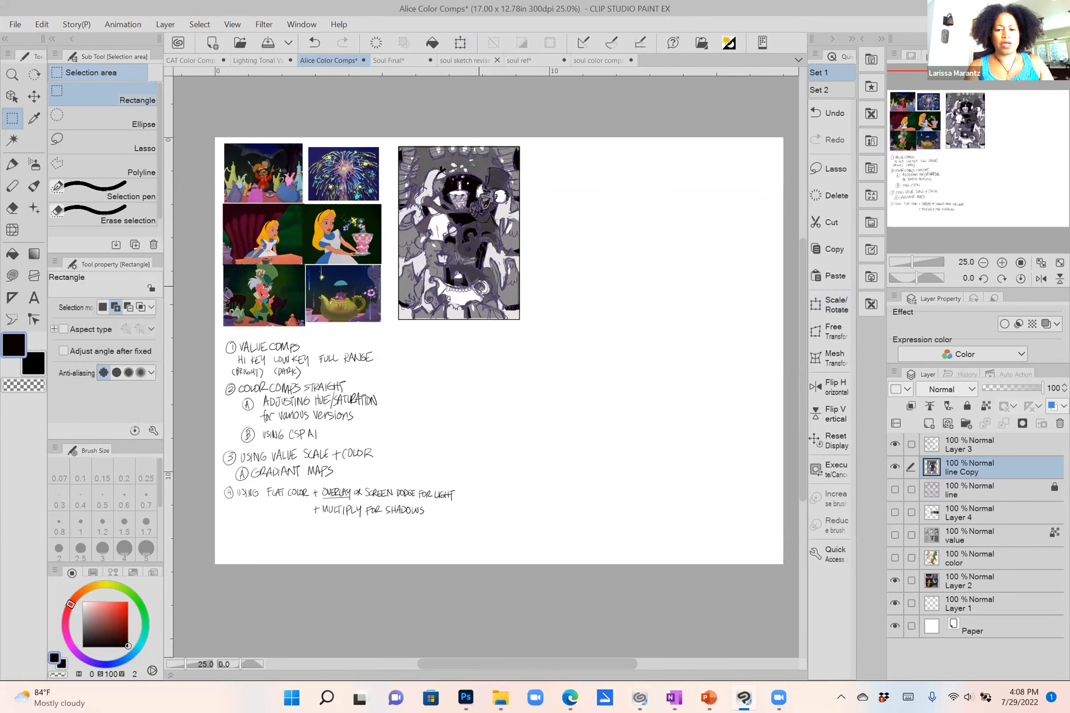
Duplicate the merged comp layer and place the copy directly to the right of the original.
click(894, 372)
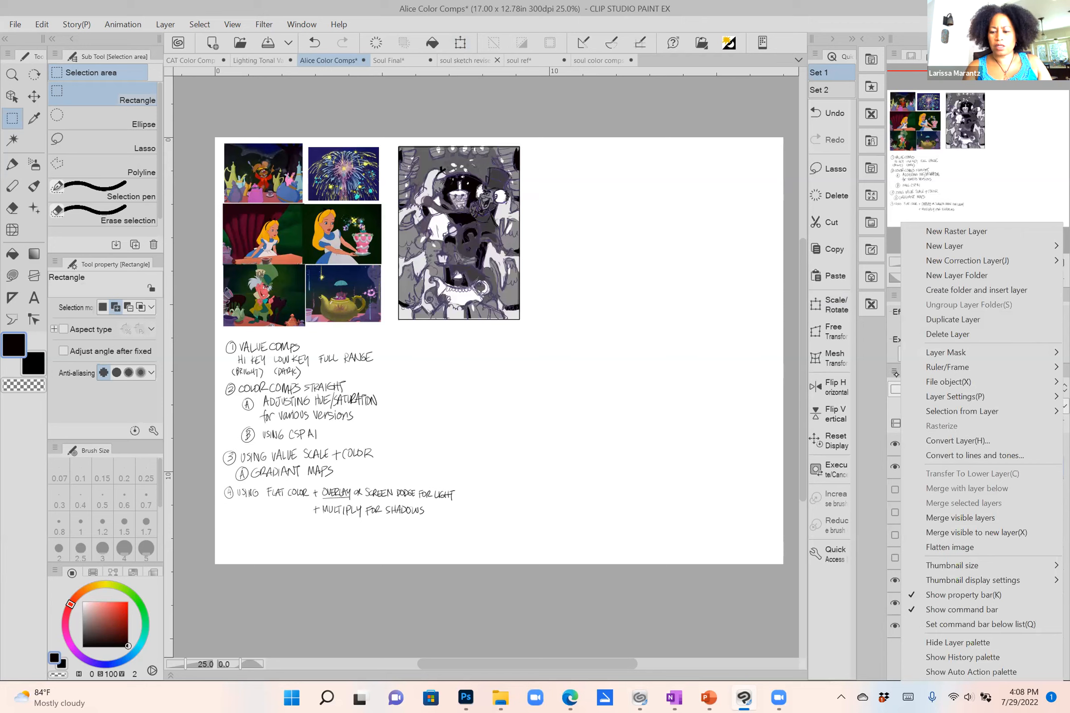
click(964, 319)
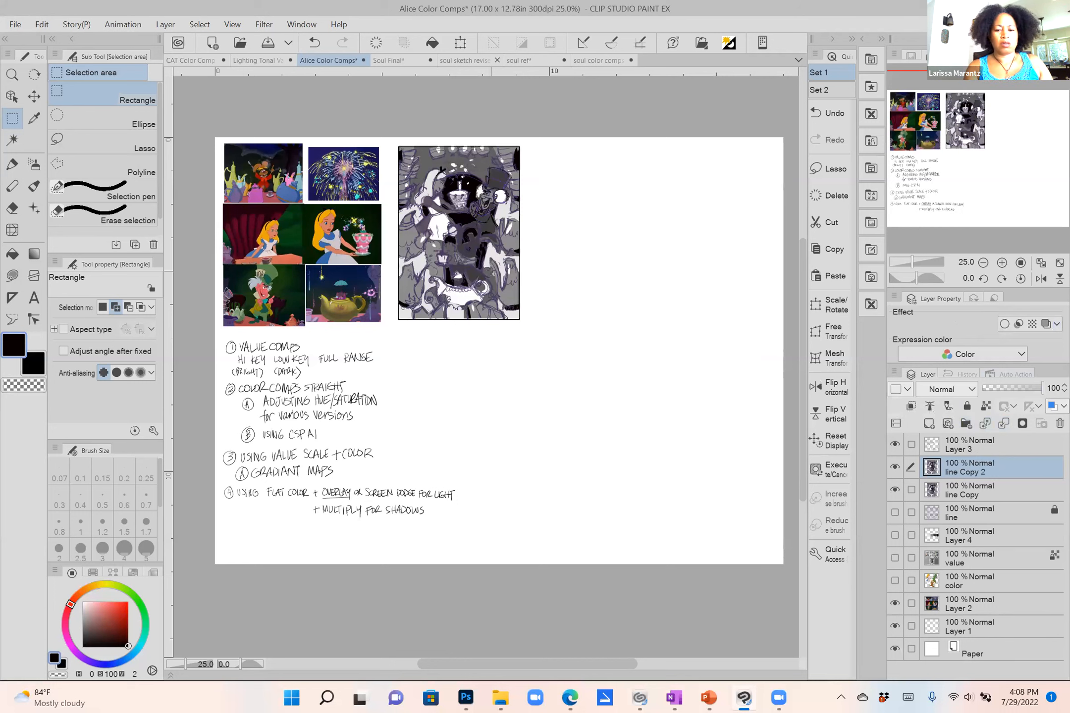
click(833, 304)
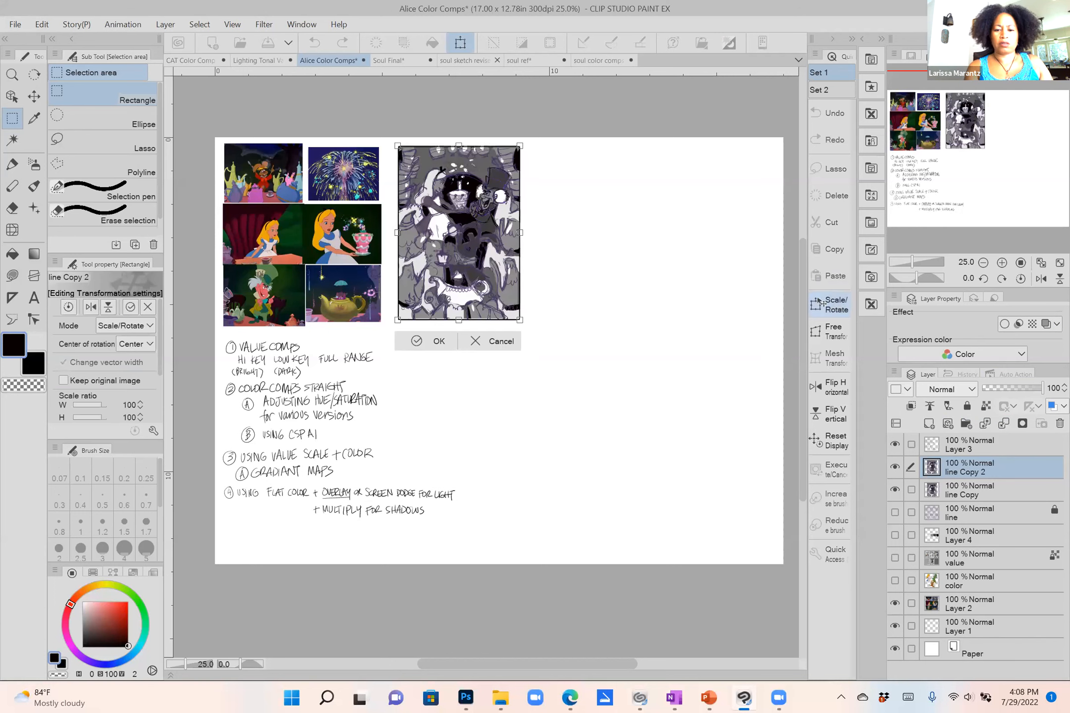
drag(533, 269, 616, 270)
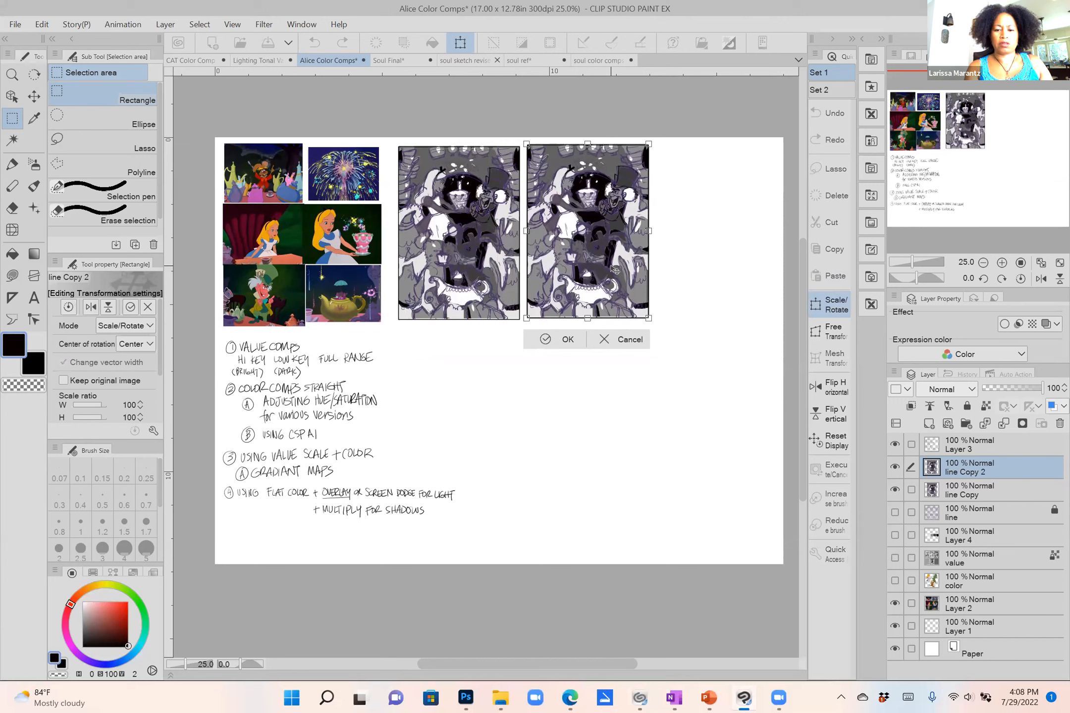
click(558, 337)
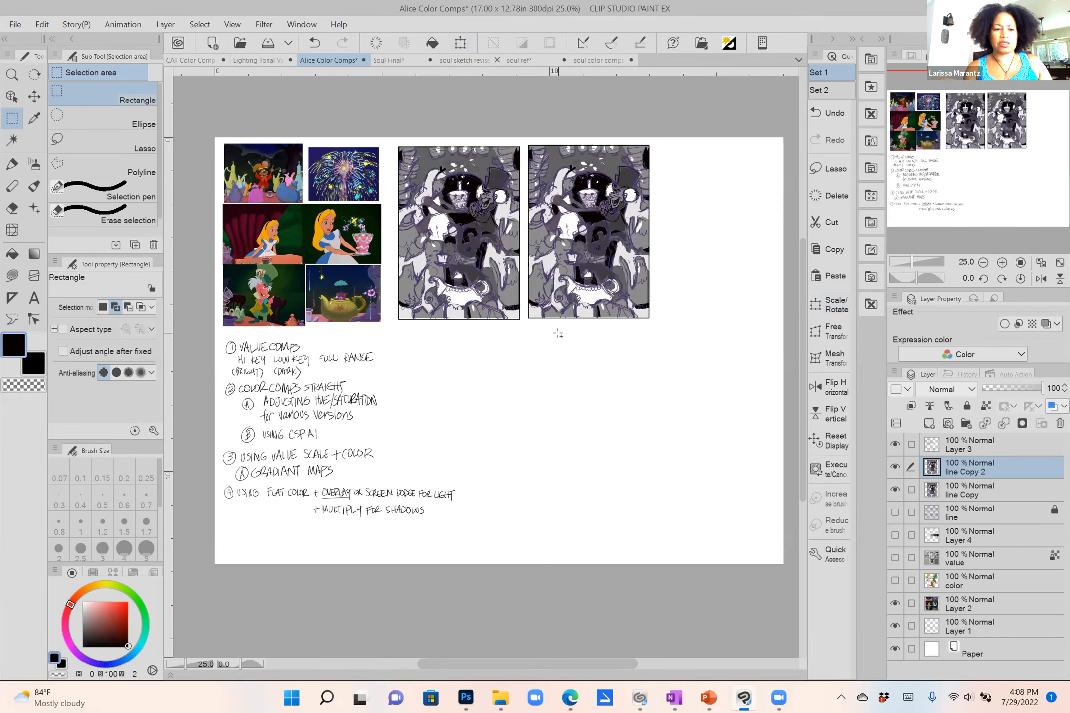
Make four more copies of the comp with the Move layer tool to complete a grid of two rows of three.
click(34, 96)
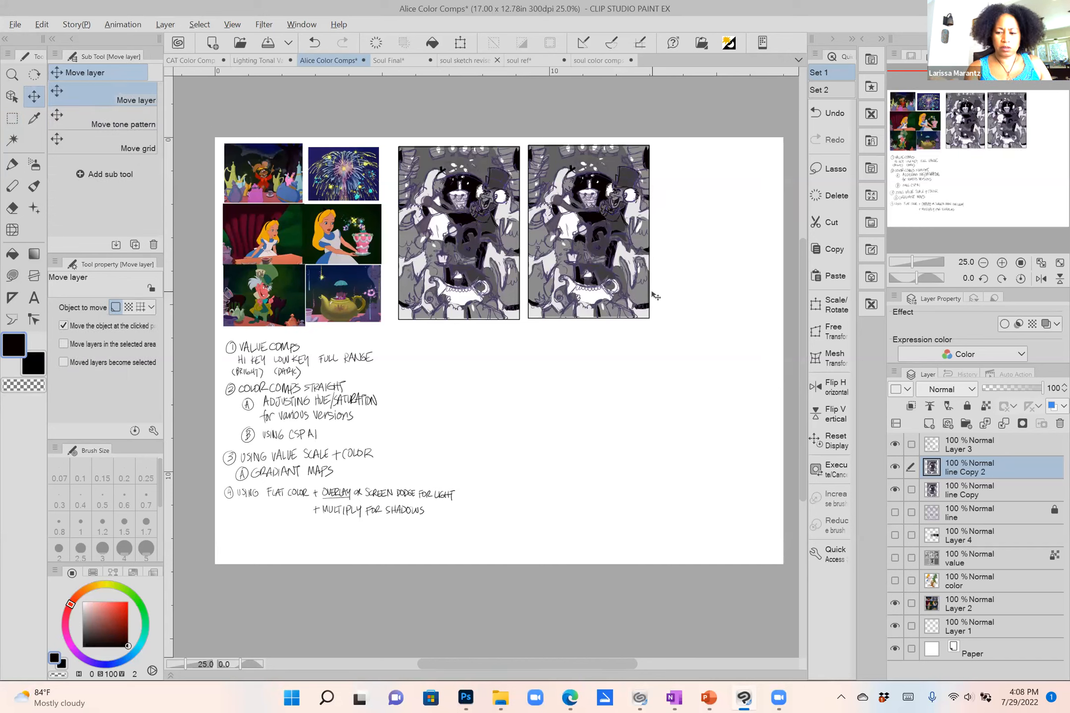
drag(594, 271, 592, 440)
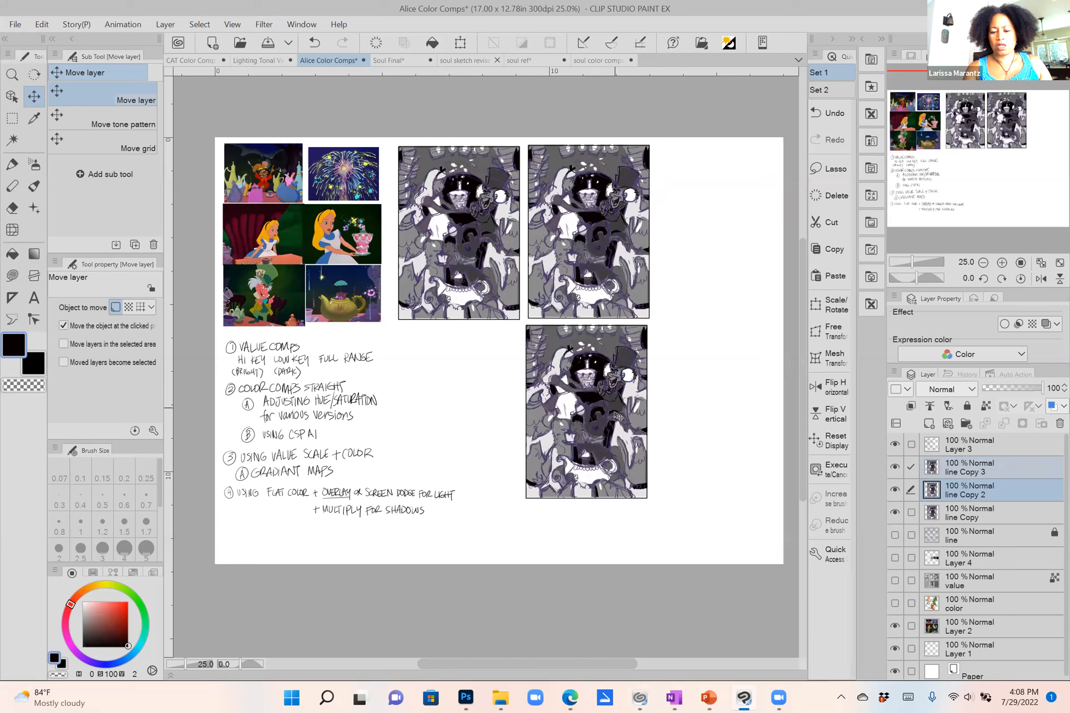
drag(609, 424, 720, 414)
drag(717, 416, 458, 430)
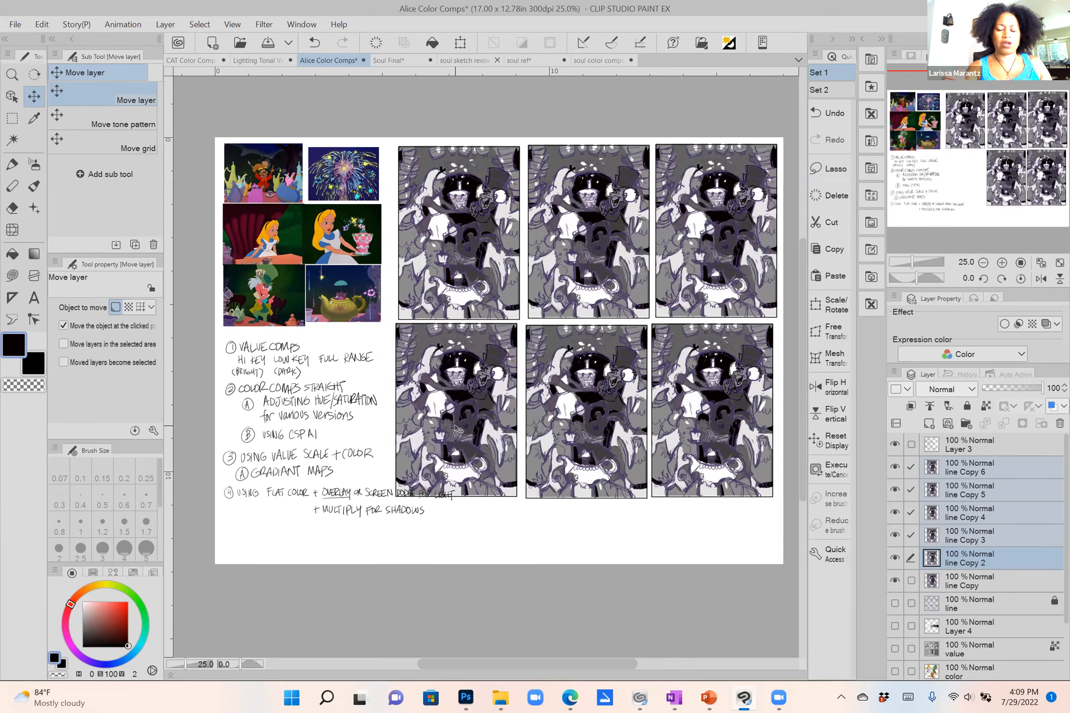
Nudge the individual comps so that the rows and columns of the six-panel grid line up with even gaps.
drag(468, 424, 467, 426)
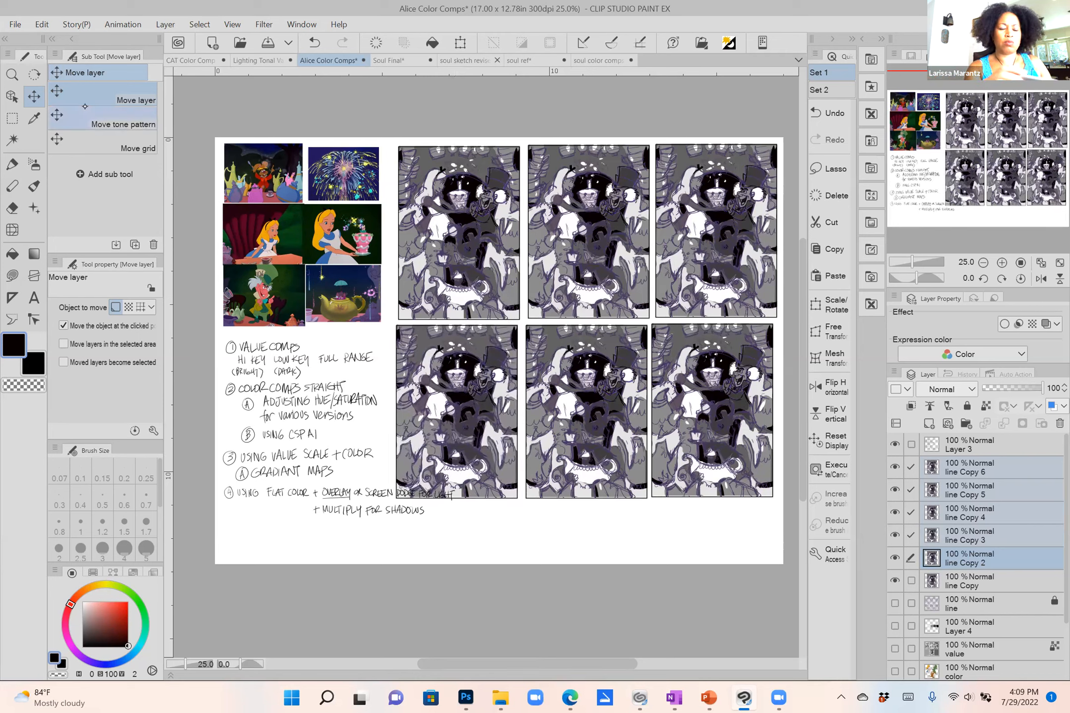
drag(559, 385, 558, 385)
drag(487, 288, 486, 290)
drag(580, 262, 579, 261)
drag(708, 243, 709, 243)
drag(699, 362, 705, 366)
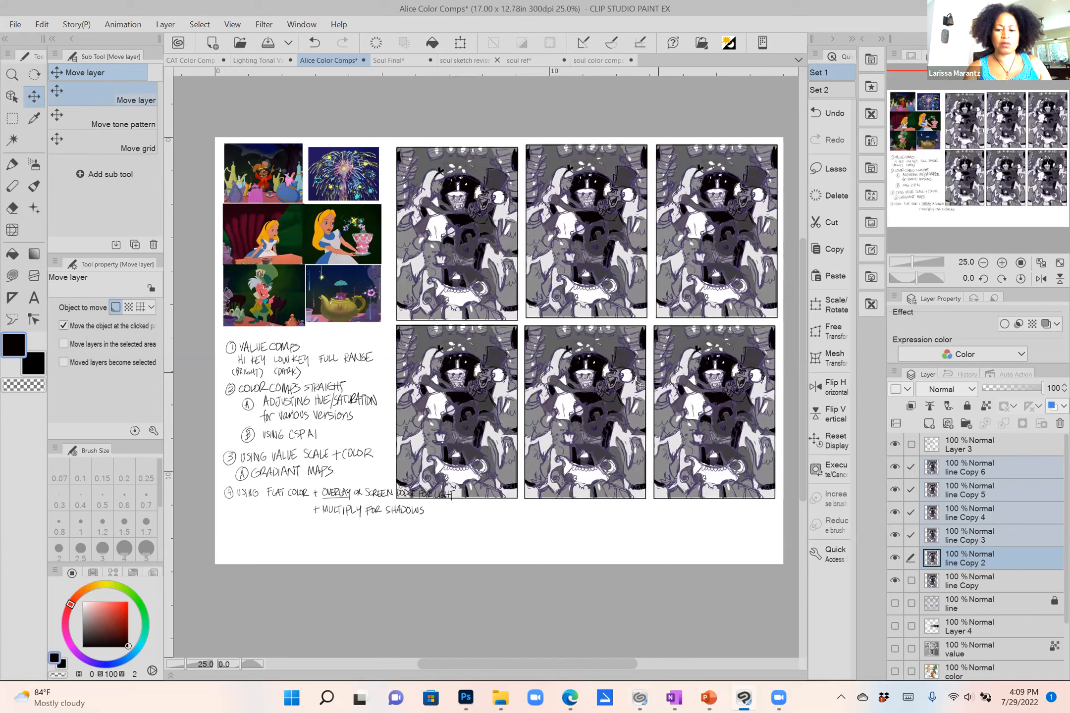
drag(599, 403, 601, 405)
drag(597, 284, 594, 283)
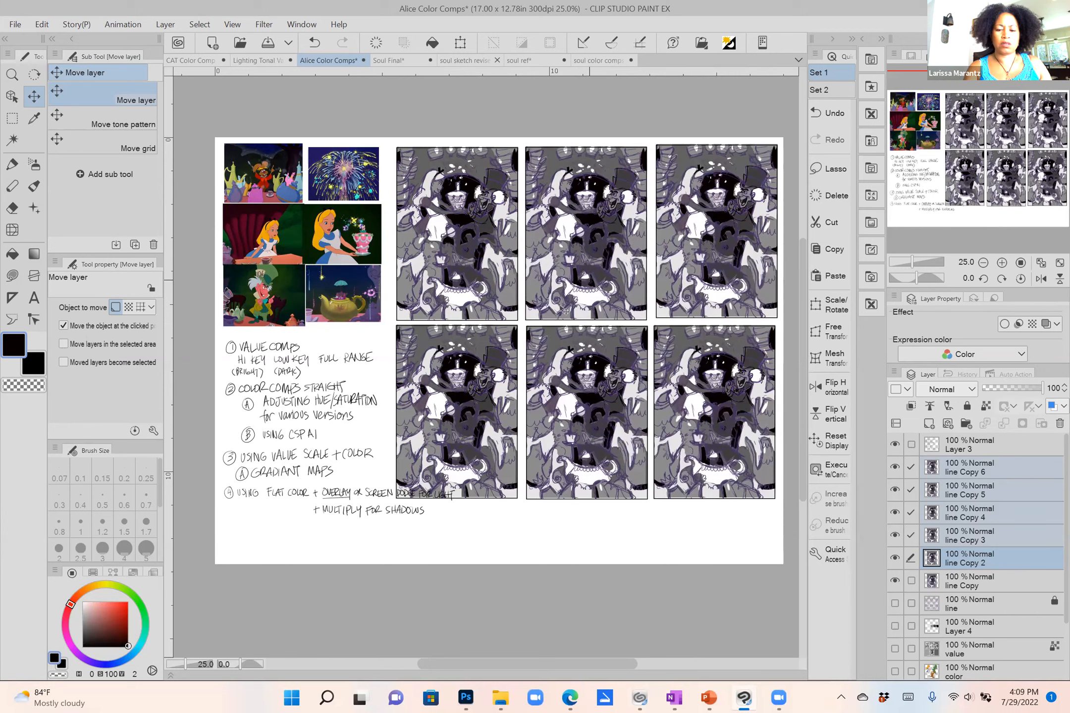
drag(473, 388, 472, 386)
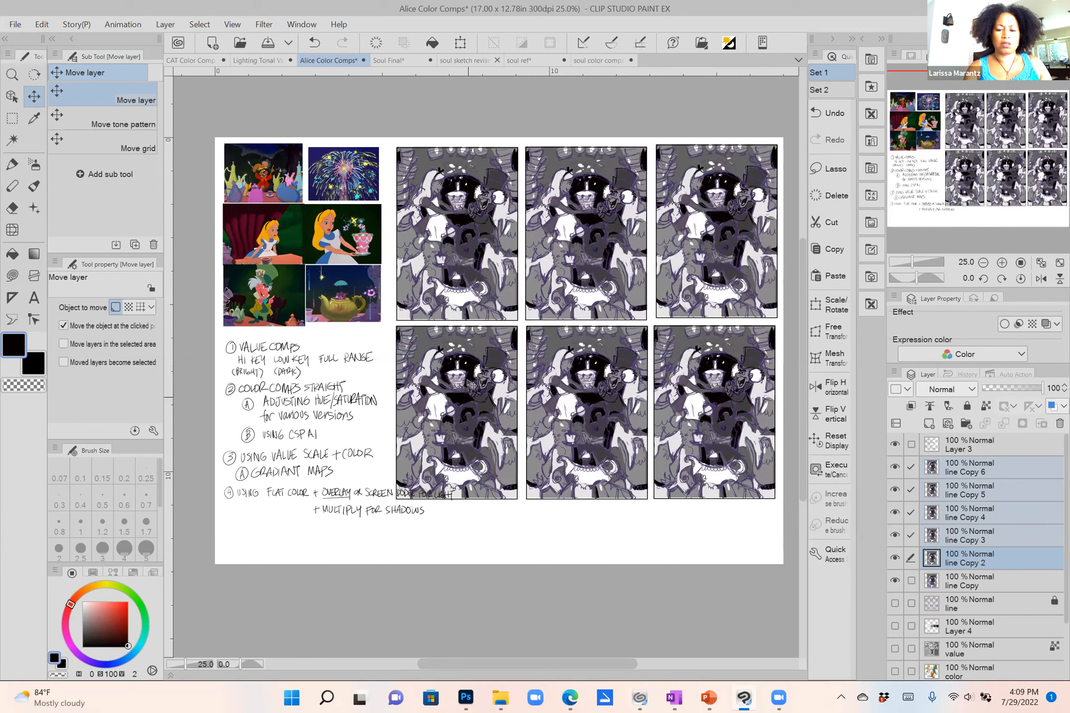
Select the layers line Copy through line Copy 6 and merge all six comps into one layer.
click(999, 467)
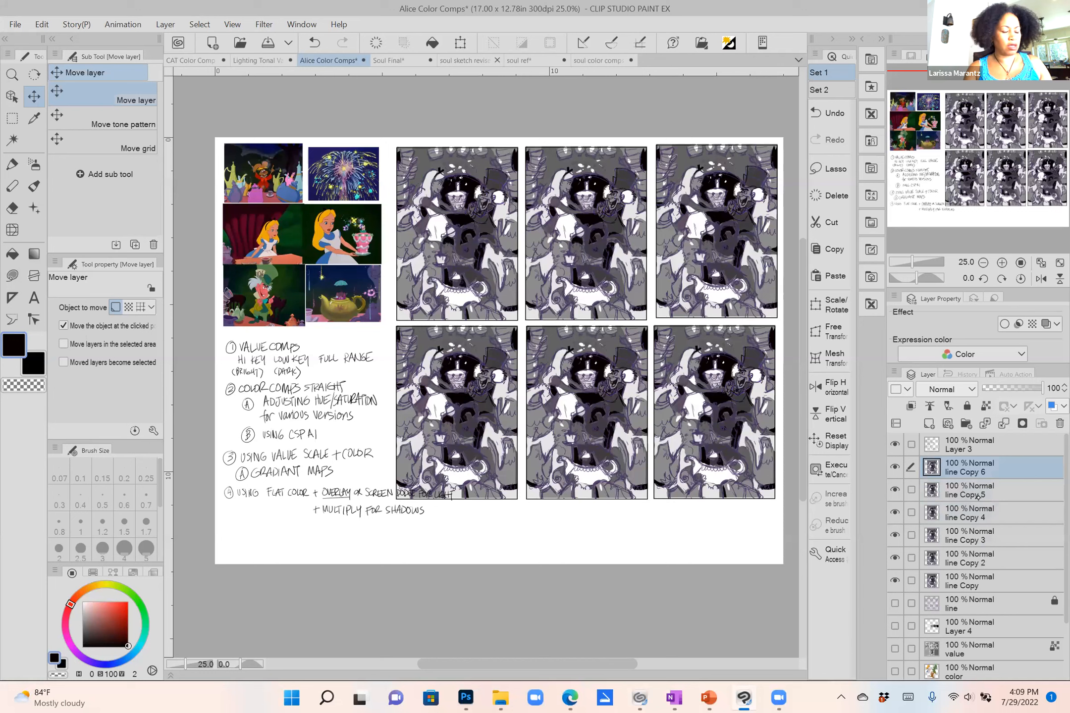
click(910, 489)
click(911, 513)
click(911, 535)
click(911, 558)
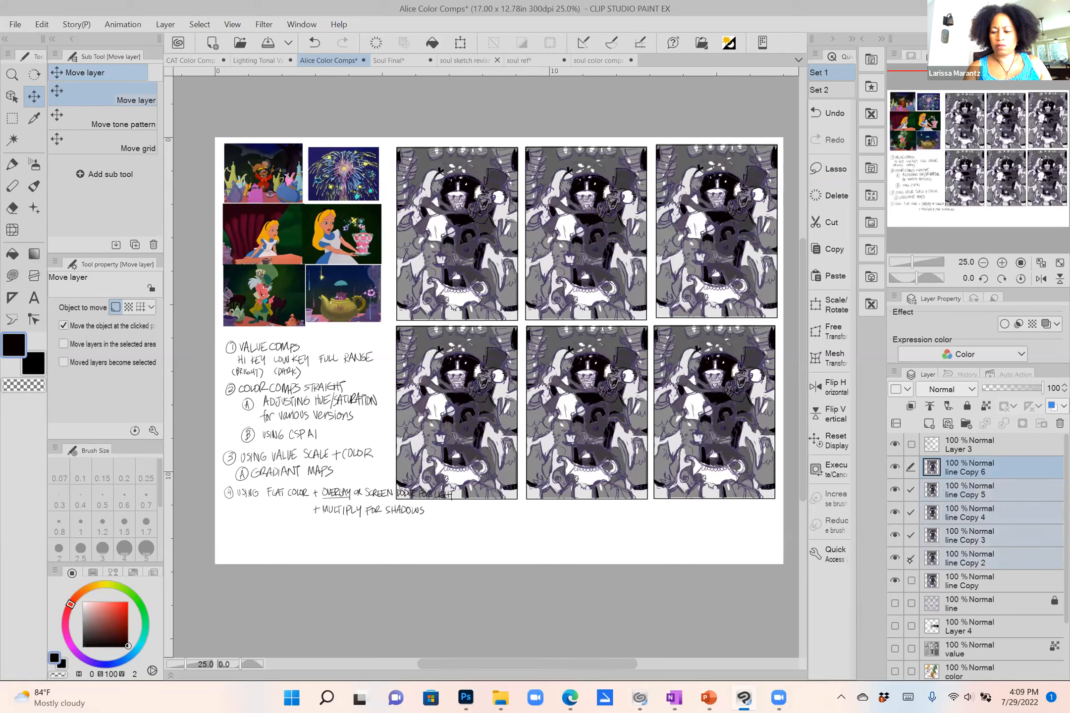
click(912, 581)
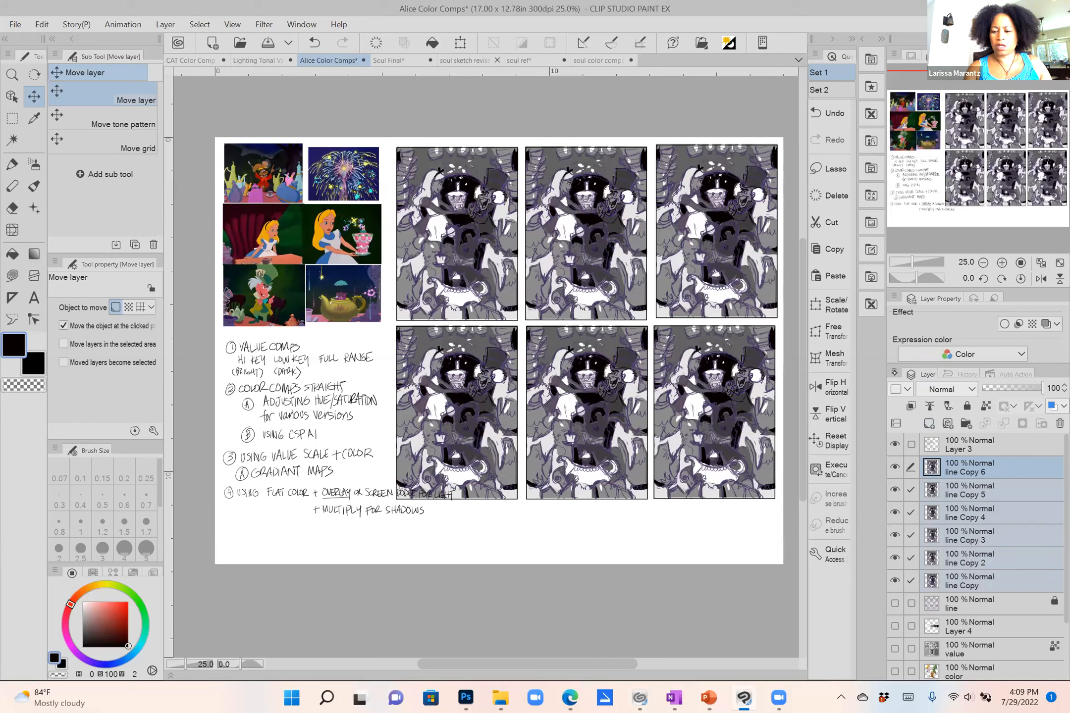
click(894, 374)
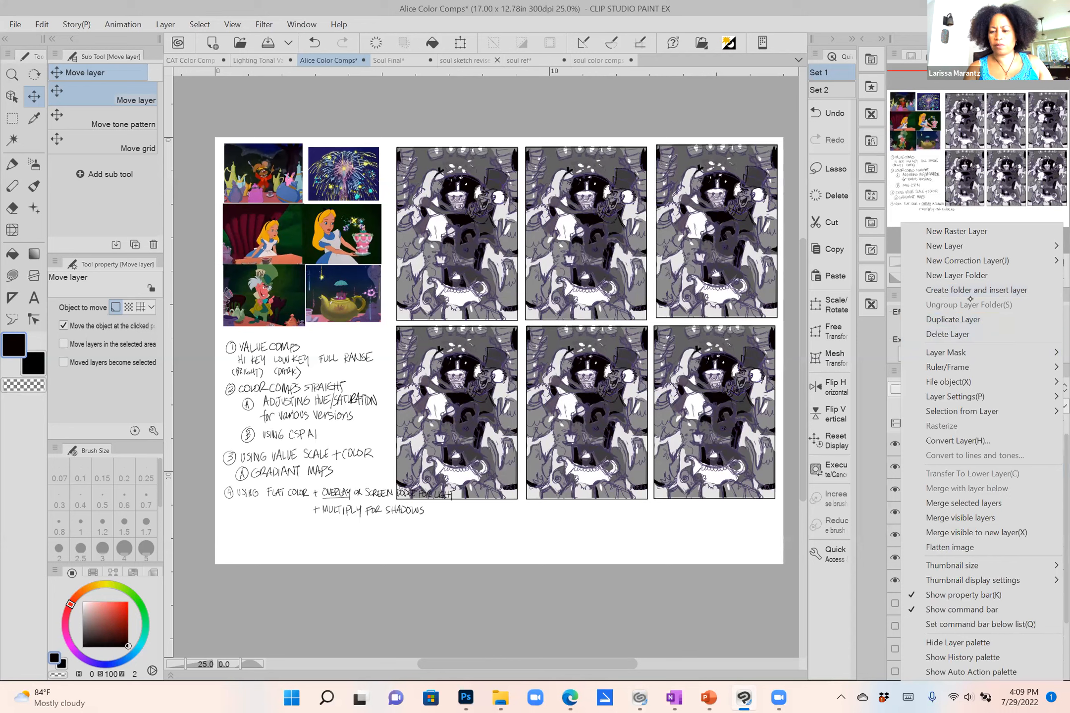
click(989, 504)
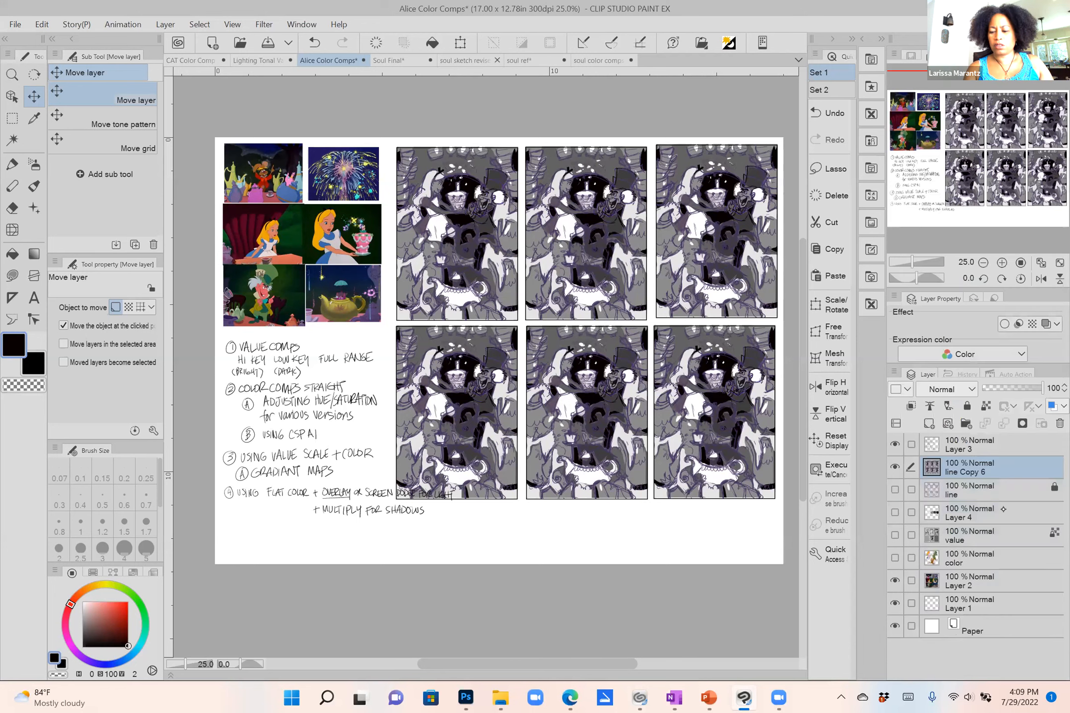
click(895, 467)
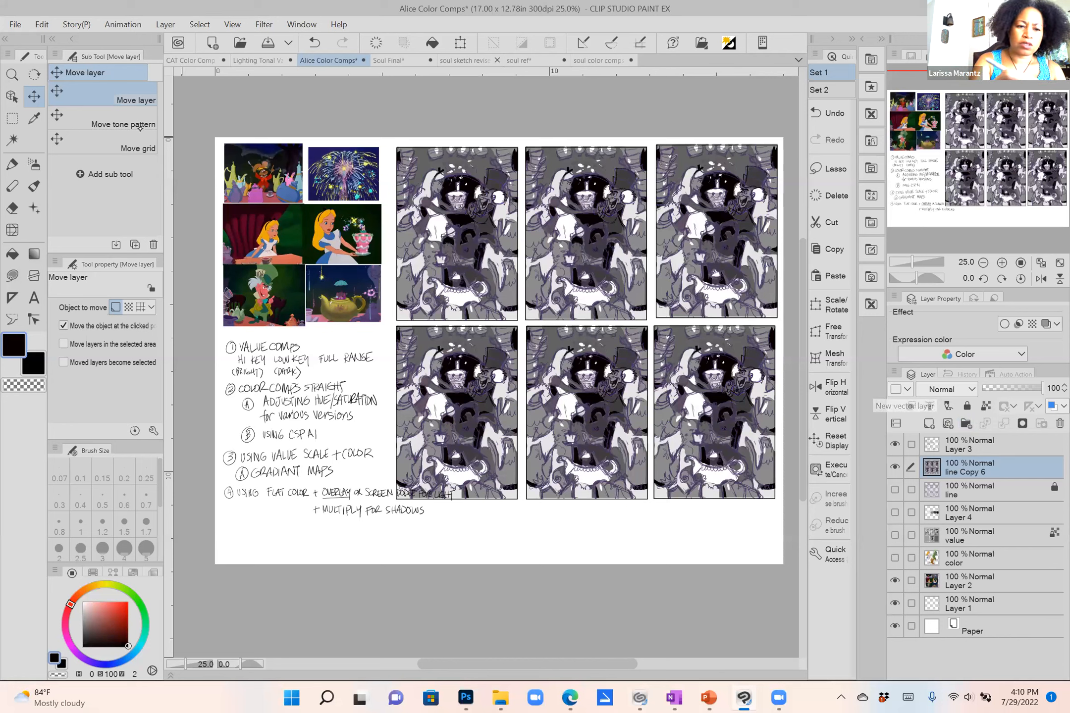
Select the upper-left comp with a rectangular selection and add a Gradient map correction layer over it.
click(12, 118)
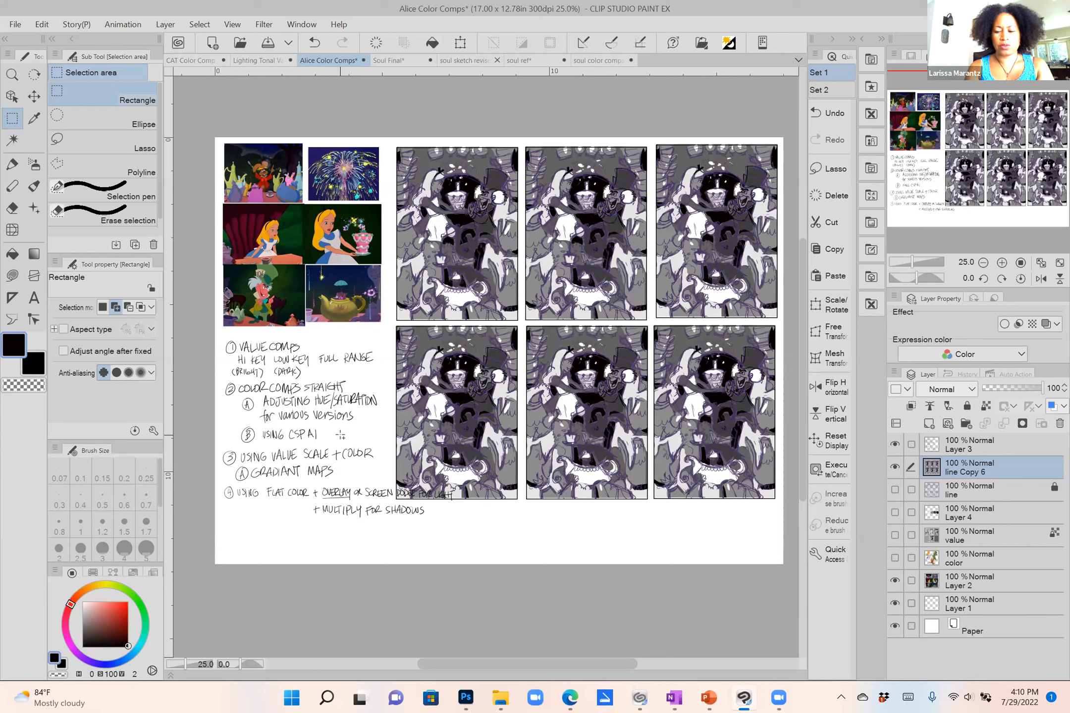
drag(394, 144, 524, 321)
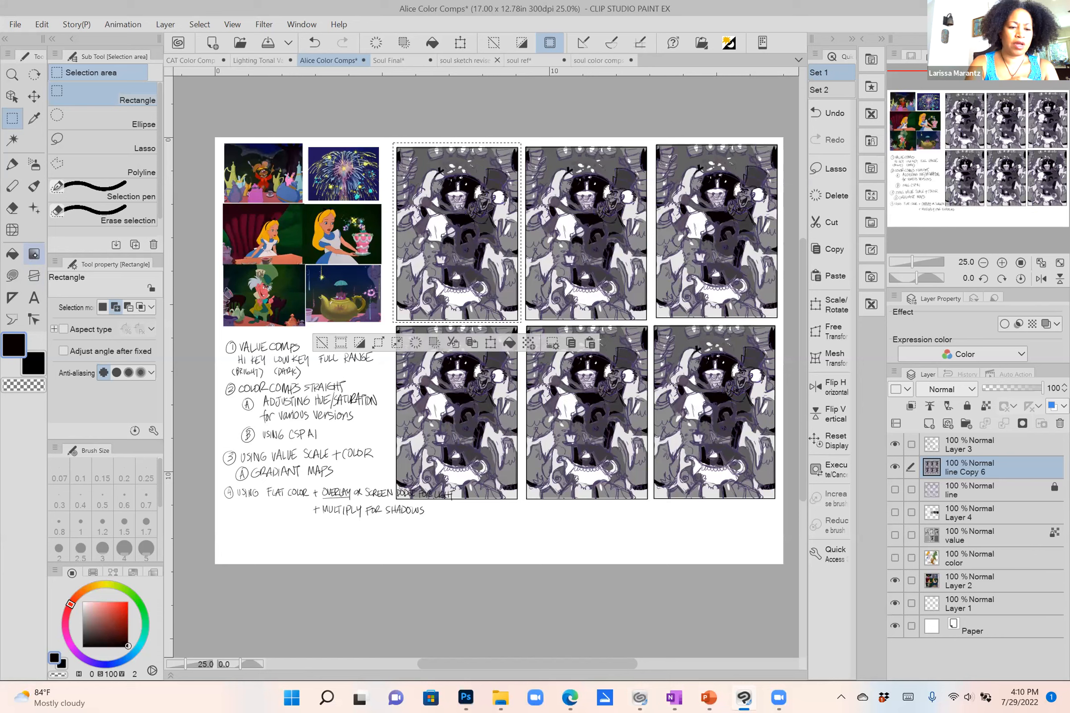
click(34, 254)
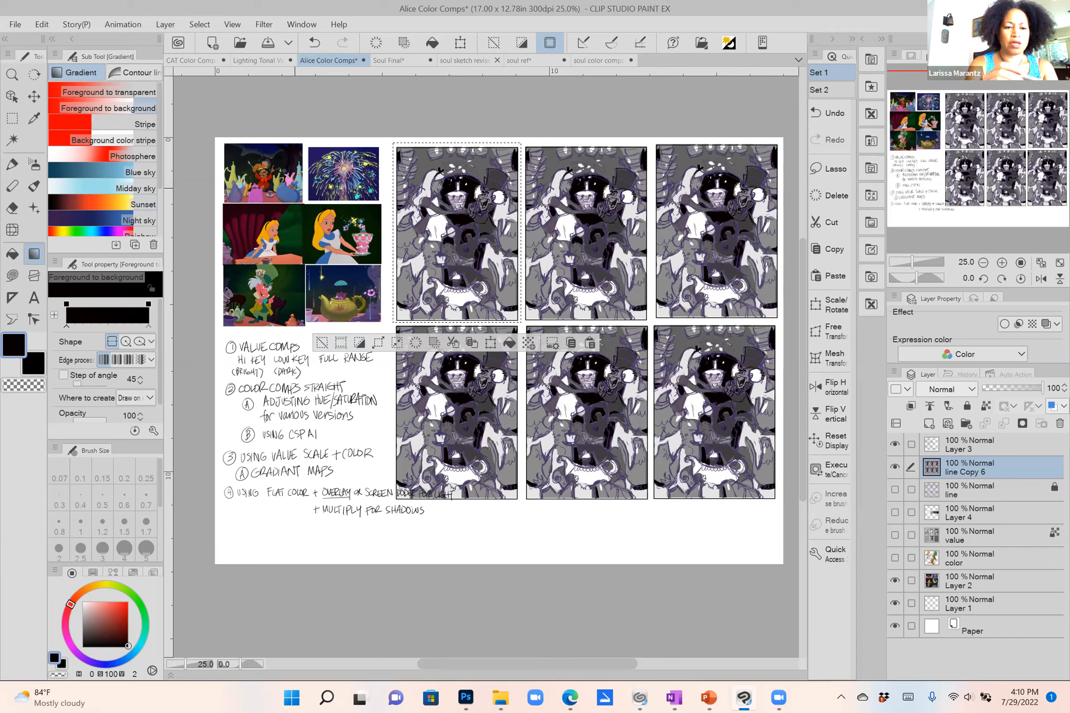
click(164, 24)
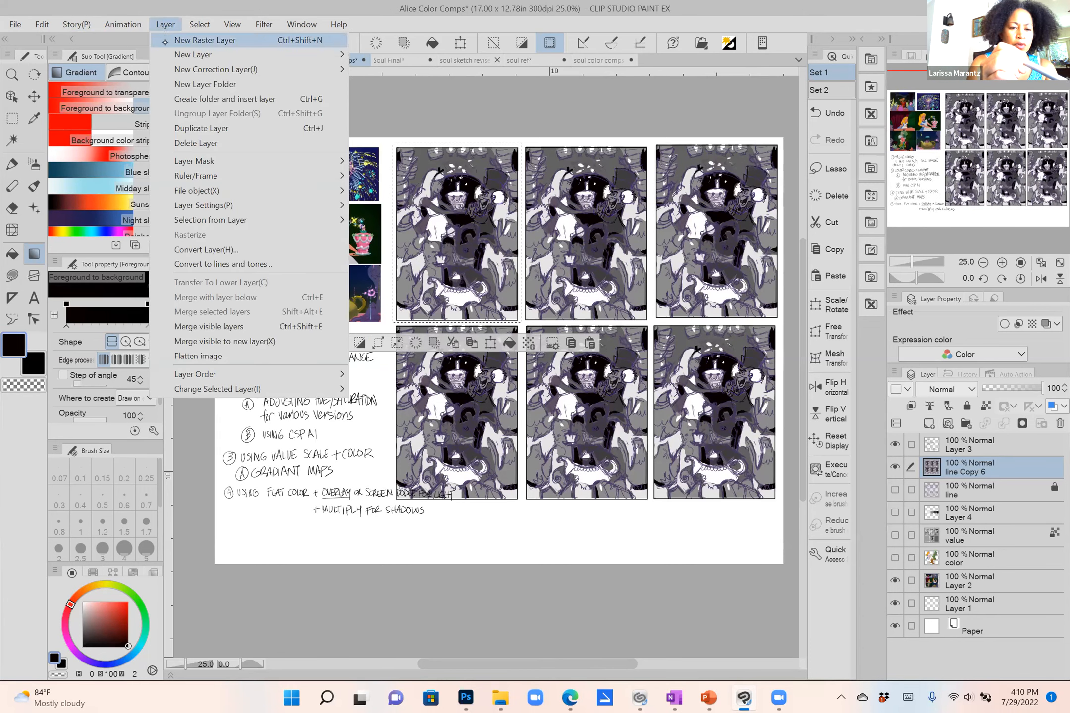
mouse_move(222, 66)
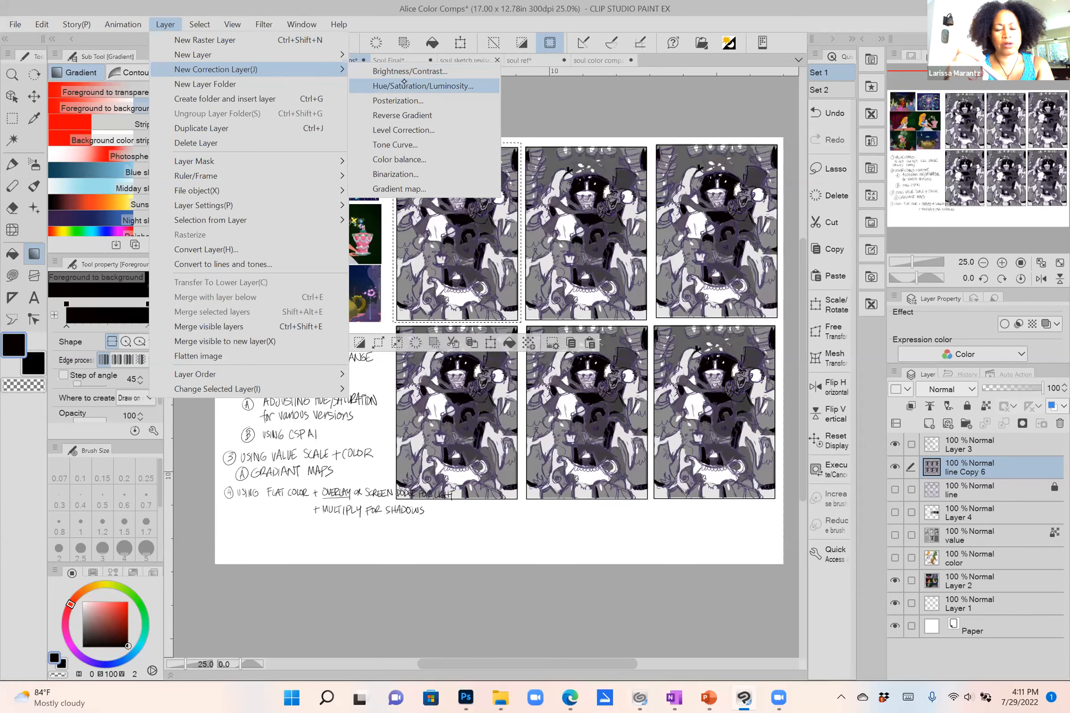
click(406, 189)
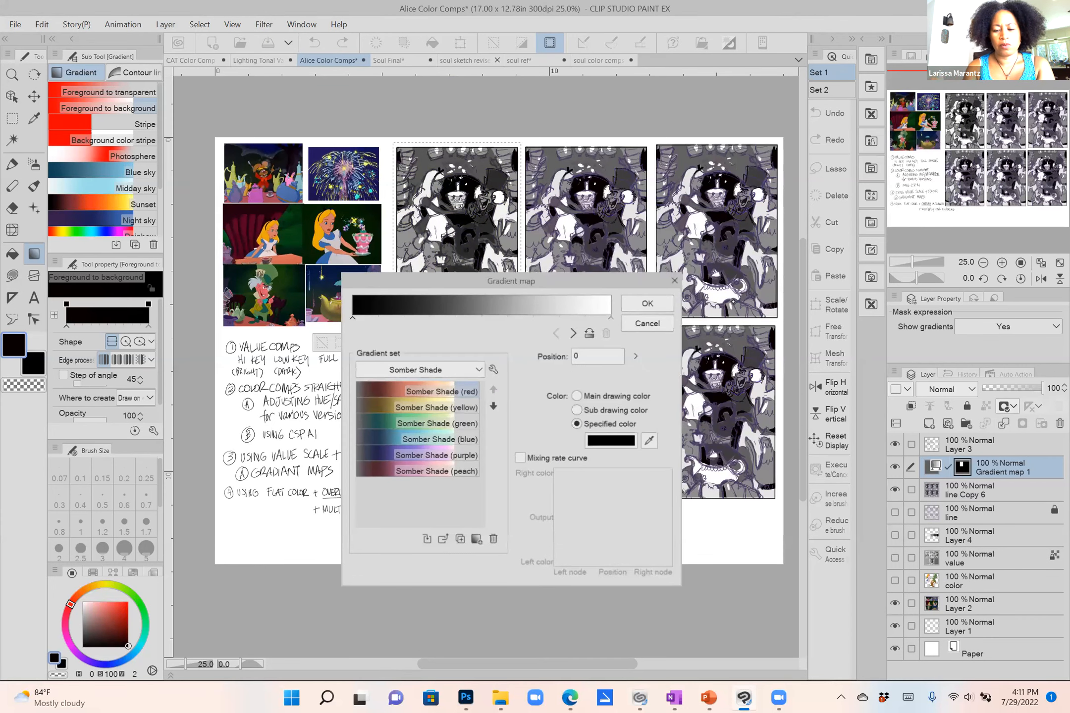
Apply the Somber Shade (purple) preset as the gradient map, keeping the upper-left comp in view.
drag(571, 278, 734, 301)
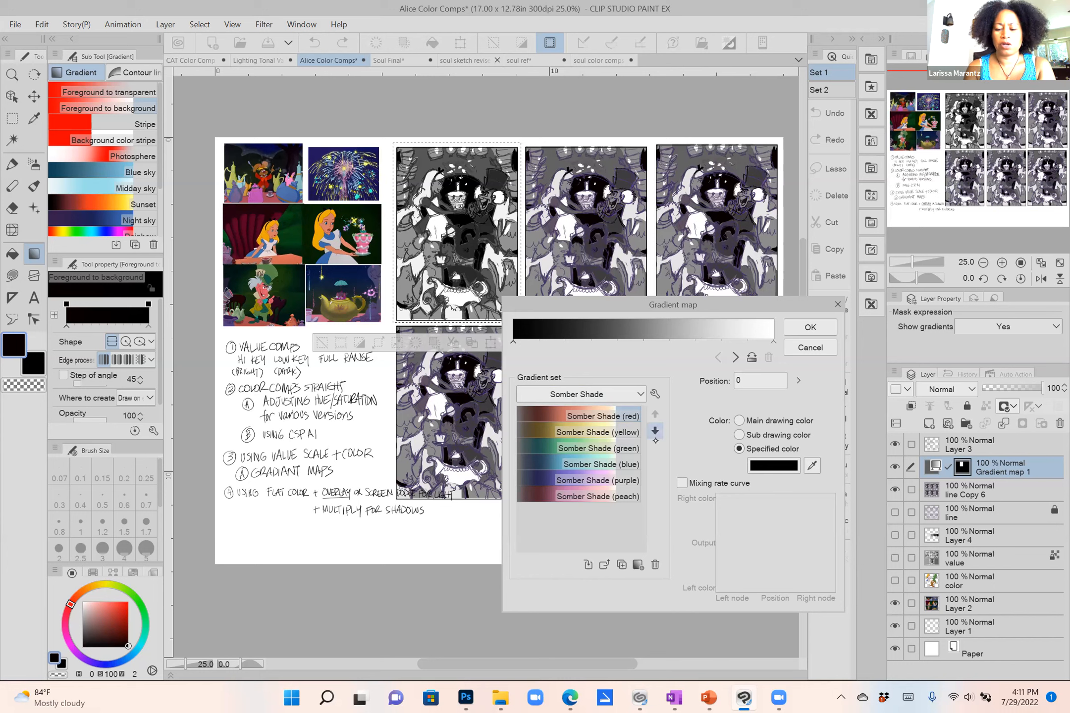
click(583, 482)
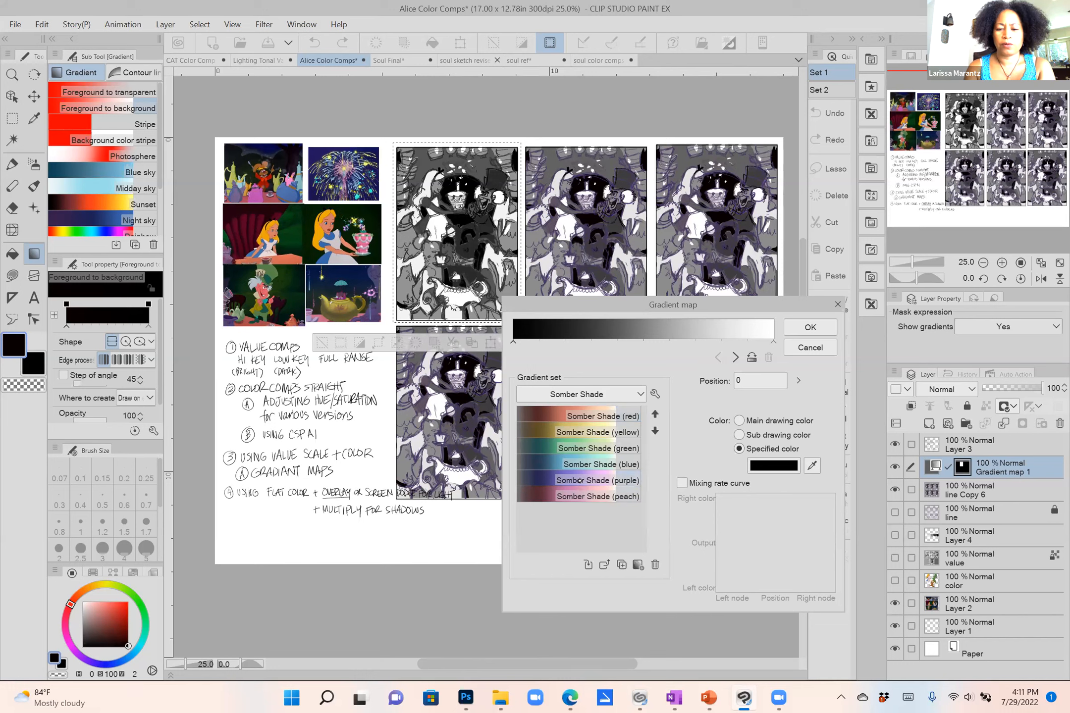
click(563, 482)
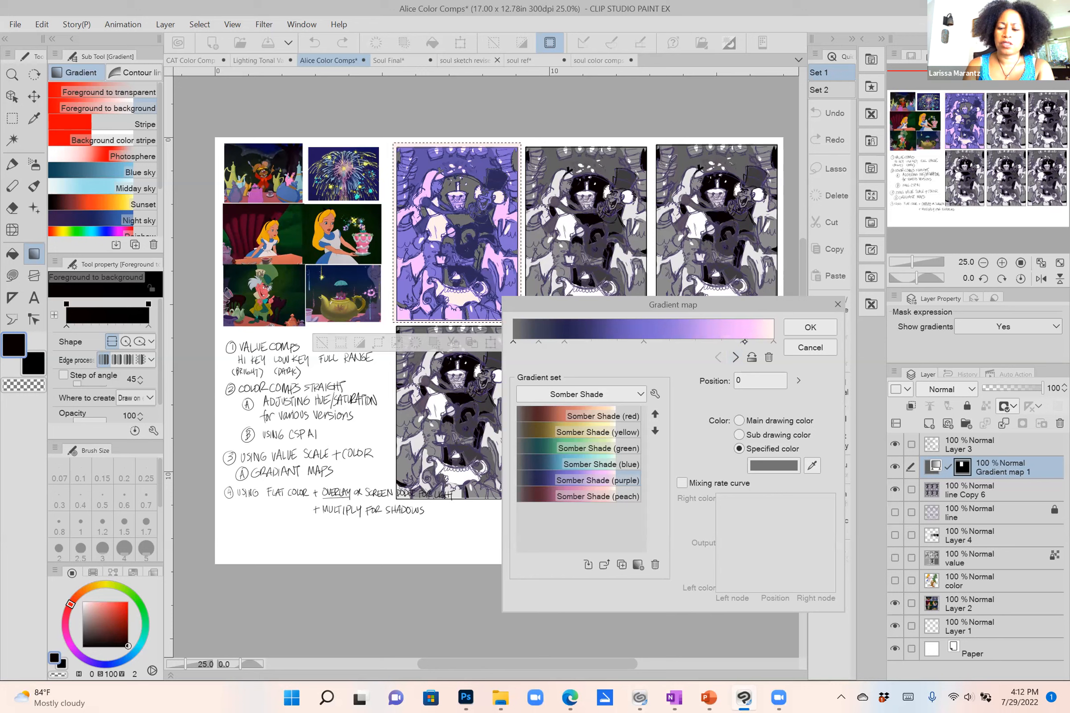
Reposition the gradient nodes: pink to 81, medium purple to 49 and navy to 21.
click(742, 341)
mouse_move(740, 341)
mouse_down()
mouse_move(688, 342)
mouse_move(724, 342)
mouse_up()
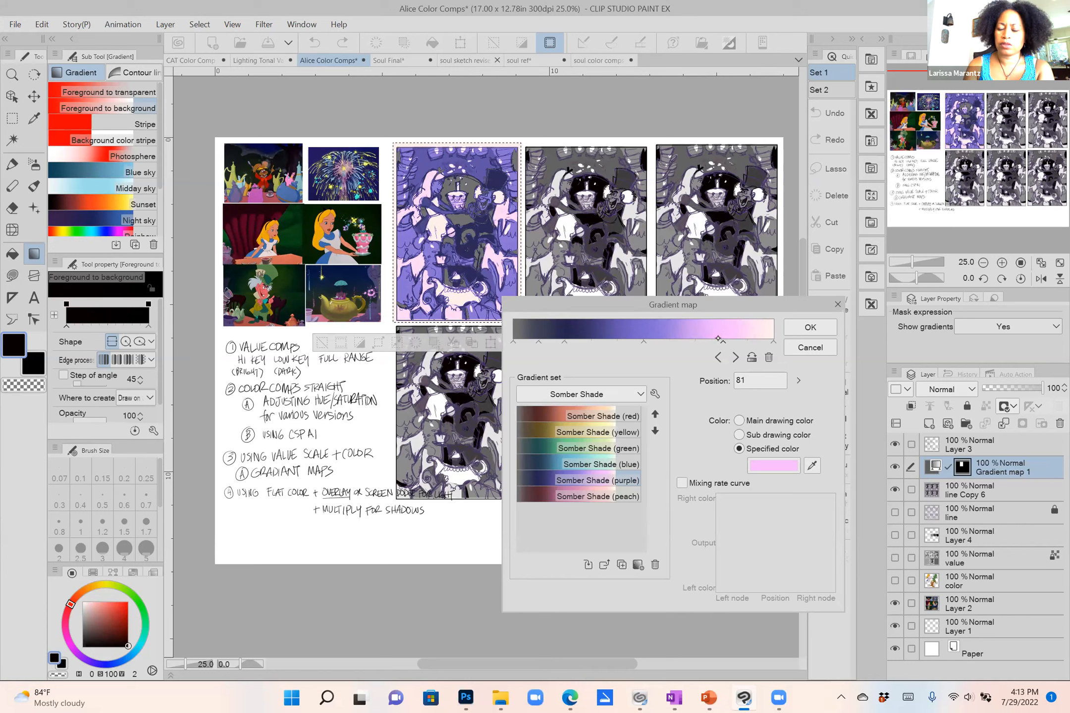
mouse_move(645, 342)
mouse_down()
mouse_move(670, 342)
mouse_move(635, 342)
mouse_up()
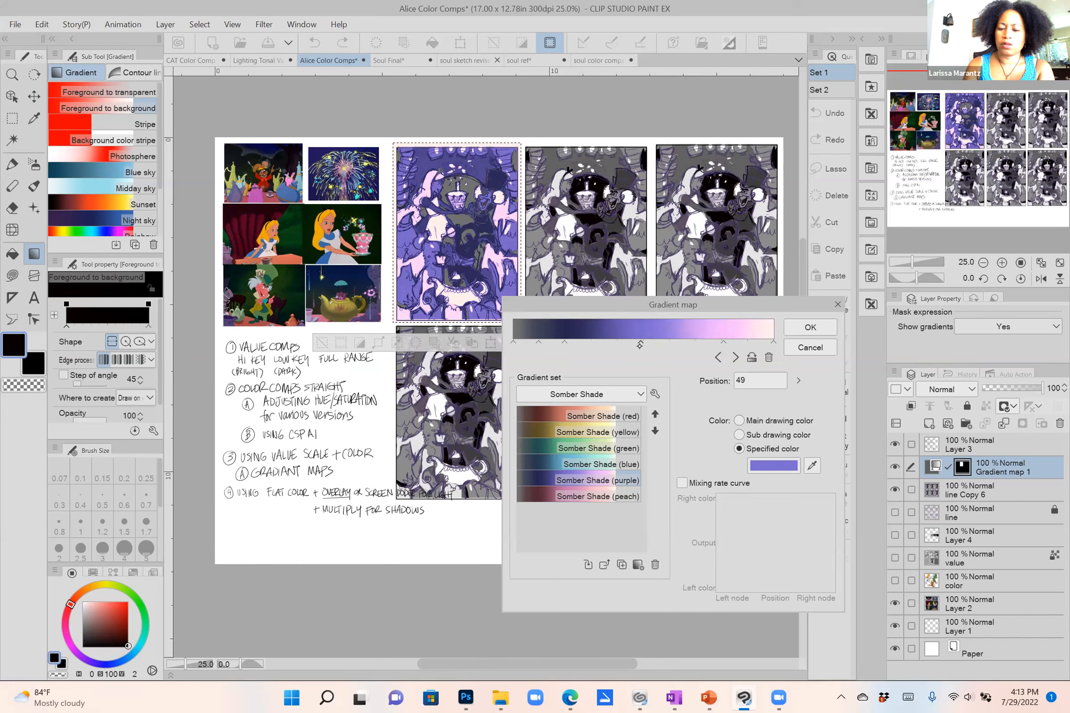
mouse_move(565, 342)
mouse_down()
mouse_move(574, 342)
mouse_move(544, 343)
mouse_move(566, 342)
mouse_up()
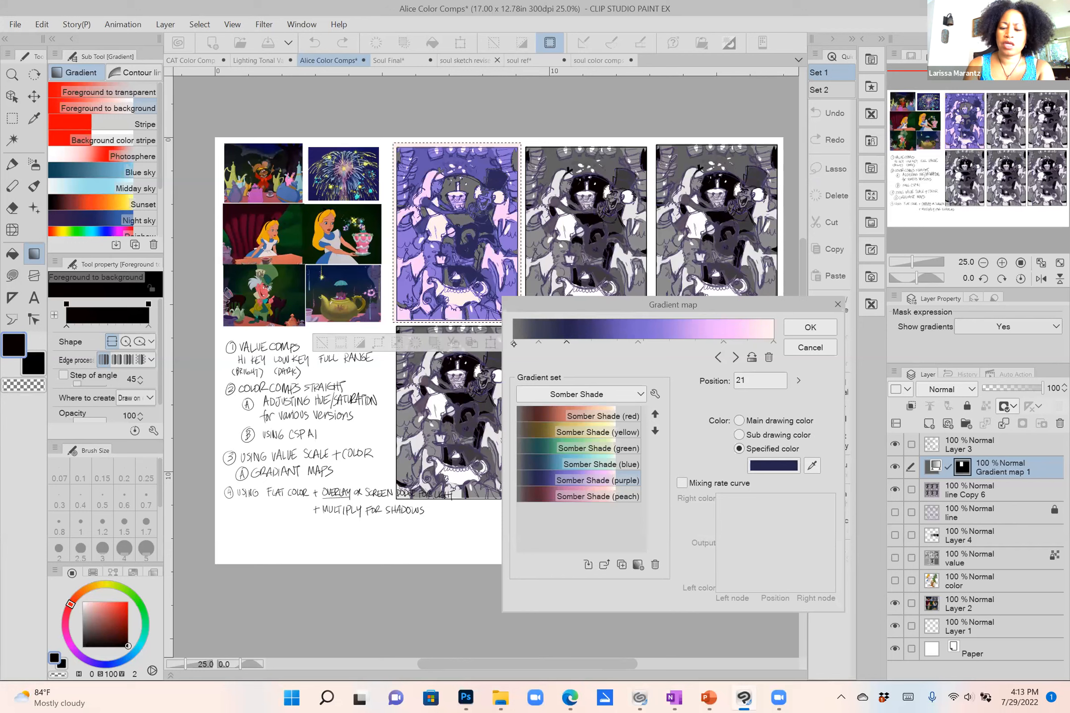
Recolor the gradient node at position 0 to dark magenta, hex 550D37.
click(514, 342)
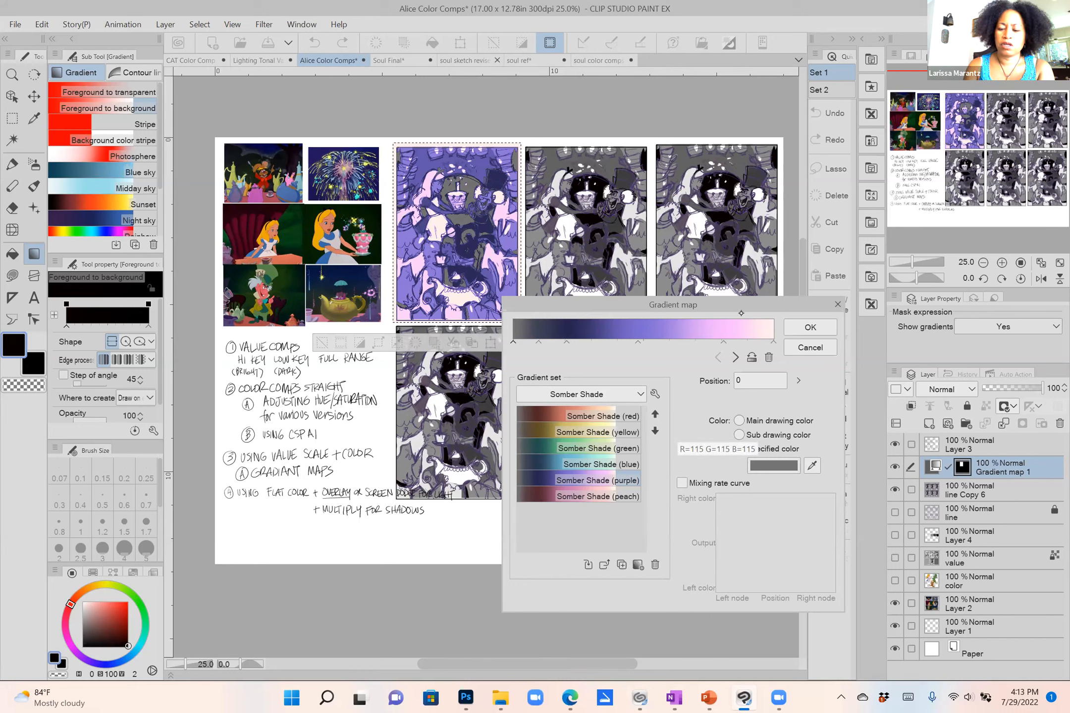
click(723, 342)
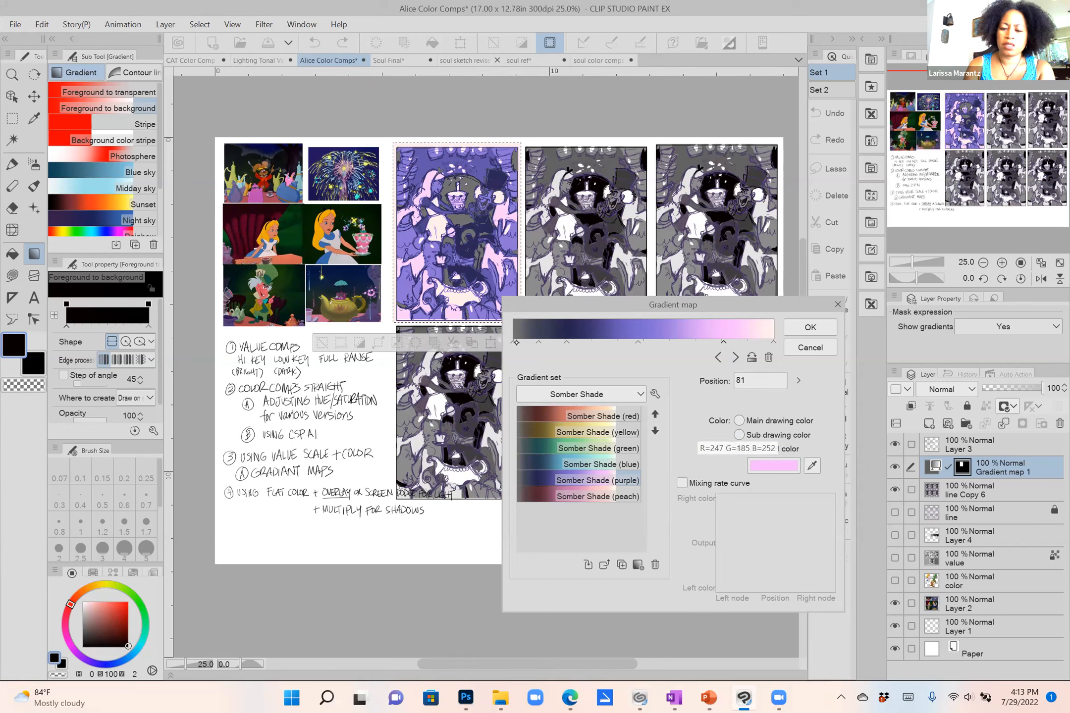
click(514, 341)
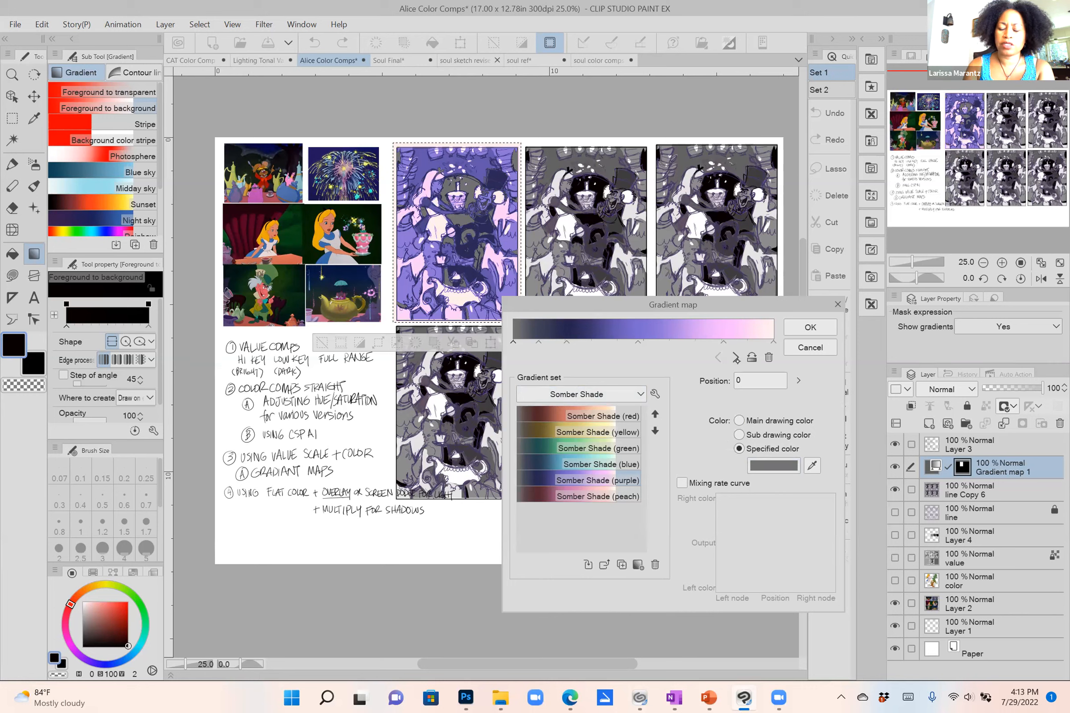
click(773, 466)
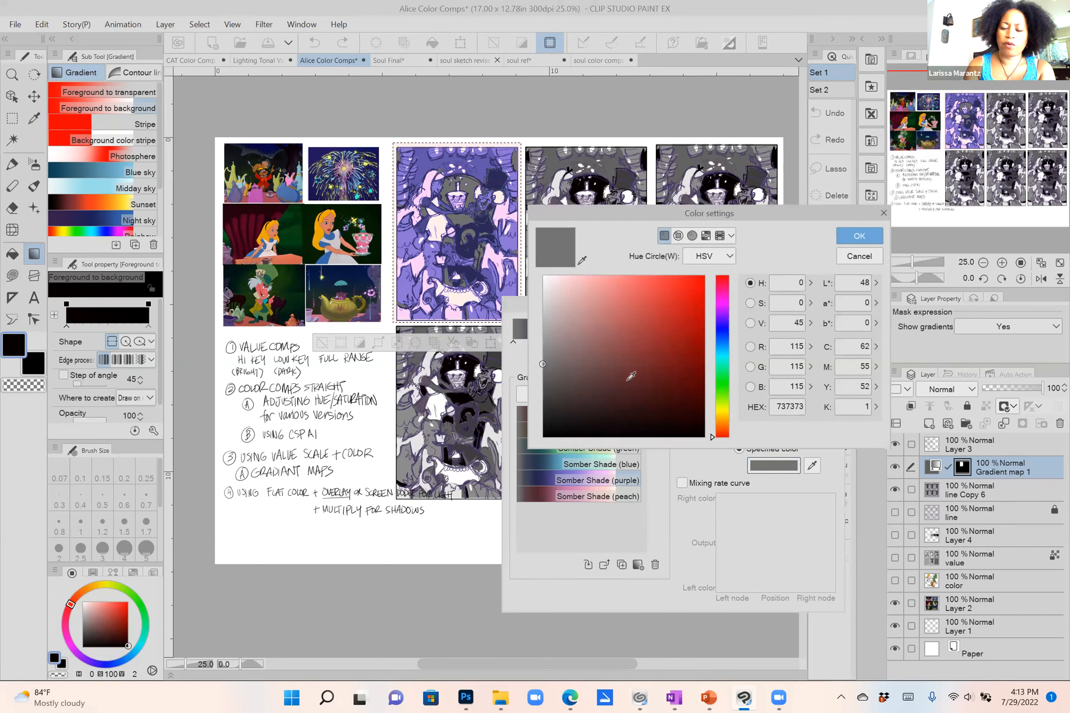
click(728, 314)
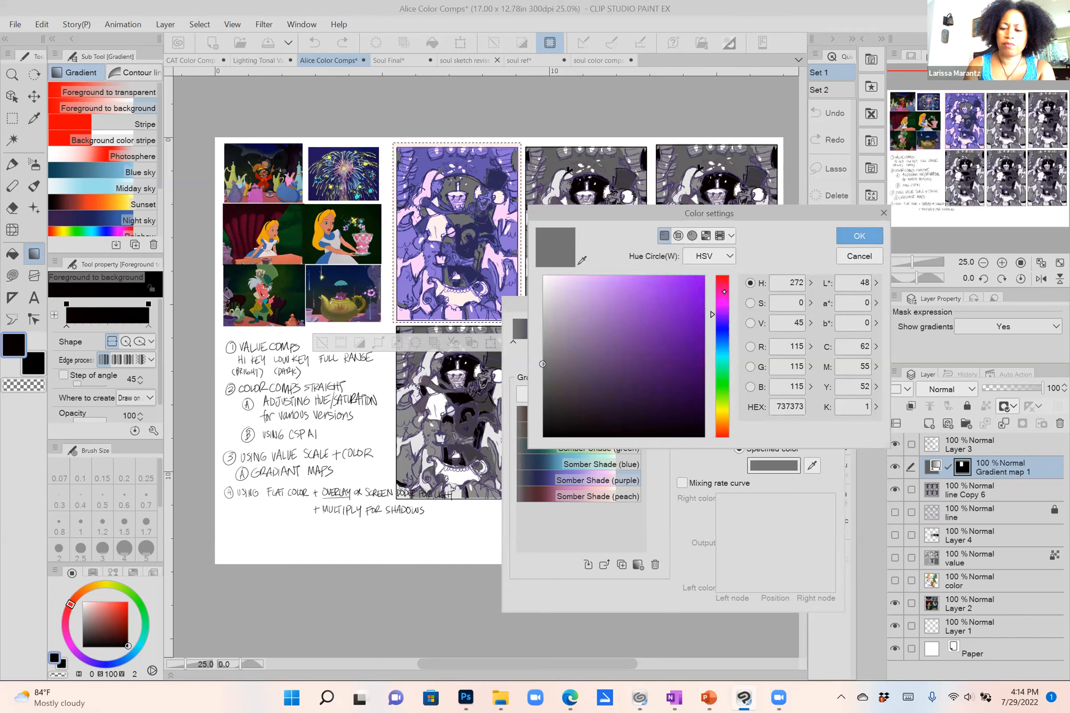
click(724, 292)
click(684, 380)
drag(685, 380, 682, 382)
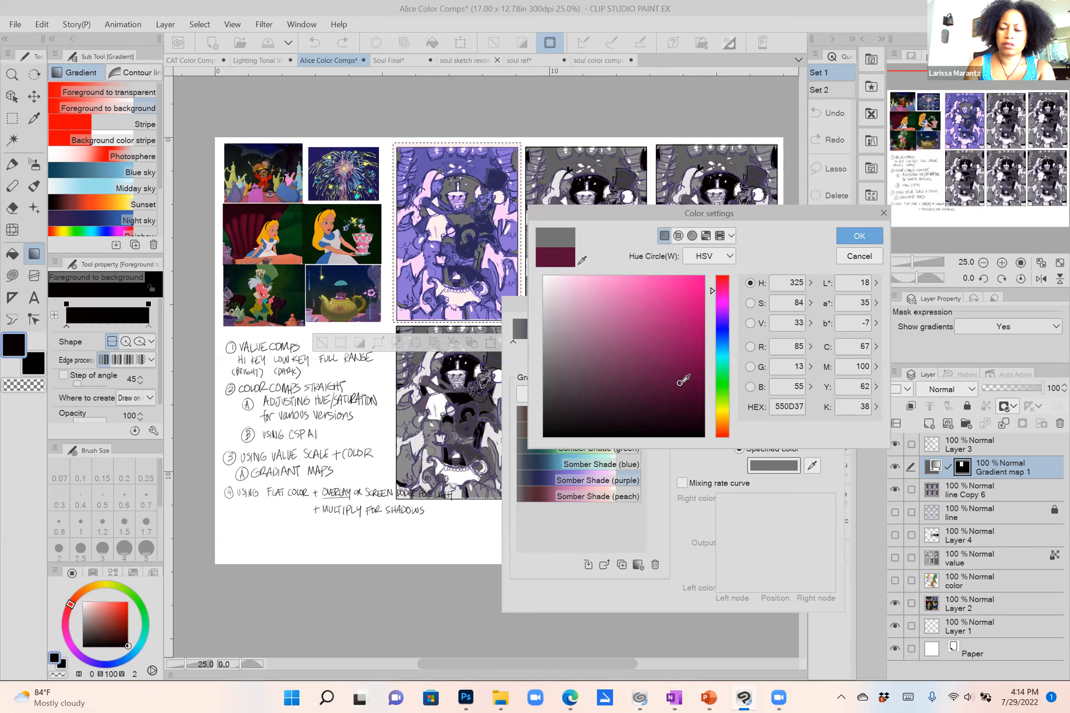
click(859, 236)
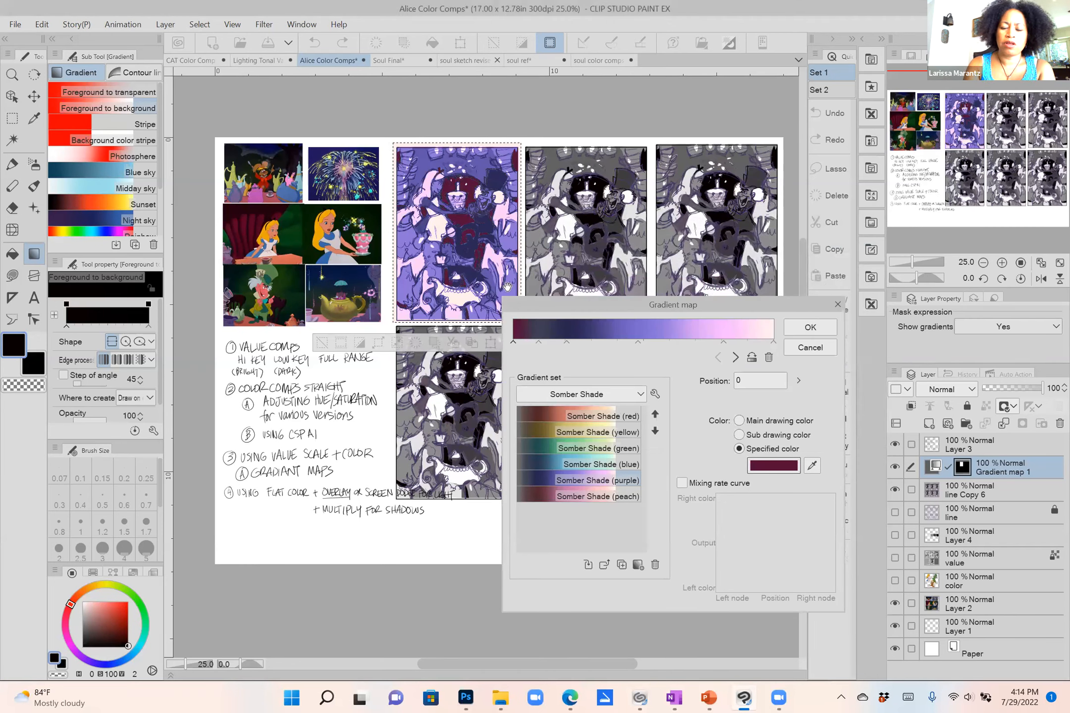
Compare the comp with the reference images, then delete the slate-blue gradient node between the dark magenta and navy nodes.
scroll(490, 243, up, 5)
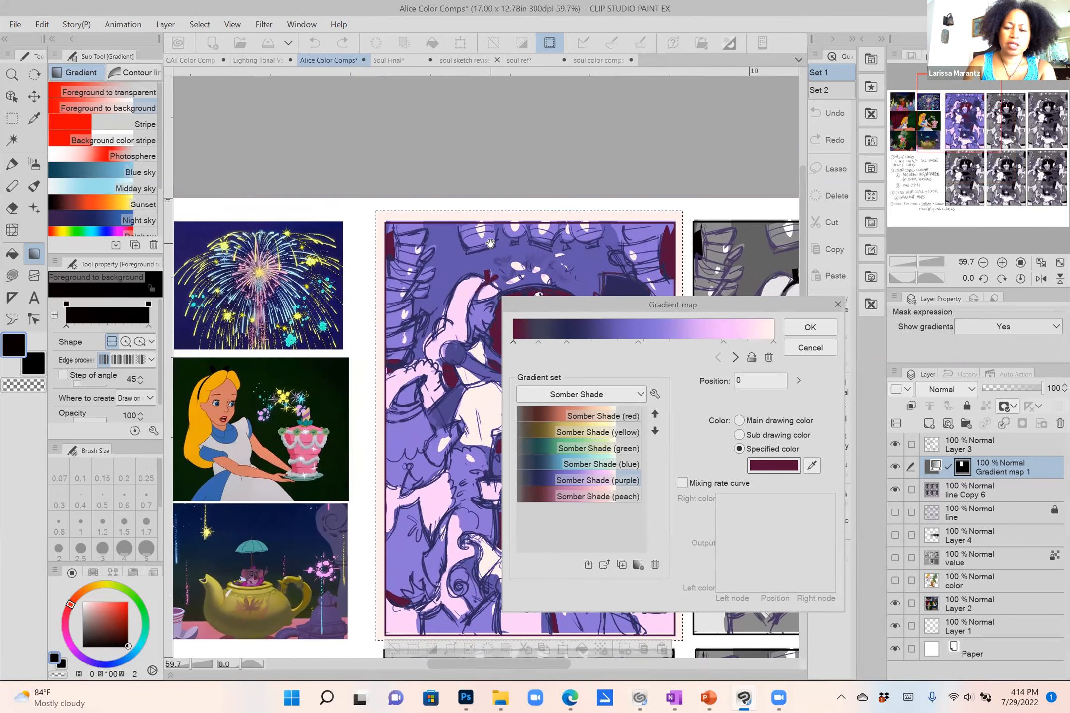
scroll(489, 243, left, 6)
scroll(490, 243, down, 1)
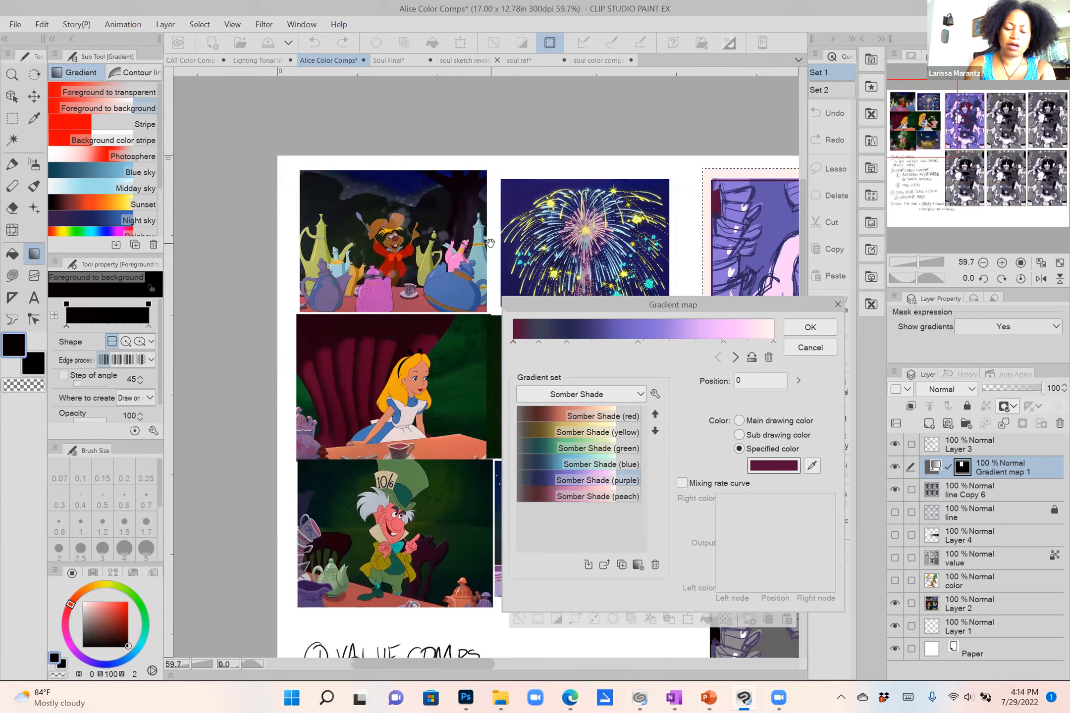
scroll(490, 243, right, 8)
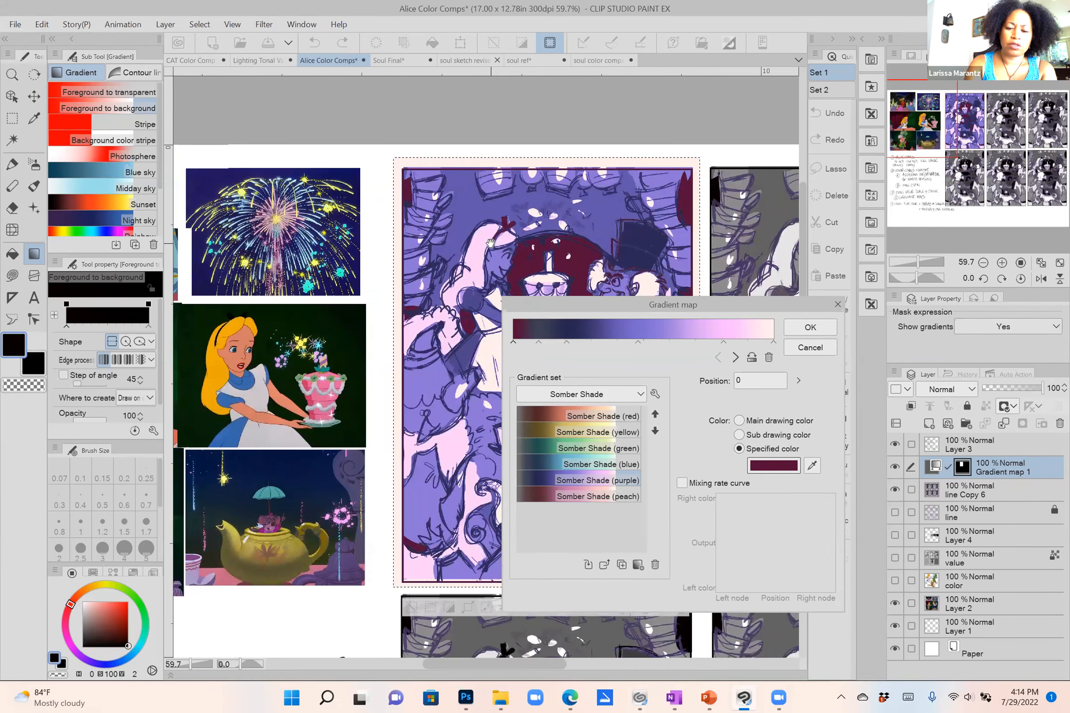
scroll(489, 243, down, 1)
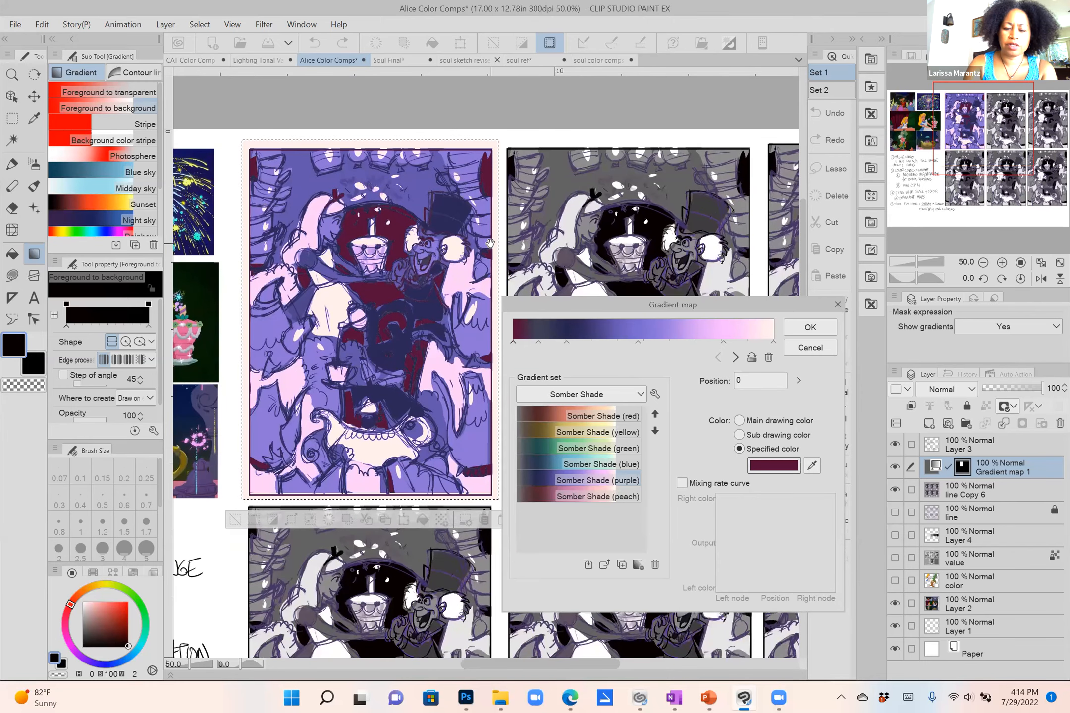
scroll(490, 242, up, 1)
scroll(490, 243, down, 1)
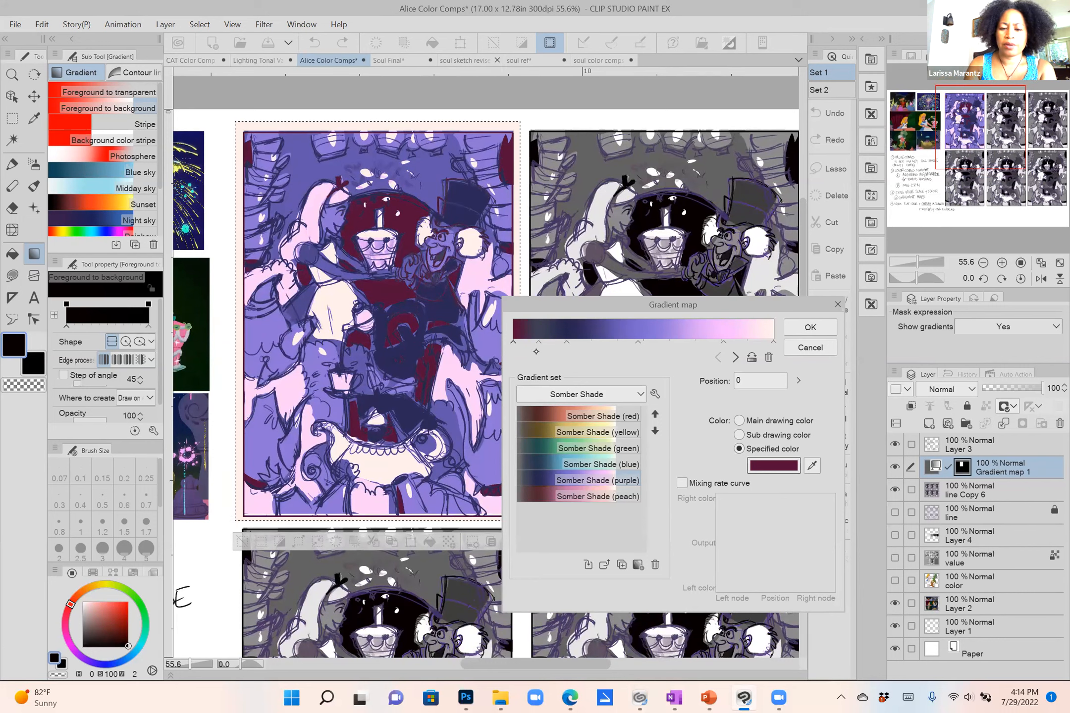
click(539, 342)
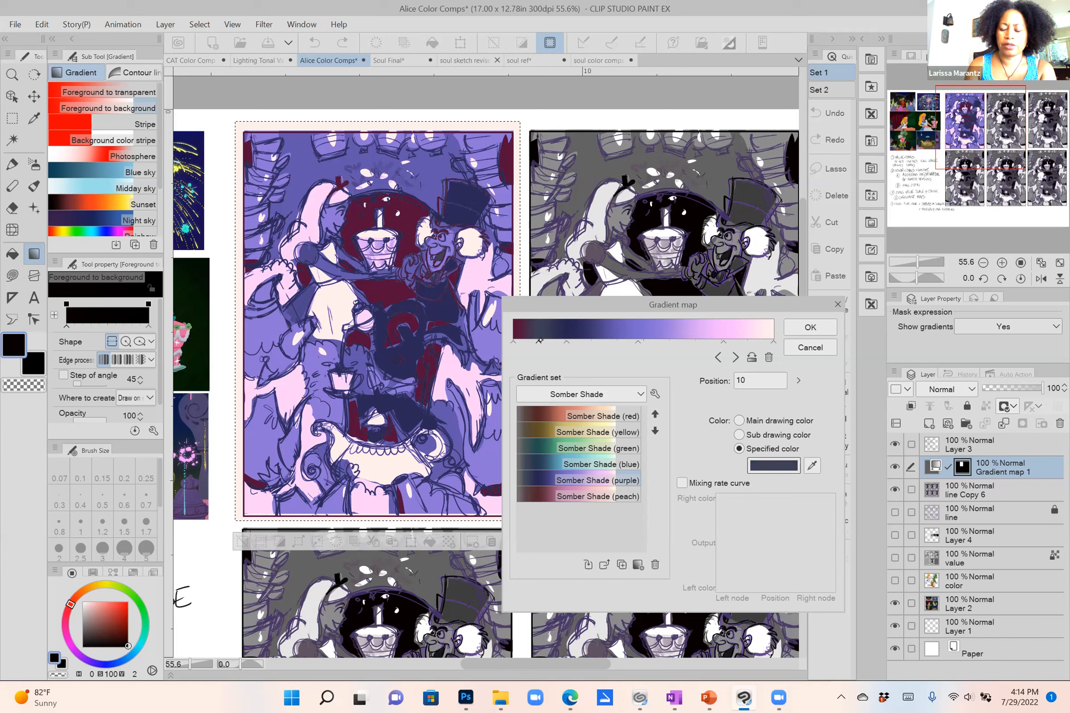
drag(544, 342, 544, 342)
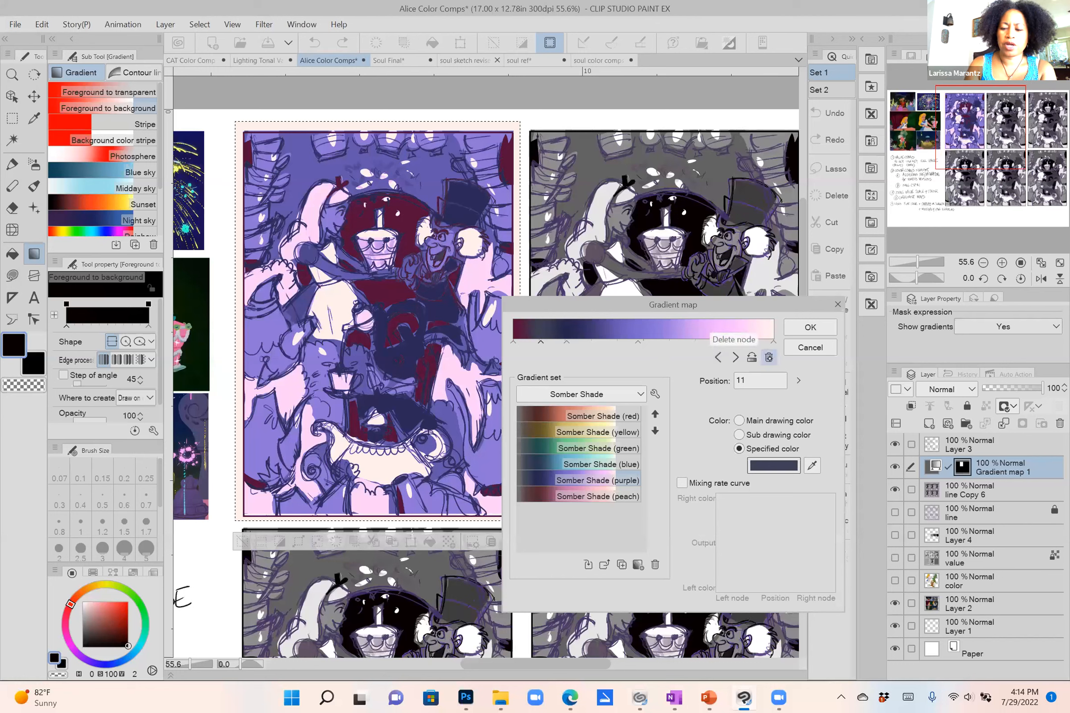
click(769, 357)
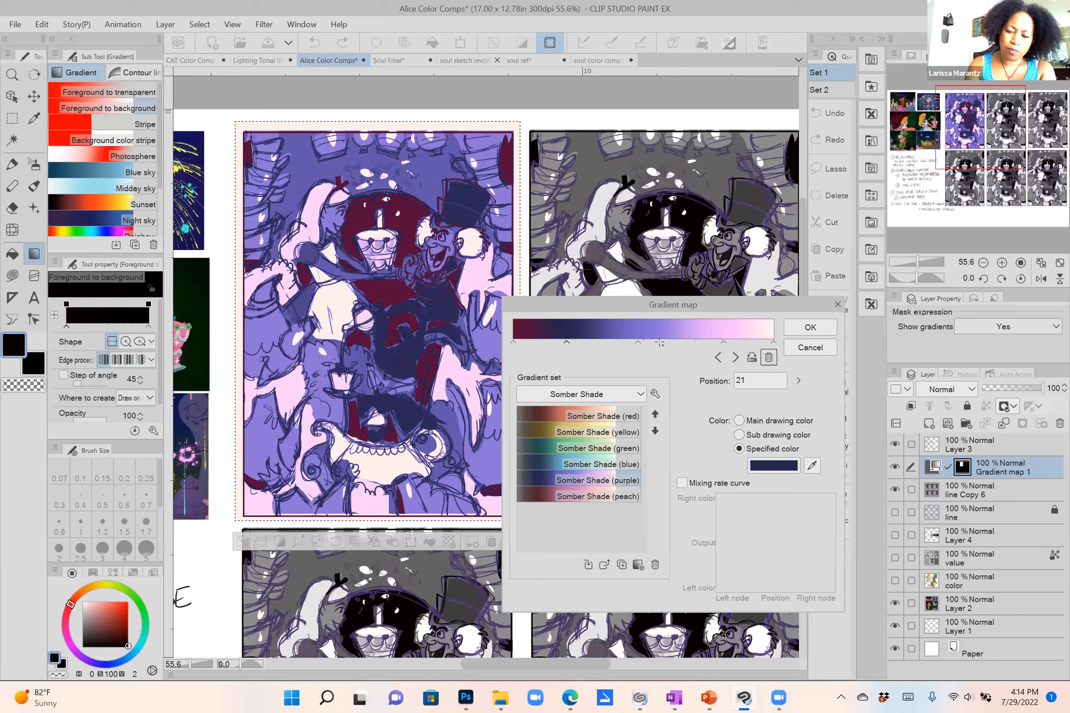
Add a gradient node at position 34 and color it violet, hex 561F88.
click(601, 343)
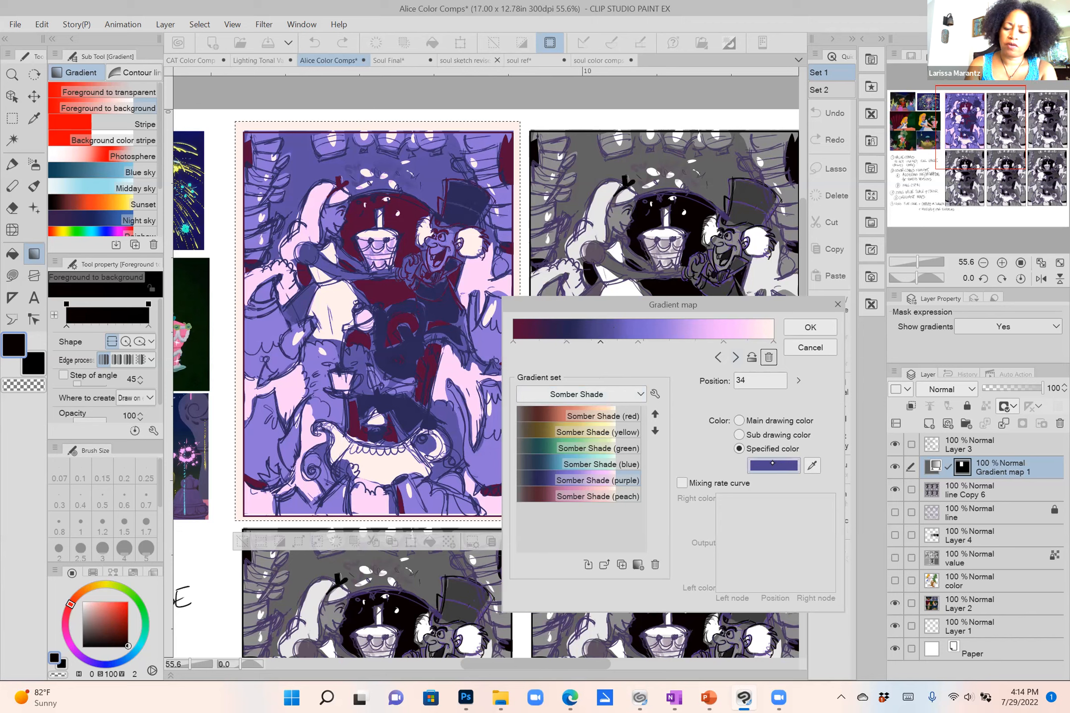
click(774, 466)
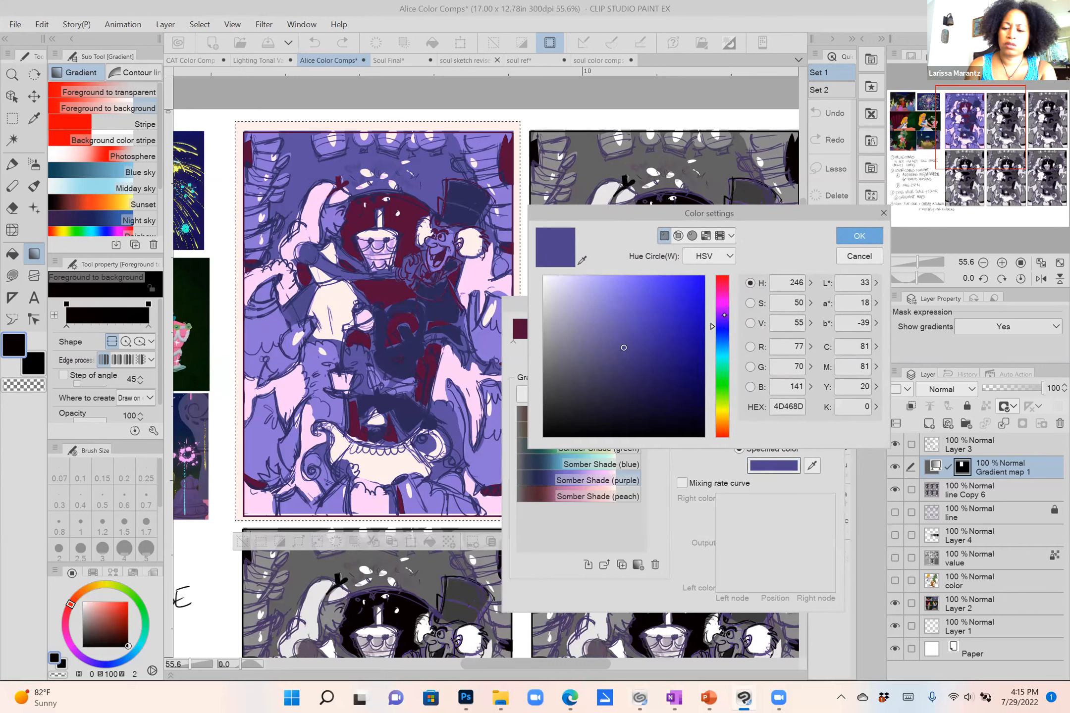
click(725, 315)
click(653, 347)
click(669, 346)
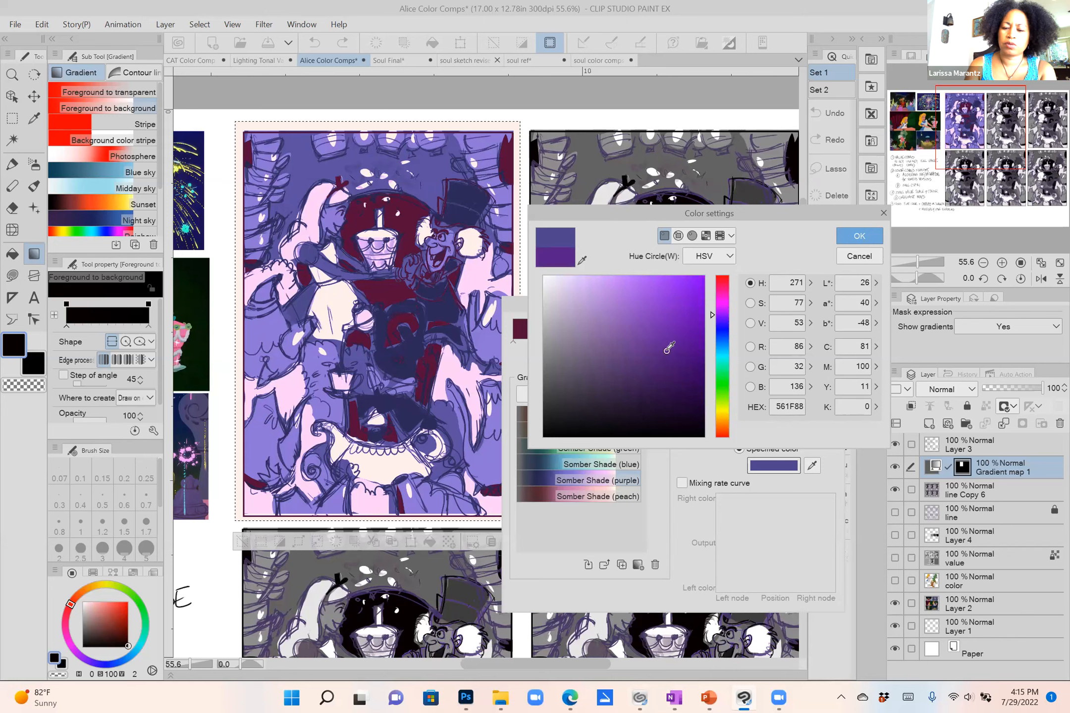
click(859, 236)
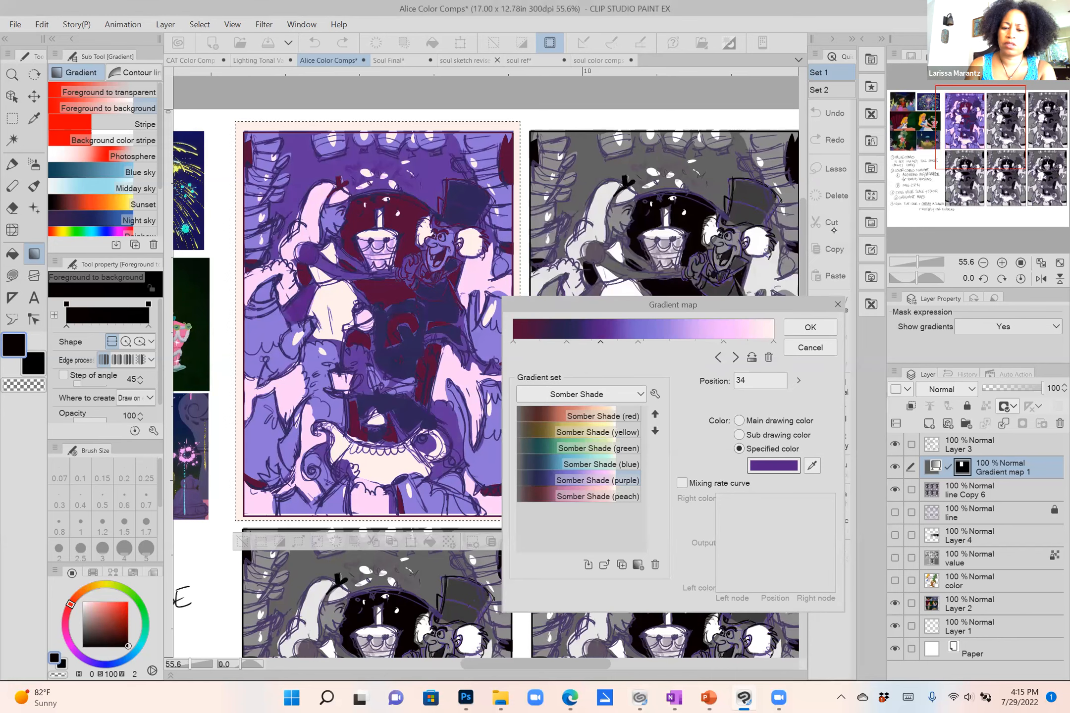
Change the color of the gradient node at position 34 to a saturated blue, hex 282DAF.
click(775, 467)
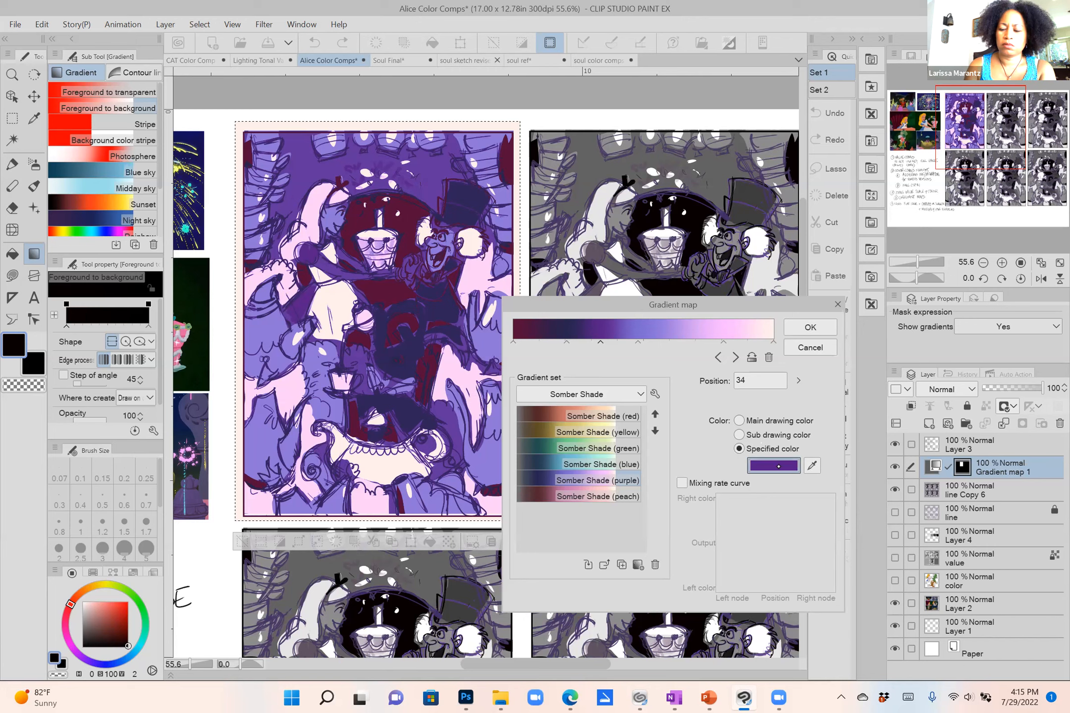
click(722, 330)
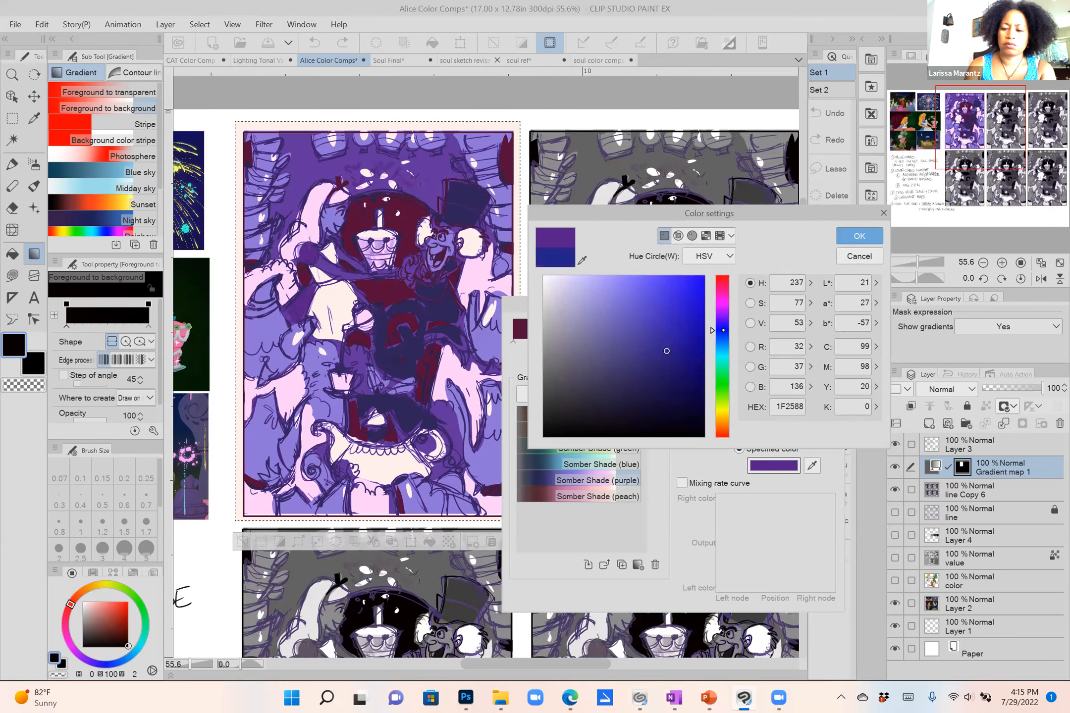
click(680, 360)
drag(680, 356, 666, 326)
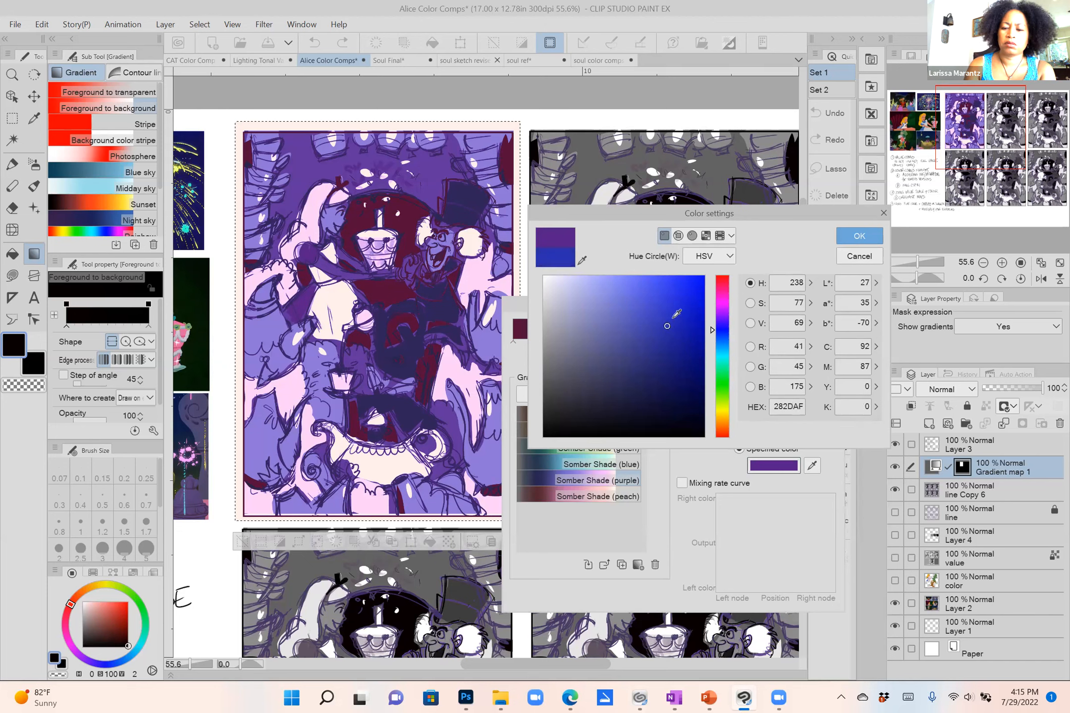
click(860, 234)
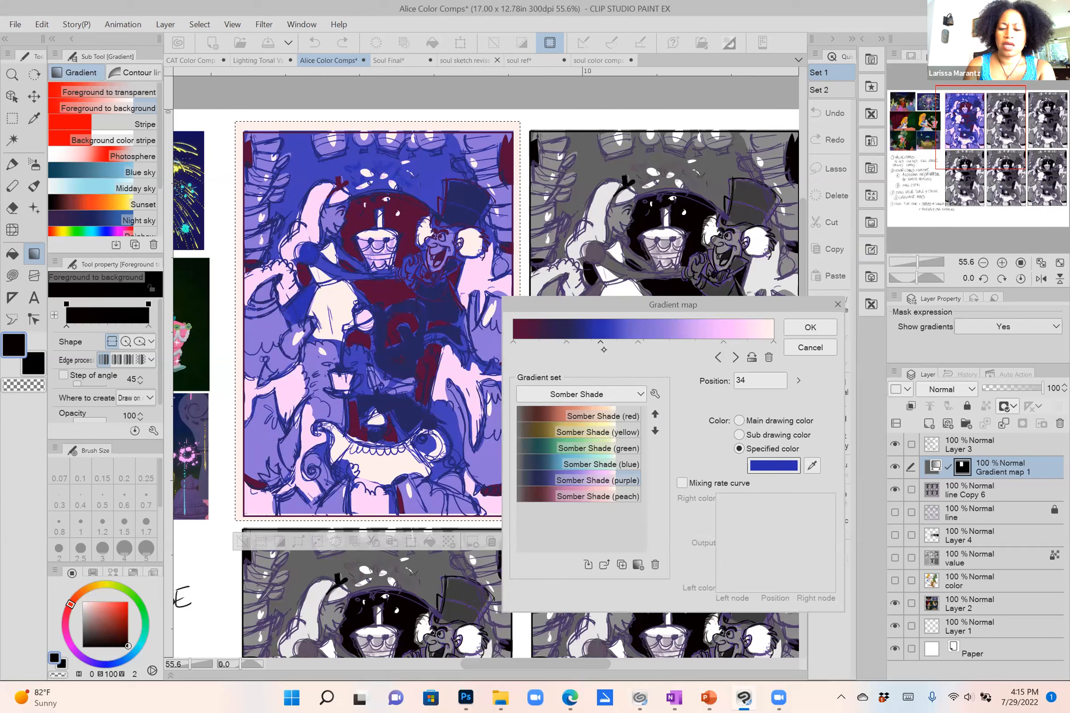
Recolor the gradient node at position 51 to golden tan, hex C7A55A, and check the effect on the upper-left comp.
drag(639, 343, 647, 342)
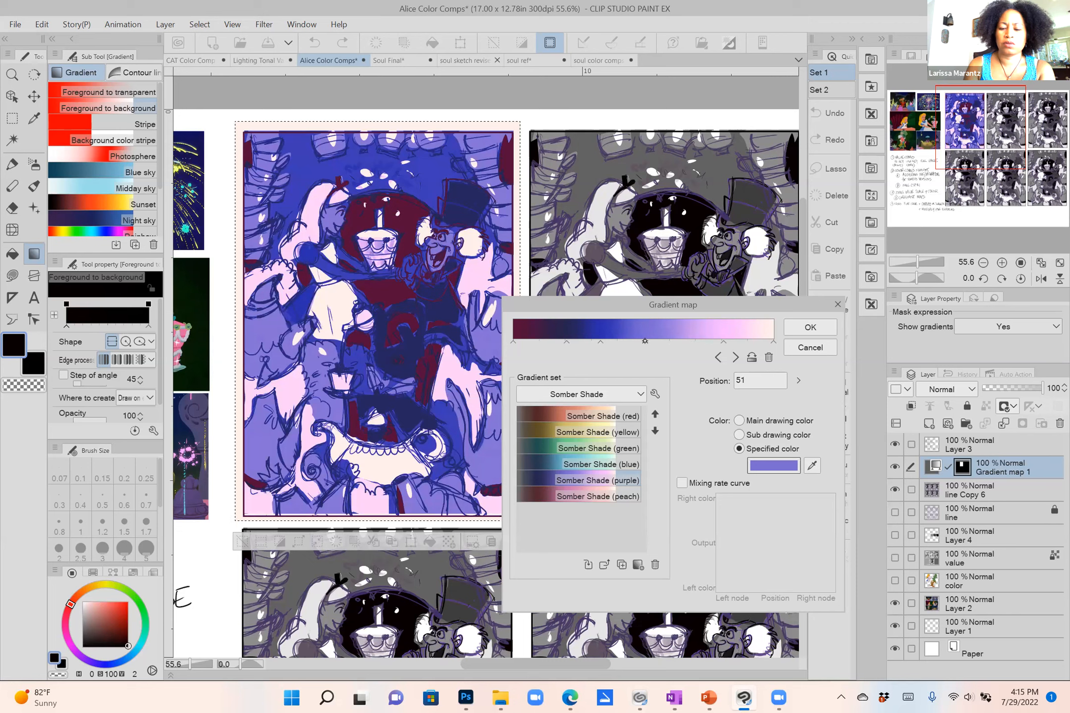
click(780, 461)
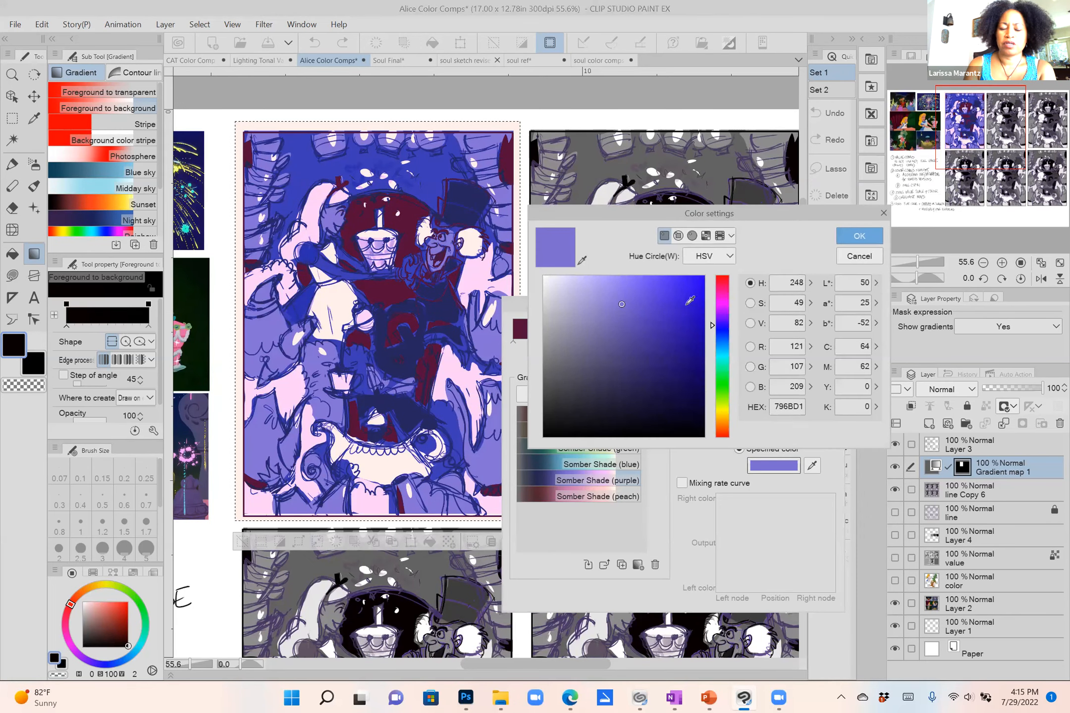
click(723, 419)
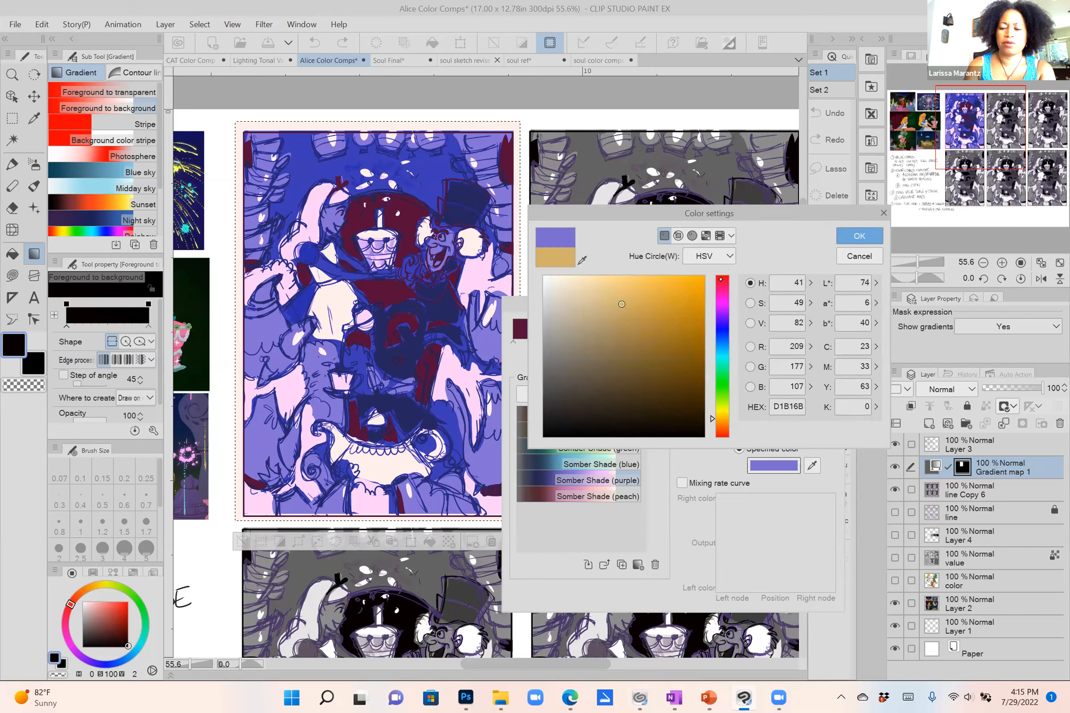
click(631, 310)
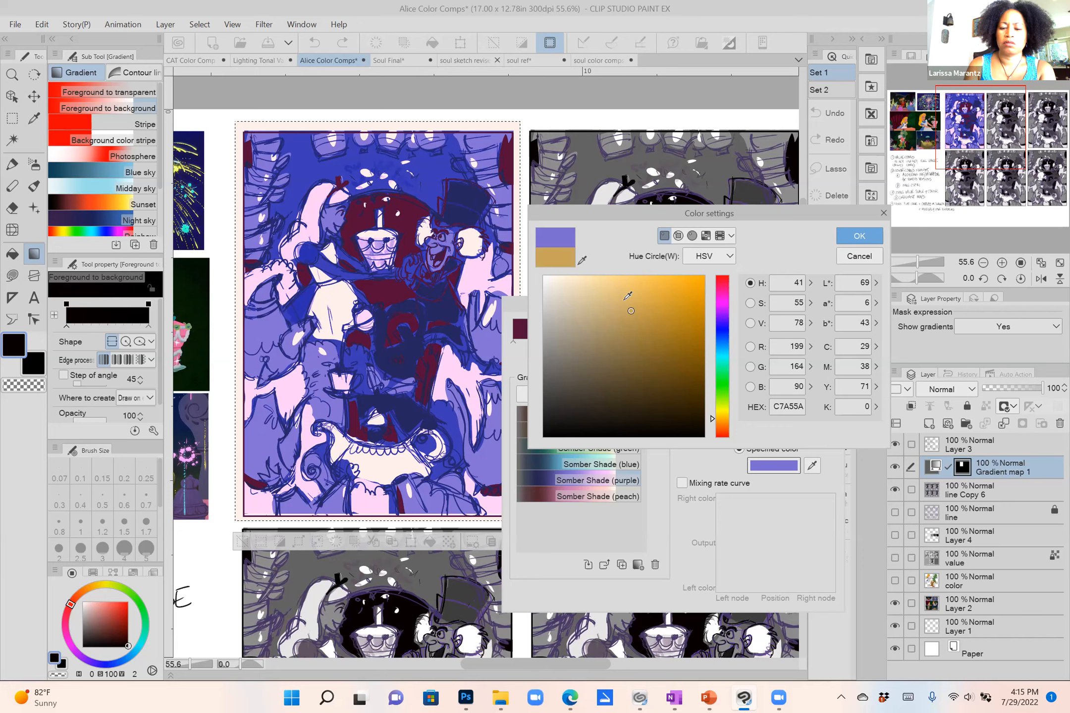
click(840, 233)
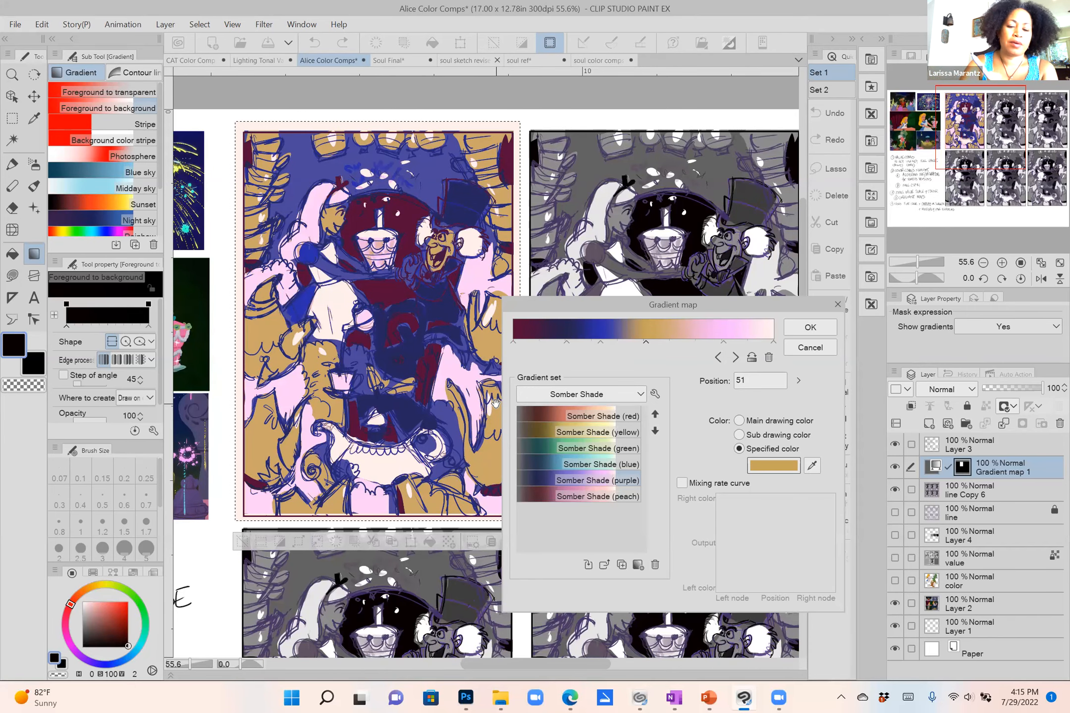
scroll(495, 404, down, 3)
scroll(496, 404, up, 4)
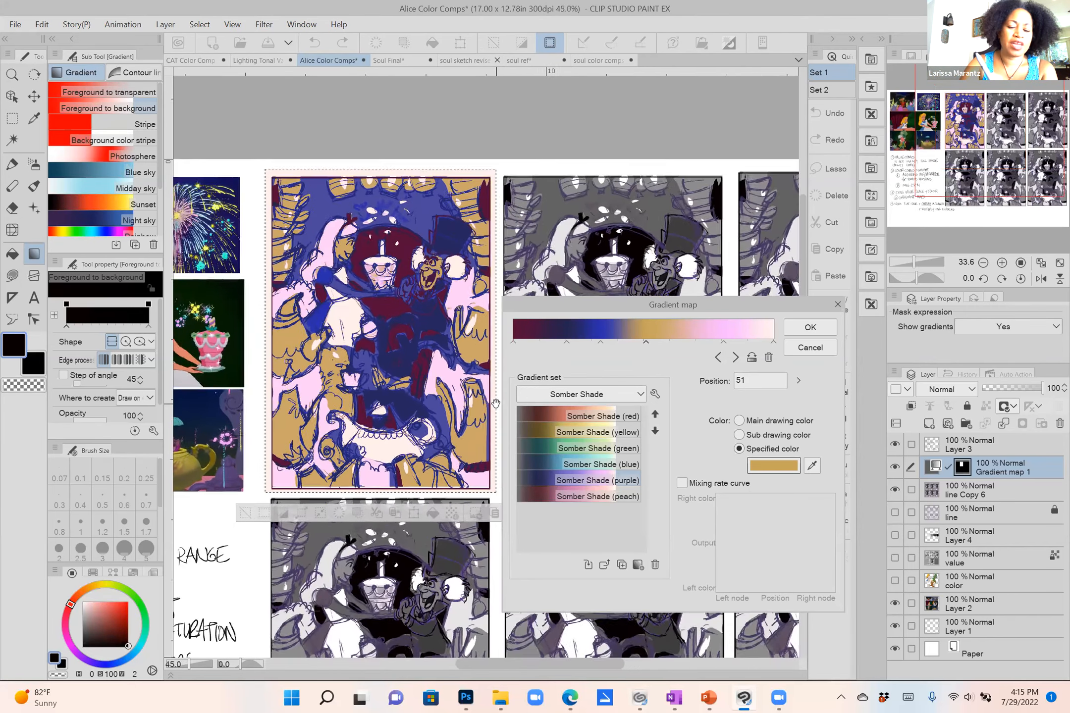
scroll(496, 404, down, 2)
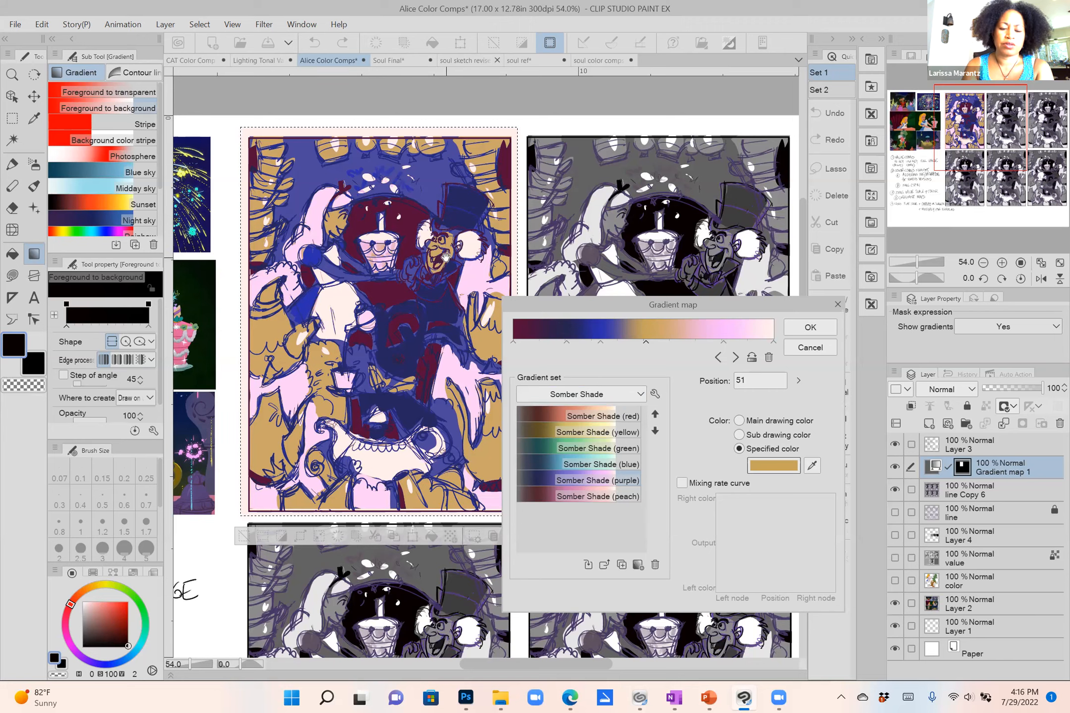
Recolor the pink gradient node at position 81 to pale yellow.
click(723, 342)
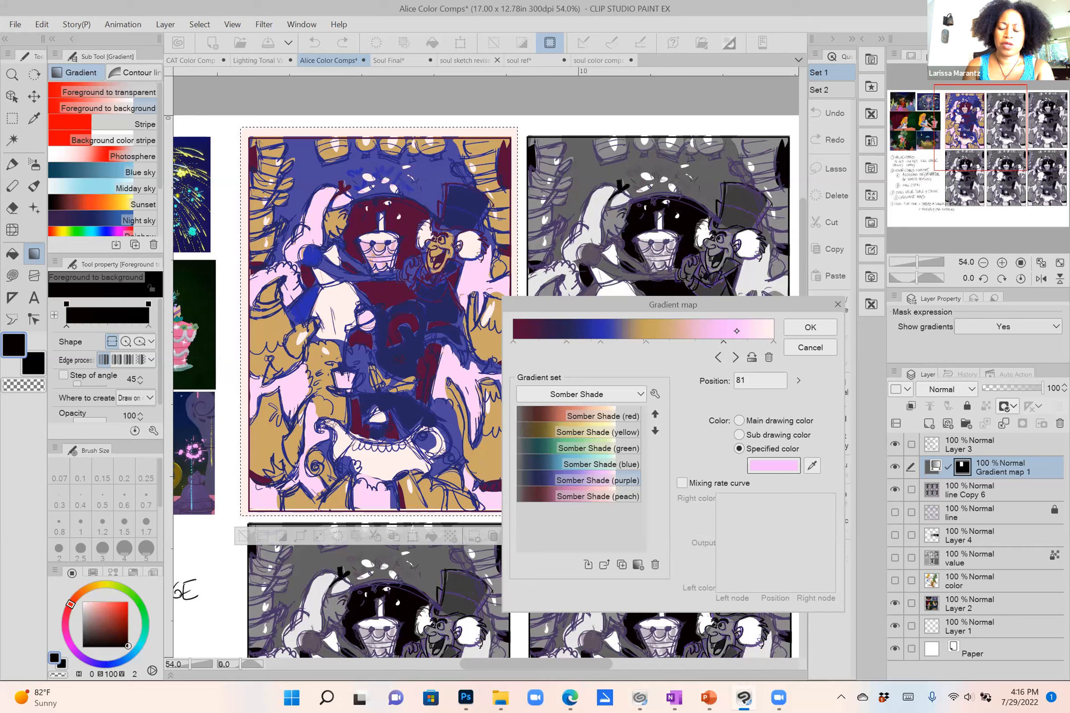
click(771, 467)
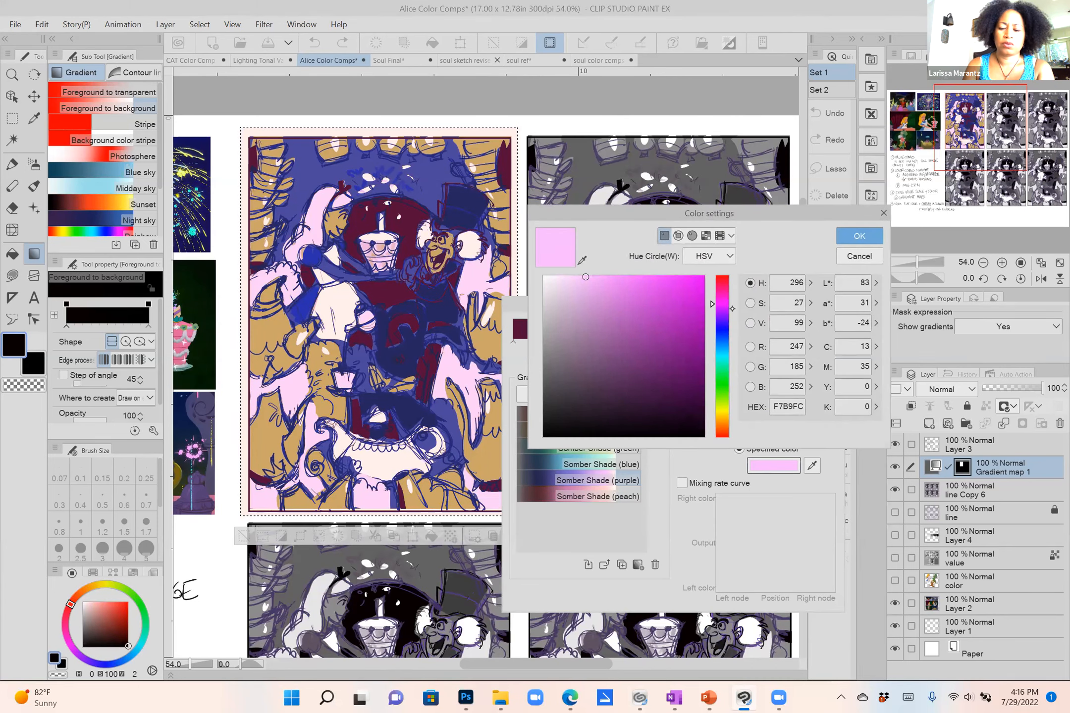
click(724, 412)
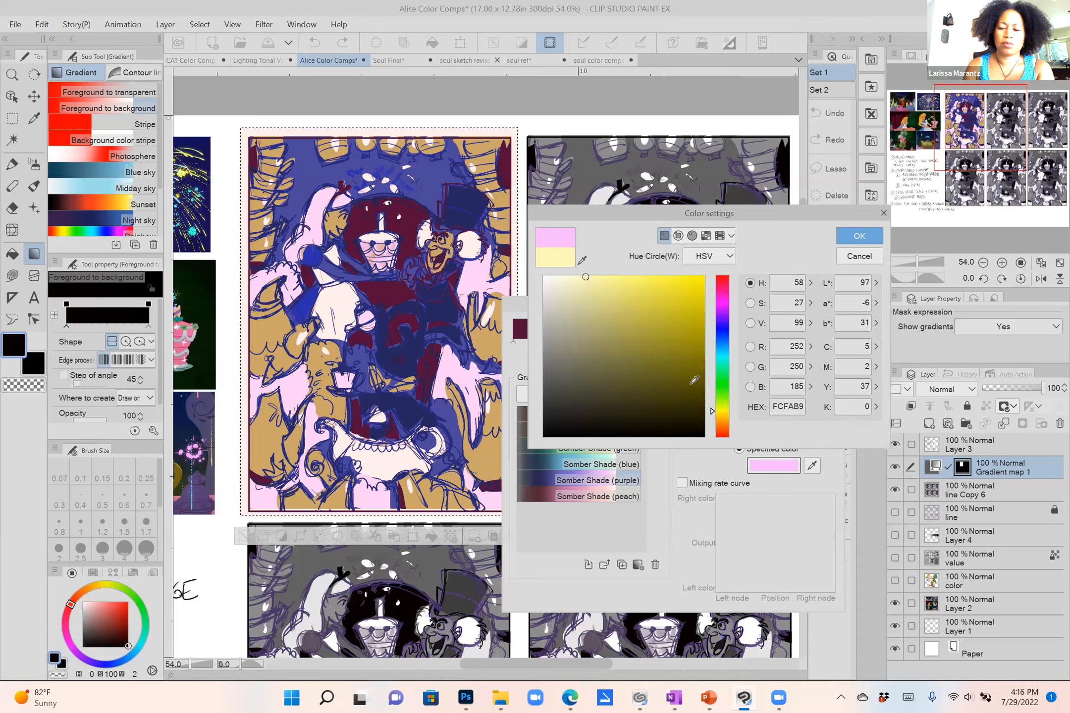
click(859, 236)
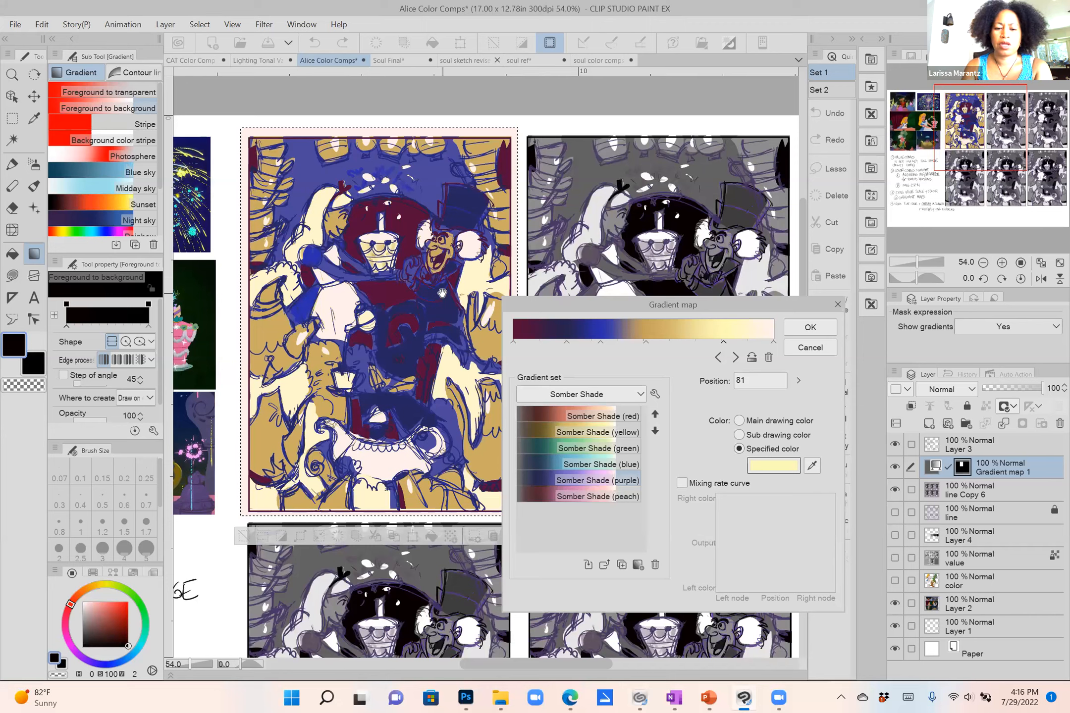
Recolor the gradient node at position 100 to a slightly more saturated pale peach and review the comp.
click(774, 341)
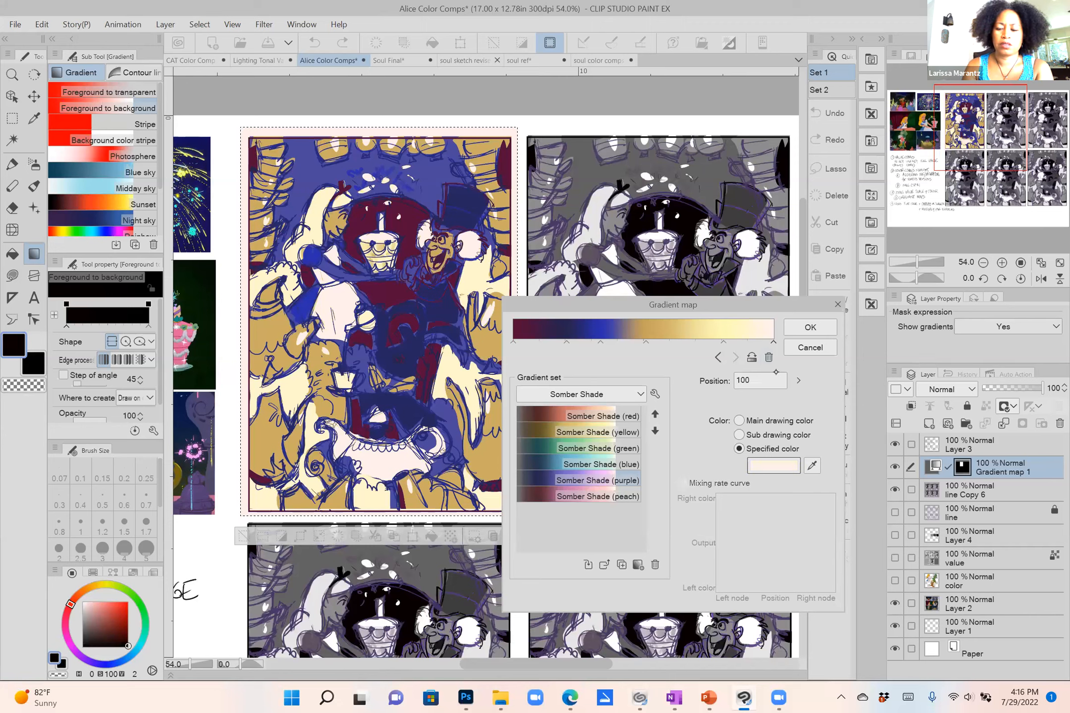
click(774, 465)
drag(557, 275, 560, 275)
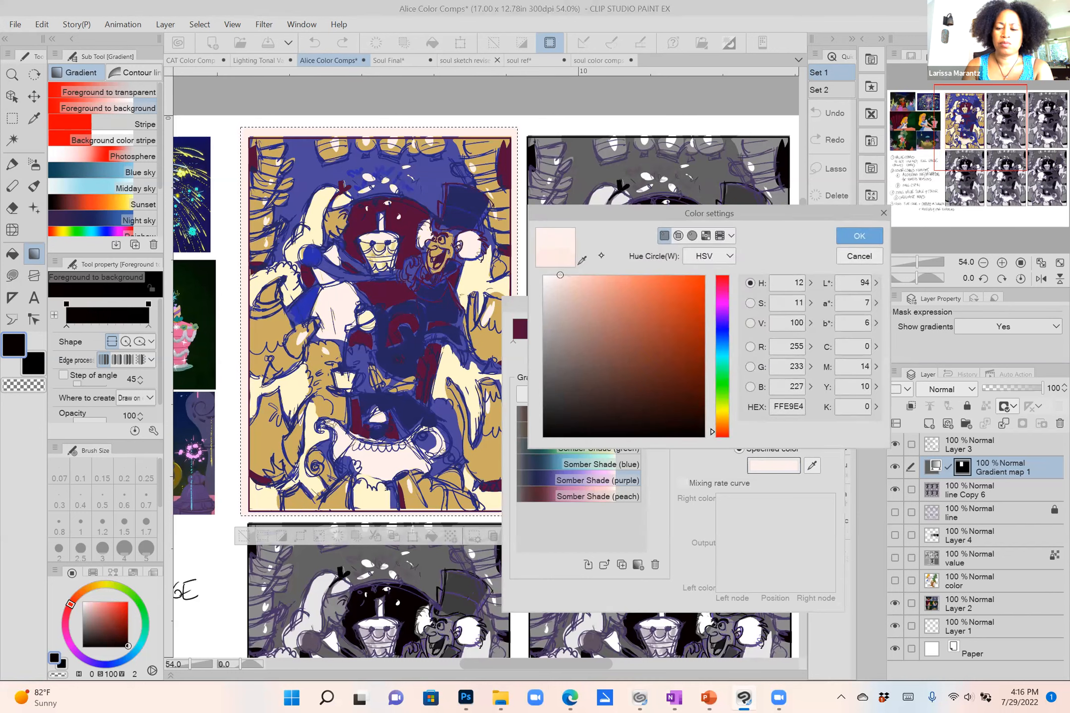
click(859, 236)
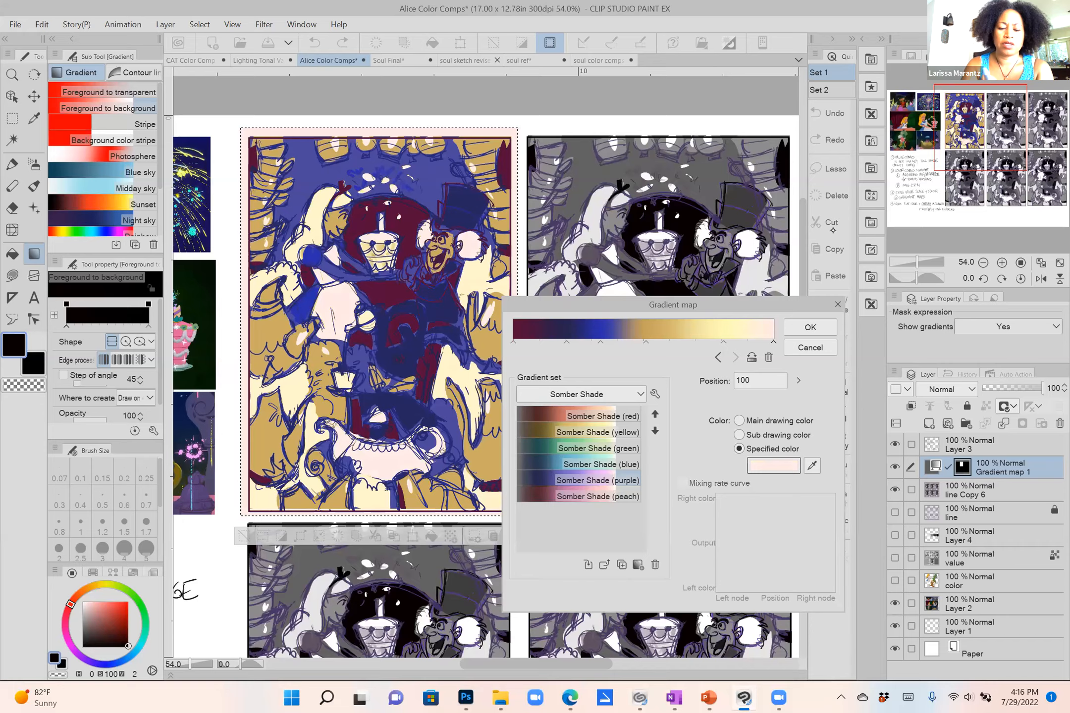
scroll(404, 330, down, 3)
scroll(404, 329, up, 2)
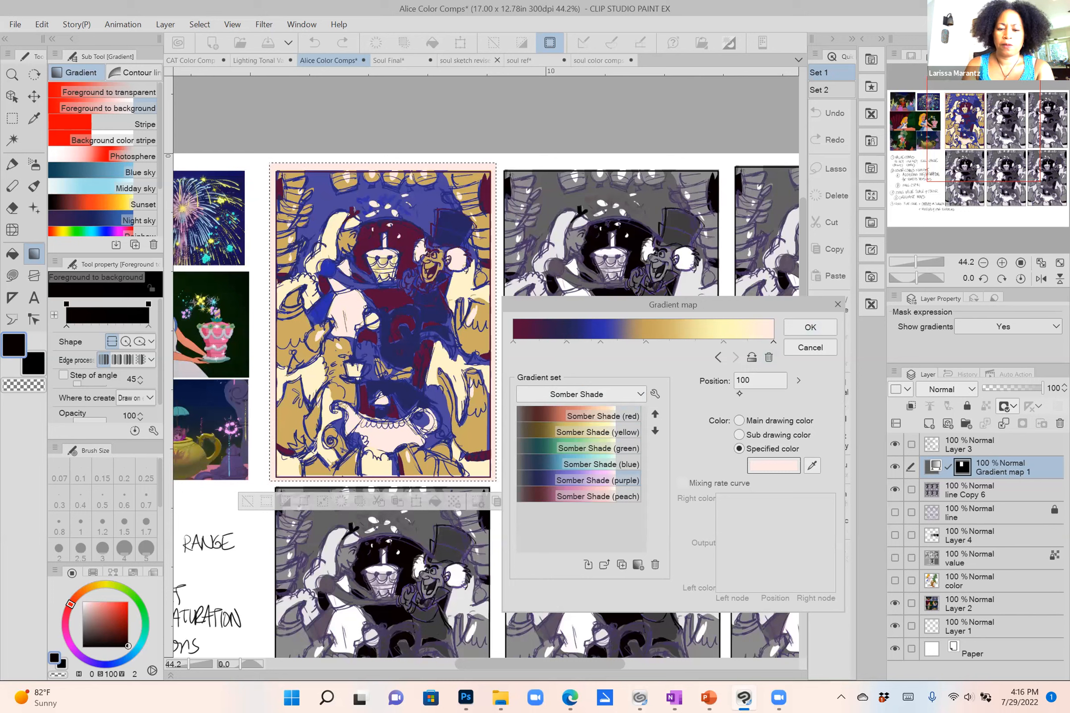
Adjust the blue and navy gradient nodes, with navy at position 21, then discard the whole gradient map correction layer.
drag(646, 342, 602, 342)
click(599, 342)
click(599, 343)
click(570, 343)
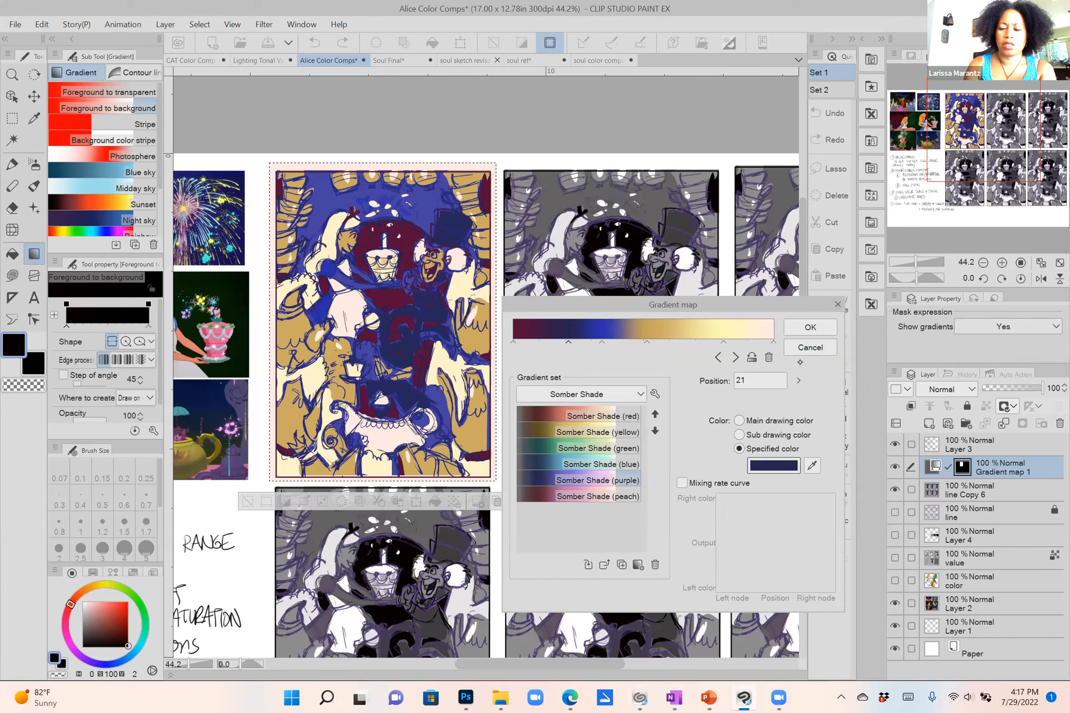
click(810, 347)
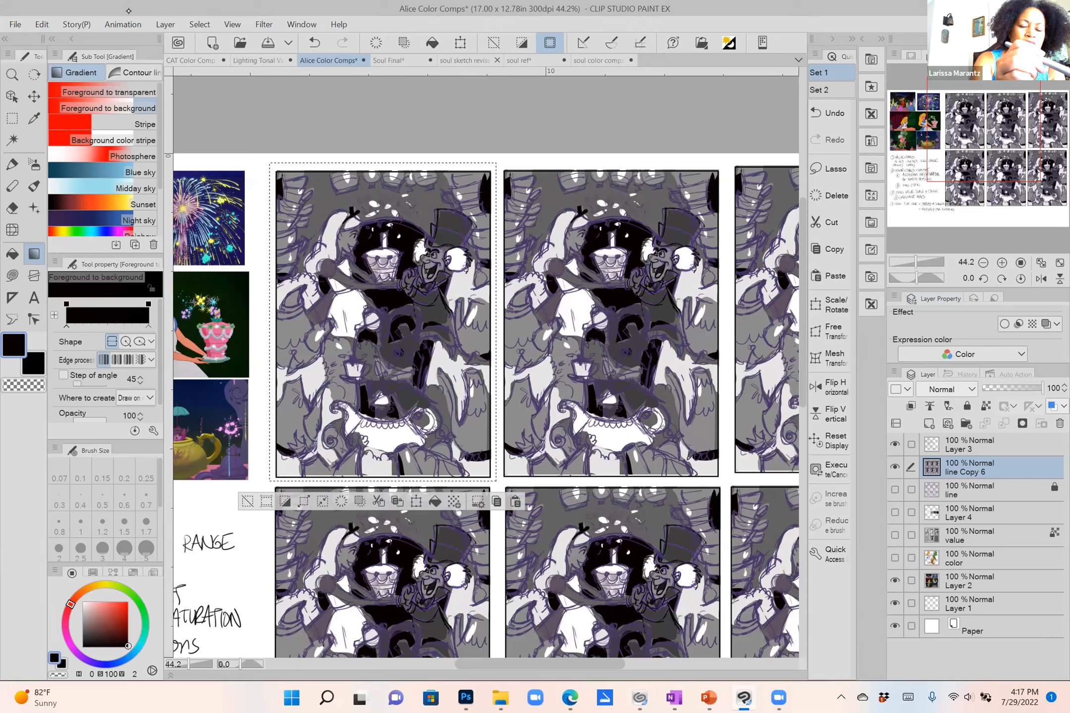
Add a new gradient map correction layer over the upper-left comp using the Somber Shade (yellow) preset.
click(166, 24)
mouse_move(194, 69)
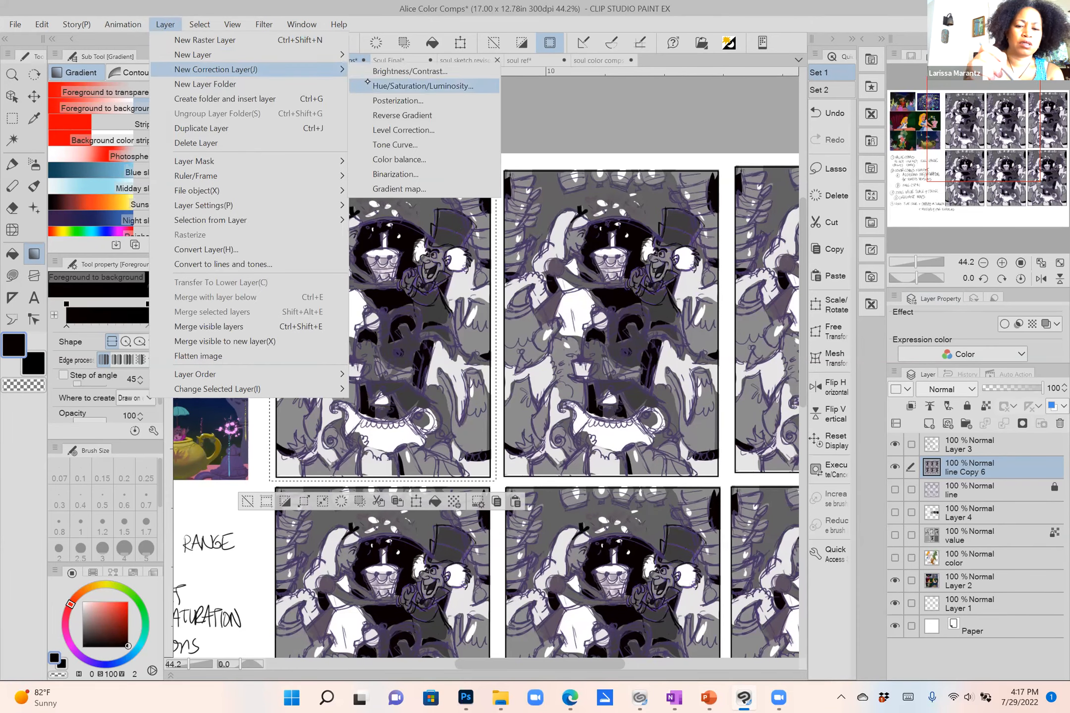
click(399, 189)
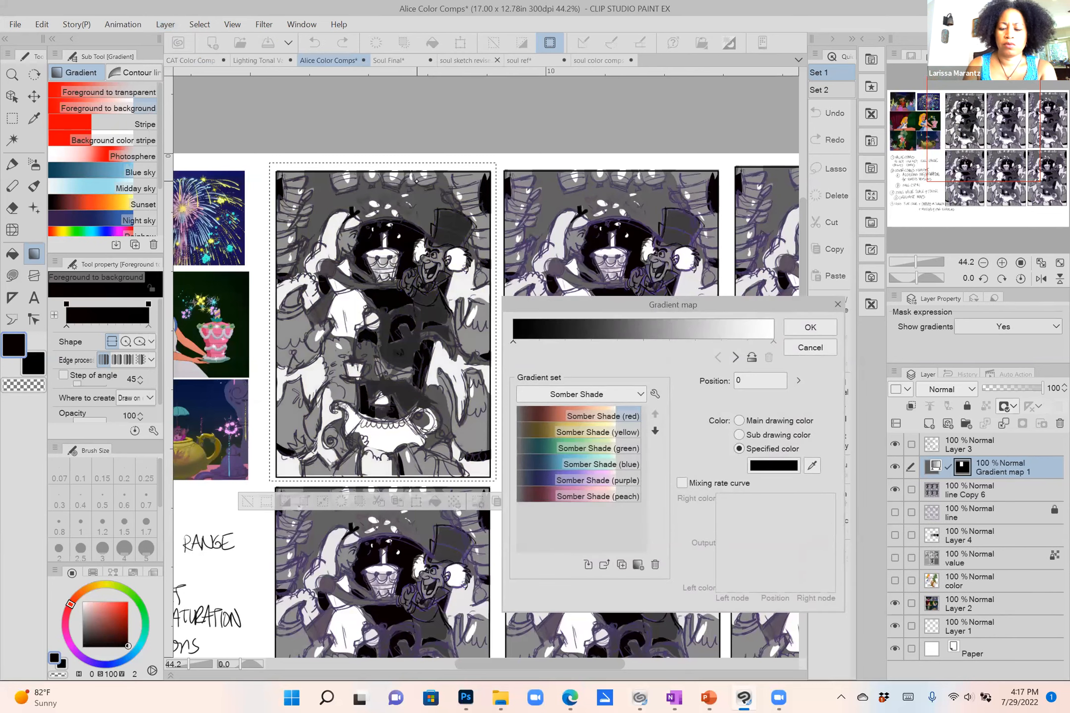
click(589, 432)
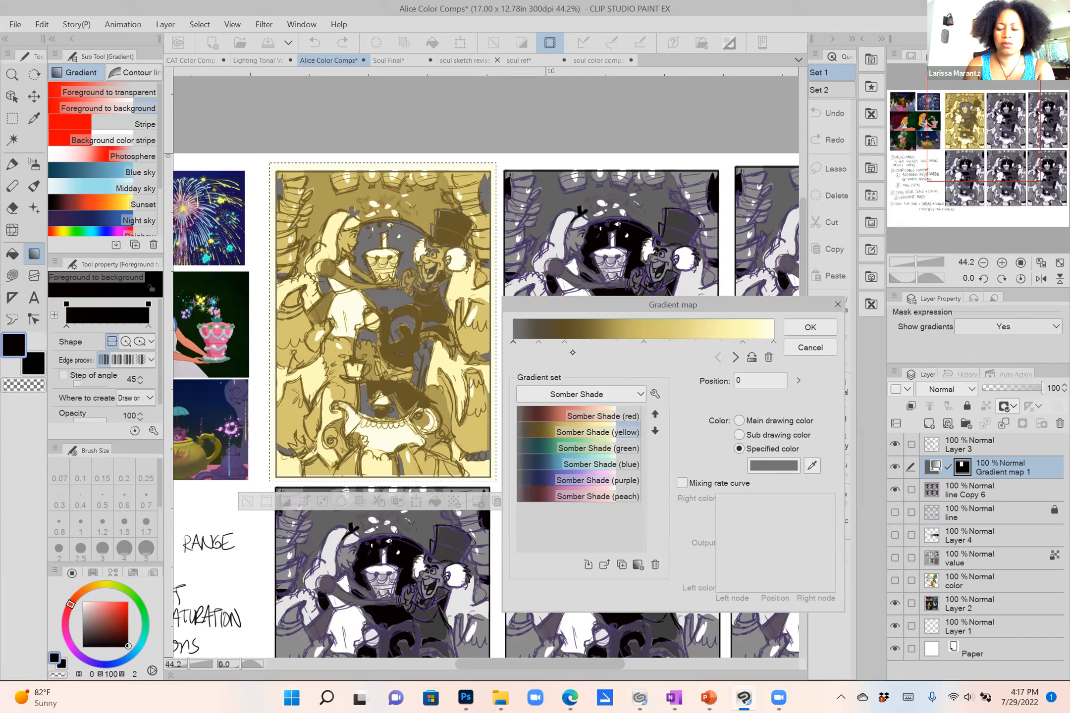
drag(643, 342, 643, 342)
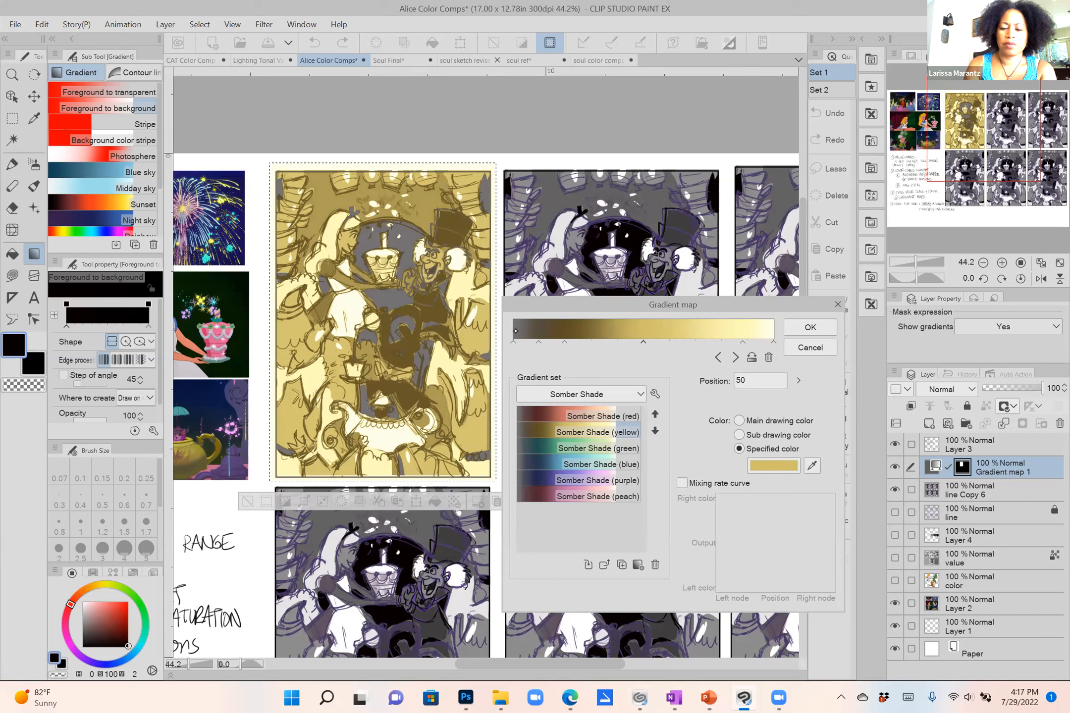
Recolor the gray gradient node at position 0 to rusty brown, hex 723419.
click(514, 341)
click(773, 465)
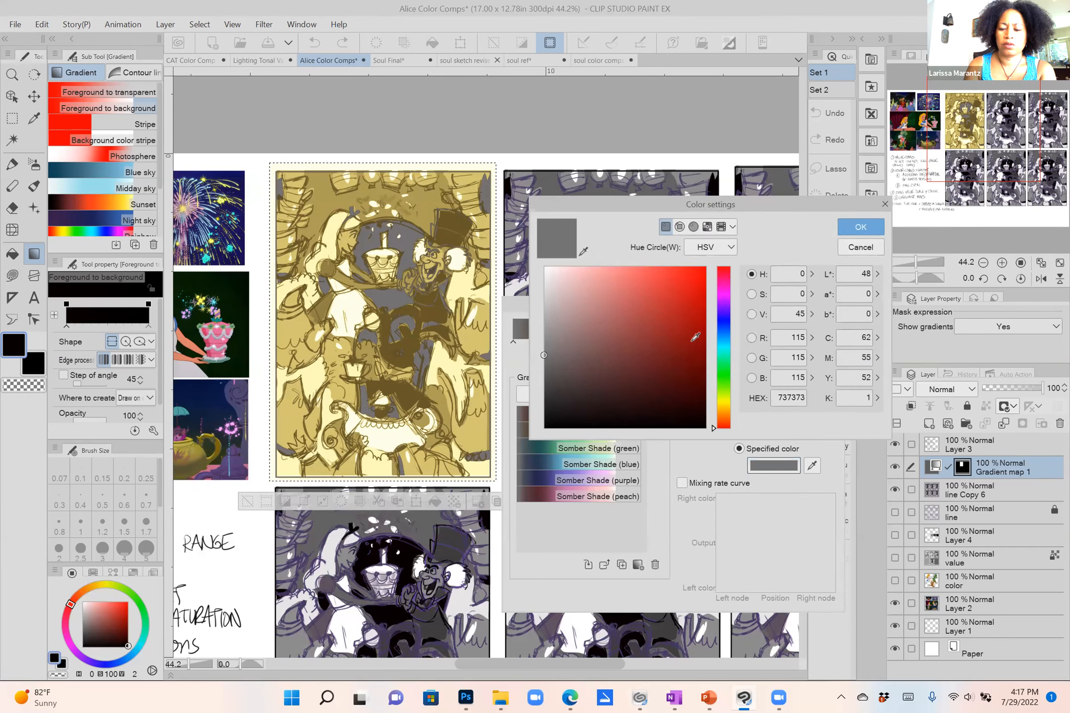
click(648, 351)
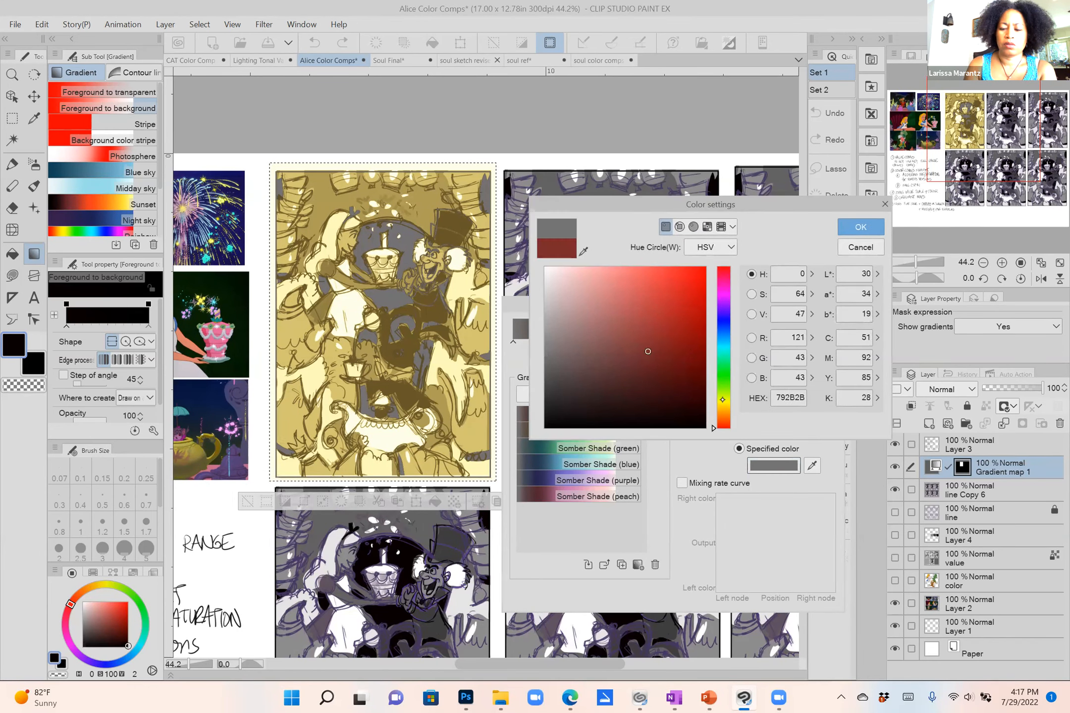
click(723, 420)
click(670, 355)
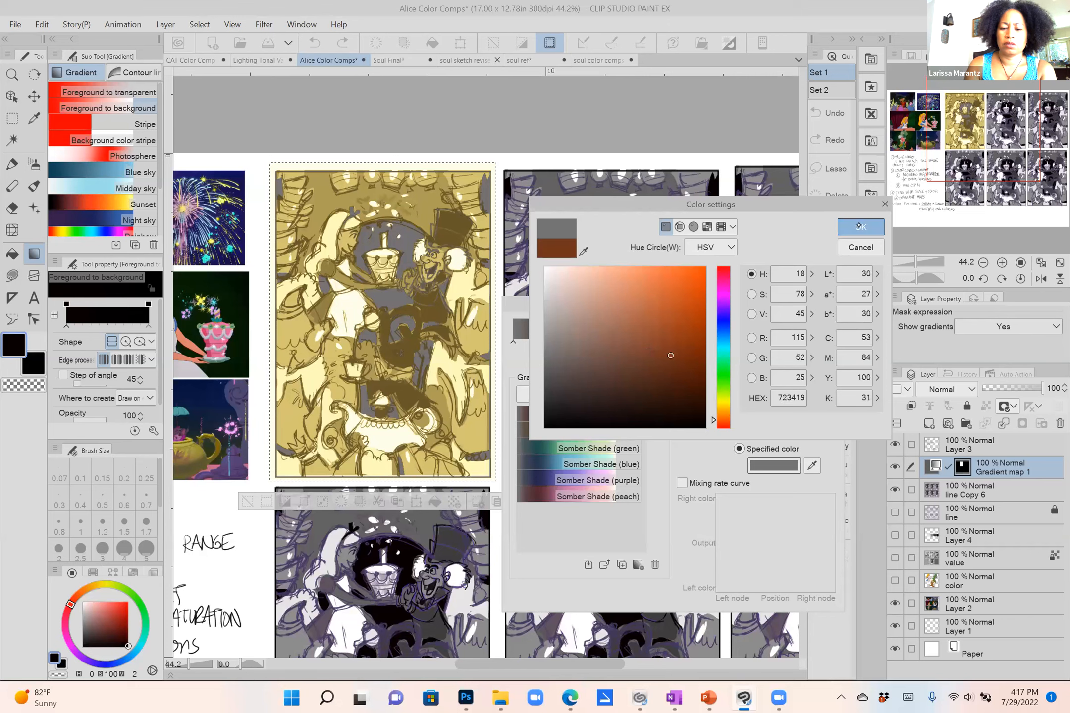
click(860, 226)
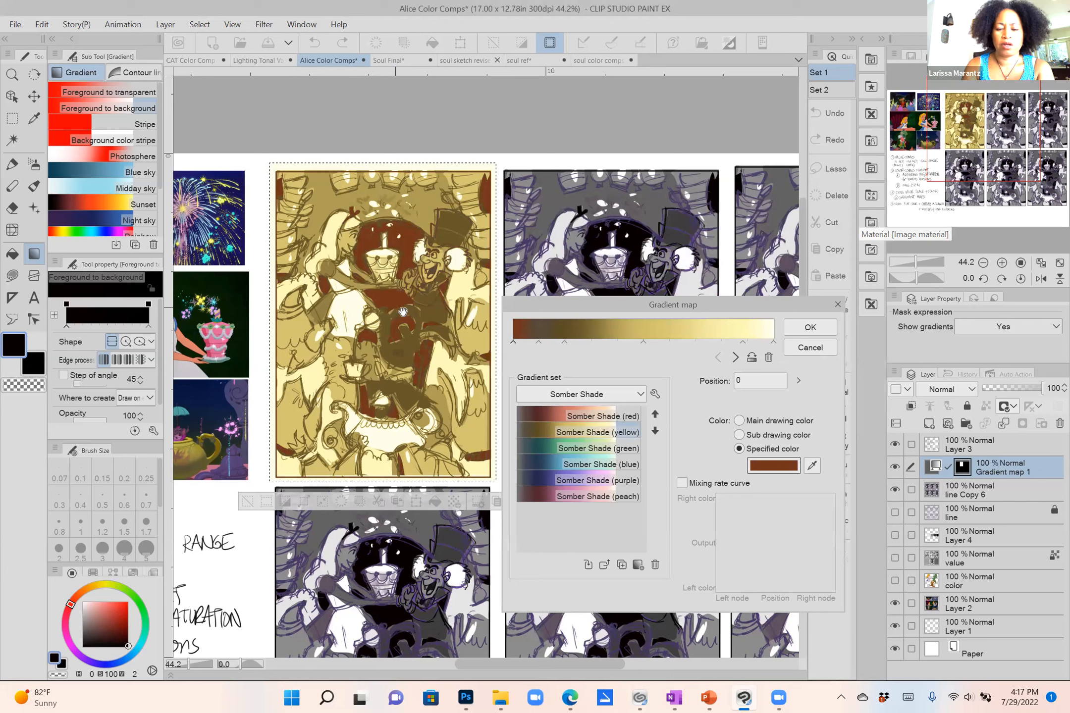
Recolor the gradient node at position 10 to a saturated orange-brown and move it to position 15.
click(543, 343)
click(773, 466)
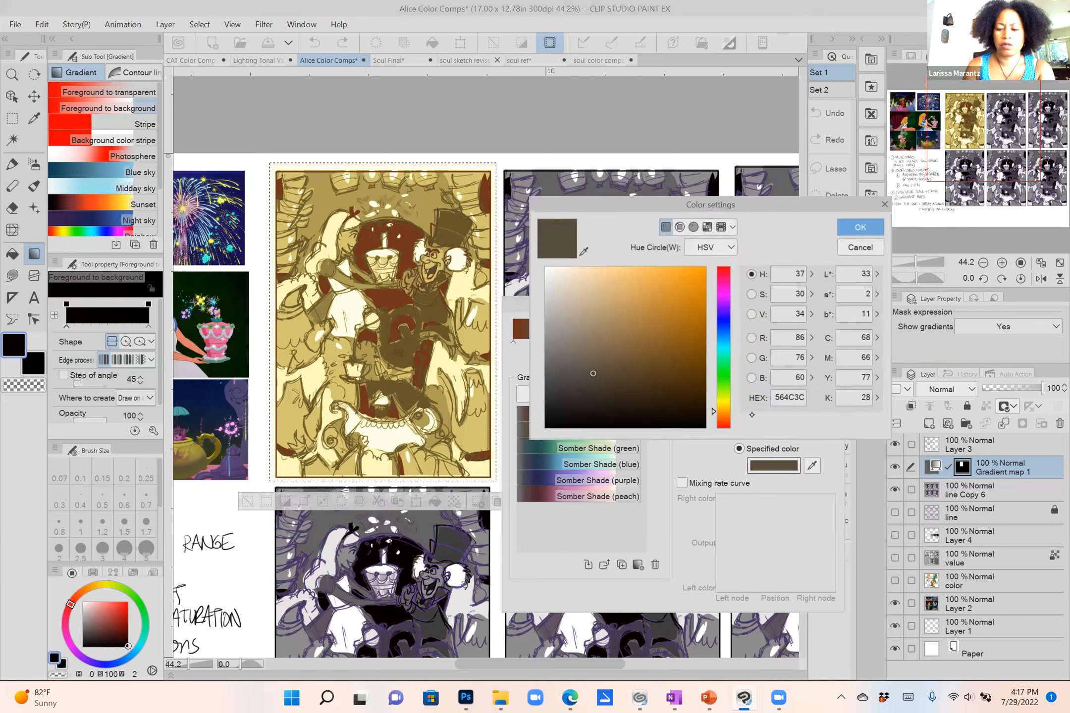
click(691, 322)
click(860, 227)
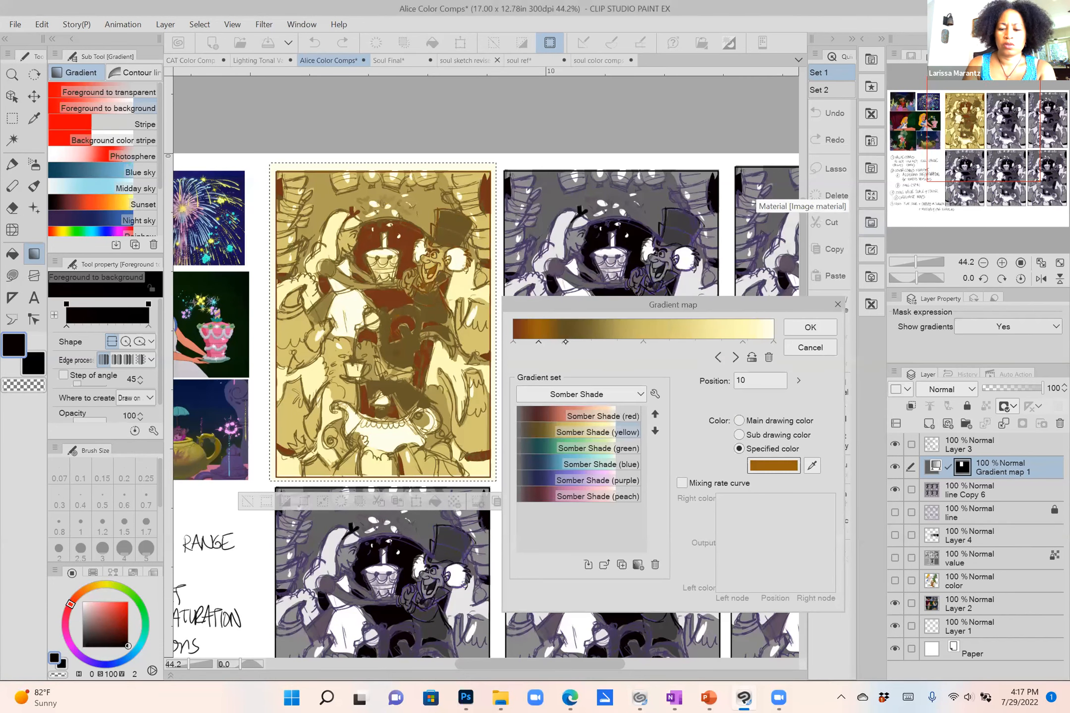
drag(539, 342, 553, 342)
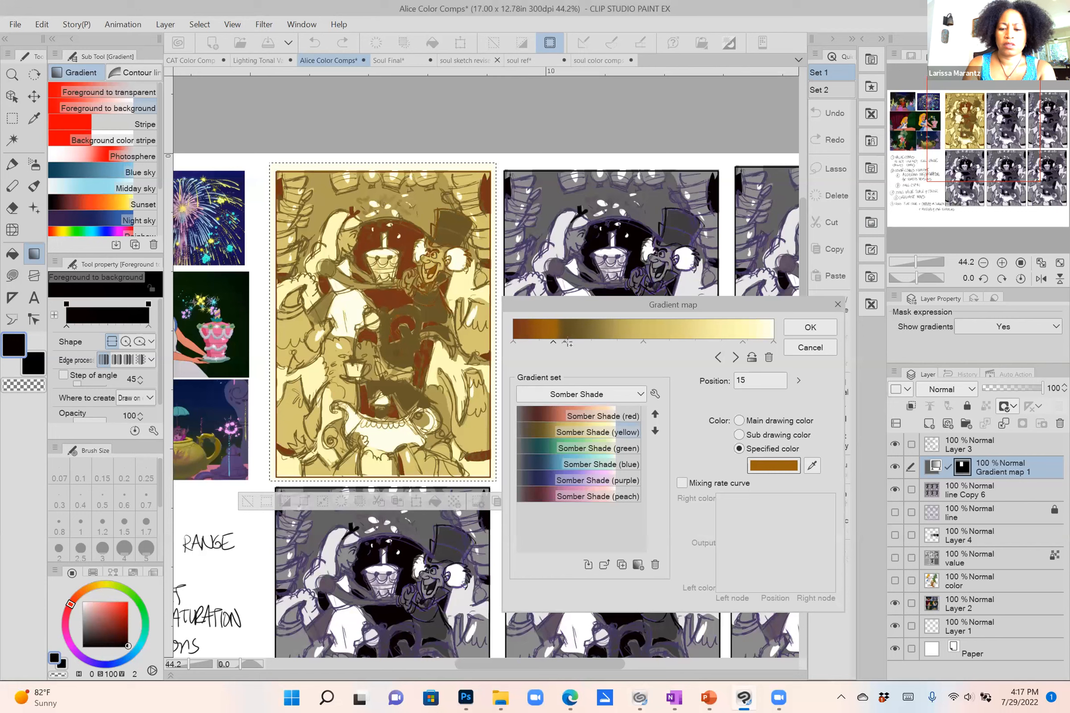
Move the dark olive gradient node to position 26 and recolor it to a saturated golden brown.
click(581, 342)
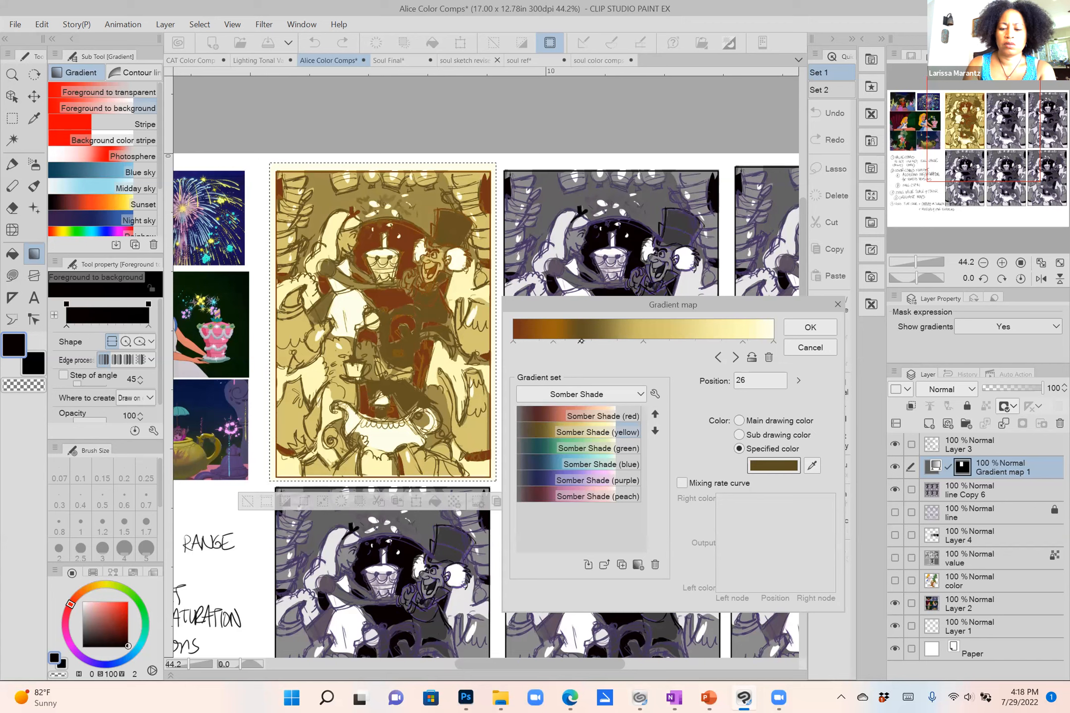
click(774, 466)
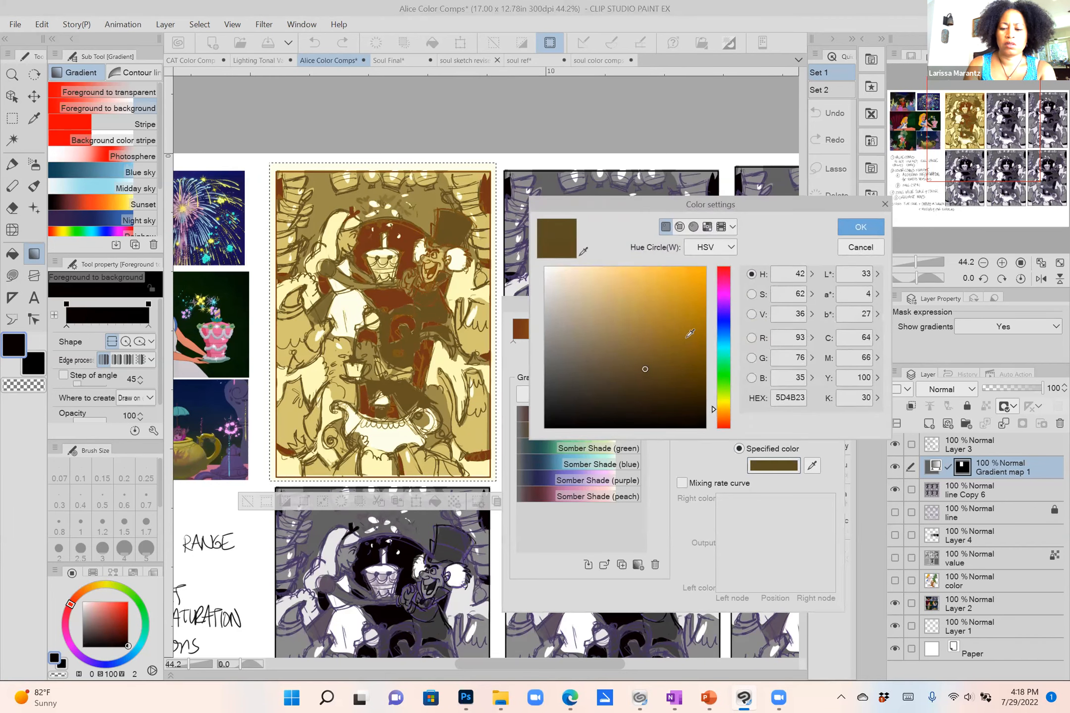
click(683, 316)
click(853, 226)
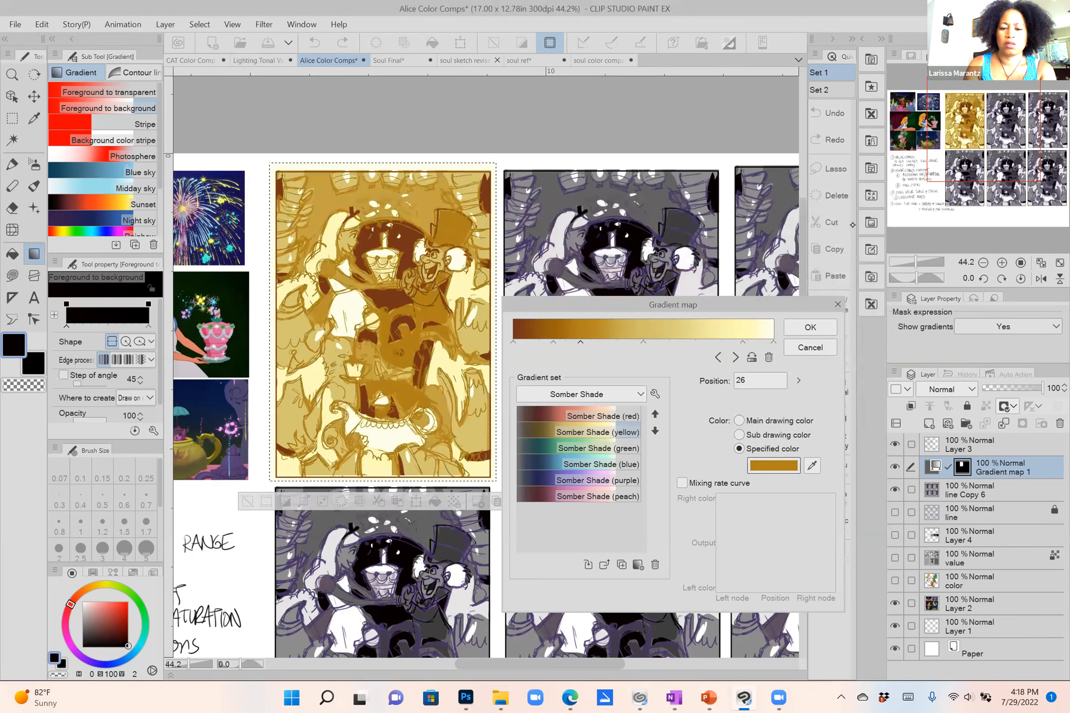
Spread the middle gradient nodes toward the light end, with orange-brown at position 21 and golden brown at 38, and darken the orange-brown node.
drag(555, 341, 664, 341)
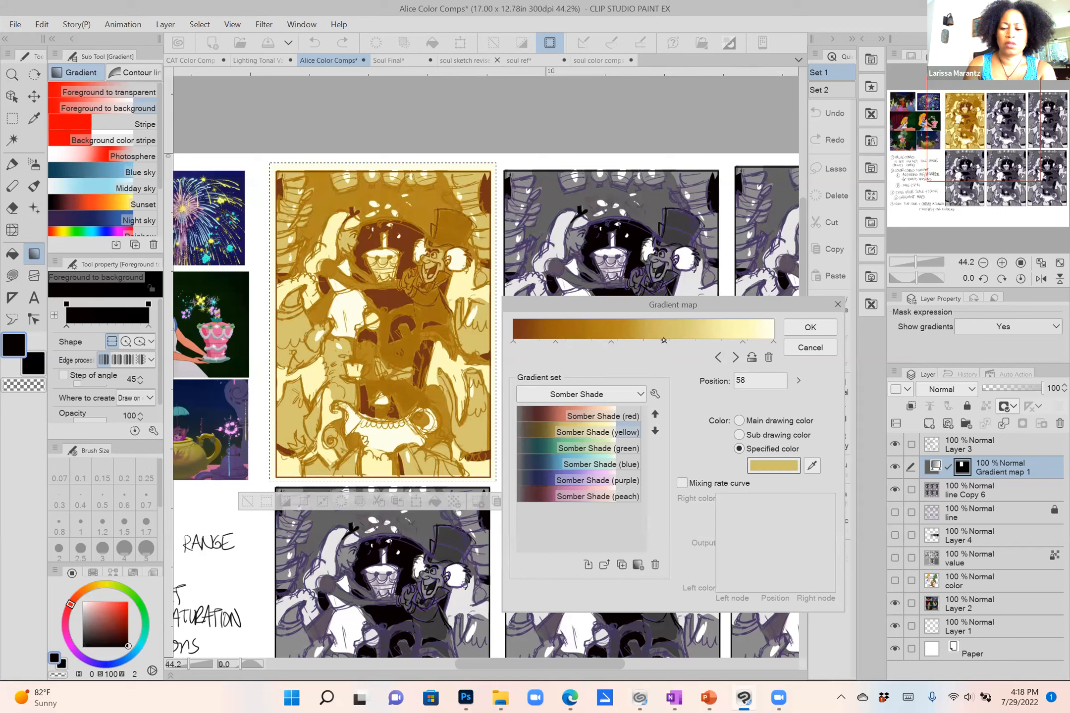
drag(556, 341, 568, 342)
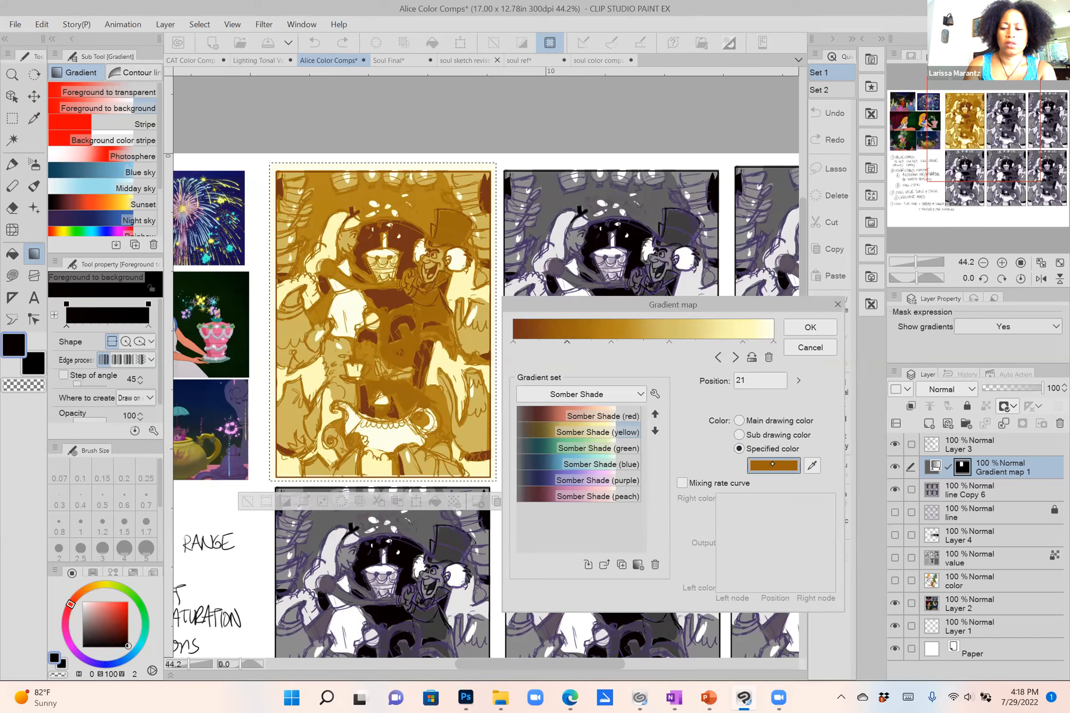
click(774, 465)
click(689, 348)
click(862, 226)
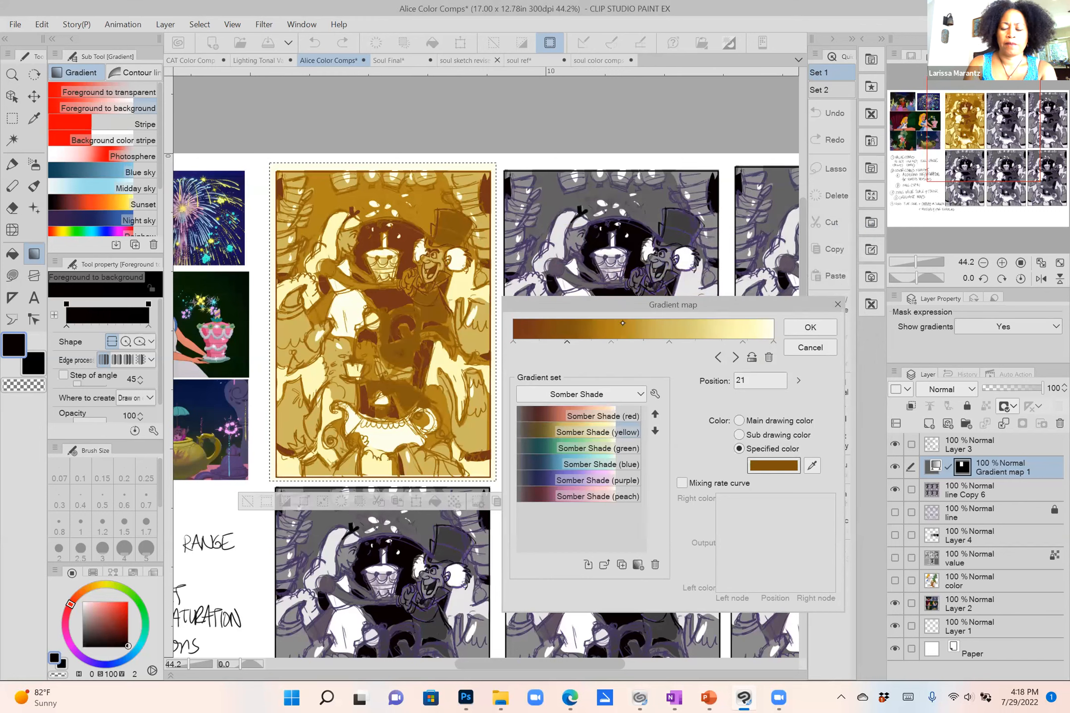
Delete the golden-brown gradient node at position 38, move the orange-brown node to position 19, and apply the gradient map.
click(608, 342)
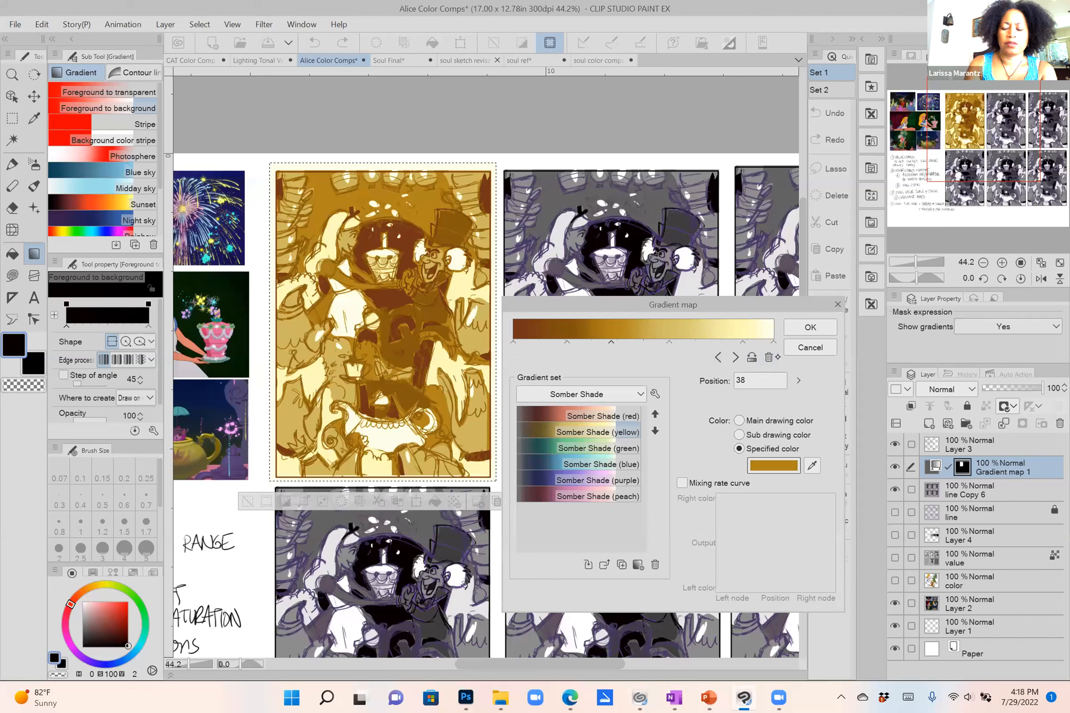
click(766, 359)
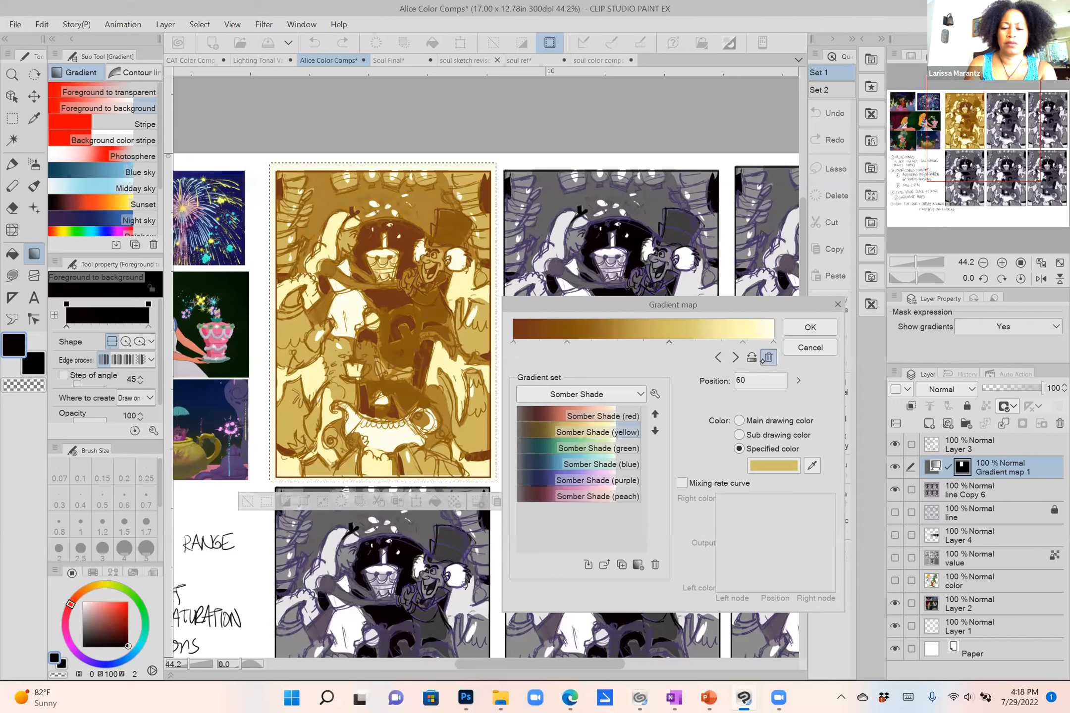
click(567, 342)
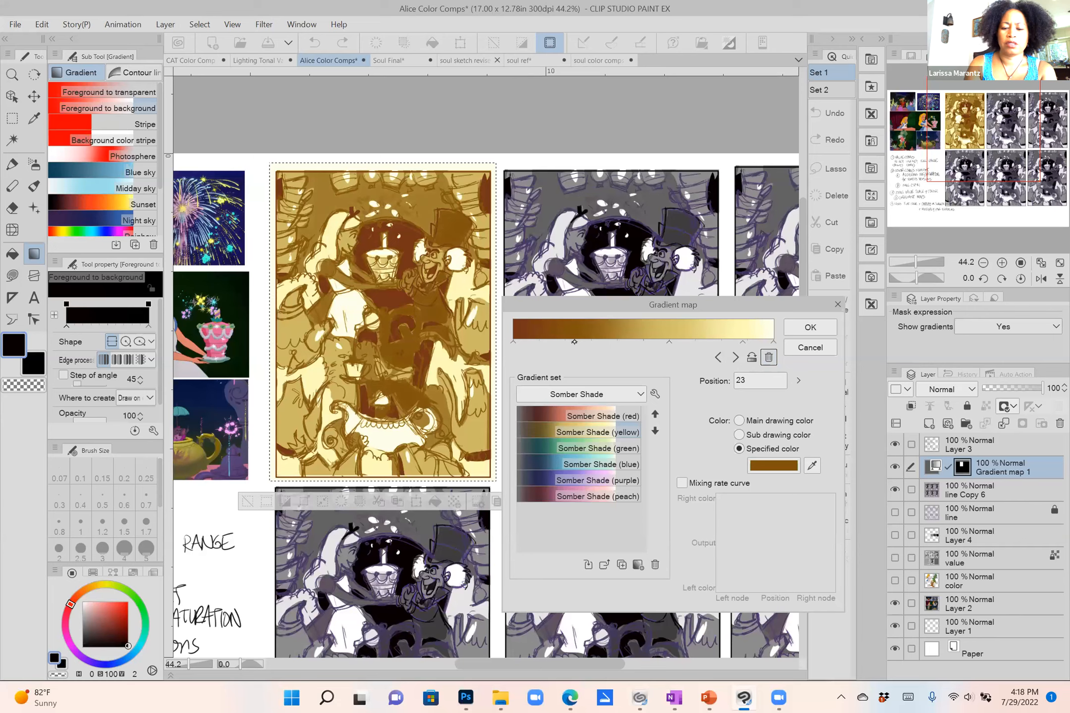
drag(574, 341, 563, 343)
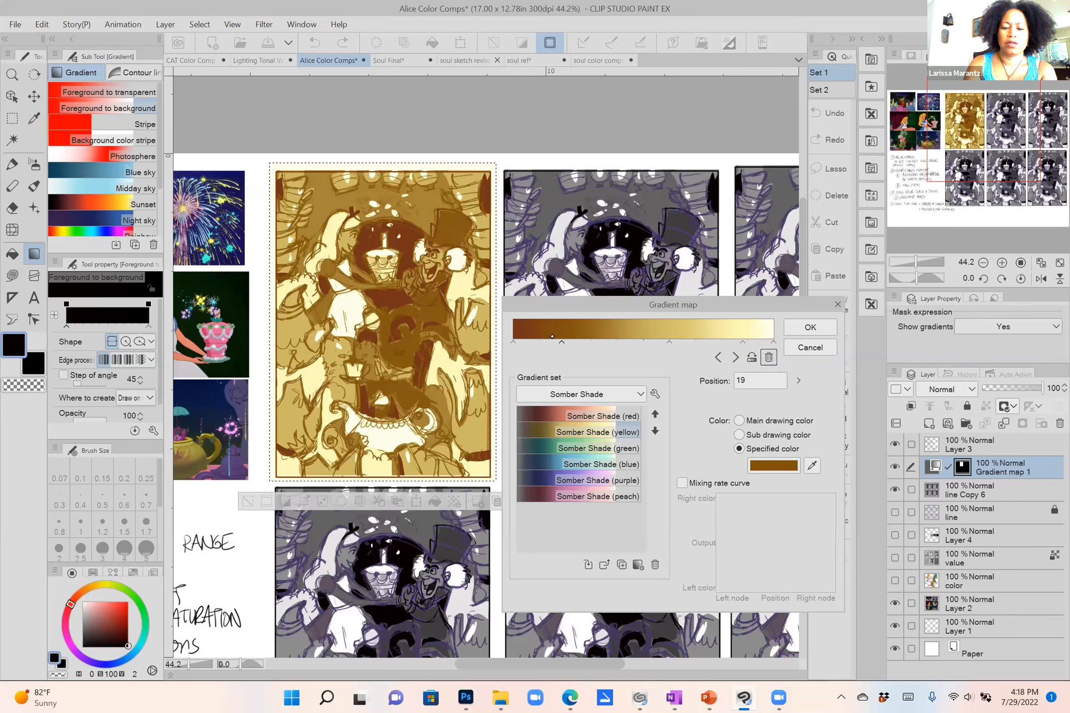
scroll(401, 371, down, 3)
drag(402, 370, 353, 354)
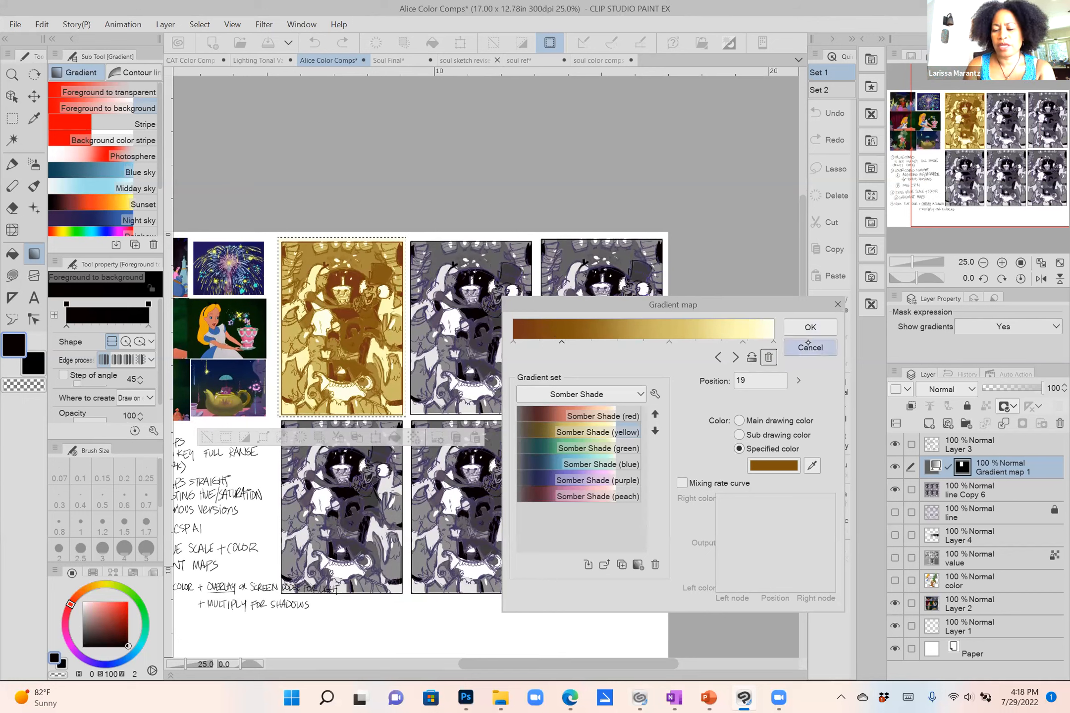
click(801, 326)
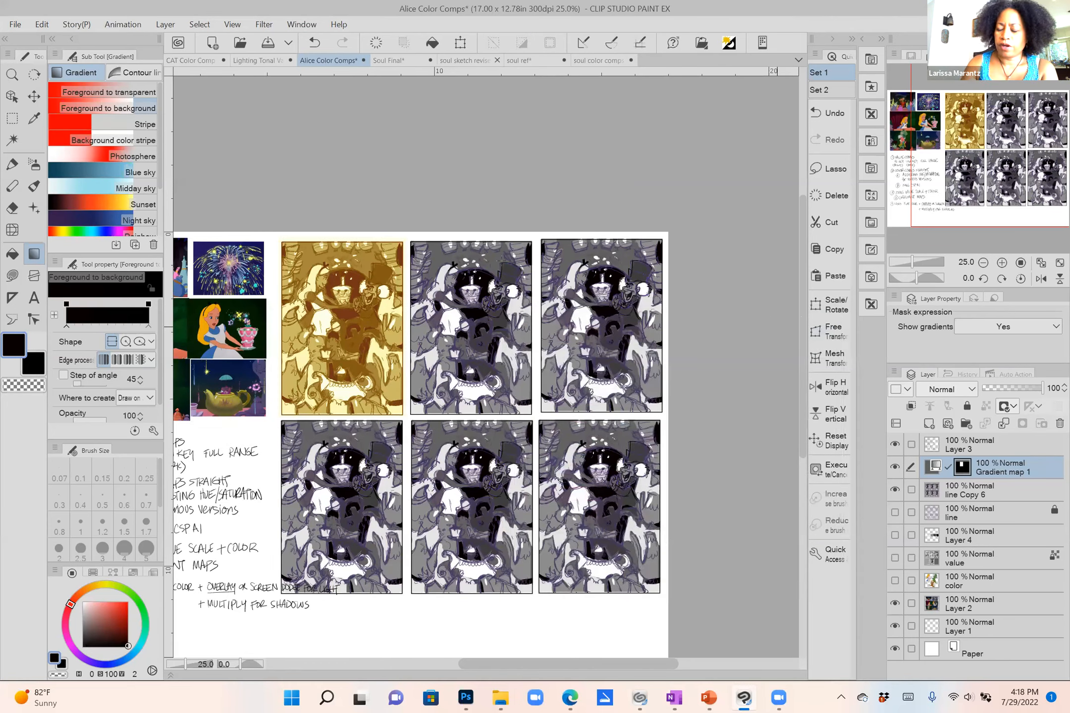
Make a rectangular selection around the upper-middle Alice comp.
key(m)
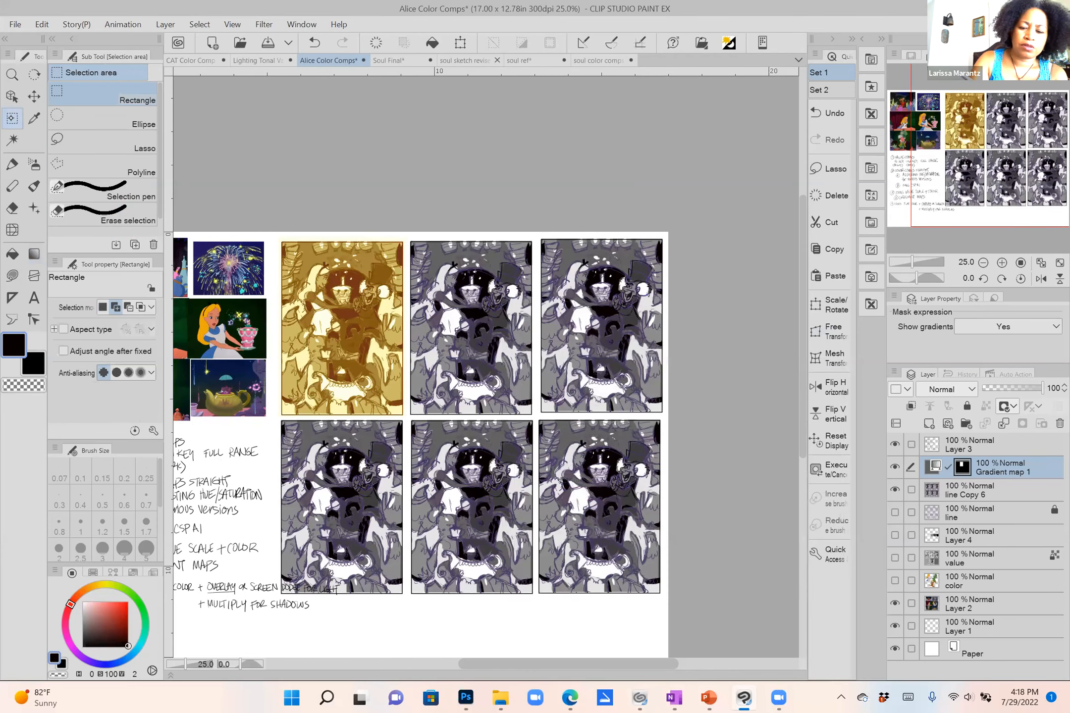
drag(407, 240, 536, 409)
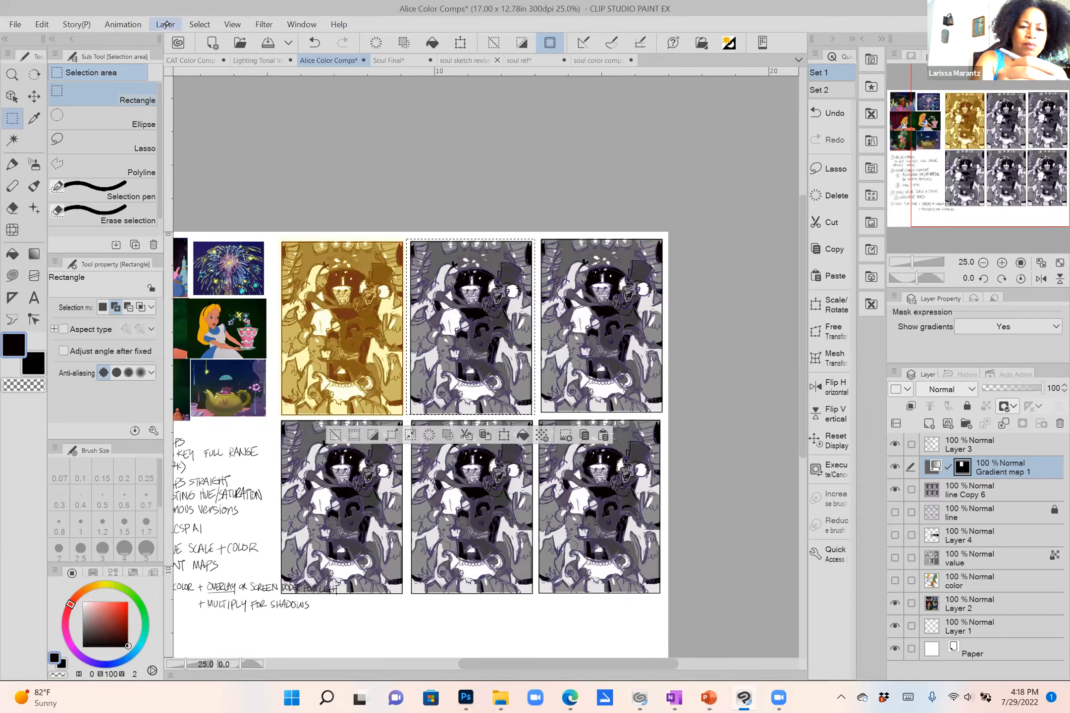
Add a gradient map correction layer to the selected comp and try the Sky presets Sunrise (purple) and Sunrise (gold).
click(165, 24)
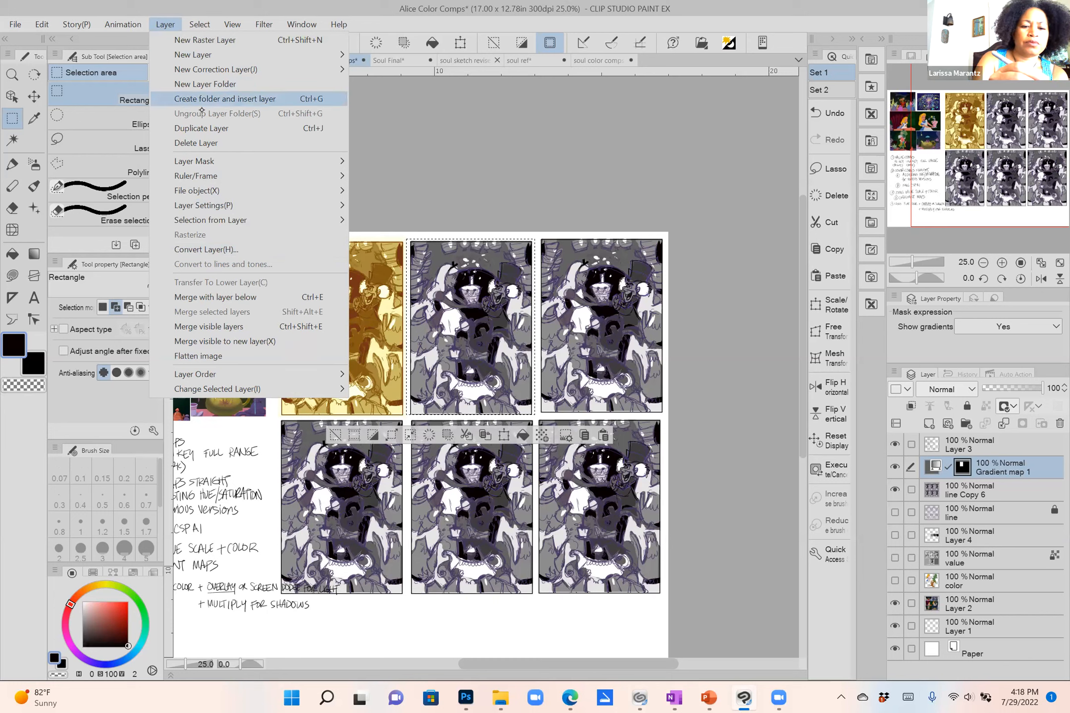
mouse_move(273, 71)
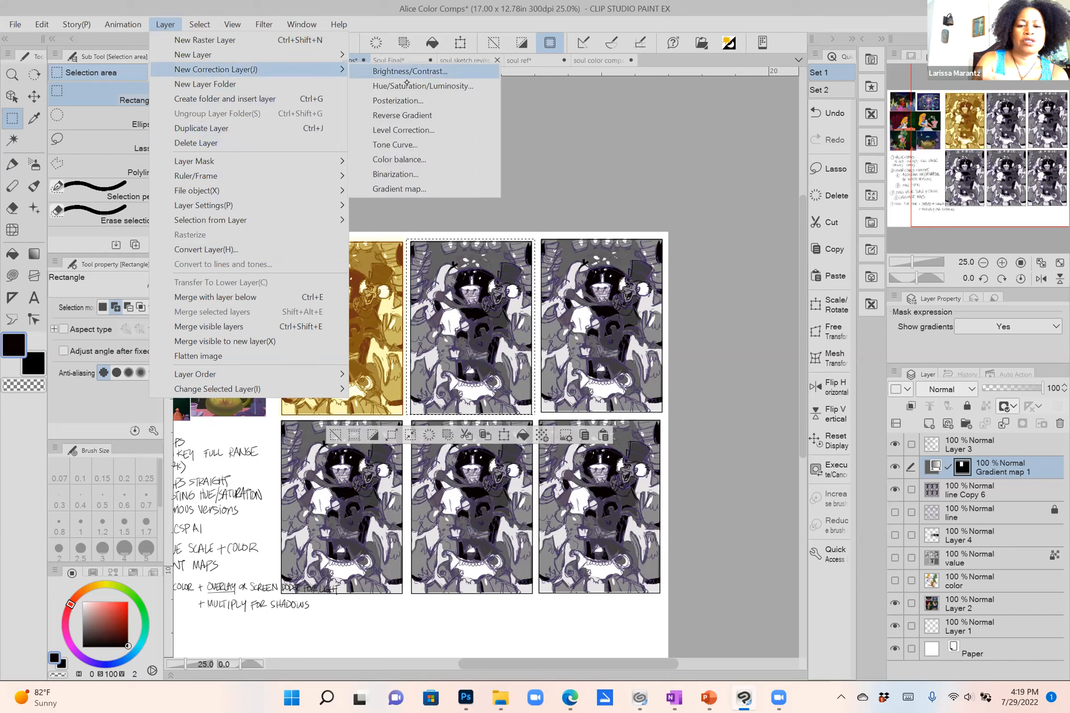
click(427, 189)
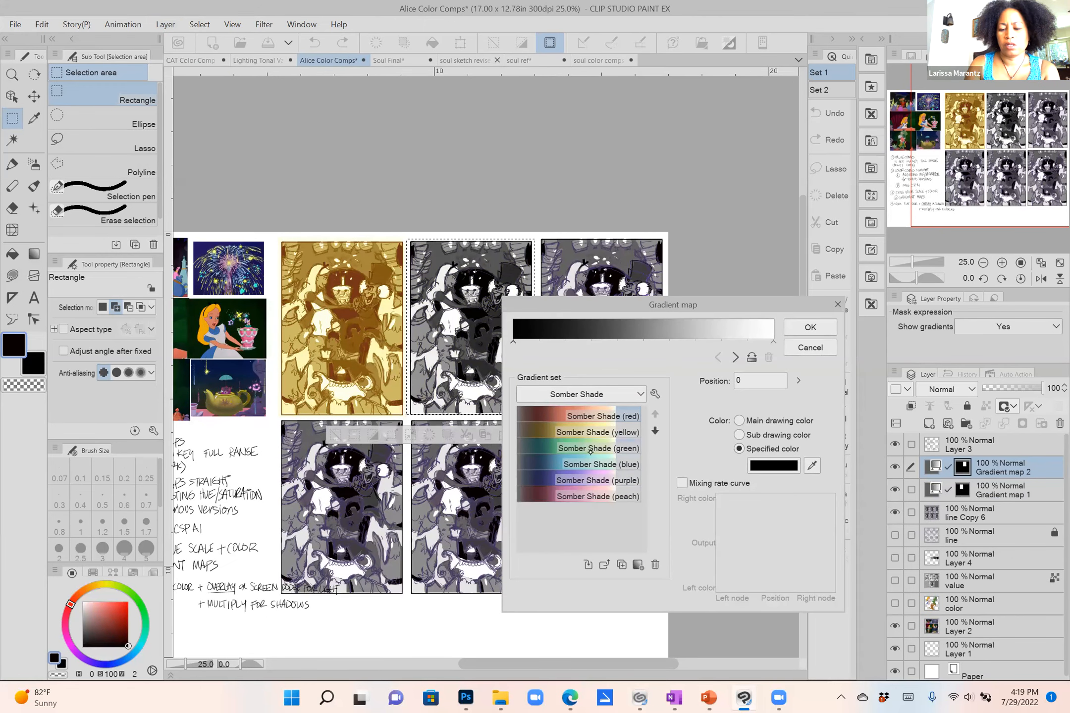
click(641, 395)
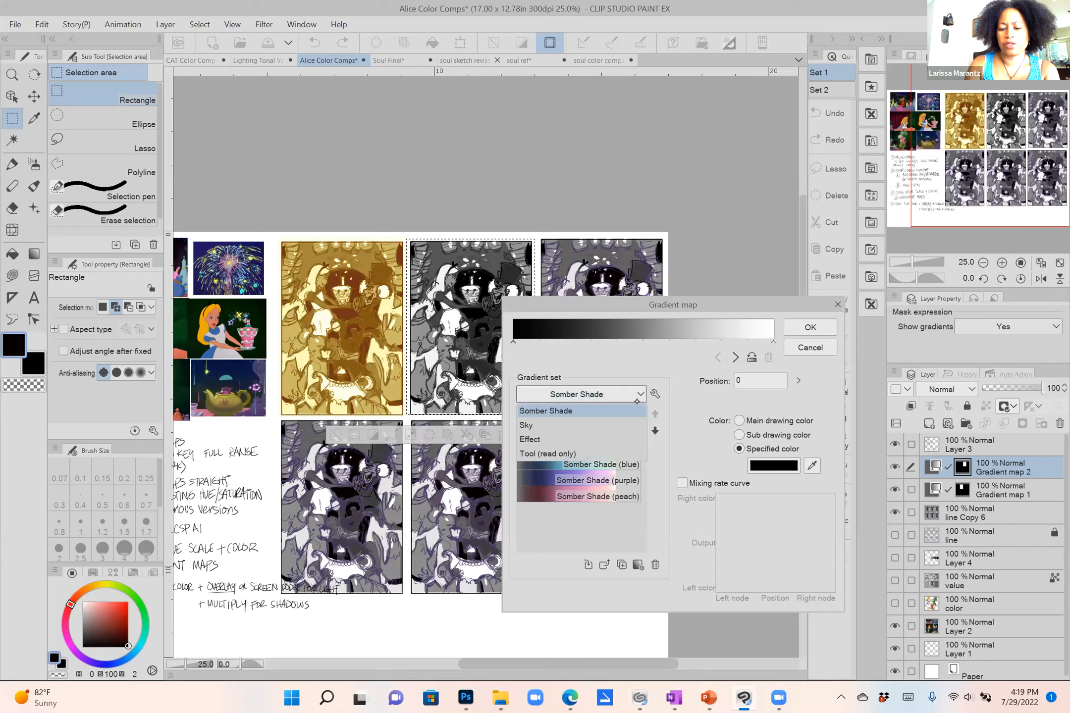
click(551, 426)
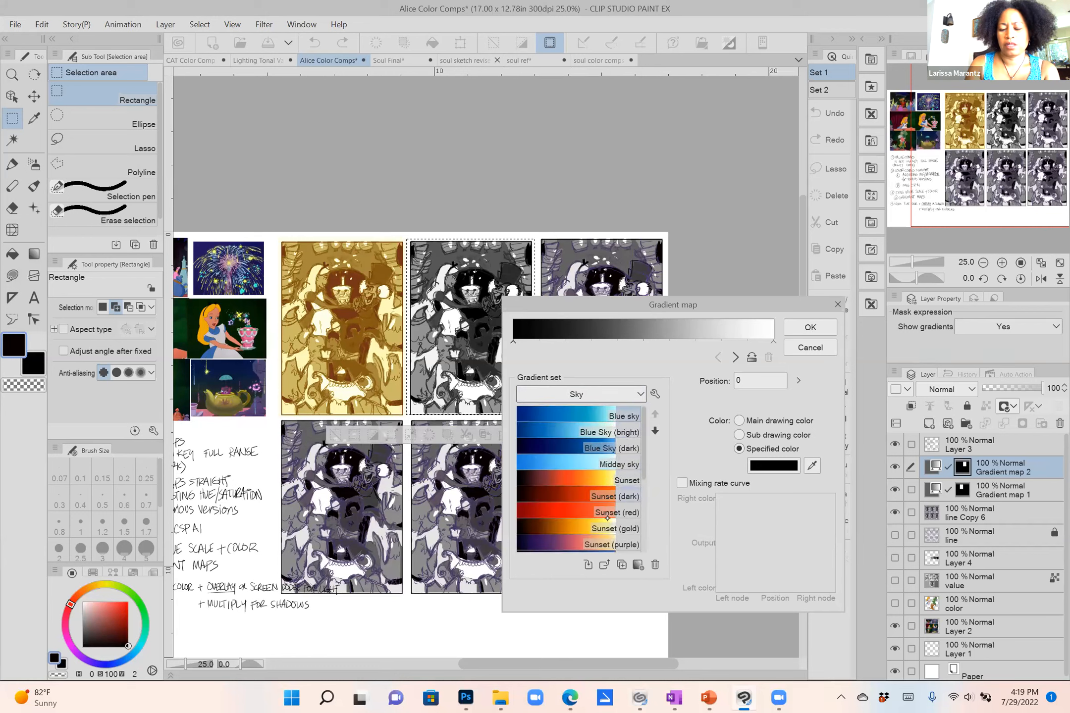
scroll(644, 515, down, 3)
scroll(644, 517, down, 3)
click(630, 546)
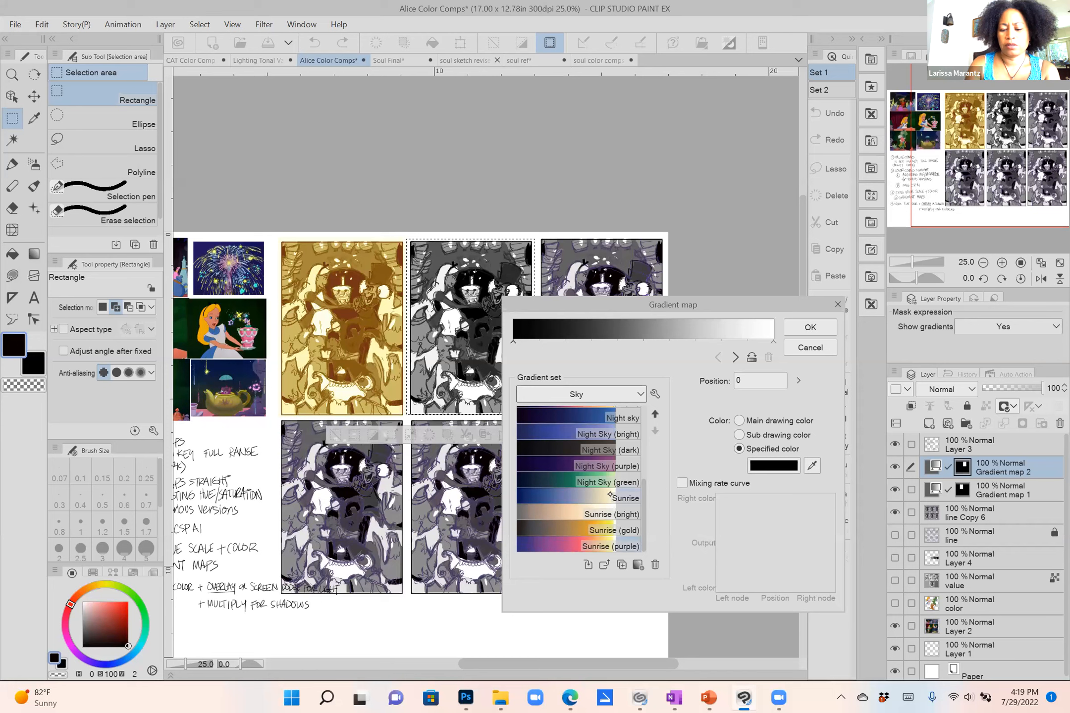
double_click(573, 547)
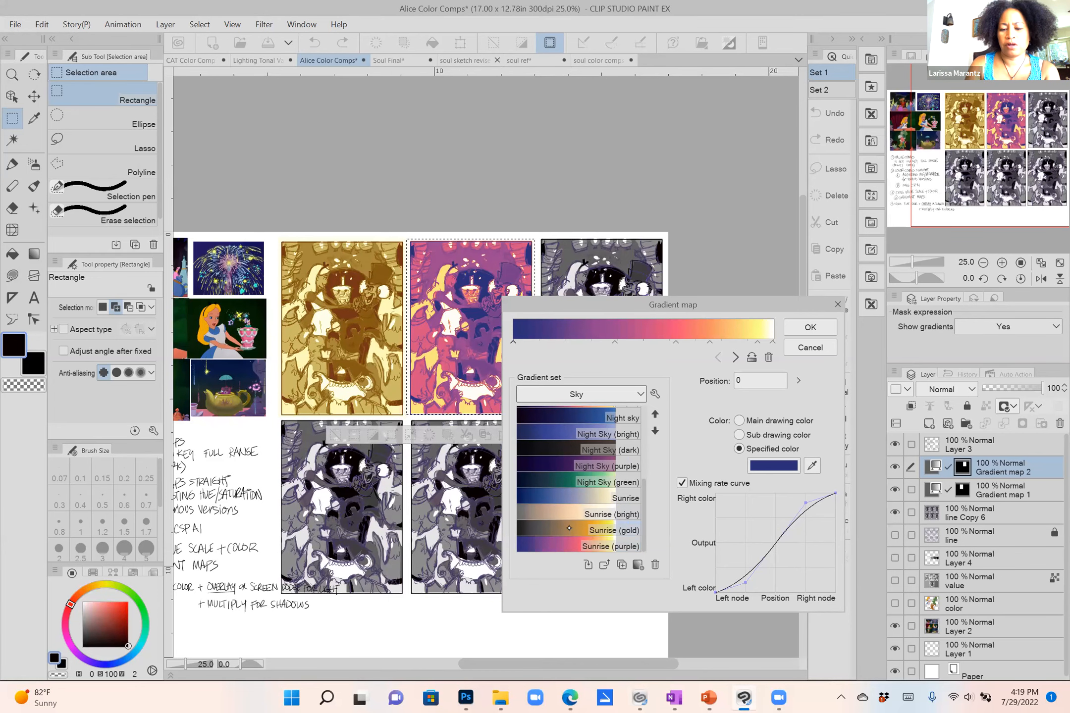
double_click(572, 529)
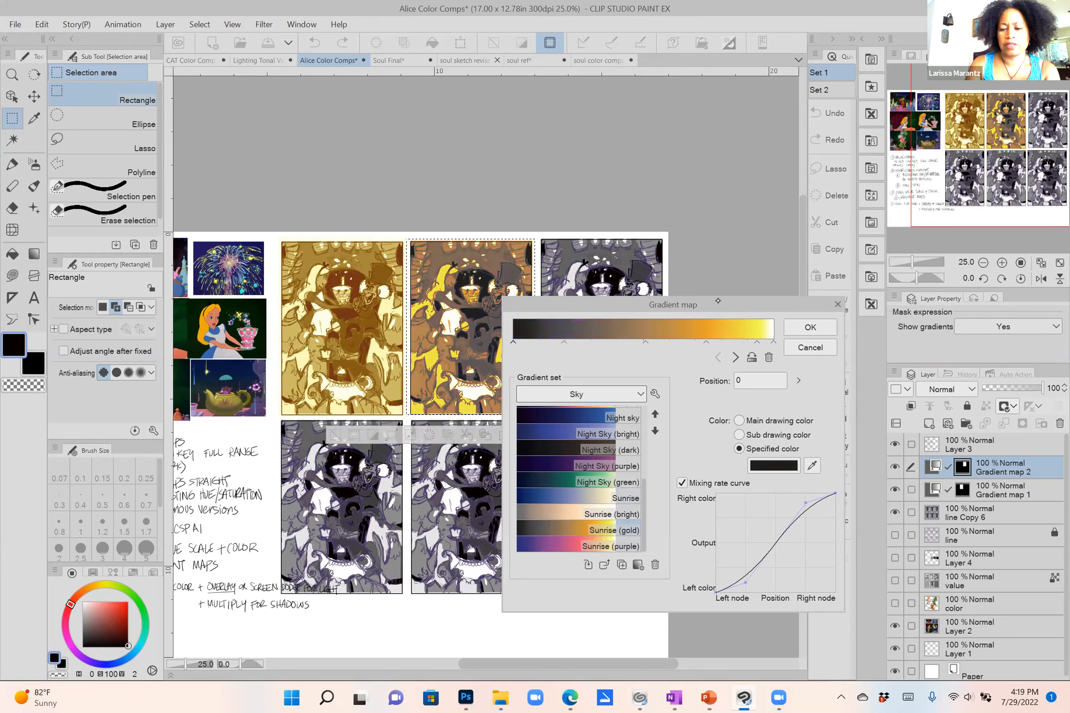
Try the Sky presets Night Sky (green), Night Sky (purple), Sunset and Blue sky on the upper-middle comp.
drag(718, 301, 811, 267)
double_click(655, 442)
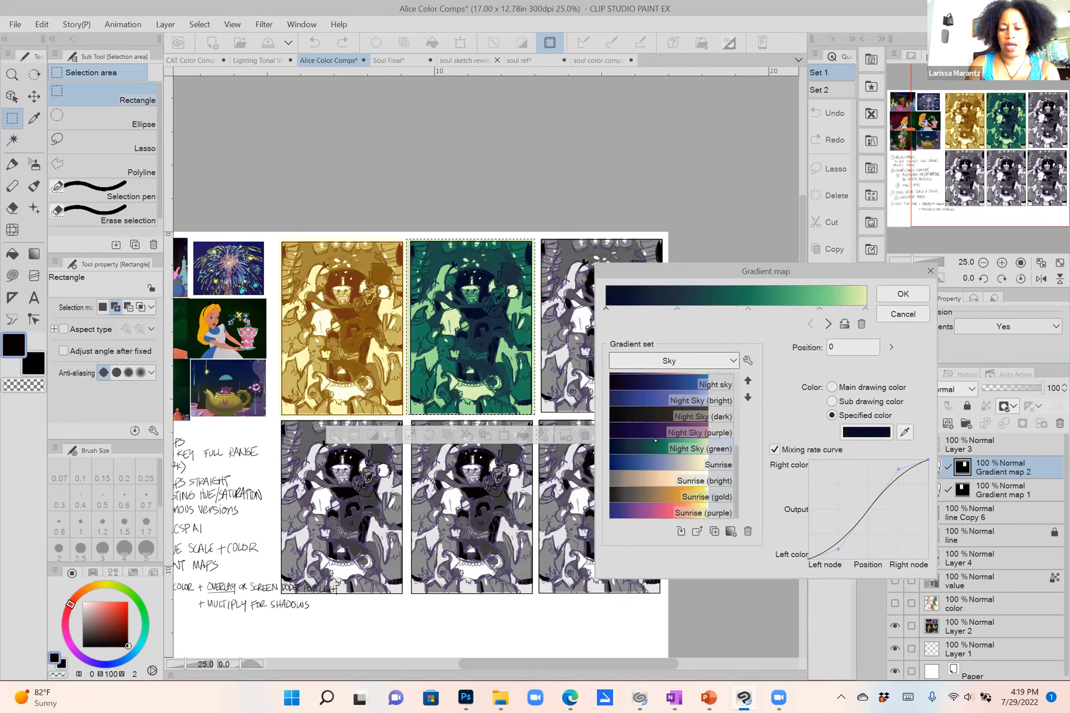
double_click(656, 427)
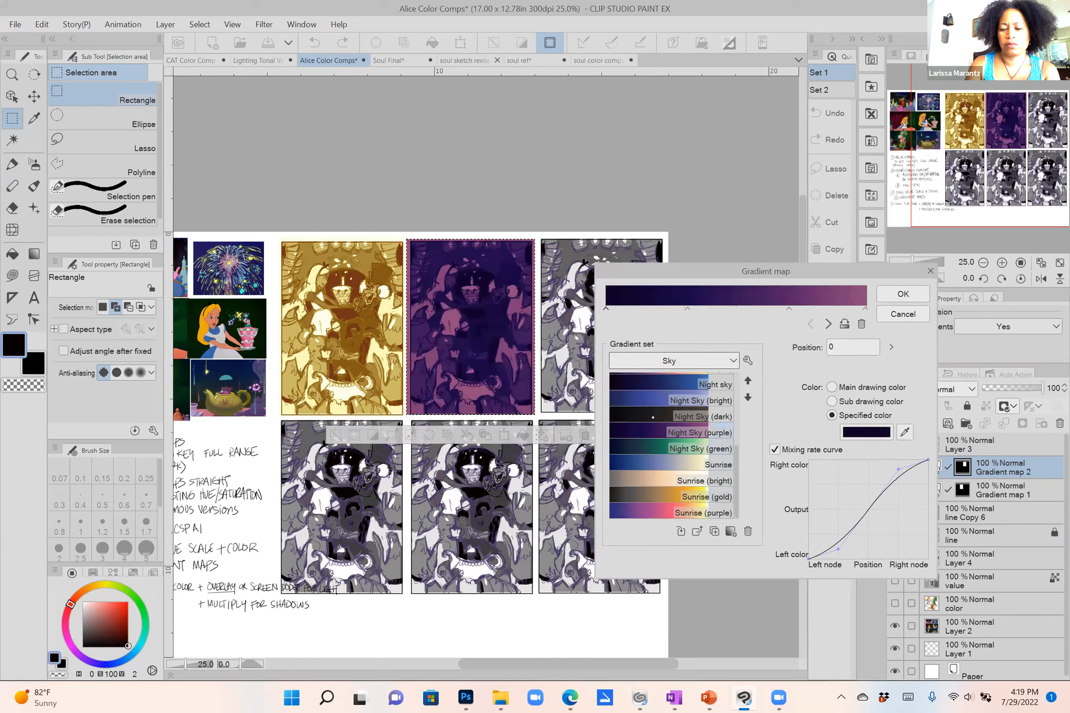
scroll(736, 416, up, 3)
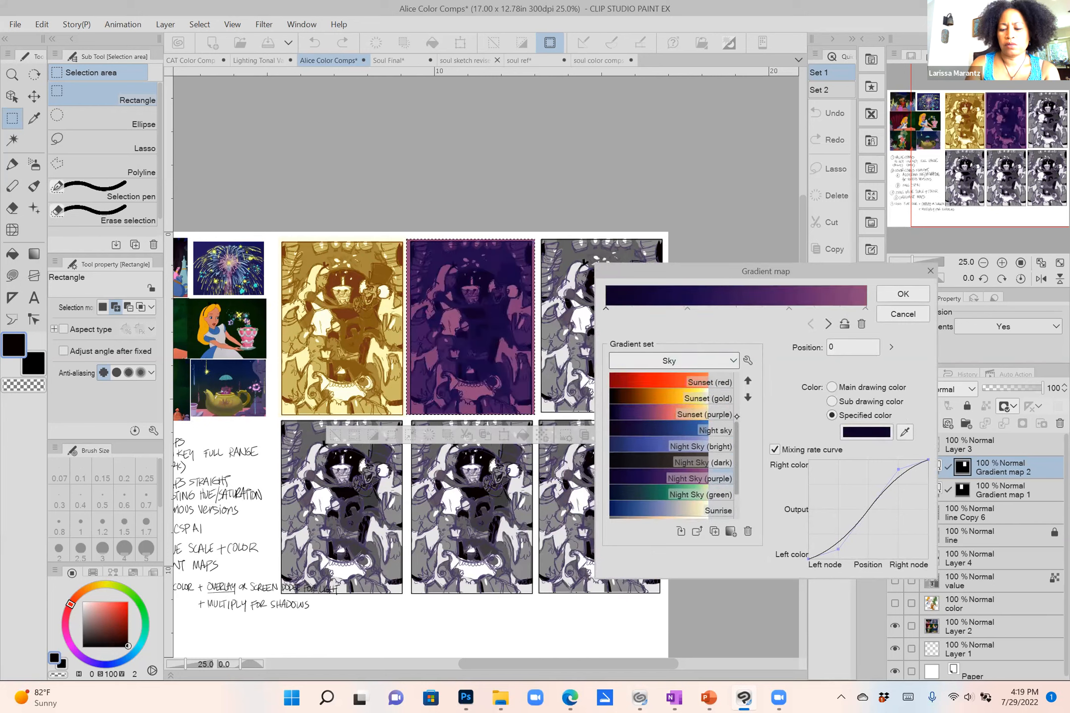
scroll(737, 416, up, 2)
double_click(685, 389)
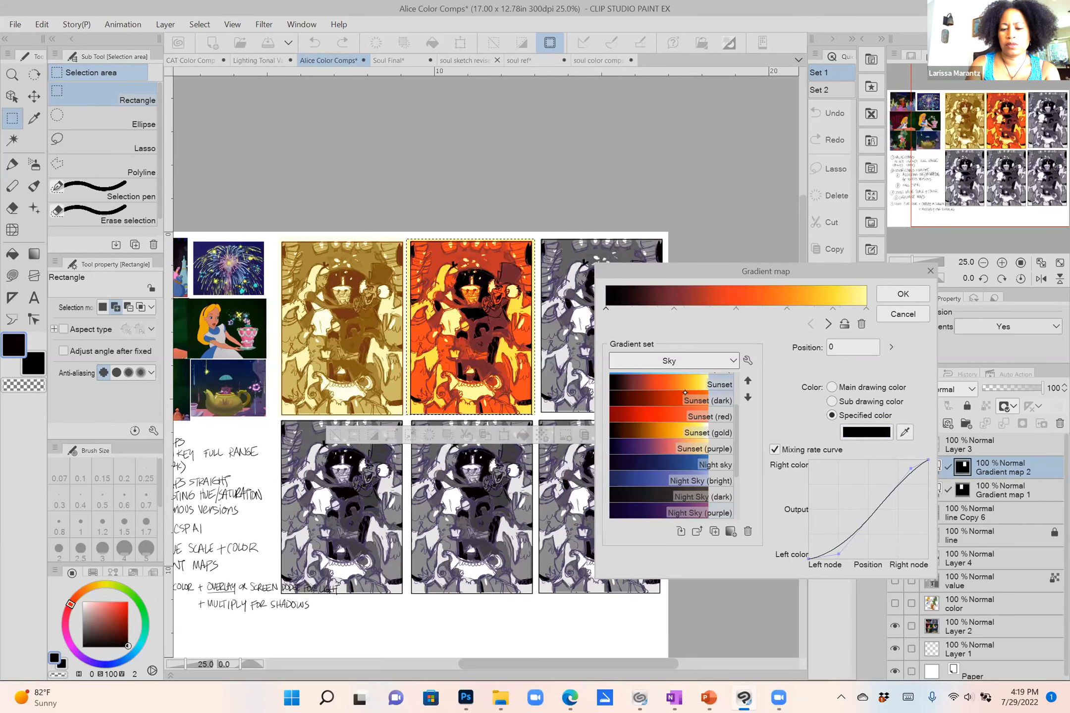
drag(738, 416, 738, 386)
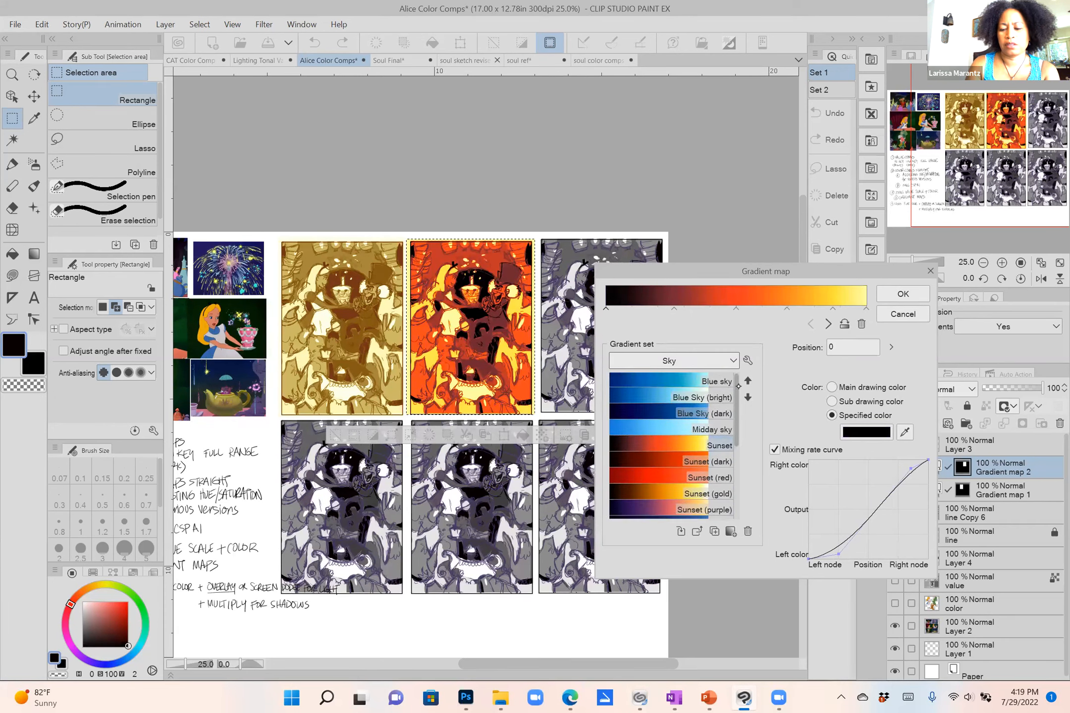
double_click(698, 415)
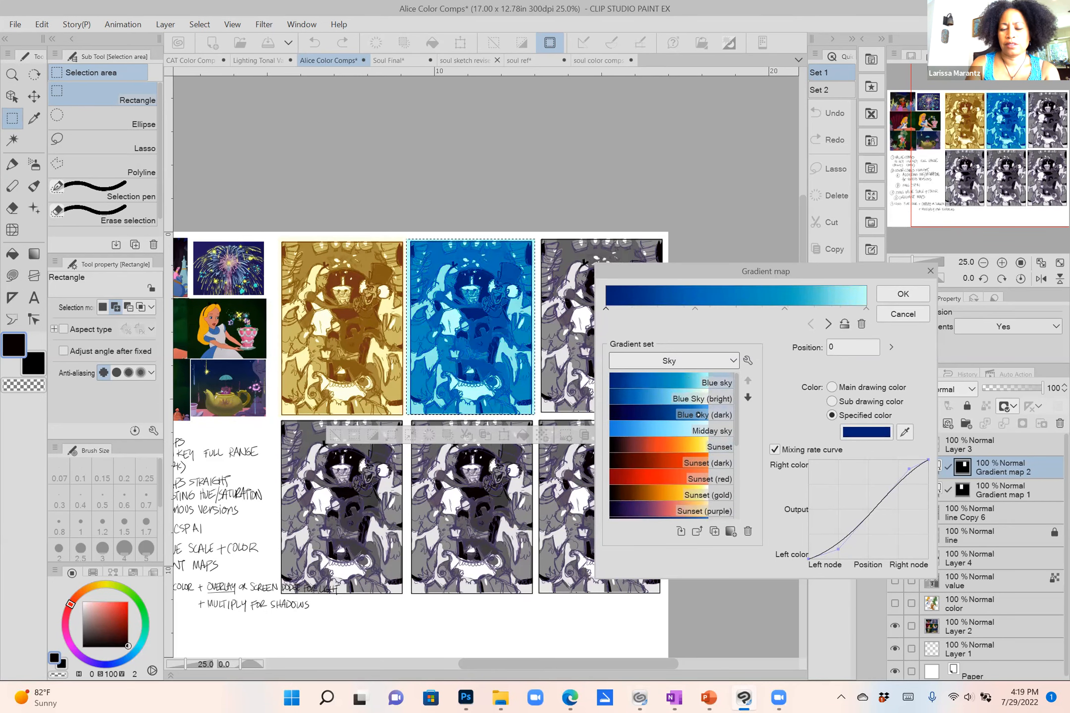
Switch the gradient set back to Somber Shade and cancel the upper-middle comp's gradient map.
click(733, 361)
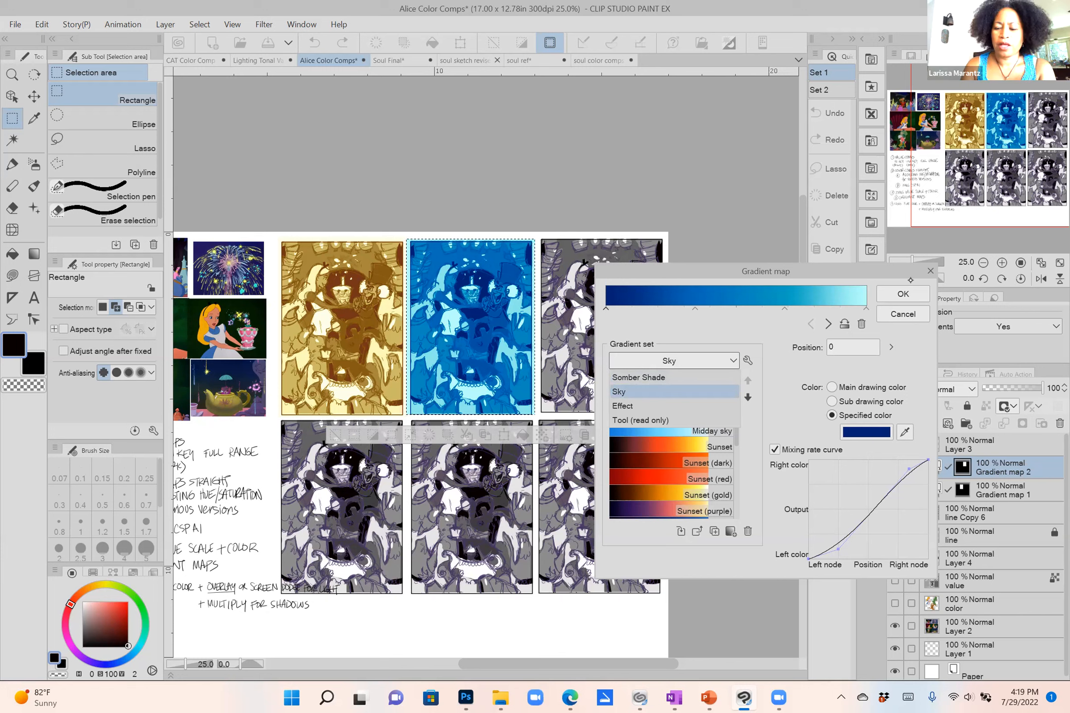
click(732, 367)
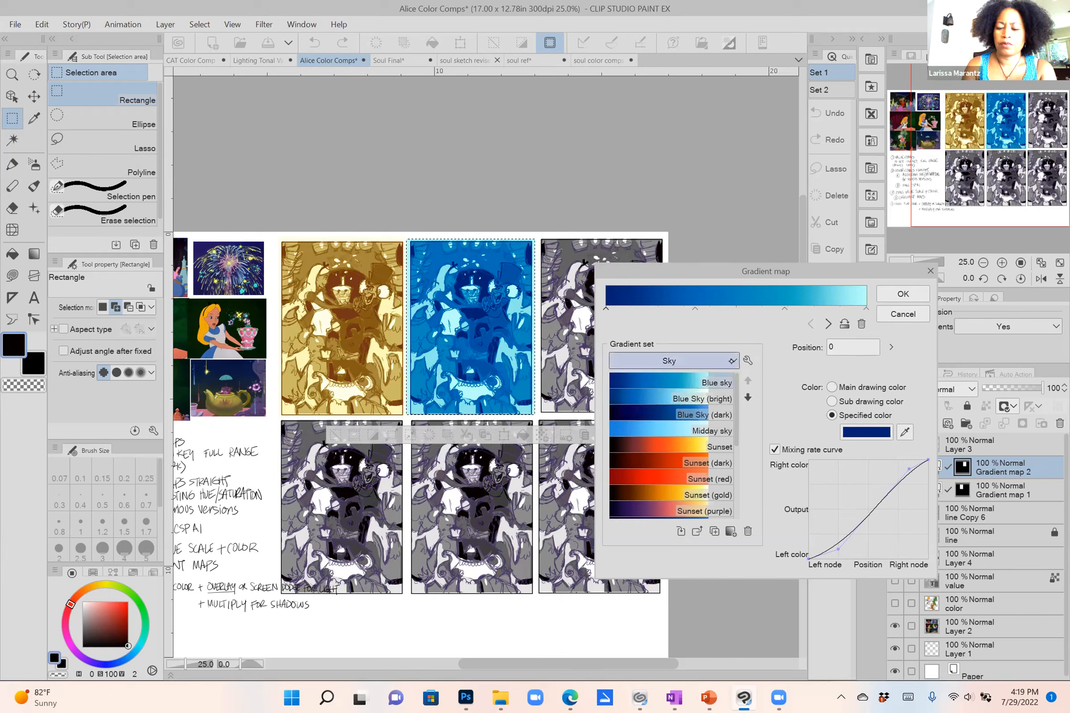
click(734, 361)
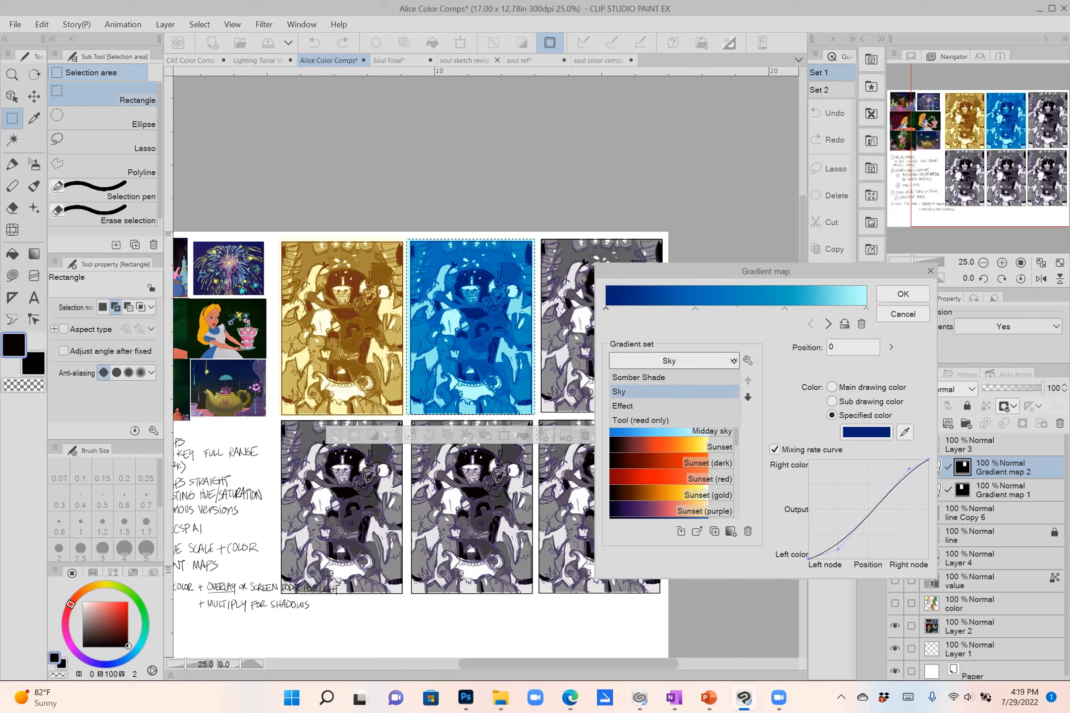
click(734, 361)
click(733, 361)
click(711, 377)
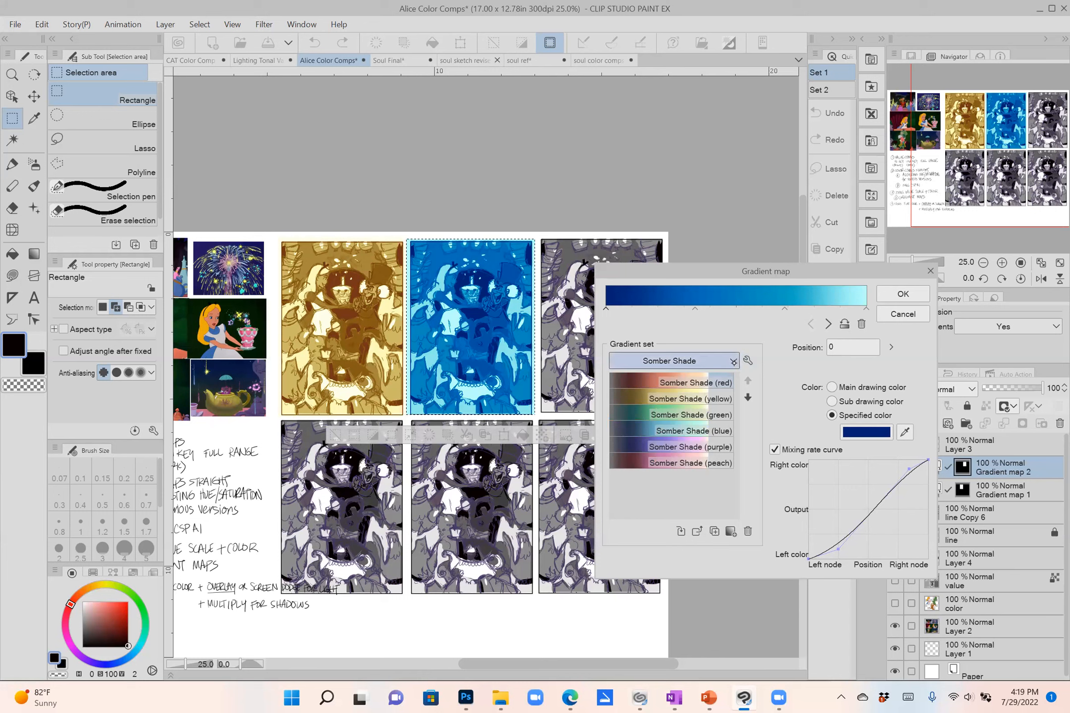
click(733, 362)
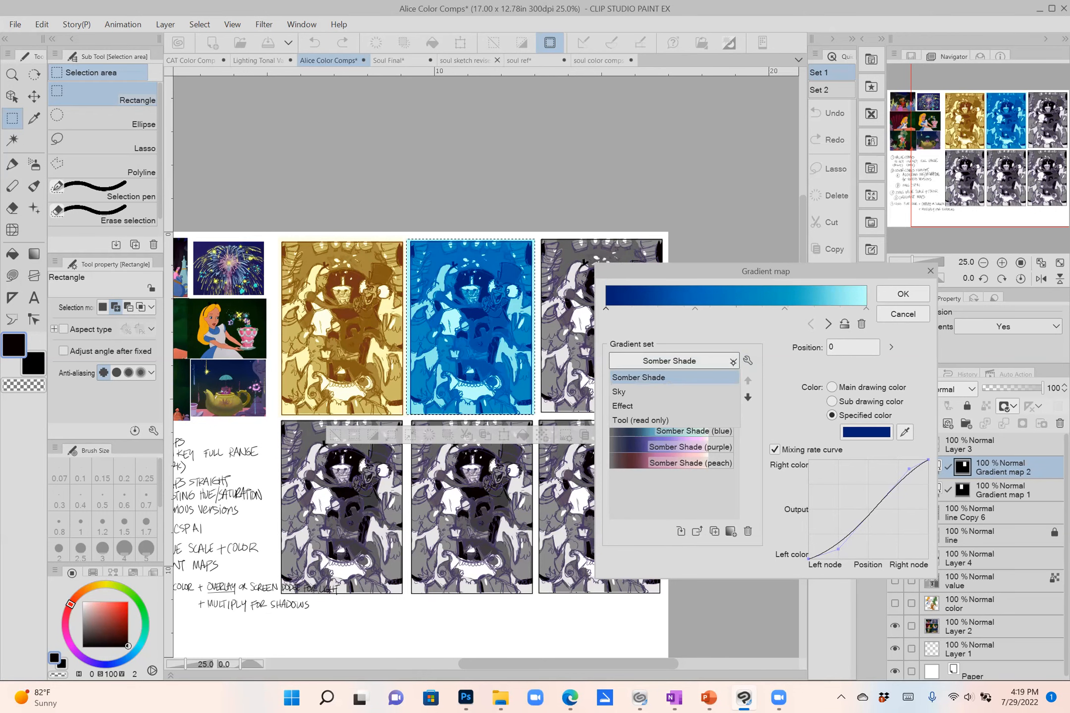
click(733, 362)
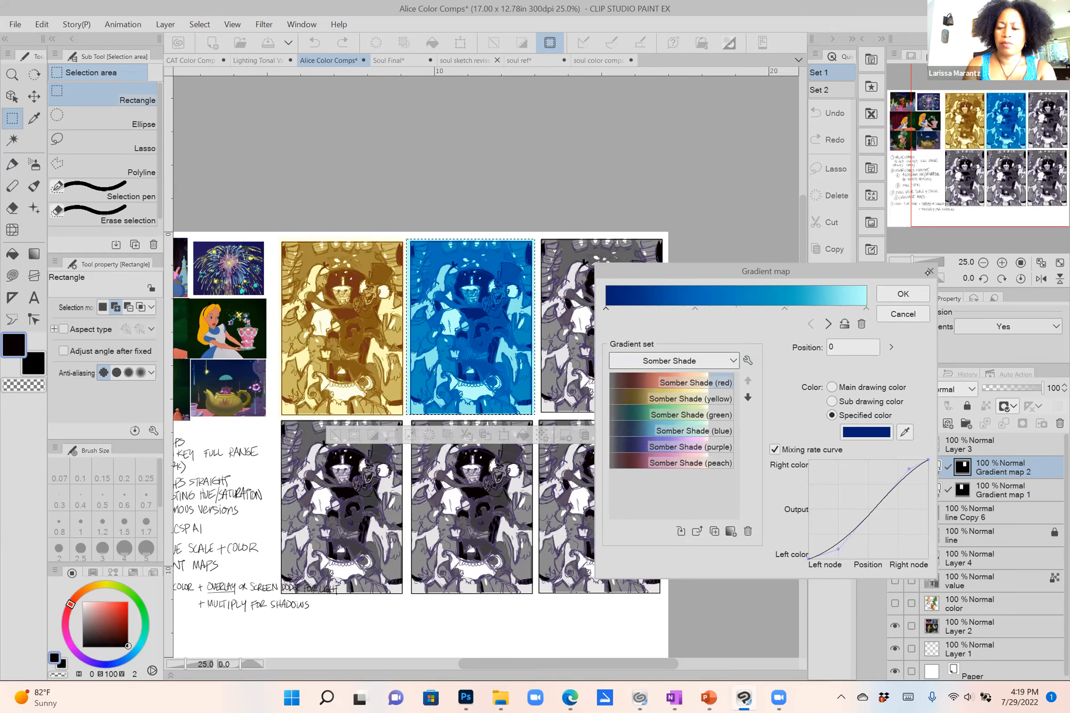
click(909, 309)
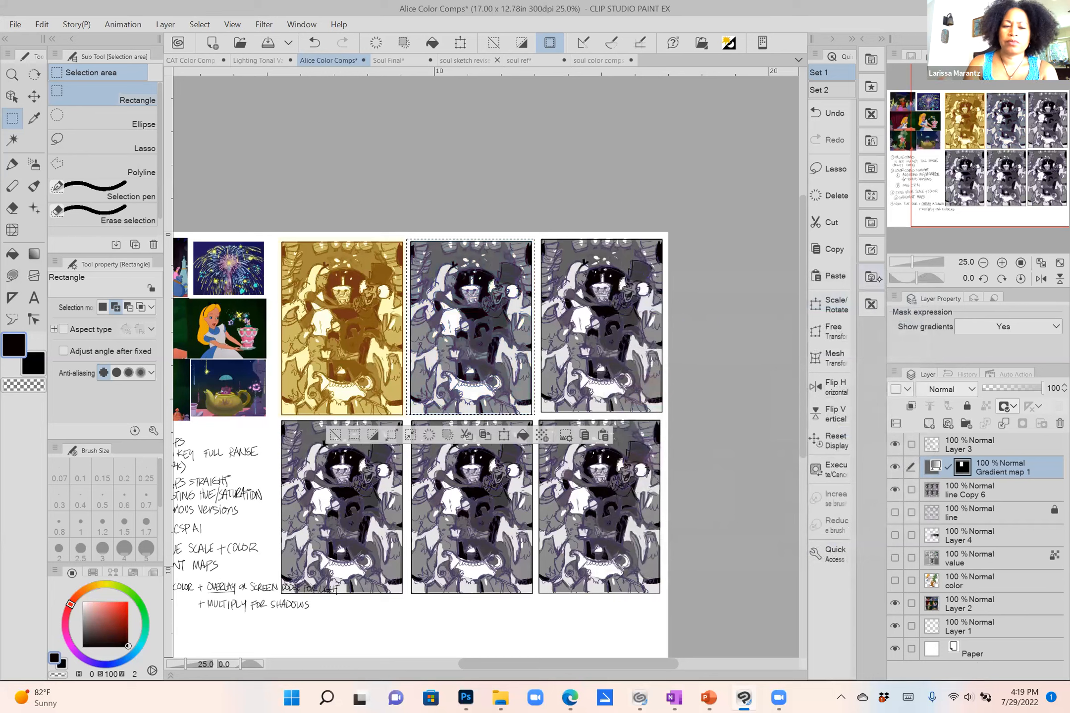
Add a new gradient map correction layer to the upper-middle comp and load the Sepia preset from the Effect set.
click(165, 25)
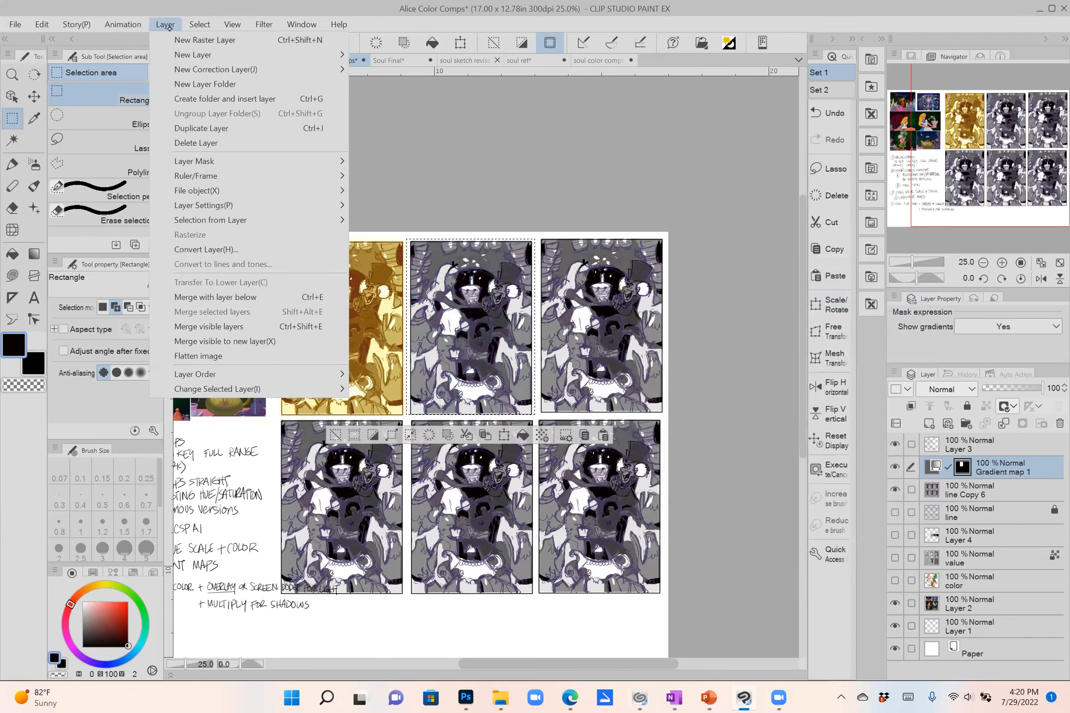
mouse_move(252, 68)
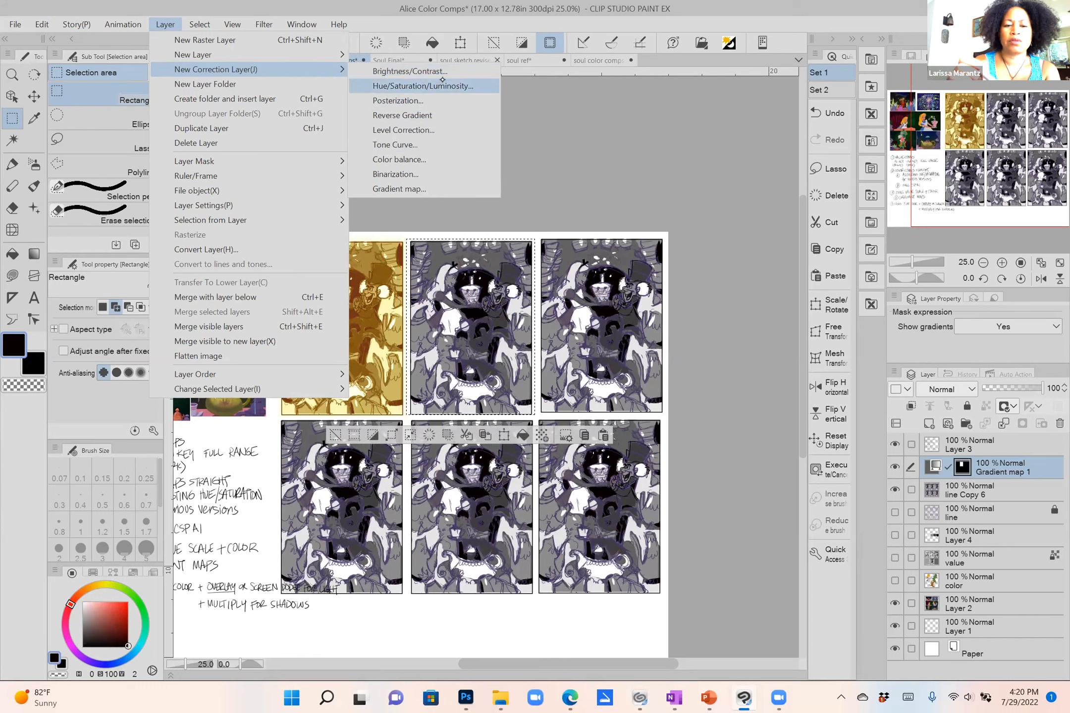
click(413, 190)
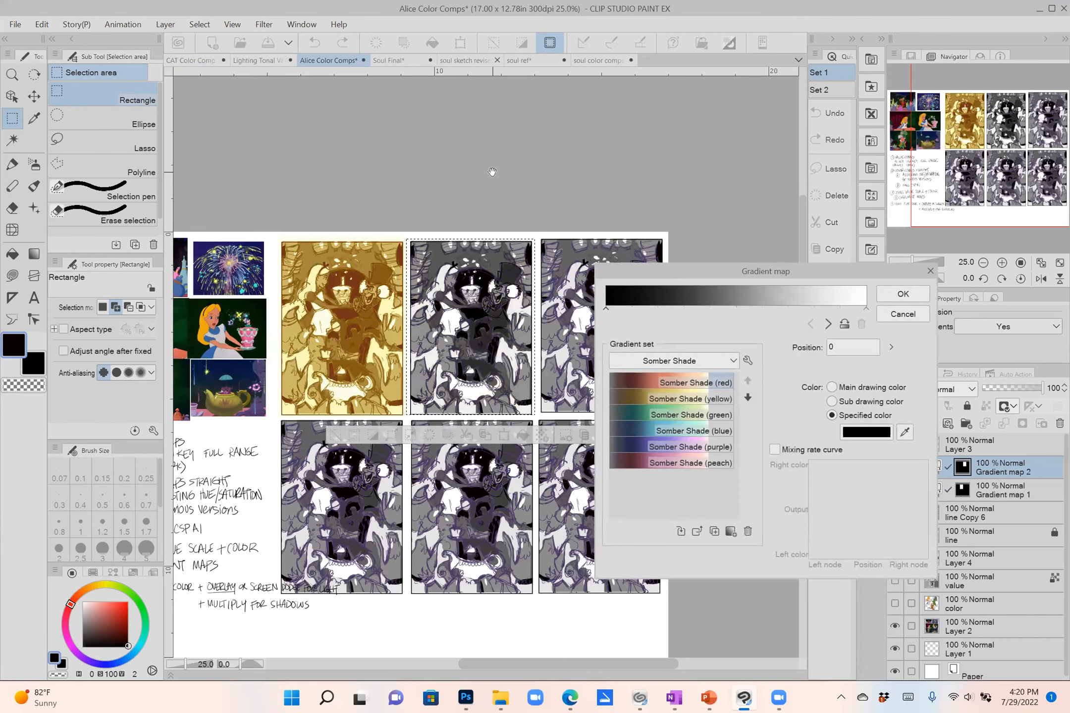
click(703, 361)
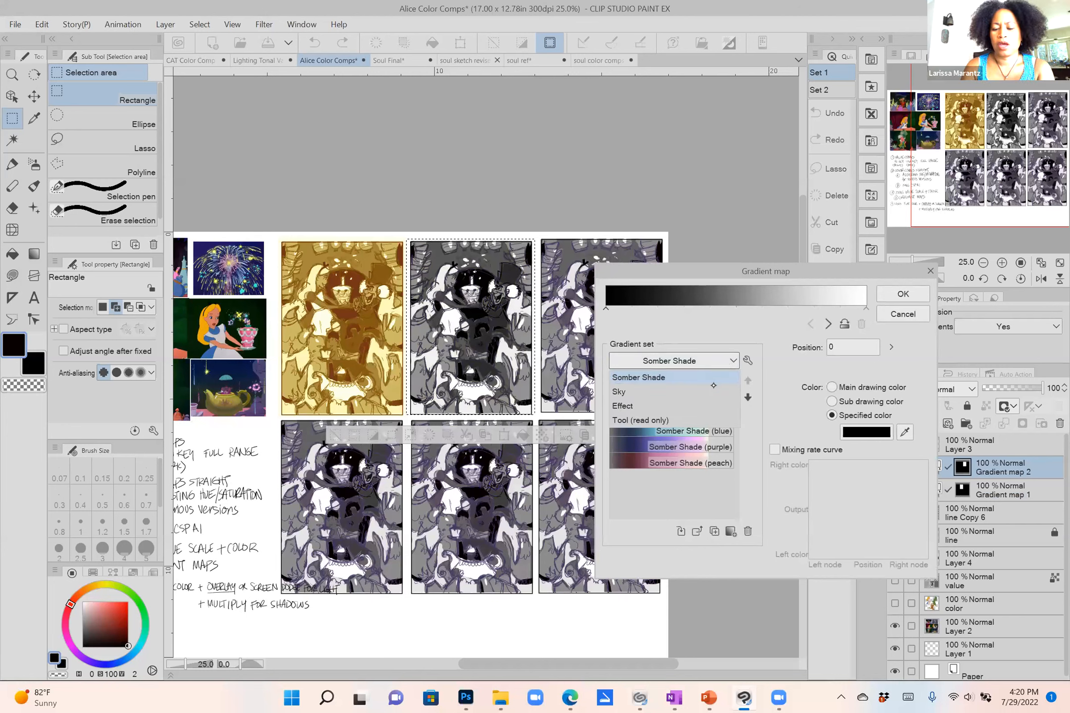
click(704, 405)
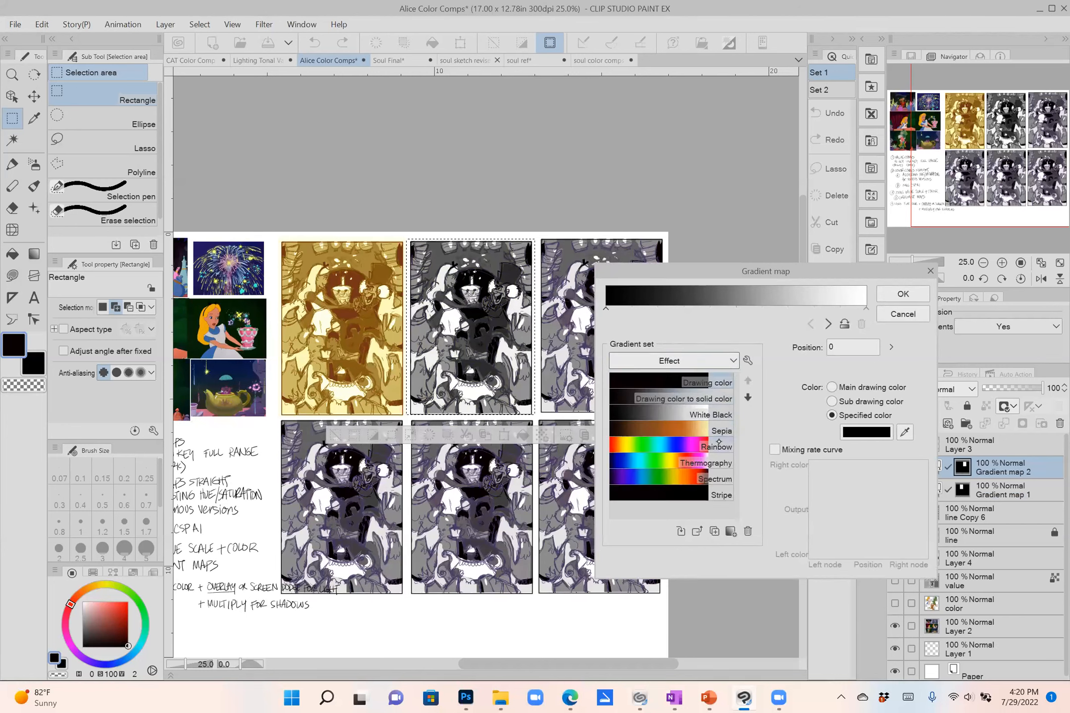
click(707, 427)
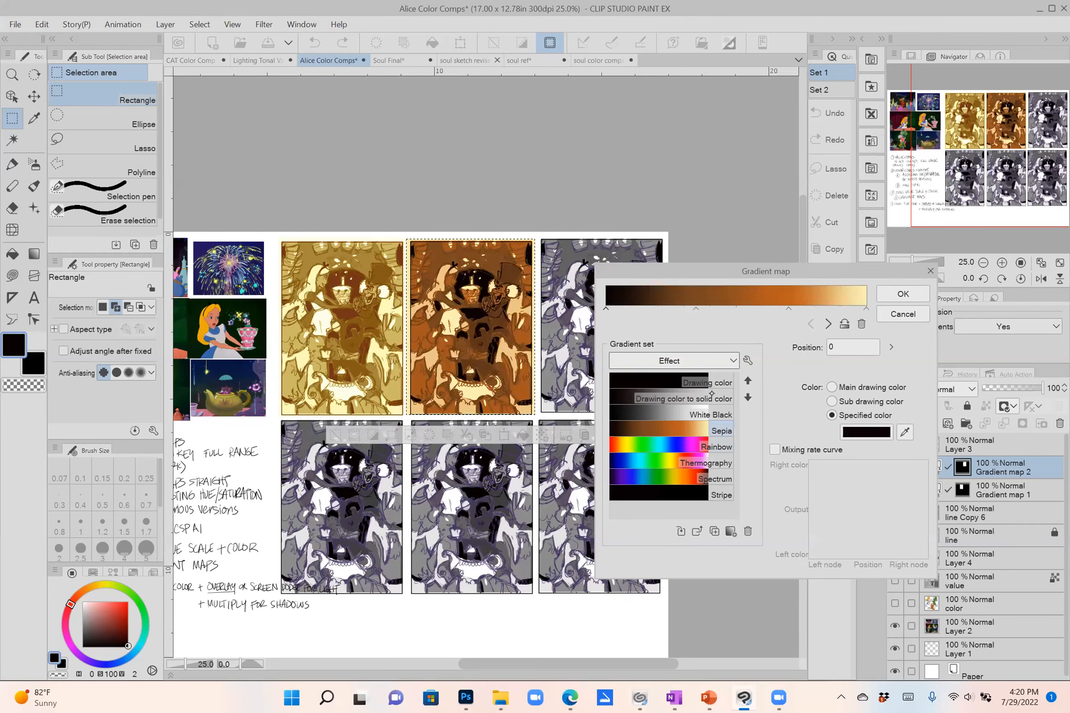
Cancel the upper-middle comp's Sepia gradient map and clear the selection around that comp.
click(903, 313)
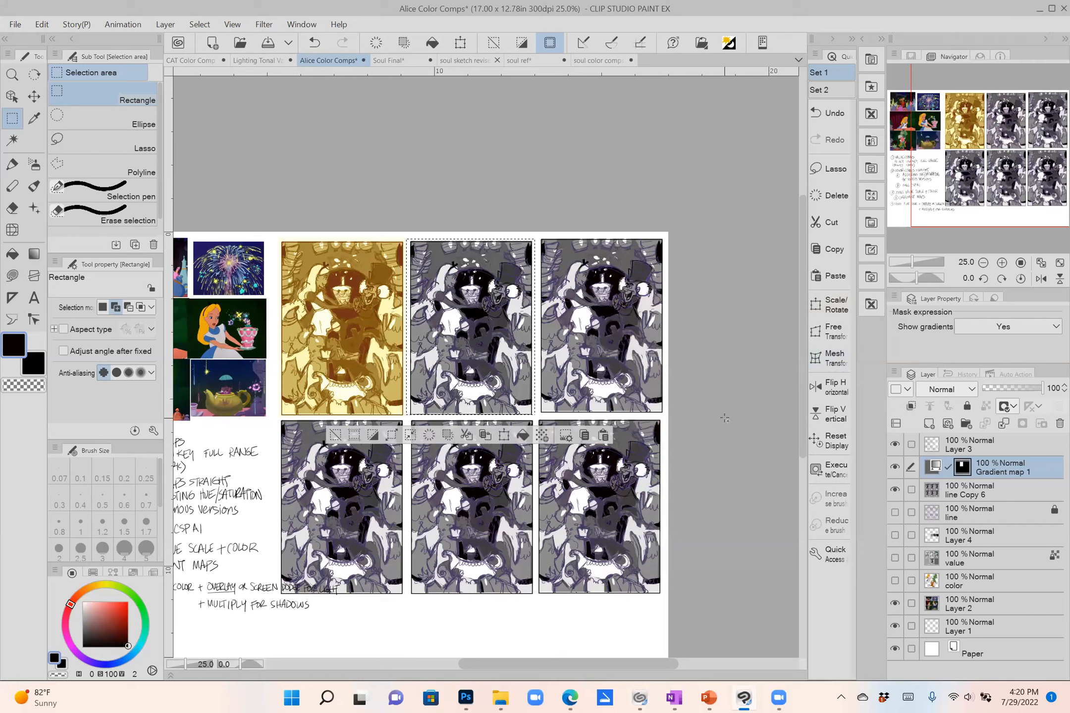
key(ctrl+z)
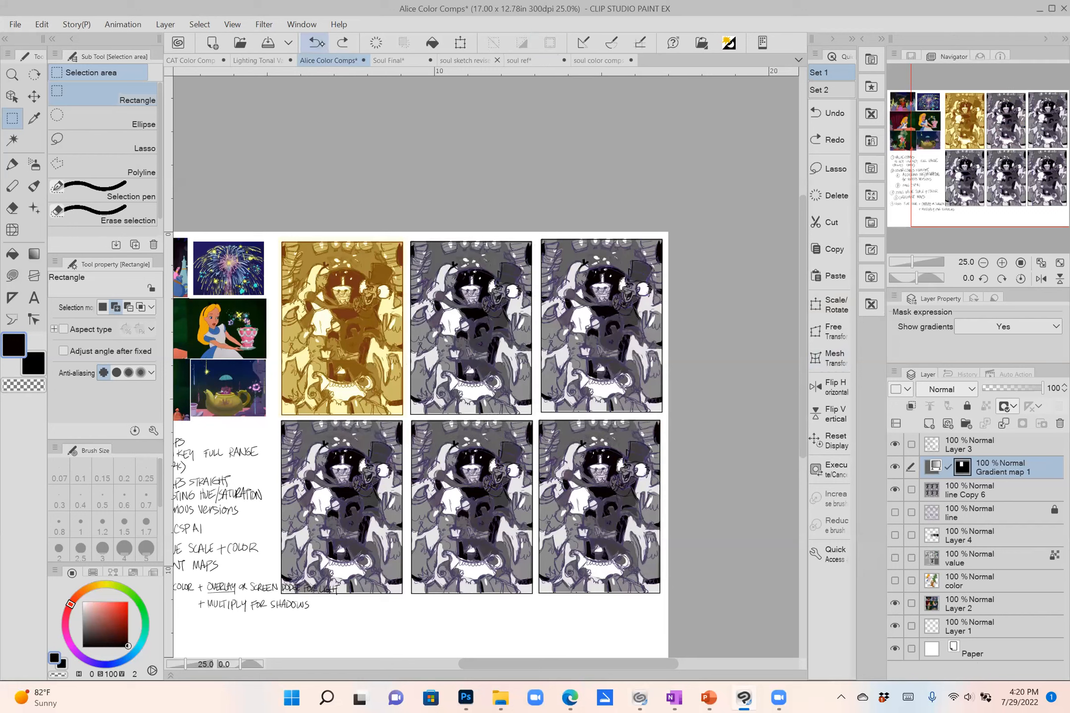
drag(501, 389, 534, 415)
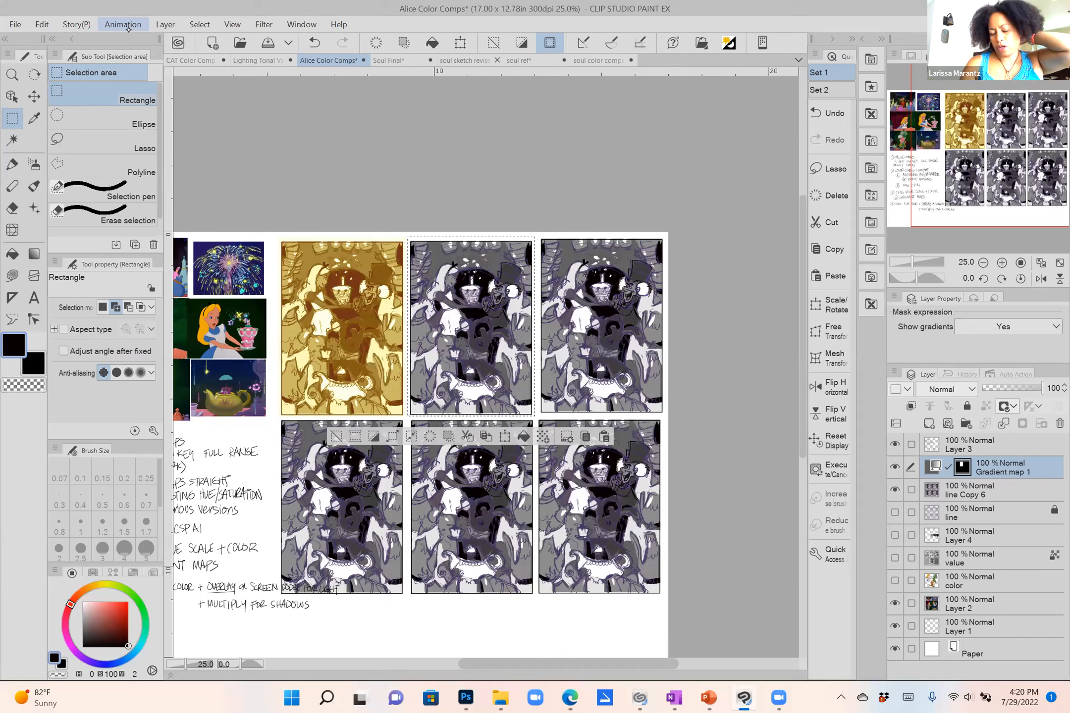
click(316, 495)
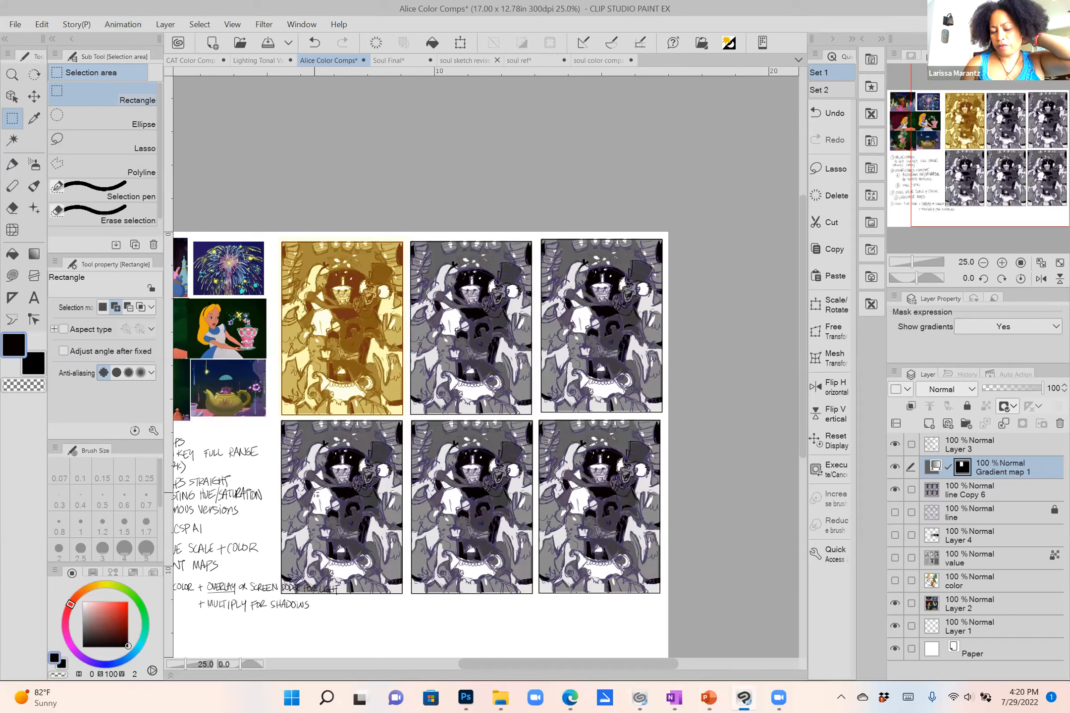
scroll(316, 495, left, 3)
scroll(316, 495, down, 2)
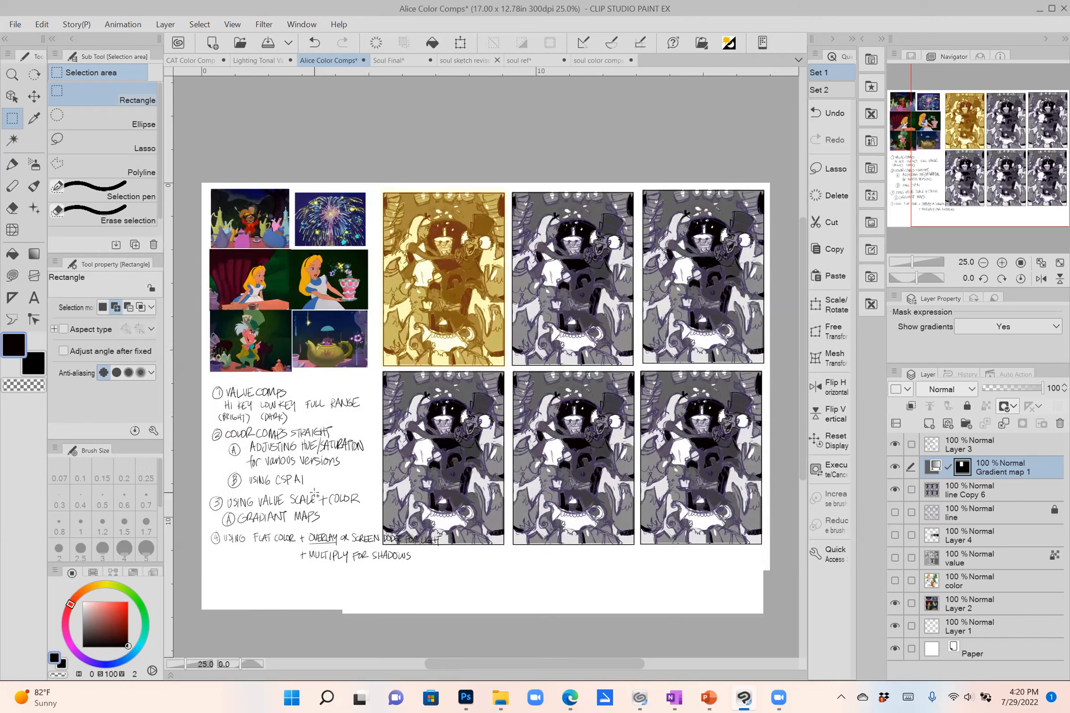
scroll(315, 494, right, 1)
scroll(315, 494, up, 1)
scroll(315, 494, right, 1)
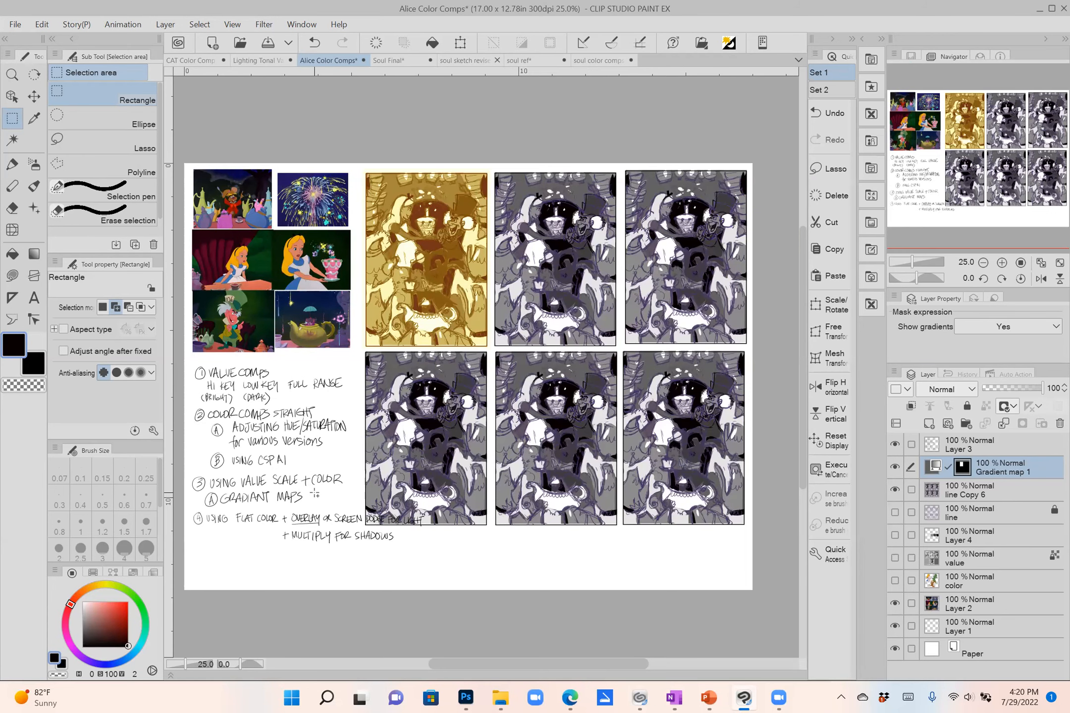
scroll(315, 493, right, 1)
scroll(315, 493, up, 1)
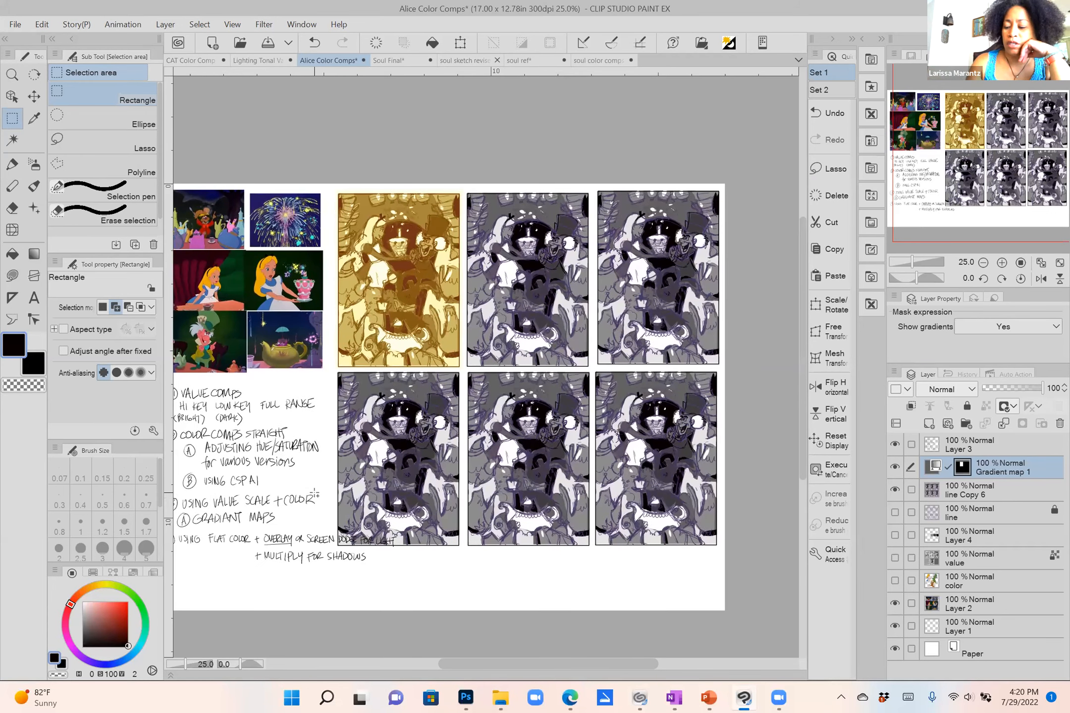
Hide the line Copy 6 and Gradient map 1 layers and show the line layer on its own.
click(988, 491)
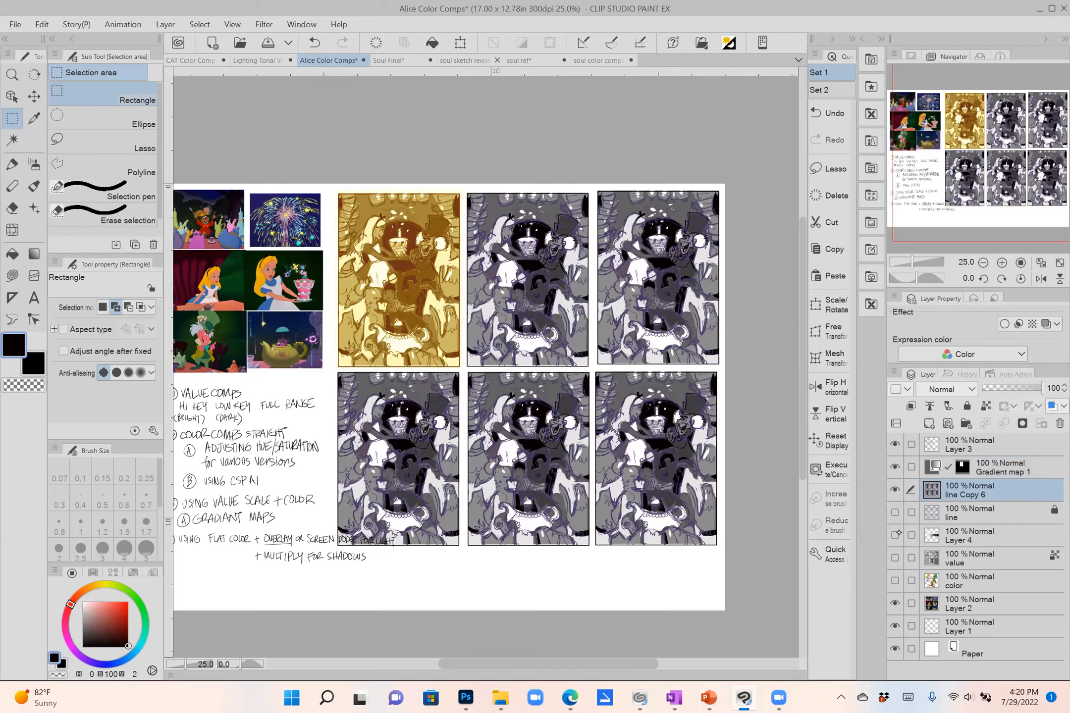
click(895, 490)
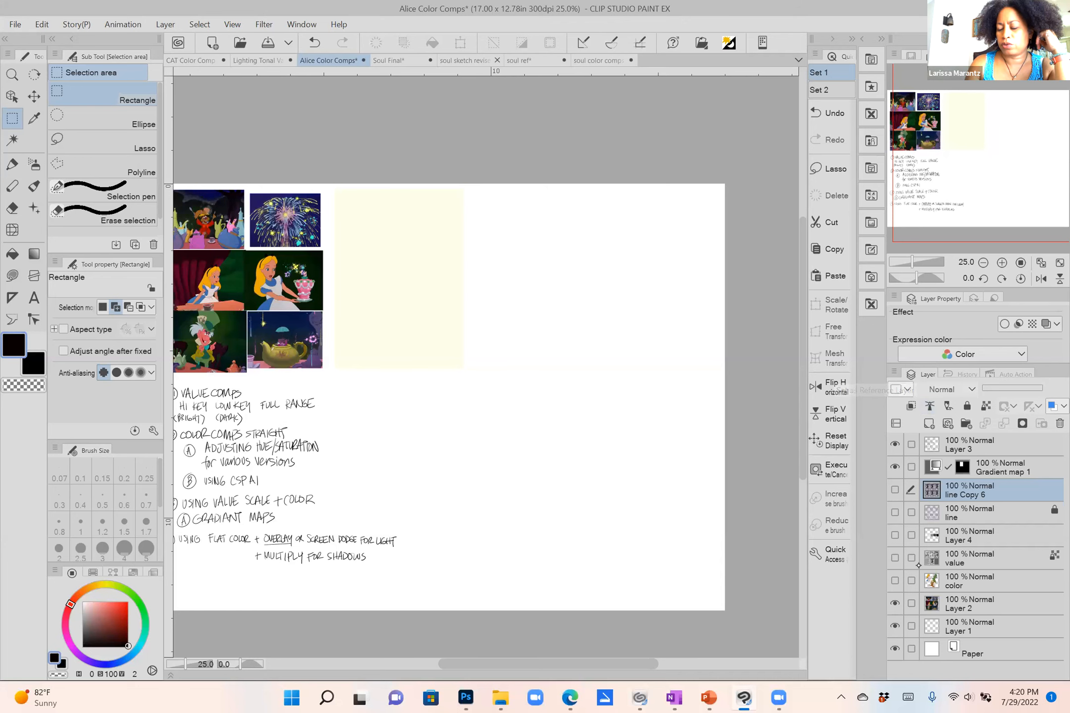
click(895, 512)
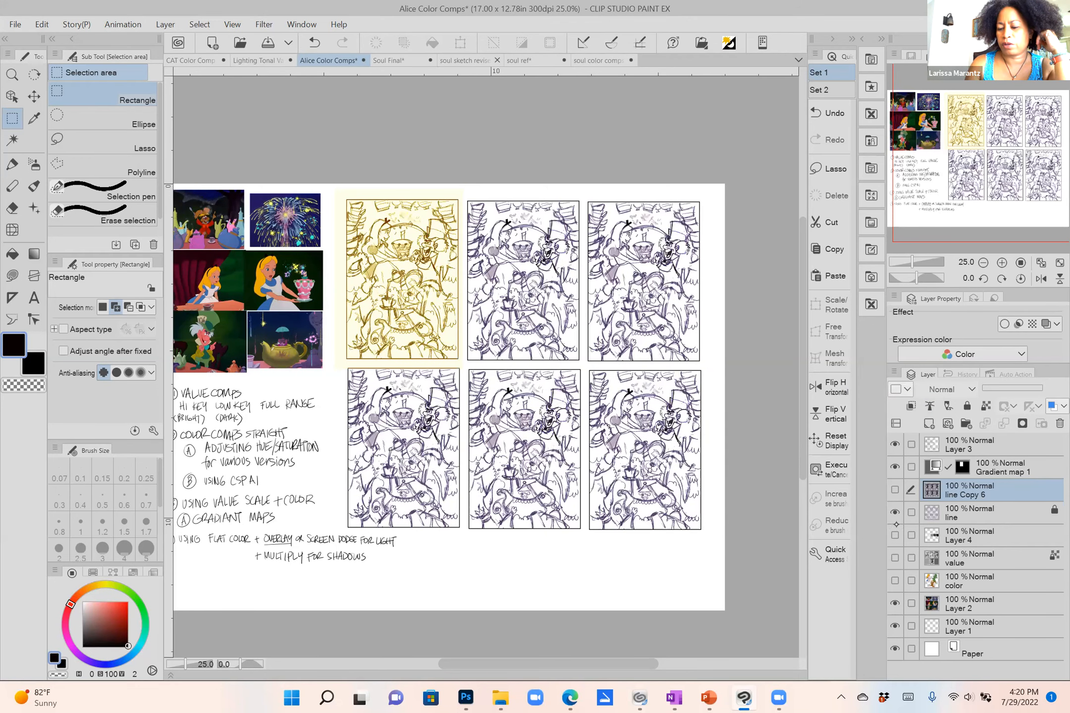
click(895, 468)
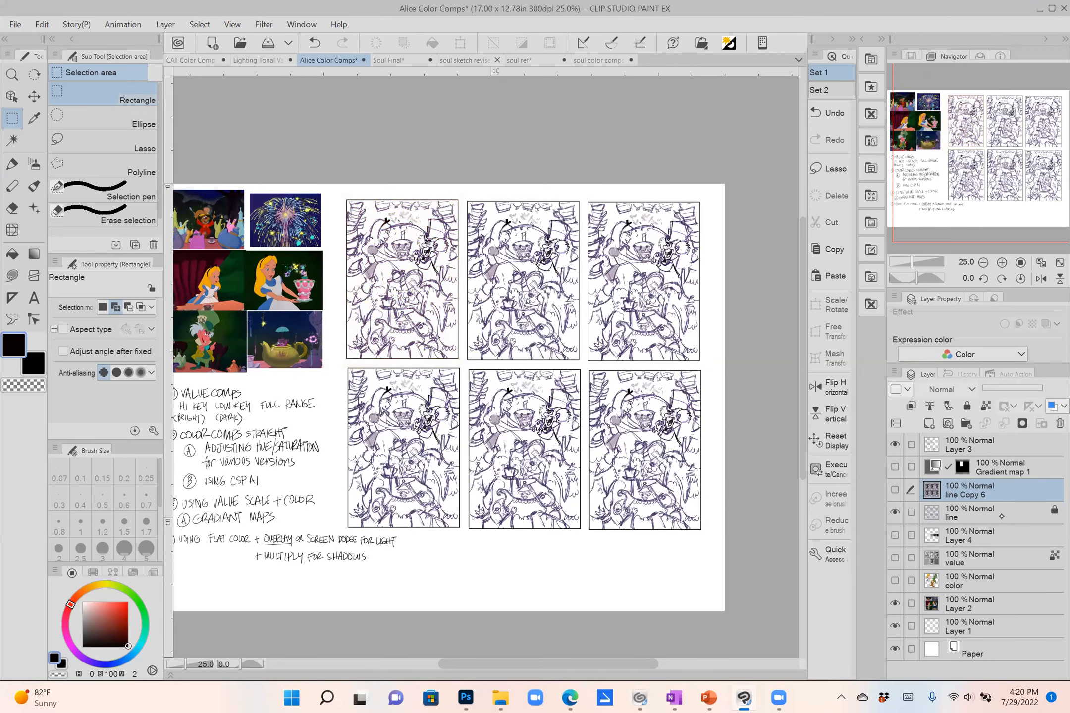
click(976, 511)
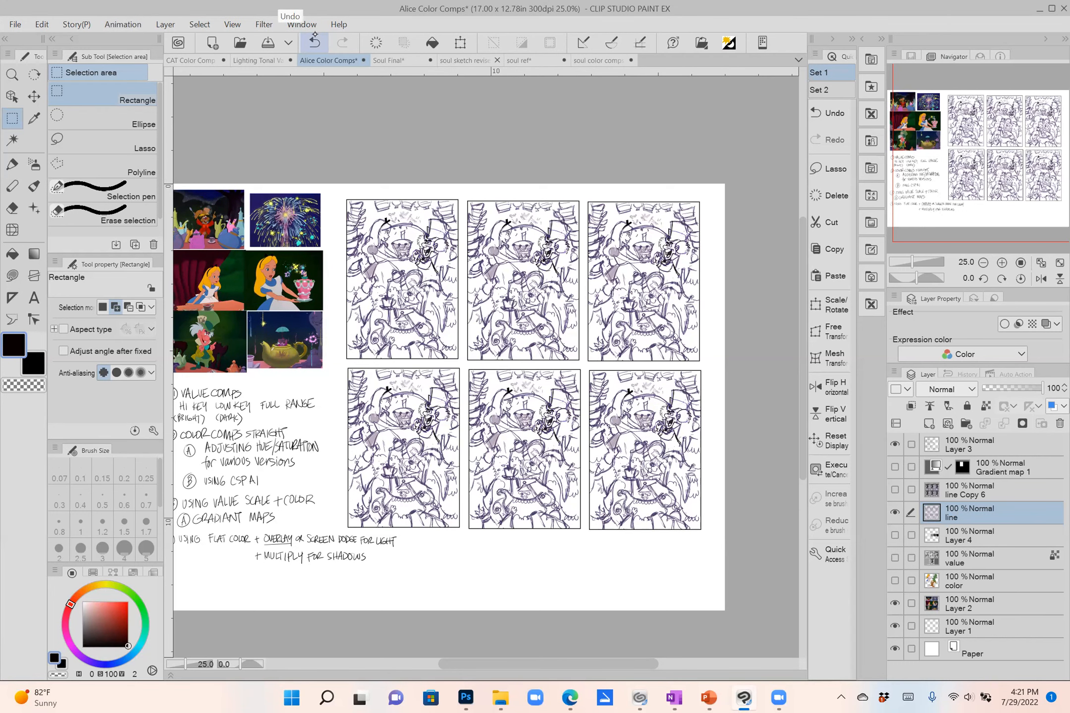
Hide the line layer and show the line Copy 6 and Gradient map 1 layers again.
click(314, 43)
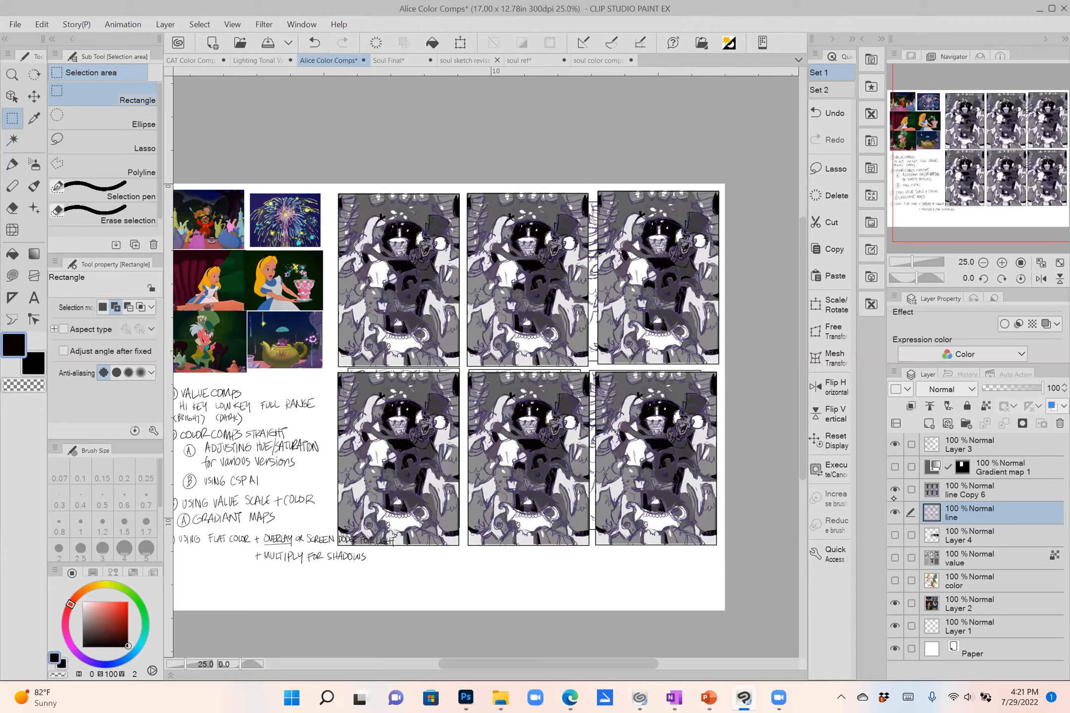
click(895, 492)
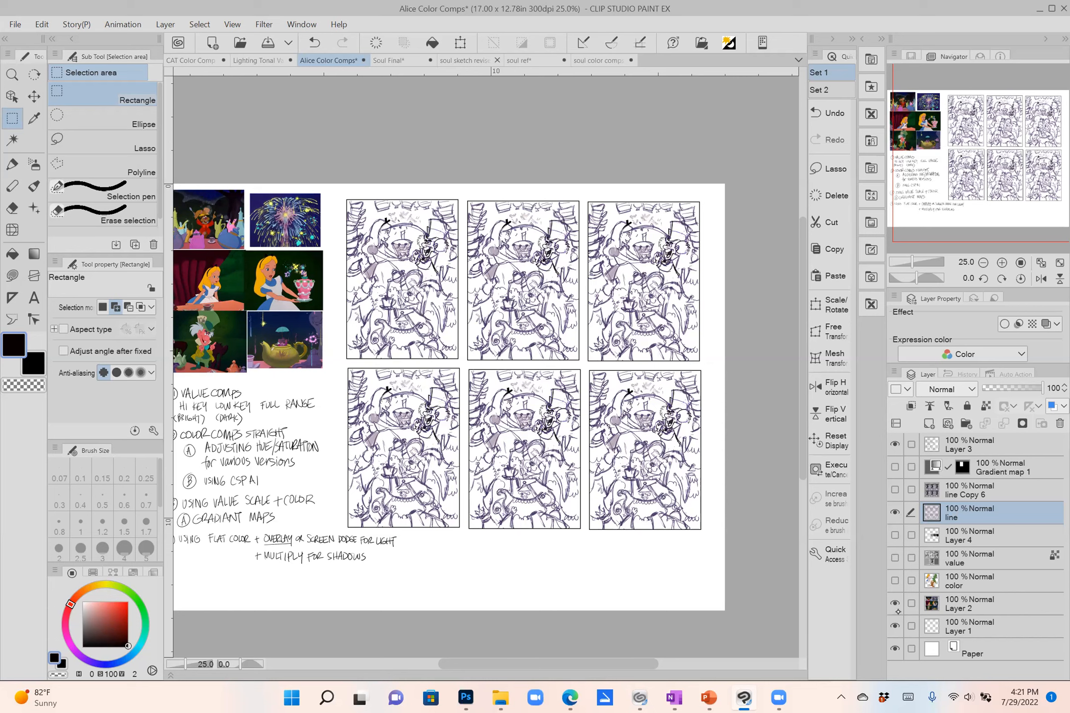
click(895, 513)
click(895, 491)
click(895, 468)
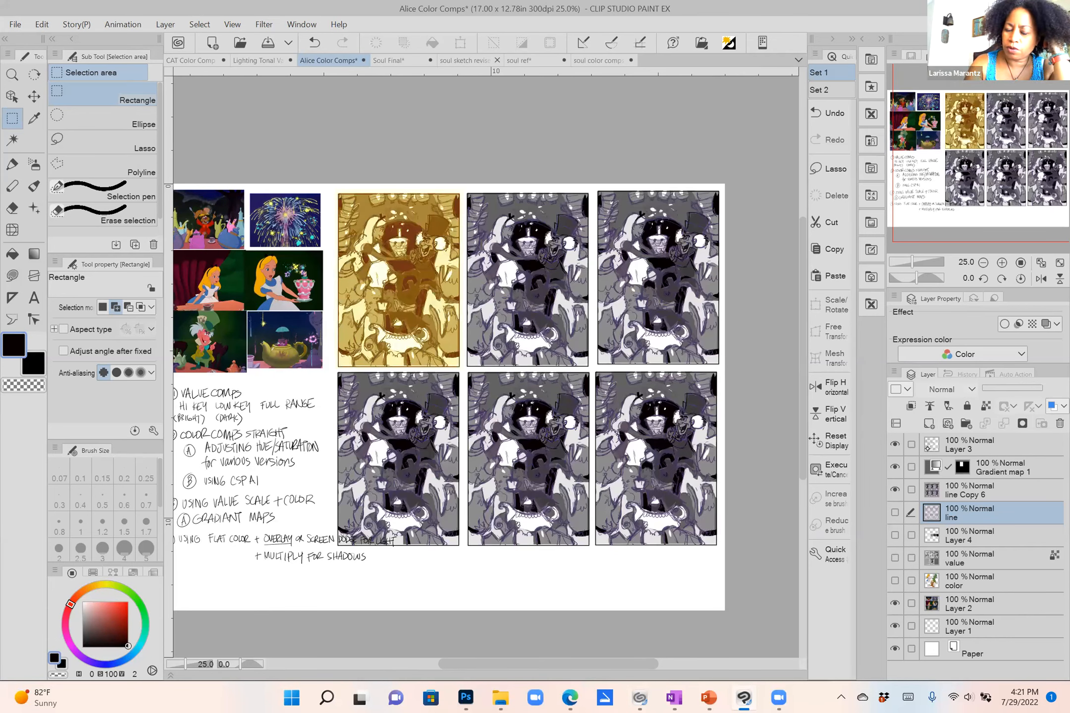
On the line Copy 6 layer, outline Alice, the cake and the Mad Hatter in the golden comp with a Polyline selection.
scroll(575, 386, up, 3)
drag(426, 297, 536, 446)
scroll(504, 424, up, 1)
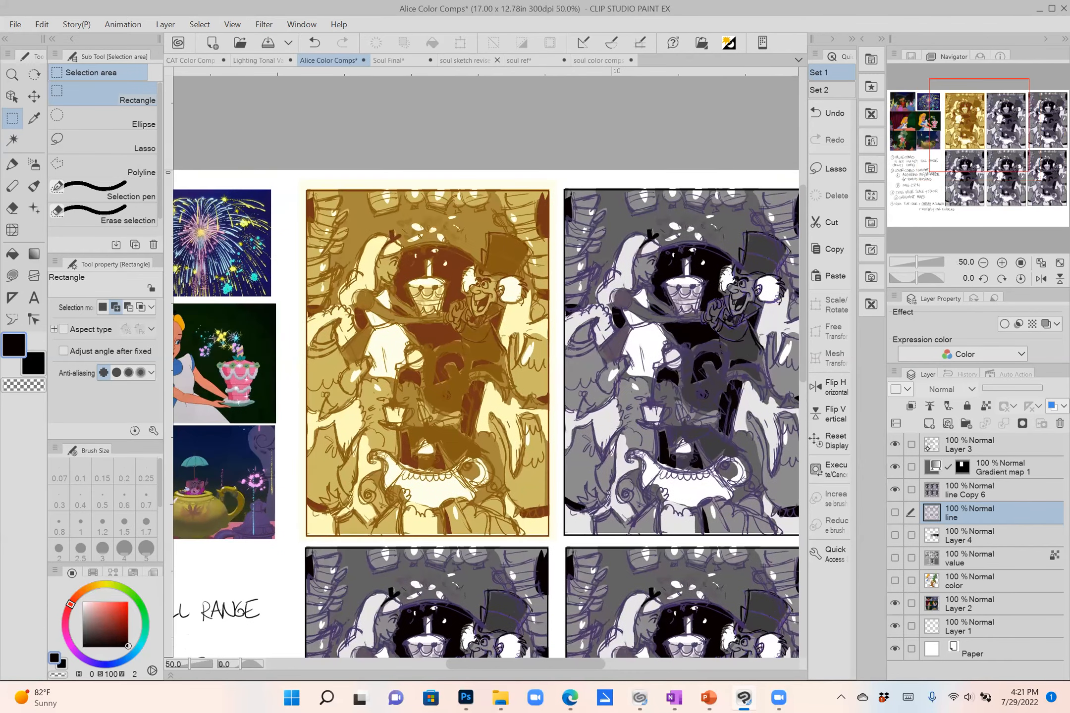
click(963, 490)
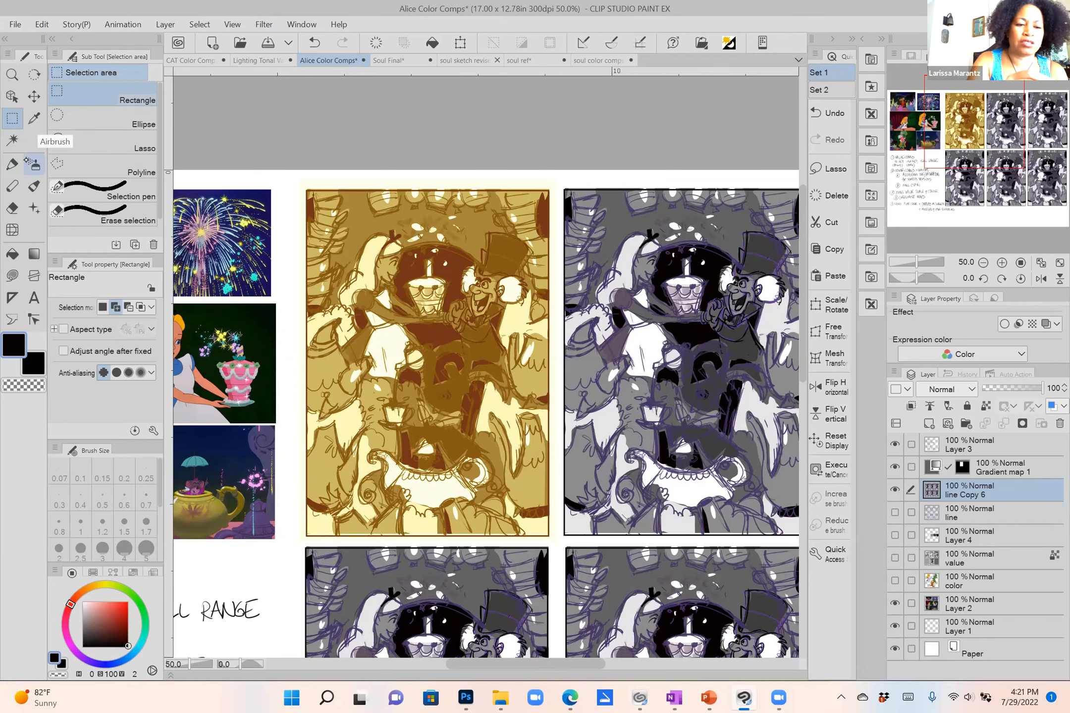
click(132, 162)
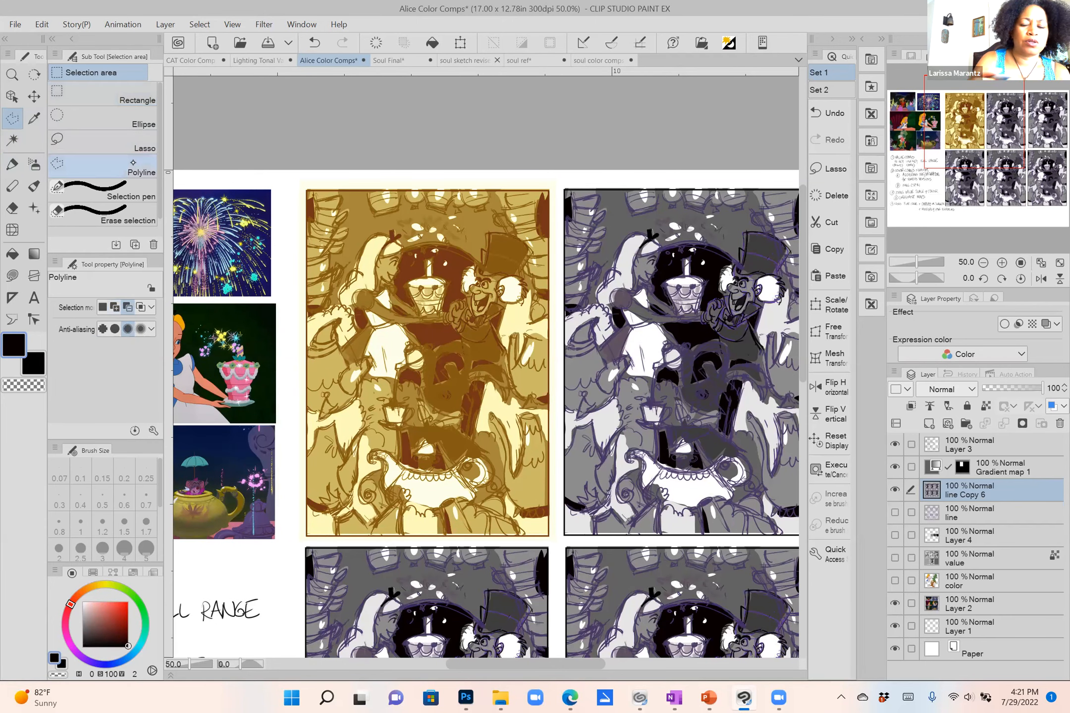
scroll(485, 366, right, 2)
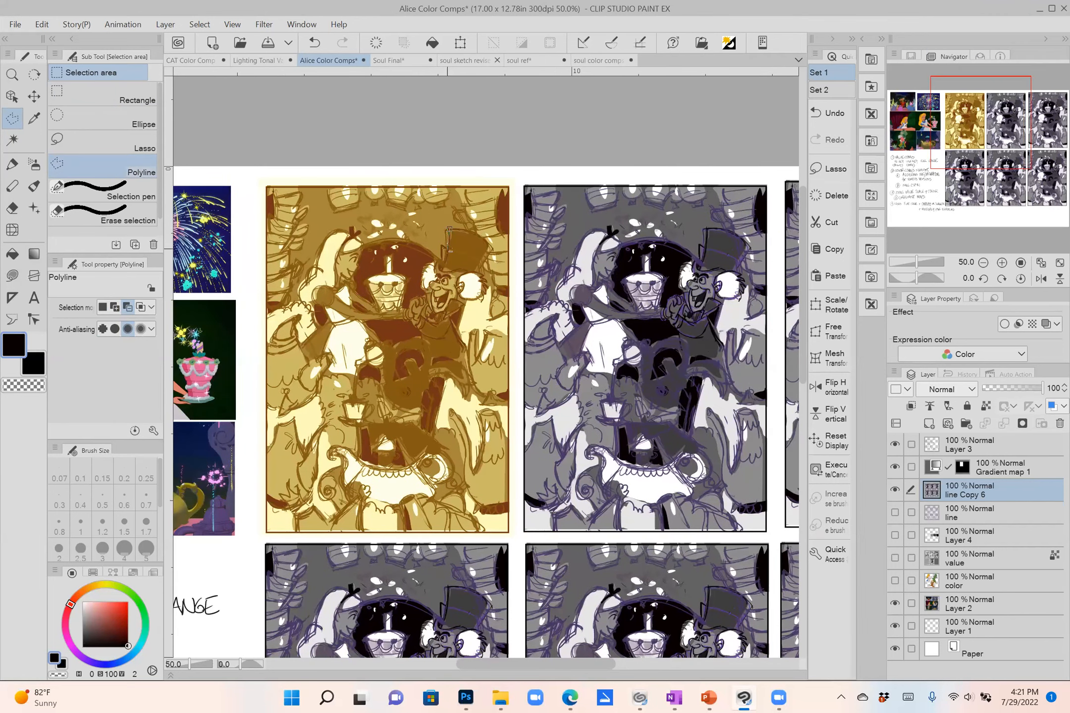
click(441, 245)
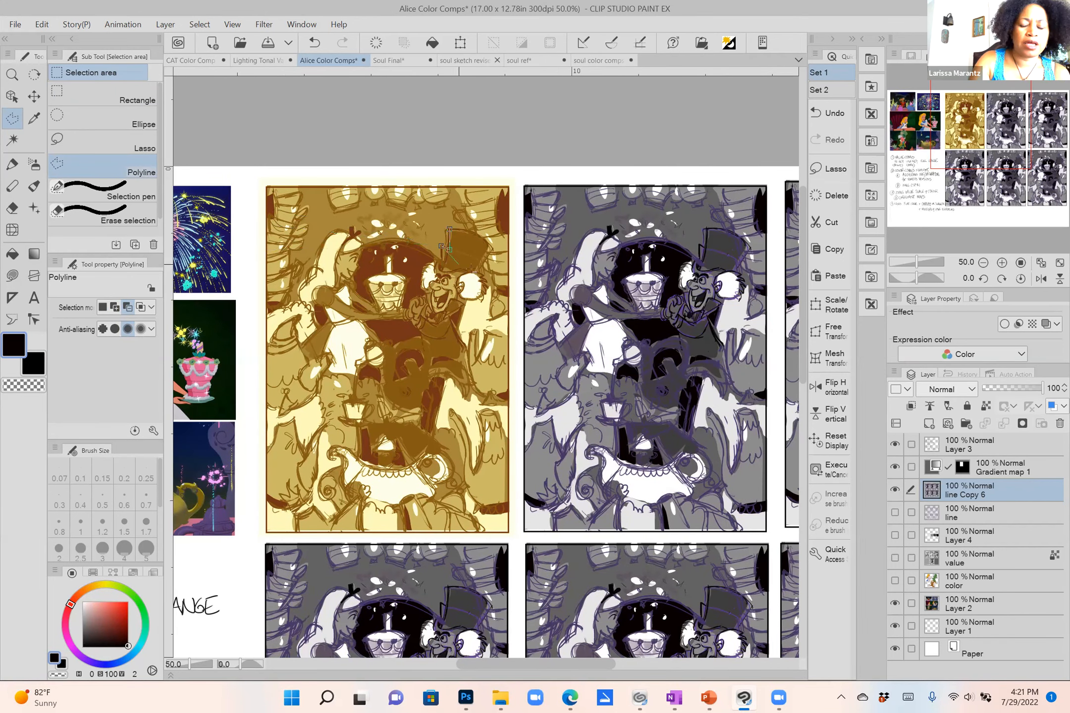
click(444, 264)
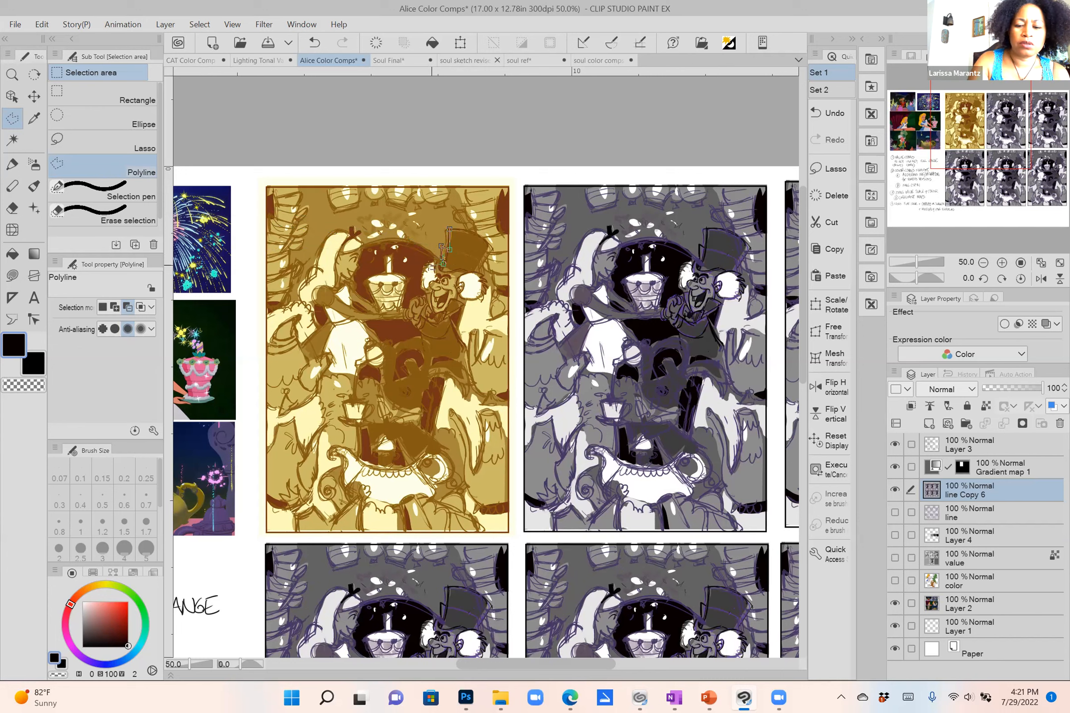
click(423, 290)
click(429, 293)
click(429, 308)
click(416, 298)
click(410, 308)
click(402, 308)
click(406, 286)
click(409, 277)
click(393, 272)
click(392, 253)
click(383, 255)
click(385, 272)
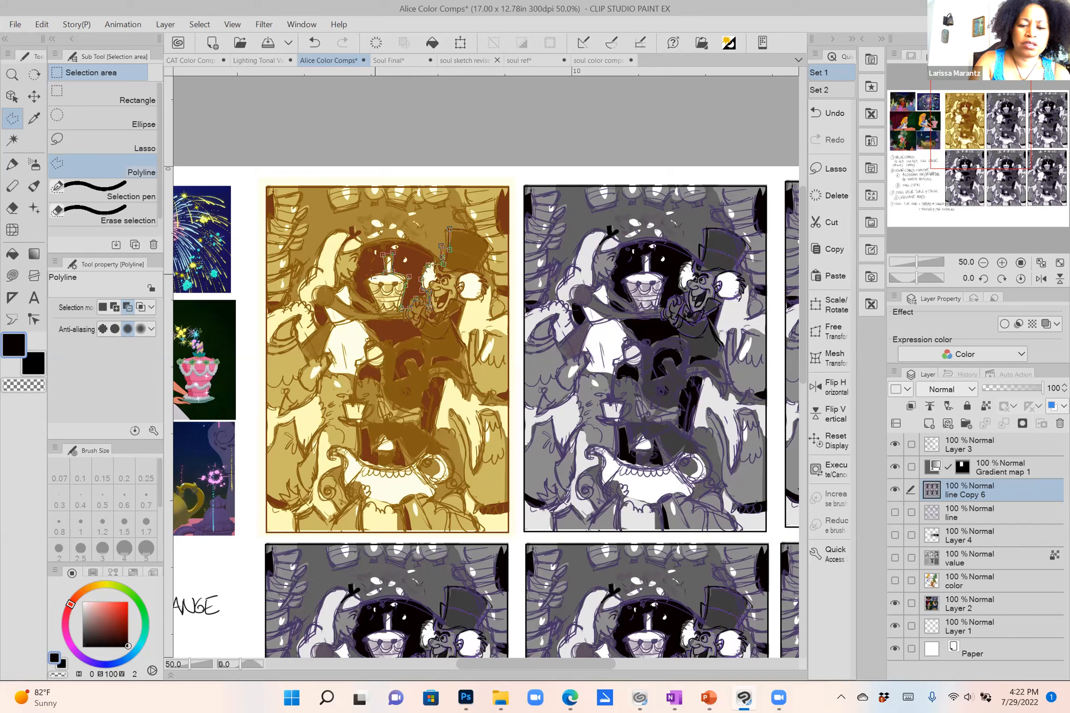
click(366, 280)
click(373, 295)
click(374, 303)
click(362, 297)
click(353, 283)
click(352, 274)
click(364, 250)
click(360, 230)
click(350, 226)
click(340, 230)
click(325, 240)
click(318, 257)
click(315, 272)
click(297, 294)
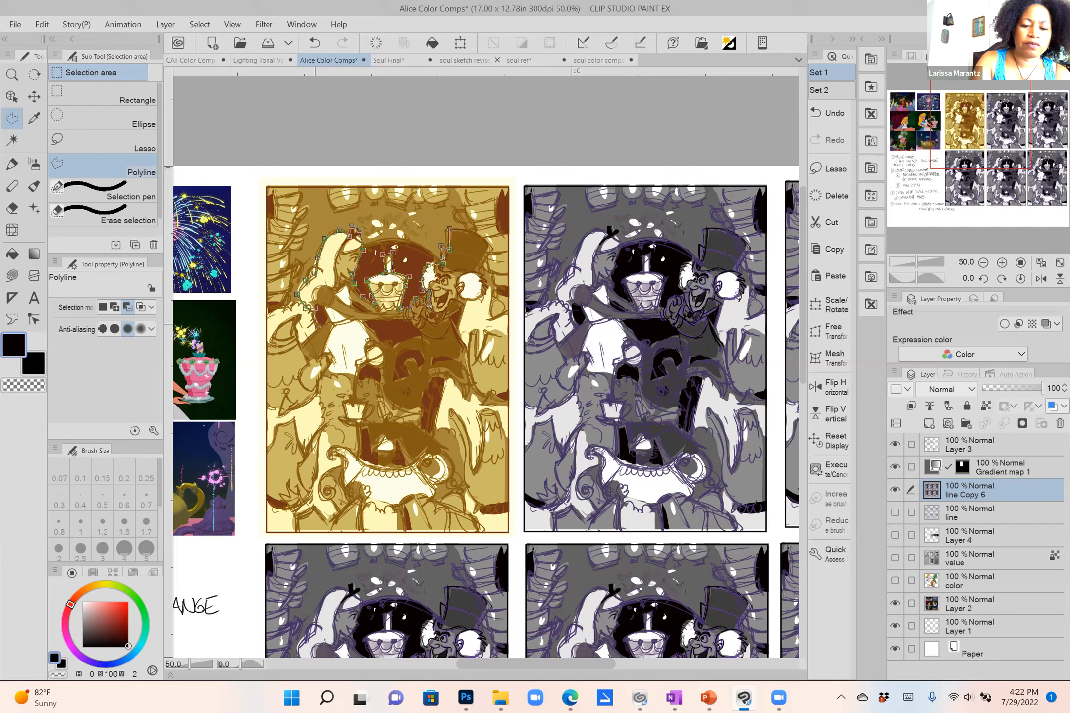
click(322, 308)
click(331, 322)
click(318, 330)
click(303, 345)
click(306, 359)
click(323, 355)
click(332, 356)
click(328, 371)
click(335, 376)
click(352, 379)
click(360, 364)
click(367, 342)
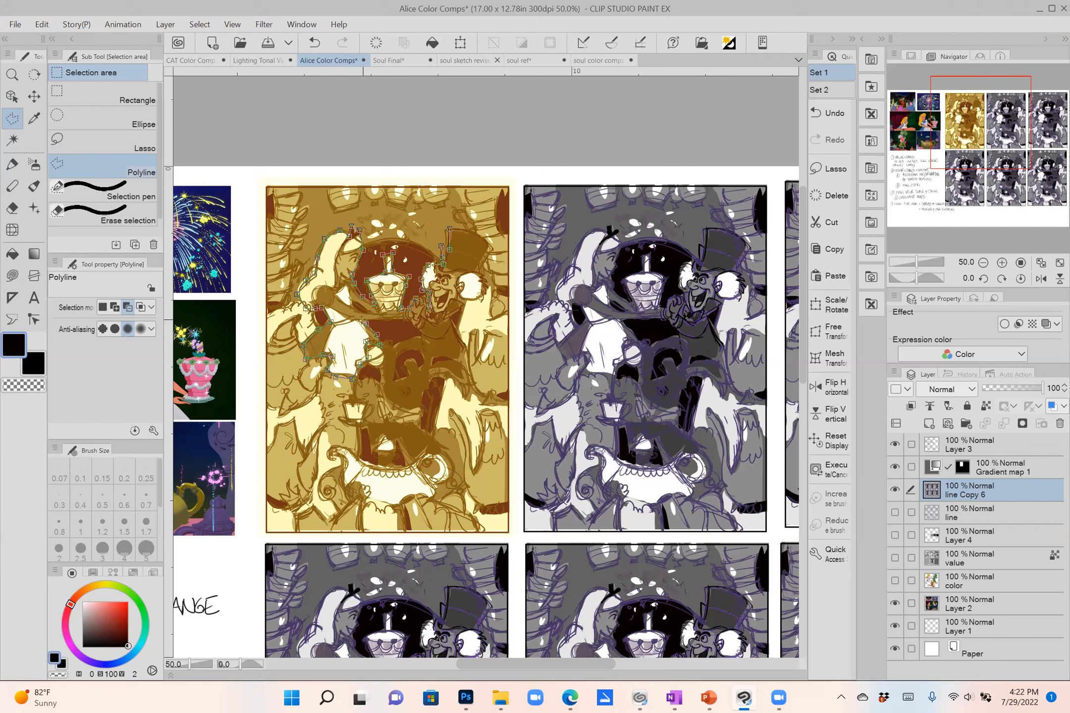
click(388, 320)
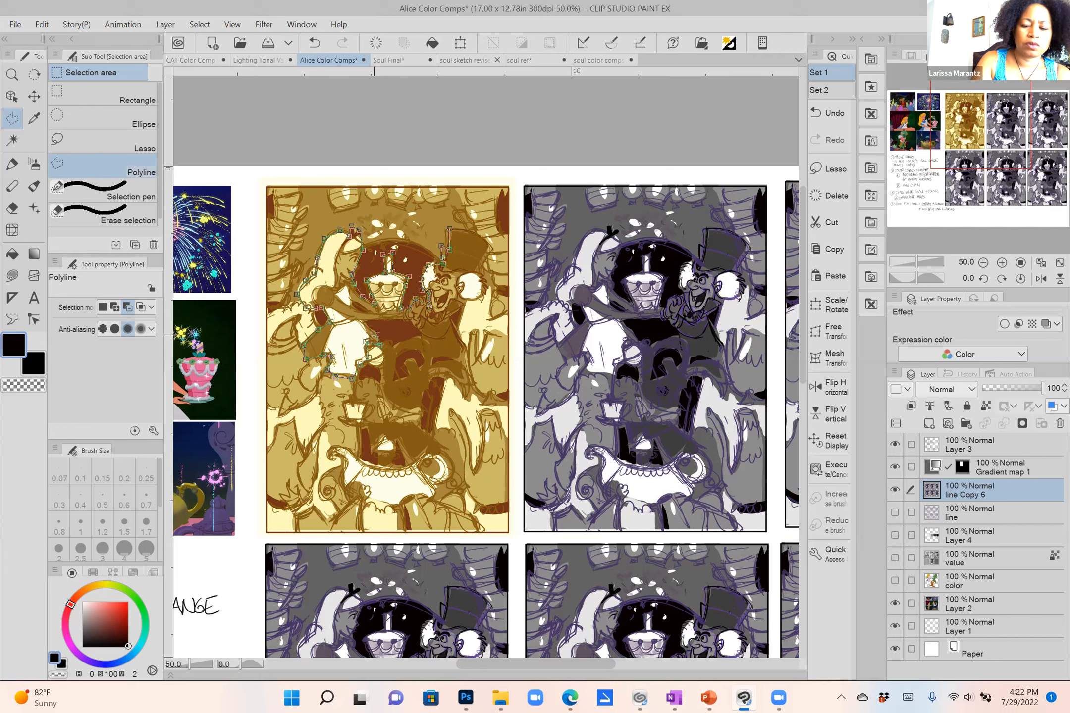
click(417, 320)
click(420, 333)
click(434, 344)
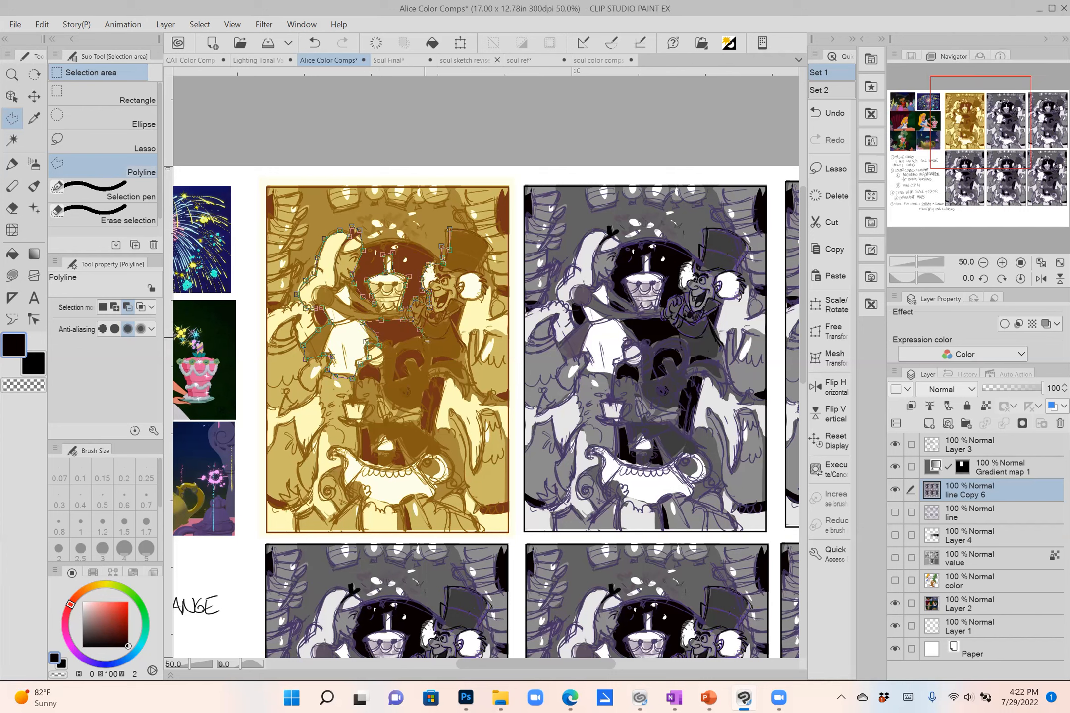
click(432, 357)
click(464, 304)
click(460, 298)
click(474, 299)
click(486, 293)
click(486, 281)
click(491, 249)
double_click(490, 242)
Switch the Polyline selection to Add to selection and add the front edge of Alice's face.
scroll(461, 223, up, 5)
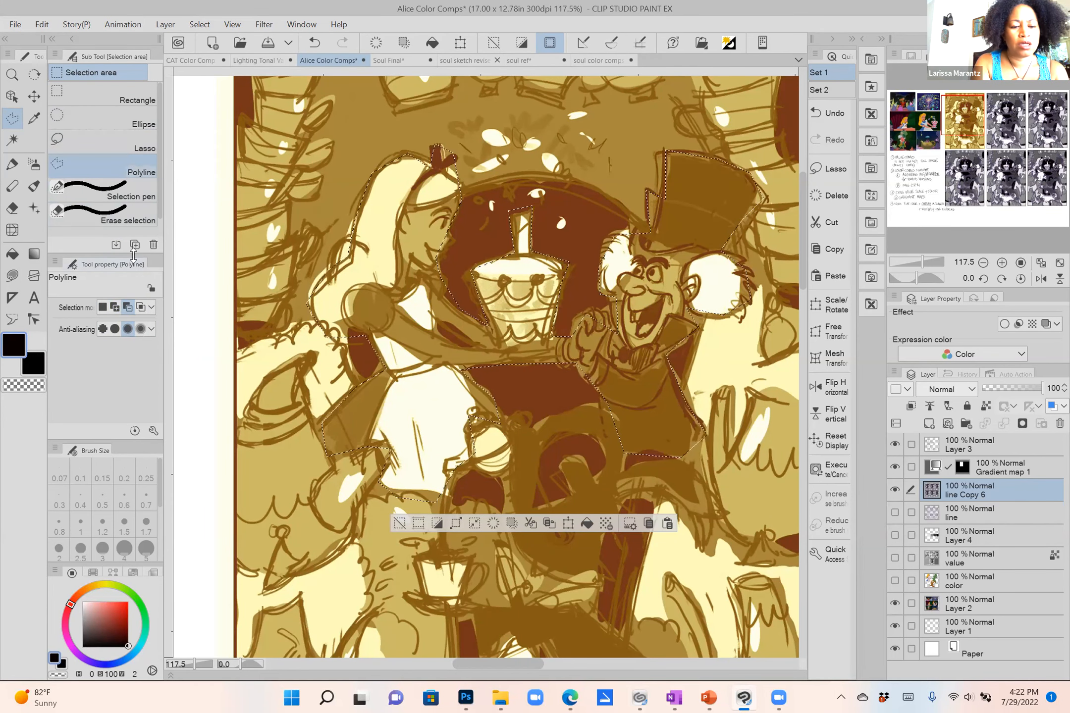
drag(133, 255, 134, 206)
click(115, 258)
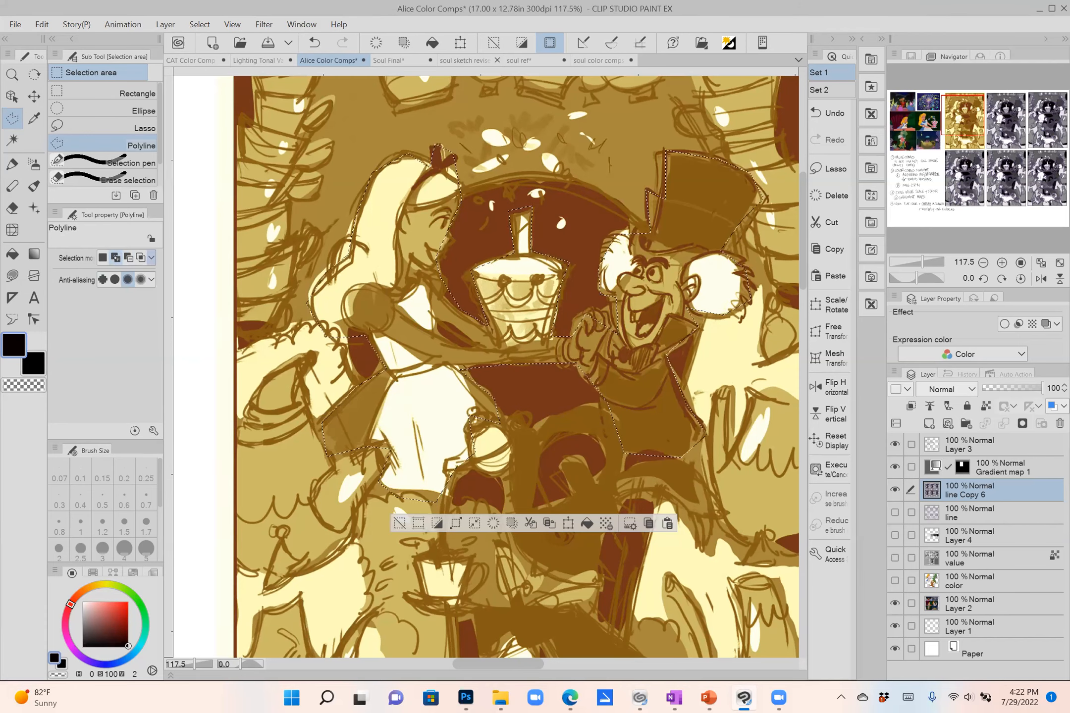
scroll(488, 347, up, 5)
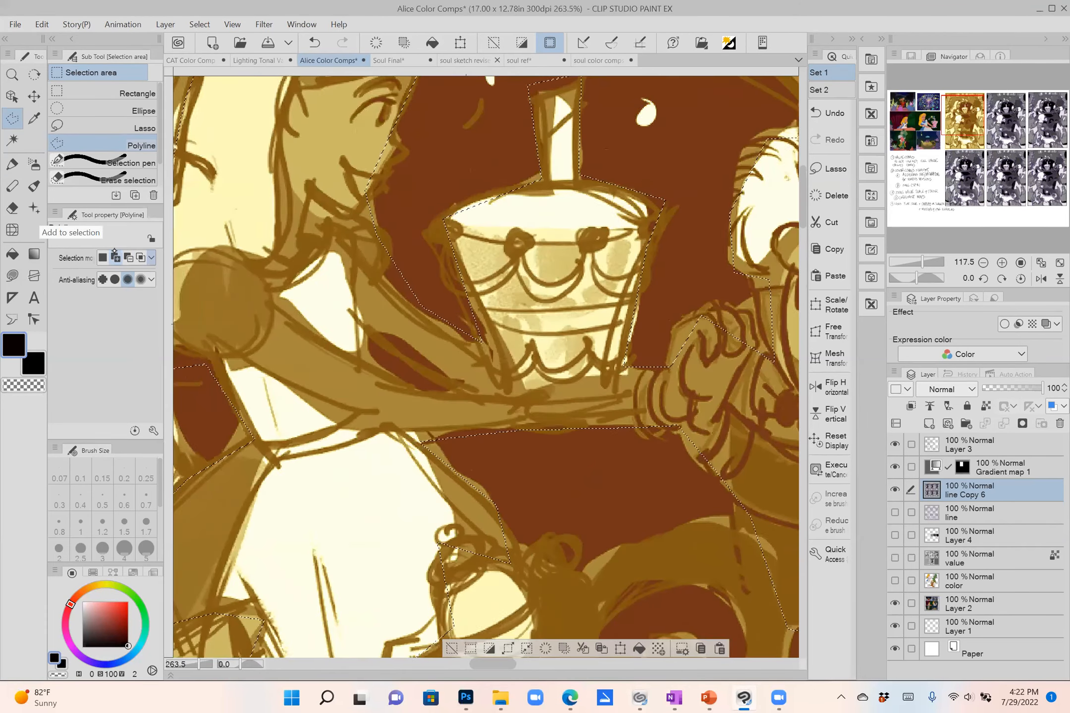
click(492, 243)
click(516, 265)
click(504, 281)
click(490, 299)
click(474, 316)
click(458, 268)
click(483, 249)
click(492, 243)
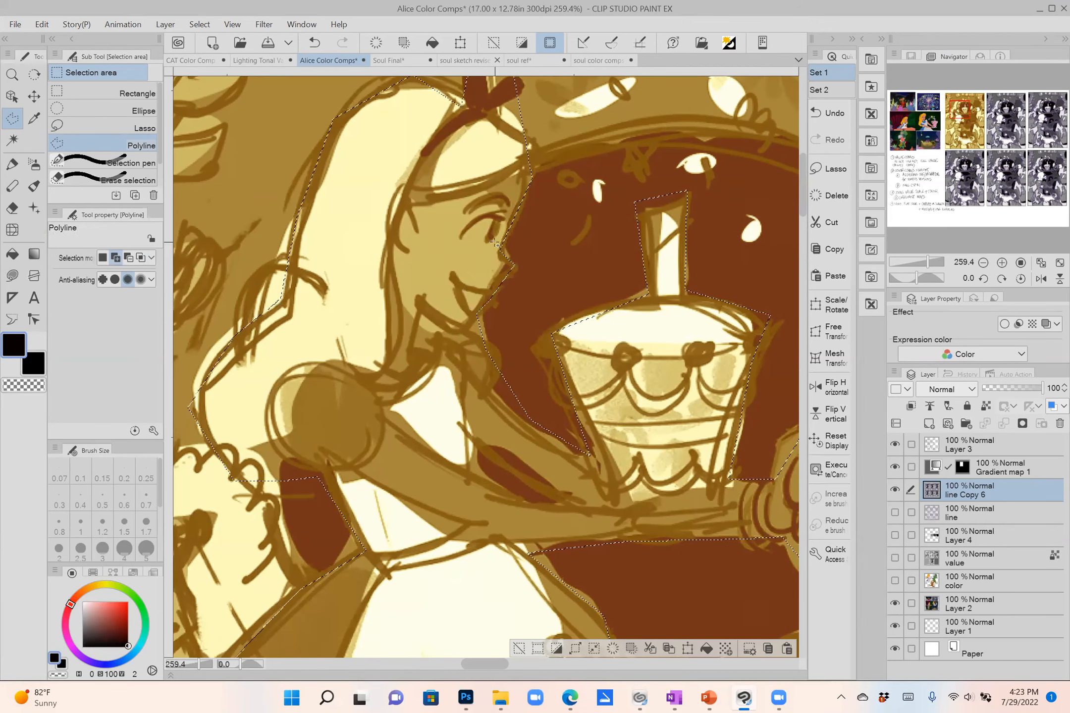
Subtract the dark background gap between Alice's arms from the selection.
drag(520, 326, 498, 244)
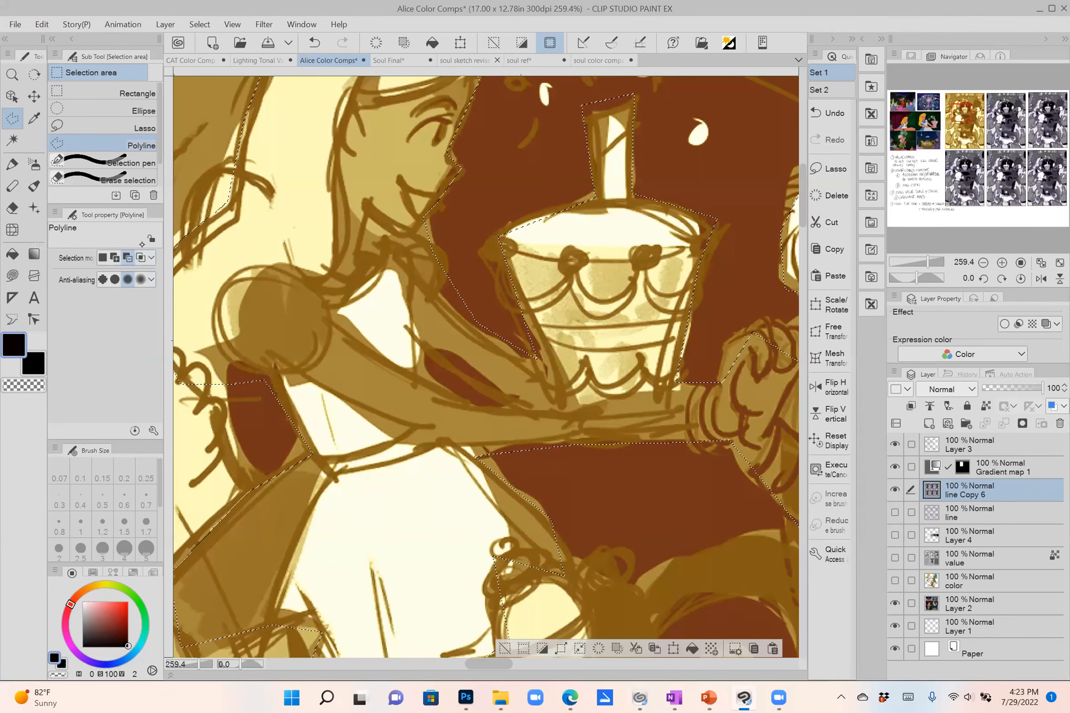
click(416, 372)
click(483, 405)
click(418, 334)
Add the Mad Hatter's hands and cuff to the character selection with the Polyline tool.
scroll(419, 329, down, 3)
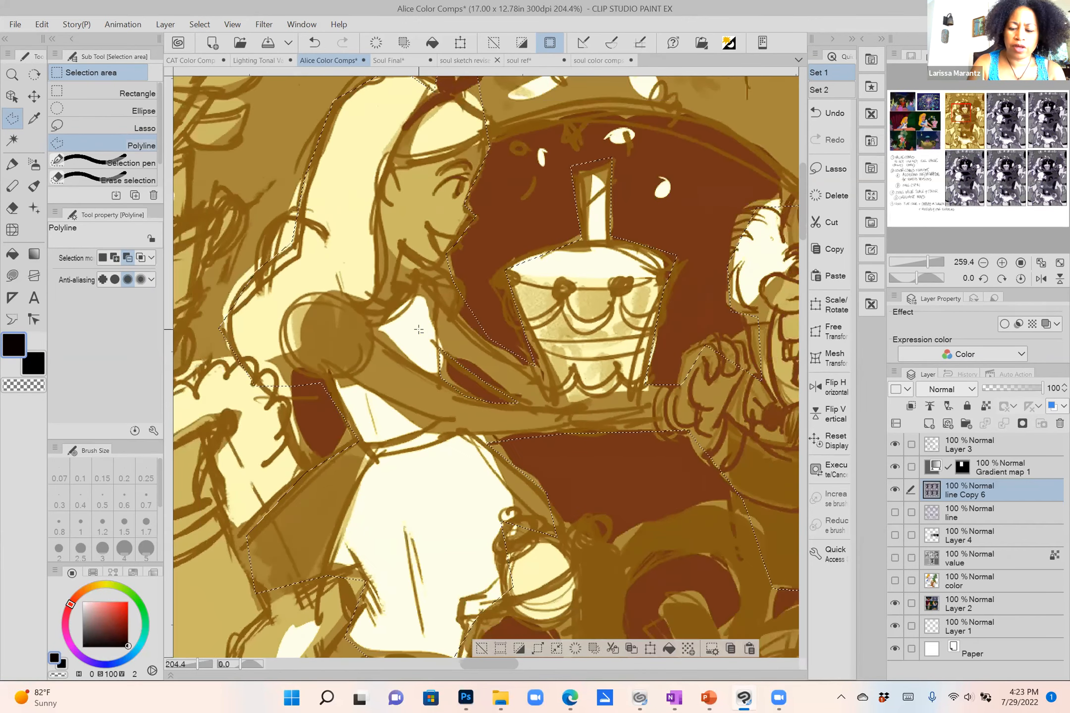
scroll(418, 330, right, 3)
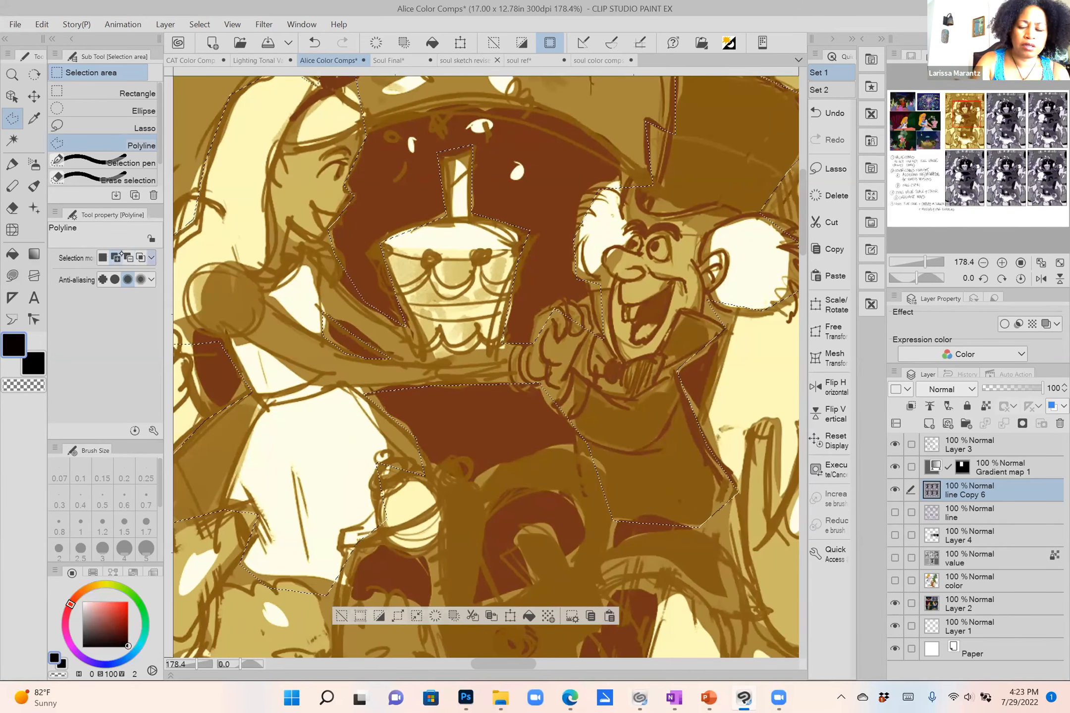
click(606, 316)
click(571, 302)
click(540, 312)
click(534, 342)
click(575, 371)
click(626, 351)
click(606, 316)
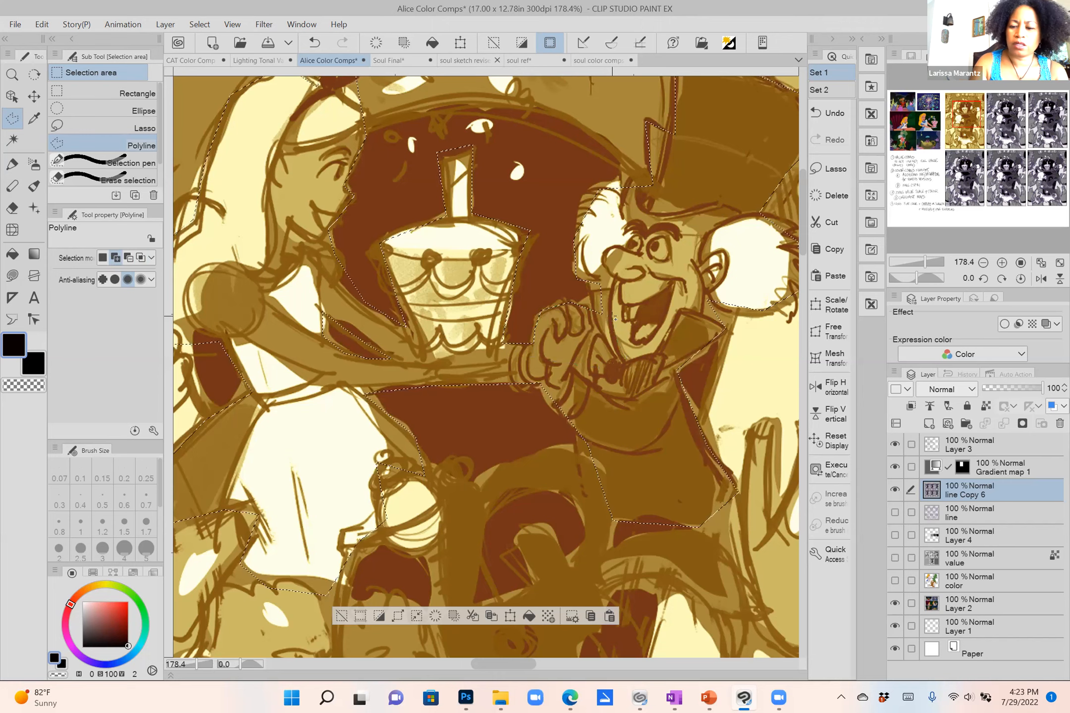
scroll(614, 318, down, 2)
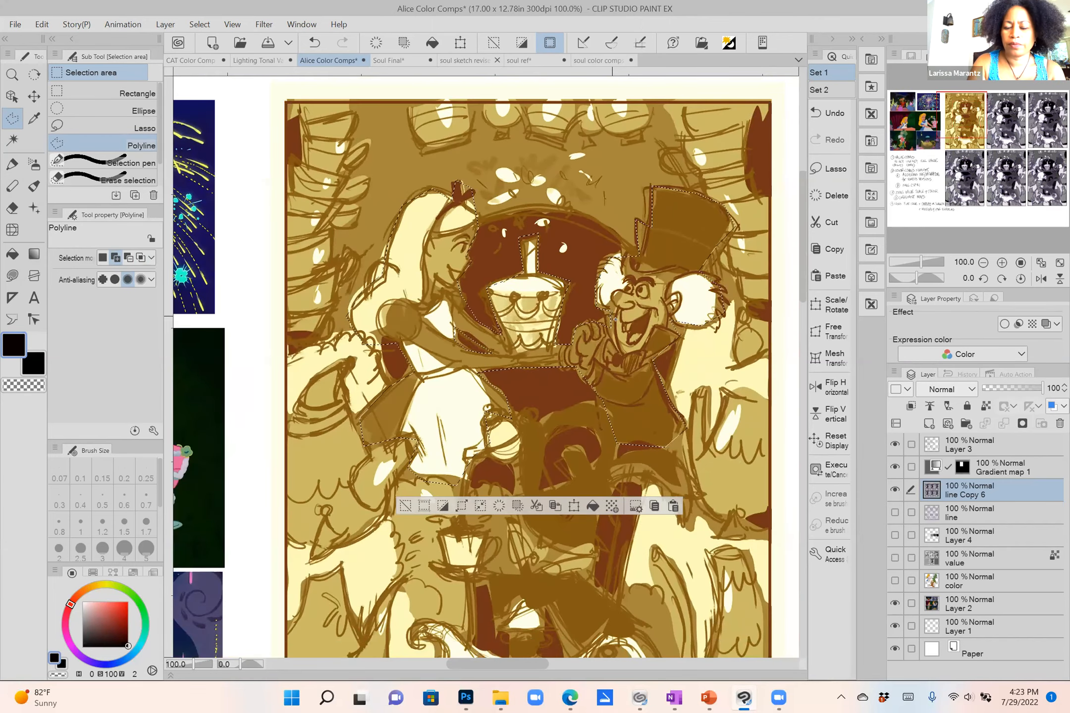
Add a gradient map correction layer to the selected characters using the Somber Shade (red) gradient.
scroll(615, 319, down, 1)
scroll(616, 319, right, 1)
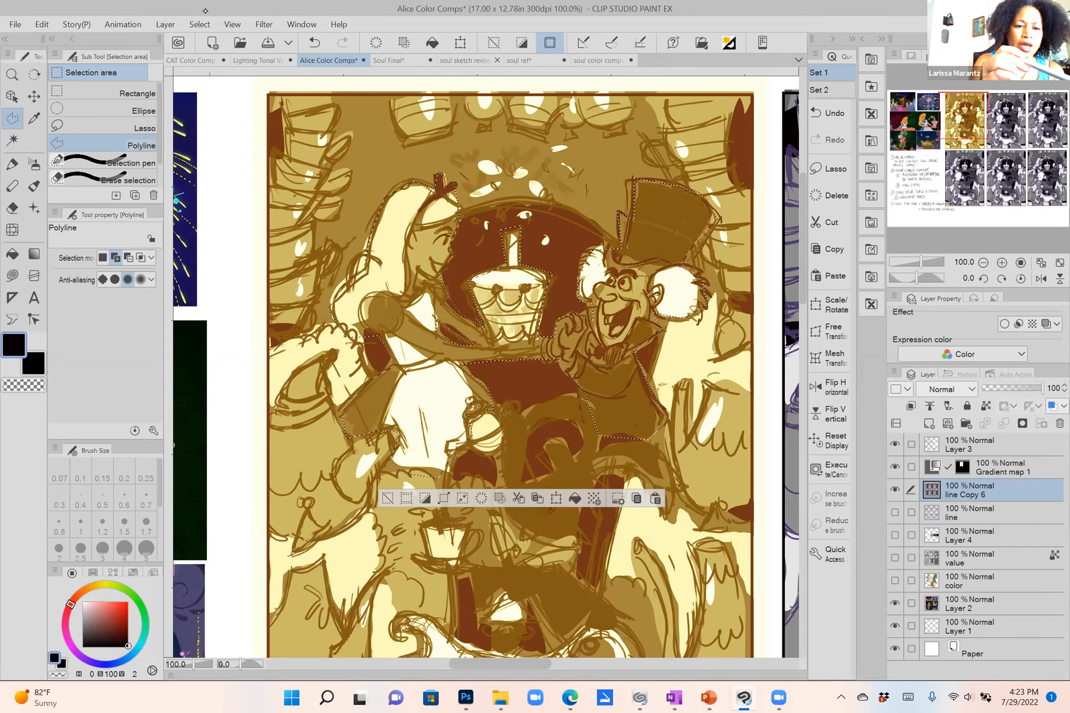
click(165, 24)
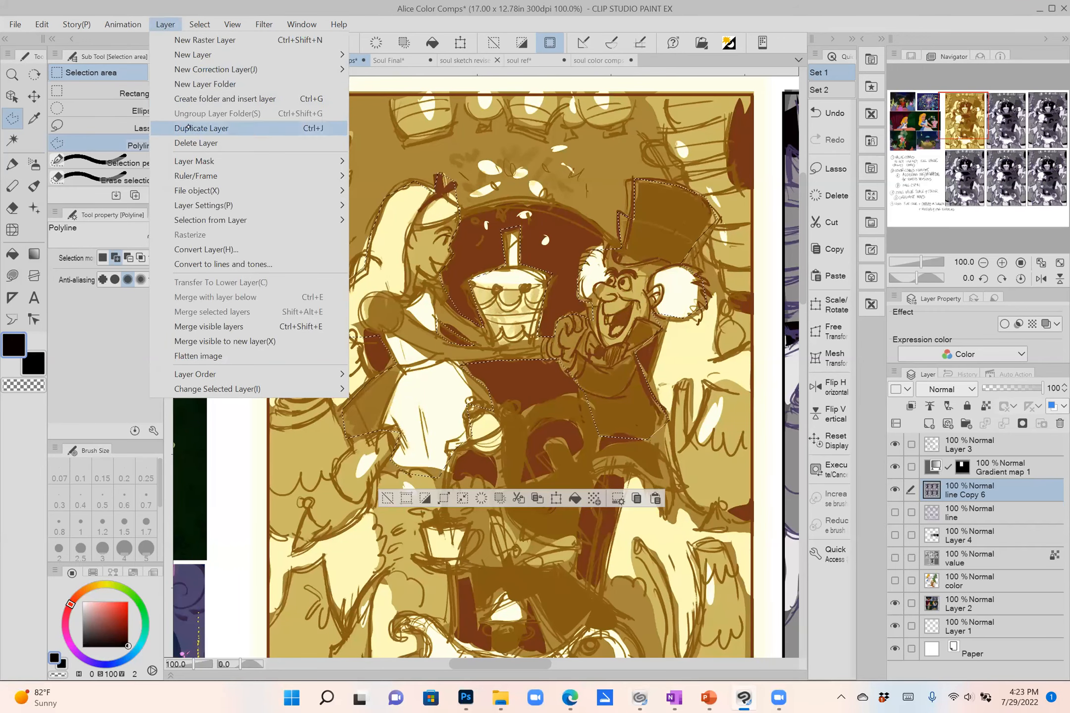
mouse_move(196, 69)
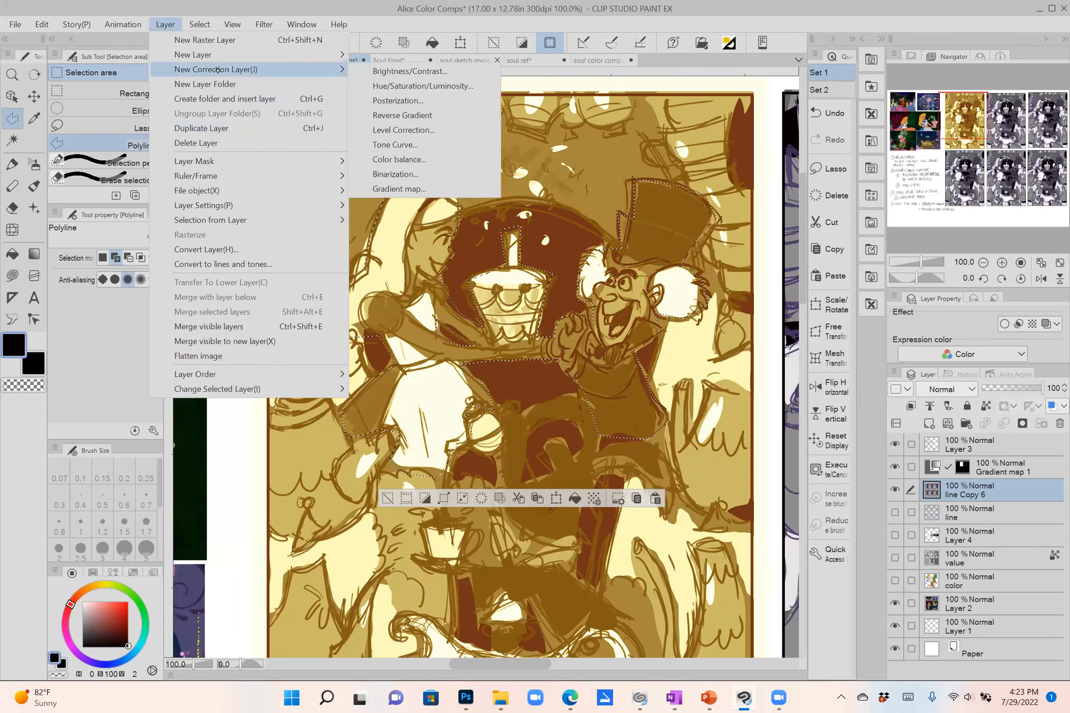
click(412, 189)
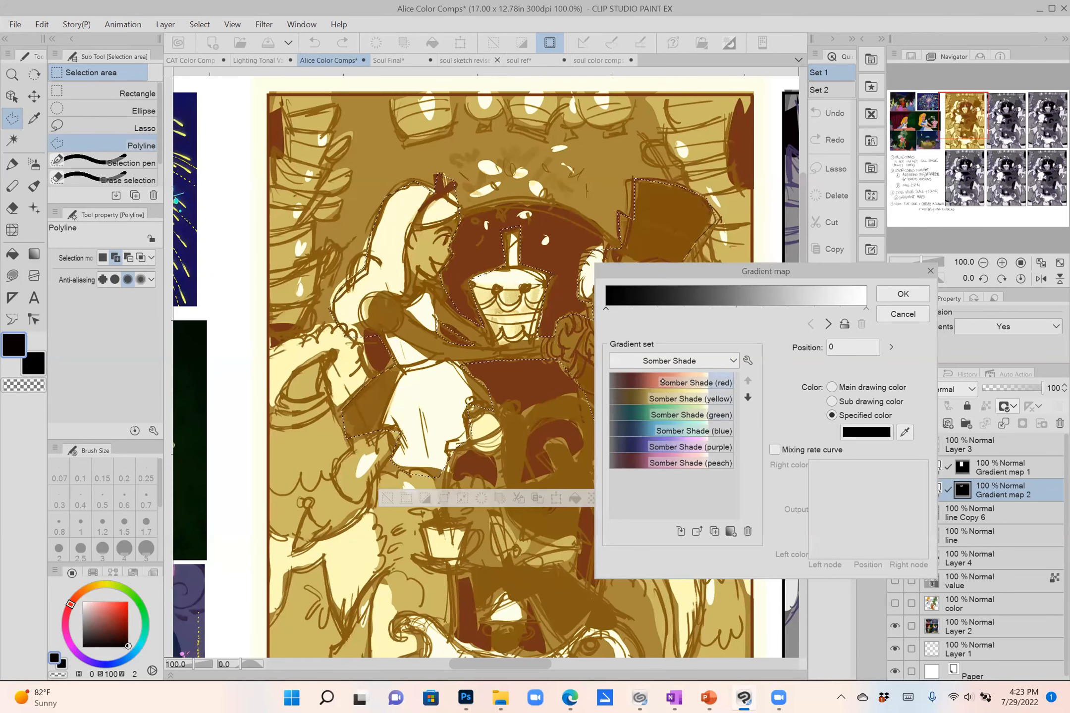
click(655, 389)
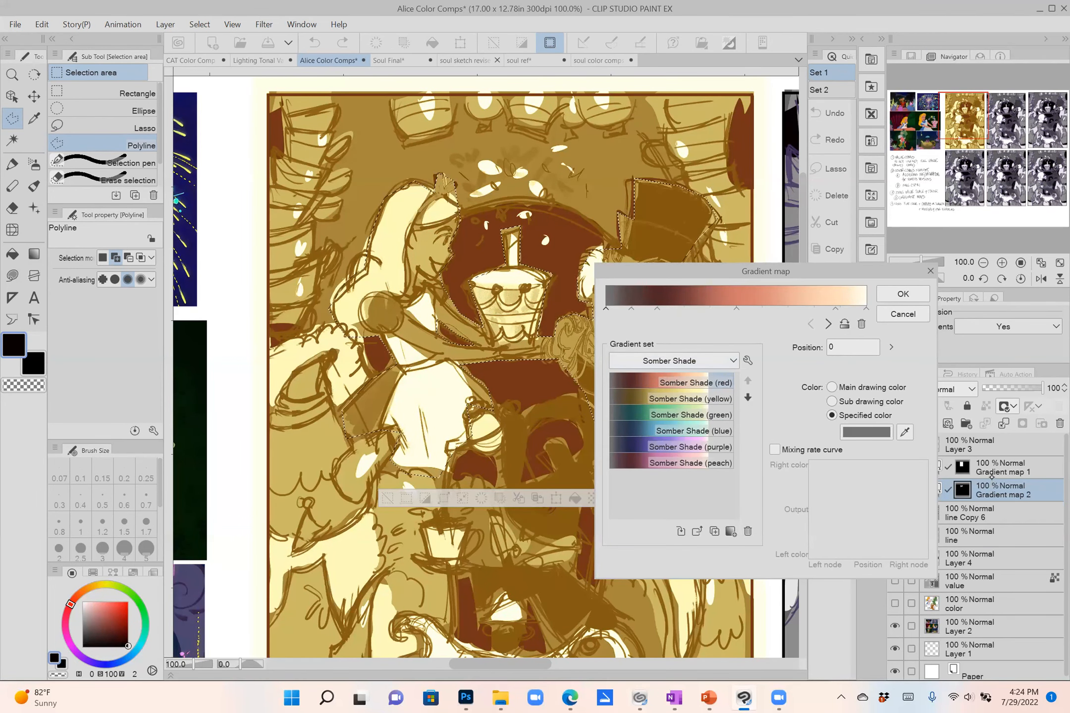
click(903, 294)
Reorder the correction layers so Gradient map 2 sits above Gradient map 1.
drag(986, 468, 988, 496)
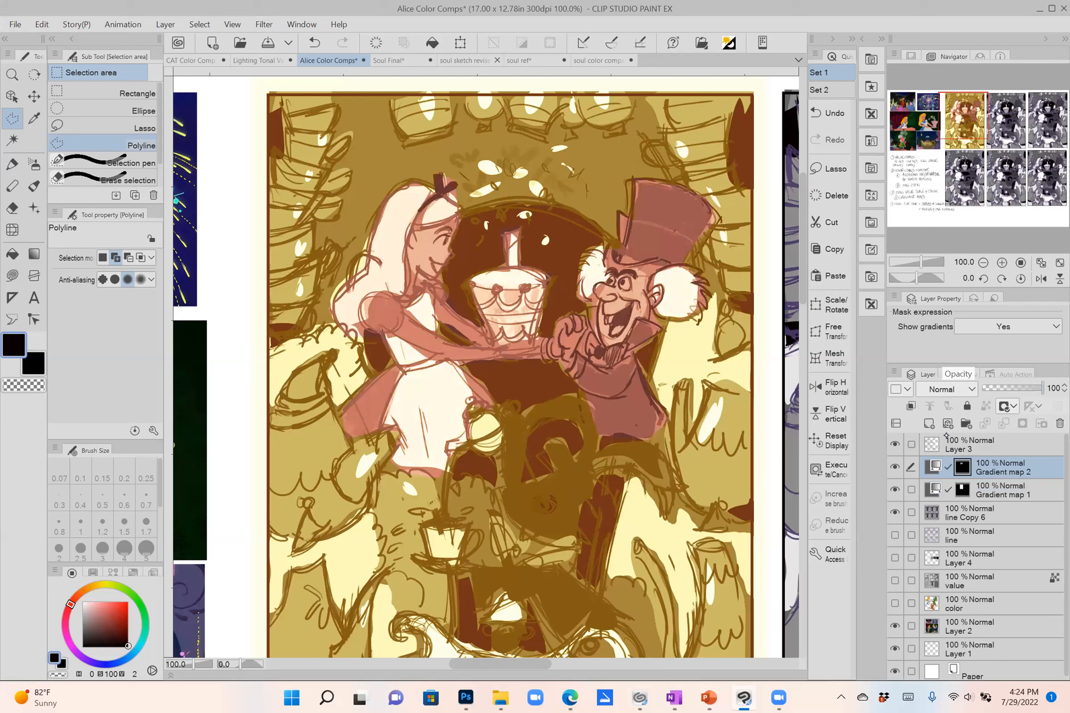
drag(998, 468, 970, 504)
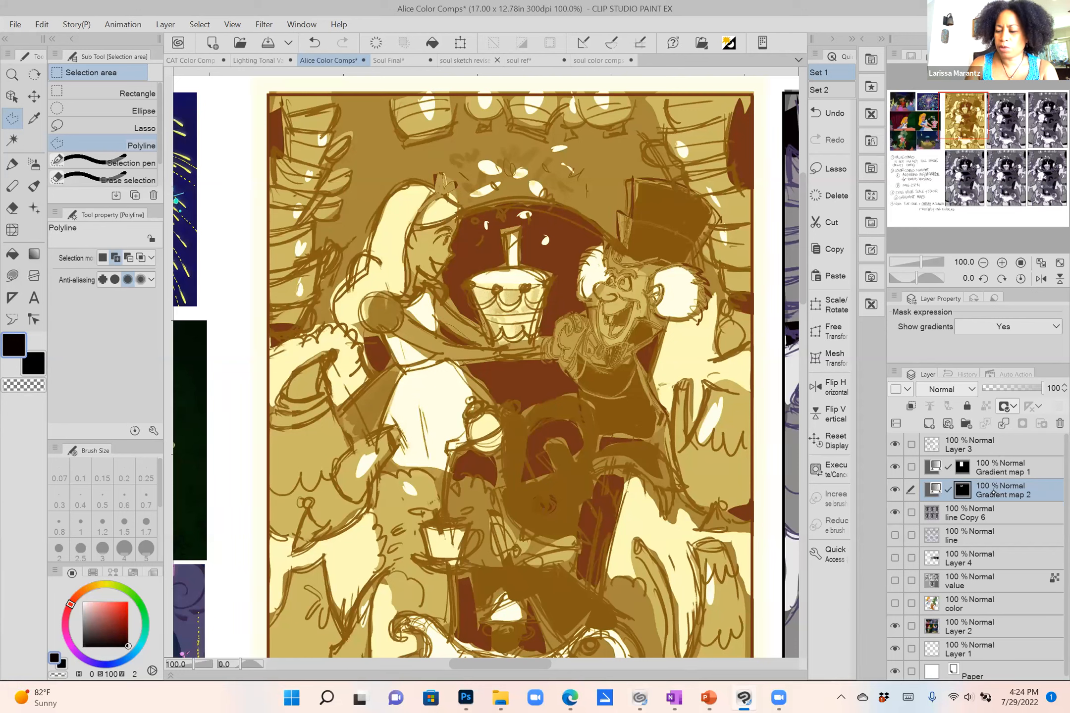
drag(994, 490, 996, 458)
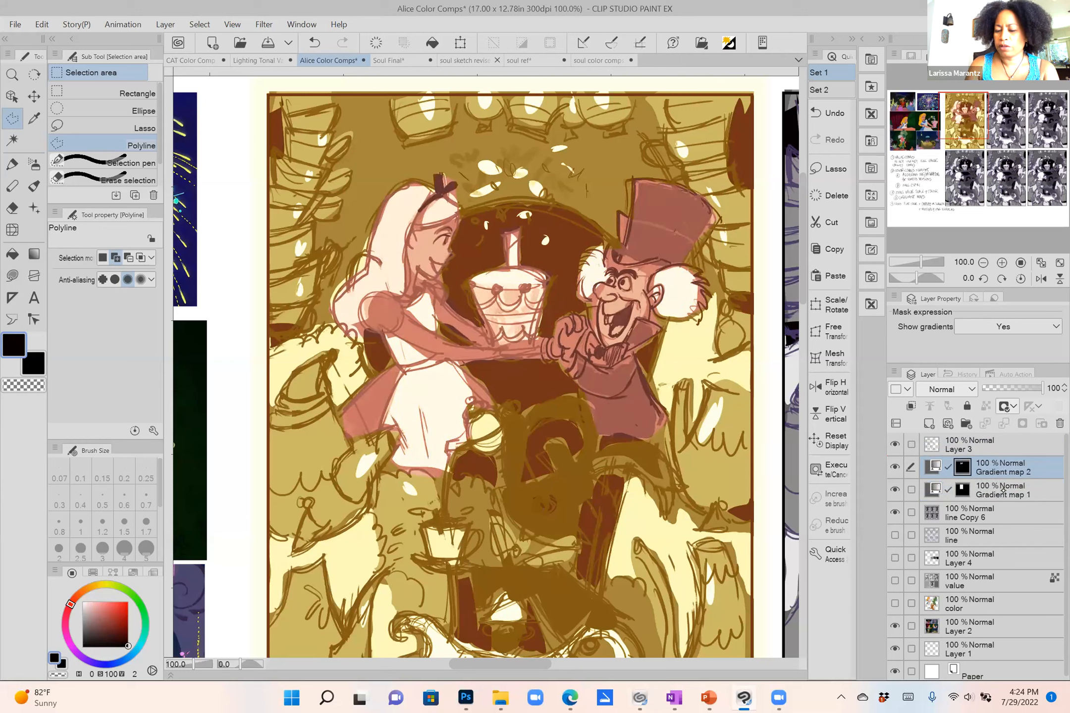
Switch Gradient map 2 off and on to compare the characters' color against the golden comp.
key(ctrl+minus)
key(ctrl+minus)
key(ctrl+plus)
key(ctrl+minus)
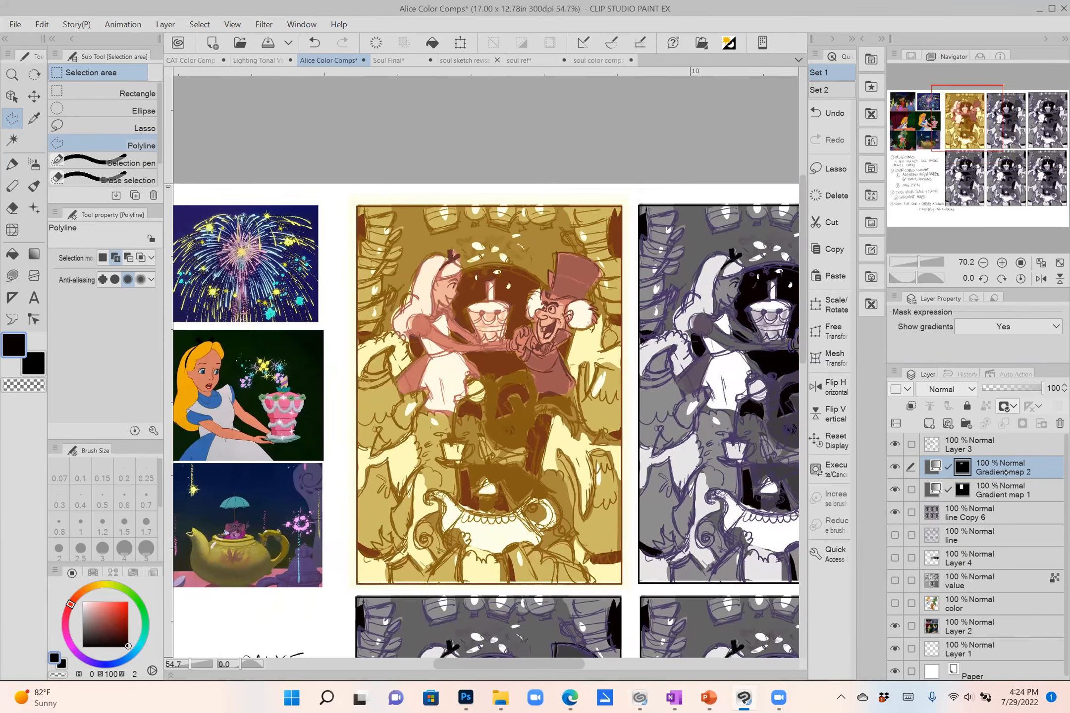
click(895, 468)
click(894, 468)
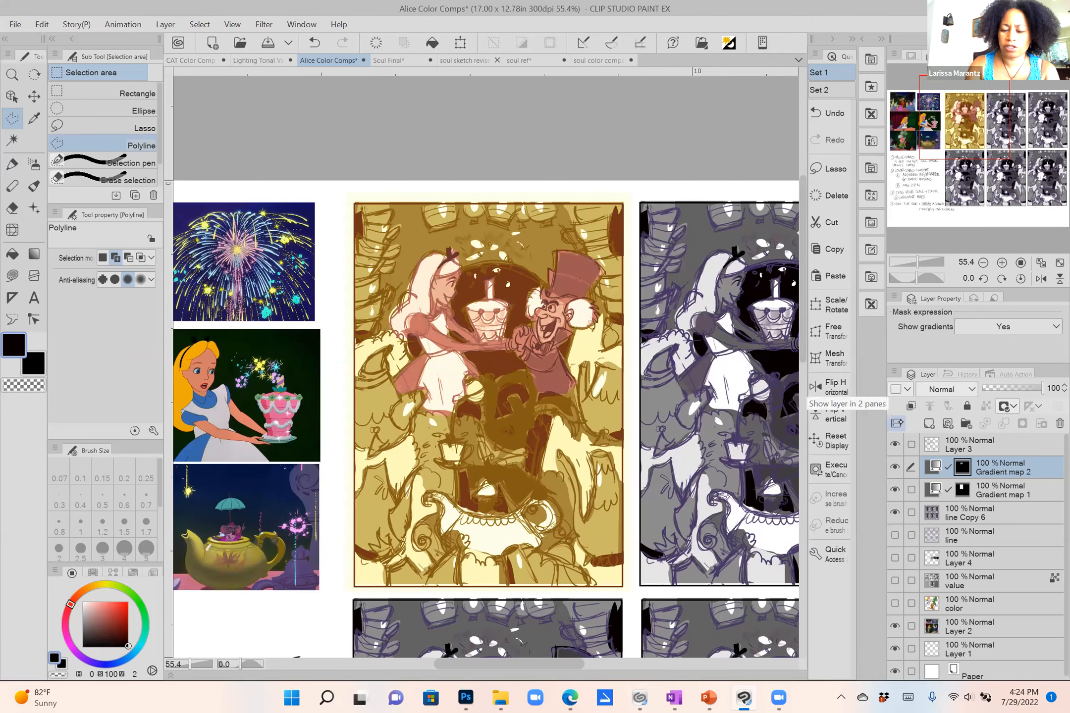
Outline the brown foreground figure and its teacup, below Alice and the Mad Hatter, with a Polyline selection.
key(ctrl+plus)
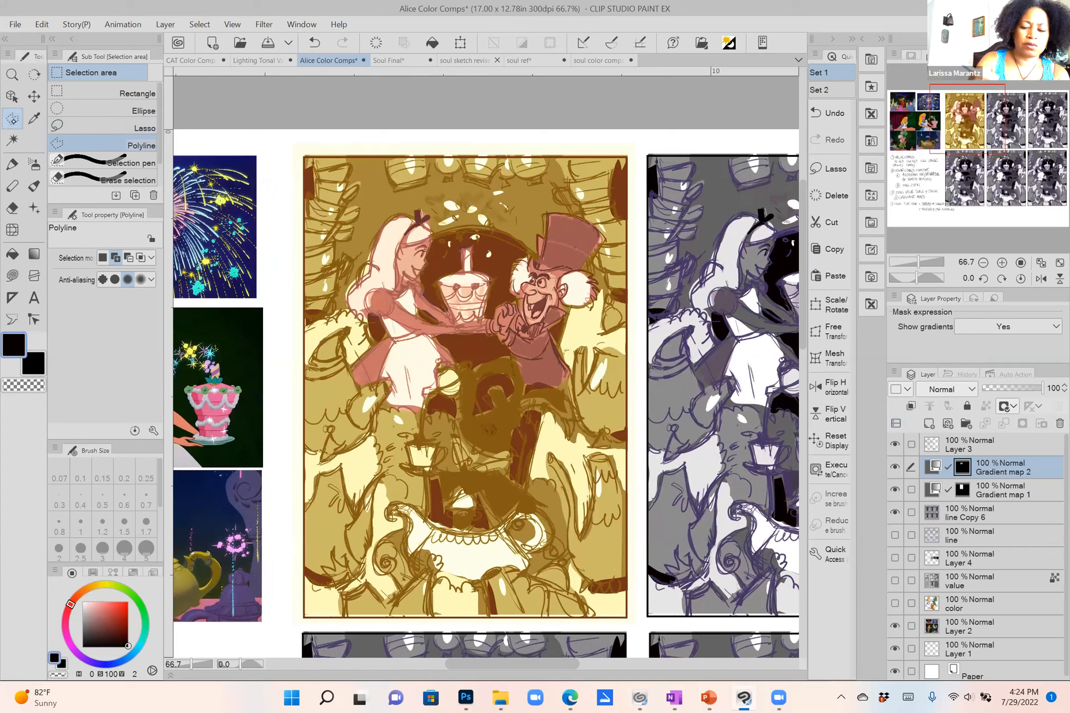
click(473, 368)
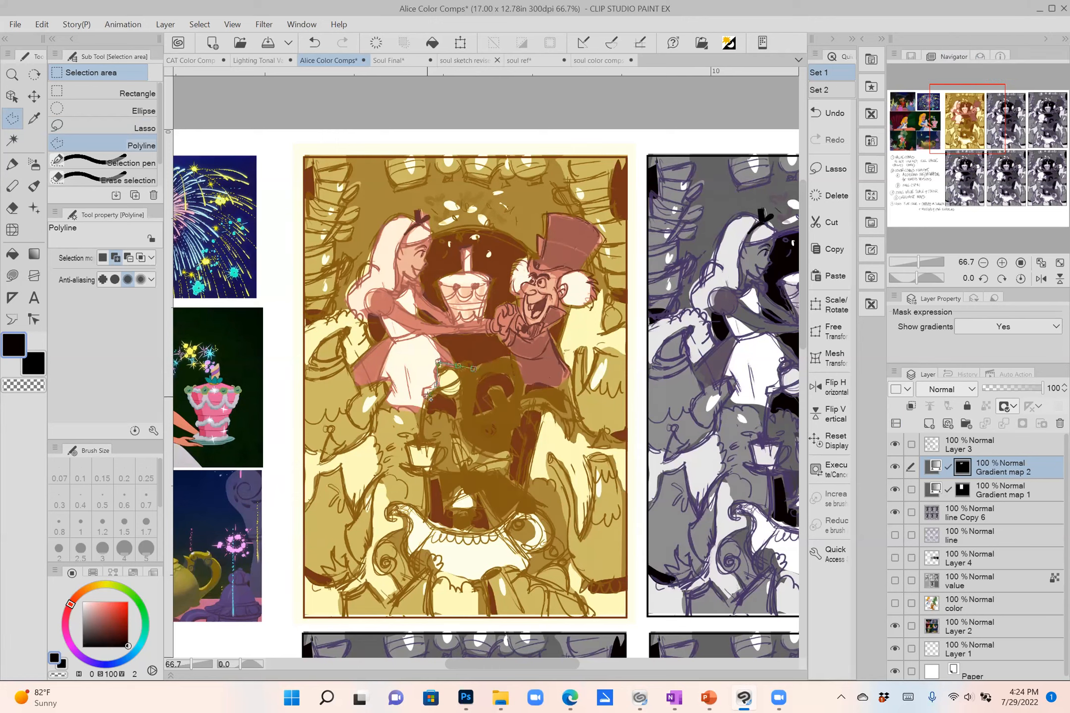
click(407, 447)
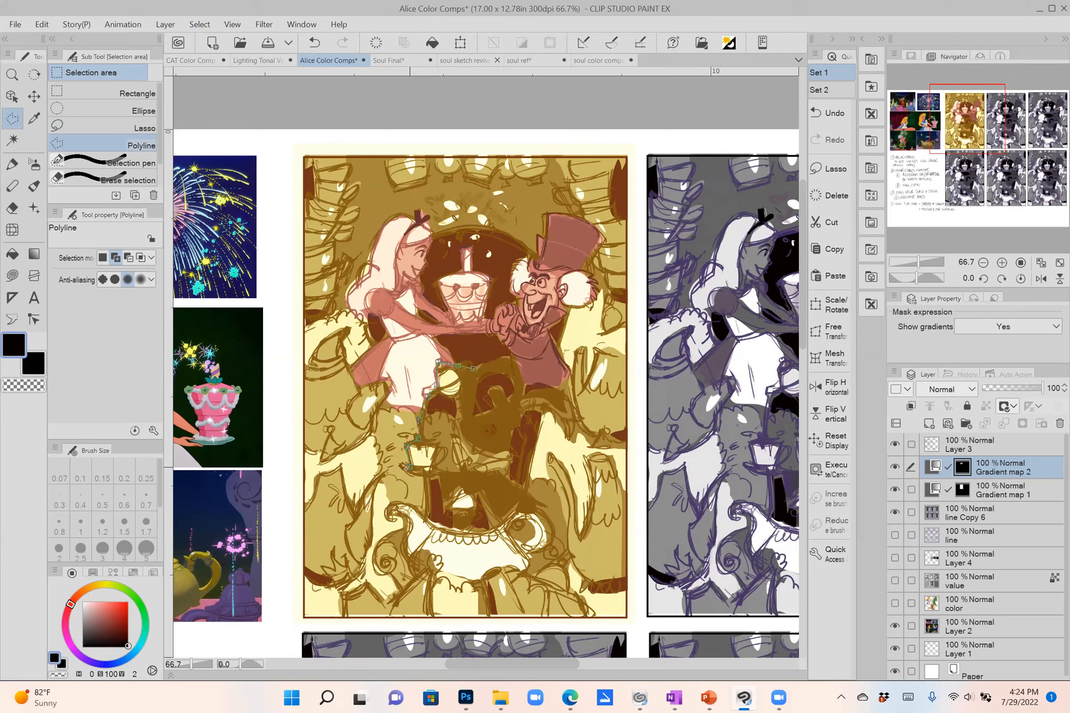
click(443, 478)
click(442, 469)
click(442, 392)
click(454, 397)
click(460, 421)
click(462, 441)
click(445, 440)
click(458, 469)
click(453, 476)
click(440, 491)
click(443, 515)
click(476, 495)
click(490, 528)
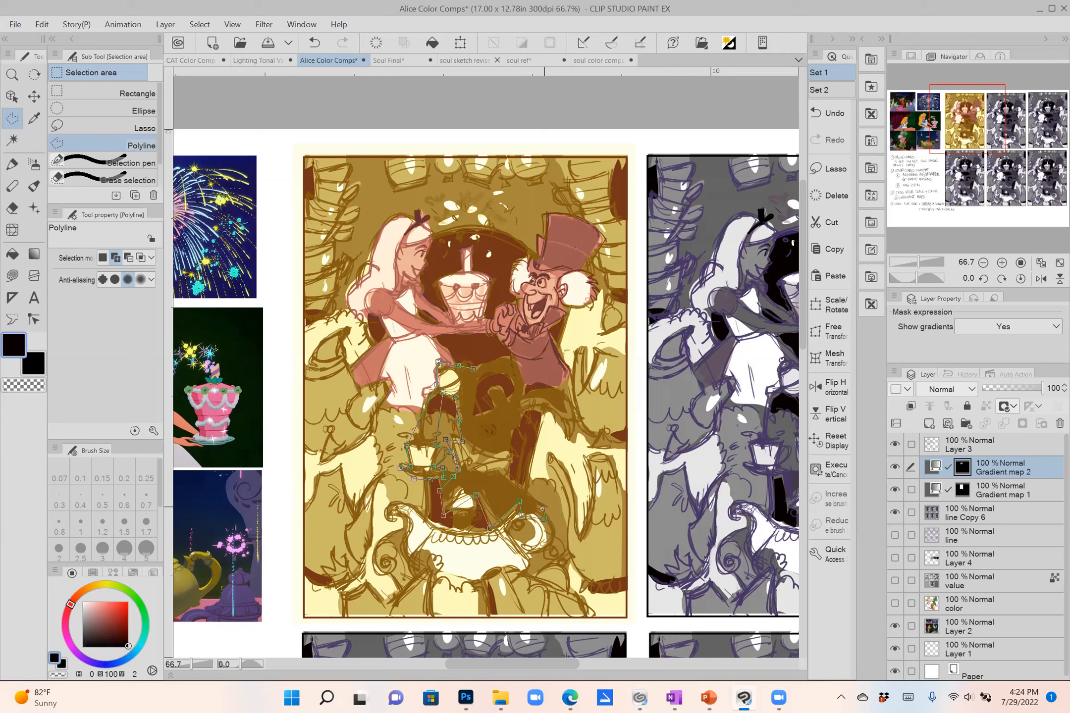
click(500, 474)
click(516, 463)
click(514, 447)
click(516, 429)
click(503, 391)
click(473, 415)
double_click(476, 370)
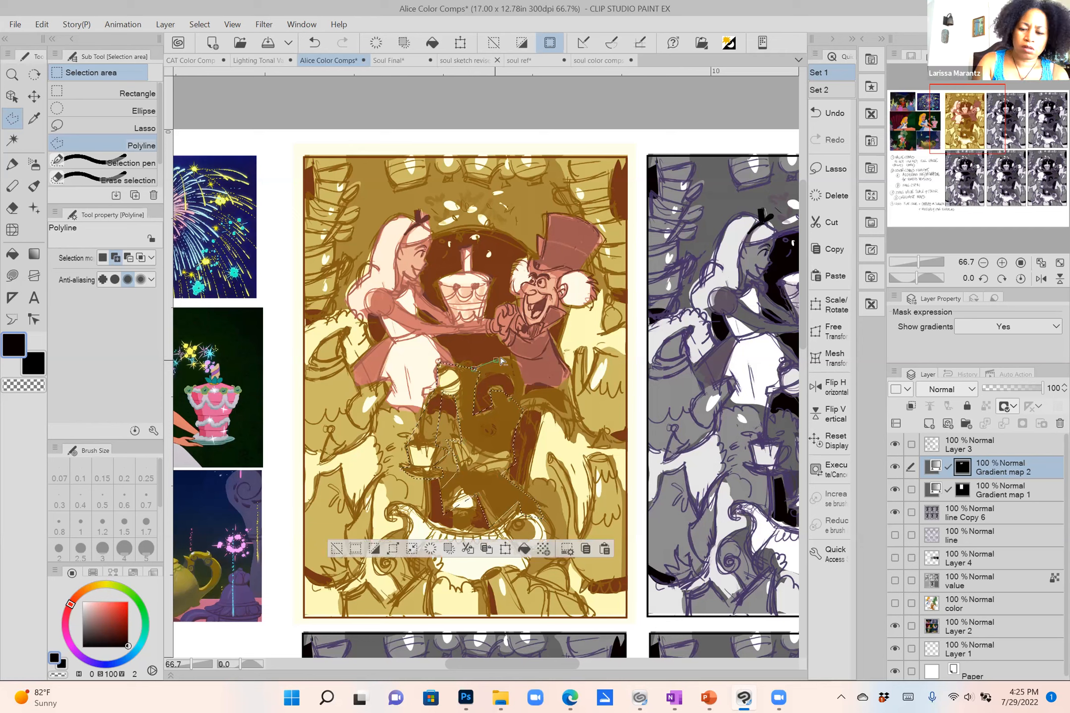
Add the figure's upper edge, its curved arm and the gap beneath the teacup to the Polyline selection.
click(513, 384)
click(474, 370)
click(519, 396)
click(527, 387)
click(573, 425)
click(566, 430)
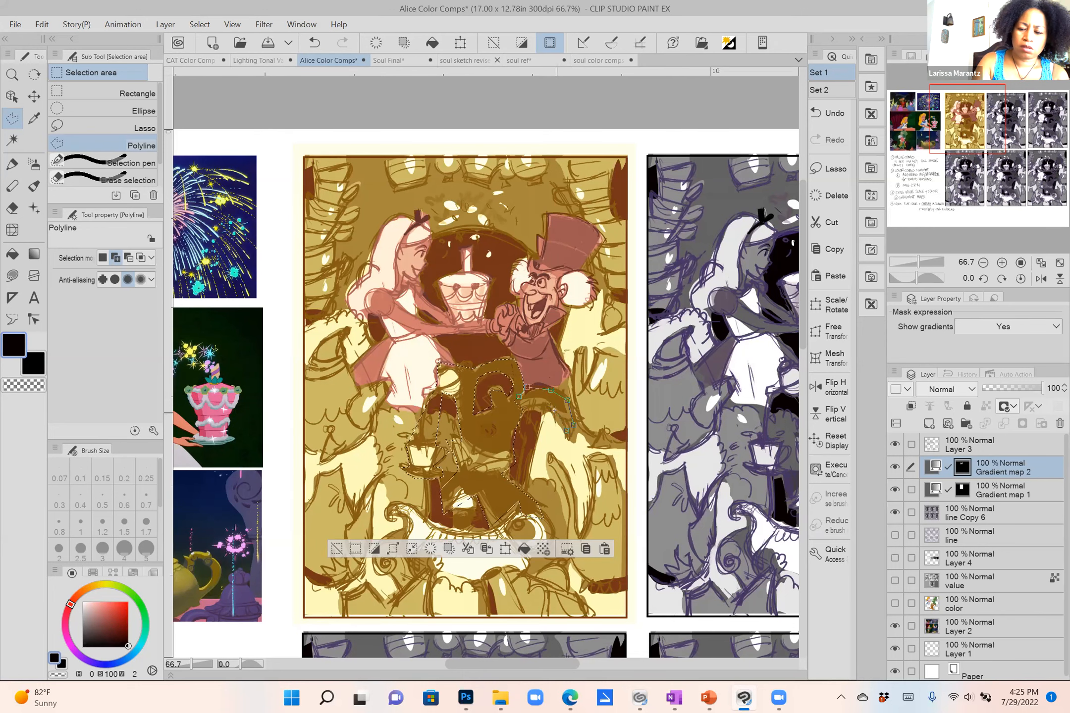
click(520, 417)
click(519, 397)
click(515, 391)
click(505, 412)
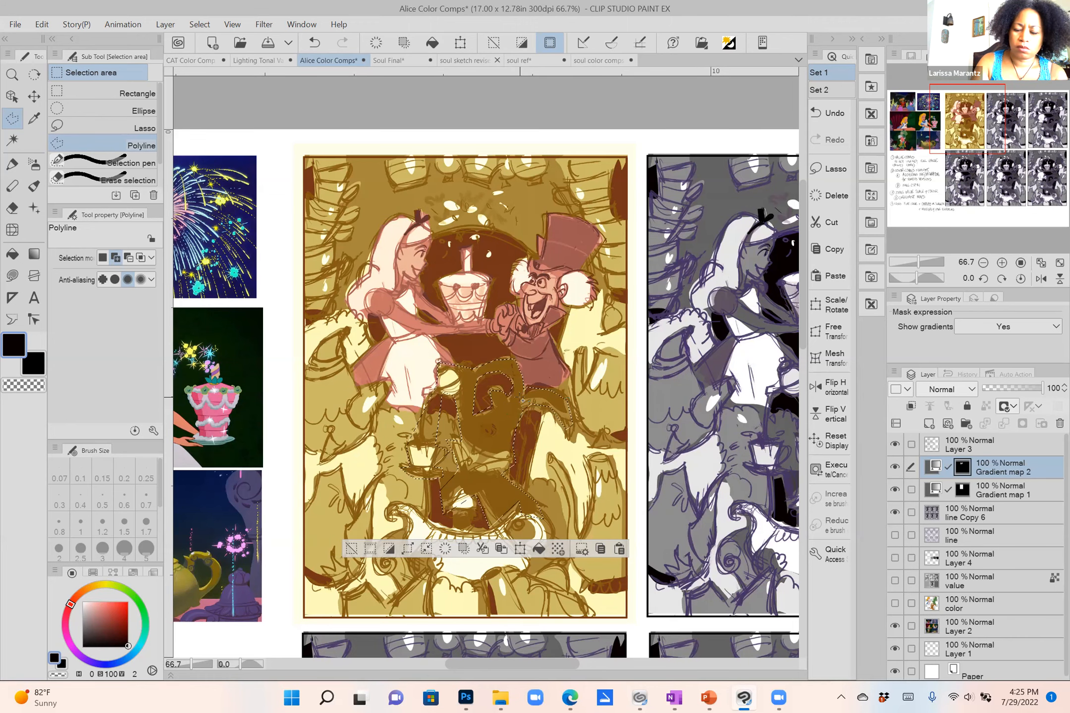
scroll(522, 400, up, 3)
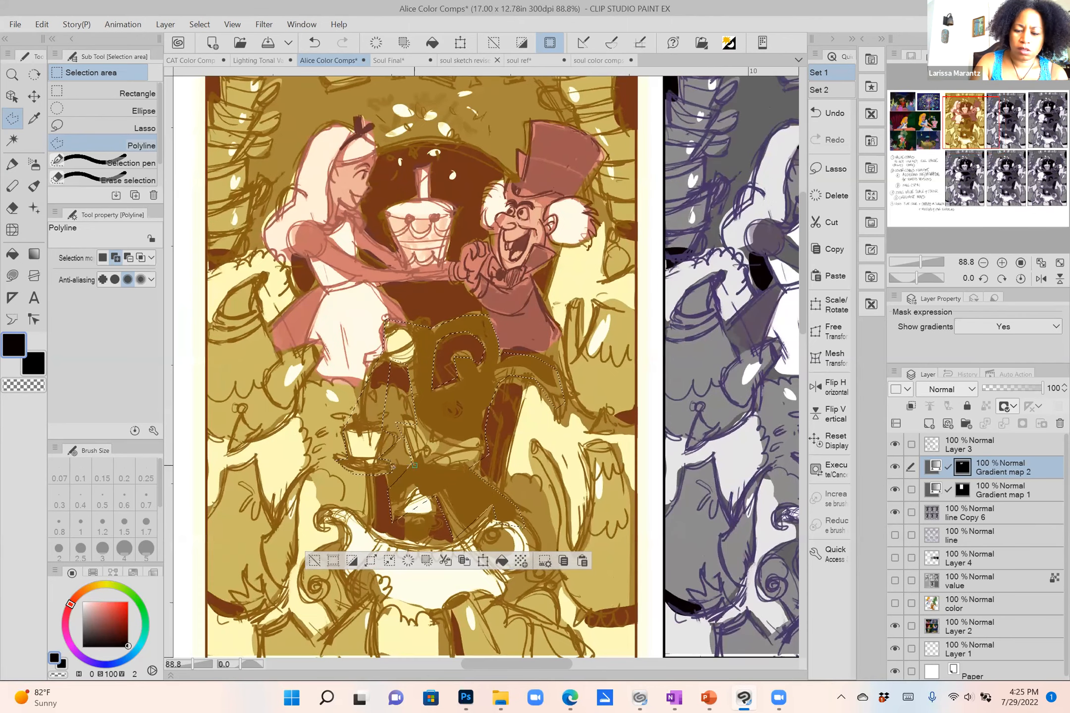
click(390, 492)
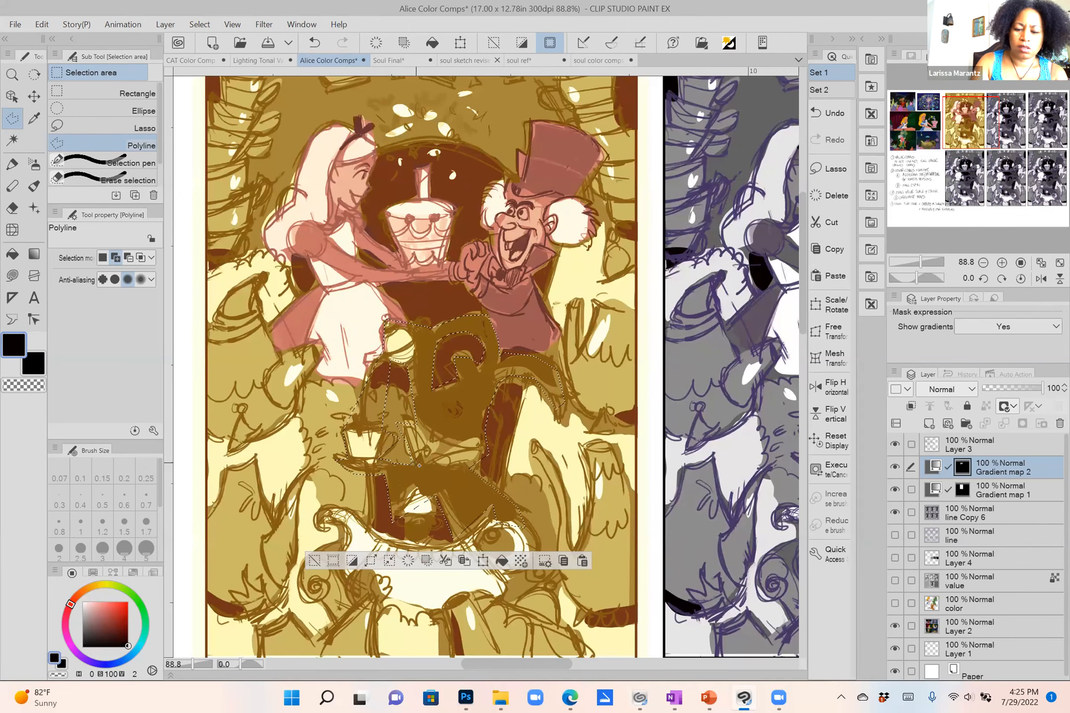
Switch the Polyline selection to subtract mode and remove the background wedge above the teacup.
click(129, 258)
click(391, 364)
click(371, 361)
click(348, 423)
click(391, 363)
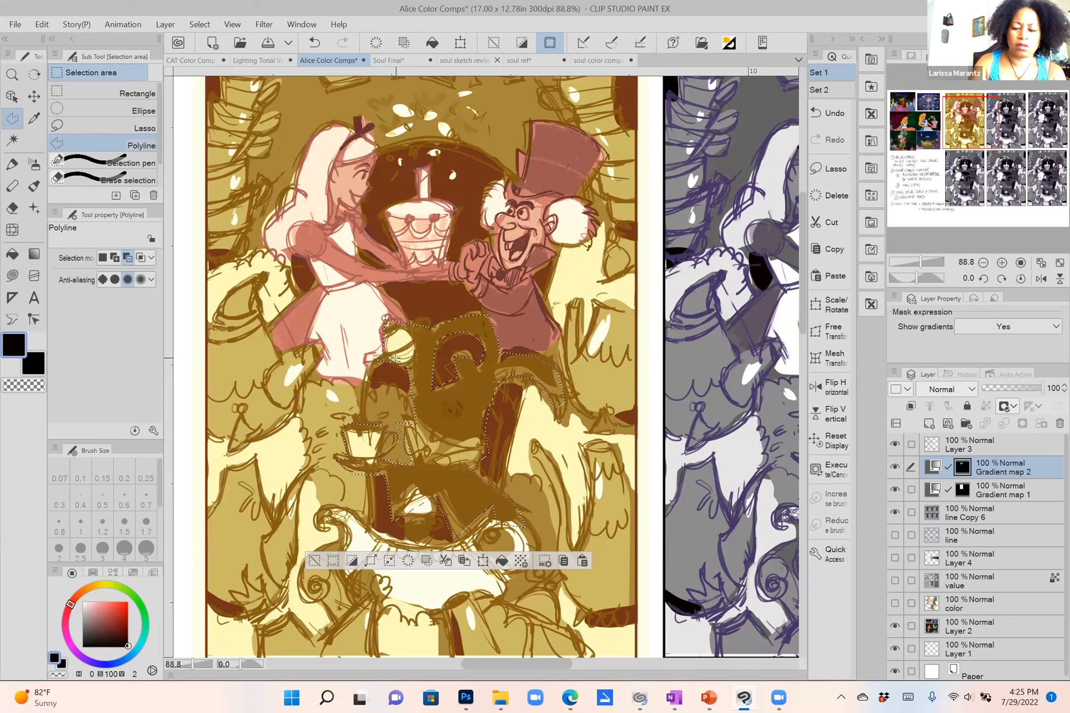
Add a gradient map correction layer to the selected foreground figure with the Somber Shade (red) gradient.
scroll(396, 358, down, 2)
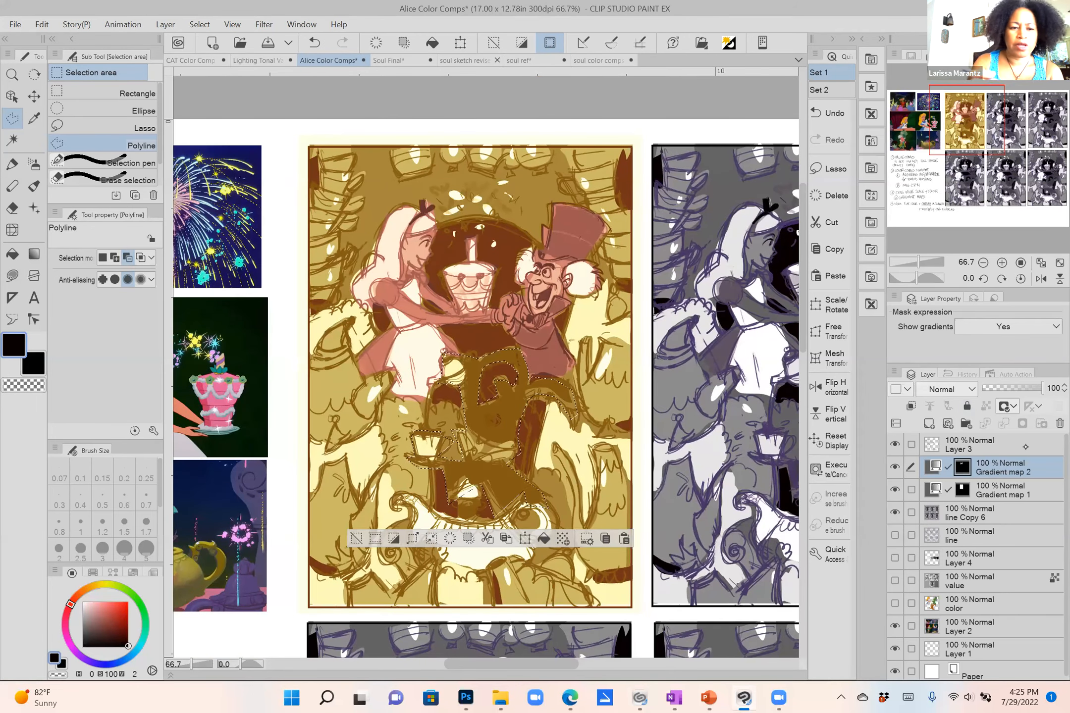
click(165, 24)
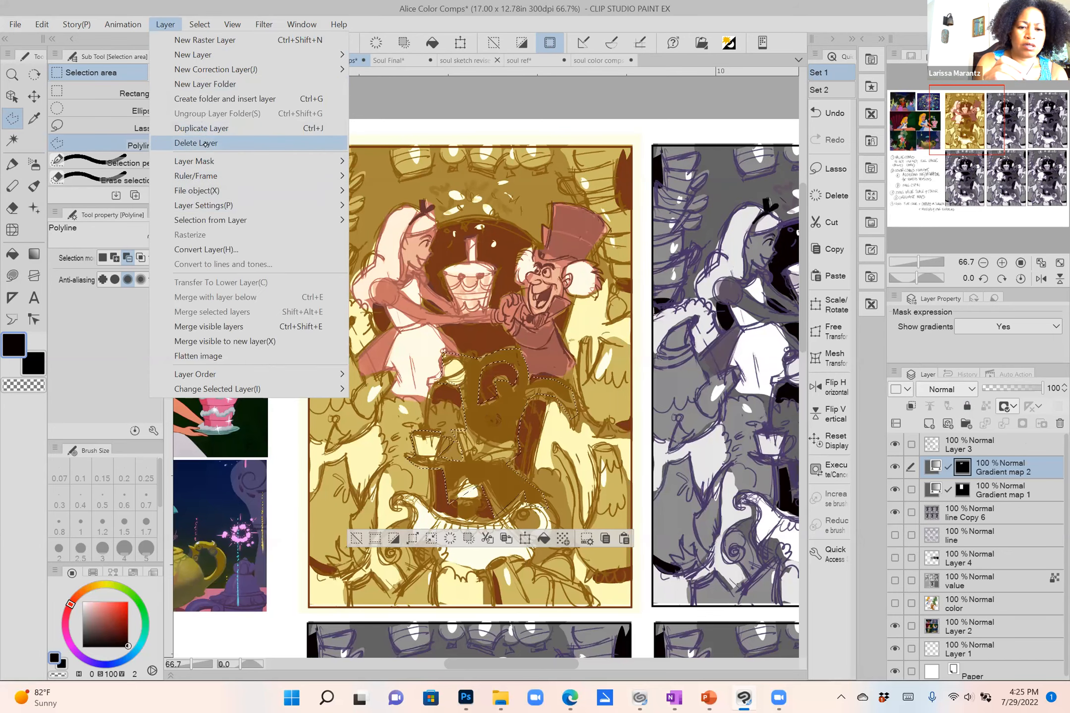
mouse_move(280, 69)
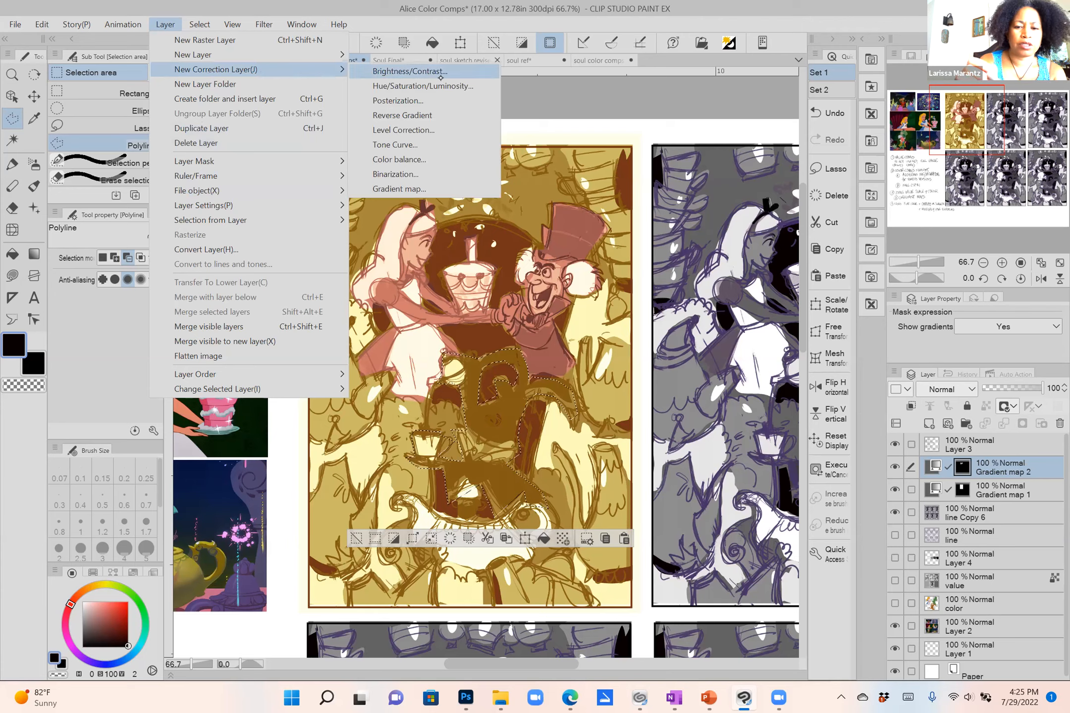
click(422, 190)
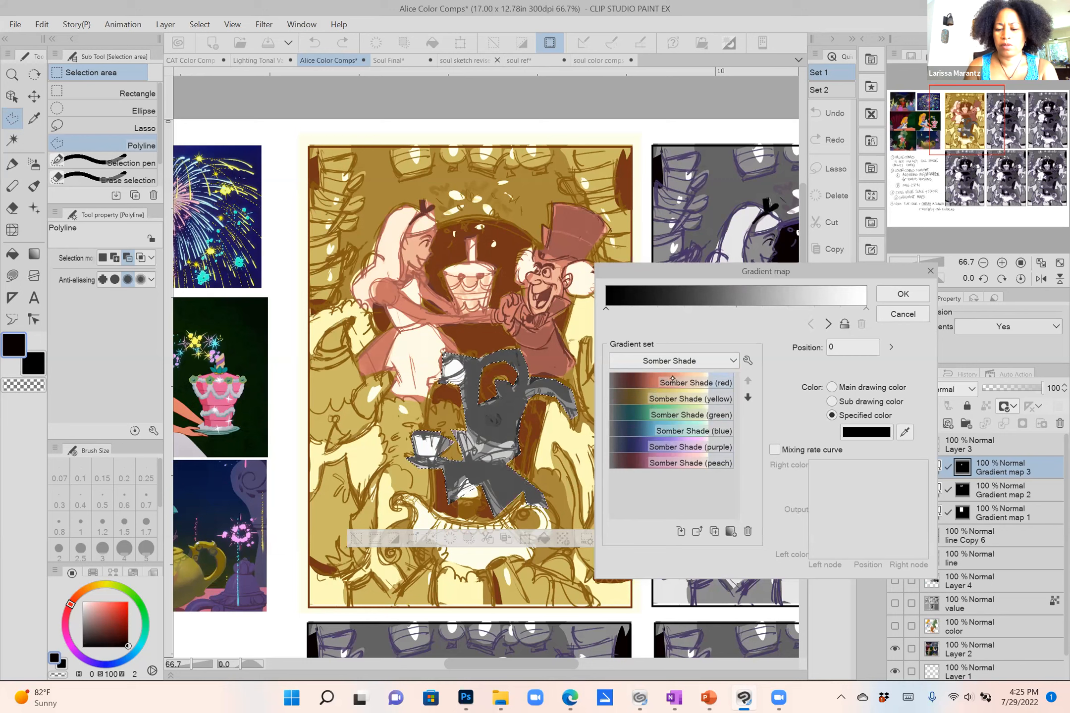
click(684, 382)
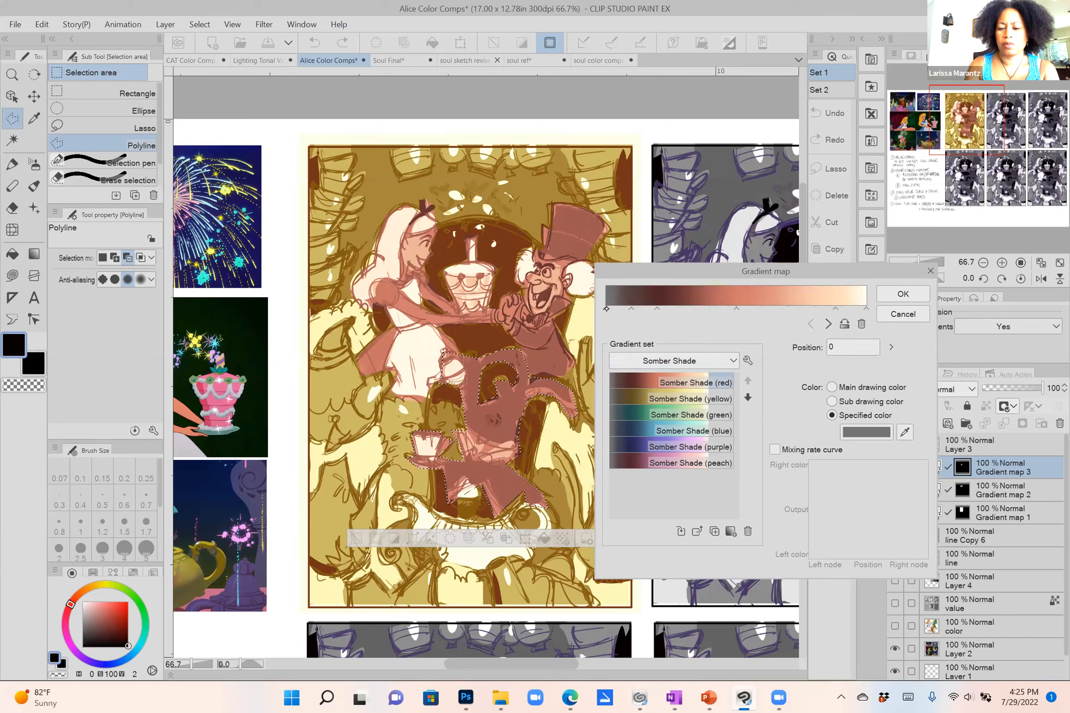
Delete the gray node at position 0 and set the node at position 10 to orange-brown 763305.
click(862, 324)
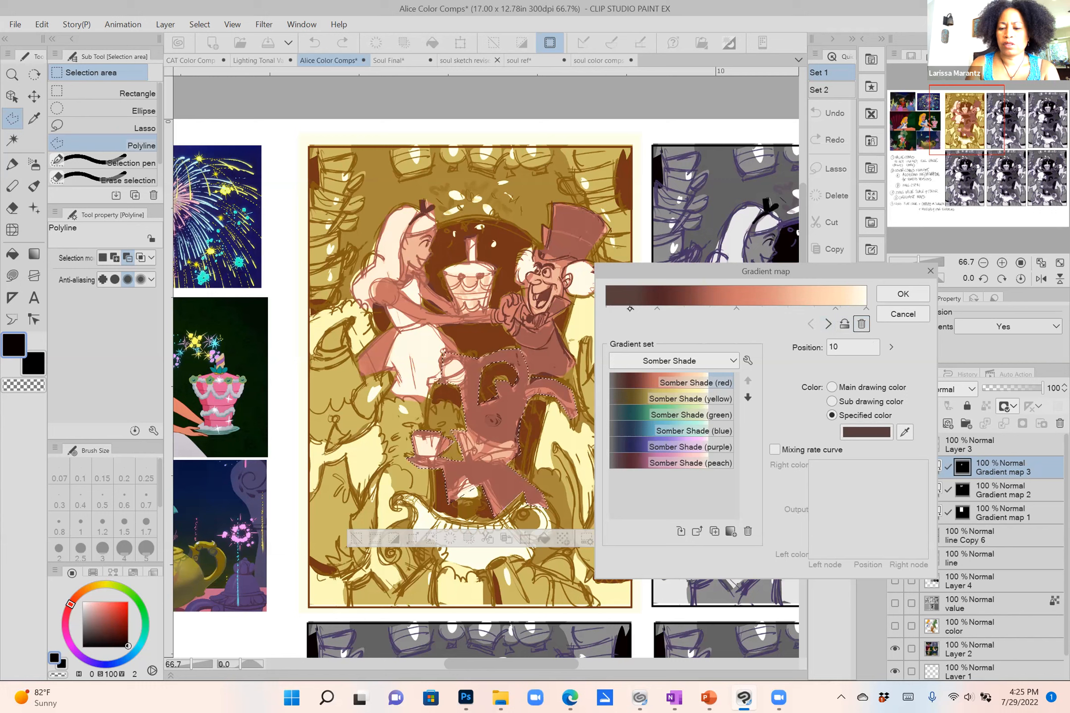
click(866, 432)
click(694, 346)
drag(725, 425, 724, 417)
click(699, 353)
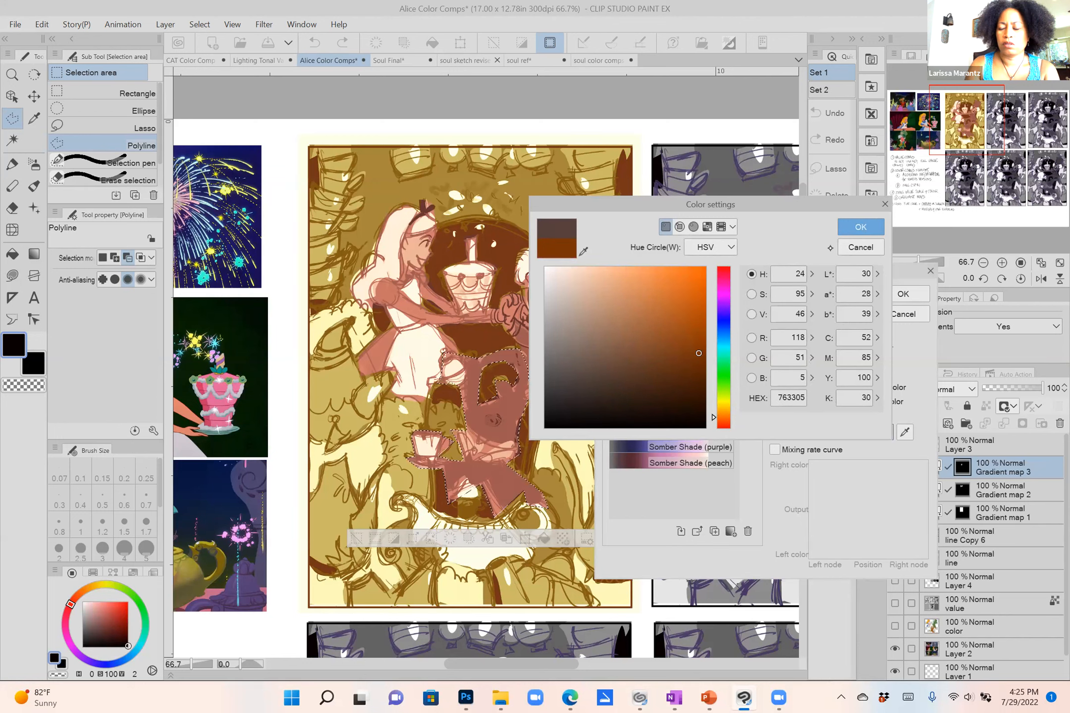
click(861, 227)
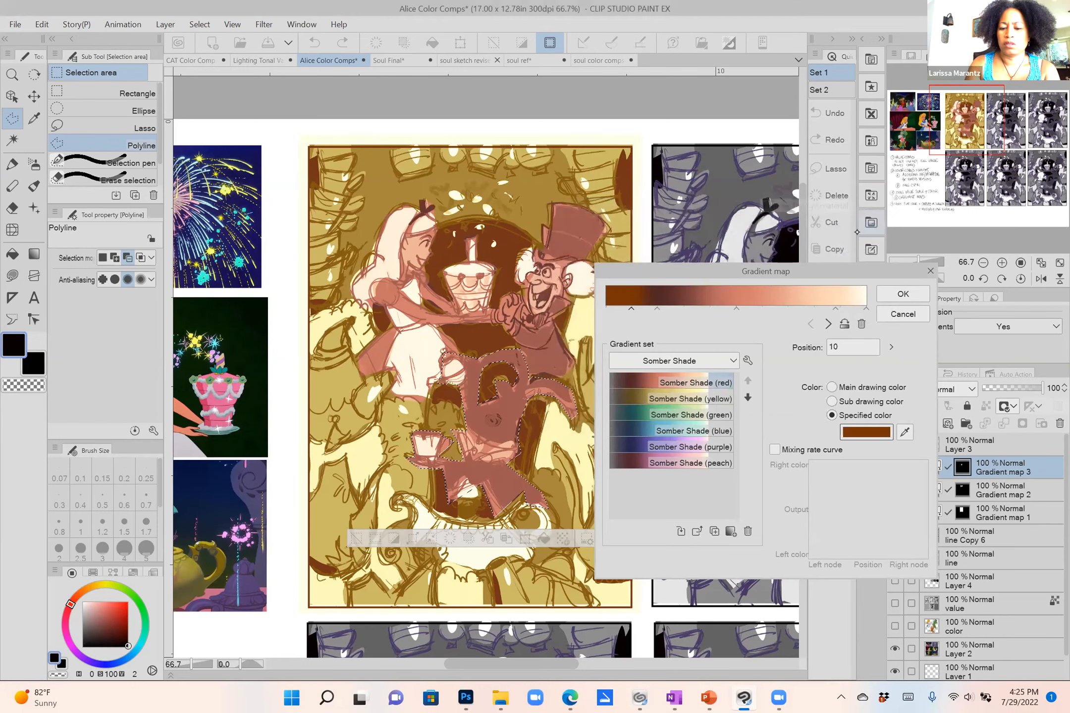
Delete the gradient node at position 20 and change the node at position 10 to a darker brown.
click(657, 309)
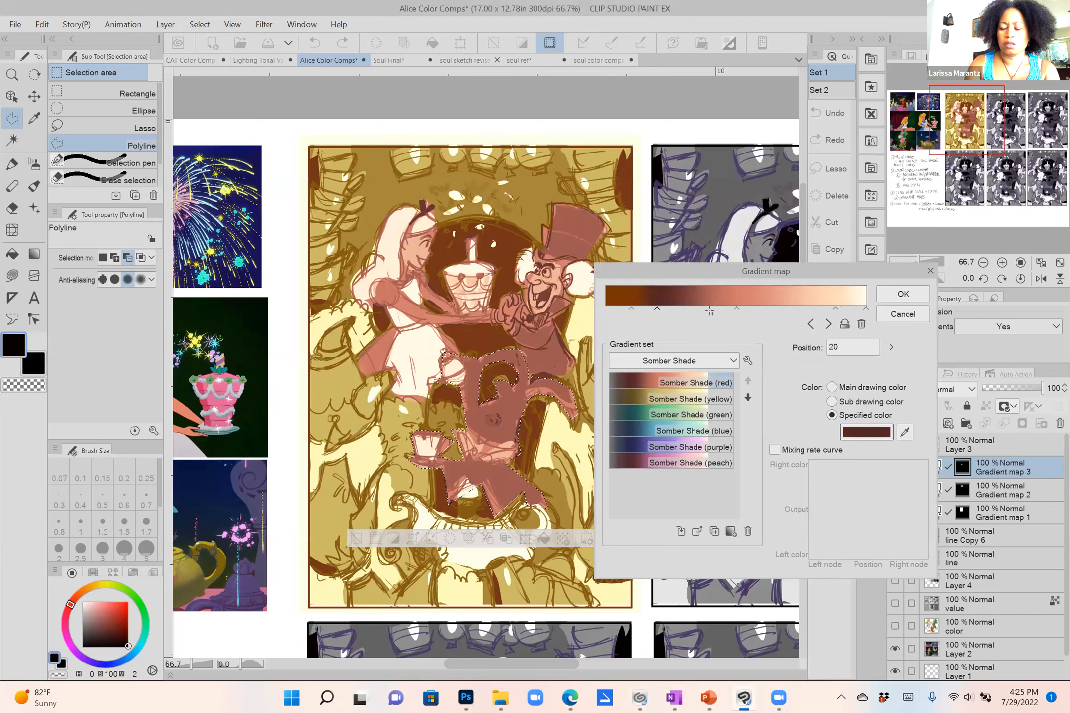
click(862, 324)
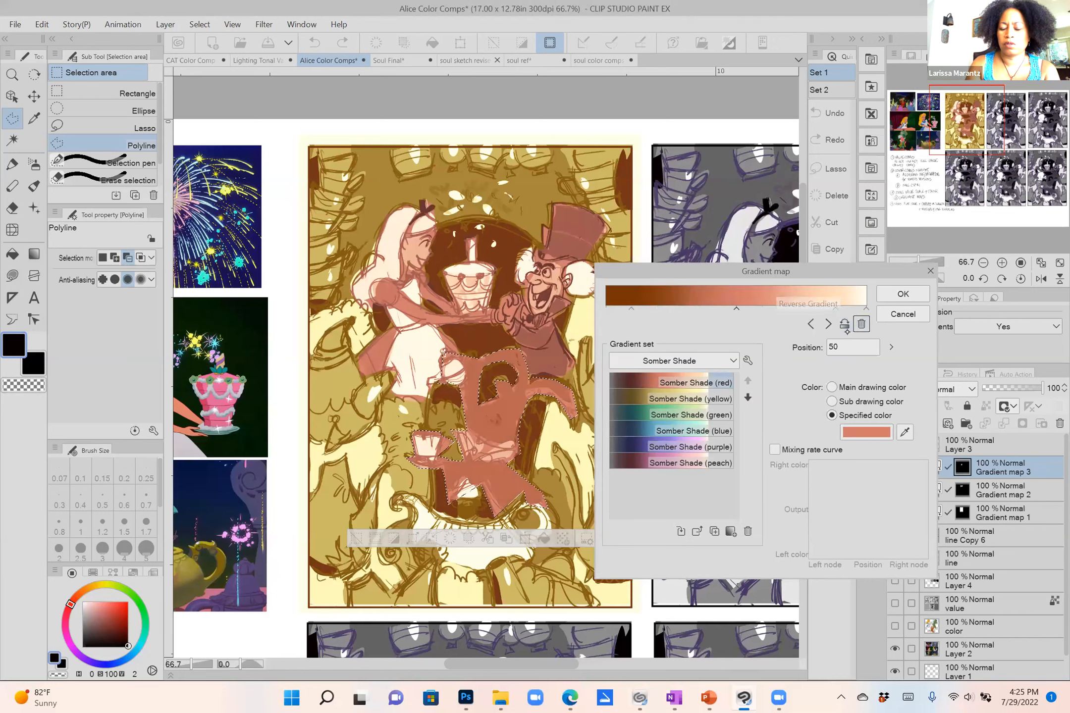
click(869, 432)
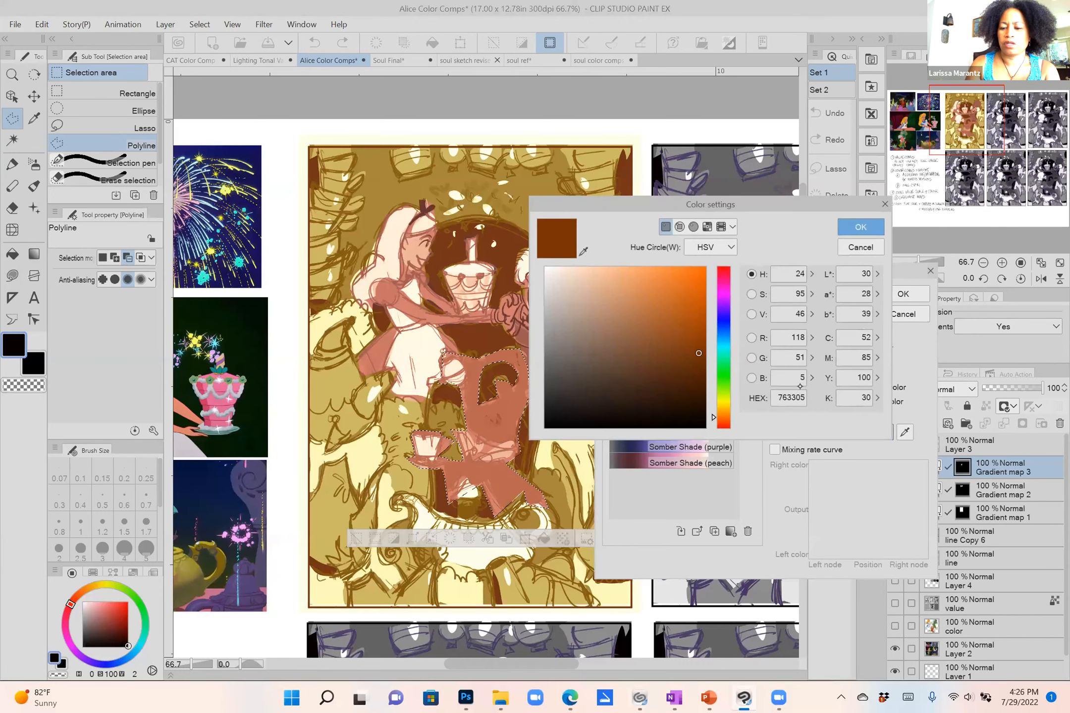
click(690, 380)
click(854, 229)
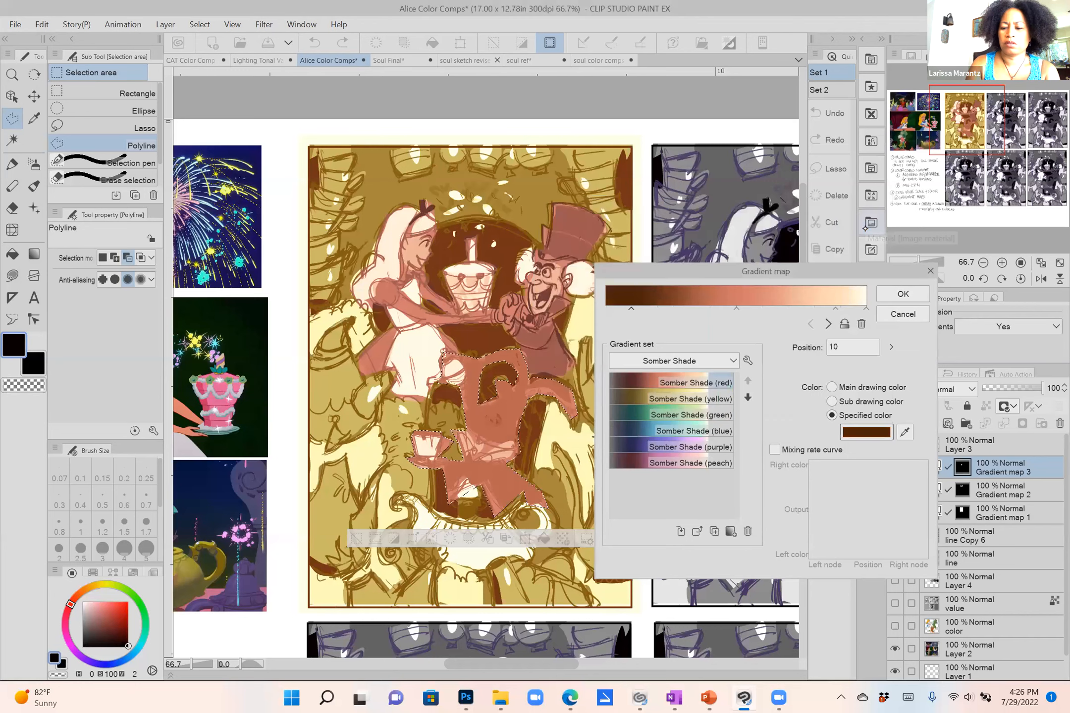
Shift the dark brown and salmon nodes toward the light end of the gradient.
drag(631, 310, 658, 310)
drag(737, 311, 780, 311)
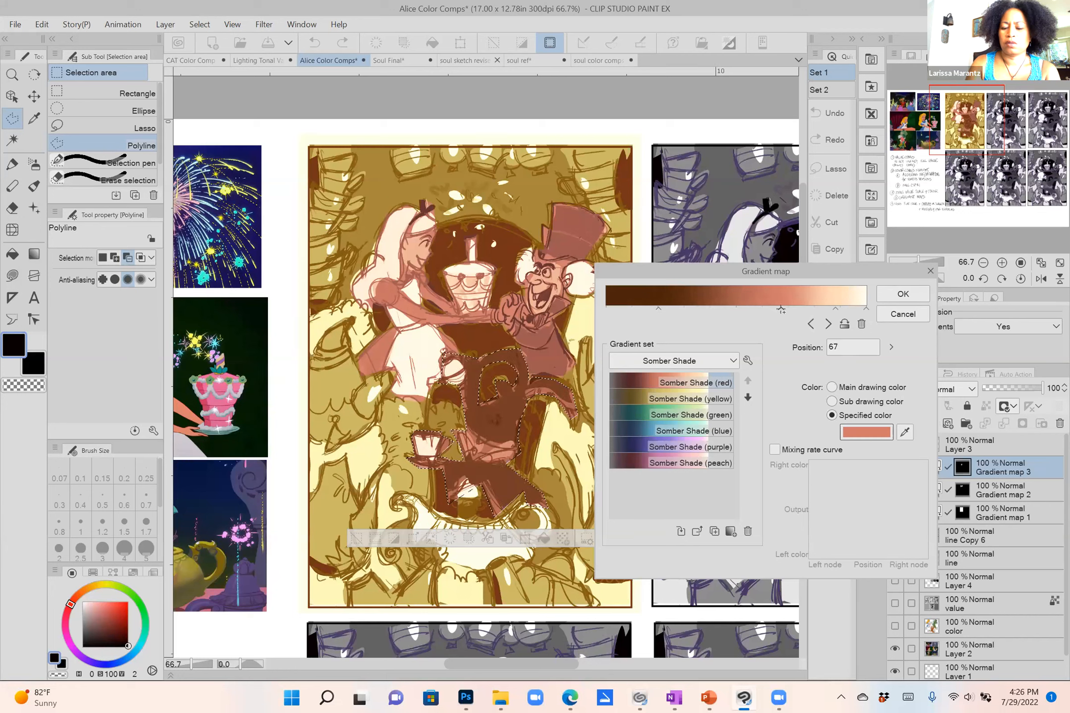
drag(659, 310, 665, 311)
drag(783, 310, 776, 310)
Change the light peach gradient node of Gradient map 3 to yellow F2DA70.
click(835, 308)
click(866, 432)
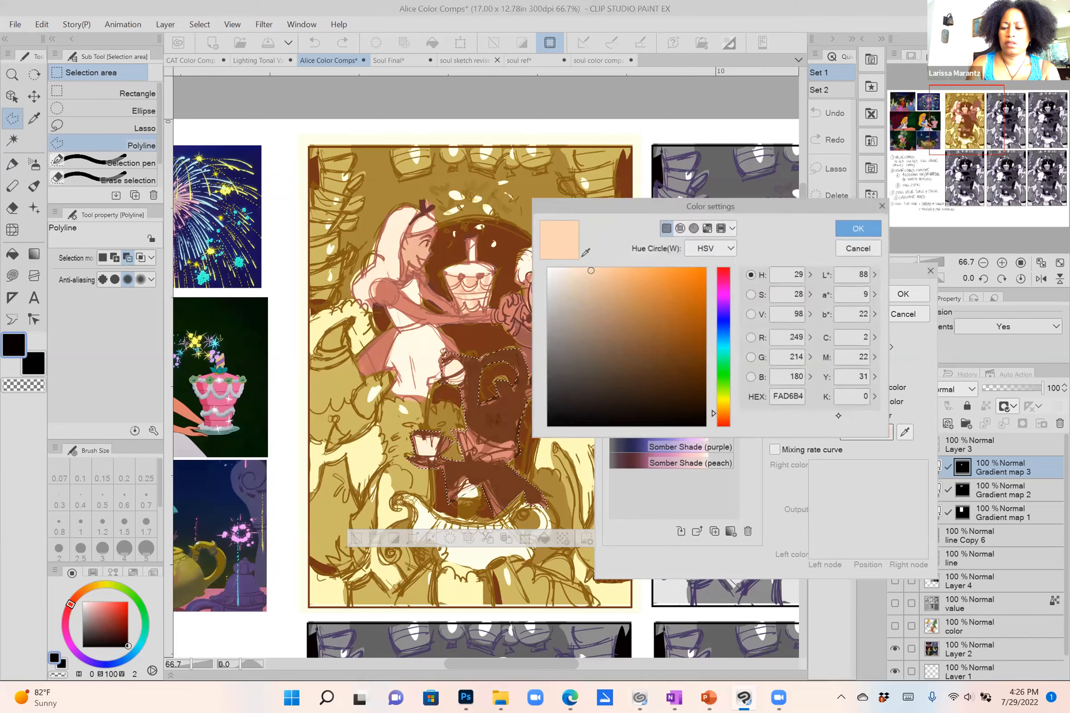
click(631, 274)
click(724, 407)
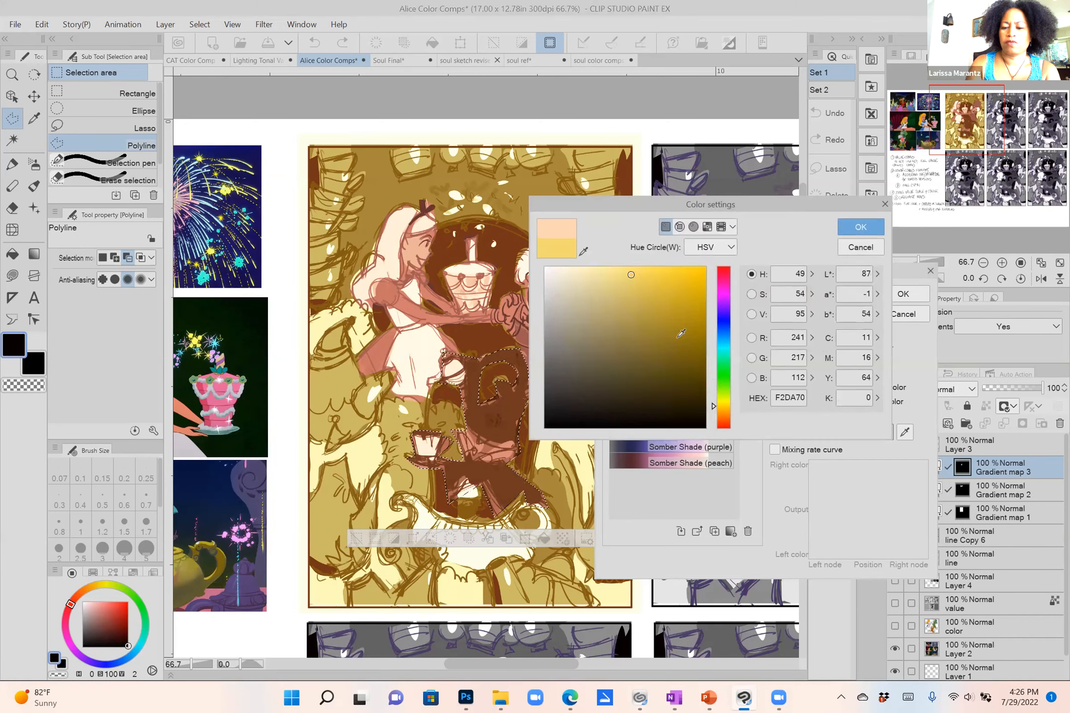
click(862, 227)
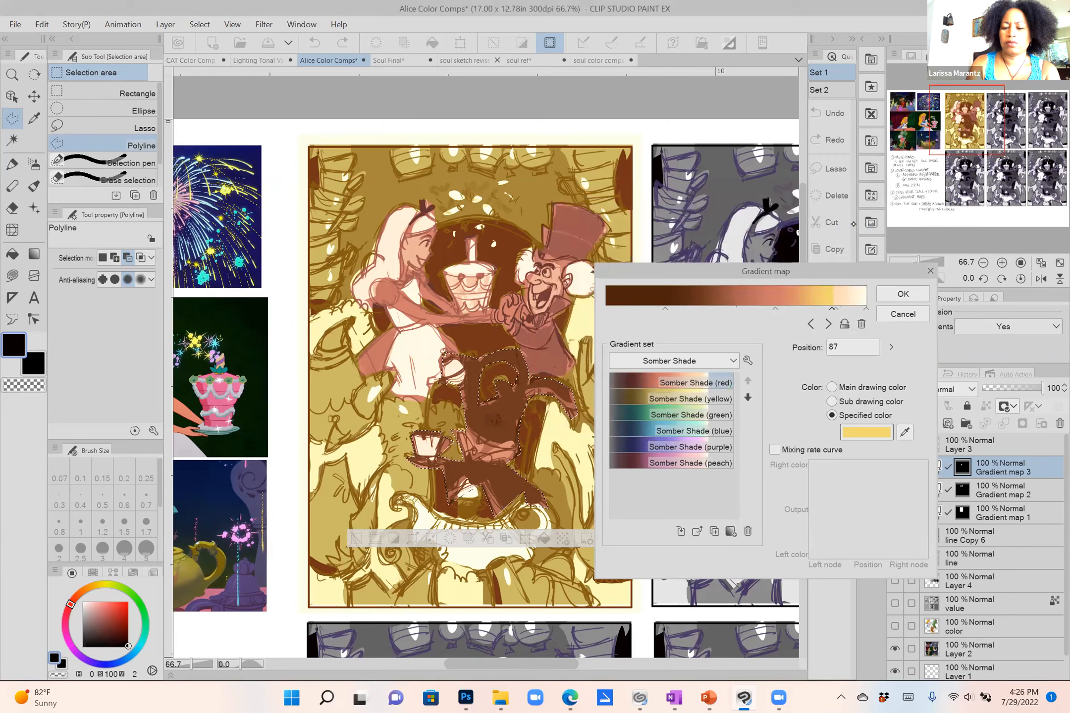
Move the salmon gradient node to position 65 and apply the gradient map to the foreground figure.
click(777, 309)
mouse_move(777, 309)
mouse_down()
mouse_move(762, 309)
mouse_move(775, 310)
mouse_up()
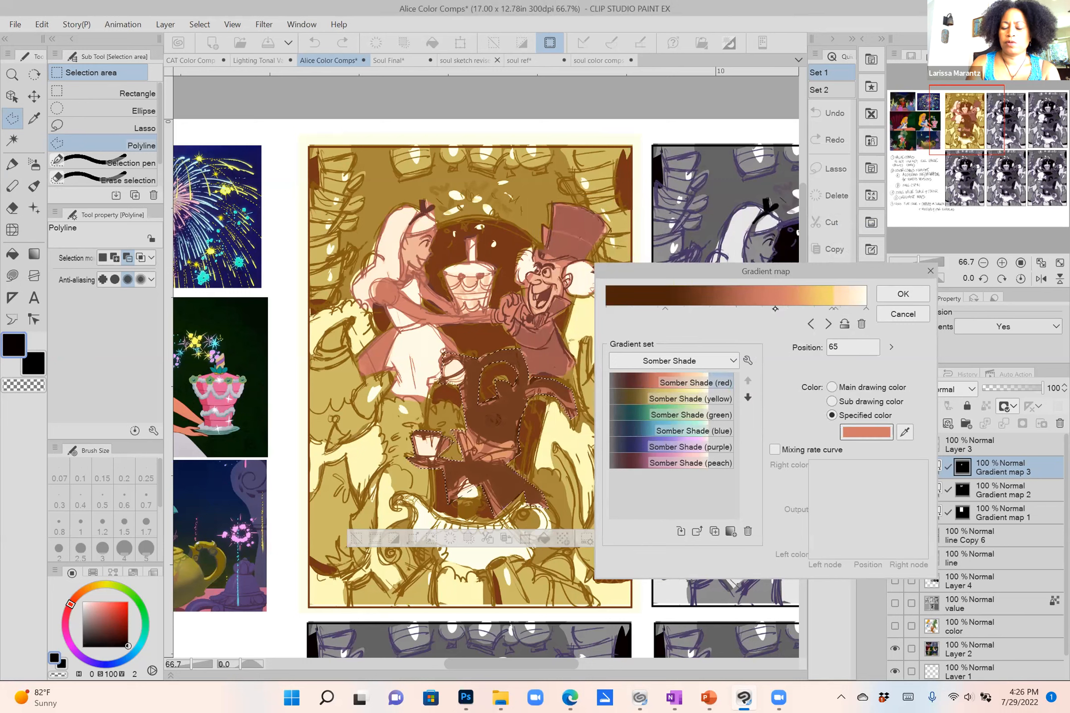
click(899, 293)
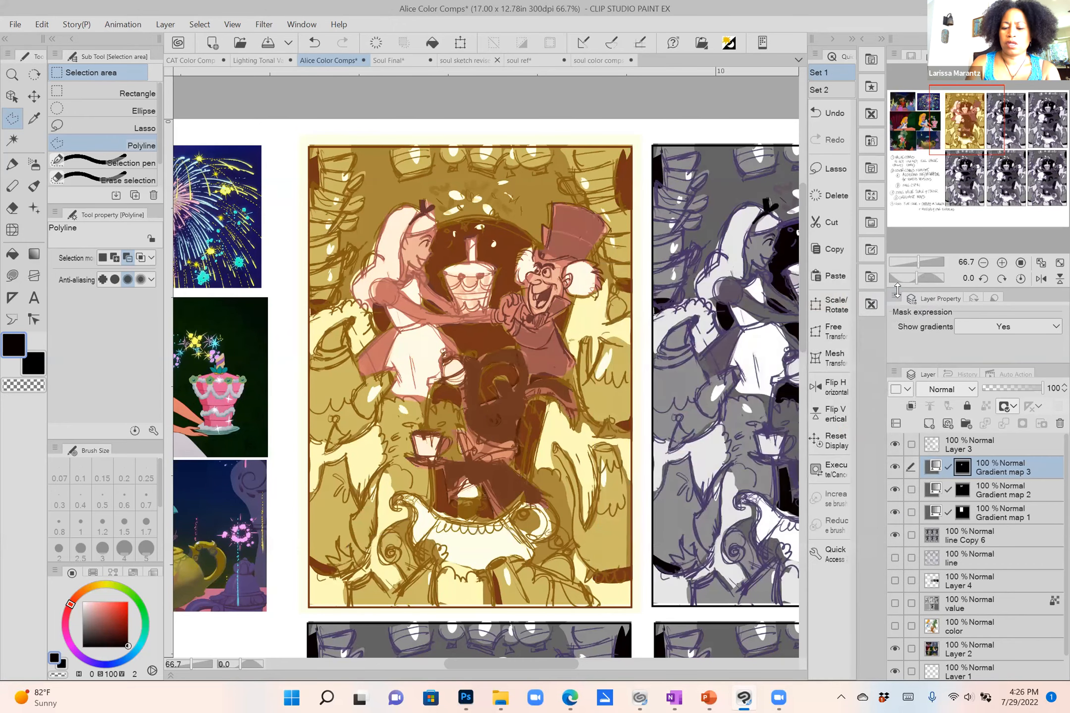
Compare the golden comp with and without the Gradient map 3 layer.
scroll(485, 366, down, 5)
scroll(486, 367, up, 5)
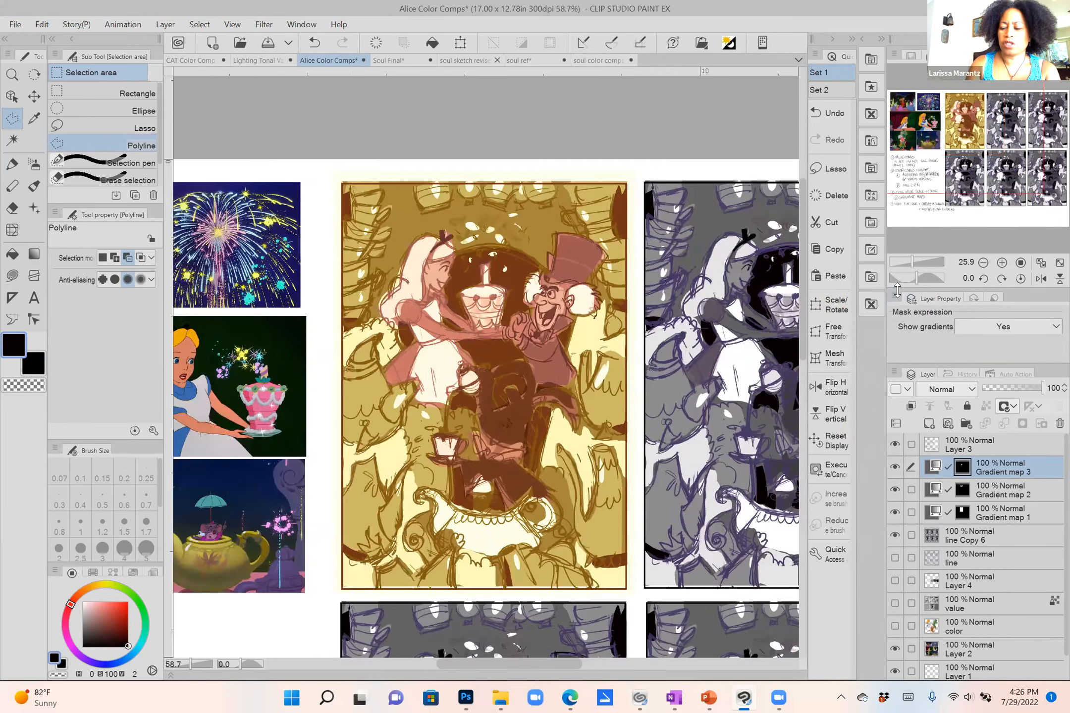
click(895, 468)
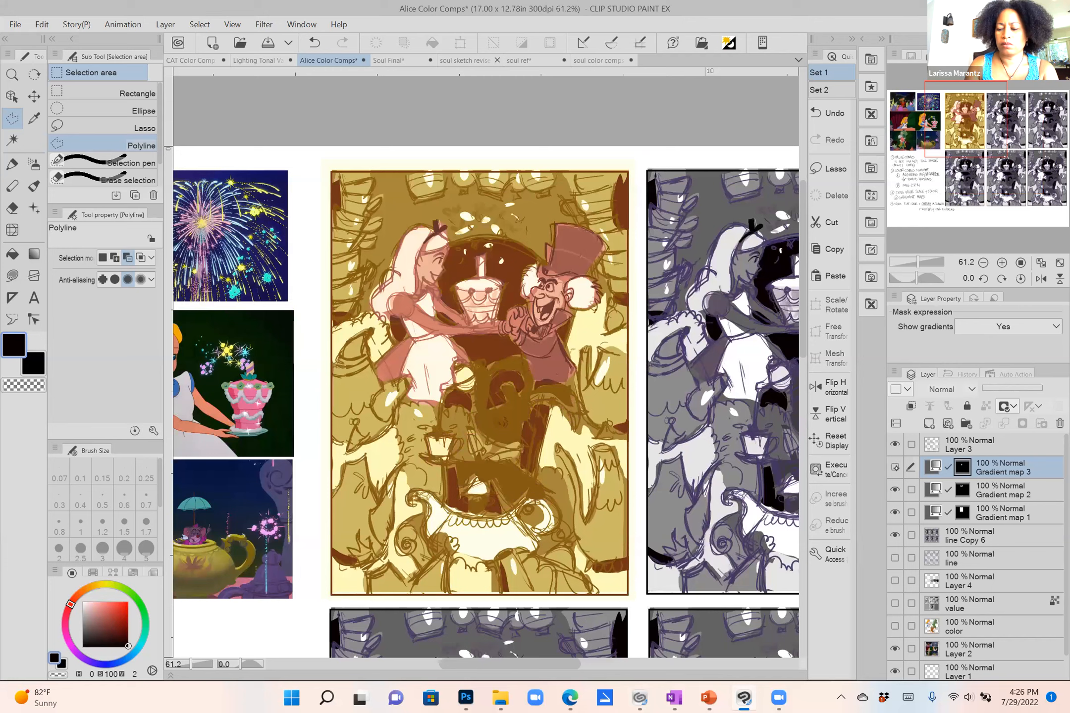
click(895, 467)
click(895, 467)
click(895, 468)
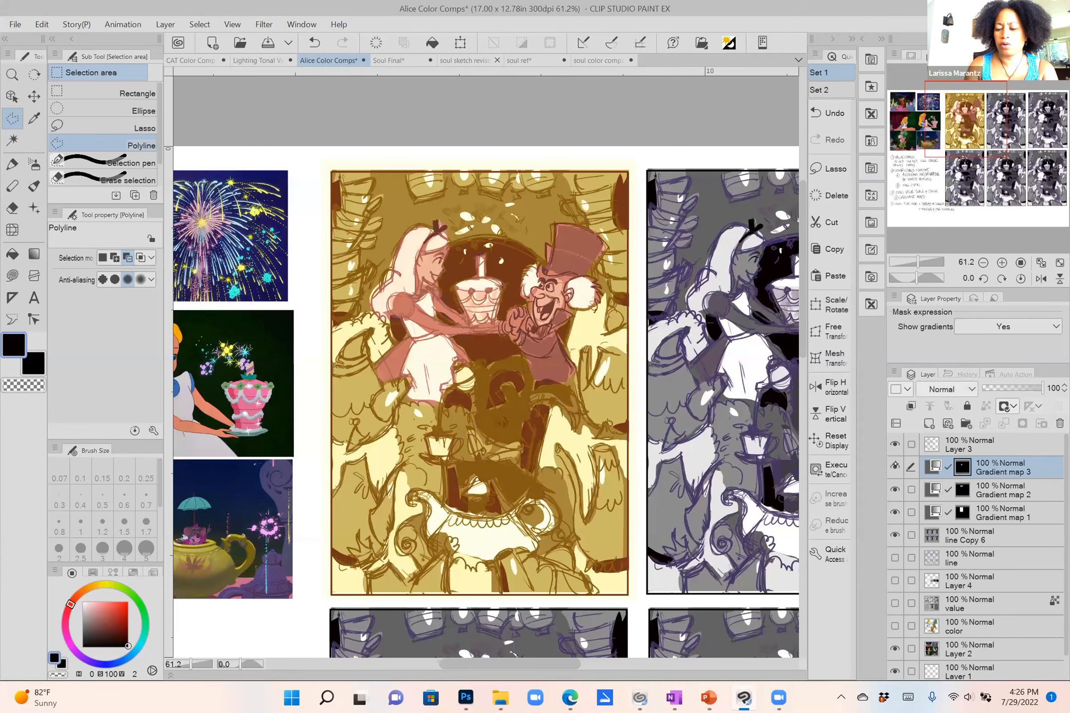
Hide the three gradient map layers and the line Copy 6 layer, and show the line layer.
scroll(485, 367, down, 5)
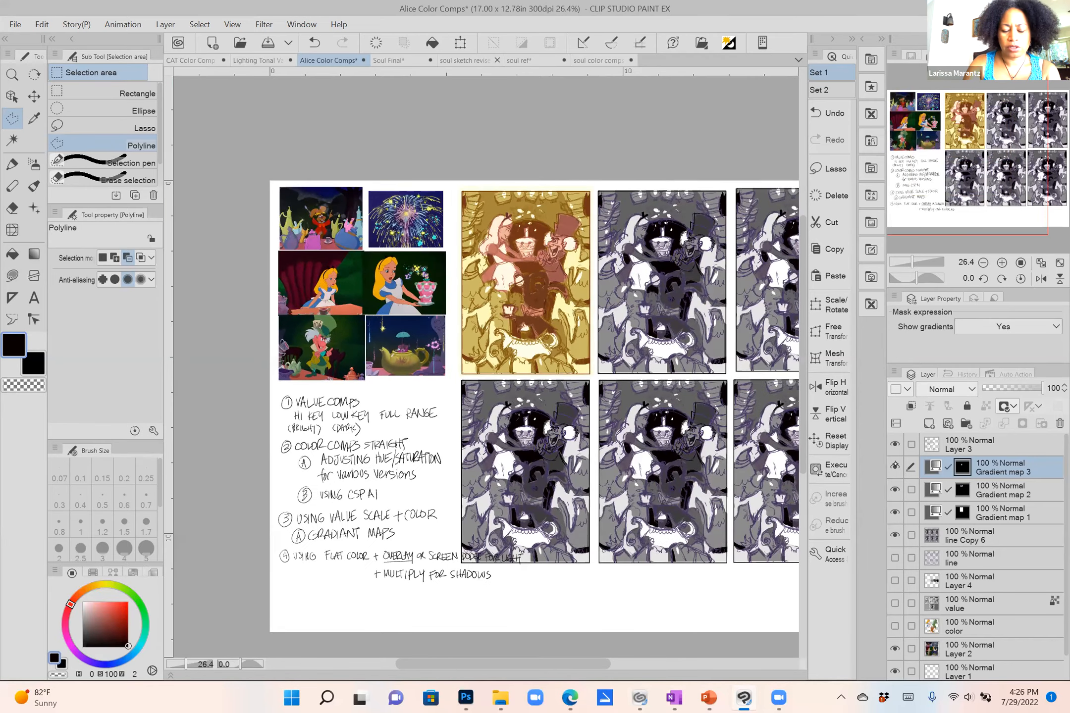
scroll(505, 451, up, 1)
drag(558, 376, 414, 357)
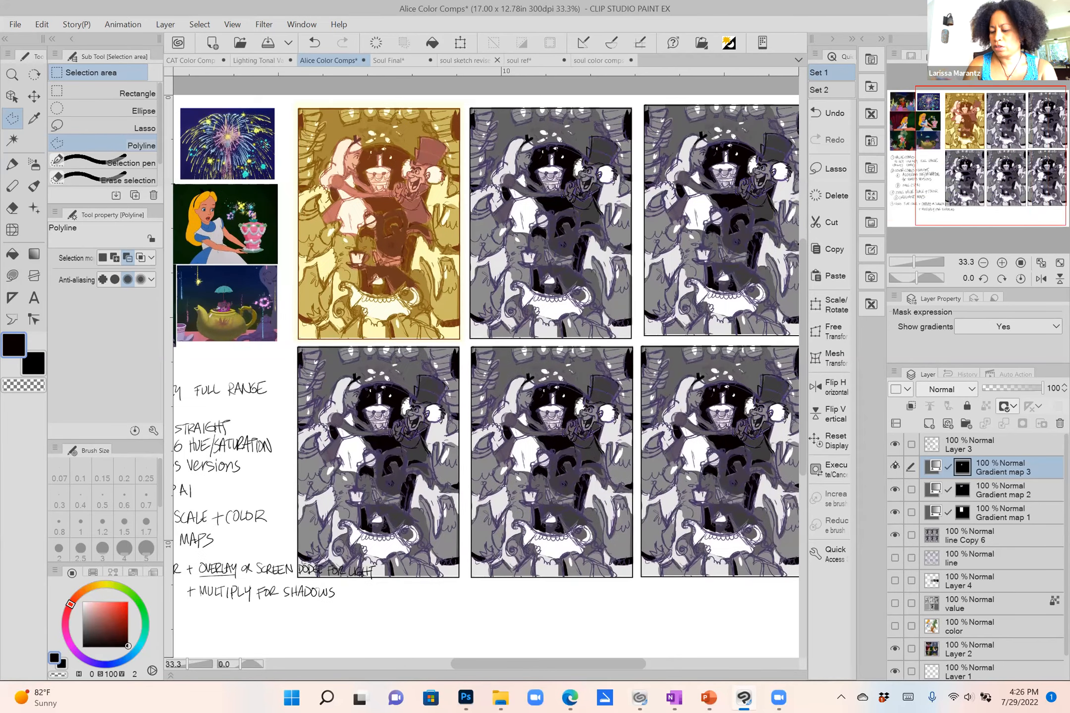
drag(894, 467, 895, 535)
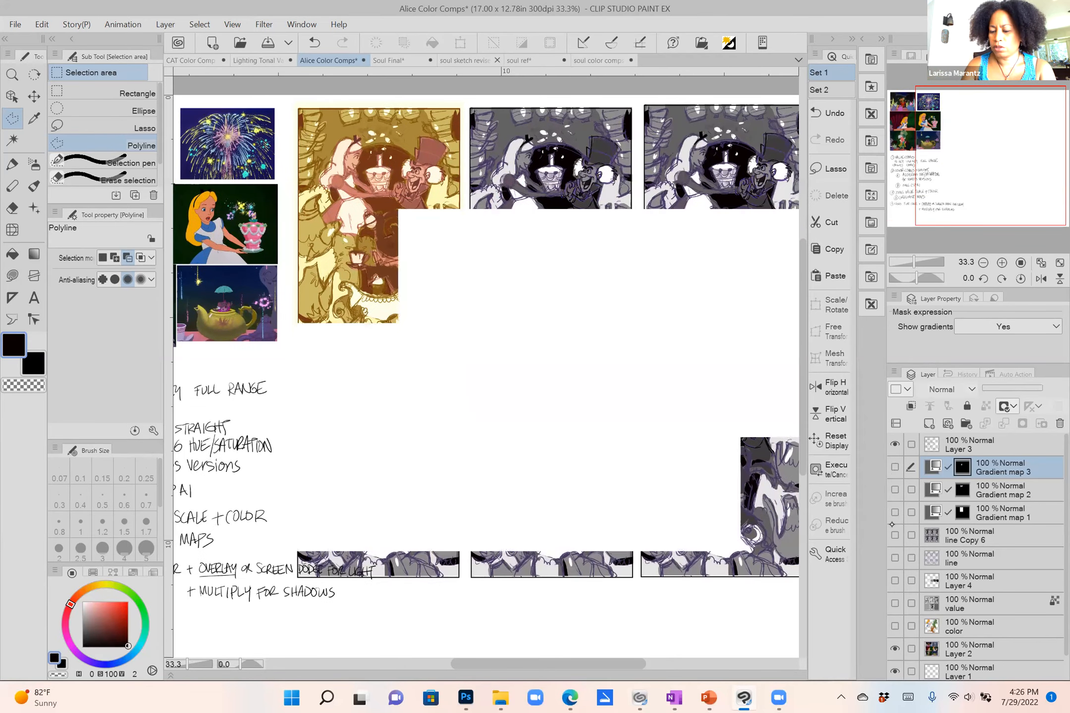
click(895, 556)
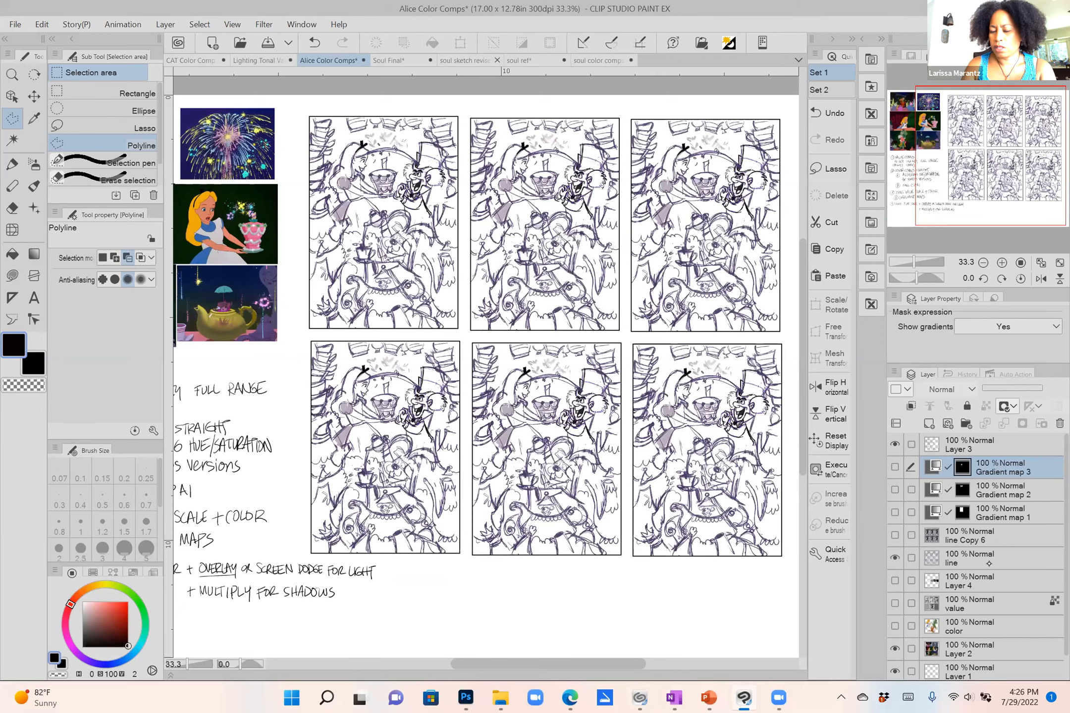
Colorize the line layer's six comps automatically with the Colorize all technology preview.
key(ctrl+0)
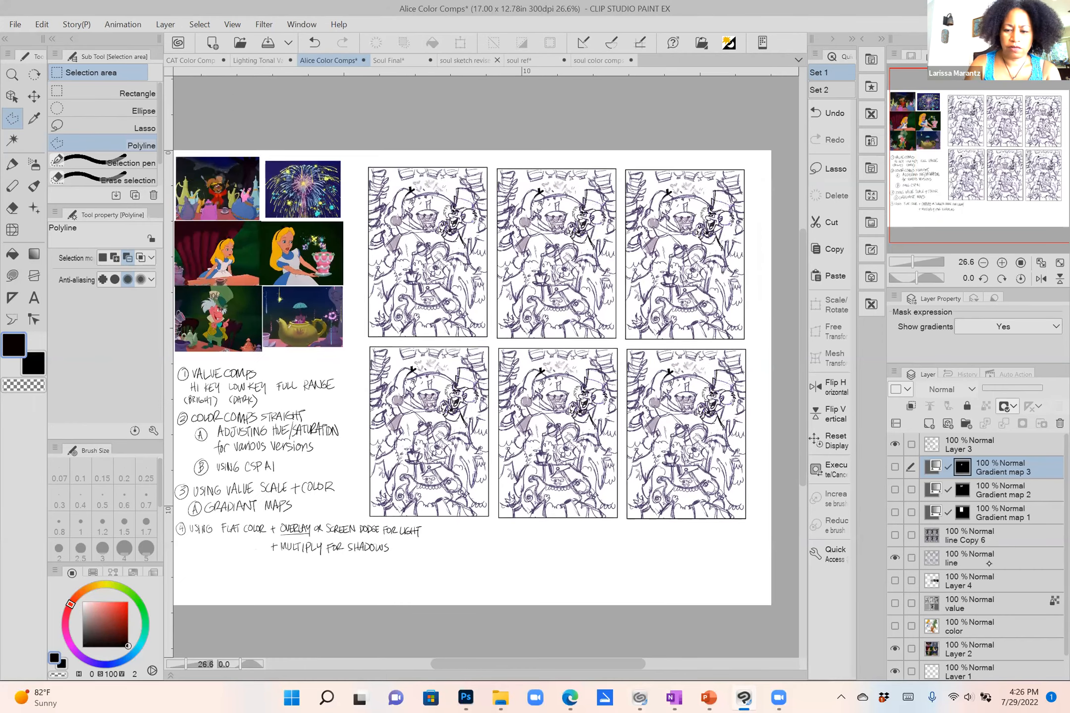
scroll(599, 404, up, 1)
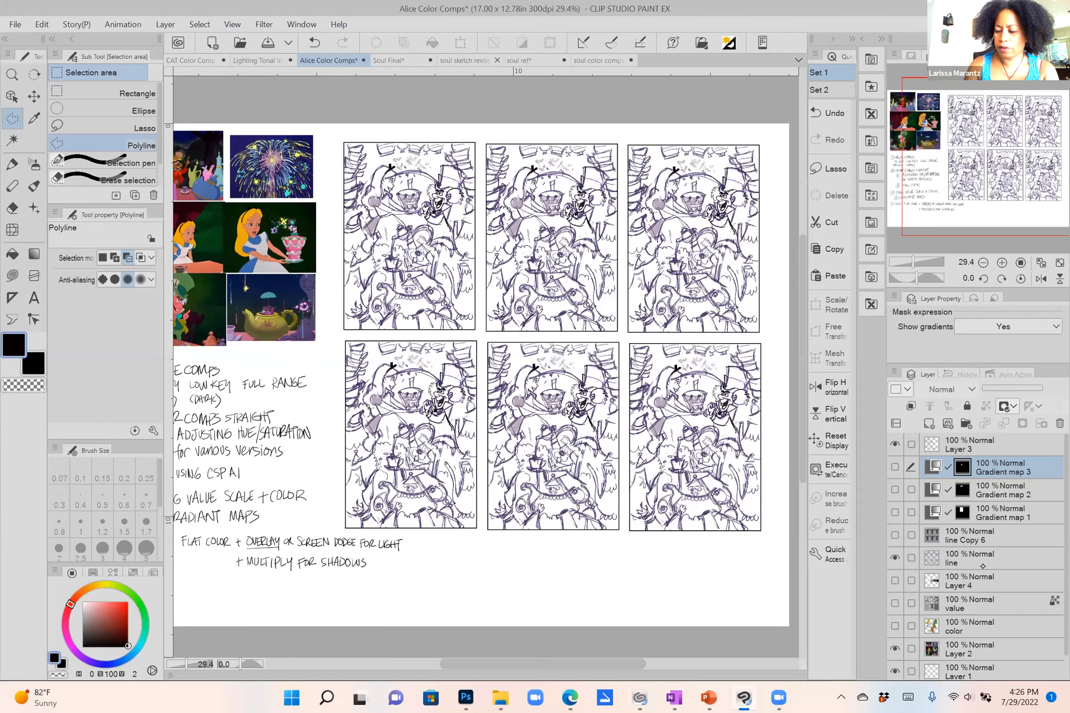
click(980, 564)
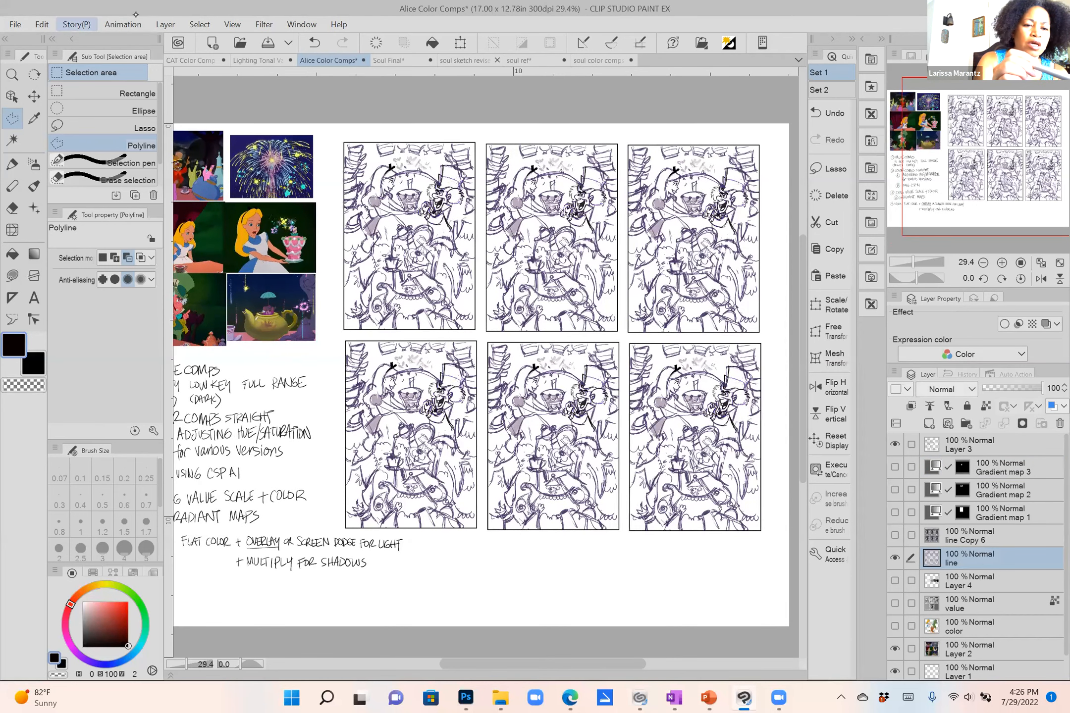
click(41, 23)
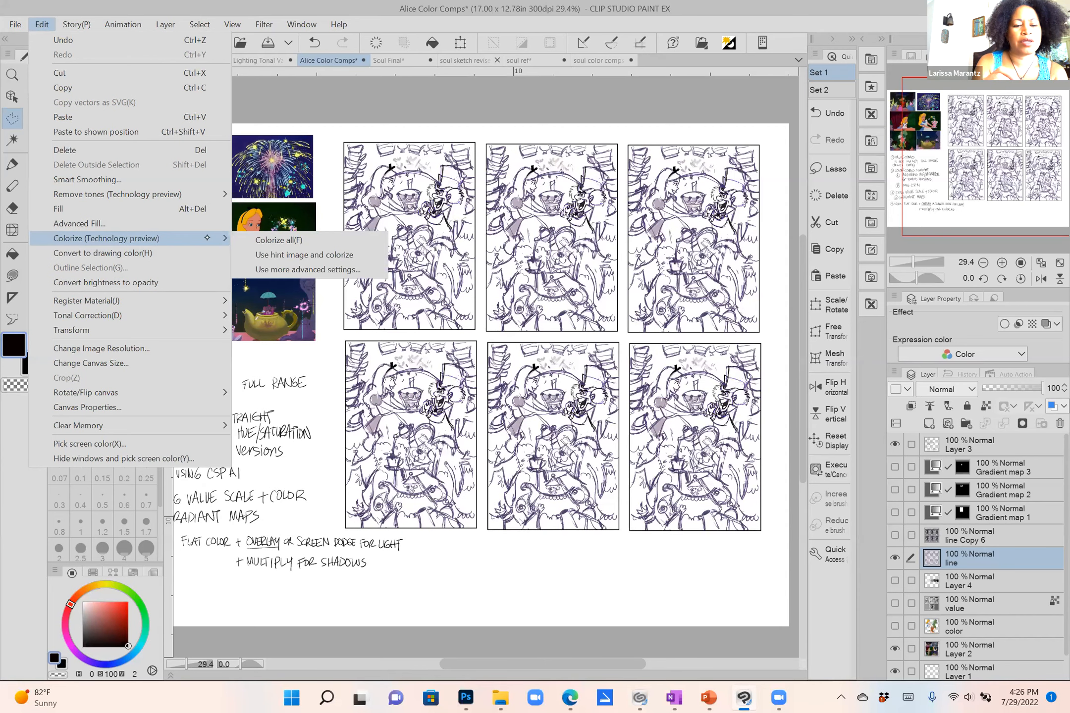
click(302, 241)
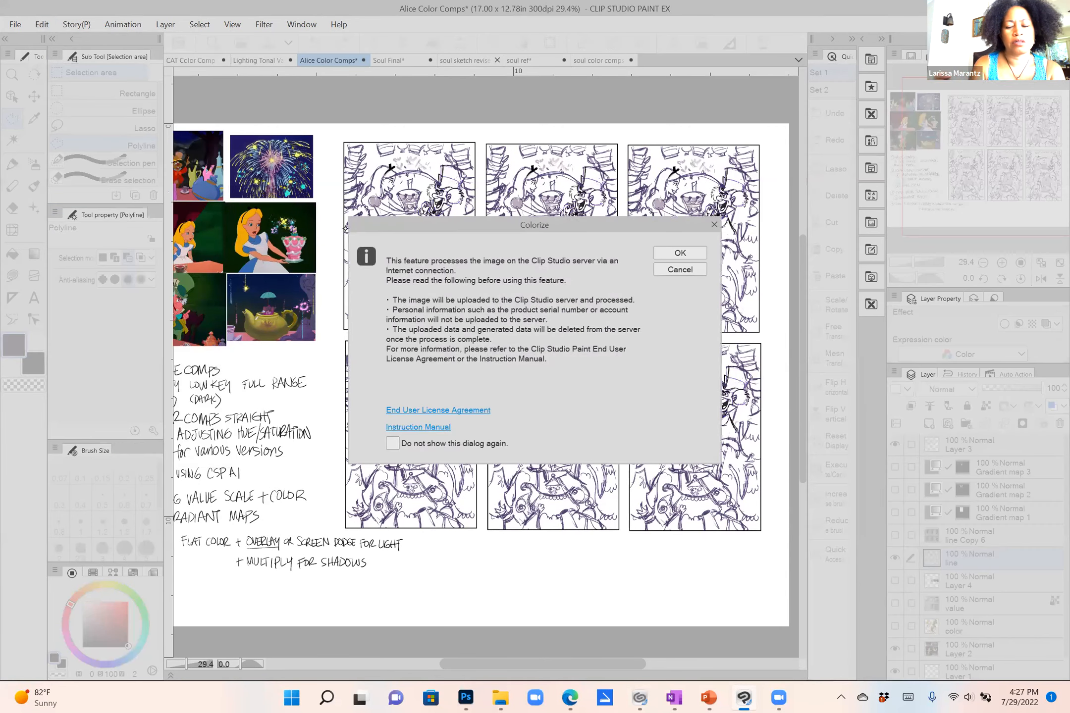
click(680, 253)
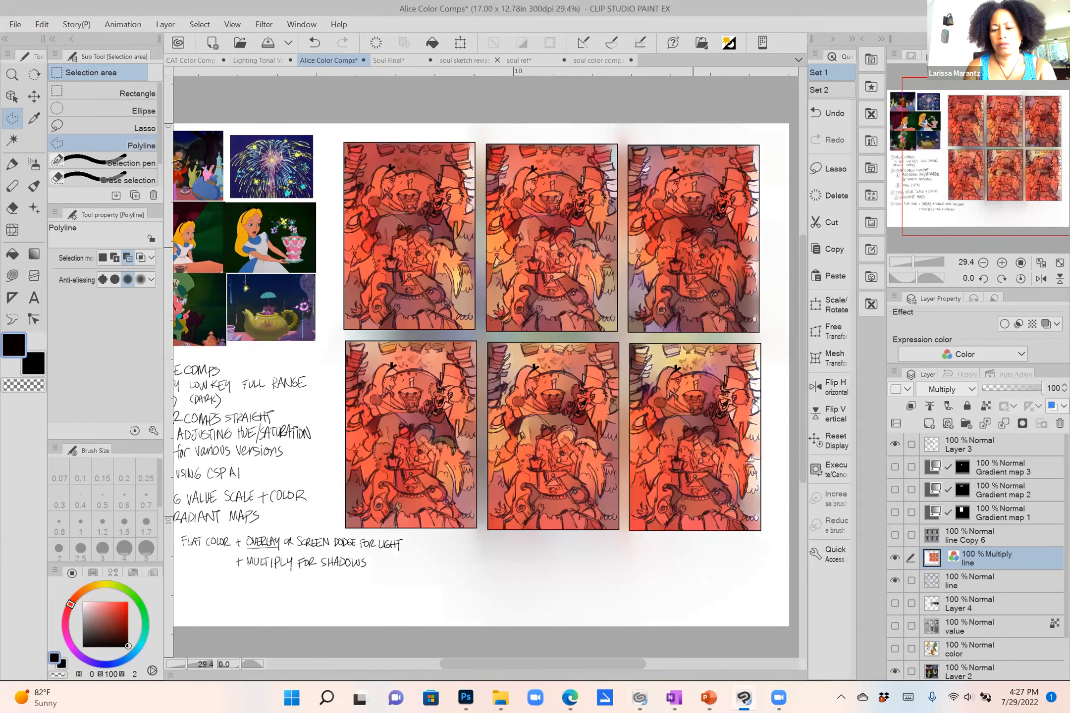
drag(760, 247, 693, 249)
scroll(693, 249, up, 3)
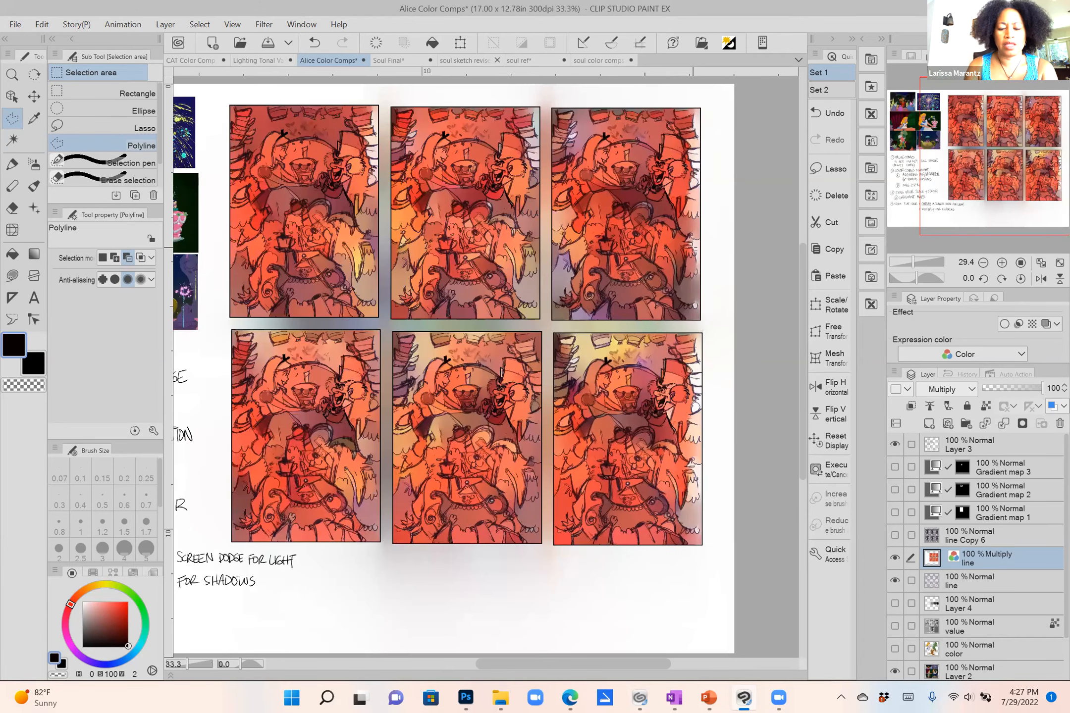
scroll(693, 247, down, 4)
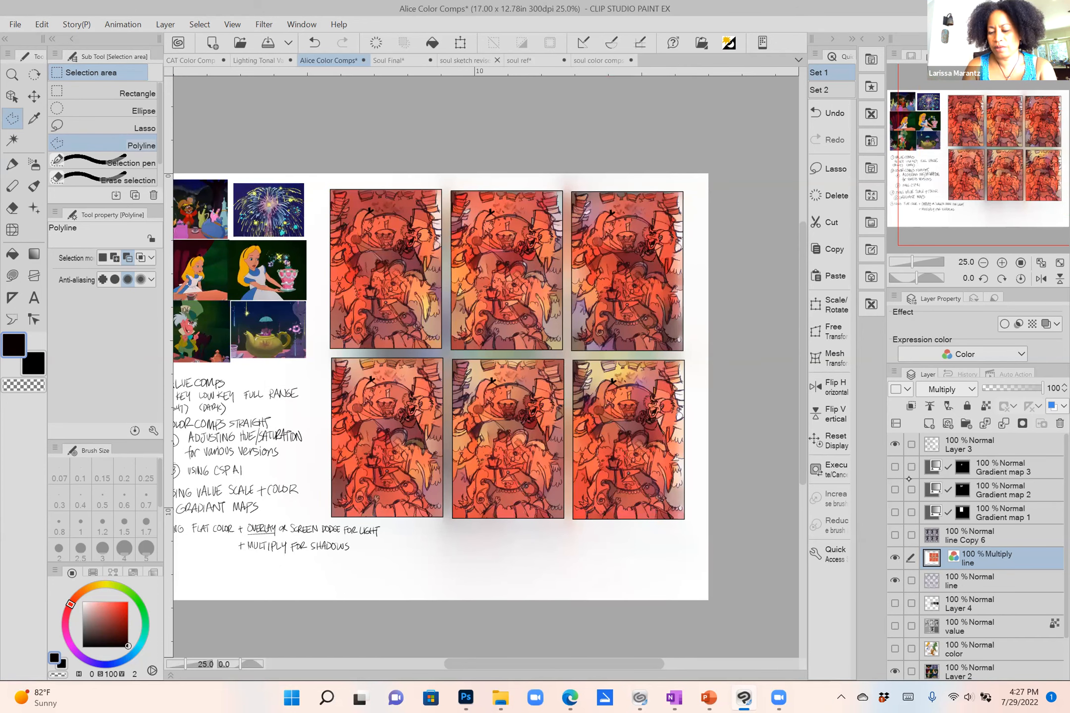
Hide the colorized Multiply line layer, and show and select the color layer with the flat character colors.
click(895, 558)
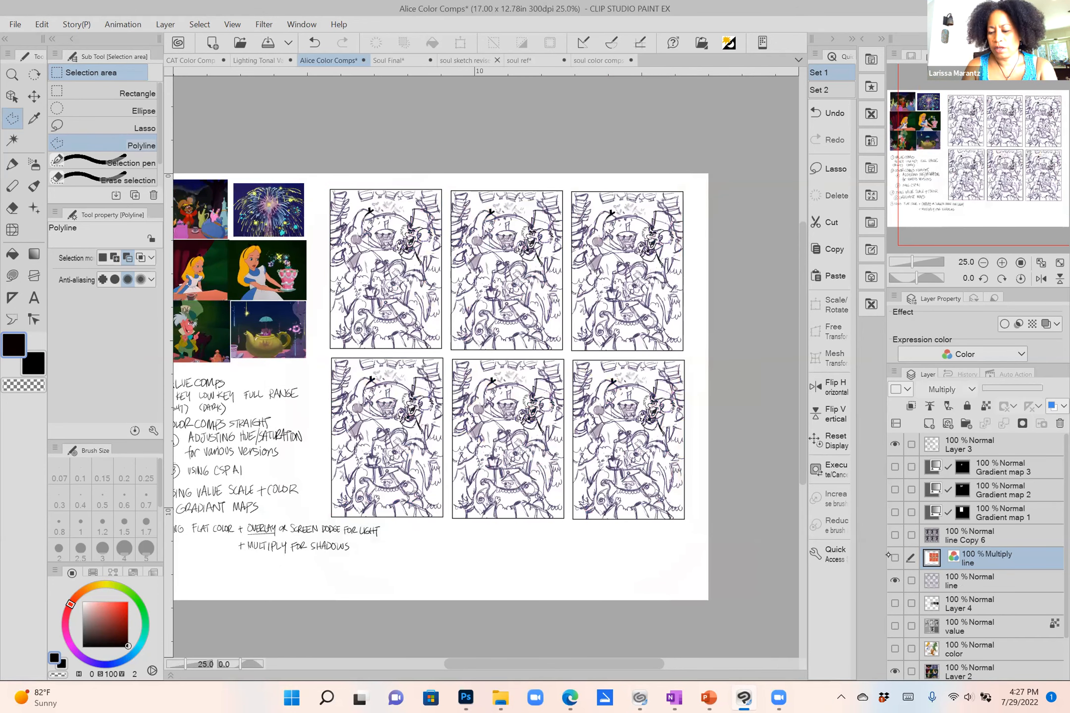
key(ctrl+plus)
drag(386, 386, 602, 367)
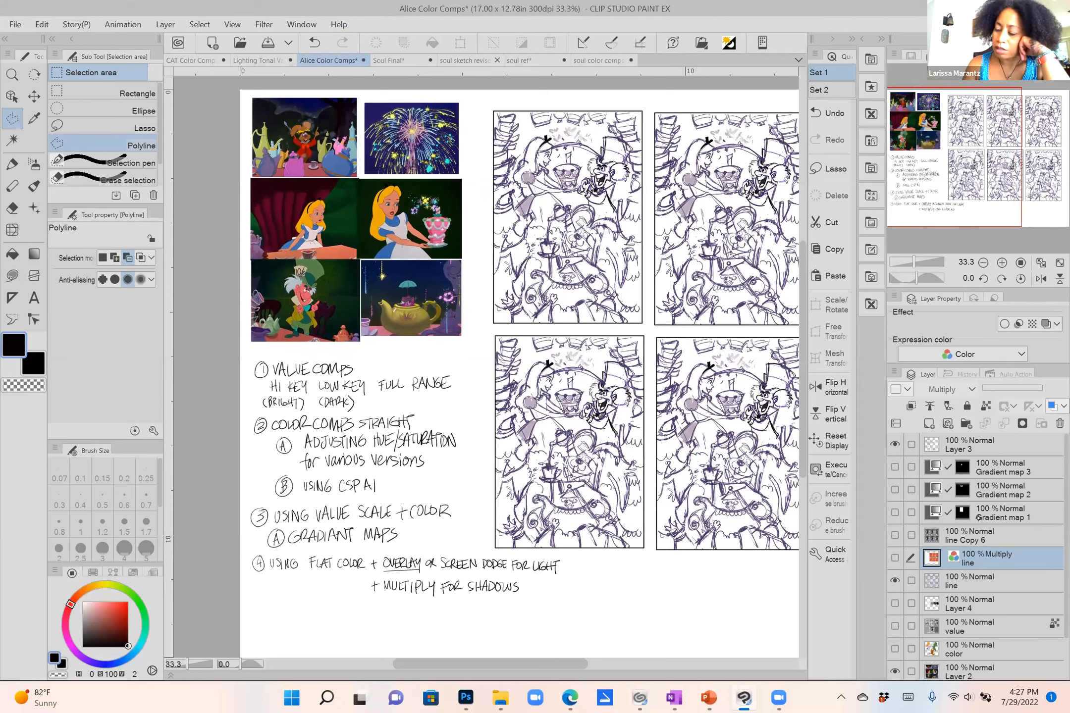
click(895, 649)
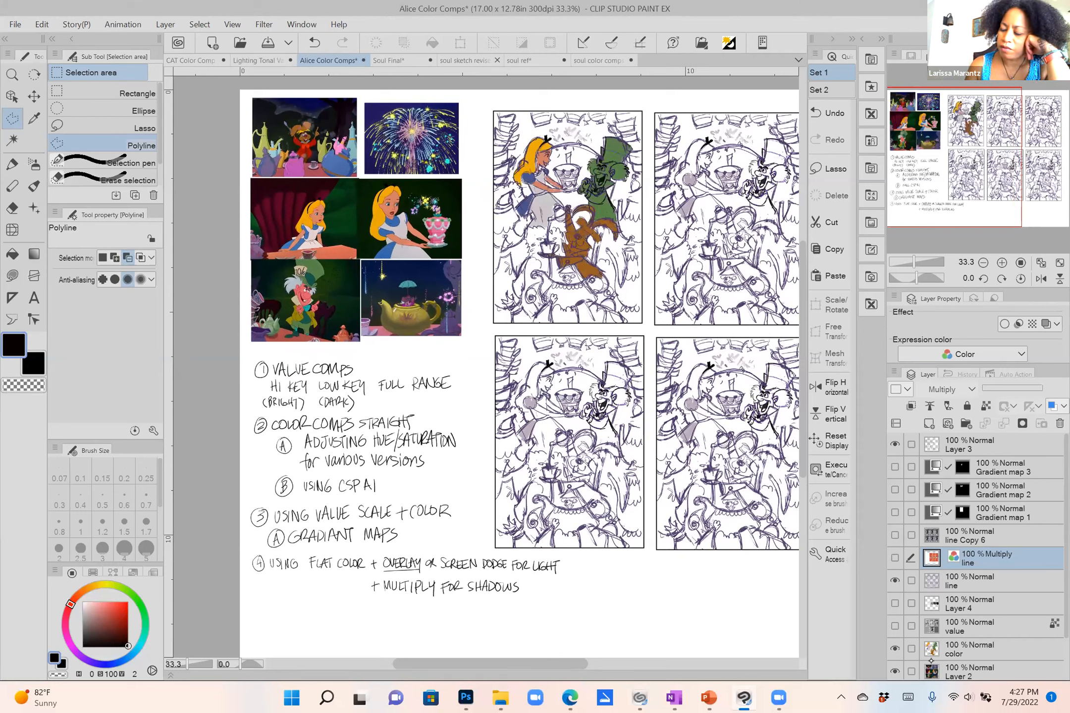
click(956, 648)
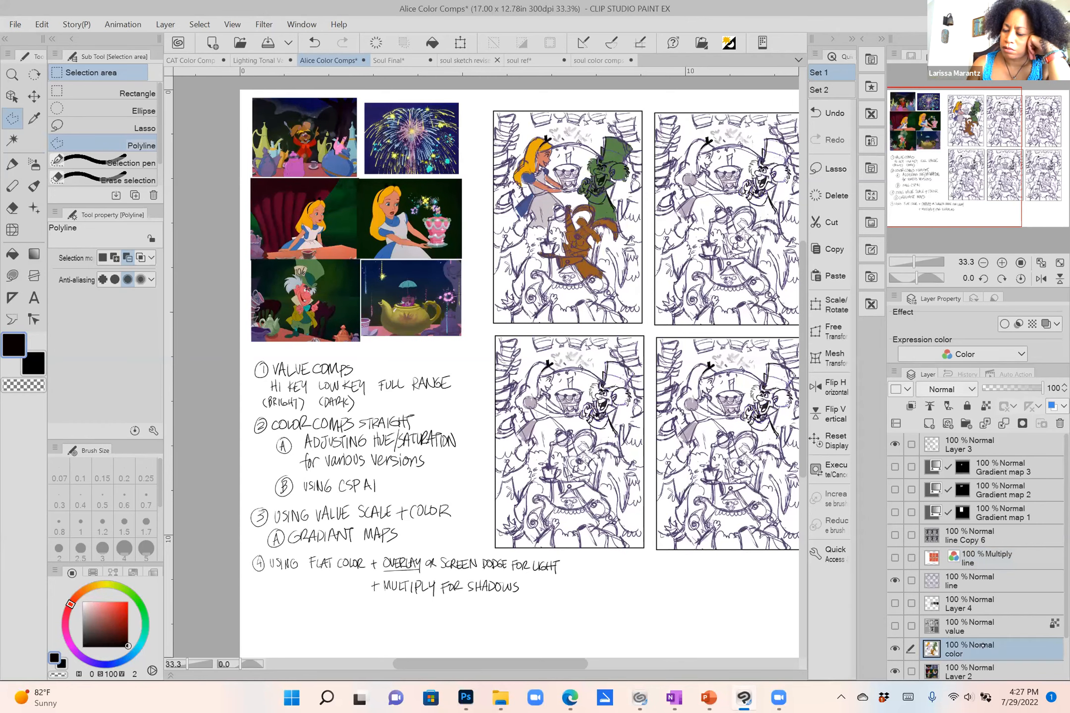
Sample the red of the hare's jacket in the tea party reference as drawing color and choose the Lasso fill tool.
scroll(486, 367, right, 1)
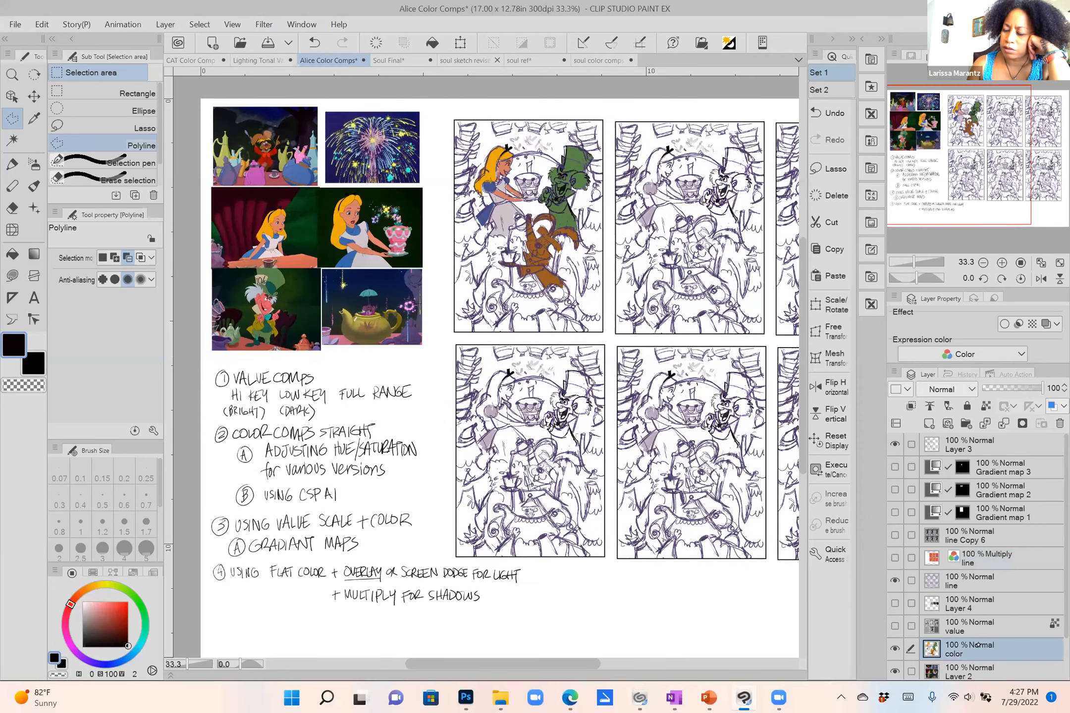
scroll(300, 304, up, 2)
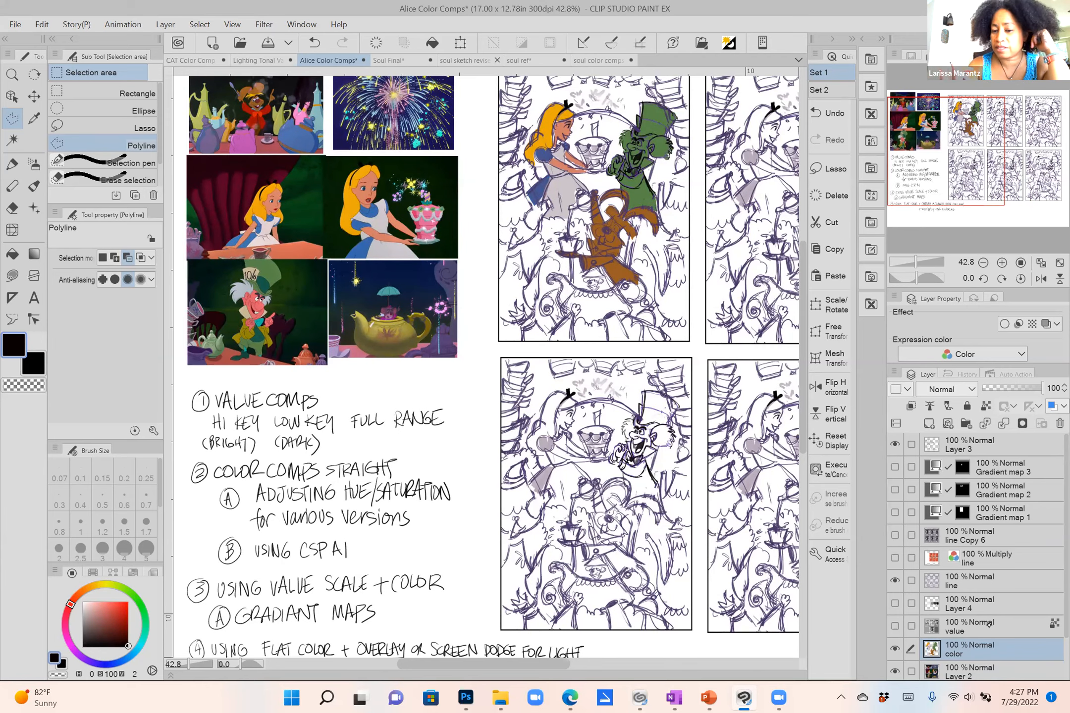
scroll(486, 367, up, 4)
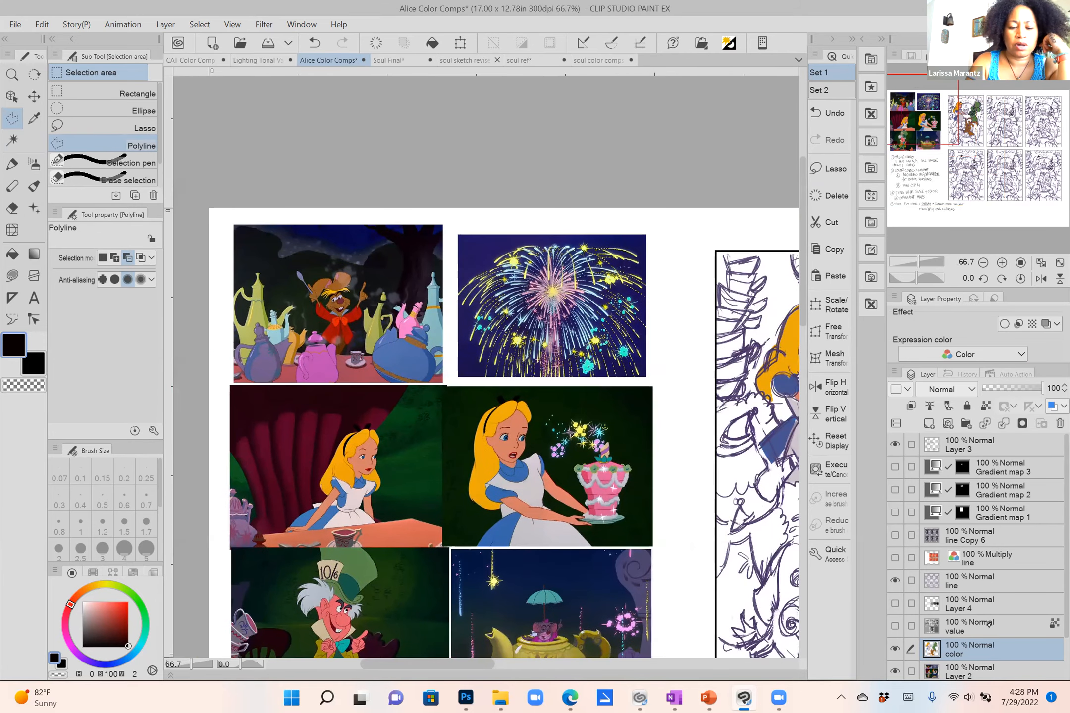
alt+click(354, 320)
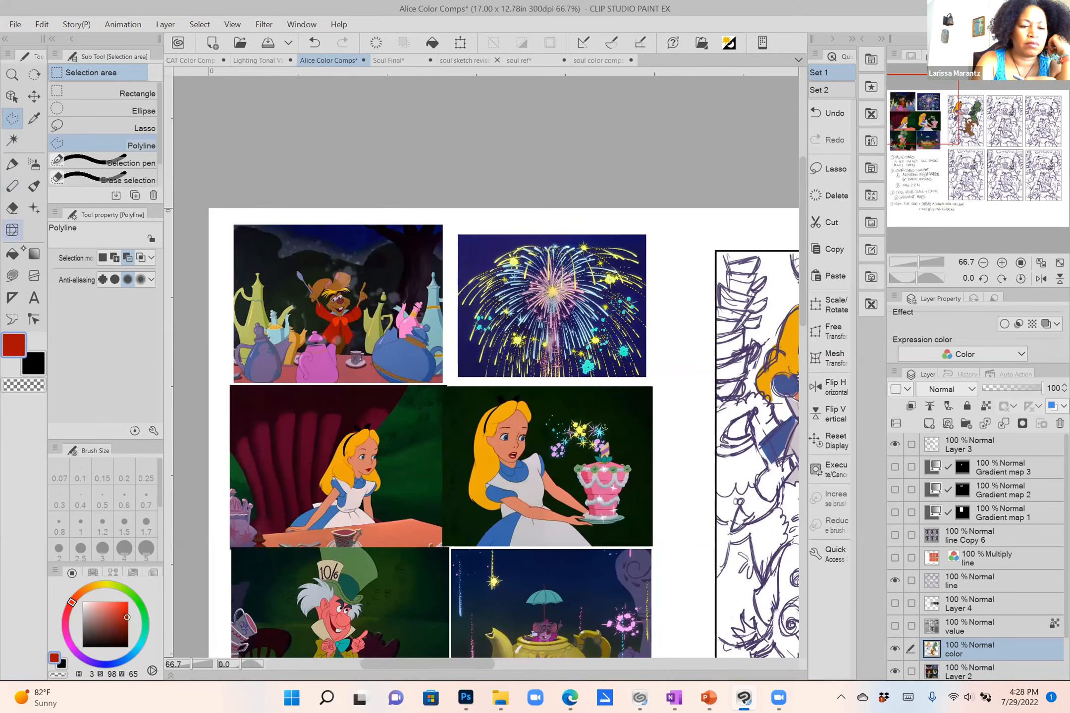
click(12, 275)
drag(774, 404, 714, 378)
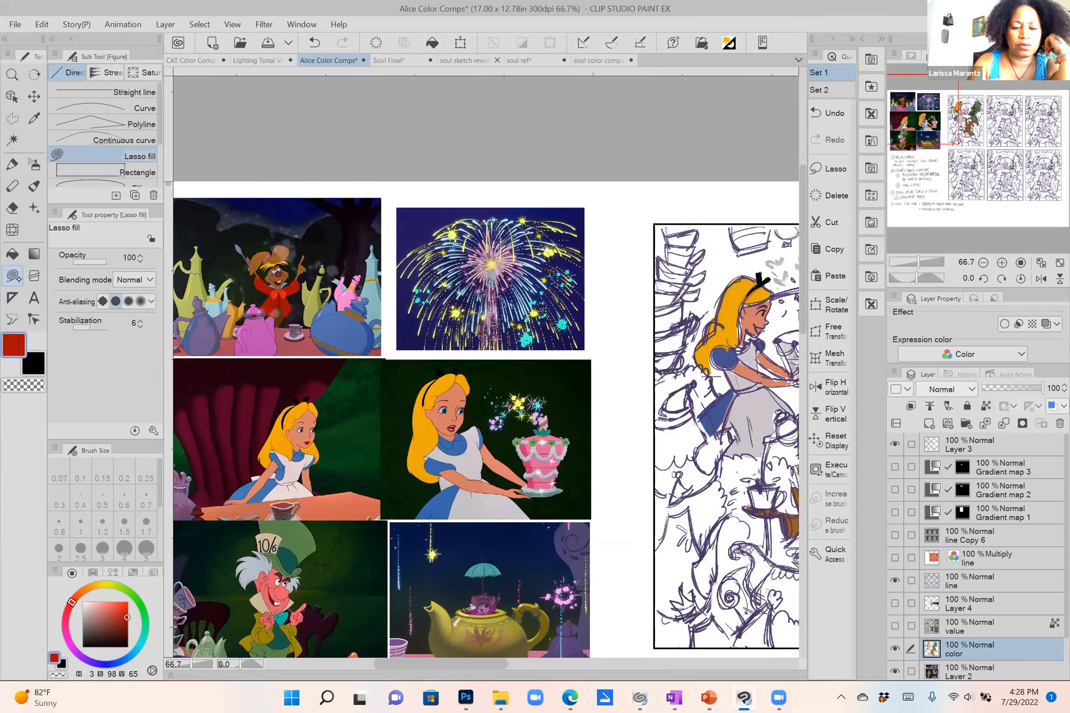
alt+click(291, 291)
drag(799, 489, 617, 410)
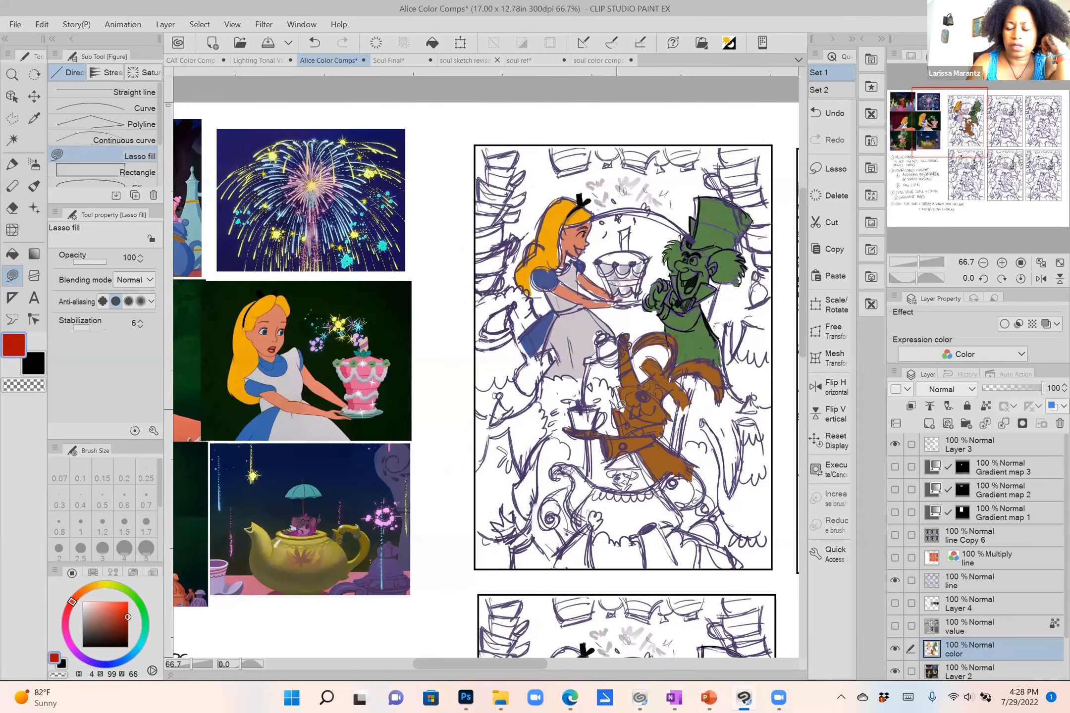
Hide the line layer to isolate the flat color shapes of the first comp's characters.
key(ctrl+z)
scroll(617, 410, up, 3)
drag(592, 405, 617, 410)
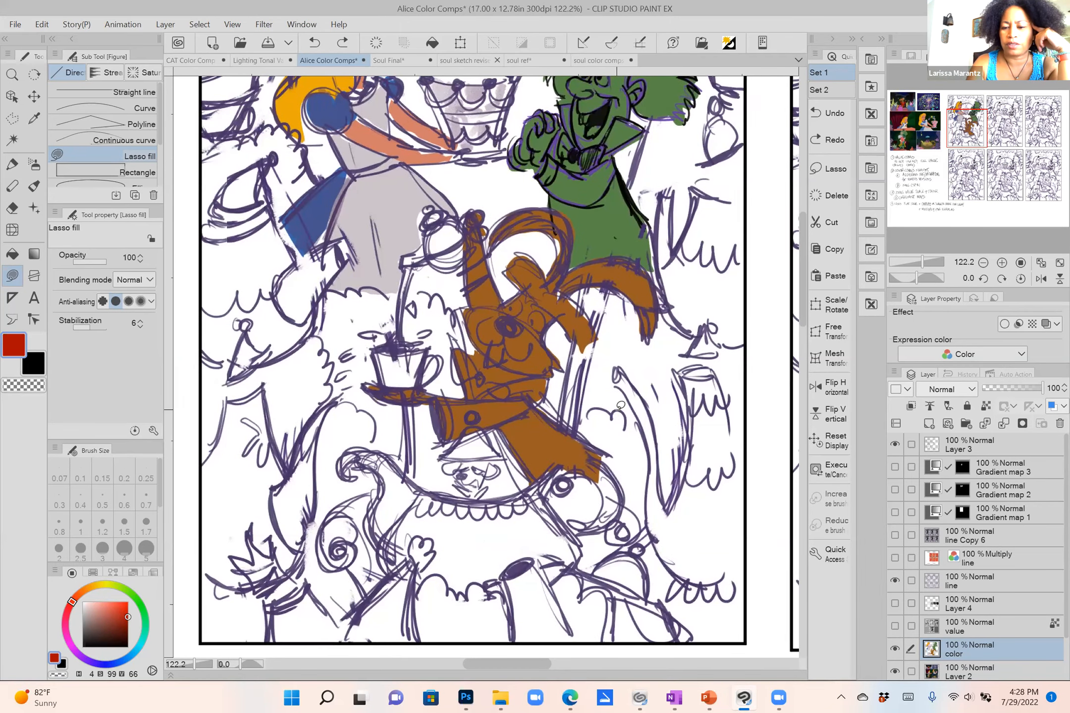
scroll(620, 406, down, 2)
scroll(620, 406, up, 1)
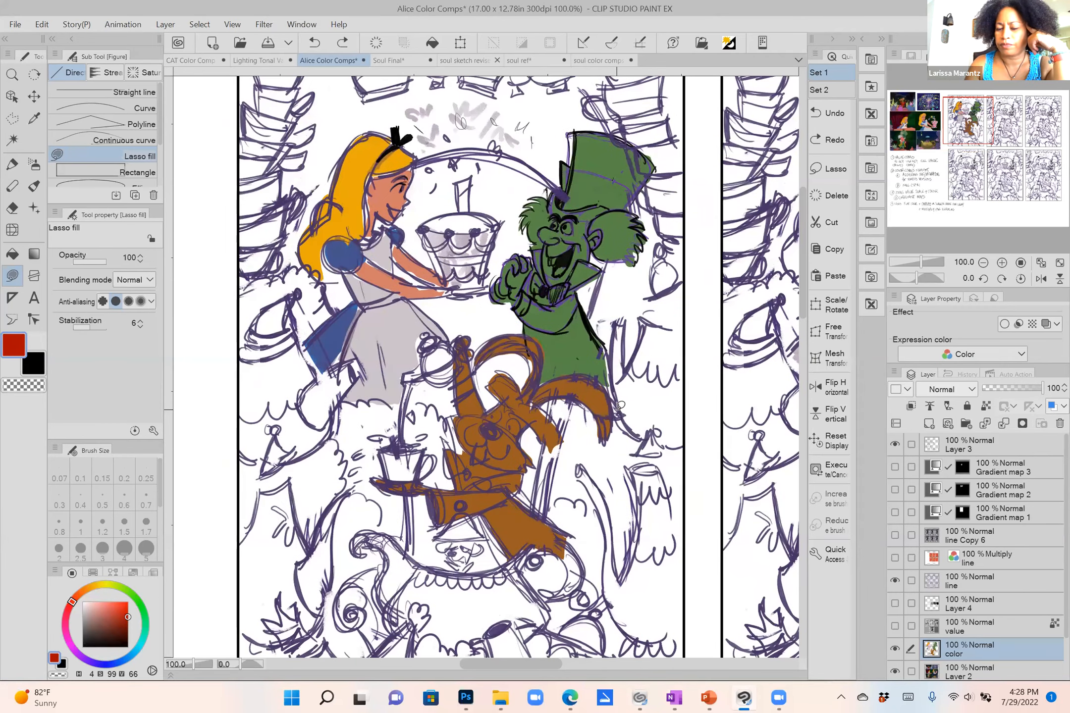
scroll(620, 405, up, 2)
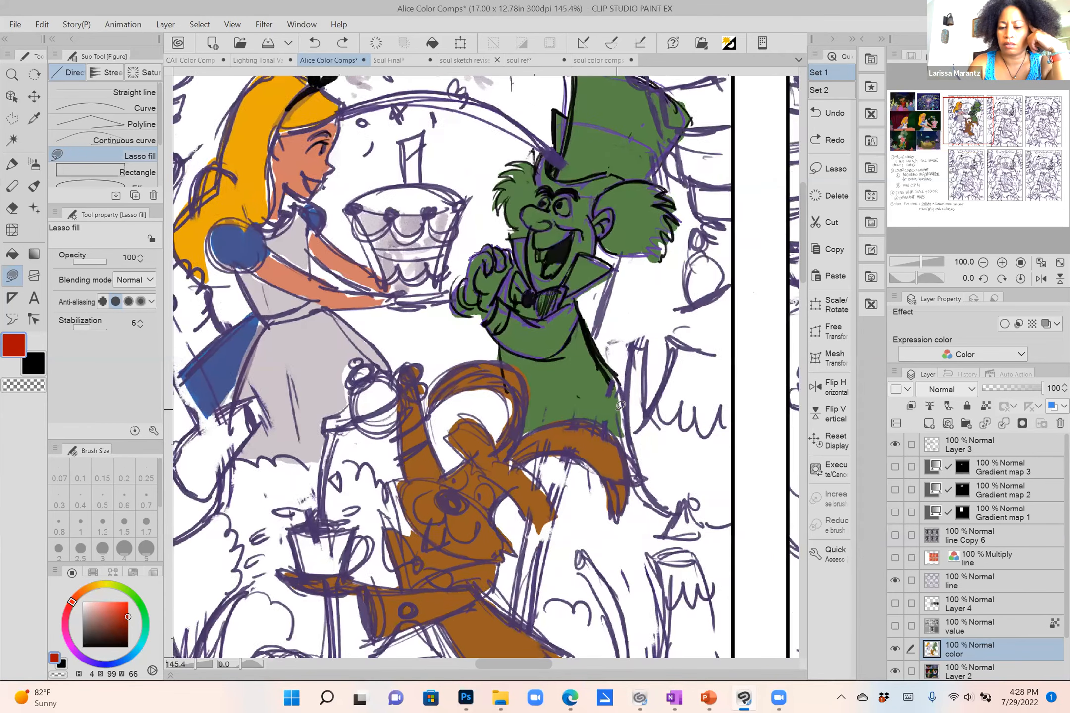
scroll(620, 406, right, 3)
click(894, 580)
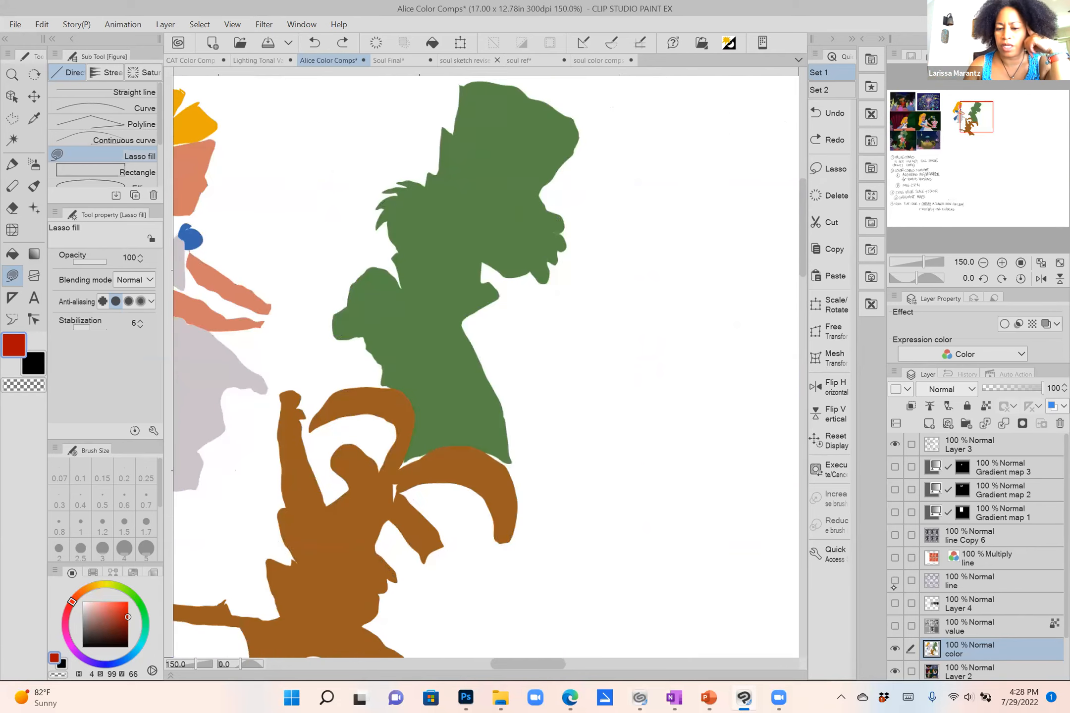
scroll(486, 367, down, 1)
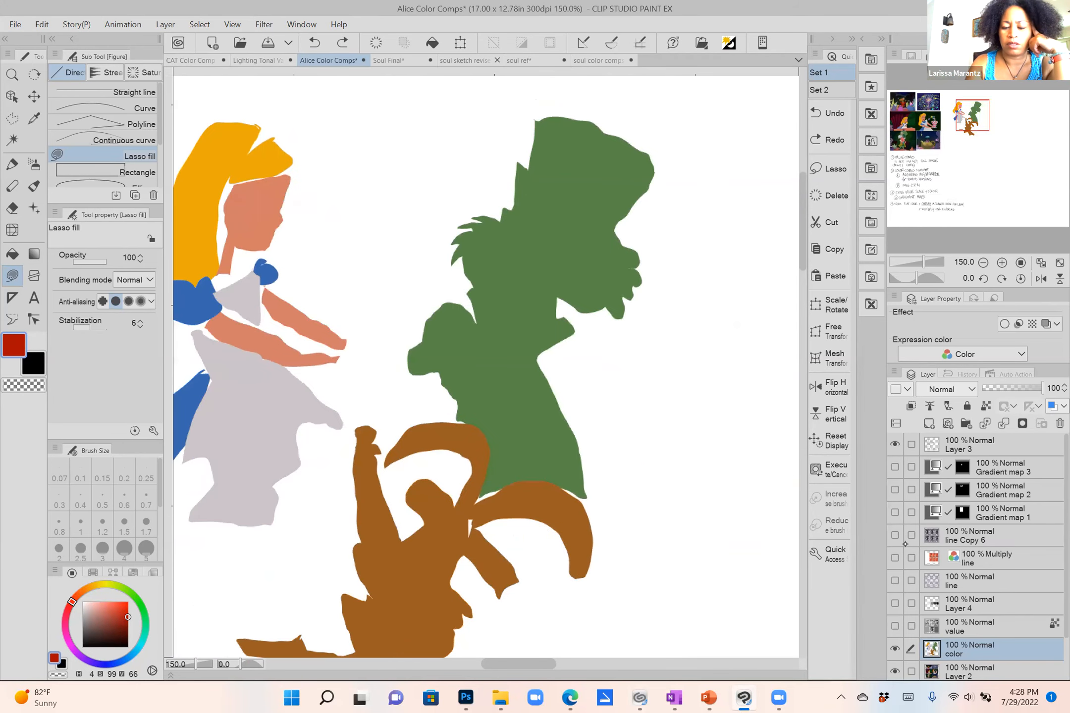
scroll(485, 366, down, 1)
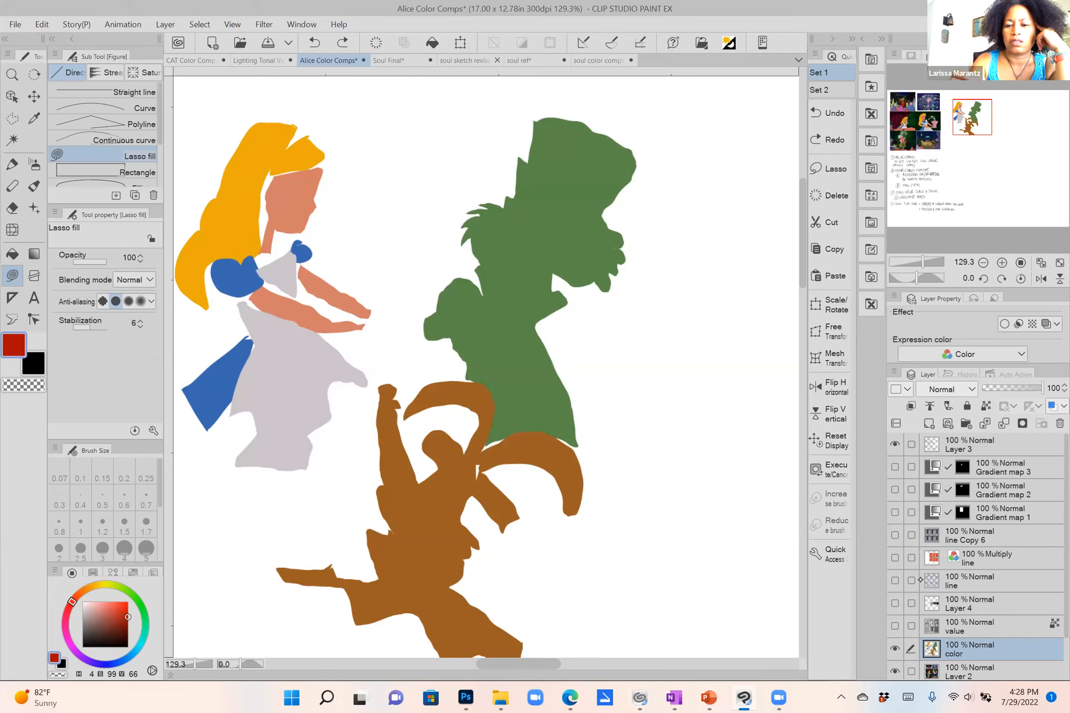
scroll(634, 417, up, 1)
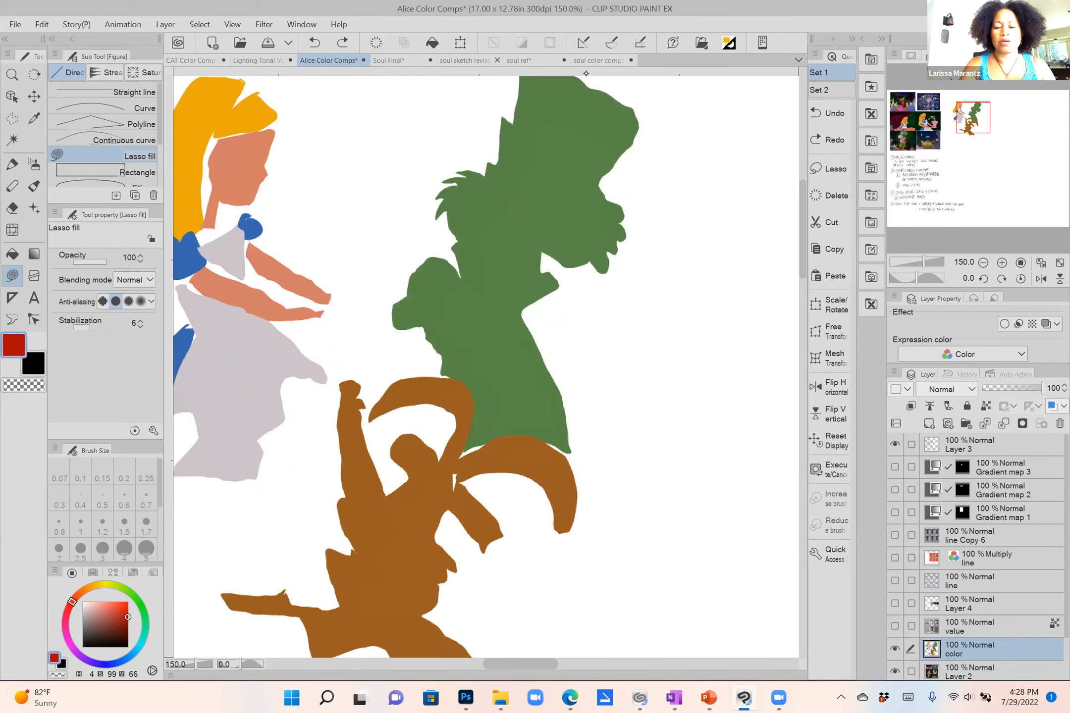
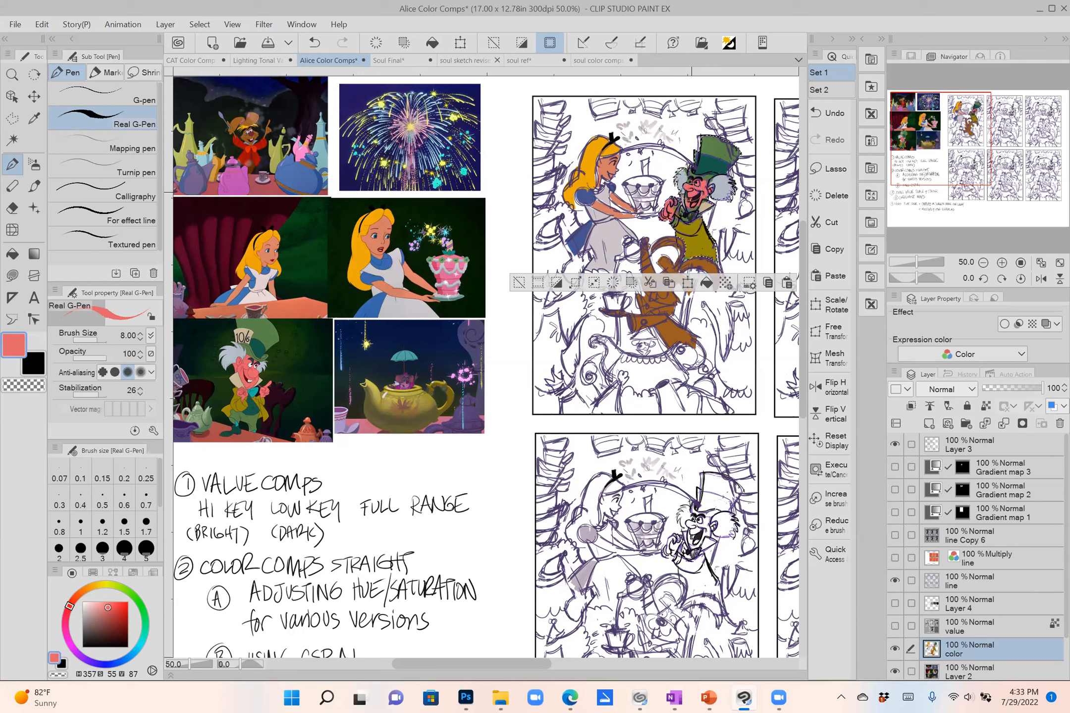
Clear the current selection and auto-select the hare's brown shape in the first comp, referring to the editing layer only.
click(519, 282)
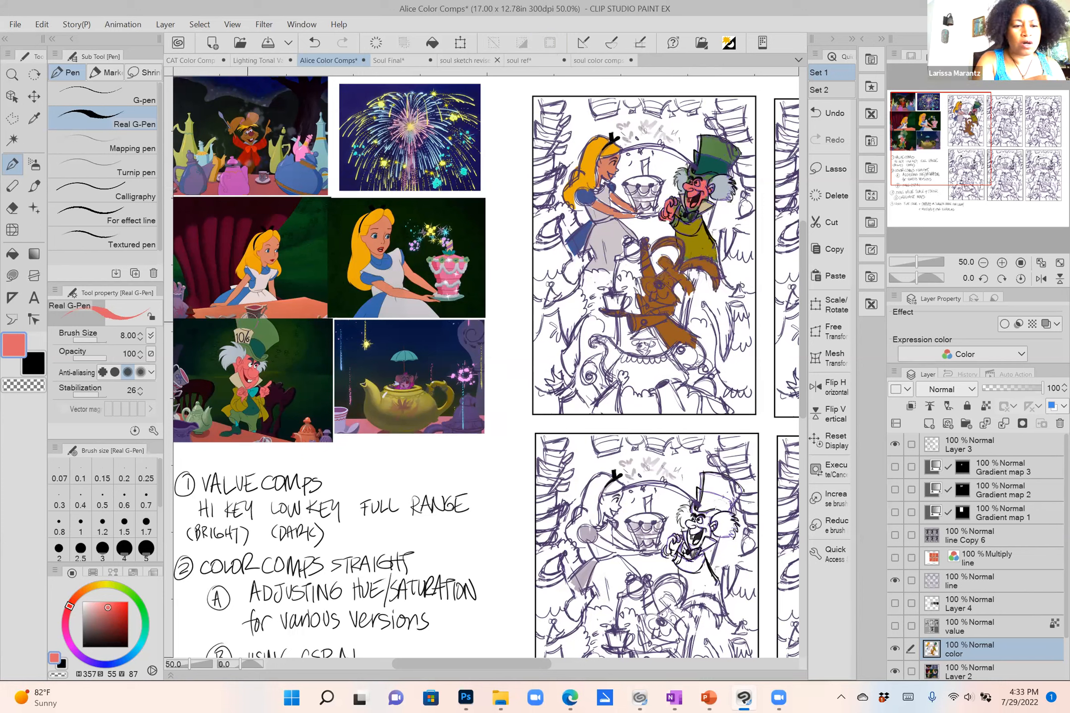
click(13, 141)
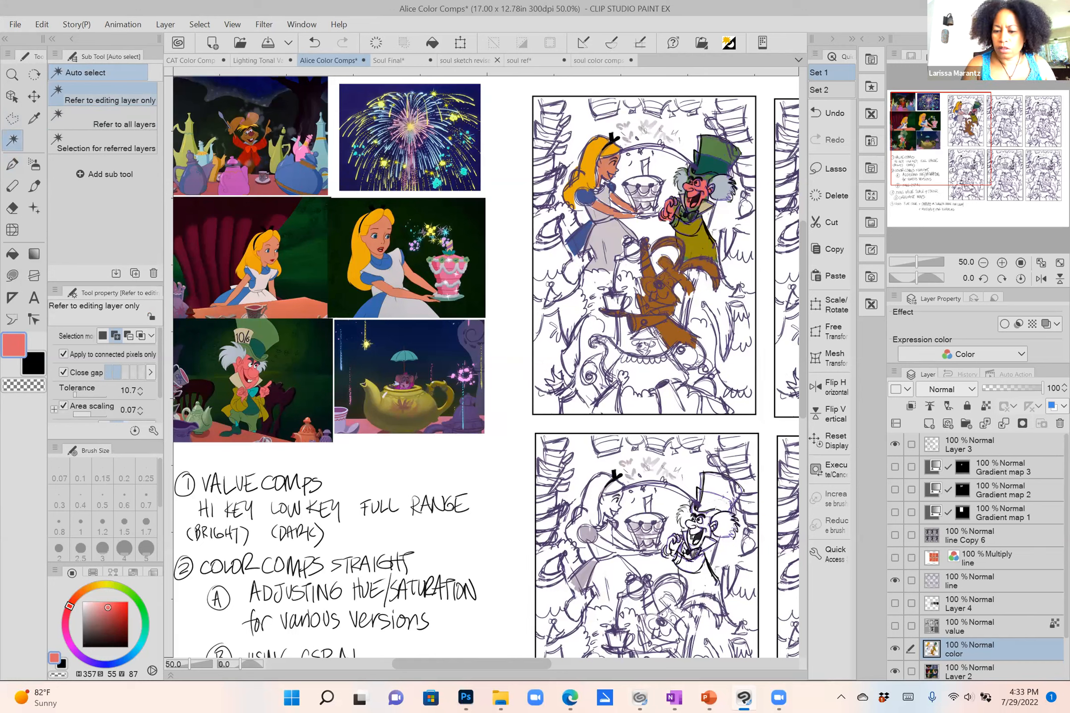
click(658, 335)
scroll(672, 331, up, 5)
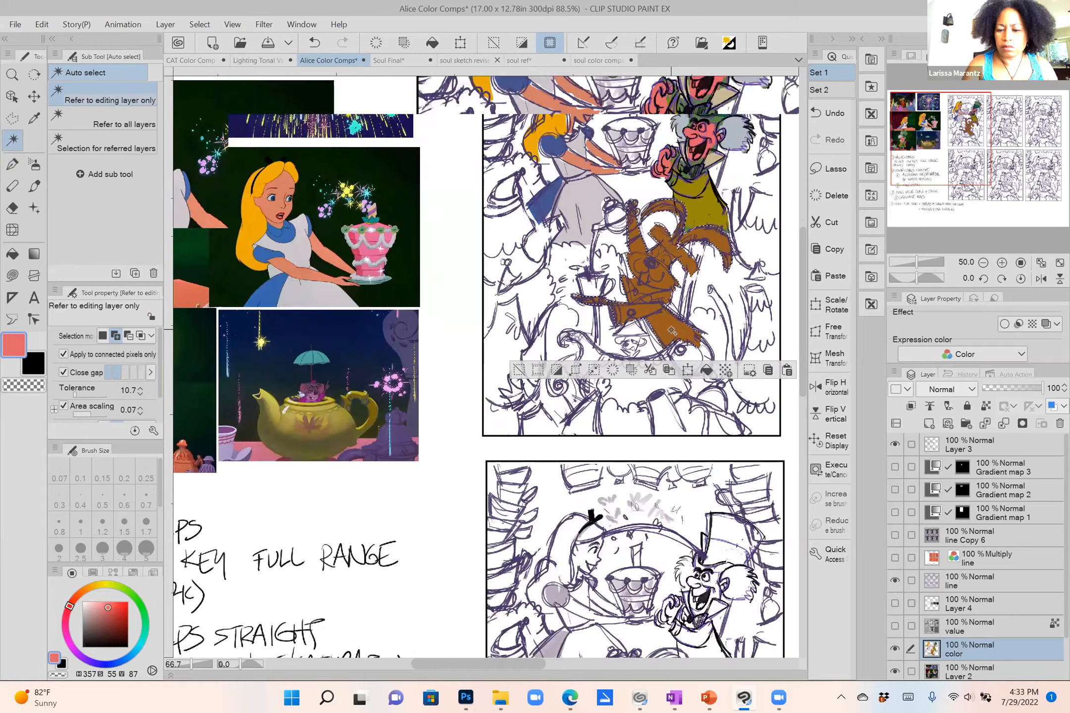
scroll(672, 331, down, 3)
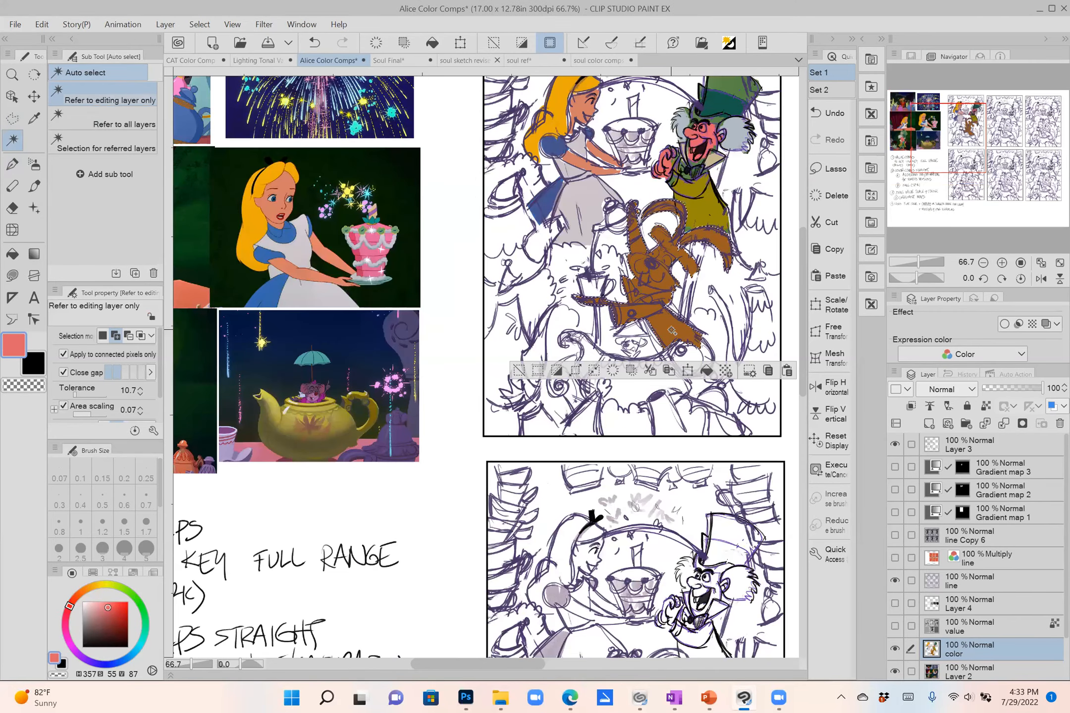
scroll(363, 404, down, 2)
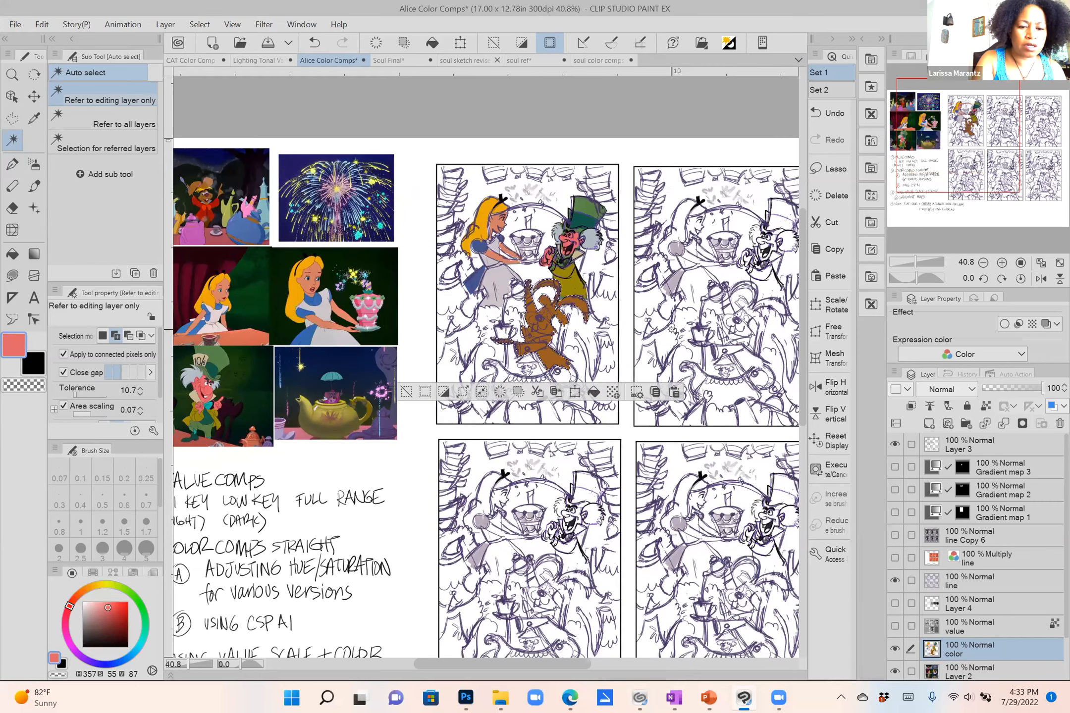
Sample the red of the hare's jacket in the tea party reference and paint the selected hare's clothing with the Real G-Pen.
right_click(215, 205)
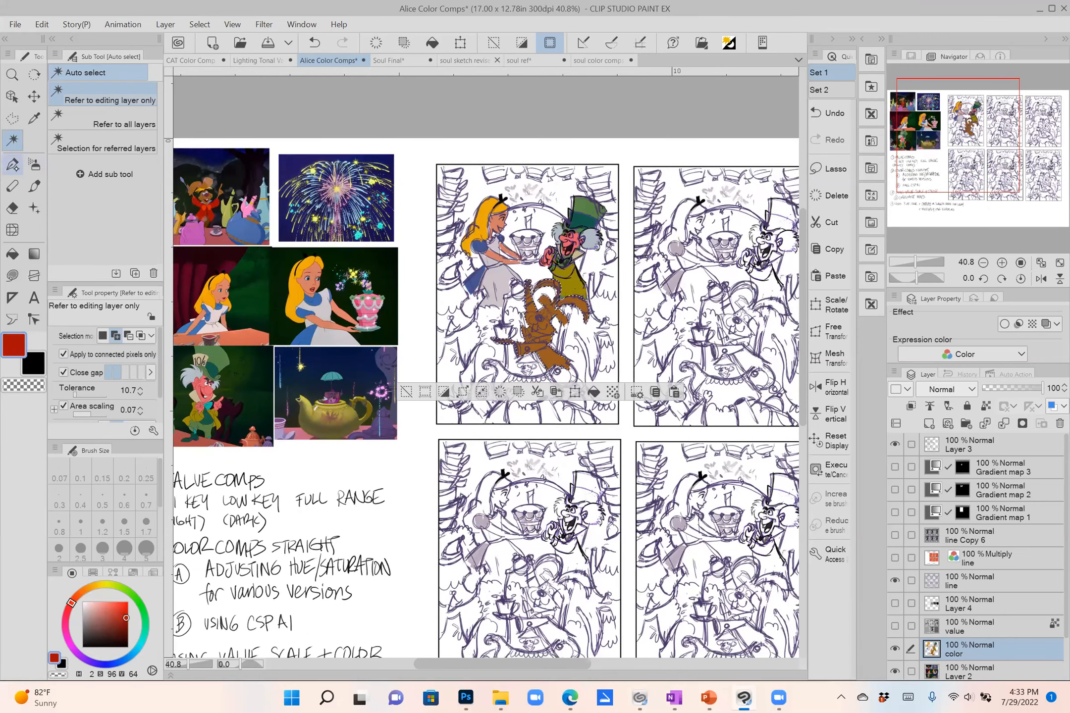
click(19, 168)
mouse_move(495, 342)
mouse_down()
mouse_move(563, 342)
mouse_move(525, 344)
mouse_move(565, 366)
mouse_move(525, 362)
mouse_move(555, 350)
mouse_up()
drag(530, 308, 532, 310)
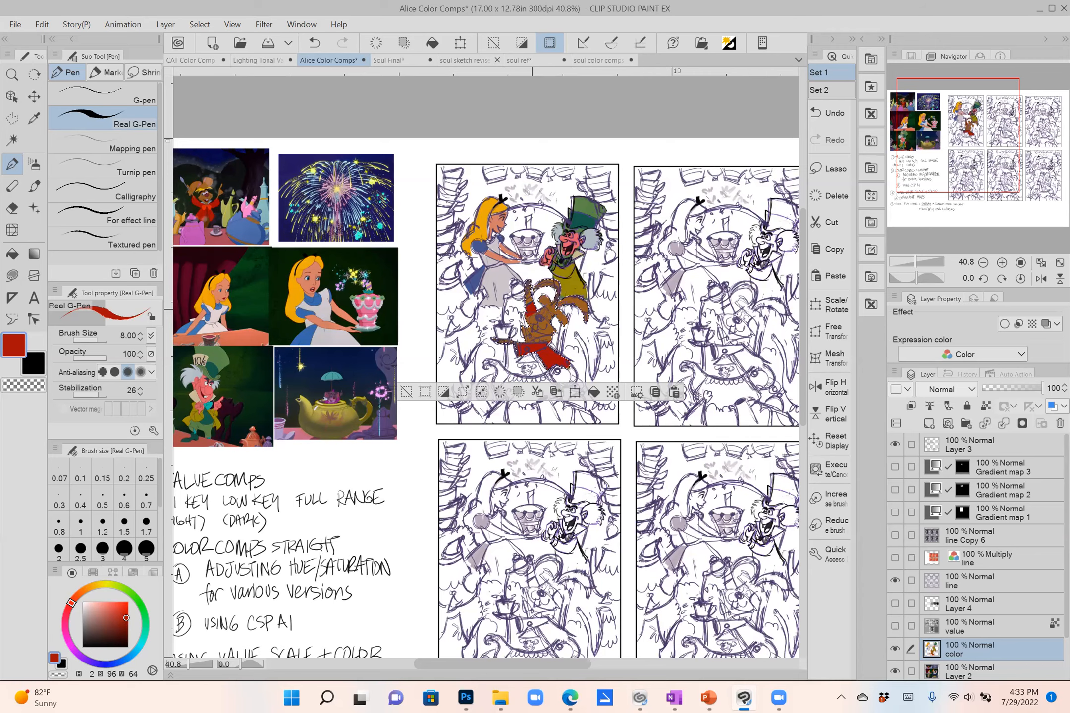
Examine the hare's clothing colors up close in the tea party reference image.
drag(312, 267, 411, 258)
drag(265, 169, 567, 563)
drag(449, 320, 494, 347)
scroll(494, 346, down, 8)
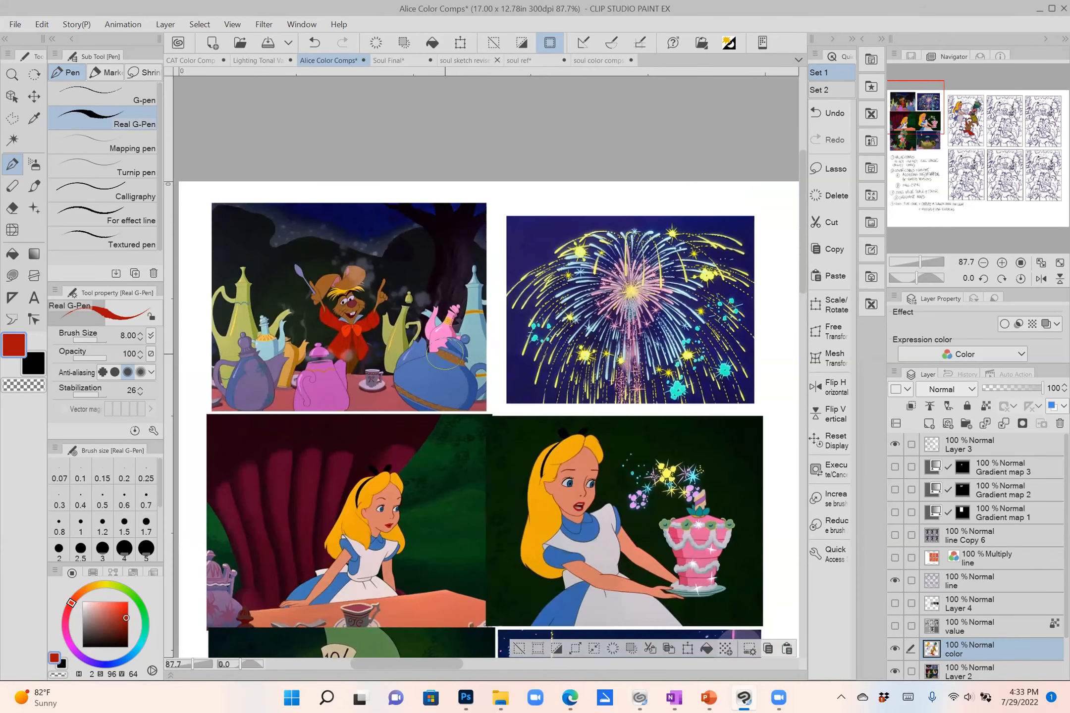
Paint the March Hare's hair in the first comp golden yellow, using the colour sampled from the tea party reference.
alt+click(341, 290)
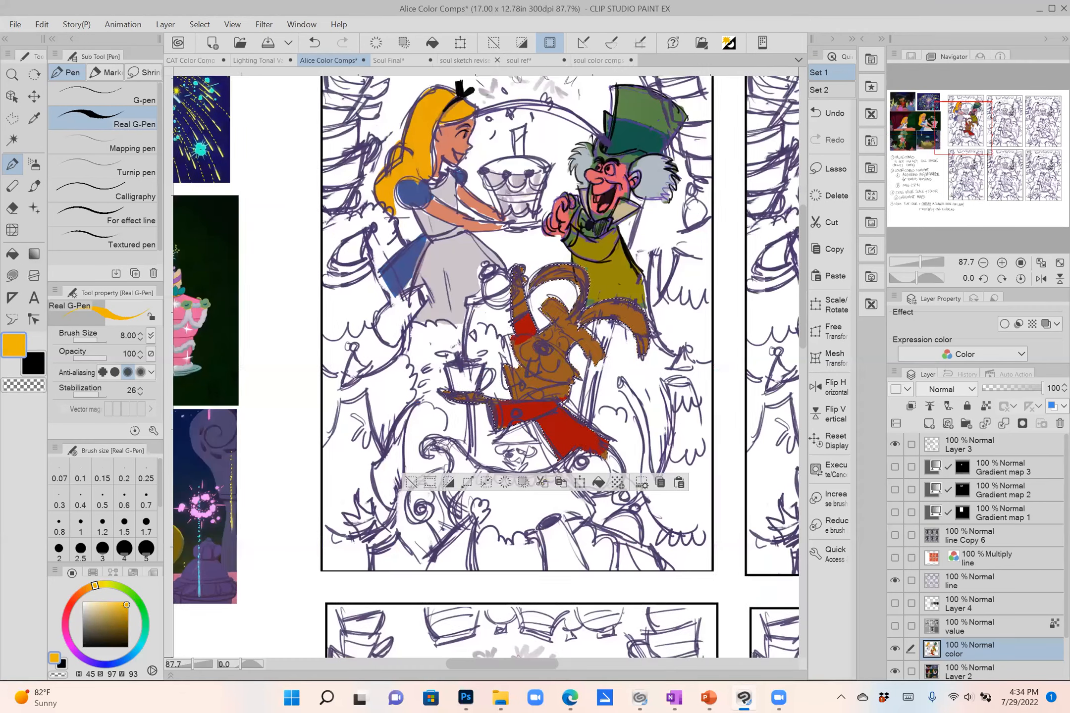
click(959, 141)
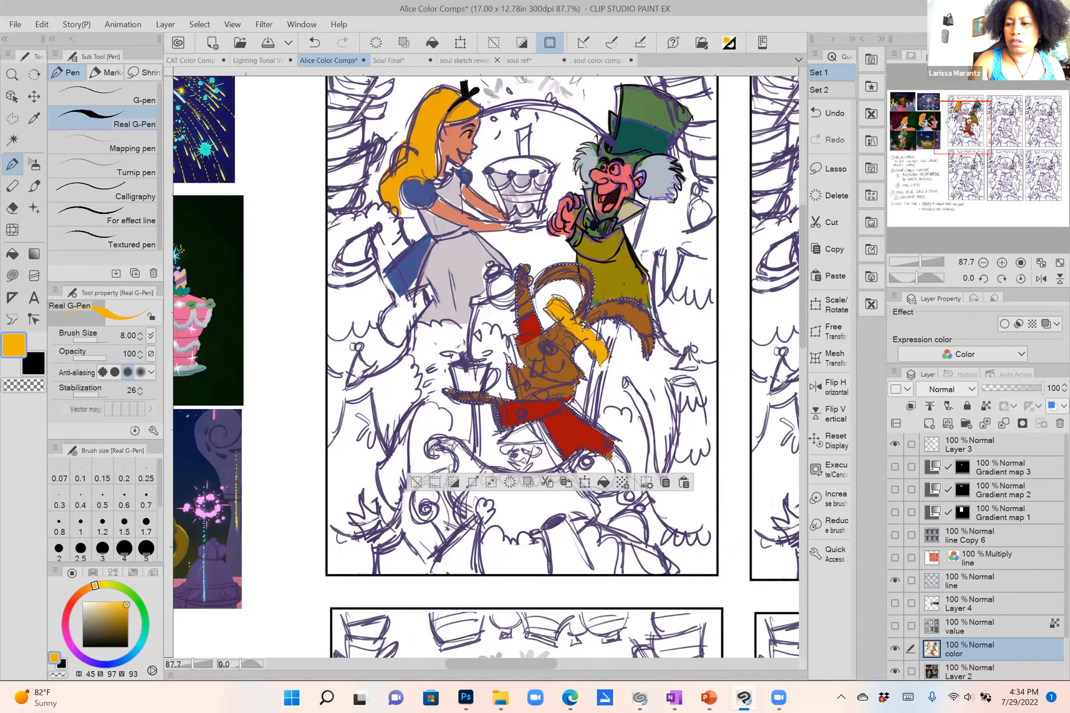
click(934, 121)
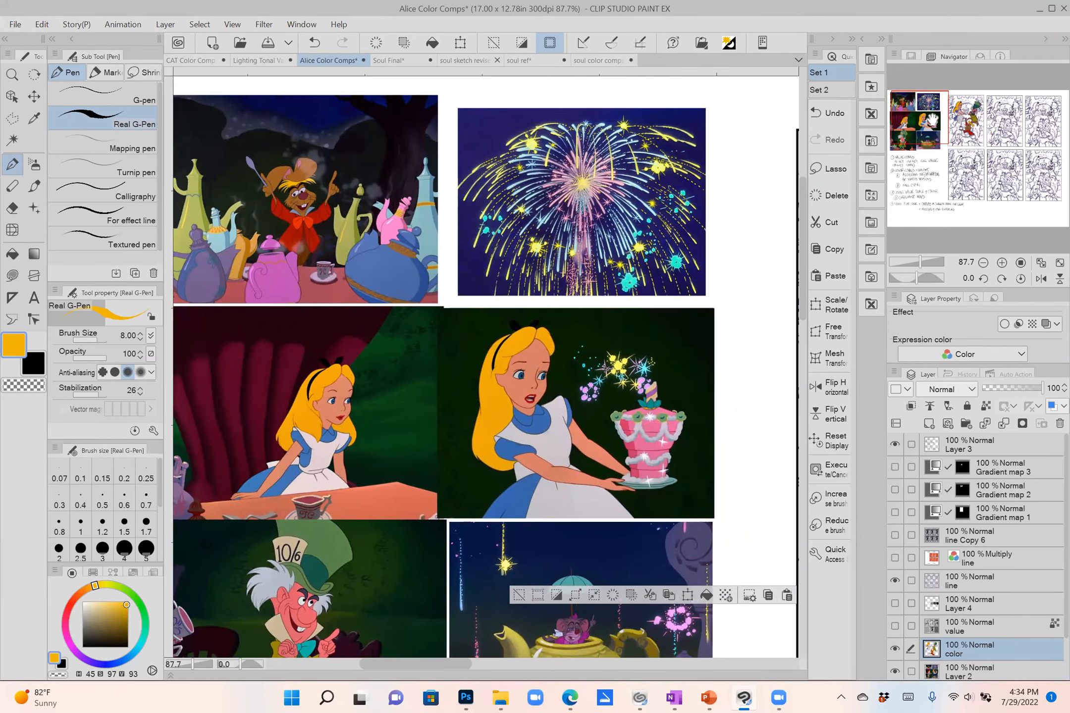
Paint the March Hare's bow tie bright orange-red, using the colour sampled from the tea party reference.
alt+click(311, 224)
click(948, 114)
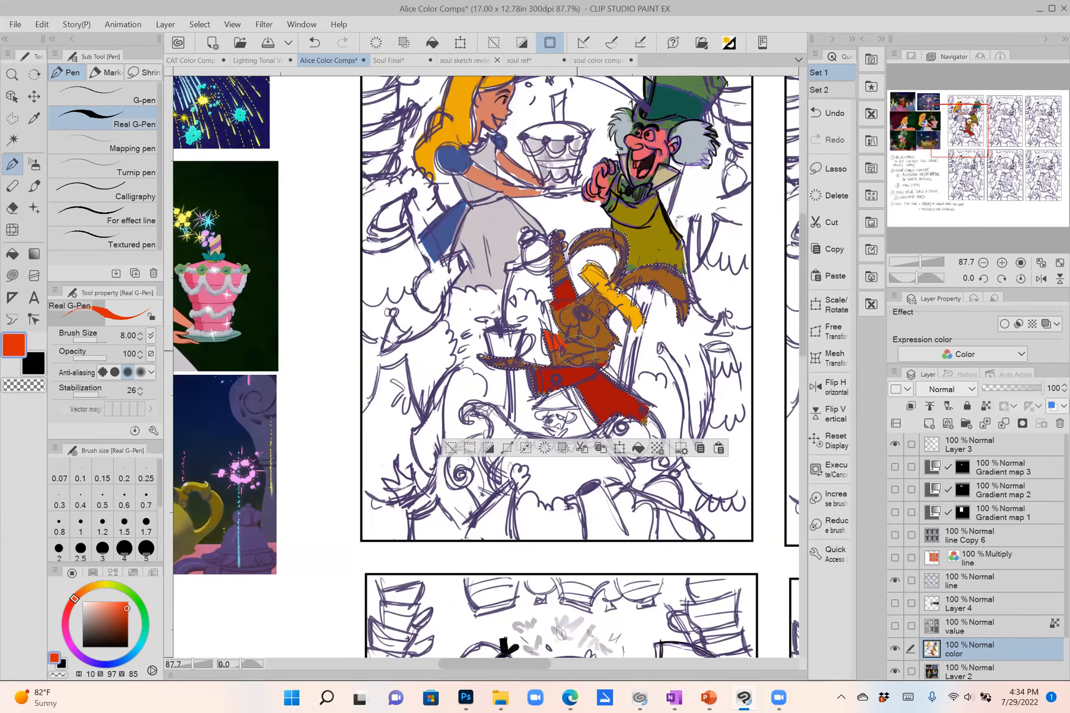
drag(576, 347, 582, 364)
Paint the insides of the March Hare's ears dusty pink, using the colour sampled from his ear in the reference.
click(923, 122)
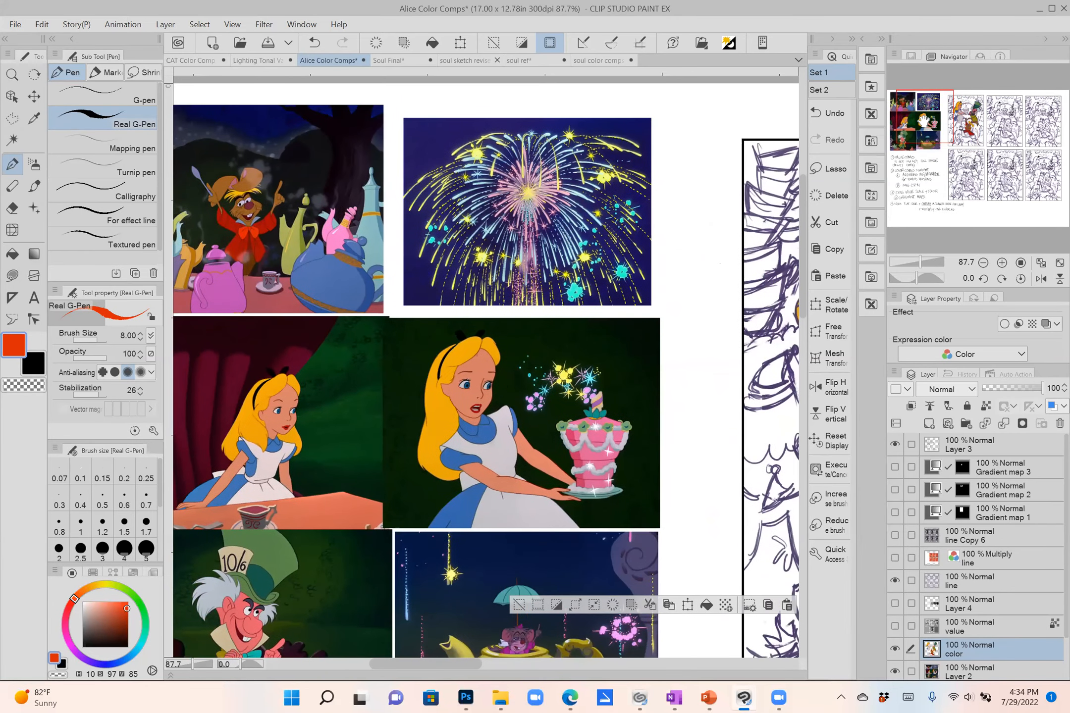
alt+click(232, 176)
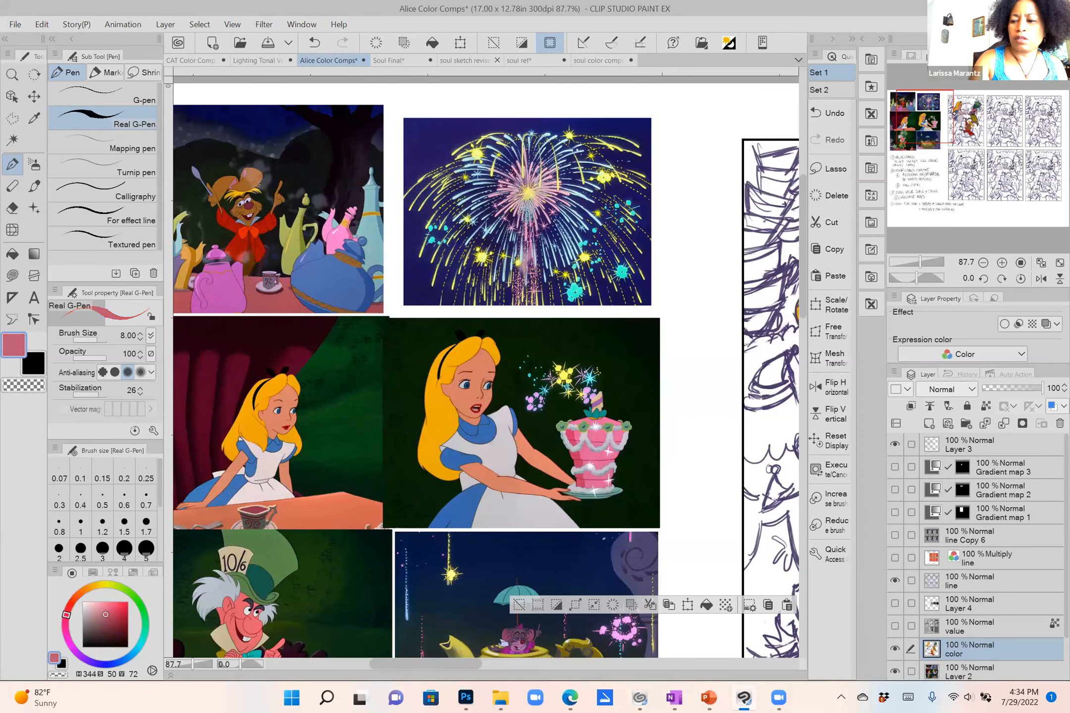
click(969, 124)
drag(507, 317, 543, 341)
drag(478, 292, 452, 278)
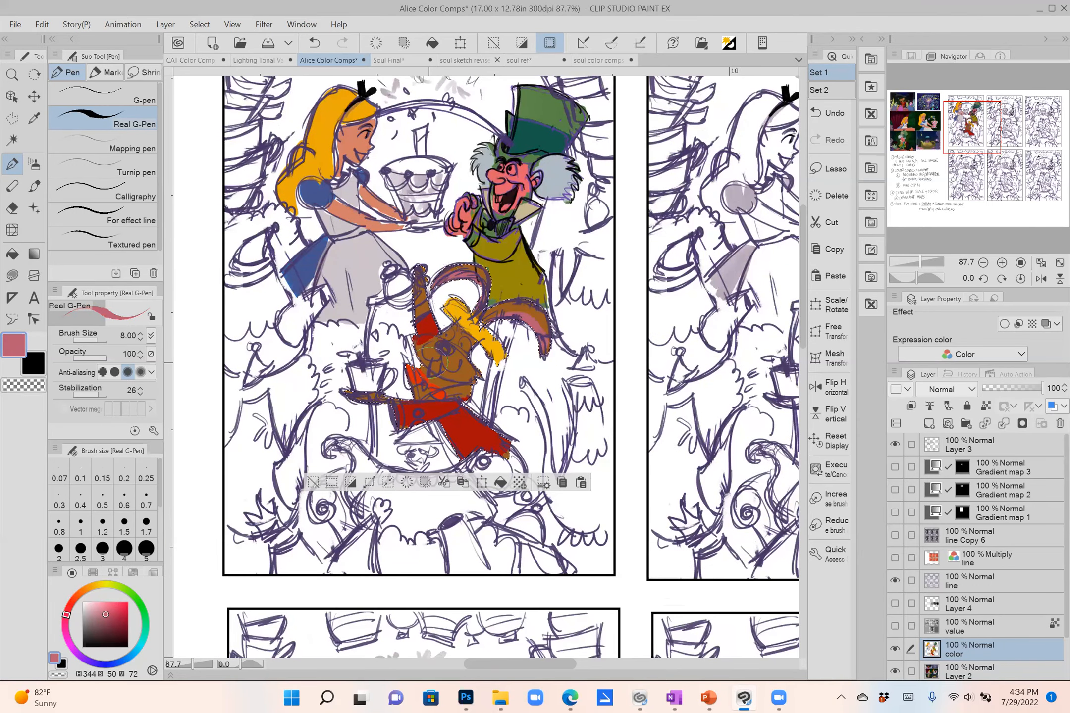
Clear the selection and paint the cake in two pinks sampled from the cake in the Alice reference.
drag(976, 133, 944, 128)
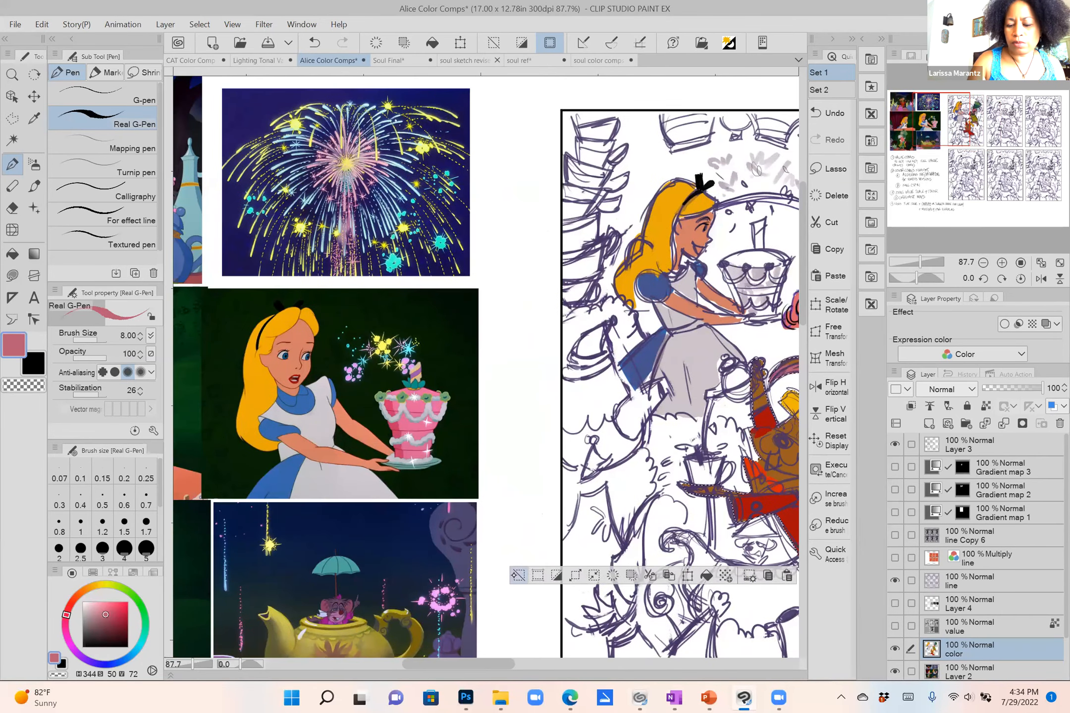
click(519, 570)
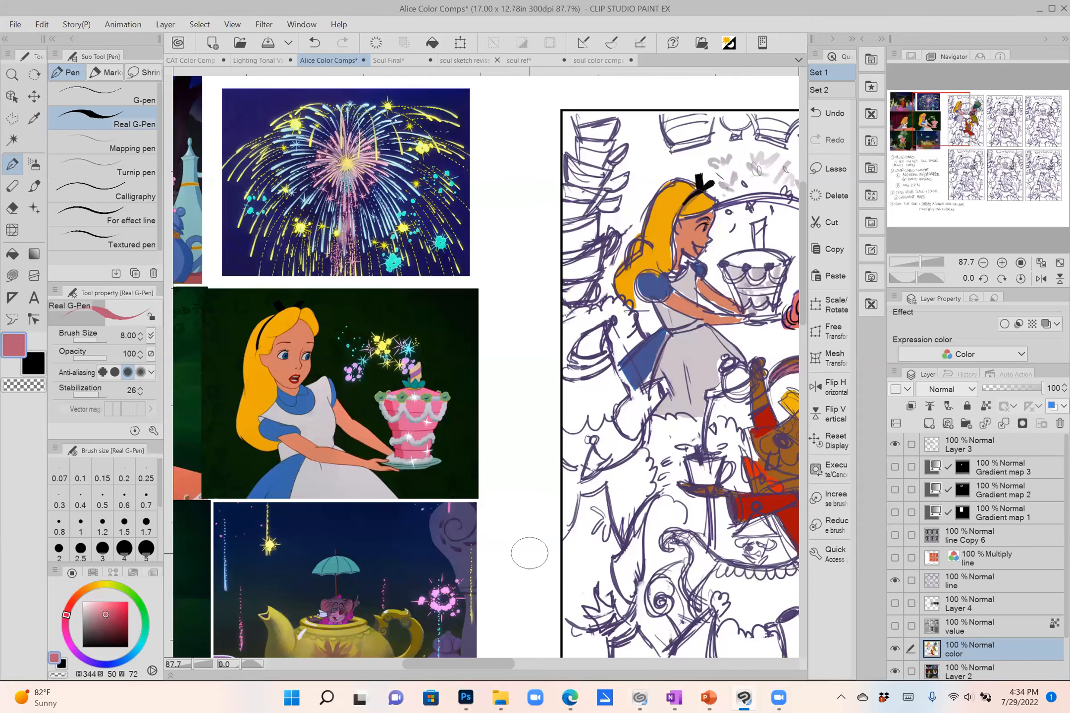
drag(455, 451, 284, 416)
alt+click(250, 403)
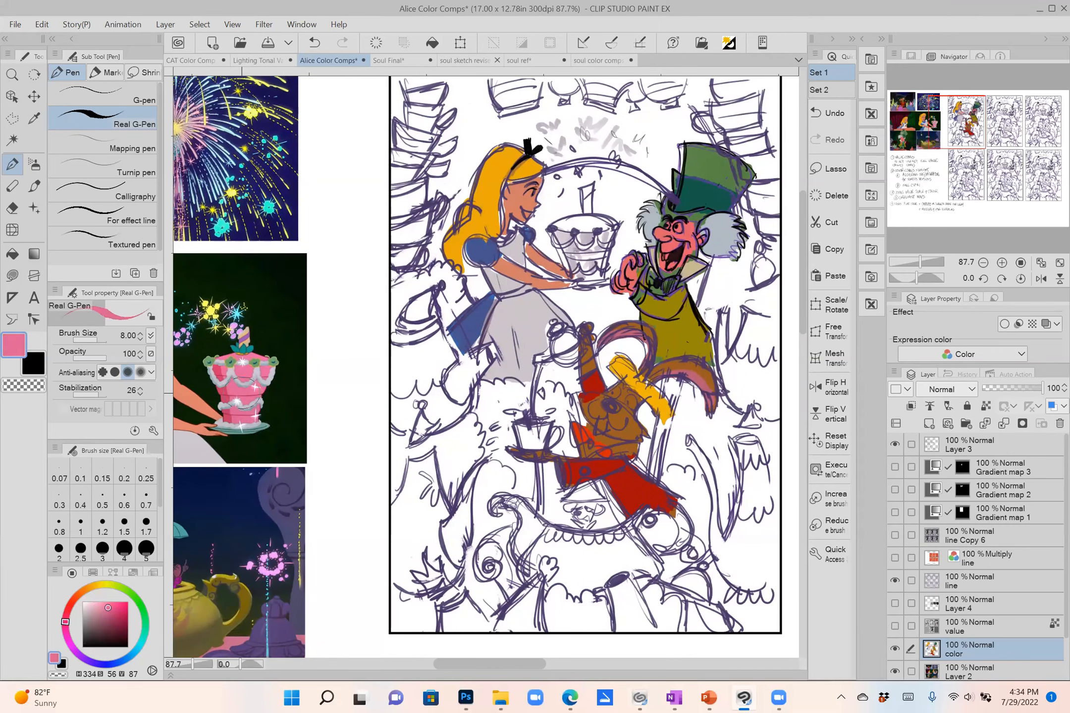
mouse_move(564, 239)
mouse_down()
mouse_move(596, 237)
mouse_move(586, 271)
mouse_up()
alt+click(257, 355)
drag(577, 216, 592, 220)
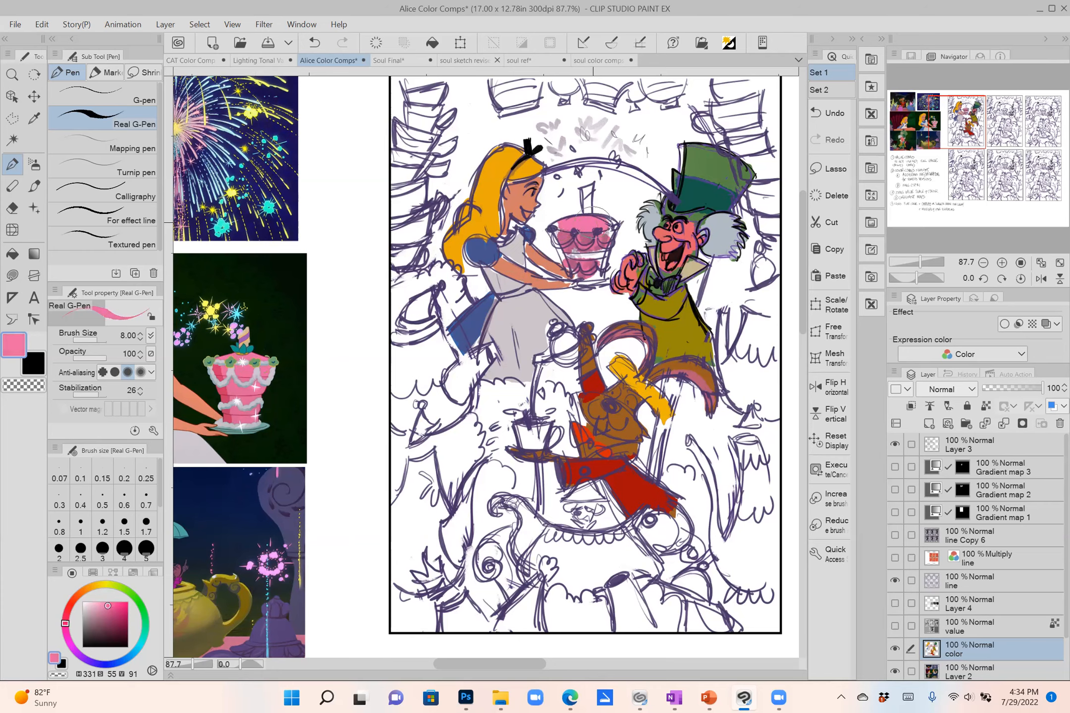
Paint the chair area behind and below the cake dark maroon, using the colour sampled from the Alice reference.
drag(318, 459, 464, 400)
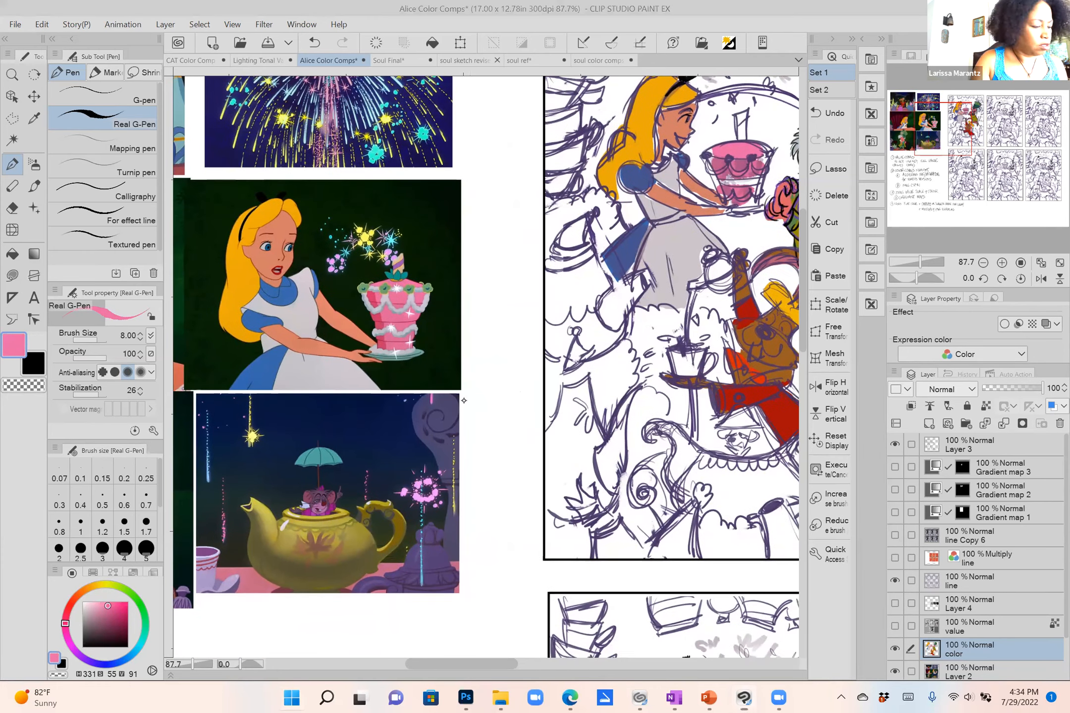
key(super)
scroll(464, 400, down, 1)
key(super)
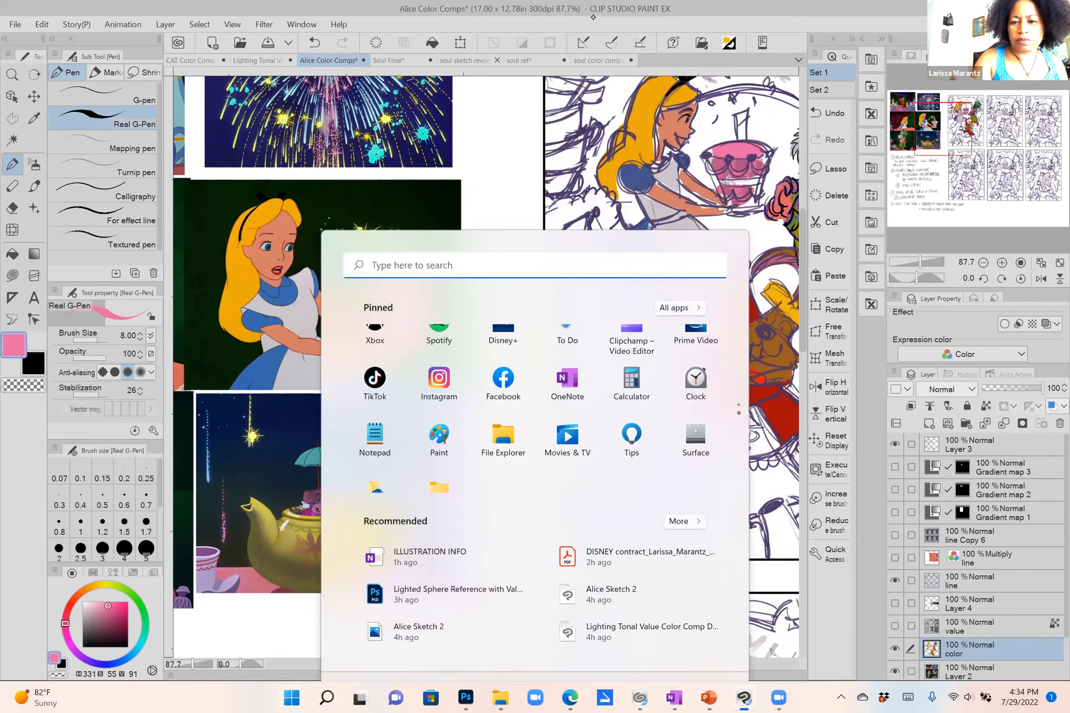
drag(403, 397, 260, 361)
alt+click(221, 327)
drag(606, 235, 572, 243)
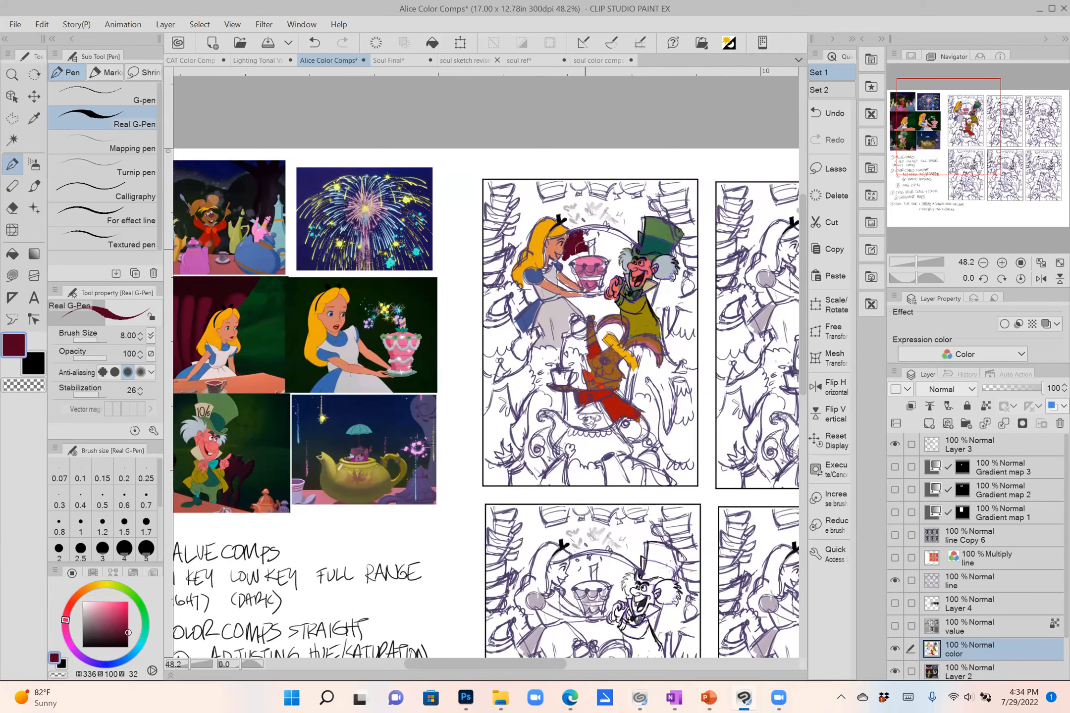
mouse_move(594, 234)
mouse_down()
mouse_move(613, 271)
mouse_move(613, 244)
mouse_up()
drag(578, 304, 606, 307)
Paint the bottom-left teapot of the first comp blue and the bottom-right one magenta, sampling both colours from the tea party reference.
drag(348, 412, 416, 354)
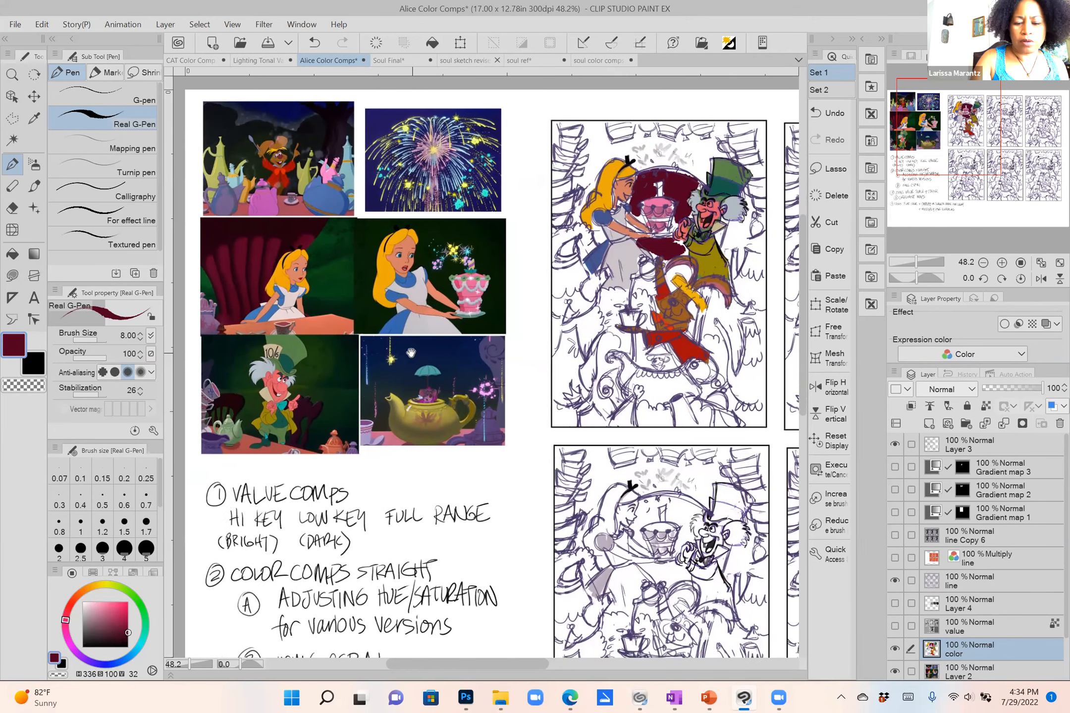
alt+click(325, 196)
mouse_move(584, 424)
mouse_down()
mouse_move(556, 407)
mouse_move(596, 404)
mouse_up()
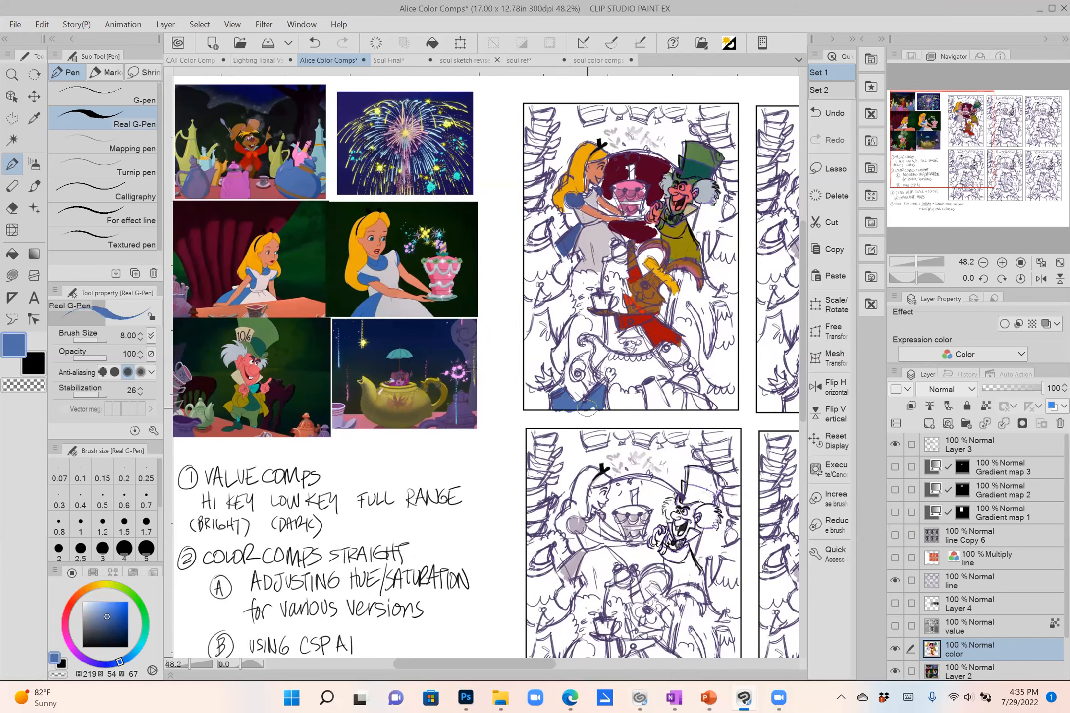
alt+click(236, 186)
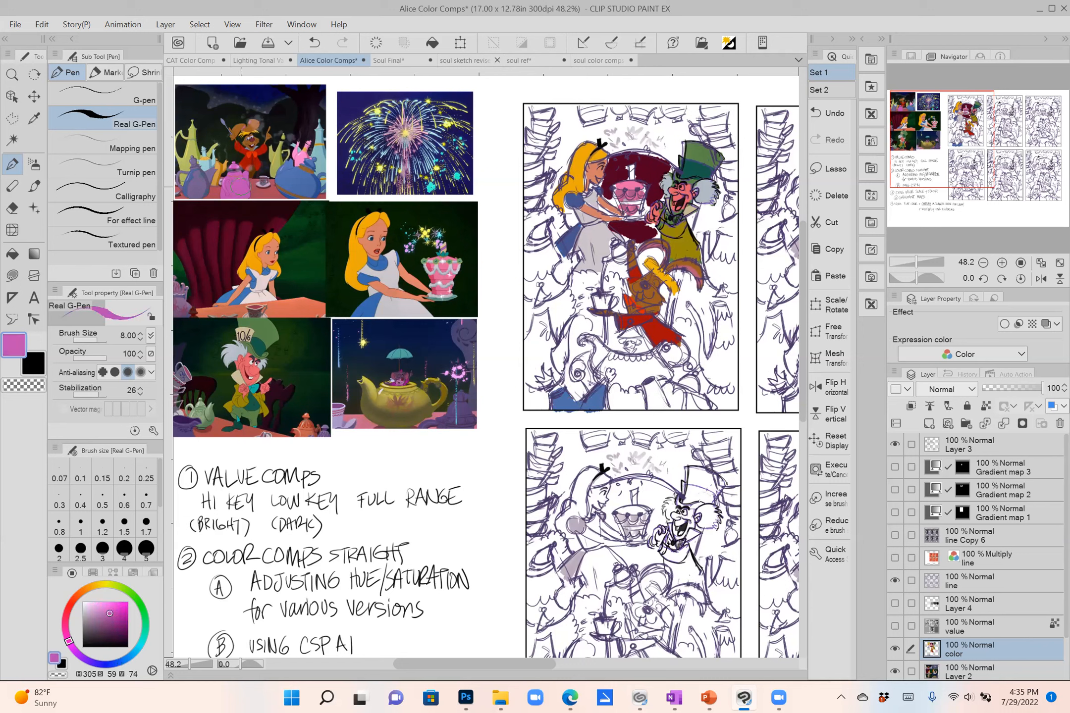
mouse_move(655, 409)
mouse_down()
mouse_move(653, 388)
mouse_move(690, 386)
mouse_move(699, 407)
mouse_up()
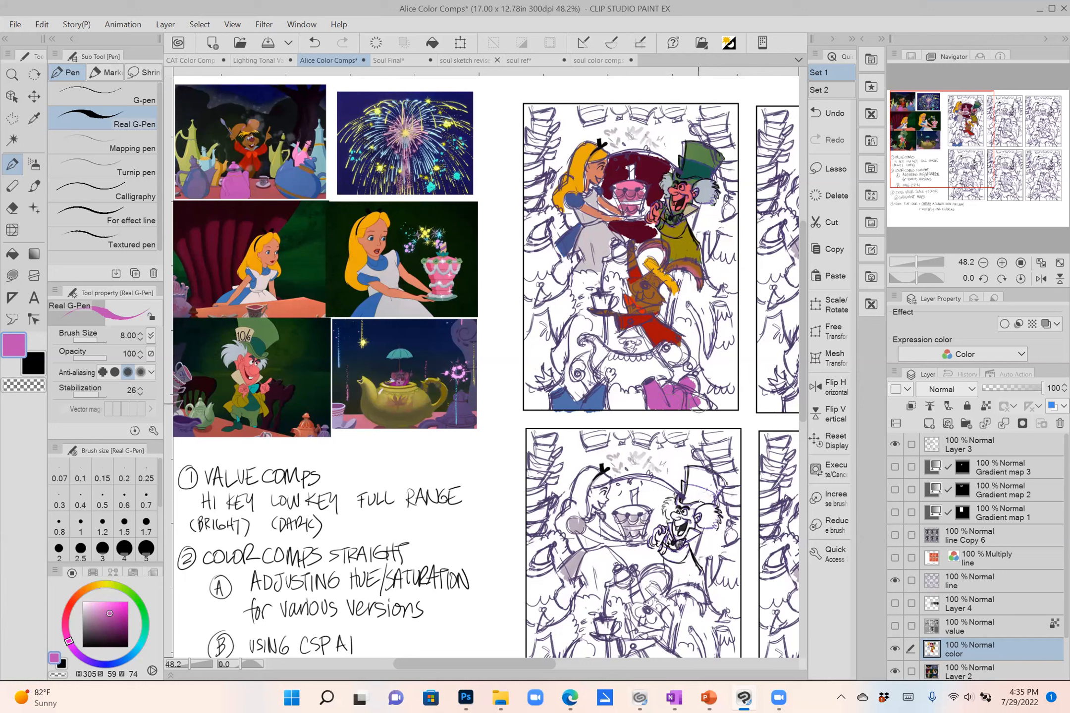
Paint the tall right-hand teapot yellow-green and the large central teapot mustard, using colours sampled from the reference teapots.
alt+click(196, 151)
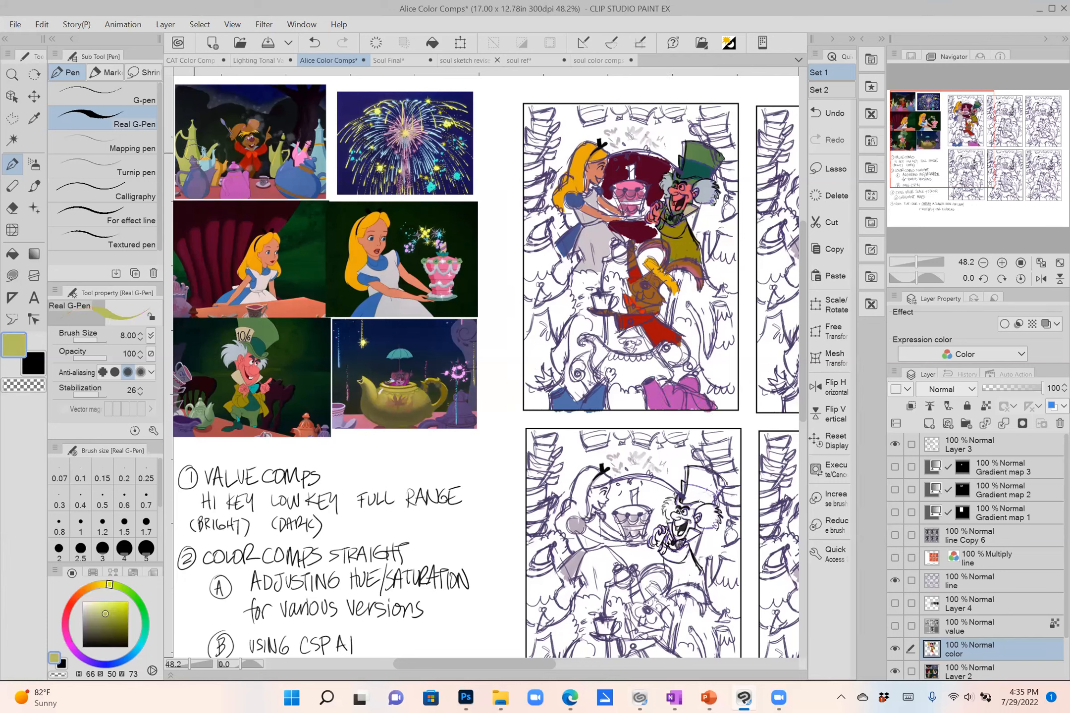
mouse_move(717, 306)
mouse_down()
mouse_move(728, 338)
mouse_move(710, 373)
mouse_move(699, 337)
mouse_move(713, 376)
mouse_move(734, 367)
mouse_move(728, 387)
mouse_move(718, 382)
mouse_up()
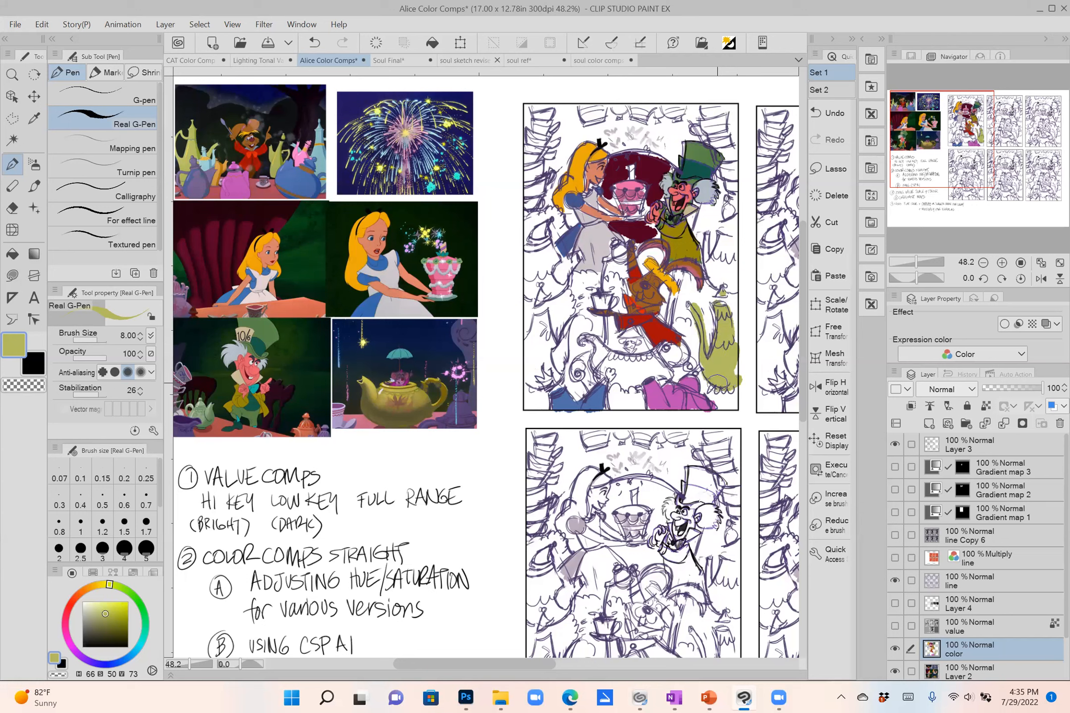
alt+click(382, 398)
mouse_move(619, 354)
mouse_down()
mouse_move(591, 340)
mouse_move(594, 355)
mouse_move(618, 359)
mouse_move(612, 373)
mouse_move(641, 376)
mouse_move(648, 368)
mouse_move(617, 363)
mouse_move(654, 366)
mouse_up()
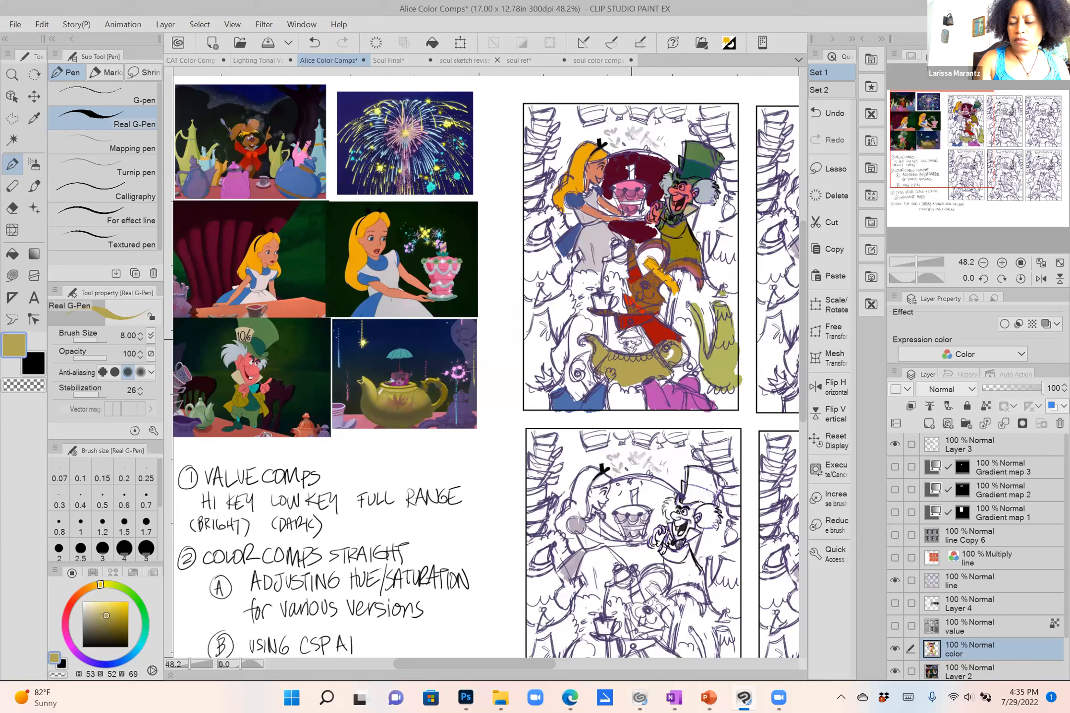
Paint the Dormouse in the central teapot with mauve and dark purple sampled from the golden teapot reference.
alt+click(408, 377)
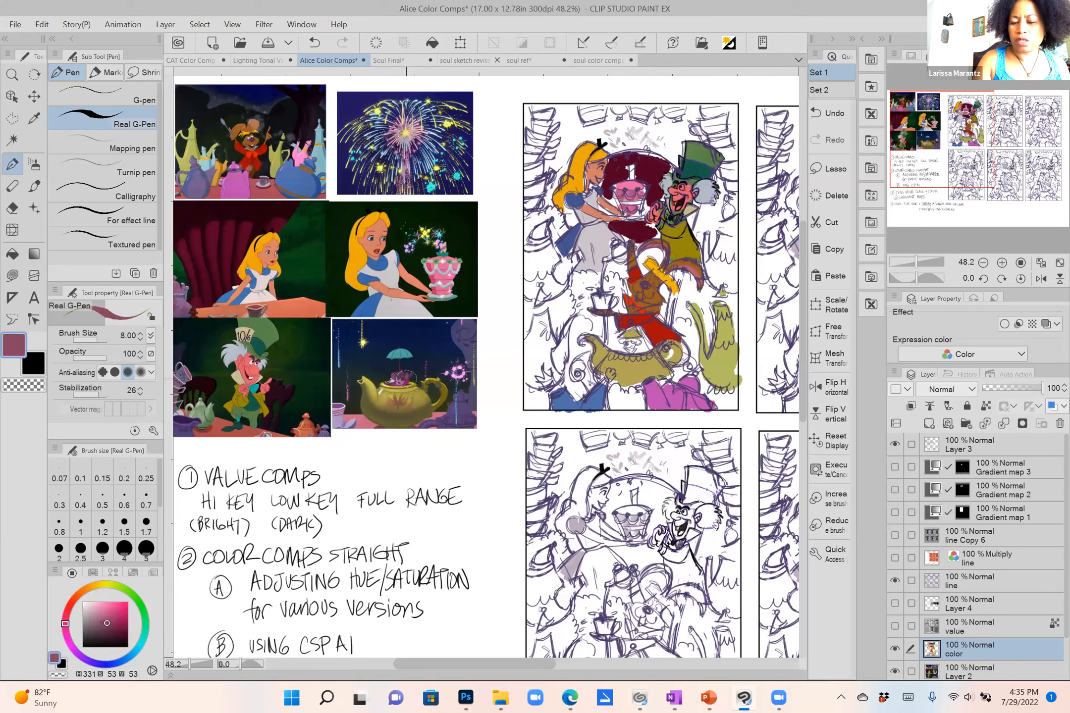
drag(627, 349, 635, 349)
alt+click(405, 377)
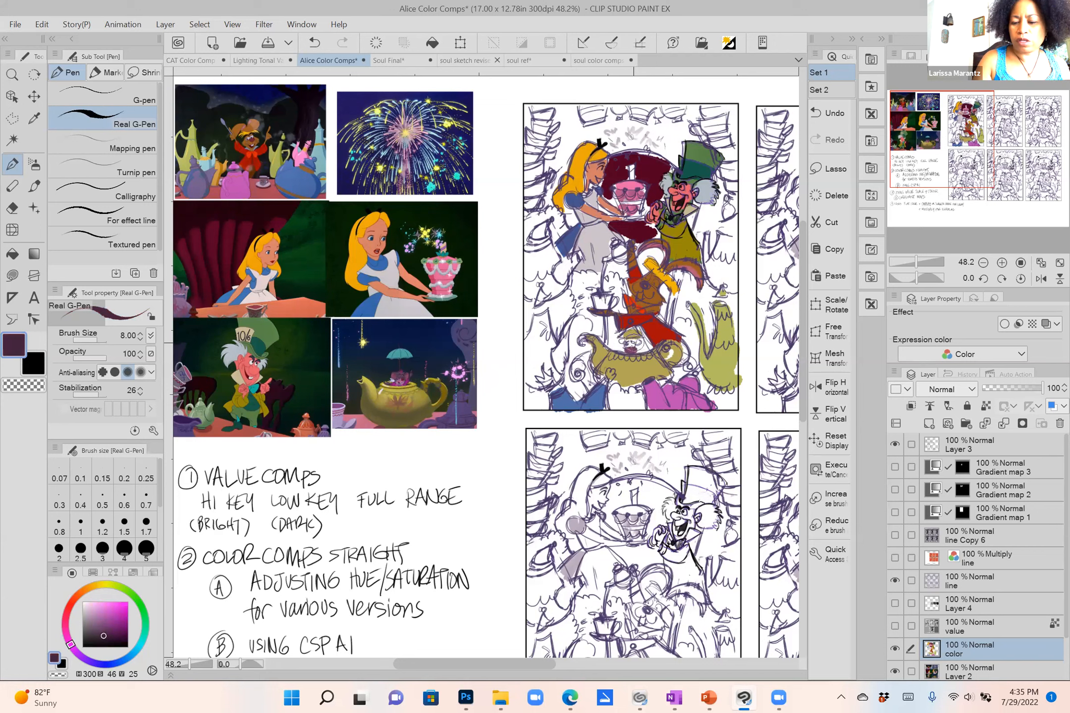
Sample the hare's coat red and fur brown from the comp and fill in his raised arm by the cup with brown.
alt+click(656, 330)
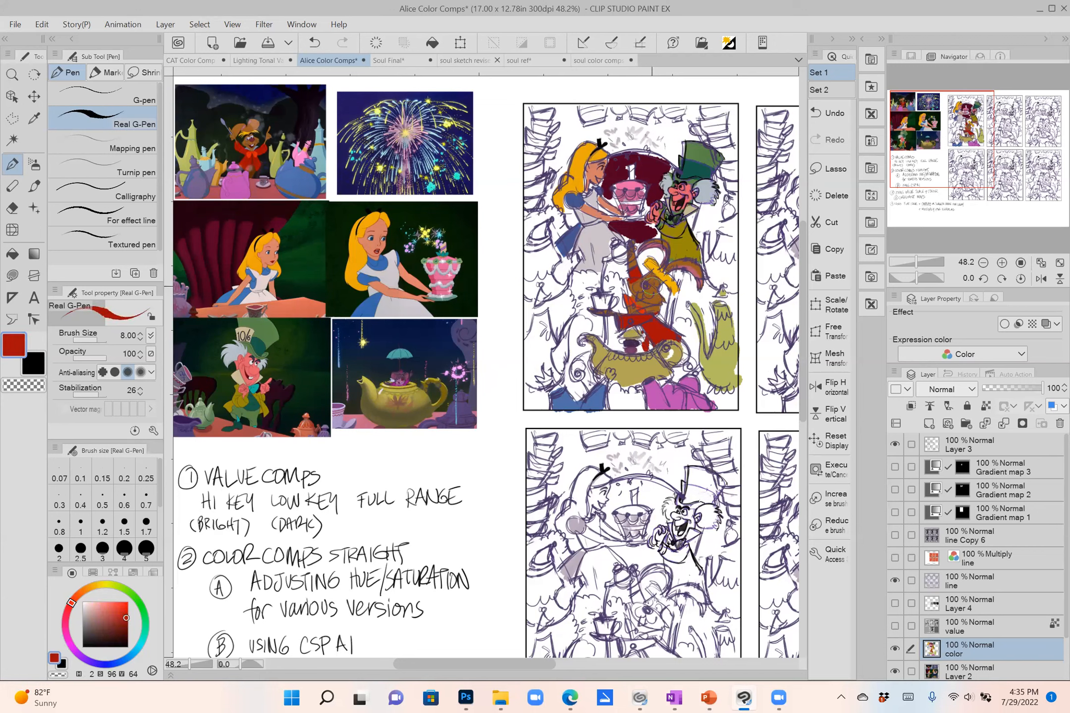
alt+click(653, 296)
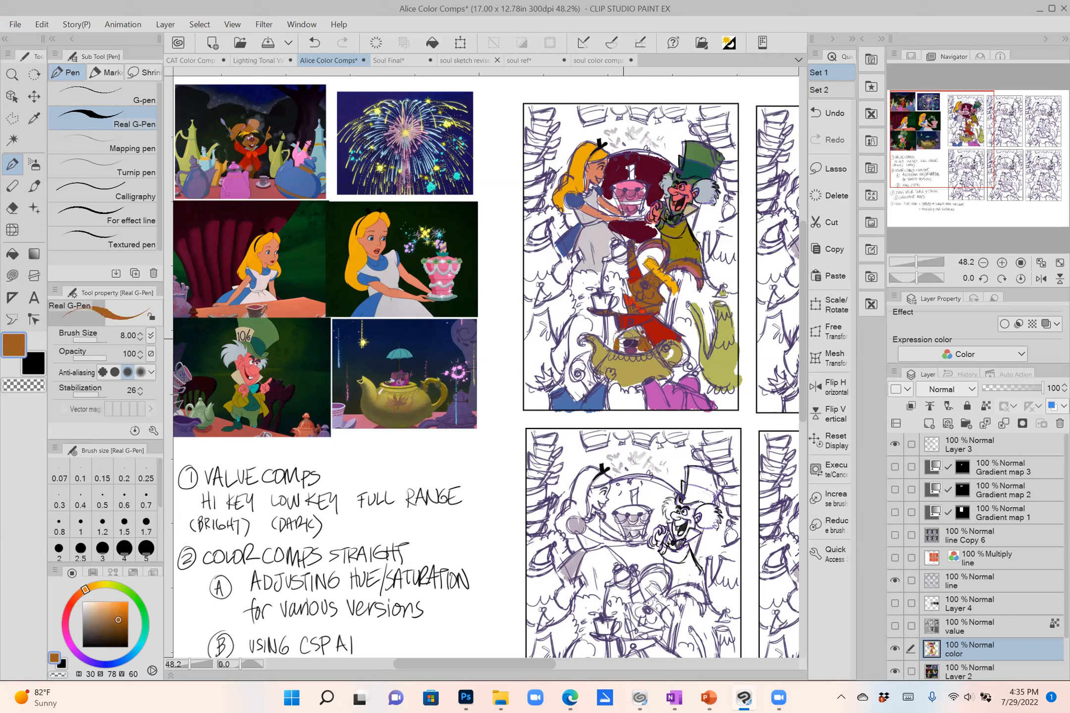
drag(599, 289, 607, 278)
Paint the lower-left teapot and the teapot beside the Mad Hatter light blue, using the colour sampled from the tea party reference.
alt+click(217, 159)
mouse_move(540, 321)
mouse_down()
mouse_move(527, 359)
mouse_move(570, 320)
mouse_up()
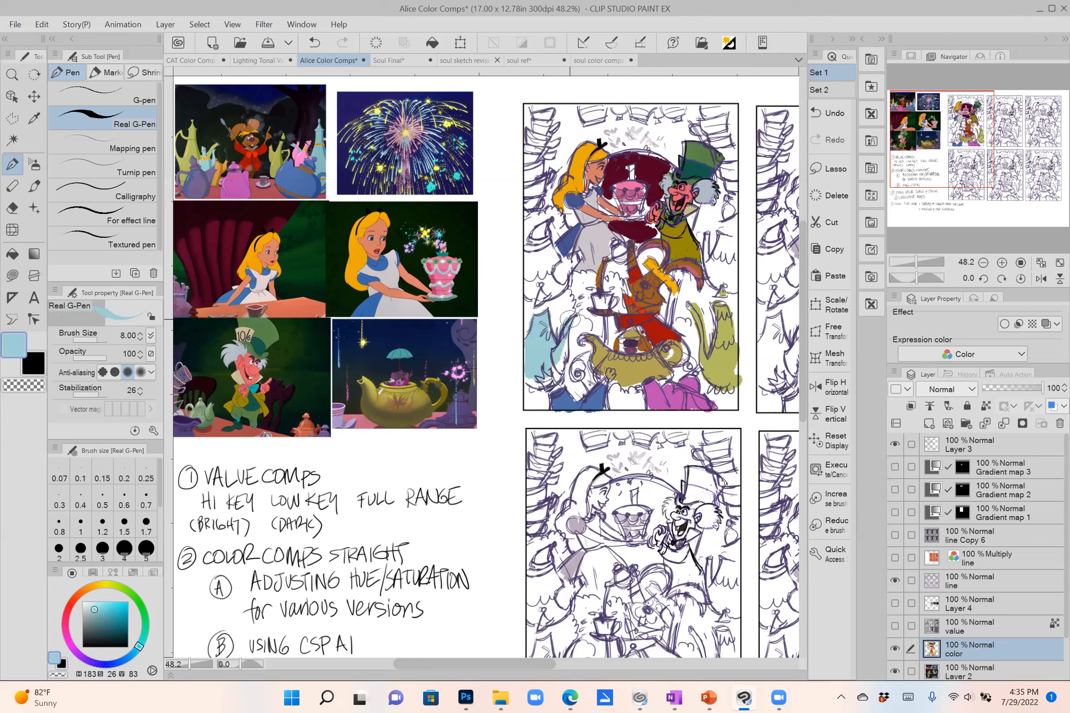
drag(540, 380, 536, 381)
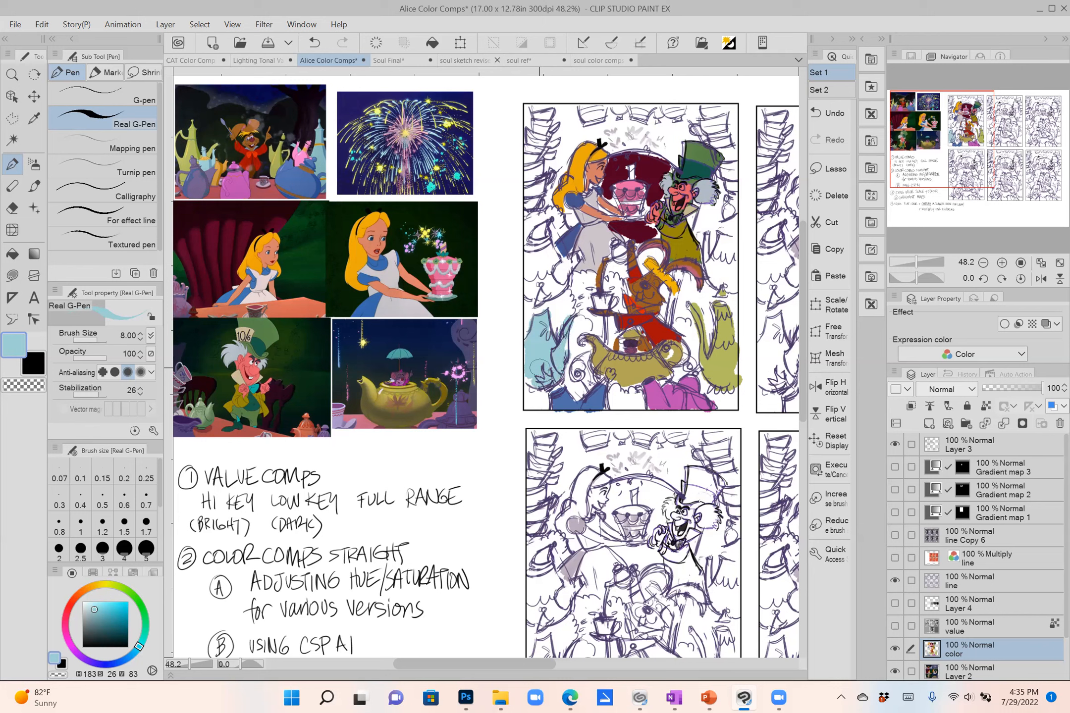
mouse_move(711, 262)
mouse_down()
mouse_move(740, 238)
mouse_move(730, 295)
mouse_up()
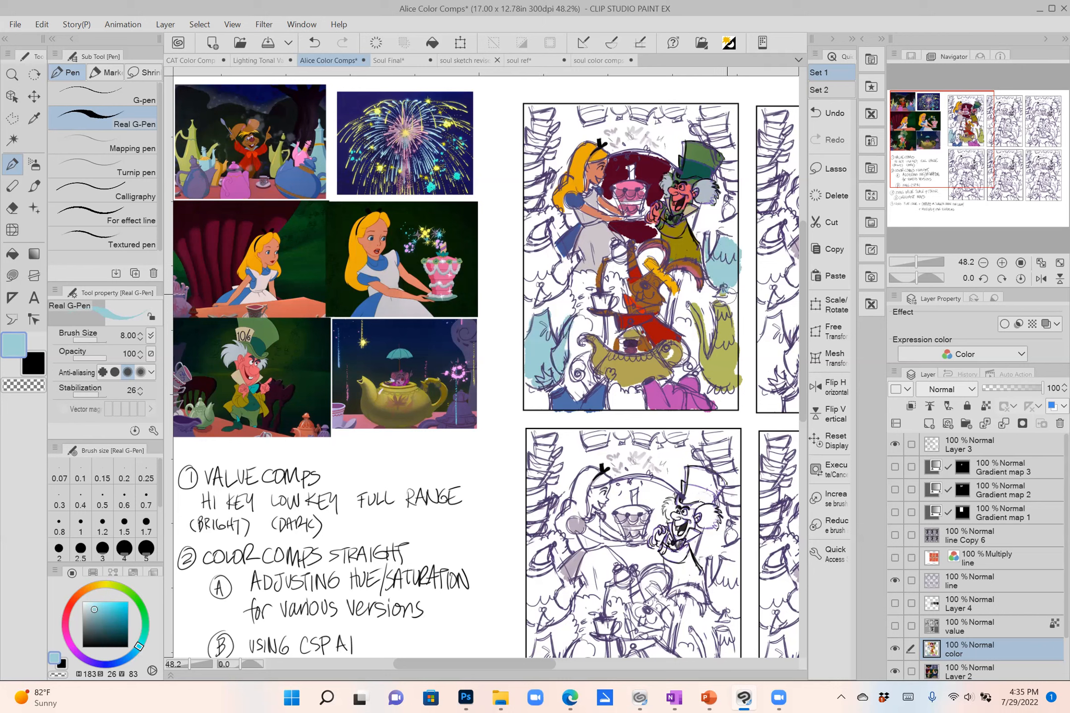
Paint the teapot below Alice at the comp's left edge pink, using the colour sampled from the tea party reference.
alt+click(306, 156)
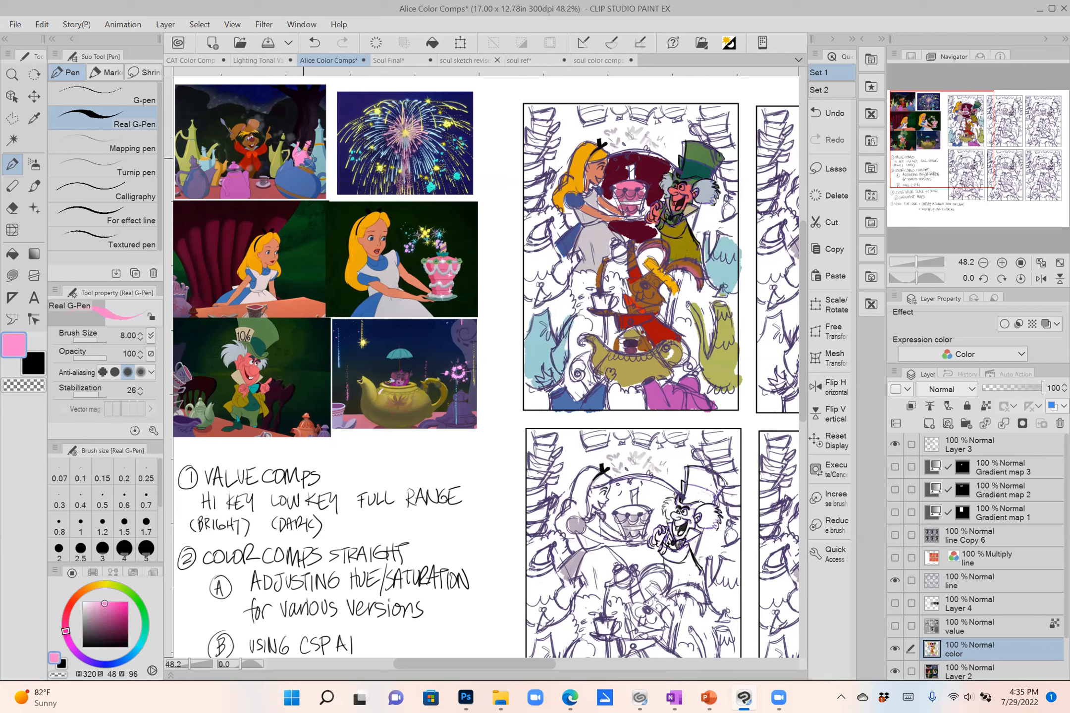
mouse_move(527, 256)
mouse_down()
mouse_move(528, 301)
mouse_move(557, 246)
mouse_move(570, 287)
mouse_up()
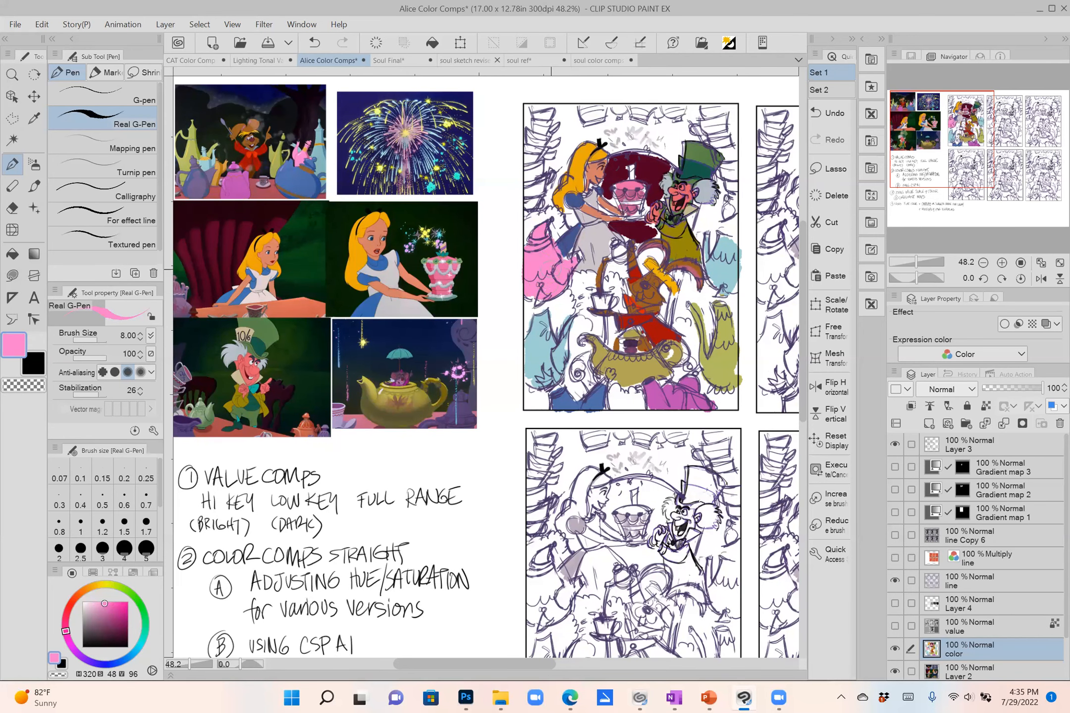
Sample the purple of the Mad Hatter reference, lighten it to lavender (H273 S36 V82), and paint the stacks along both upper sides.
drag(592, 374, 542, 411)
drag(487, 358, 577, 321)
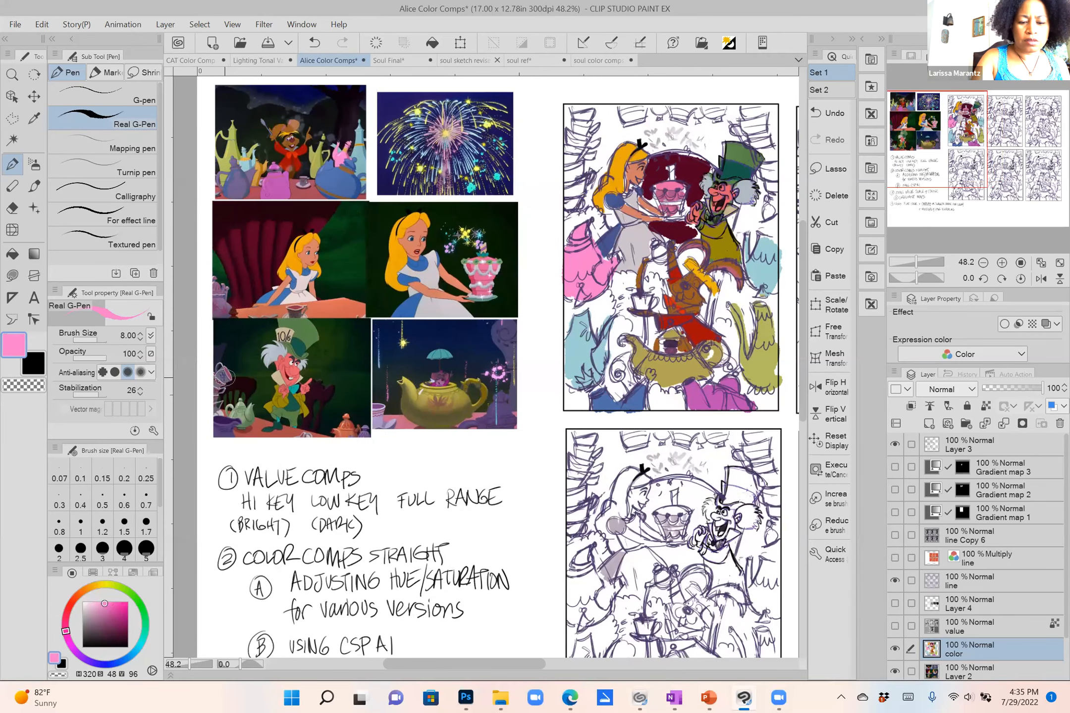
alt+click(225, 378)
alt+click(226, 430)
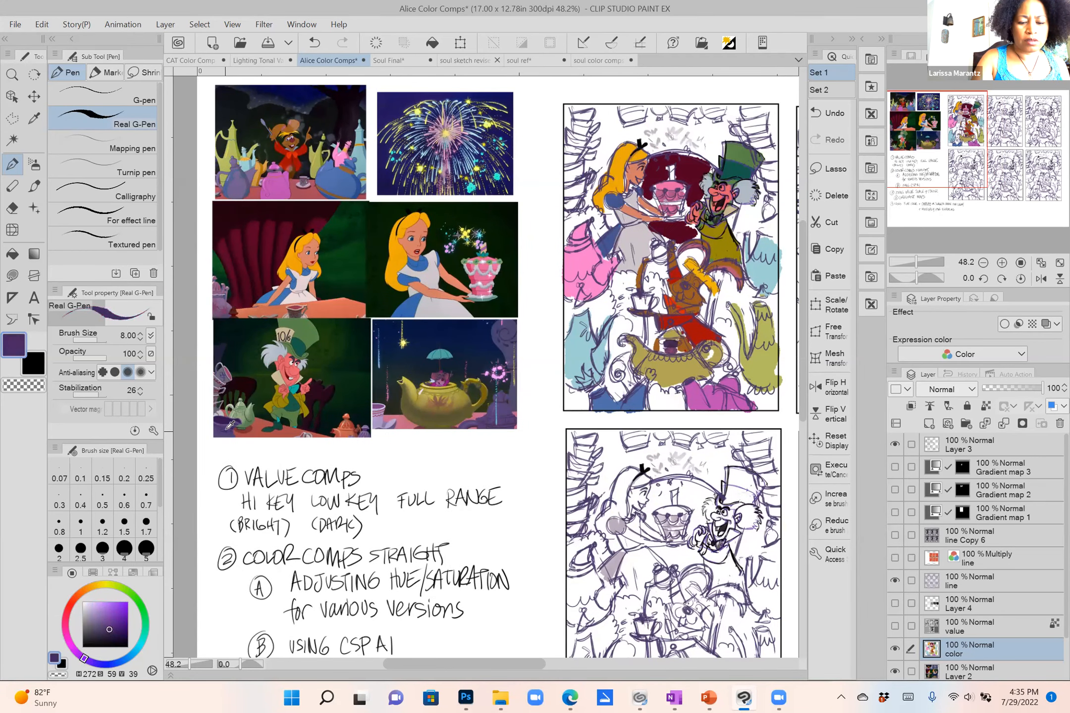
alt+click(227, 430)
drag(580, 358, 498, 380)
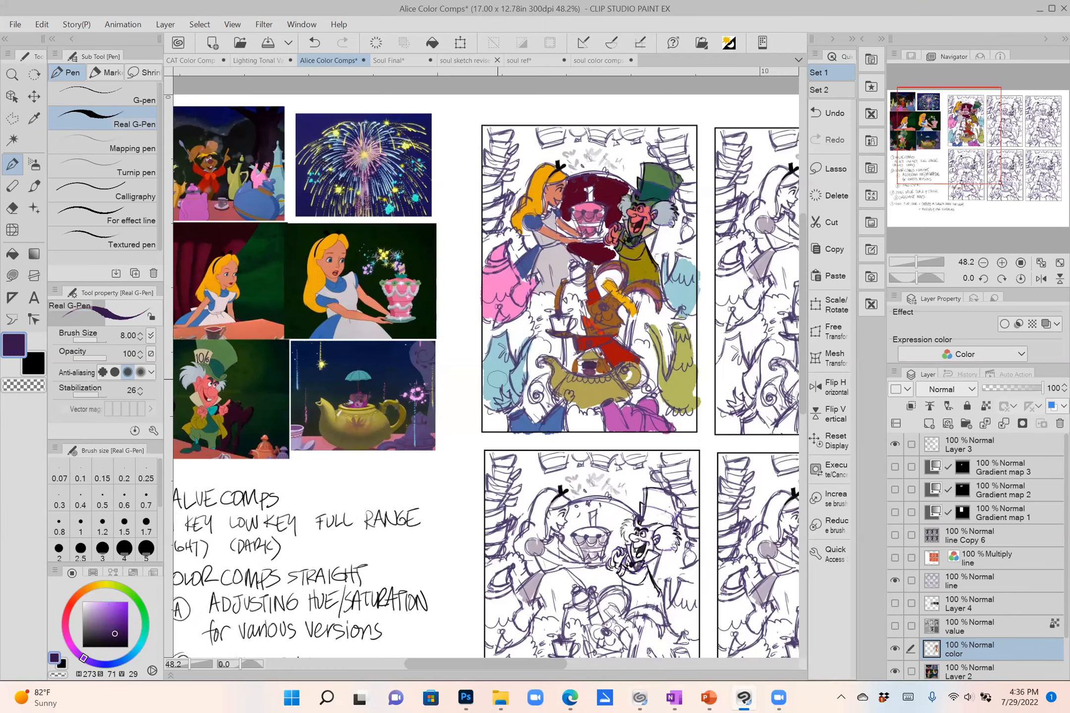
click(101, 608)
mouse_move(484, 159)
mouse_down()
mouse_move(500, 131)
mouse_move(488, 147)
mouse_move(508, 136)
mouse_move(481, 236)
mouse_move(499, 178)
mouse_move(495, 233)
mouse_up()
mouse_move(694, 164)
mouse_down()
mouse_move(684, 173)
mouse_move(664, 144)
mouse_move(691, 156)
mouse_move(681, 191)
mouse_move(696, 227)
mouse_up()
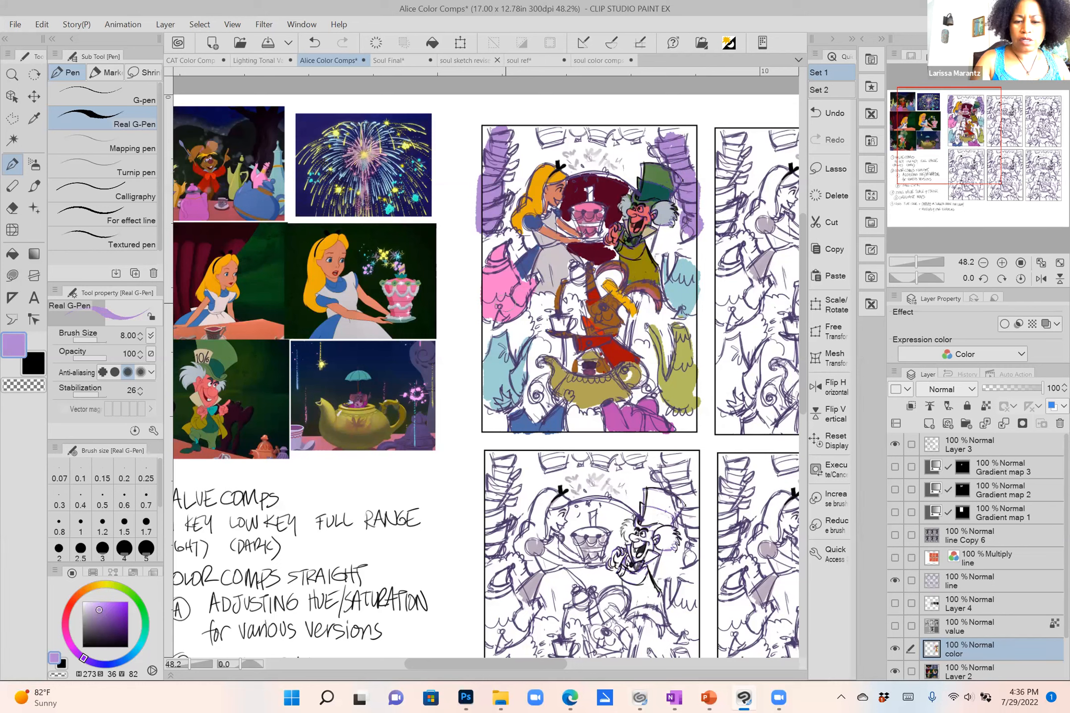
Mix a pale blue-green (H172 S11 V88) and fill the white gaps between the teapots and around the hare in the comp's lower half.
drag(91, 606, 87, 607)
click(142, 640)
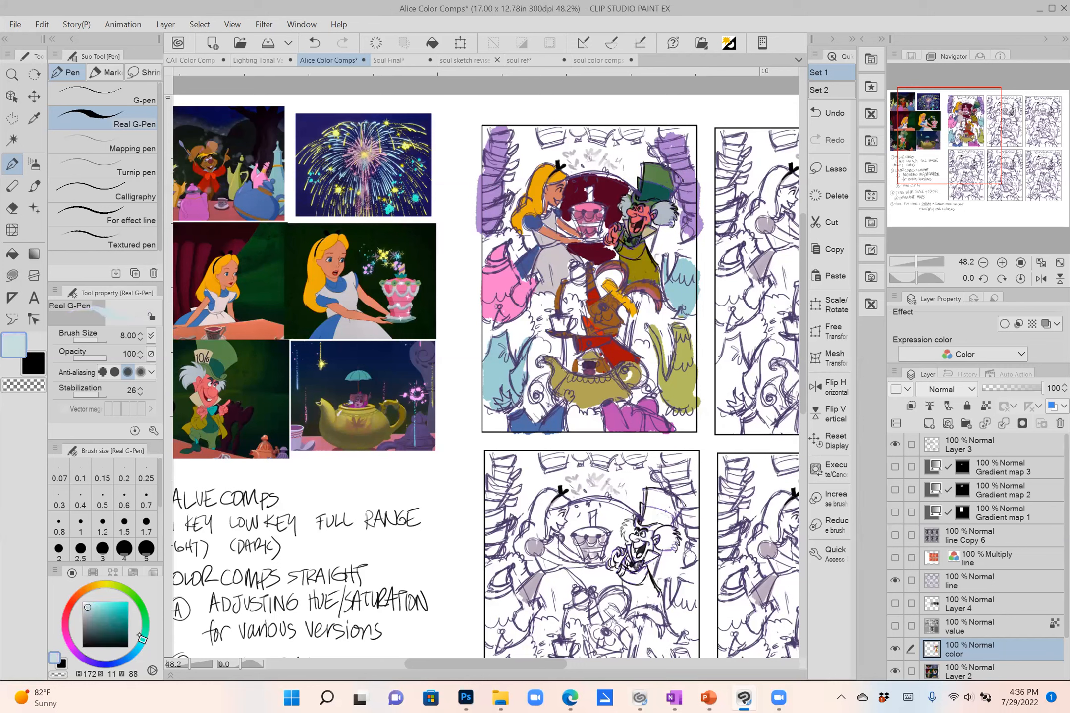
mouse_move(484, 341)
mouse_down()
mouse_move(527, 321)
mouse_move(527, 336)
mouse_move(535, 310)
mouse_move(534, 349)
mouse_move(551, 340)
mouse_move(530, 369)
mouse_move(533, 411)
mouse_move(492, 414)
mouse_move(497, 430)
mouse_move(581, 424)
mouse_up()
mouse_move(665, 404)
mouse_down()
mouse_move(684, 422)
mouse_move(647, 362)
mouse_move(643, 309)
mouse_move(656, 311)
mouse_move(669, 332)
mouse_up()
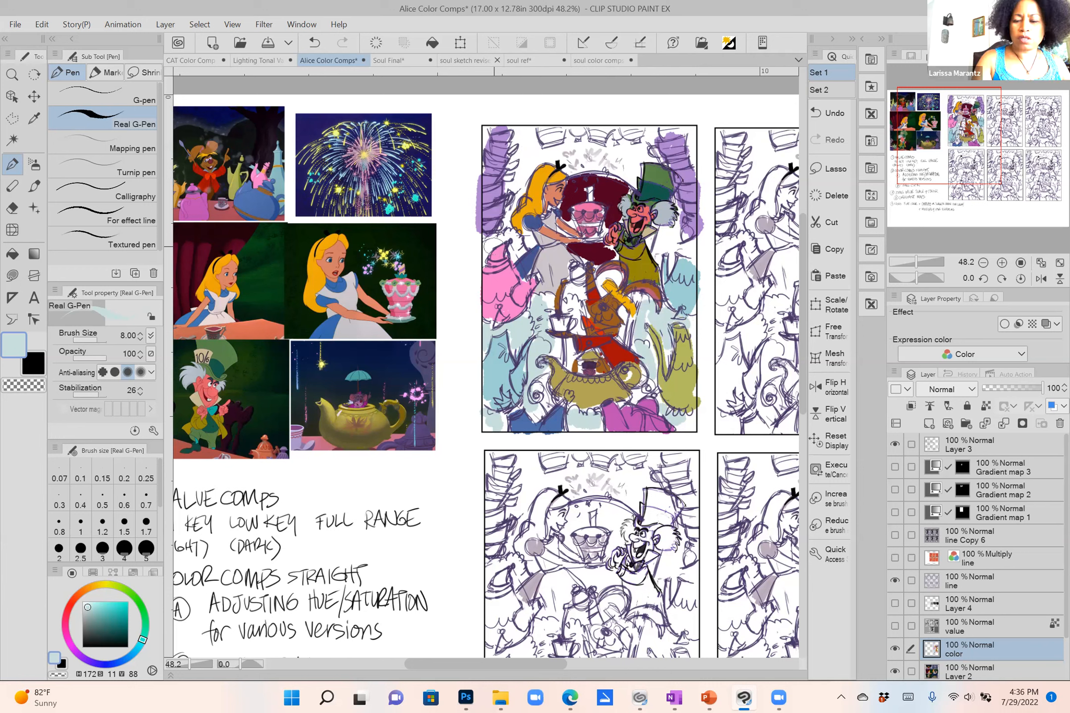
Paint the night sky behind Alice and the Mad Hatter dark navy (H243 S85 V34), sampling the colour from the fireworks reference.
alt+click(421, 314)
mouse_move(529, 171)
mouse_down()
mouse_move(525, 136)
mouse_move(529, 147)
mouse_move(515, 151)
mouse_move(526, 179)
mouse_move(533, 161)
mouse_move(573, 159)
mouse_move(570, 133)
mouse_move(595, 148)
mouse_move(585, 163)
mouse_move(602, 144)
mouse_move(620, 149)
mouse_move(620, 174)
mouse_move(603, 156)
mouse_move(521, 161)
mouse_up()
alt+click(422, 119)
mouse_move(638, 150)
mouse_down()
mouse_move(658, 130)
mouse_move(629, 169)
mouse_move(633, 184)
mouse_move(608, 167)
mouse_move(565, 173)
mouse_up()
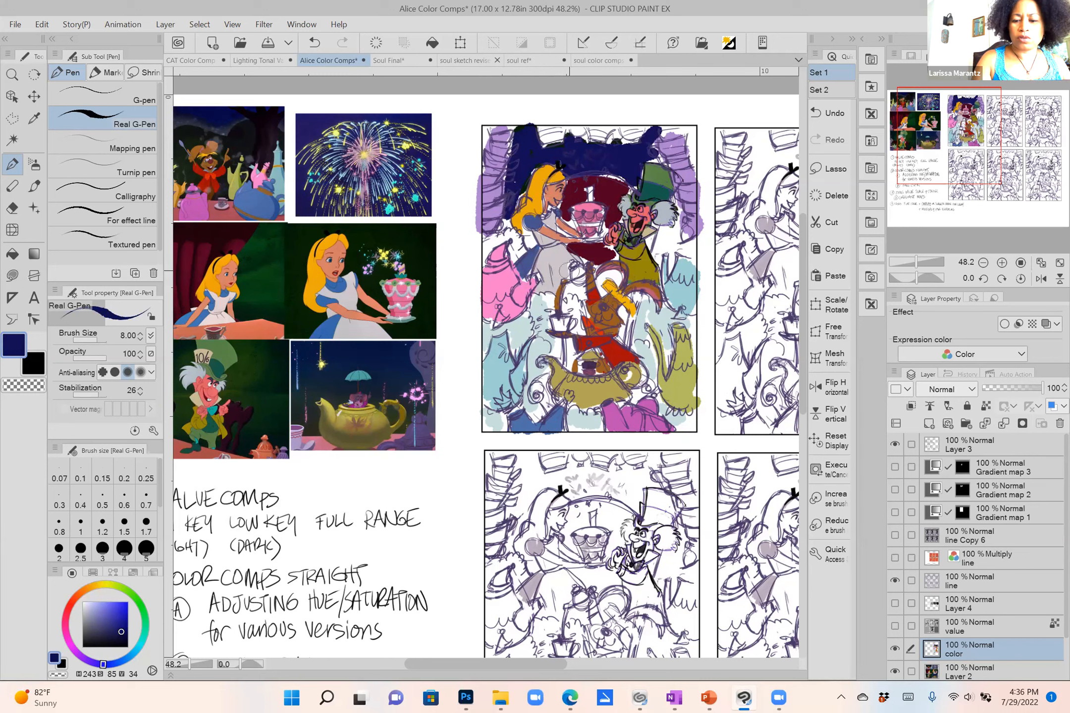
Paint the row of cups along the comp's upper edge pink, light blue and olive green, sampling the colours from the painted teapots.
alt+click(513, 289)
mouse_move(546, 131)
mouse_down()
mouse_move(558, 129)
mouse_move(538, 144)
mouse_move(567, 127)
mouse_move(642, 139)
mouse_move(631, 136)
mouse_up()
click(97, 607)
alt+click(690, 278)
alt+click(684, 377)
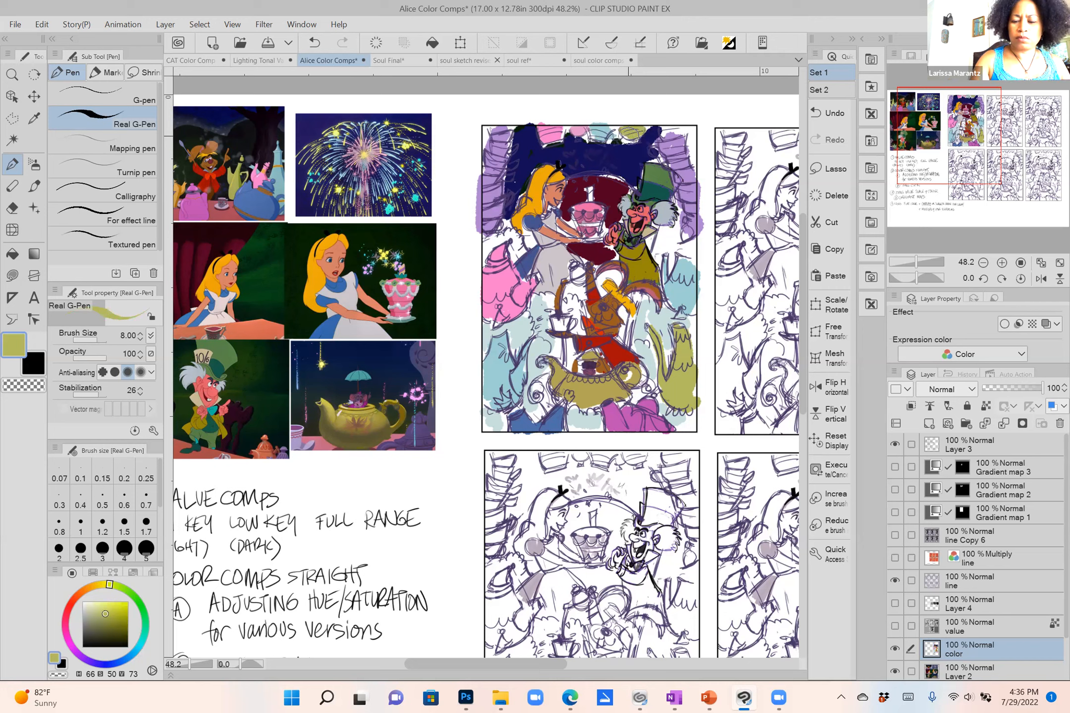
Fill the area around the hare's head with the chair's maroon and colour his cup and the small teapot above pale yellow (H60 S44 V100).
alt+click(587, 194)
mouse_move(567, 290)
mouse_down()
mouse_move(590, 293)
mouse_move(602, 270)
mouse_move(626, 290)
mouse_move(625, 327)
mouse_move(570, 307)
mouse_move(581, 331)
mouse_move(570, 369)
mouse_move(570, 267)
mouse_move(578, 274)
mouse_up()
alt+click(322, 366)
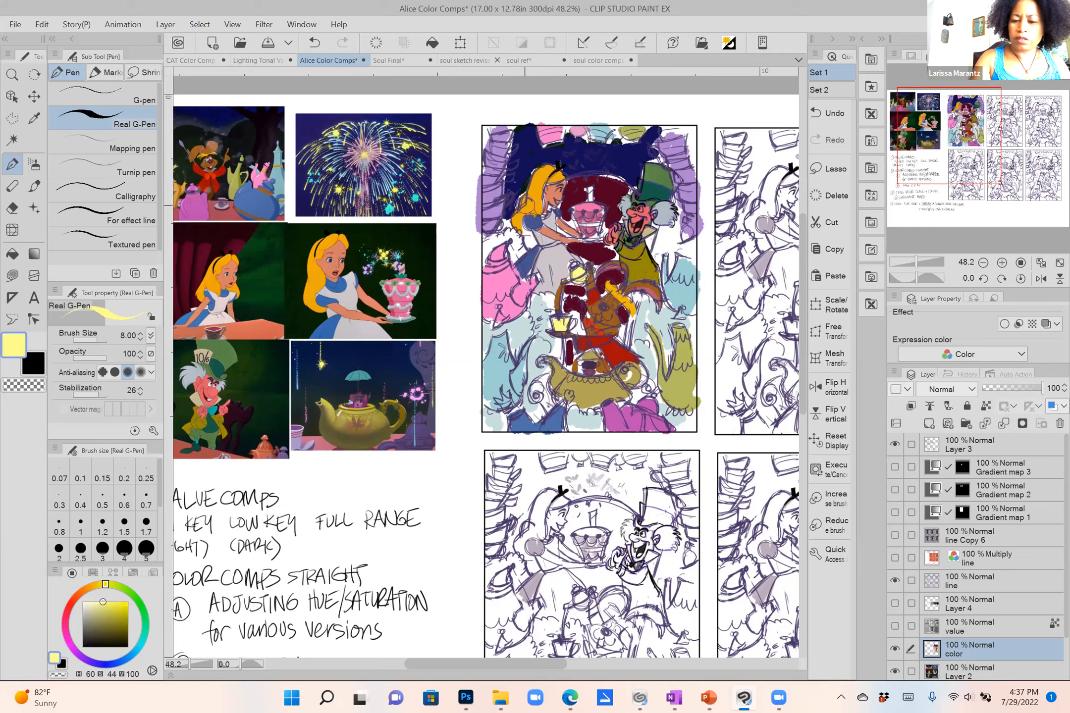
Fill the gaps beside the Mad Hatter with the sky's navy, sampling the comp's pale blue-green and navy for touch-ups.
alt+click(525, 182)
mouse_move(664, 232)
mouse_down()
mouse_move(659, 242)
mouse_move(667, 232)
mouse_move(689, 246)
mouse_move(686, 258)
mouse_up()
alt+click(519, 331)
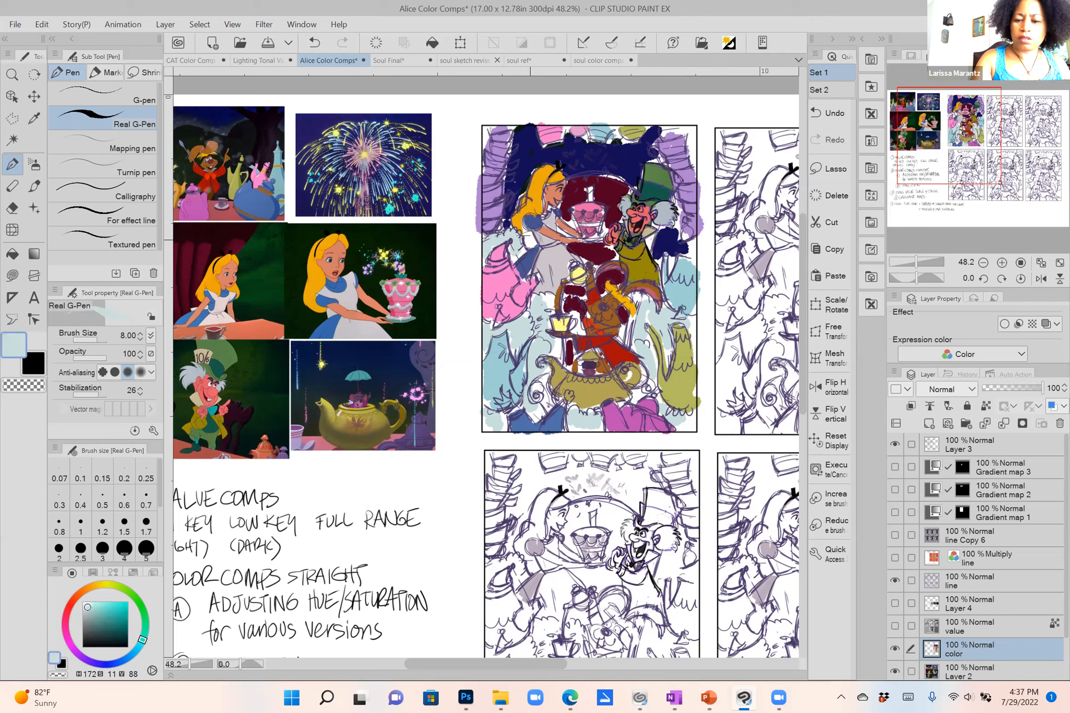
alt+click(534, 240)
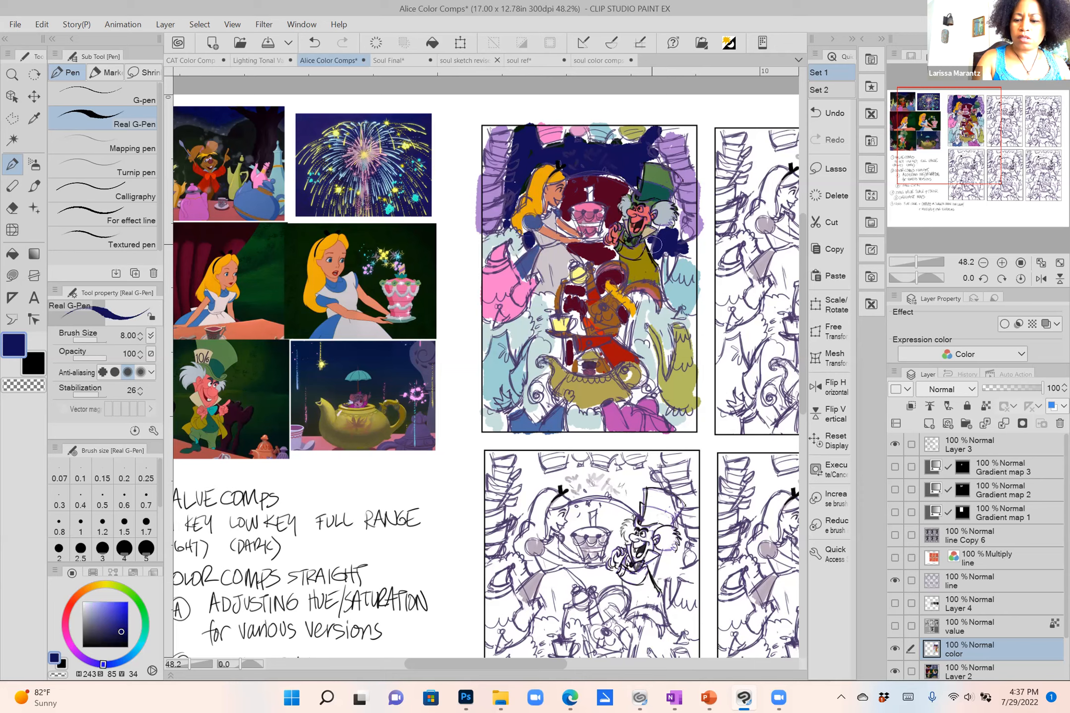
Sample the maroon near the hare and paint the gap between his cup and his body with it.
alt+click(577, 306)
drag(578, 307, 579, 332)
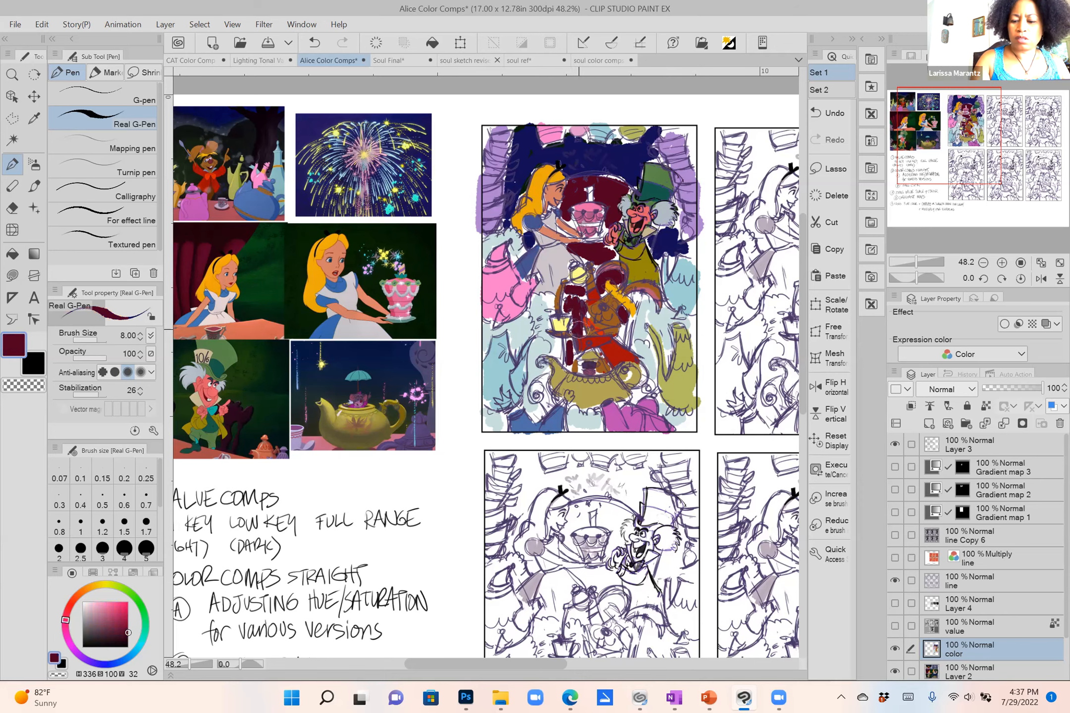
scroll(644, 387, down, 2)
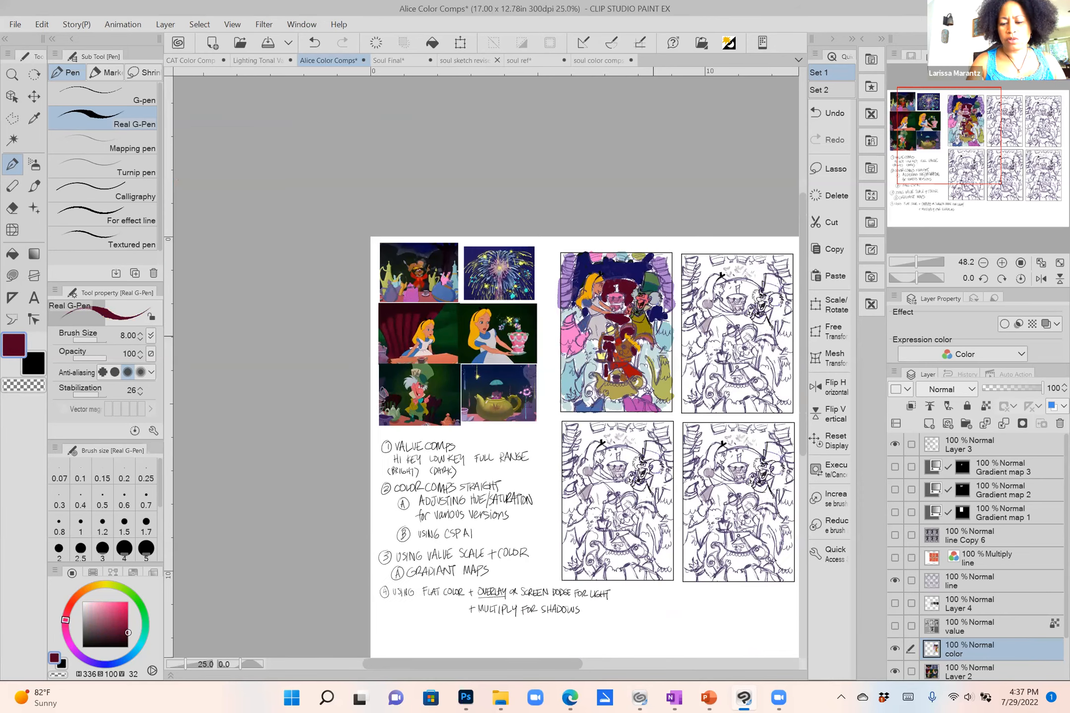
drag(644, 388, 565, 393)
scroll(604, 387, up, 2)
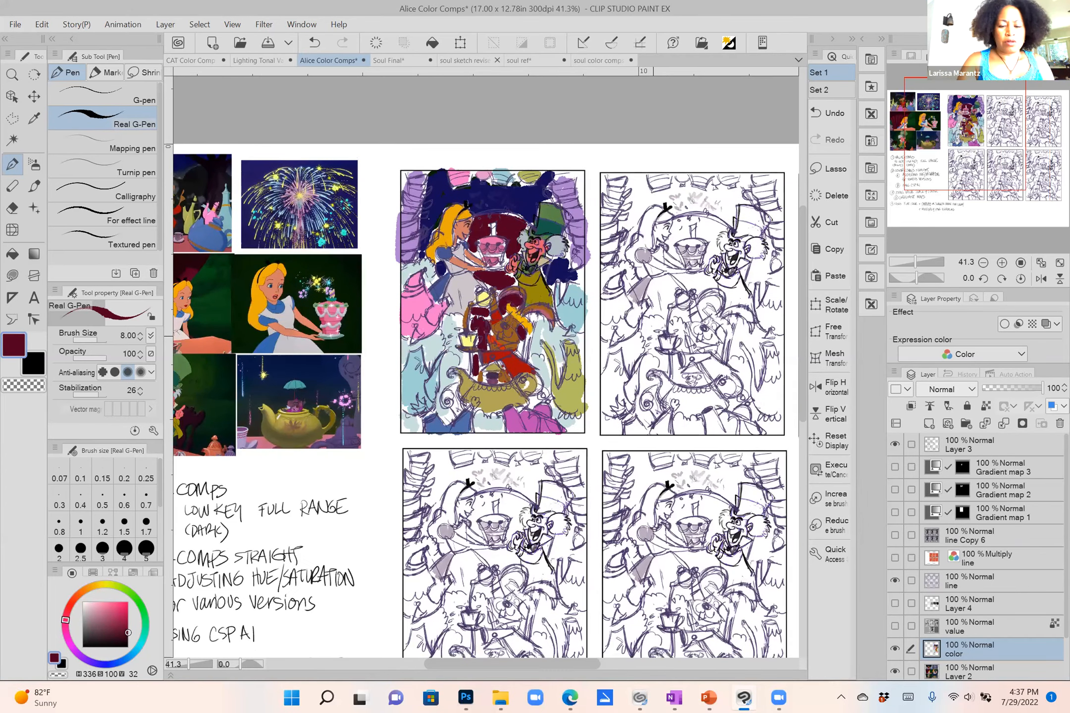
drag(605, 387, 573, 390)
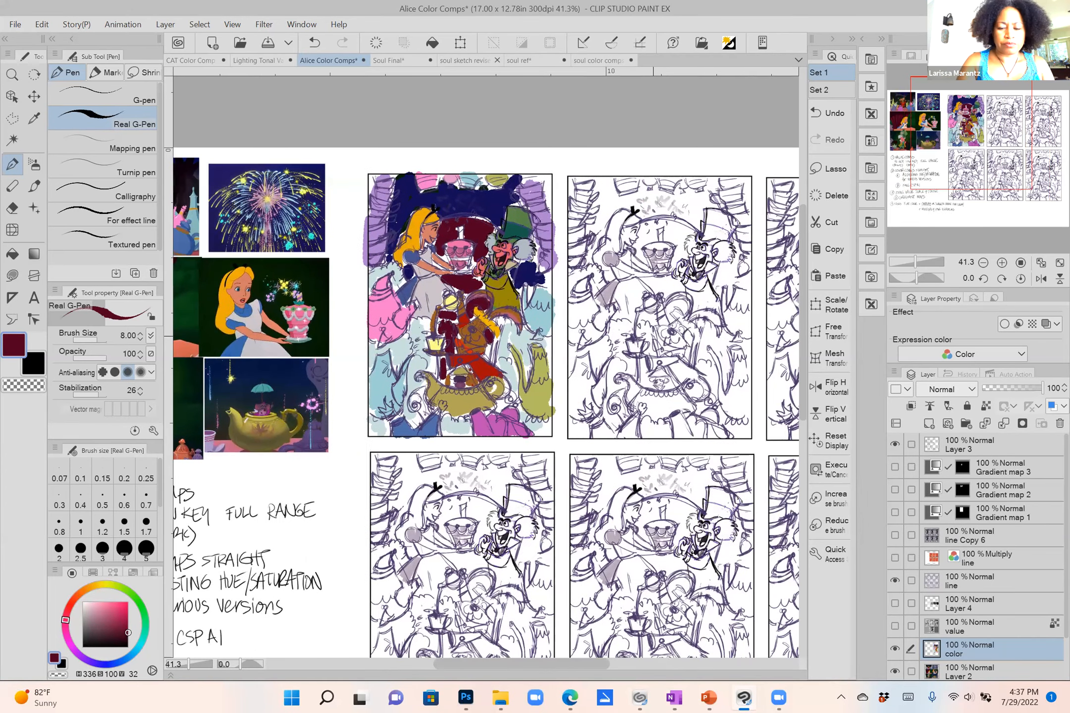
scroll(553, 385, down, 1)
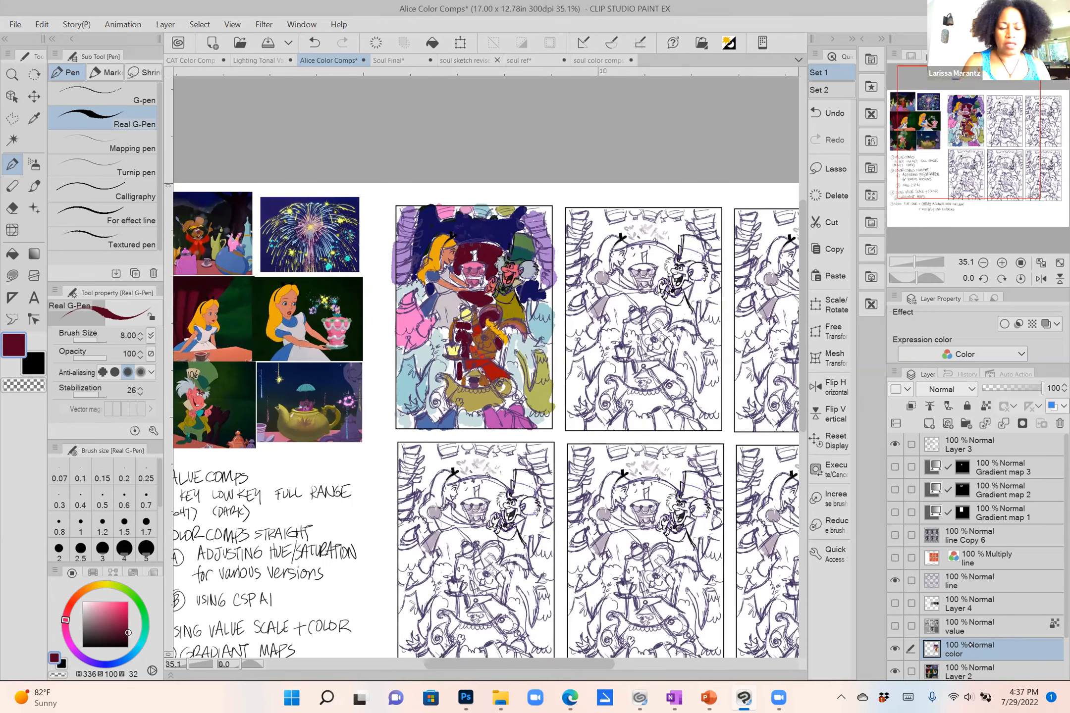
Select the coloured first comp with a rectangular selection and duplicate its colours twice onto new layers.
key(m)
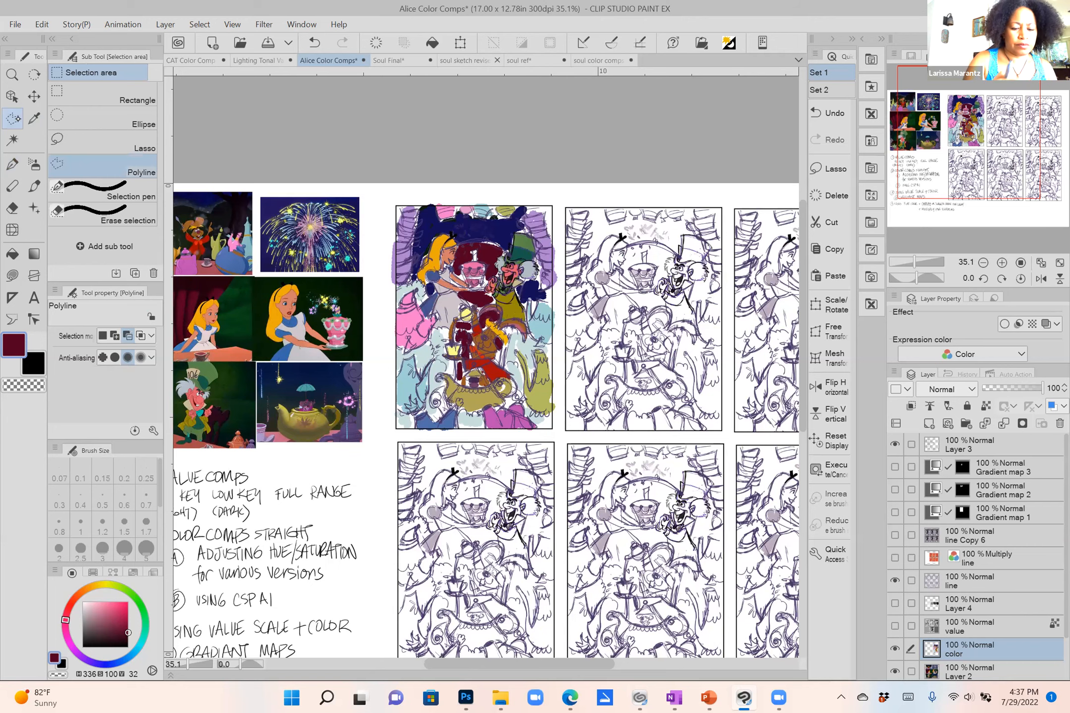
scroll(452, 409, down, 3)
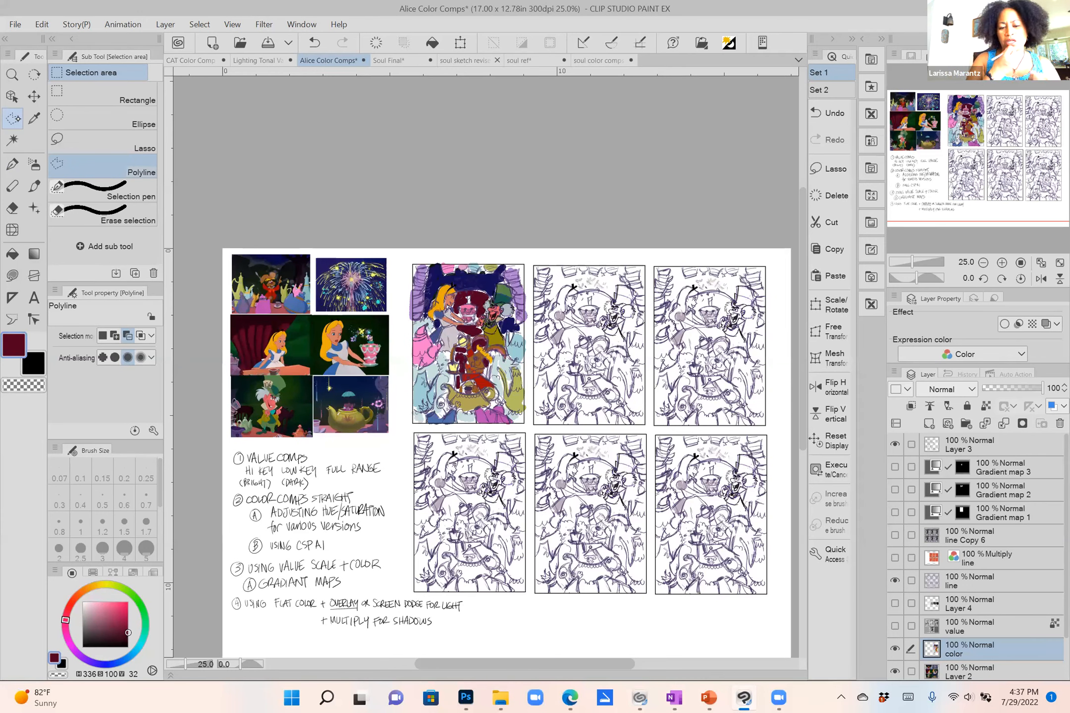
click(130, 95)
drag(409, 258, 530, 426)
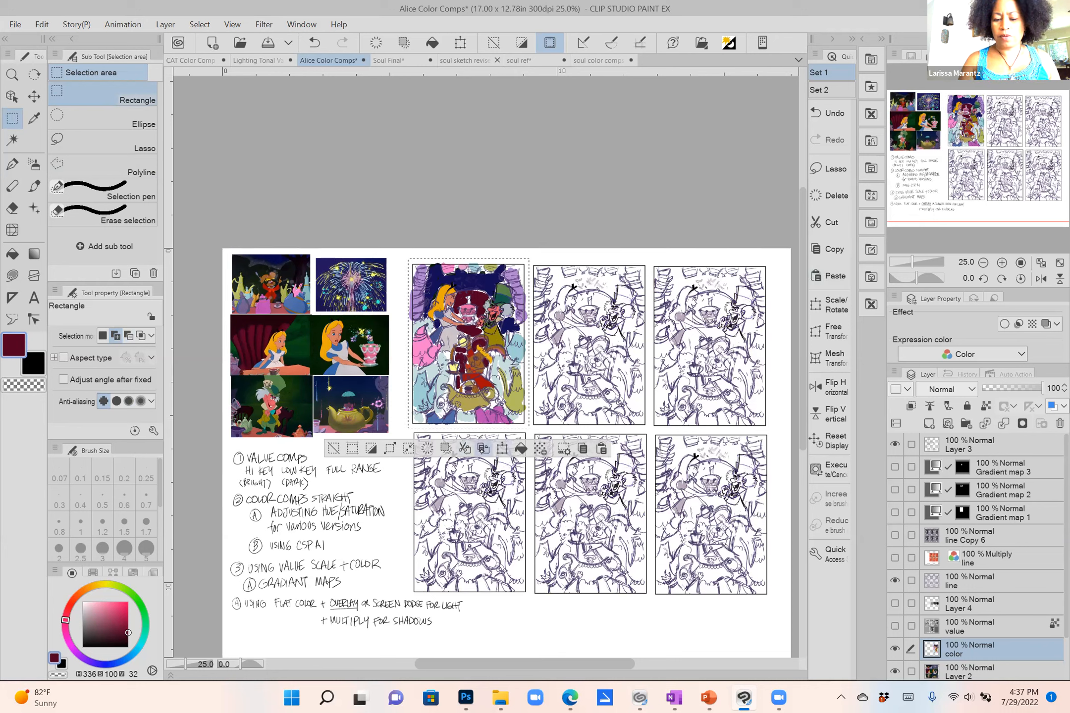
click(483, 448)
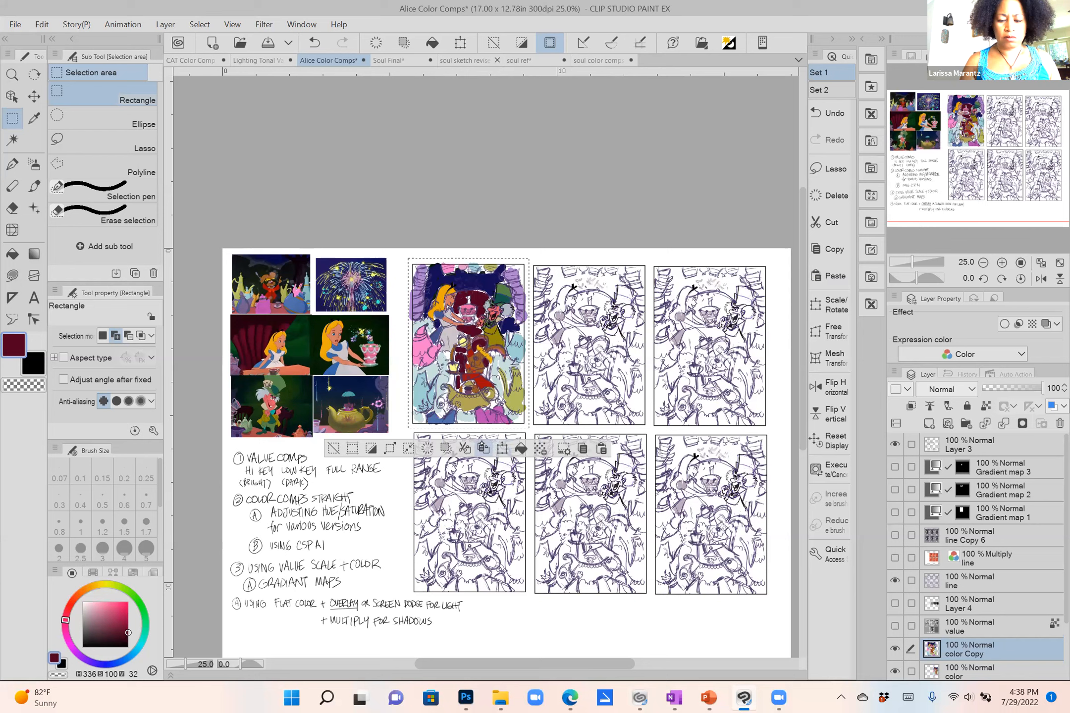
click(484, 448)
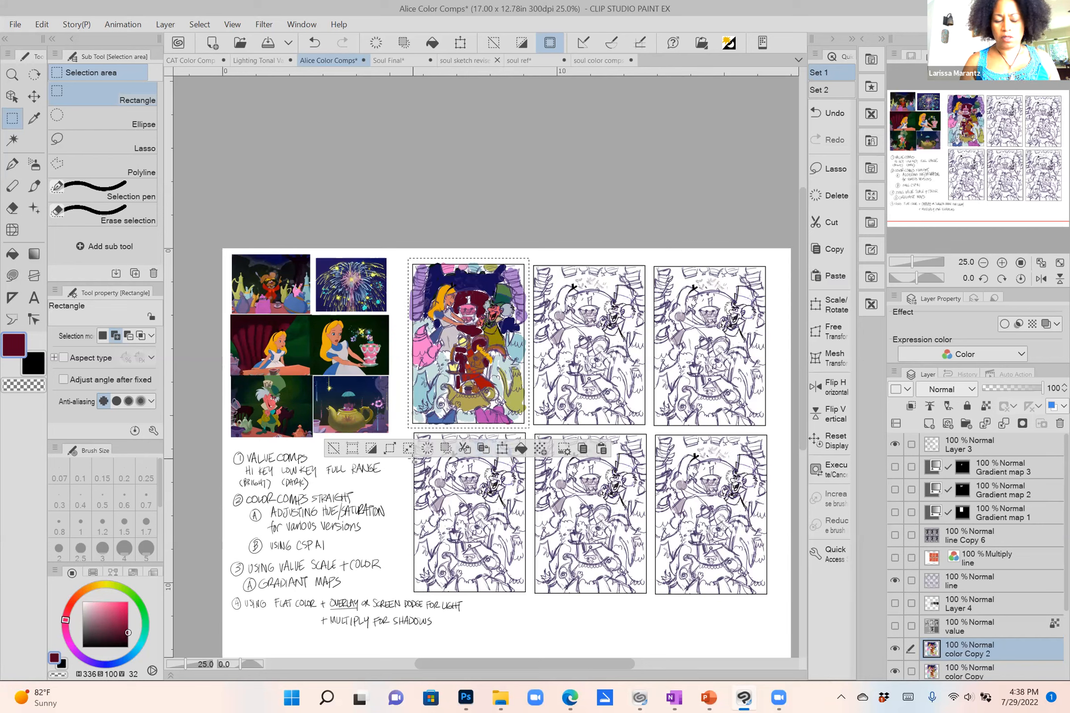
Move the color Copy 2 artwork over the second comp in the upper row and clear the selection.
key(ctrl+t)
drag(500, 392, 622, 389)
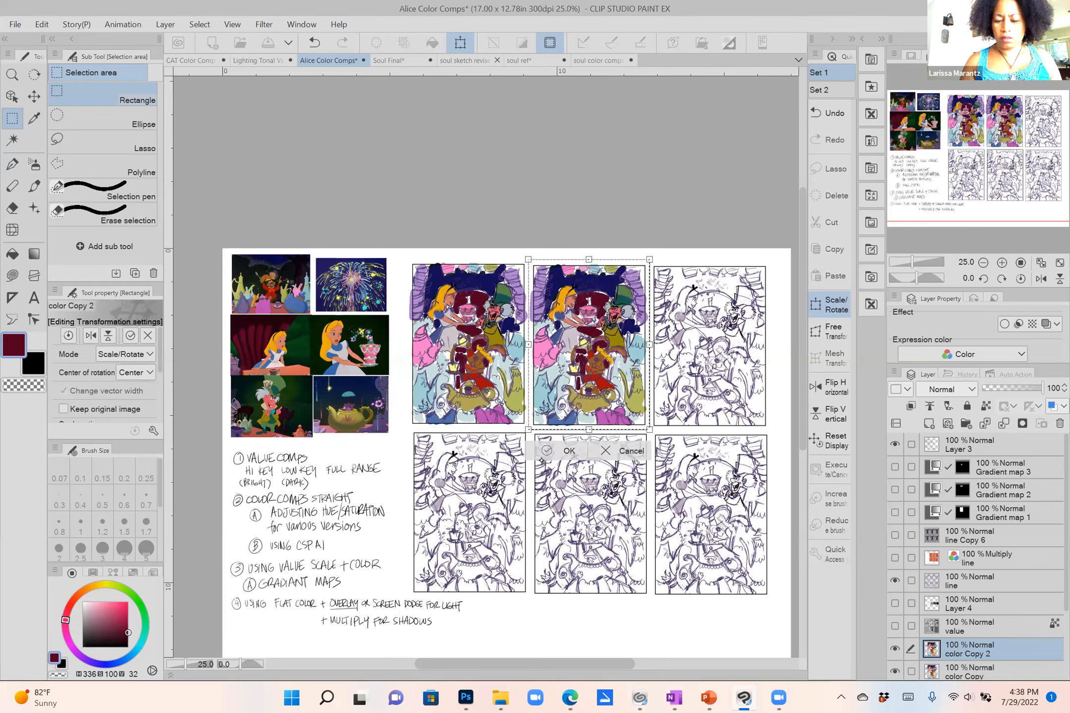
key(Return)
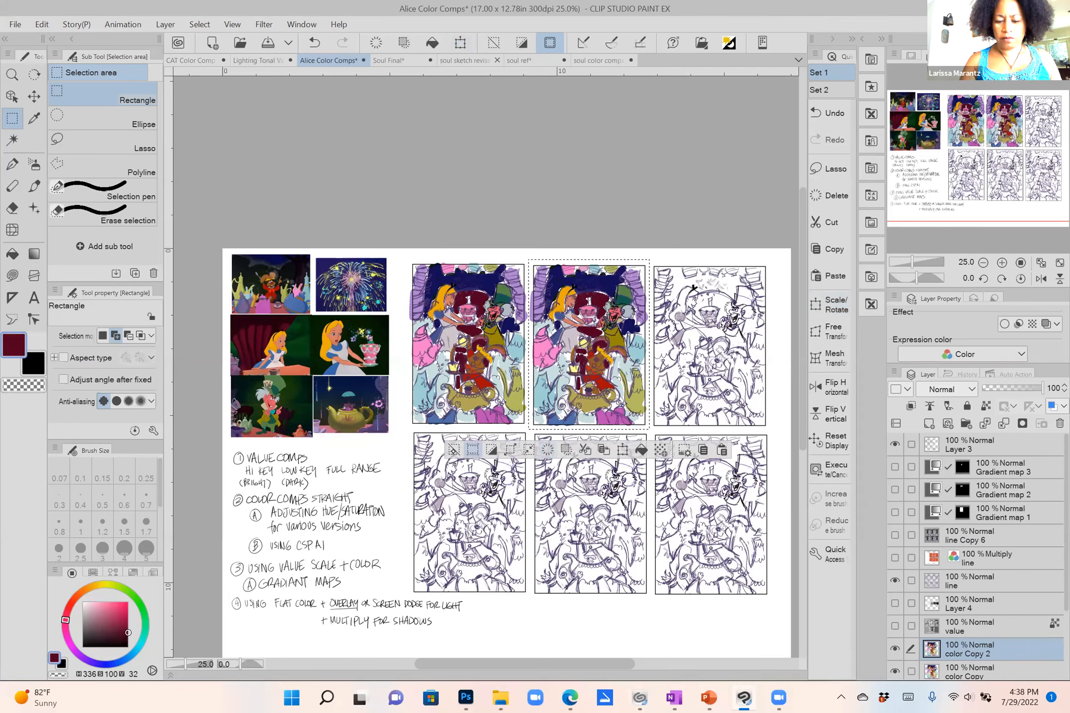
click(454, 449)
Activate the color Copy layer and move its artwork over the third comp in the upper row.
drag(458, 448, 416, 370)
click(895, 649)
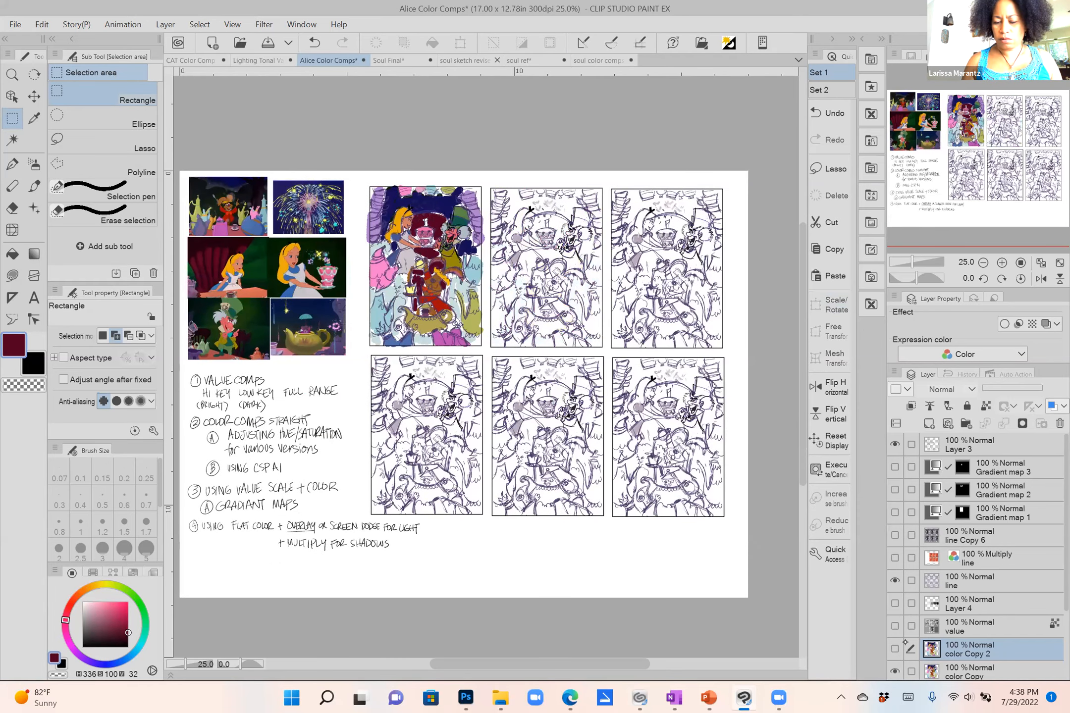
click(988, 670)
click(895, 646)
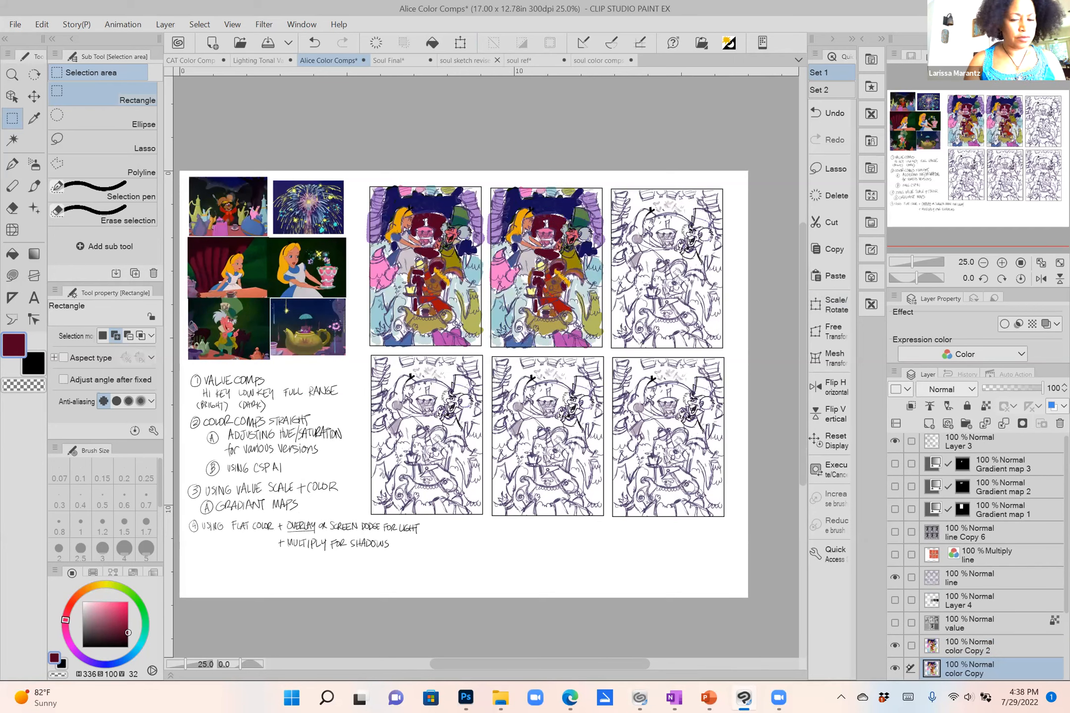
key(ctrl+t)
drag(442, 319, 682, 326)
click(625, 372)
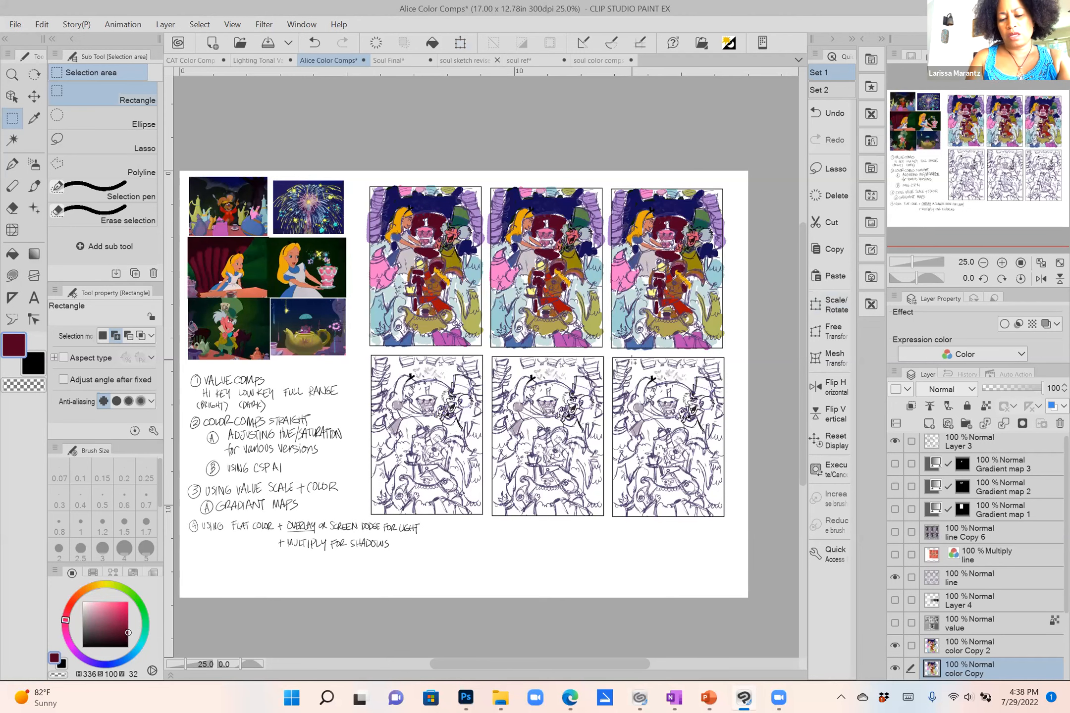
Activate the color Copy 2 layer and sample the golden orange (H45 S97 V93) beside the hare in the second comp.
scroll(632, 361, up, 1)
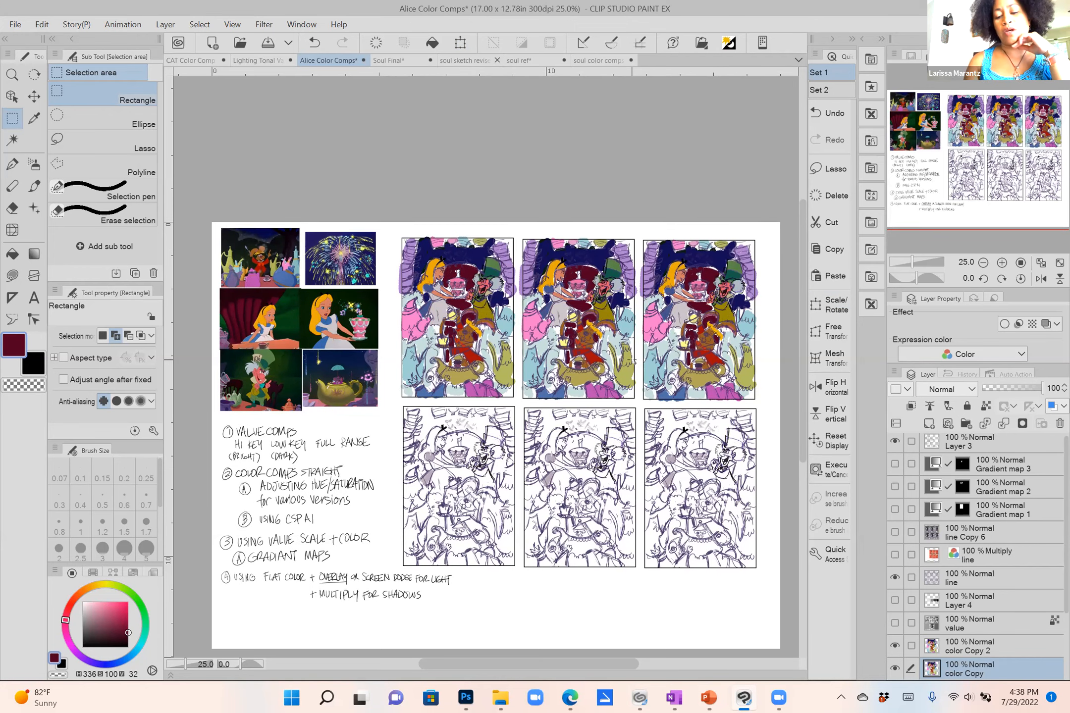
scroll(634, 361, up, 3)
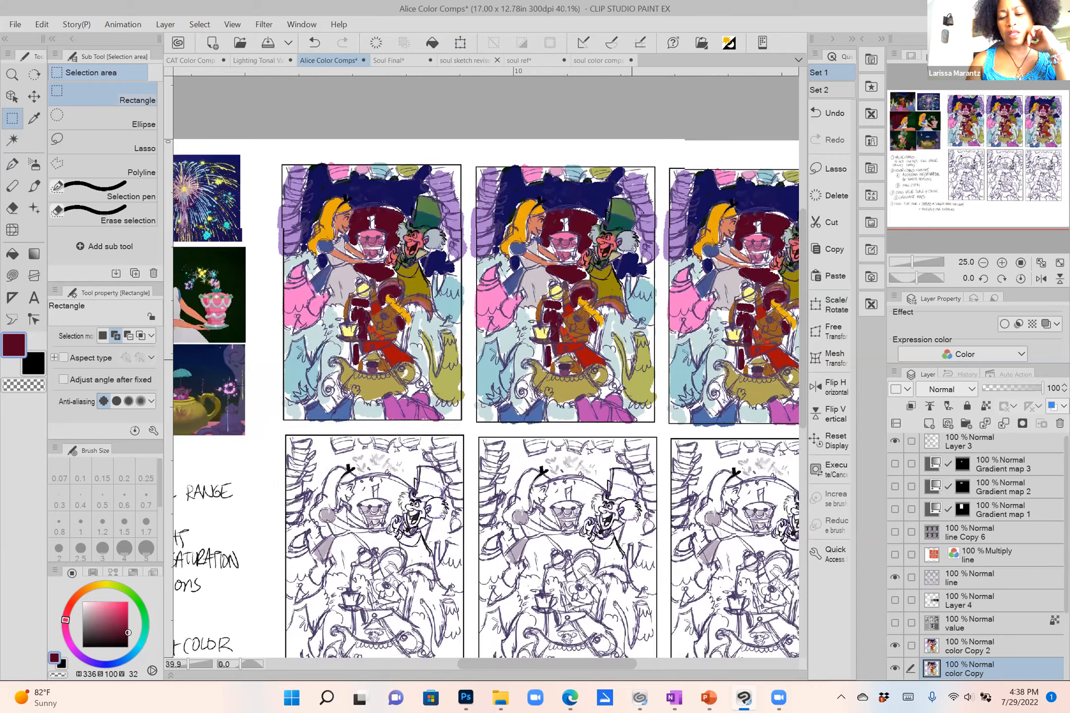
scroll(634, 361, right, 2)
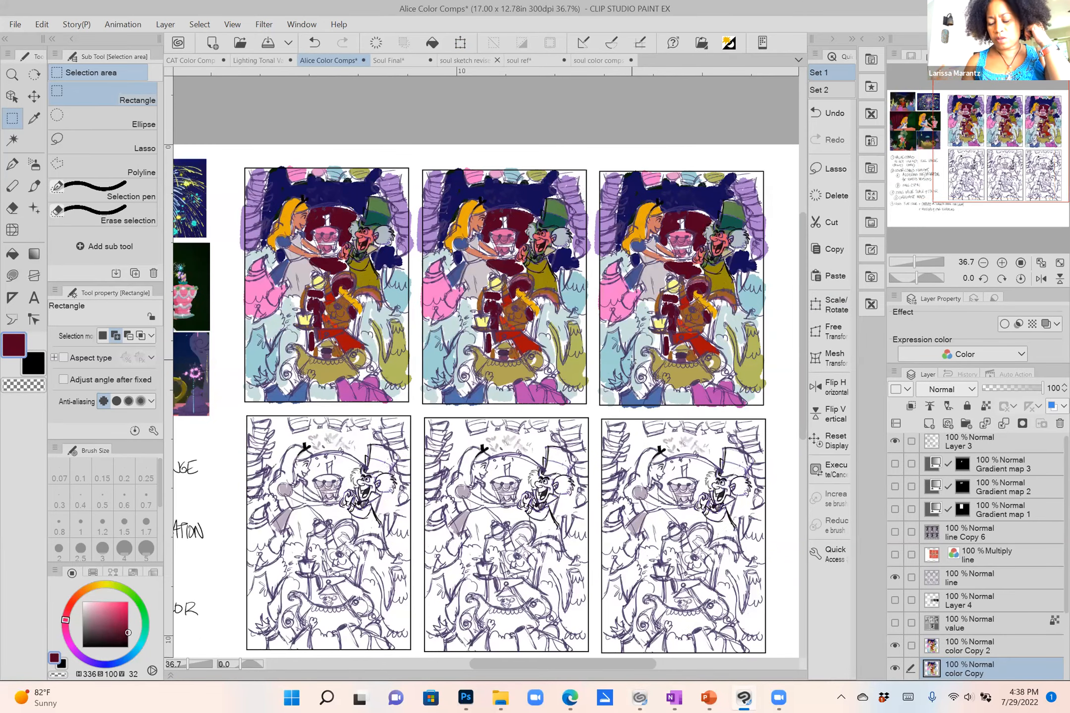
click(977, 637)
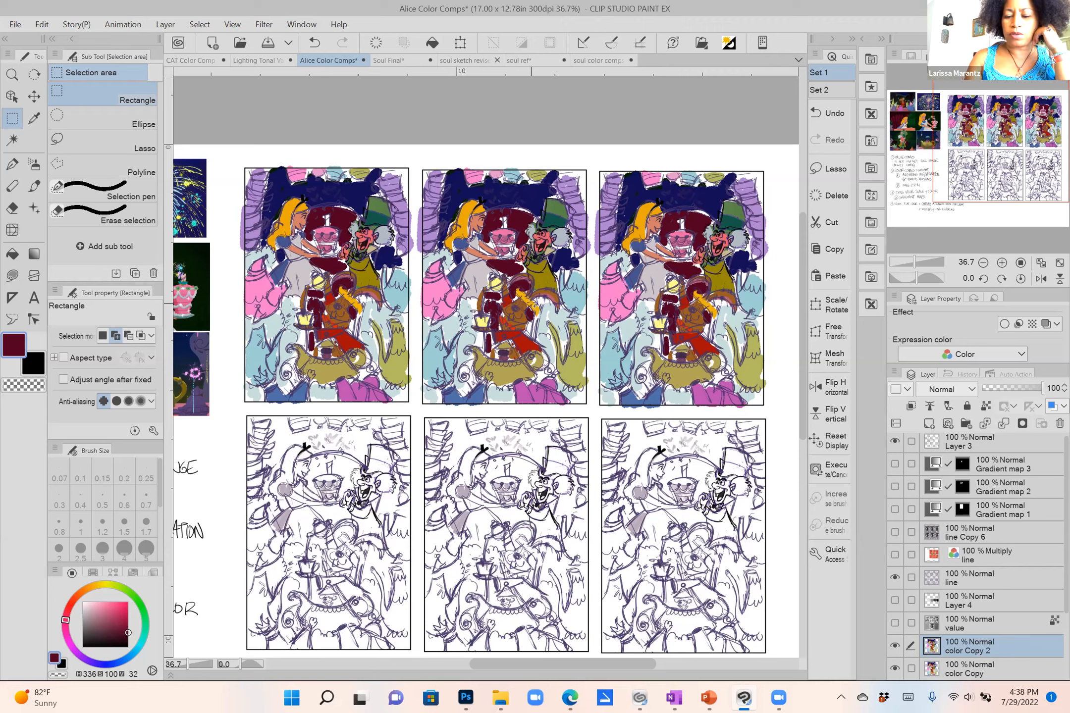
alt+click(530, 301)
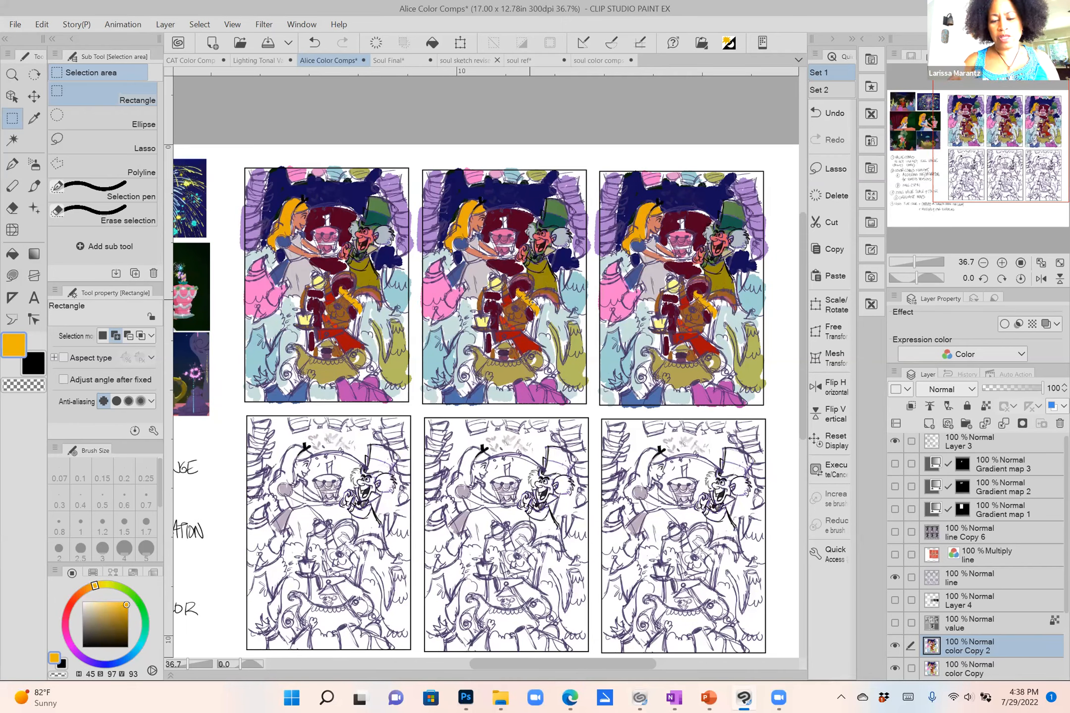
Add a new layer above color Copy 2 and fill a rectangular selection around the second comp with the golden orange.
scroll(531, 302, right, 1)
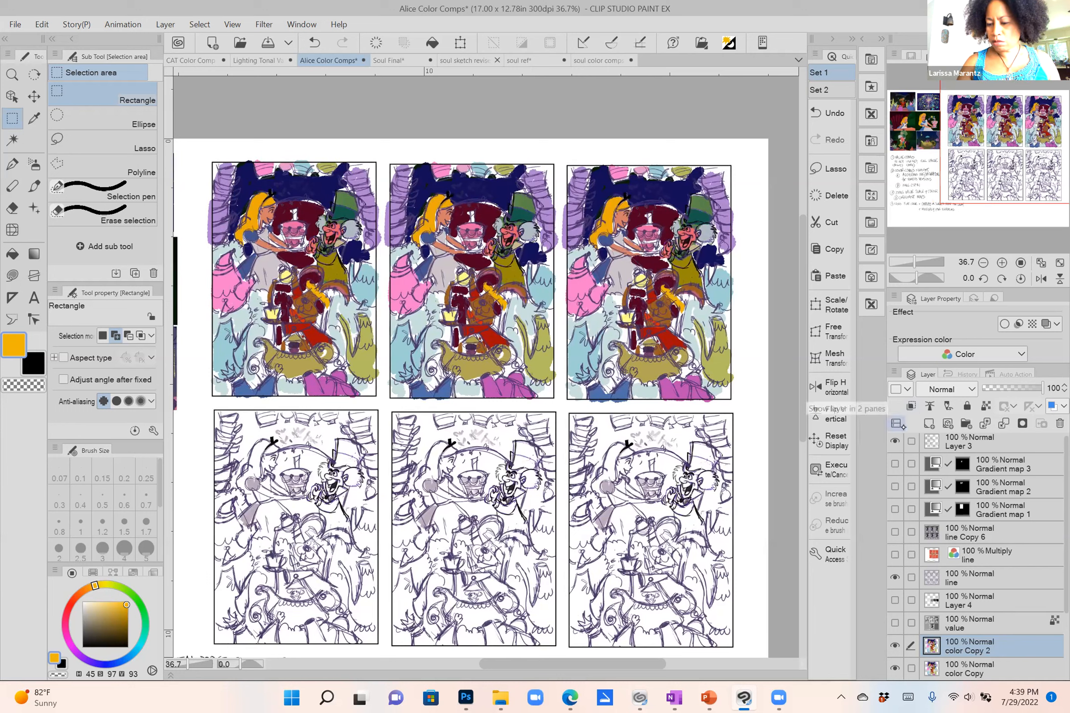
click(929, 423)
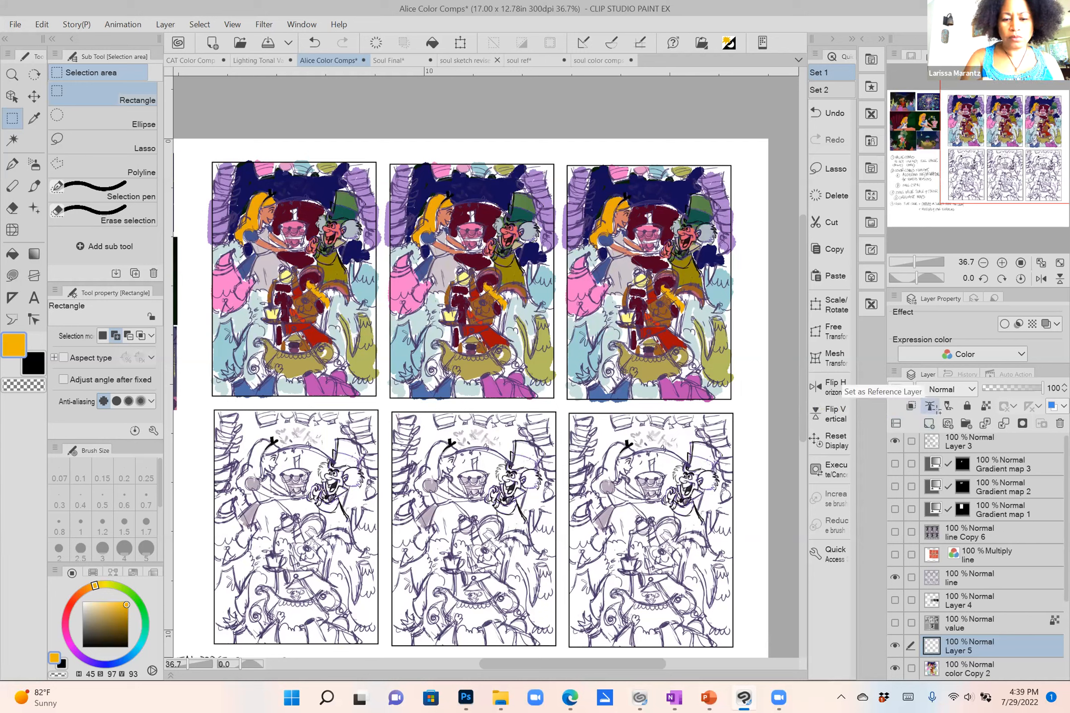
drag(389, 160, 557, 406)
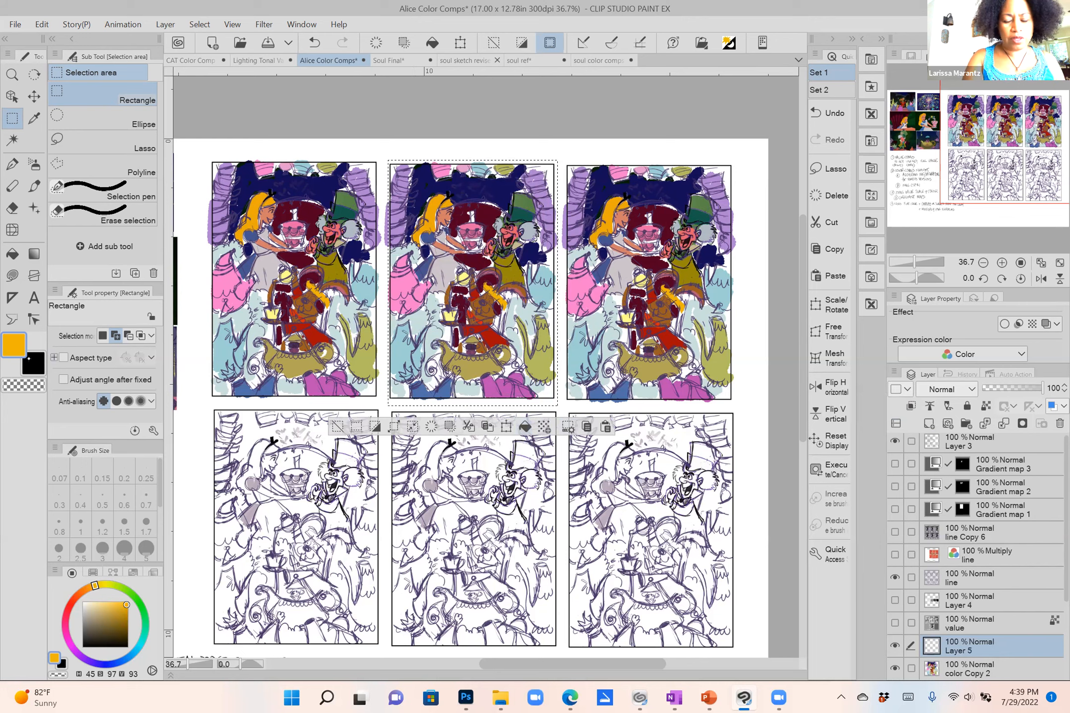
click(525, 426)
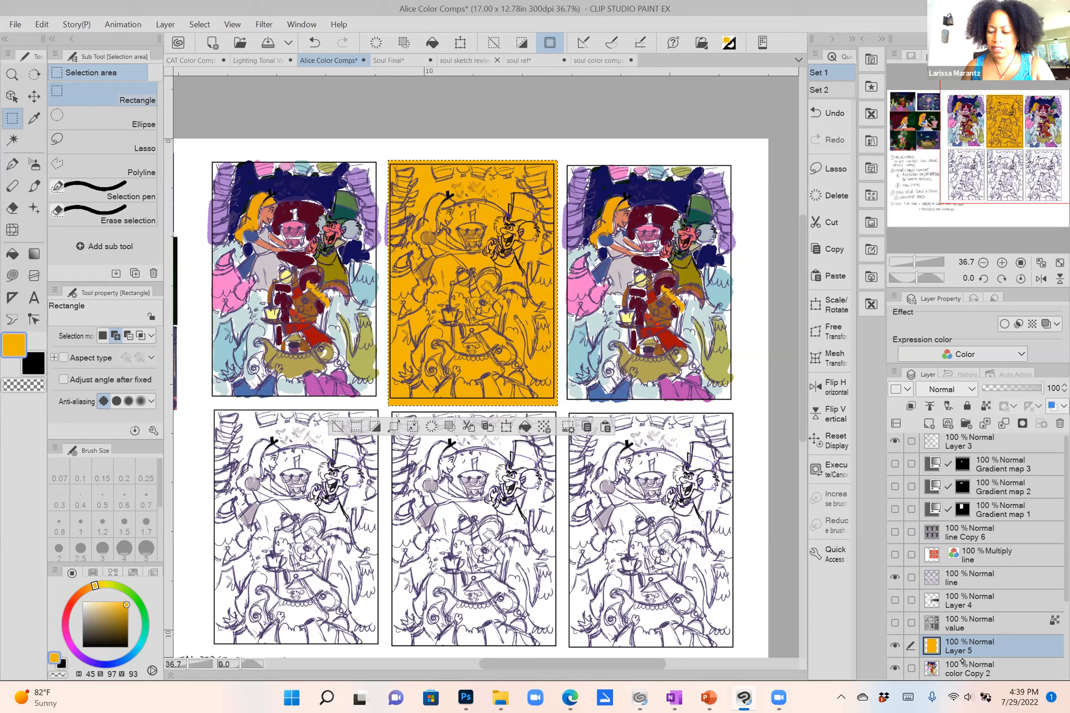
Set the golden orange layer's blending mode to Multiply and its opacity to 35%.
click(946, 390)
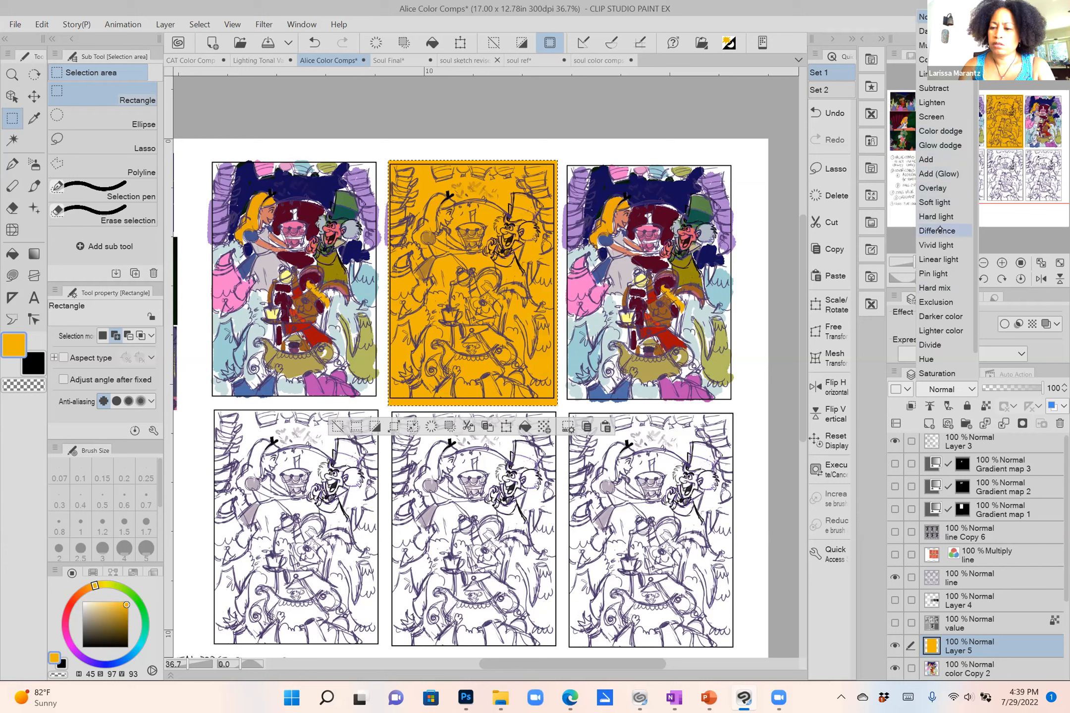
click(923, 45)
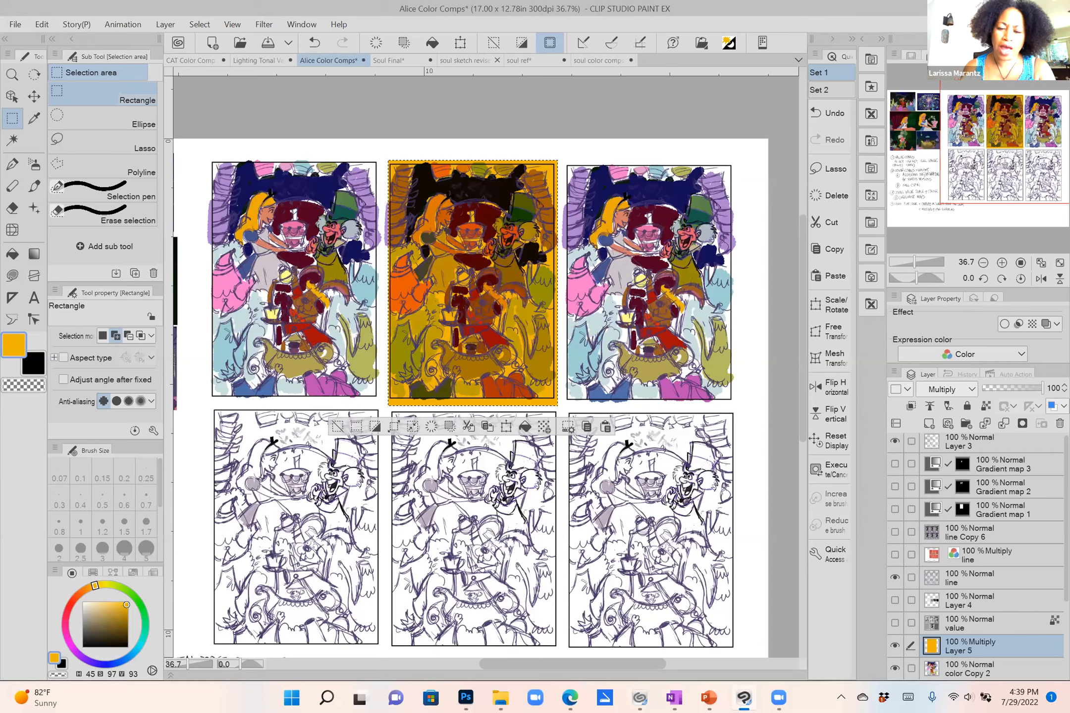
drag(1042, 388, 1005, 389)
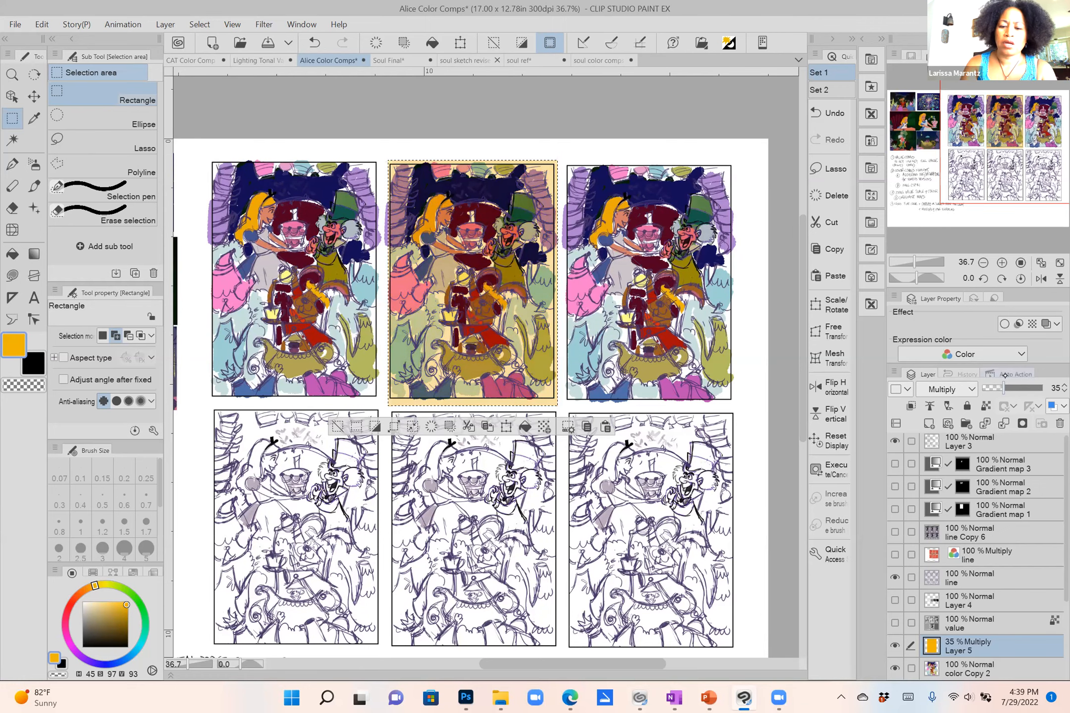
key(ctrl+plus)
key(ctrl+plus)
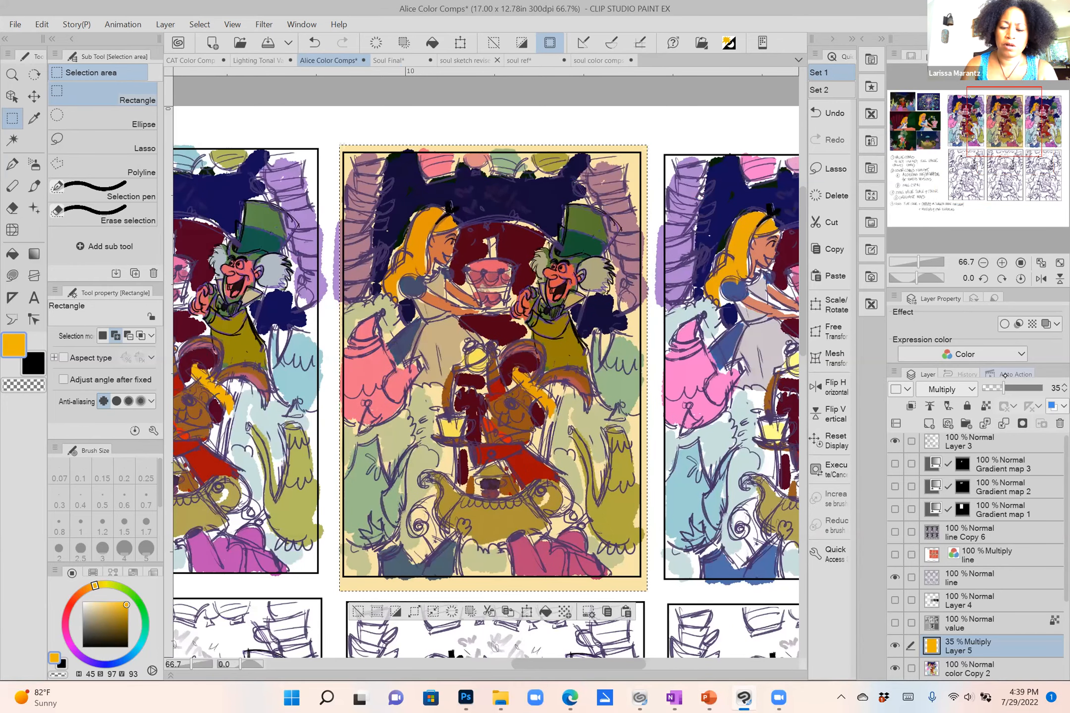
Fine-tune the golden Multiply layer's opacity to 26% and clear the selection around the second comp.
scroll(486, 367, down, 1)
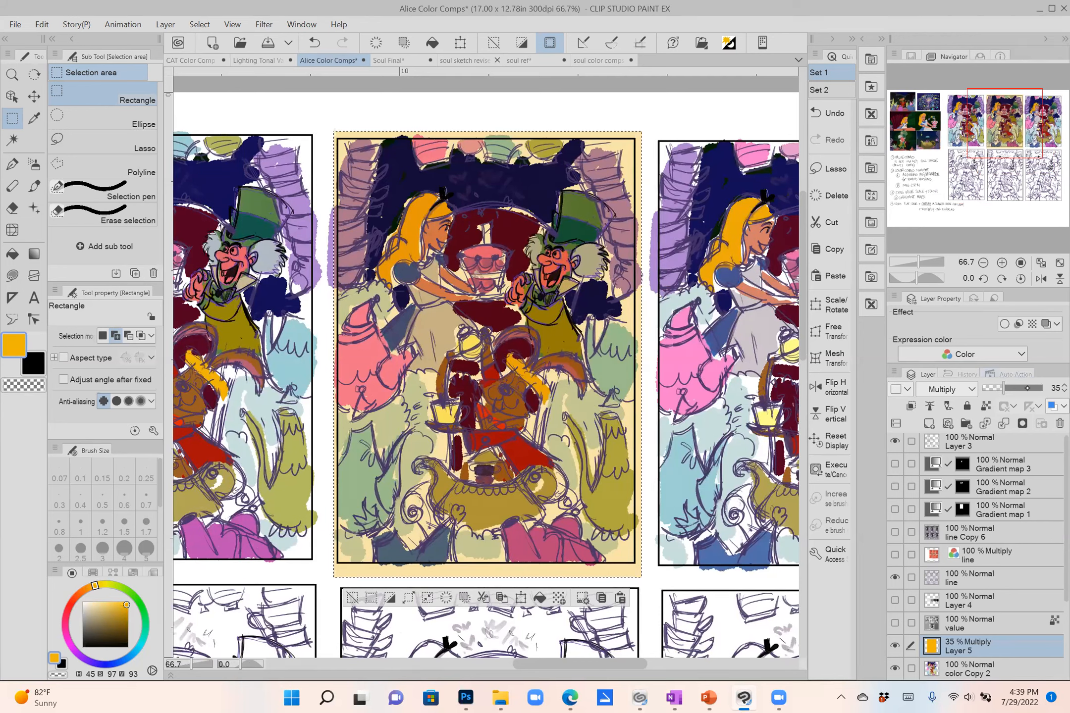
drag(1028, 388, 1003, 388)
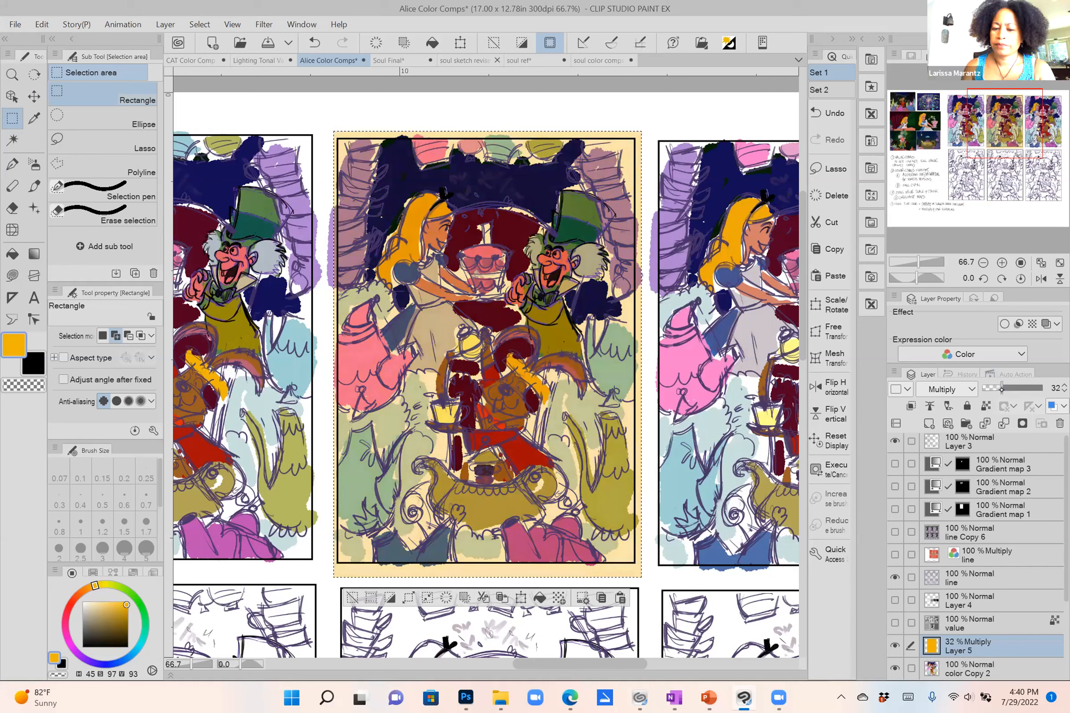
drag(1003, 389, 1005, 389)
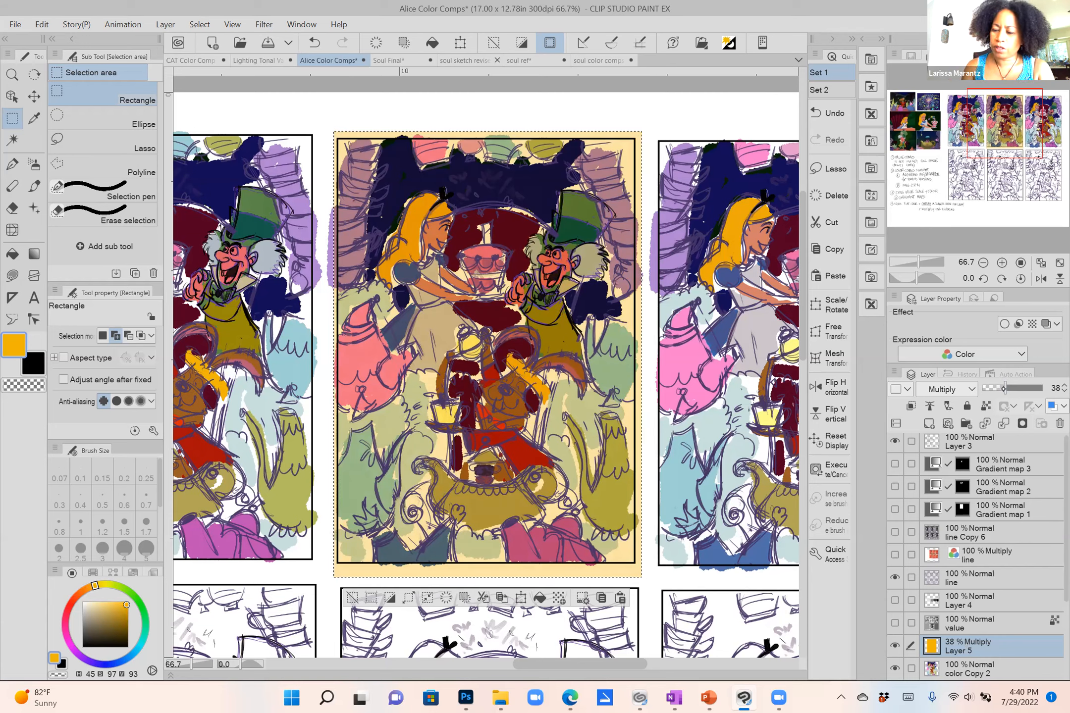
drag(1006, 388, 998, 389)
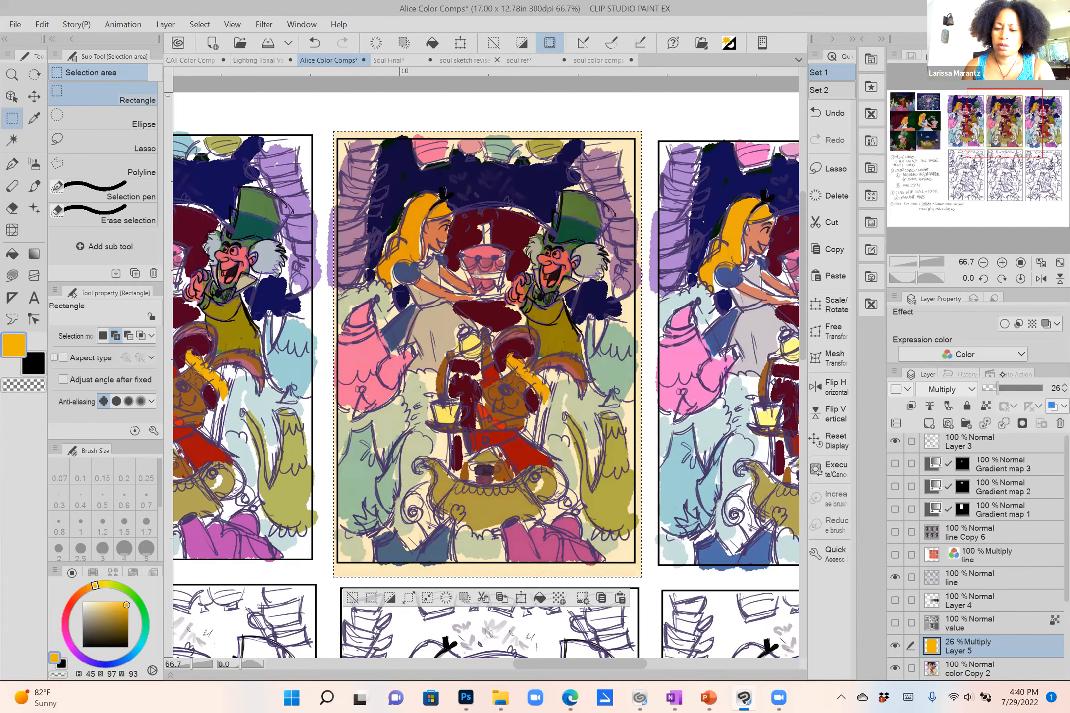
scroll(486, 372, down, 4)
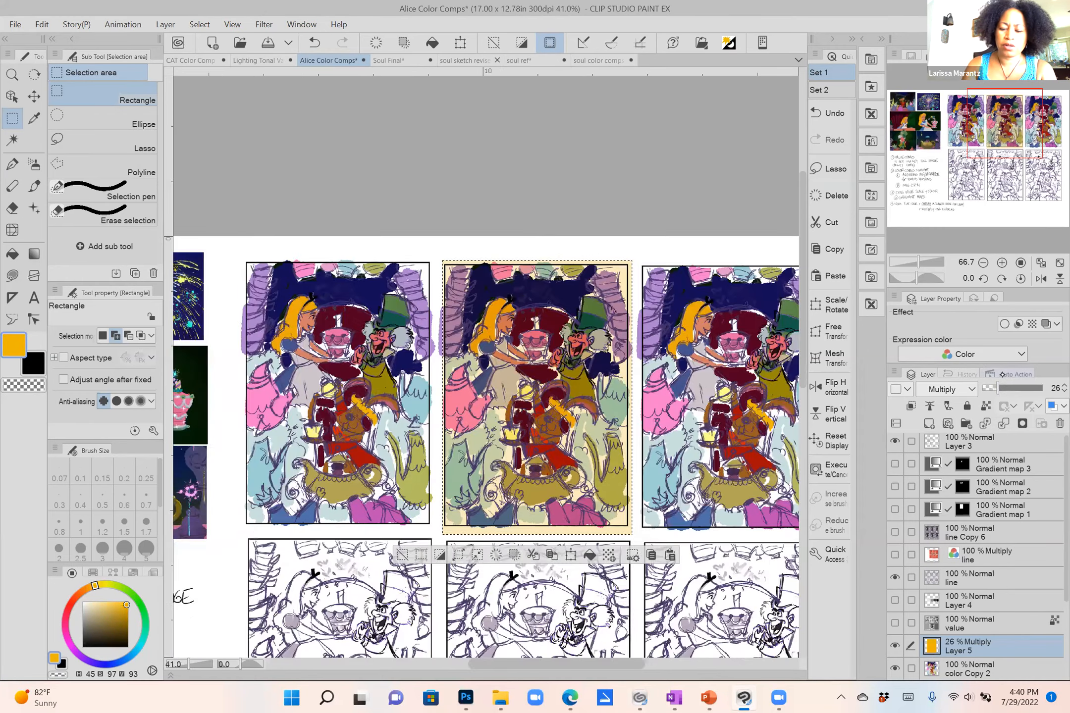
scroll(486, 371, up, 3)
scroll(625, 459, up, 2)
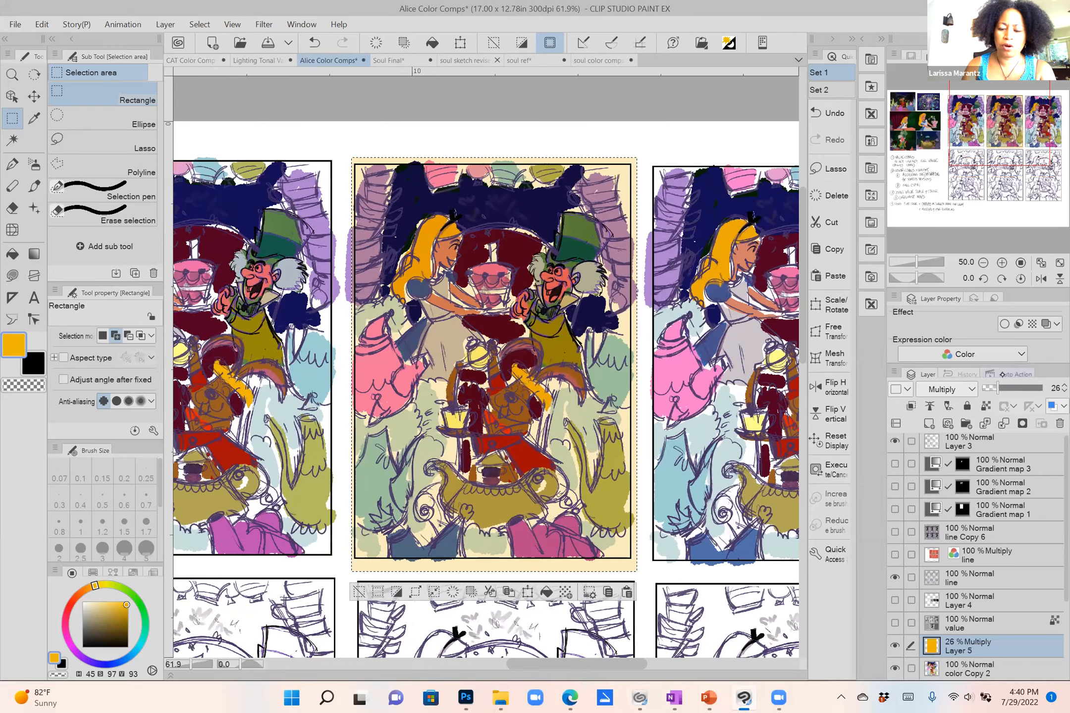
scroll(612, 464, up, 1)
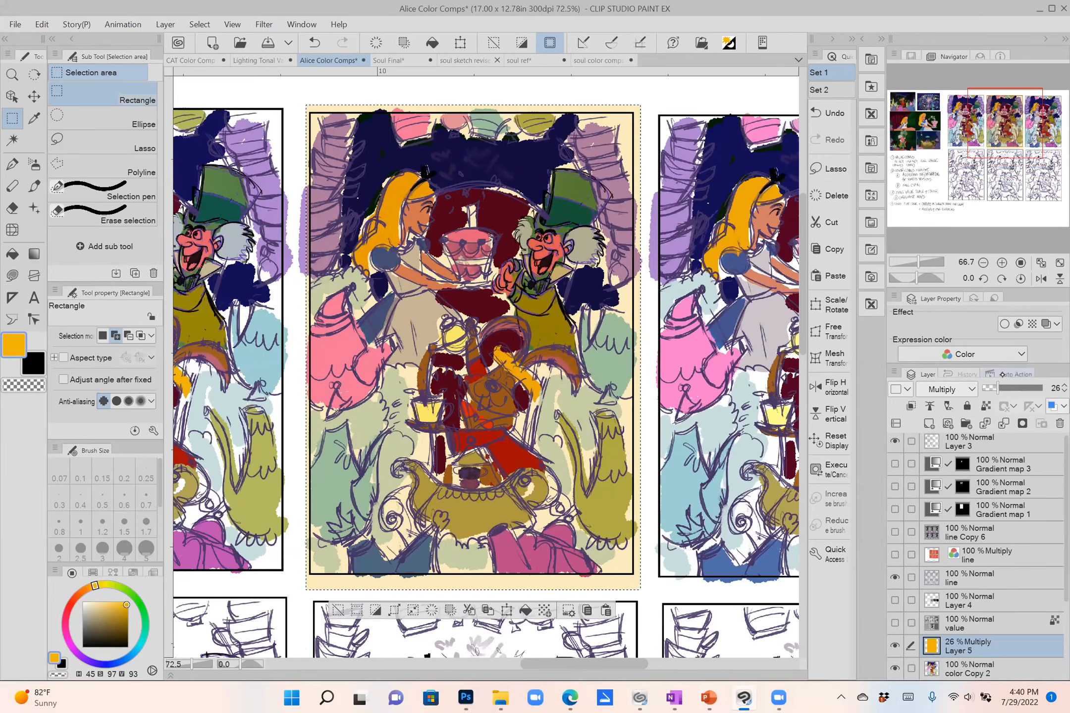
scroll(629, 459, down, 1)
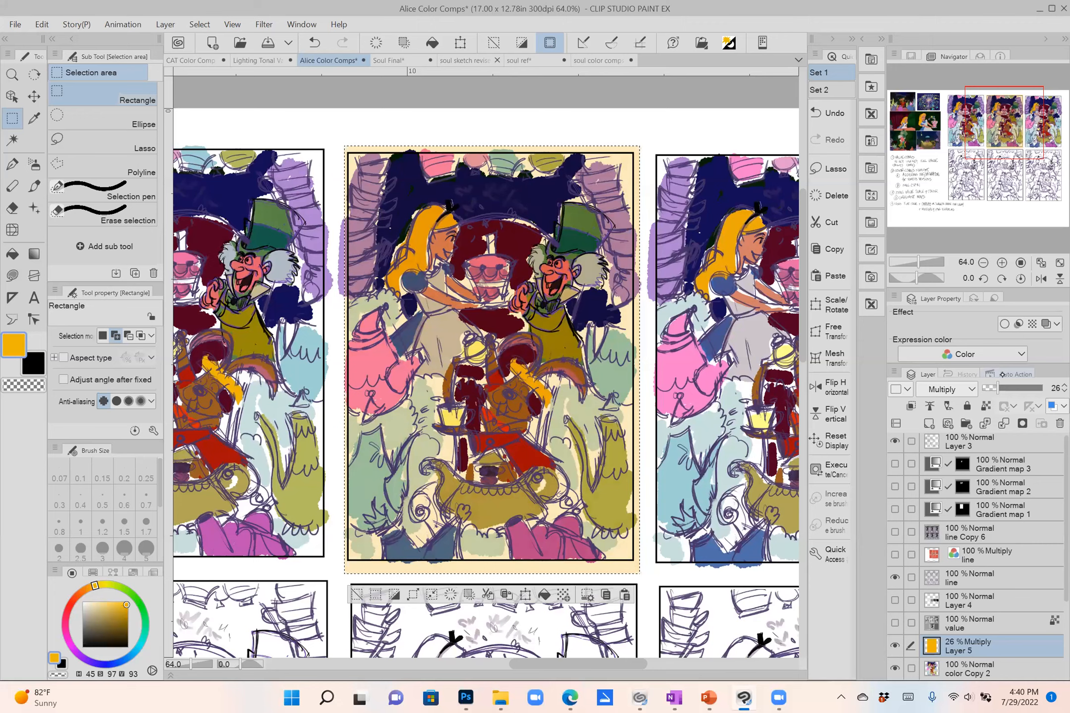
scroll(633, 451, down, 2)
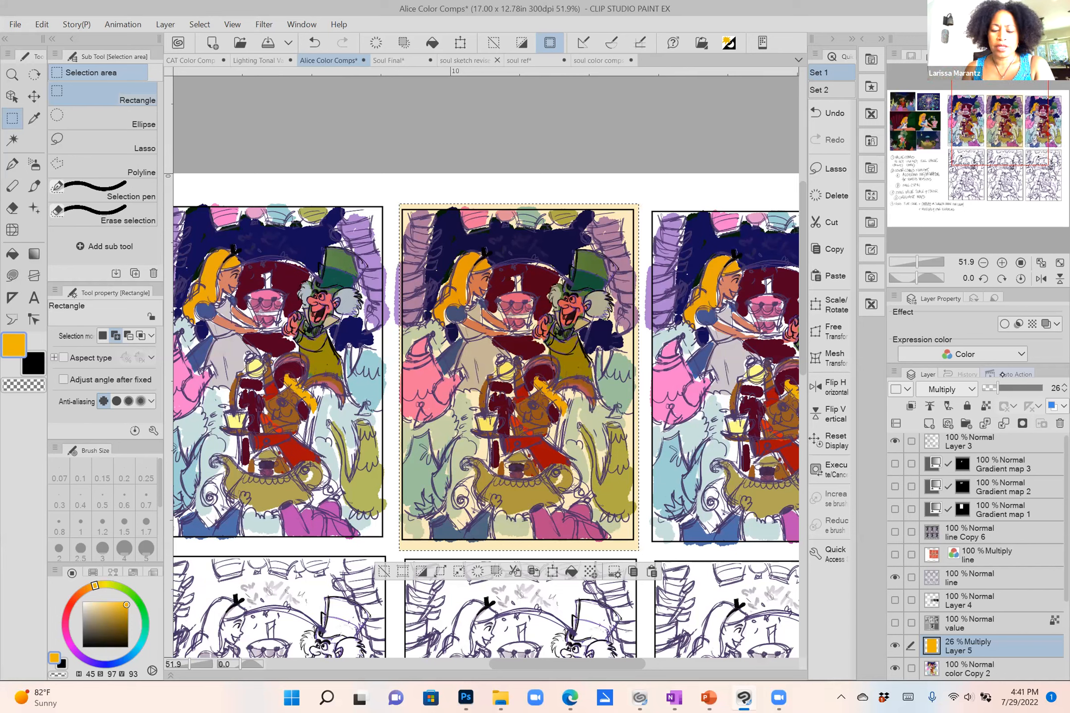
click(385, 571)
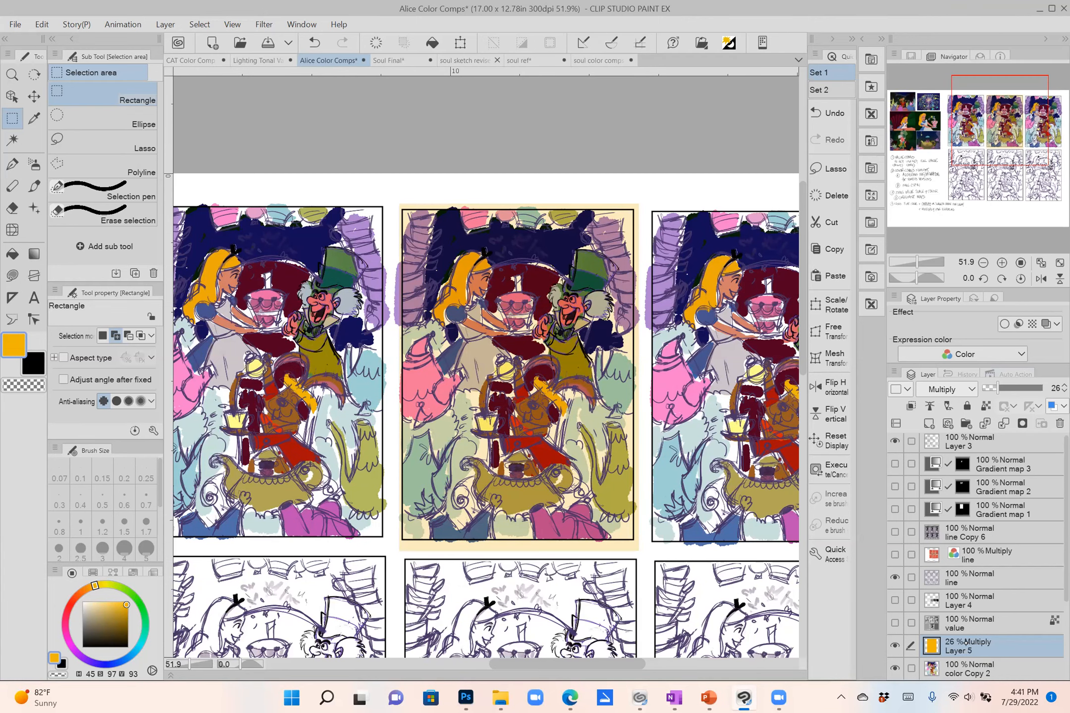
scroll(486, 366, right, 3)
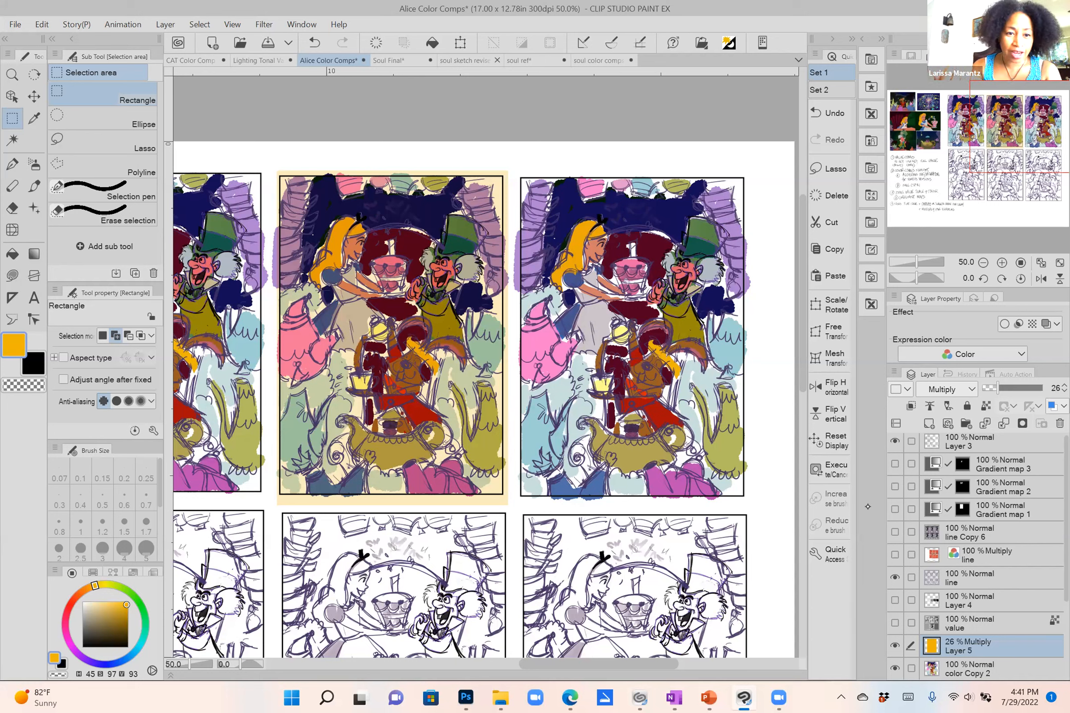
click(165, 26)
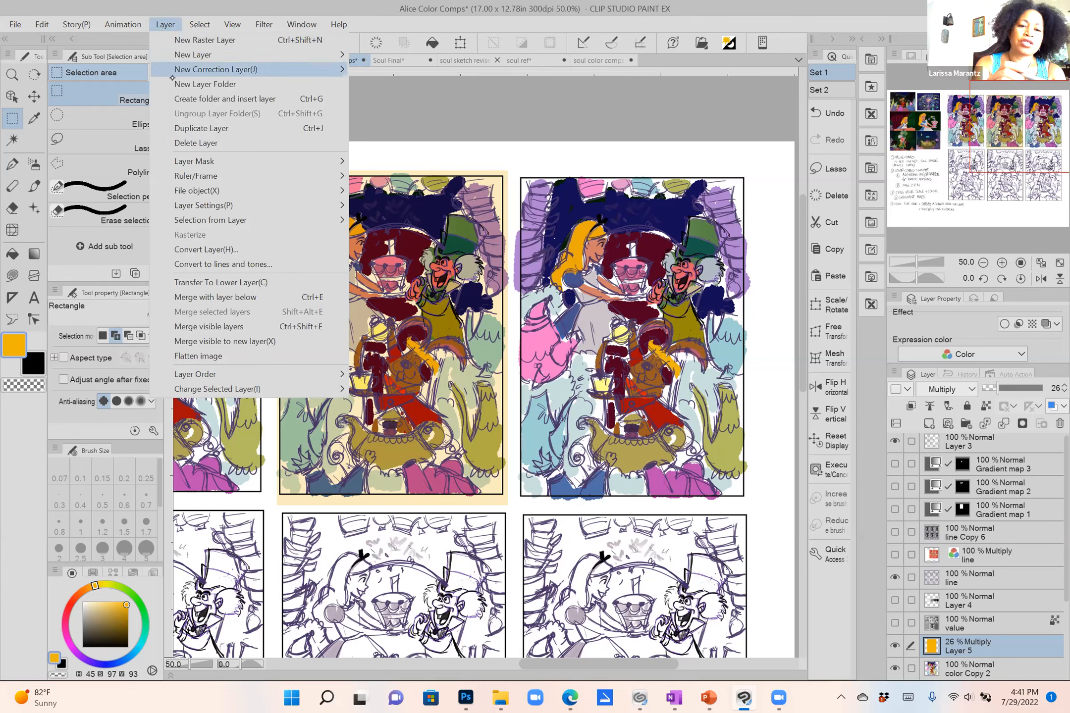
mouse_move(203, 73)
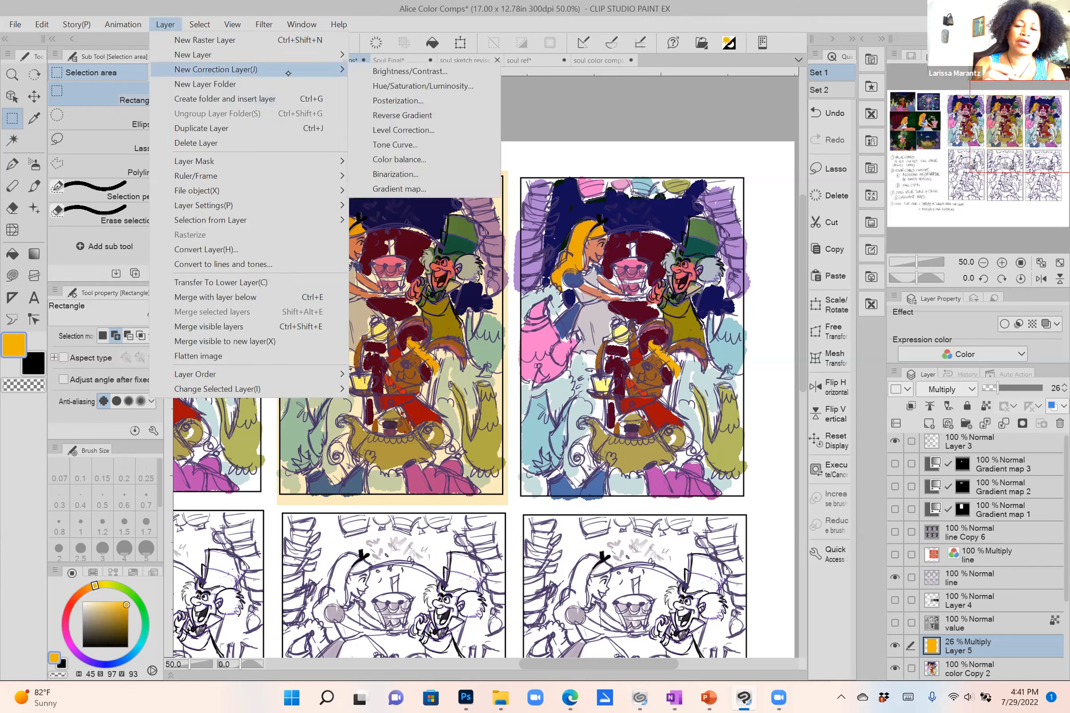
click(412, 87)
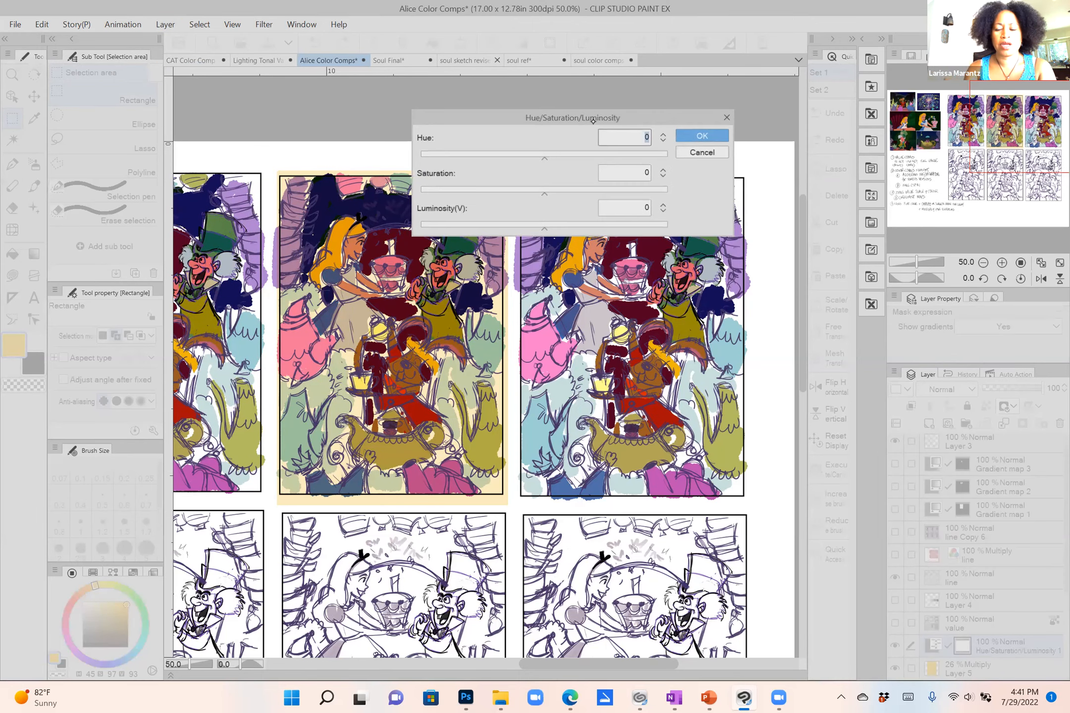
drag(593, 121, 709, 326)
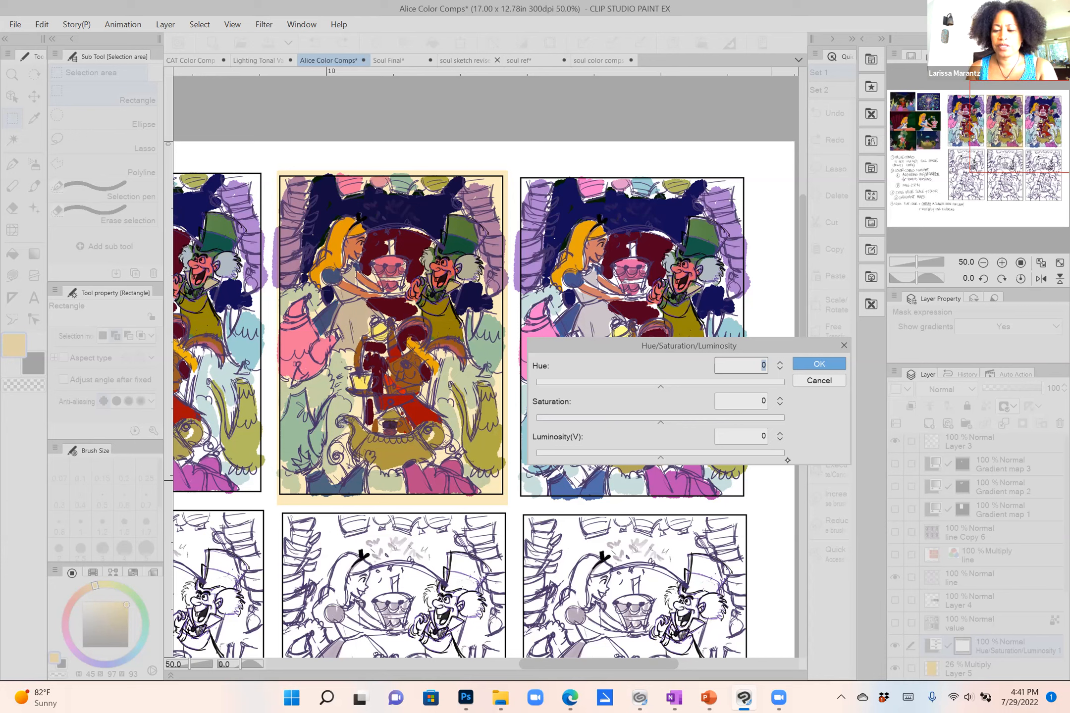
click(819, 380)
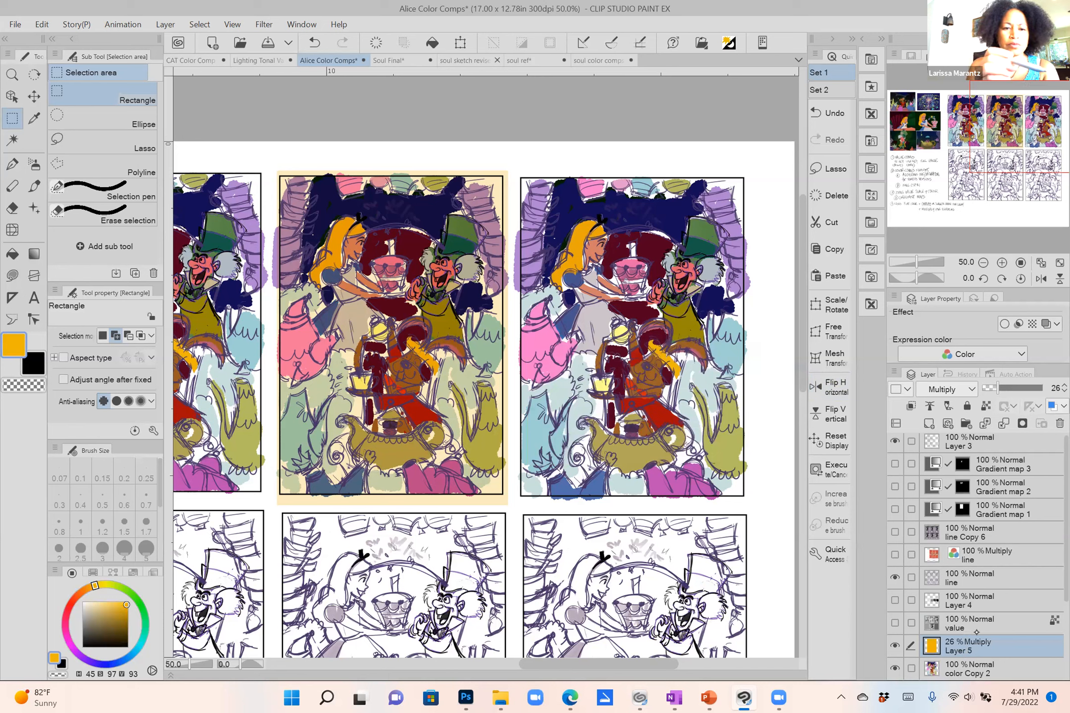
Add a Hue/Saturation/Luminosity correction layer above the golden layer with hue -11, saturation -8 and luminosity 28.
click(165, 24)
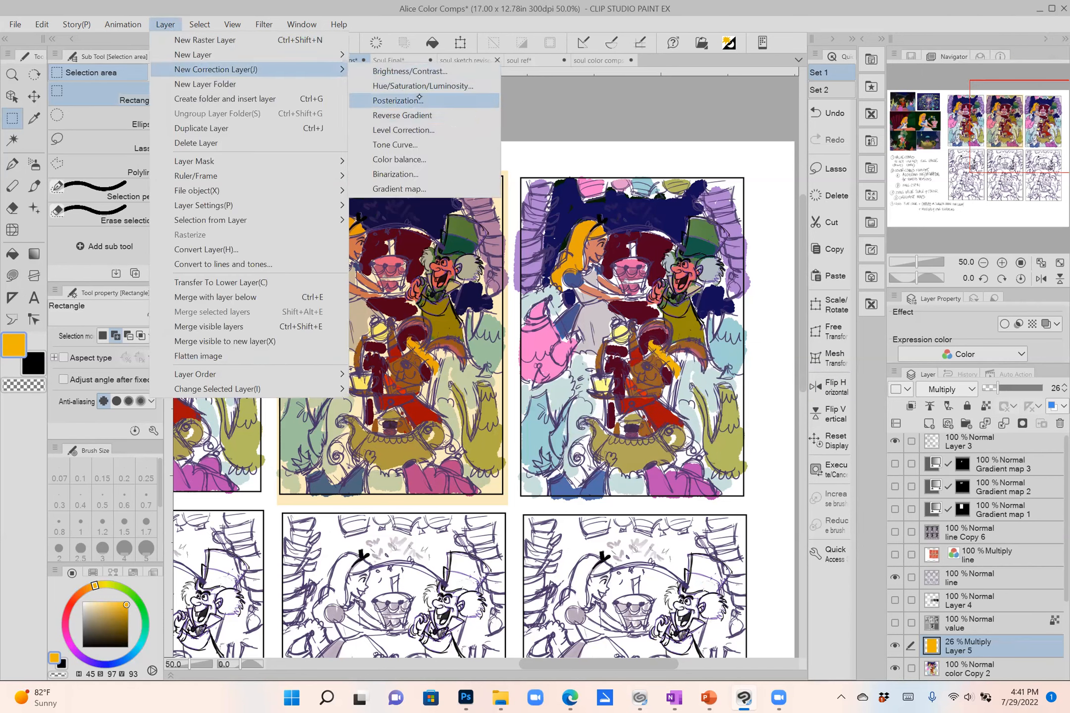
click(423, 85)
mouse_move(662, 392)
mouse_down()
mouse_move(675, 386)
mouse_move(627, 386)
mouse_move(690, 387)
mouse_move(643, 388)
mouse_move(652, 389)
mouse_up()
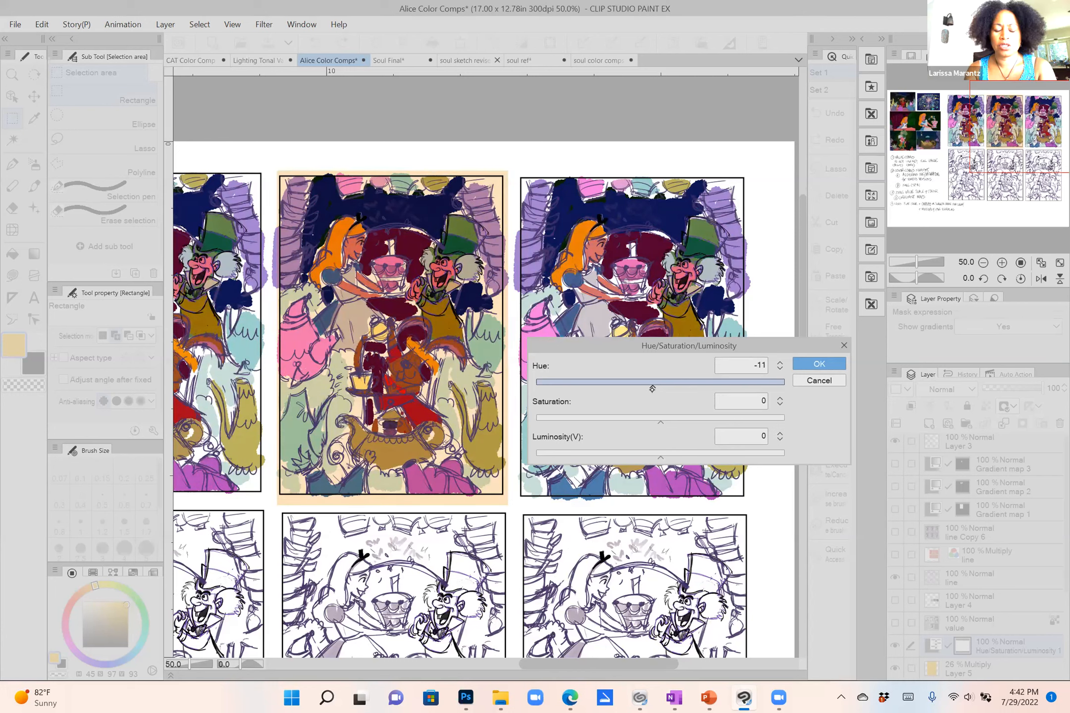
drag(650, 385, 651, 385)
drag(694, 426, 696, 458)
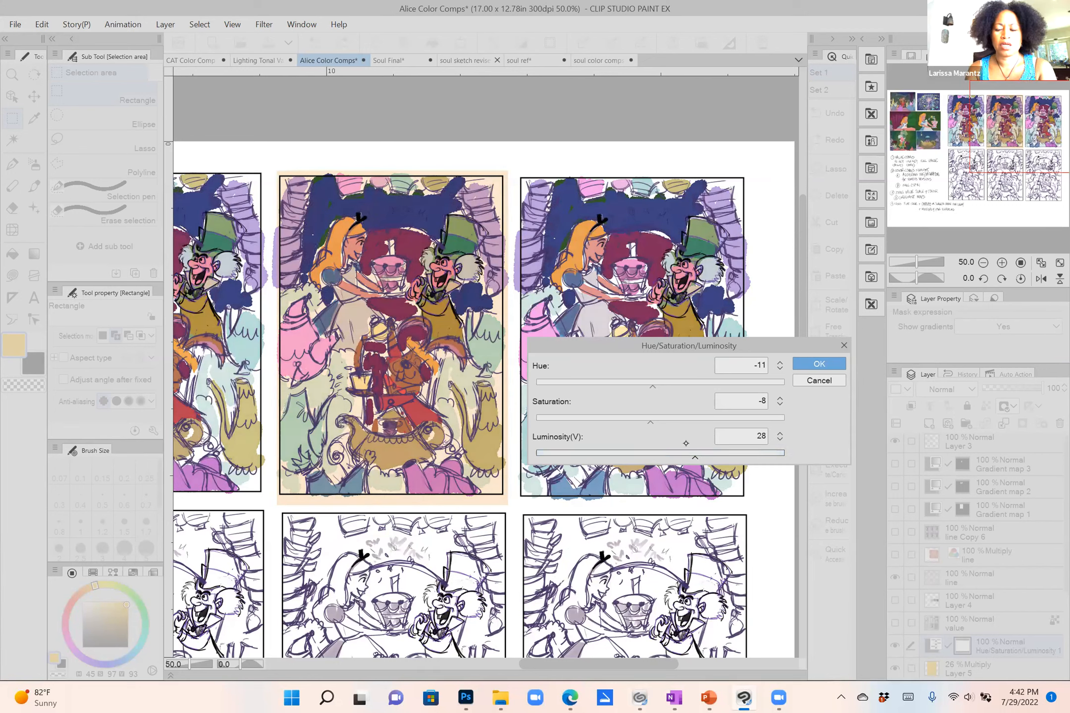
click(813, 364)
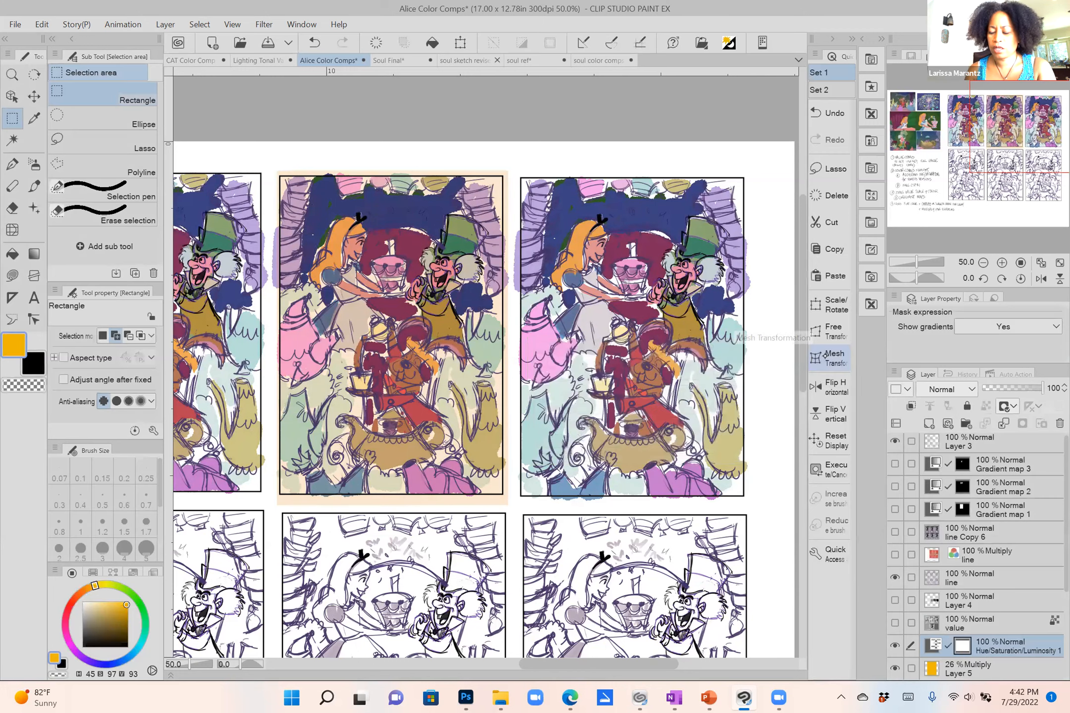
Clip the Hue/Saturation/Luminosity correction layer to the golden Multiply layer below it.
scroll(991, 570, down, 3)
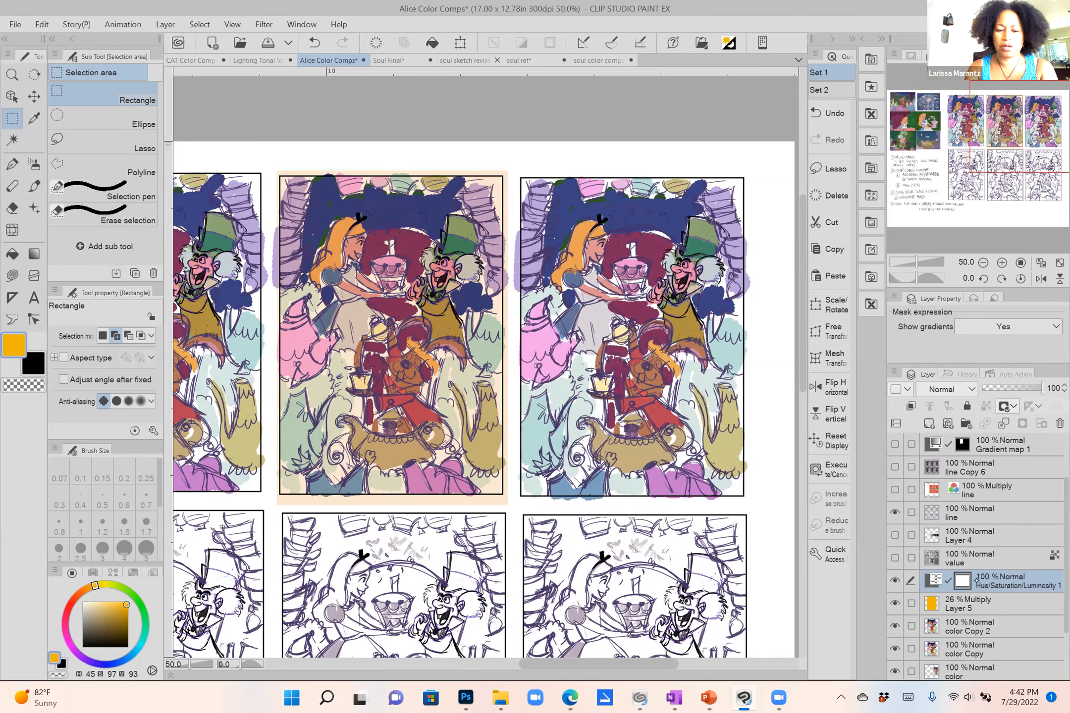
key(ctrl+minus)
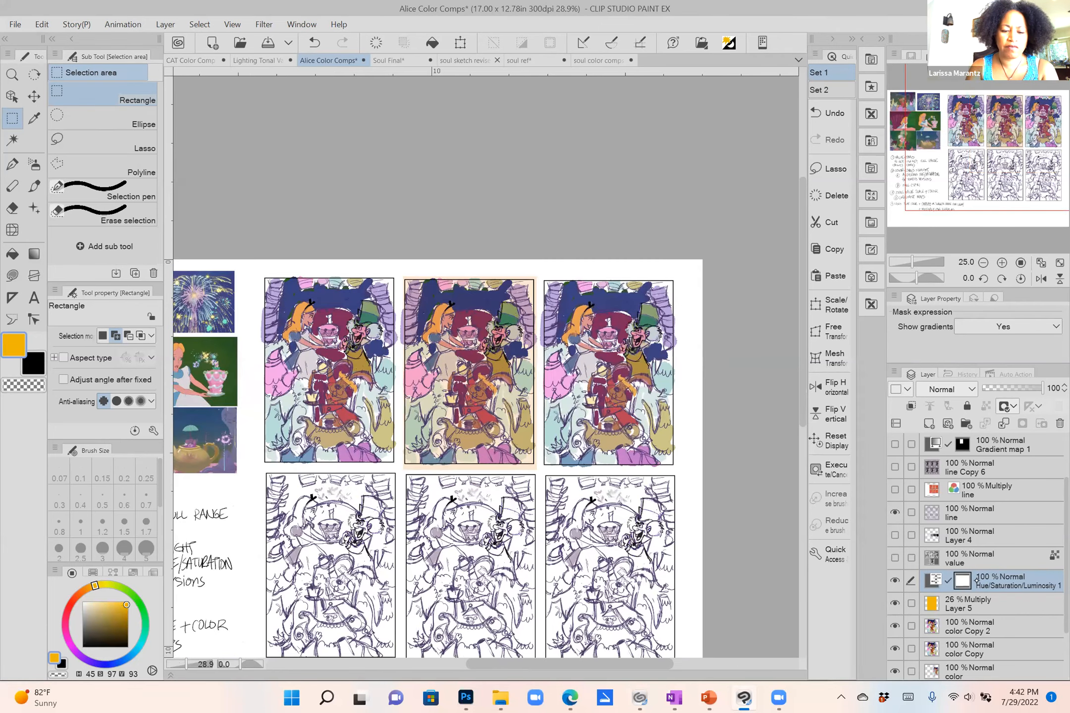
scroll(417, 403, up, 2)
scroll(418, 402, down, 2)
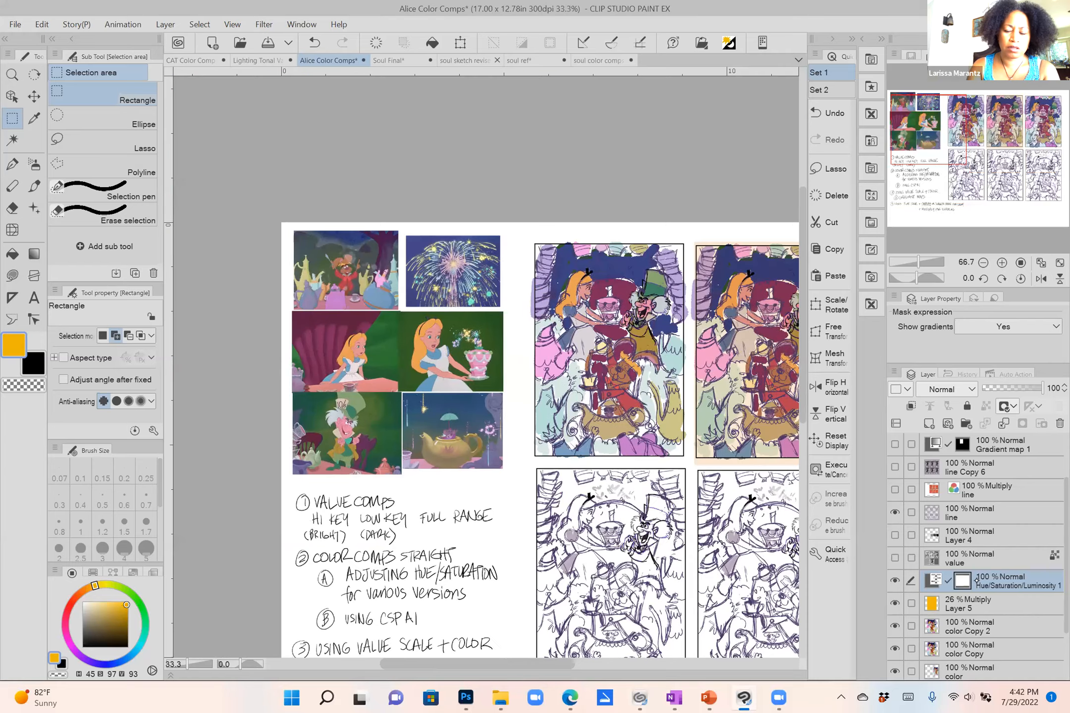
scroll(486, 366, right, 5)
scroll(485, 366, right, 1)
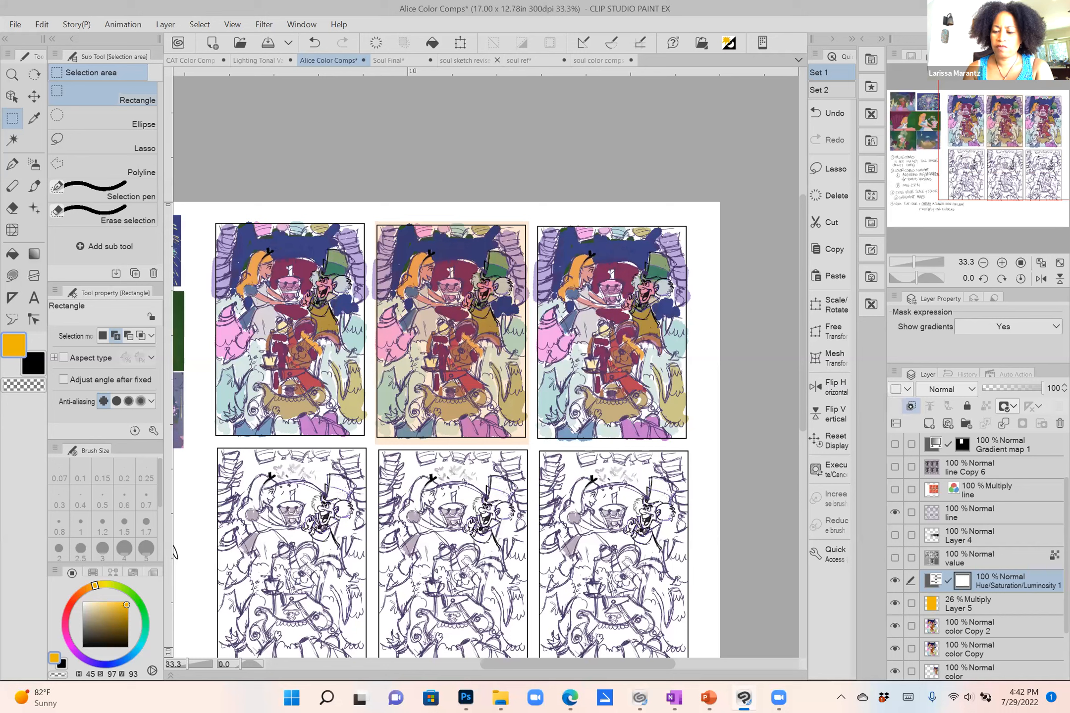
click(911, 407)
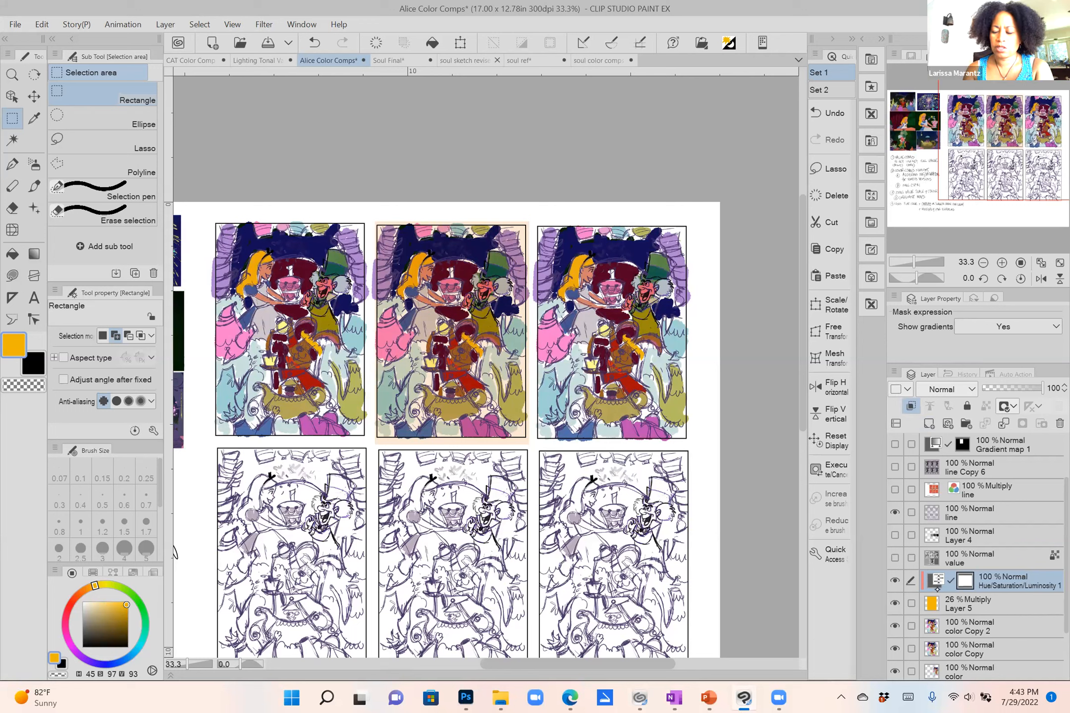
Toggle the golden Multiply layer's visibility to compare the second comp with and without the overlay.
click(895, 603)
click(895, 604)
click(895, 603)
click(895, 603)
click(896, 604)
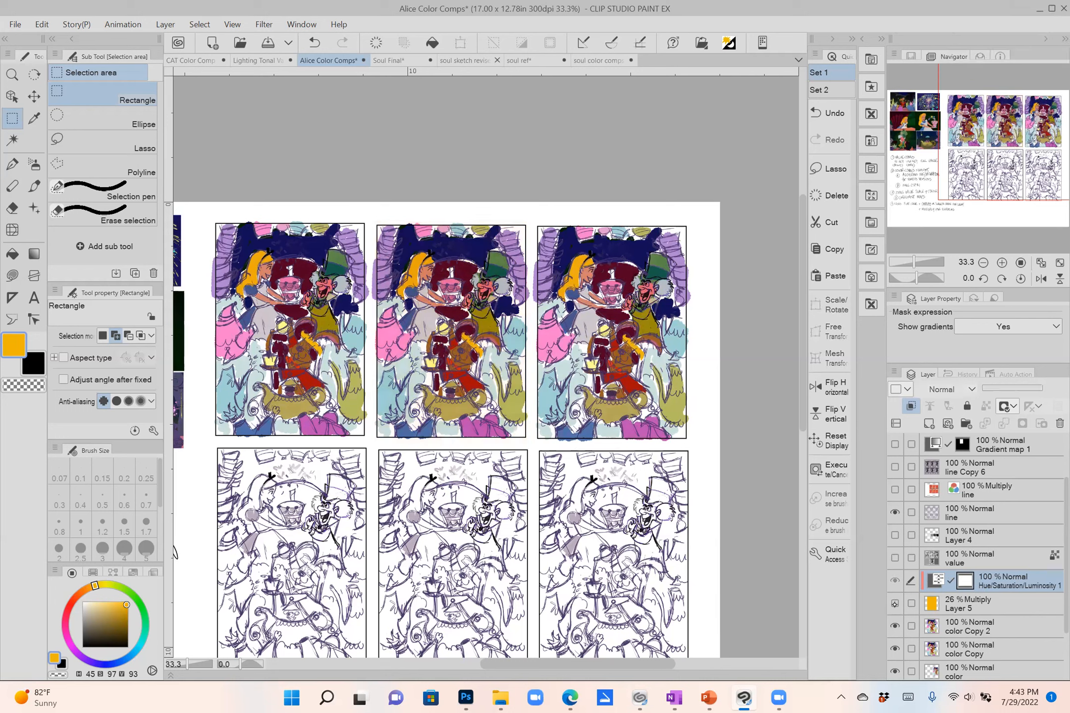
click(895, 603)
click(896, 604)
click(895, 603)
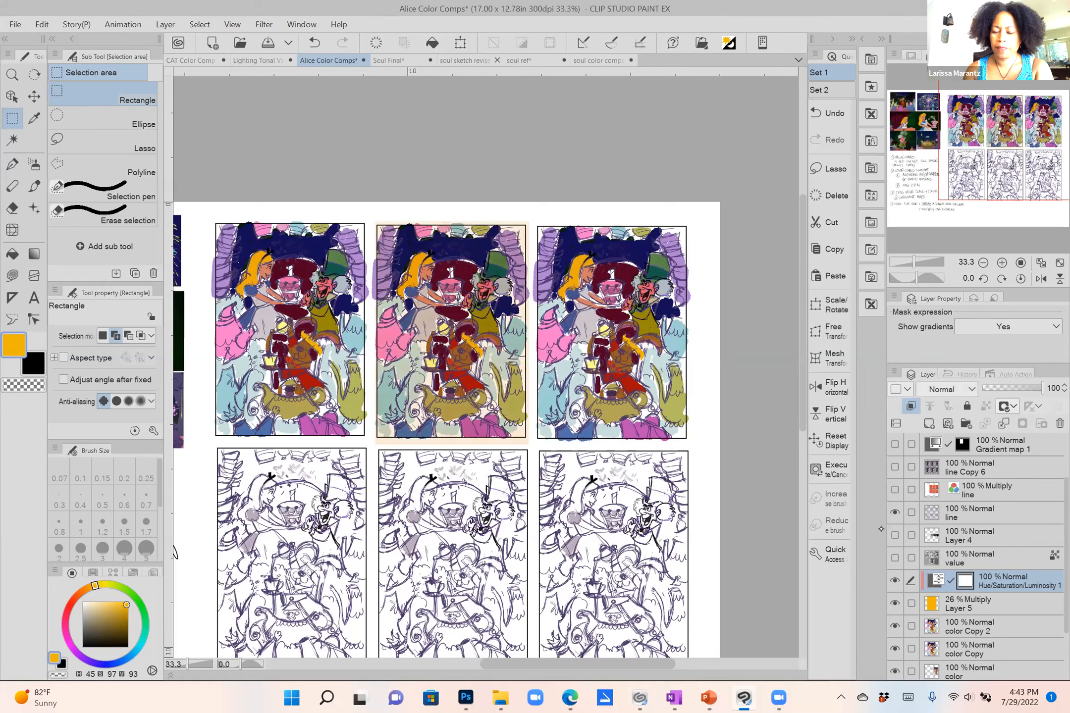
Try hue -23 and luminosity 25 in the clipped Hue/Saturation/Luminosity correction layer.
click(934, 580)
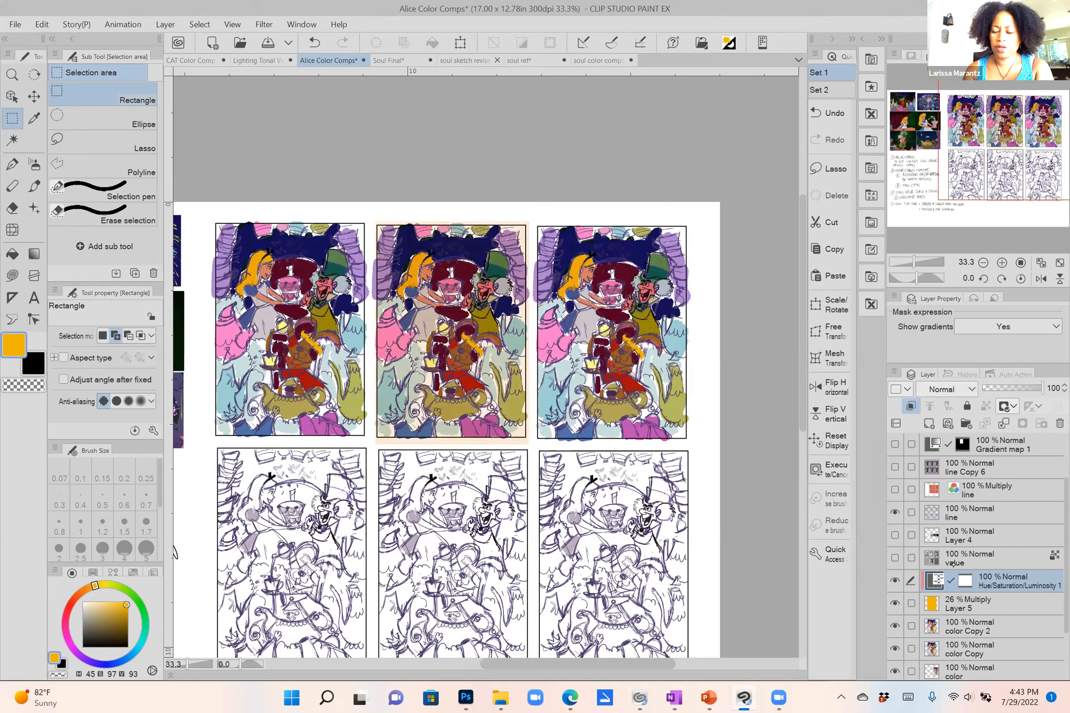
double_click(937, 581)
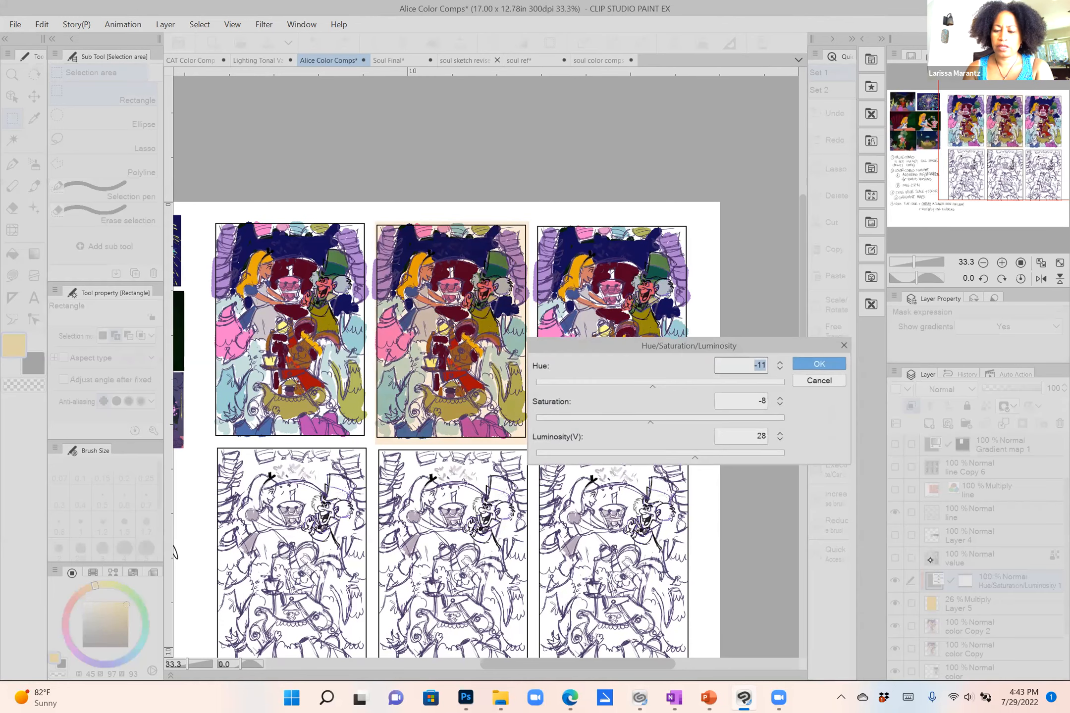
mouse_move(664, 388)
mouse_down()
mouse_move(669, 376)
mouse_move(710, 386)
mouse_move(560, 384)
mouse_move(629, 385)
mouse_up()
drag(669, 386, 636, 384)
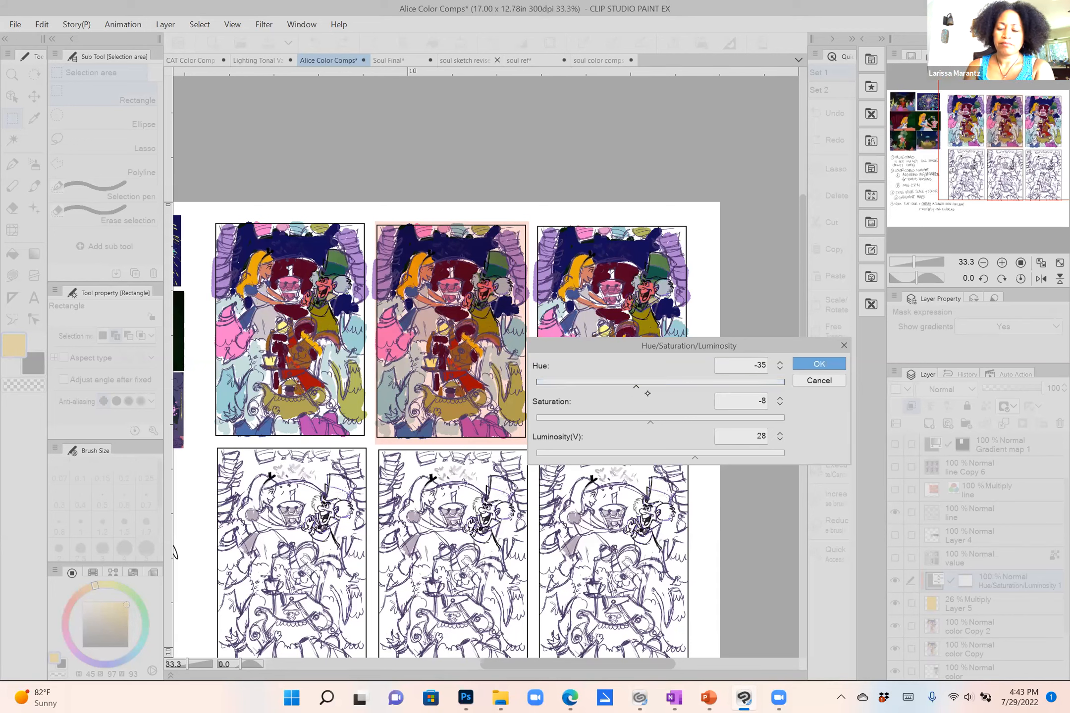
drag(636, 388, 639, 387)
drag(696, 458, 691, 457)
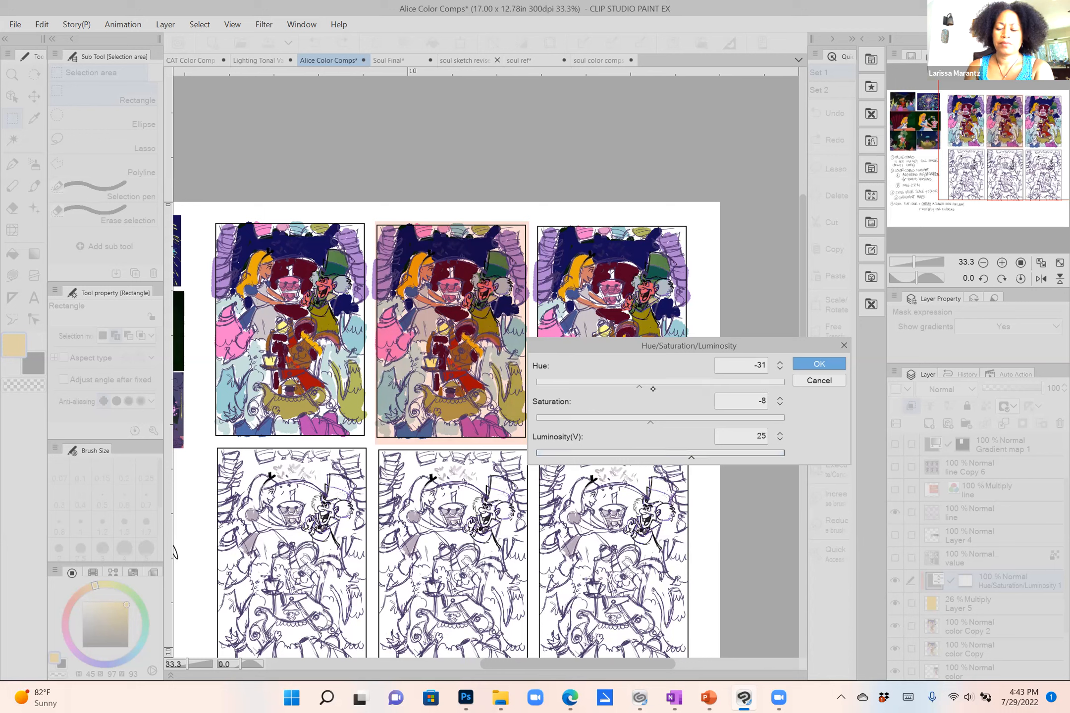
drag(650, 388, 644, 386)
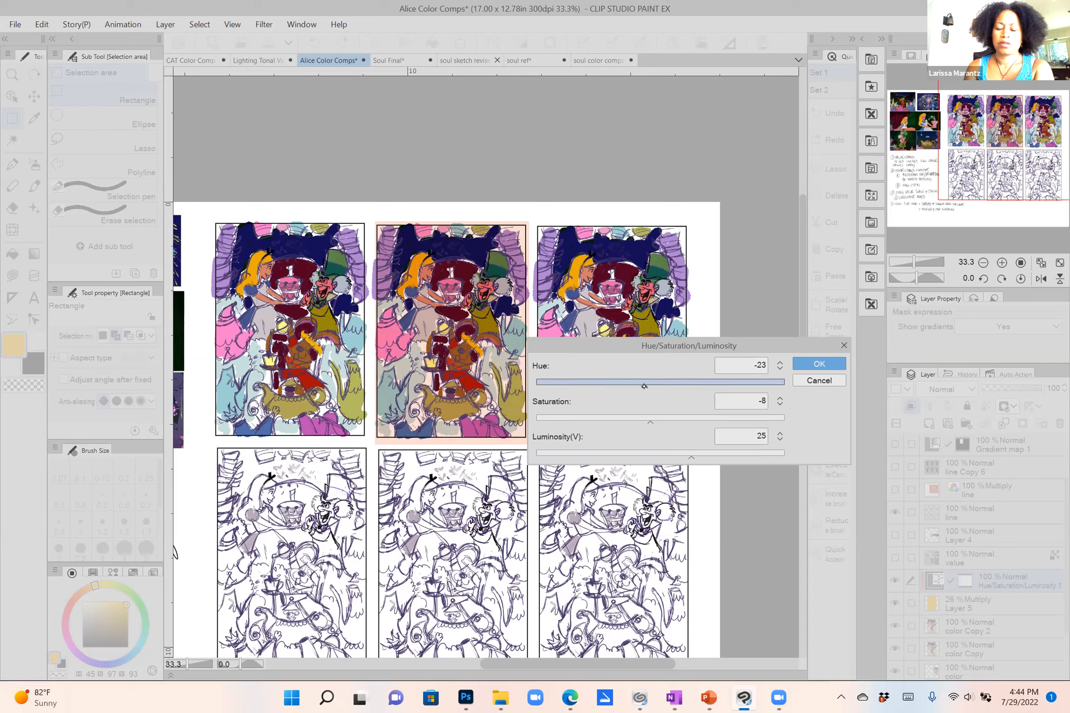
click(811, 364)
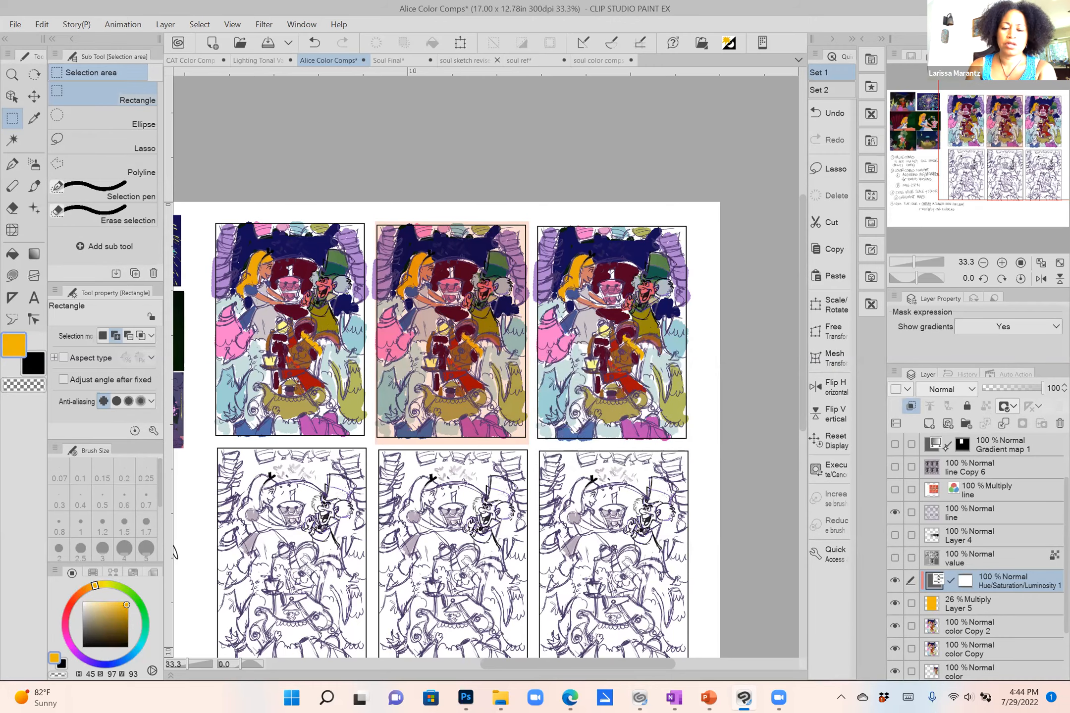
Undo the last hue and luminosity adjustment of the correction layer.
scroll(460, 291, up, 4)
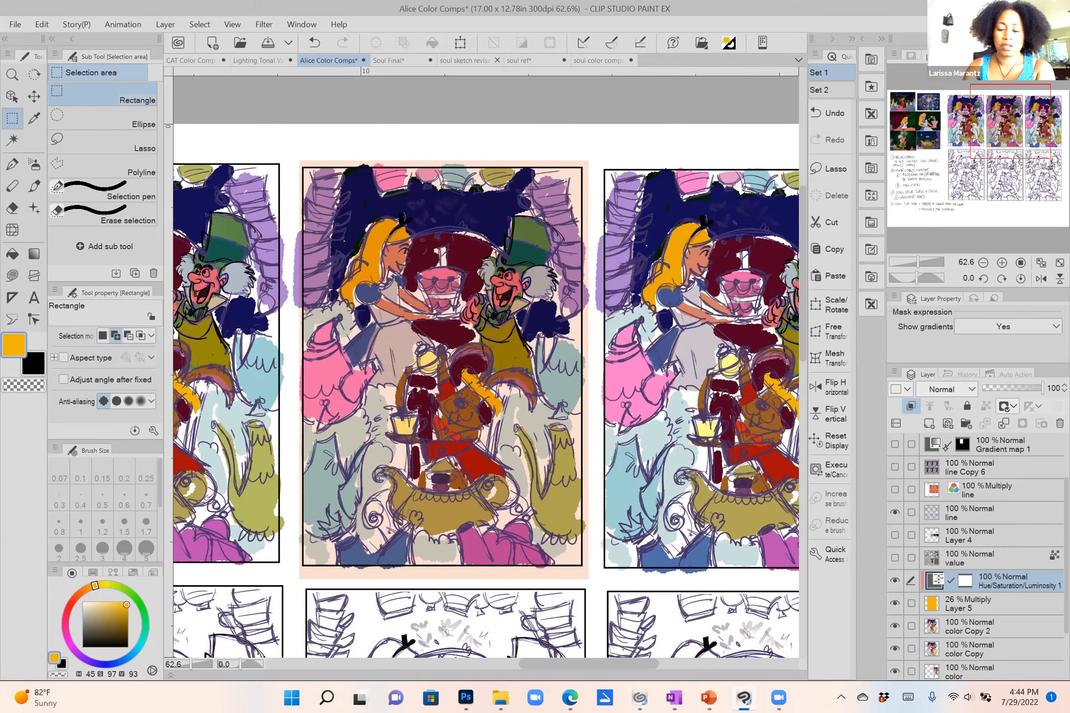
scroll(485, 367, down, 1)
key(ctrl+z)
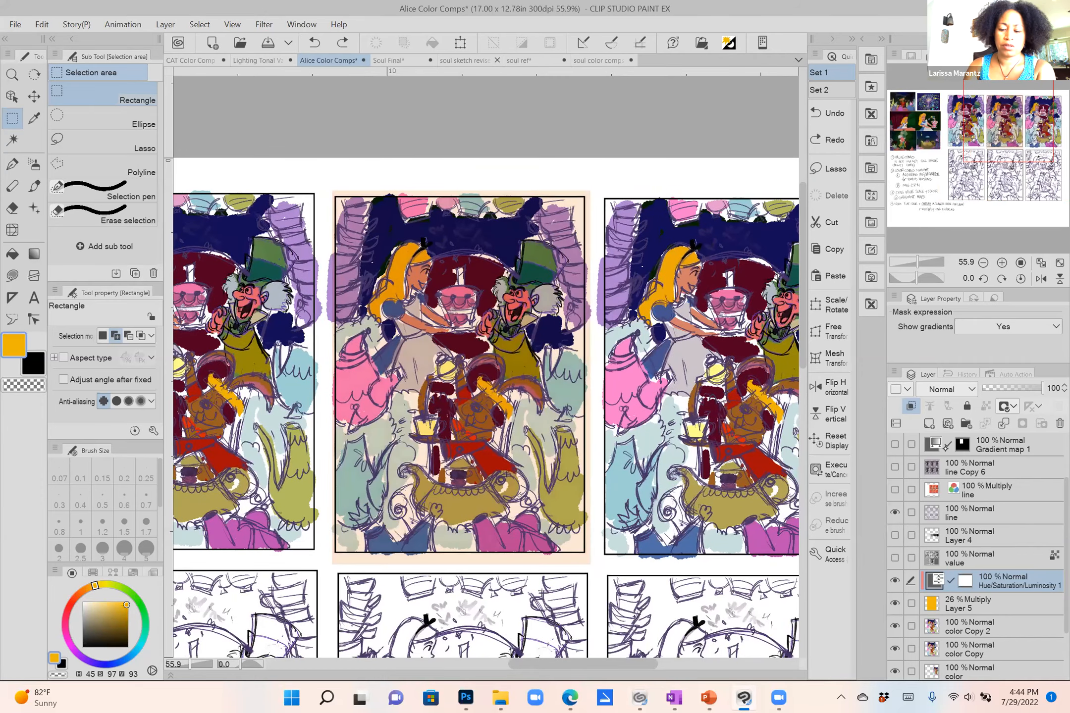
Hide the Hue/Saturation/Luminosity correction layer and the golden Multiply layer on the second comp, and identify its colour layer by toggling visibility.
scroll(486, 367, down, 4)
scroll(485, 367, down, 1)
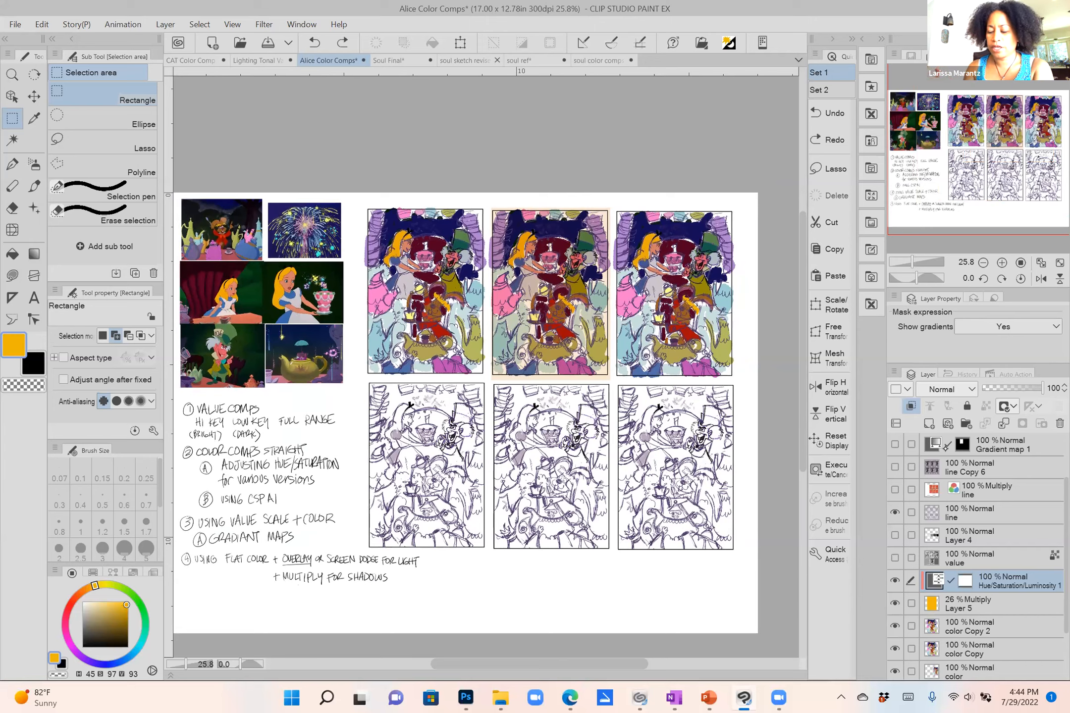
scroll(585, 223, up, 4)
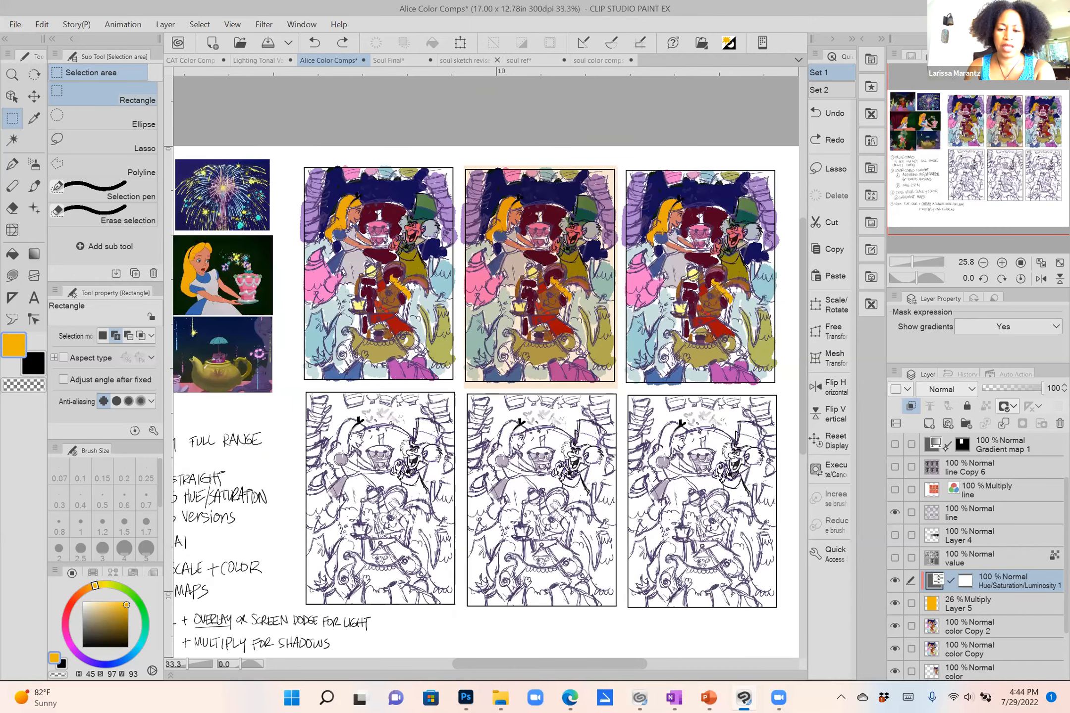
click(895, 580)
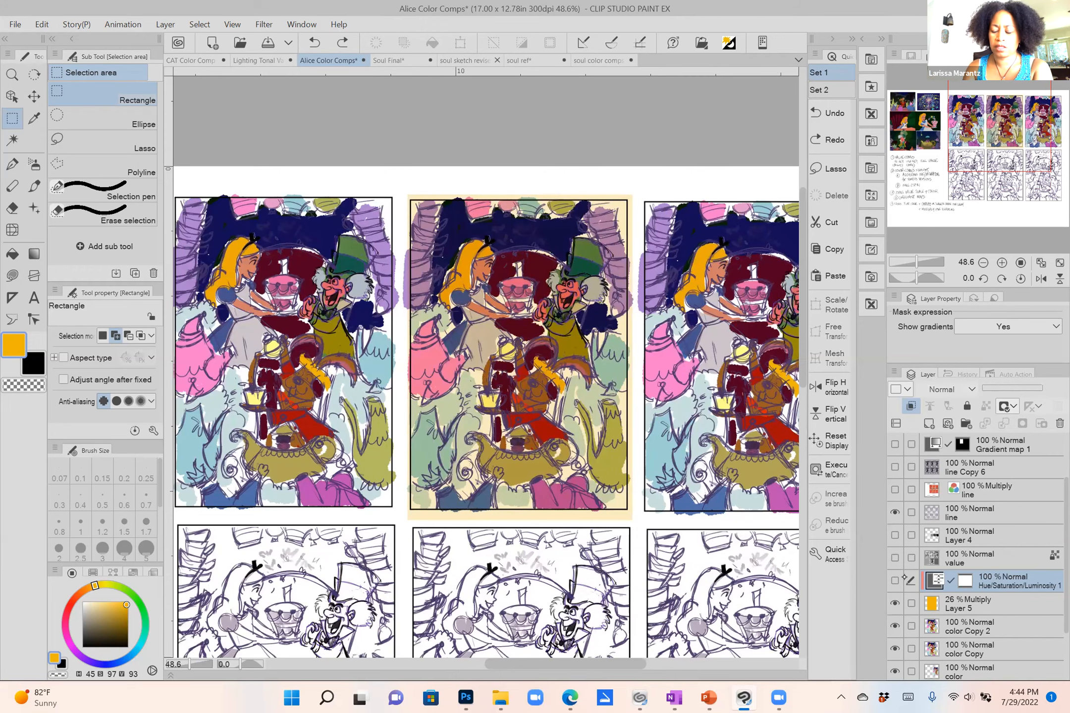
scroll(621, 359, up, 2)
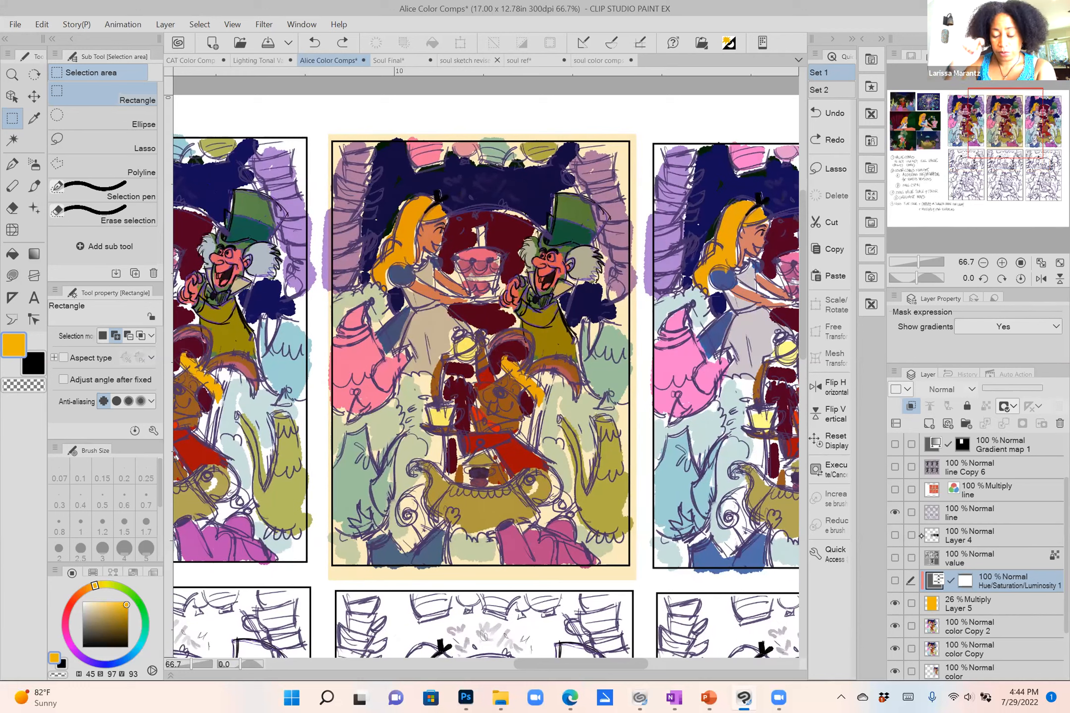
click(895, 603)
click(895, 627)
click(895, 627)
Add a raster layer above color Copy and fill the second comp's frame with a pale aqua sampled from the artwork, leaving nothing selected.
click(965, 645)
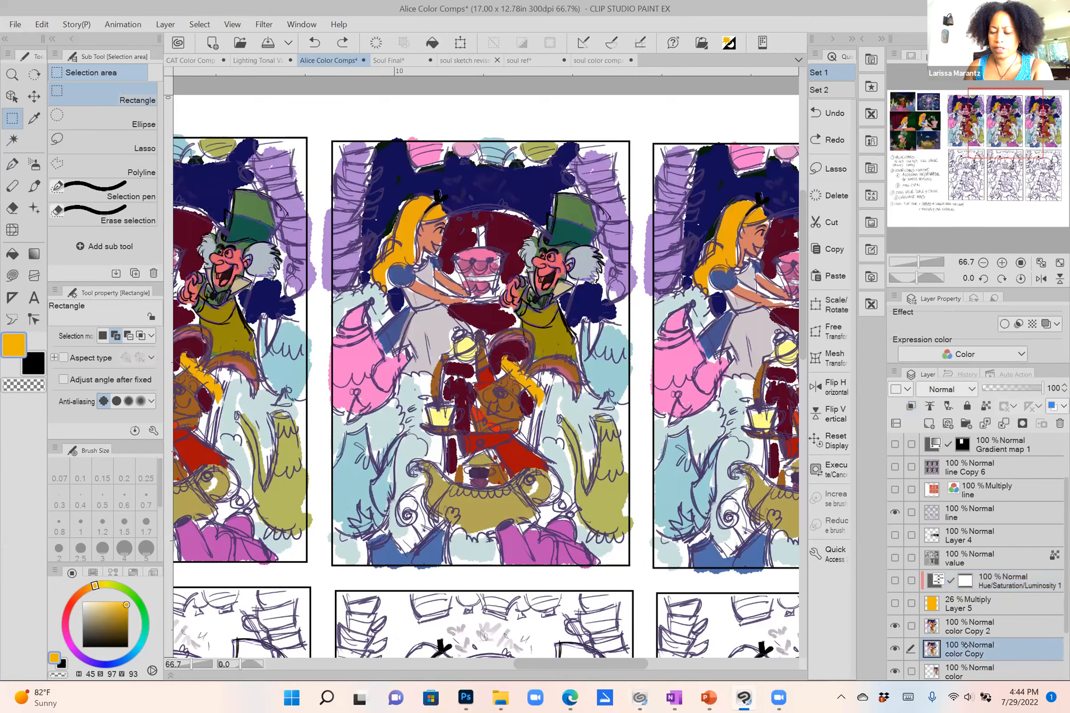
click(929, 424)
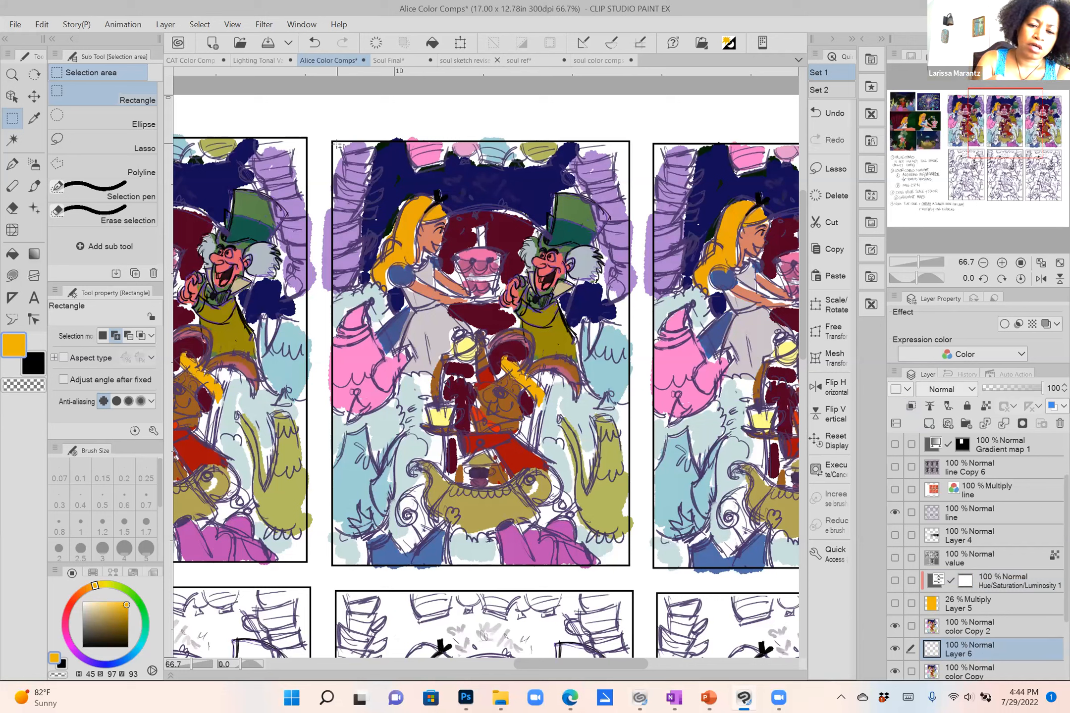
drag(334, 139, 630, 565)
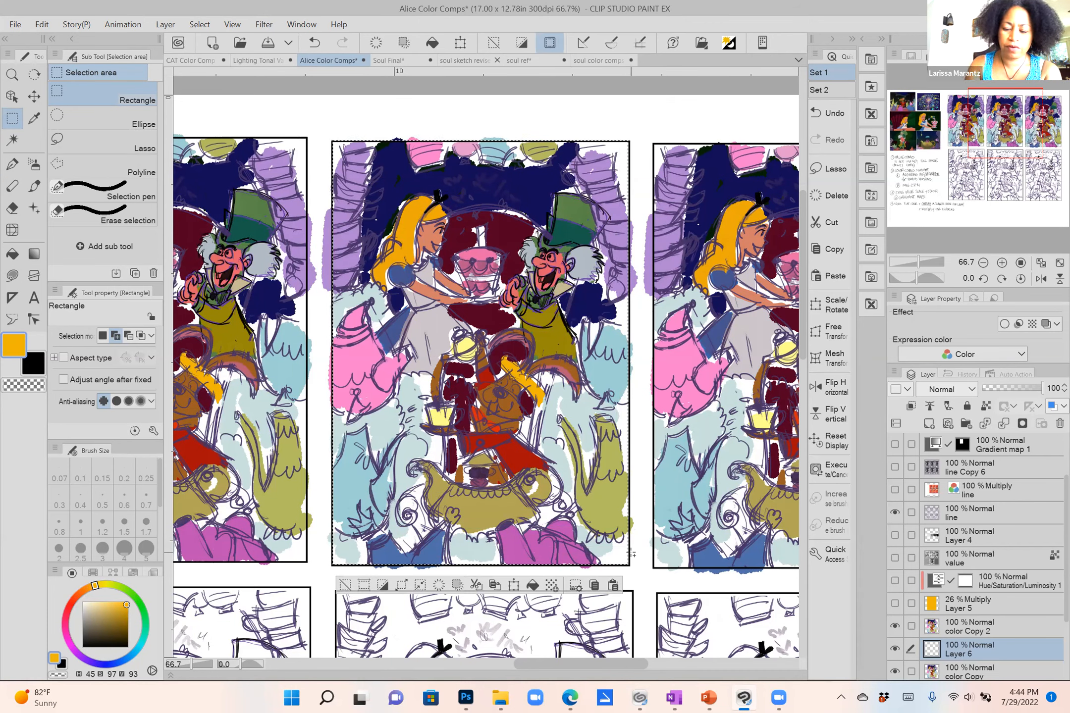
alt+click(583, 414)
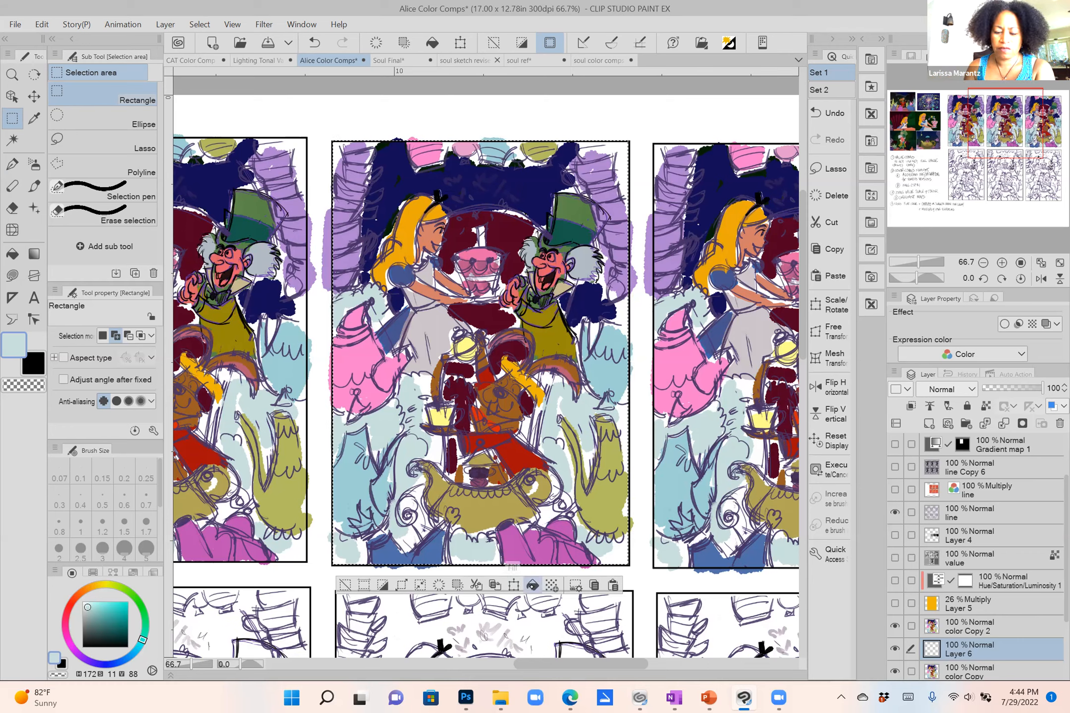
click(532, 585)
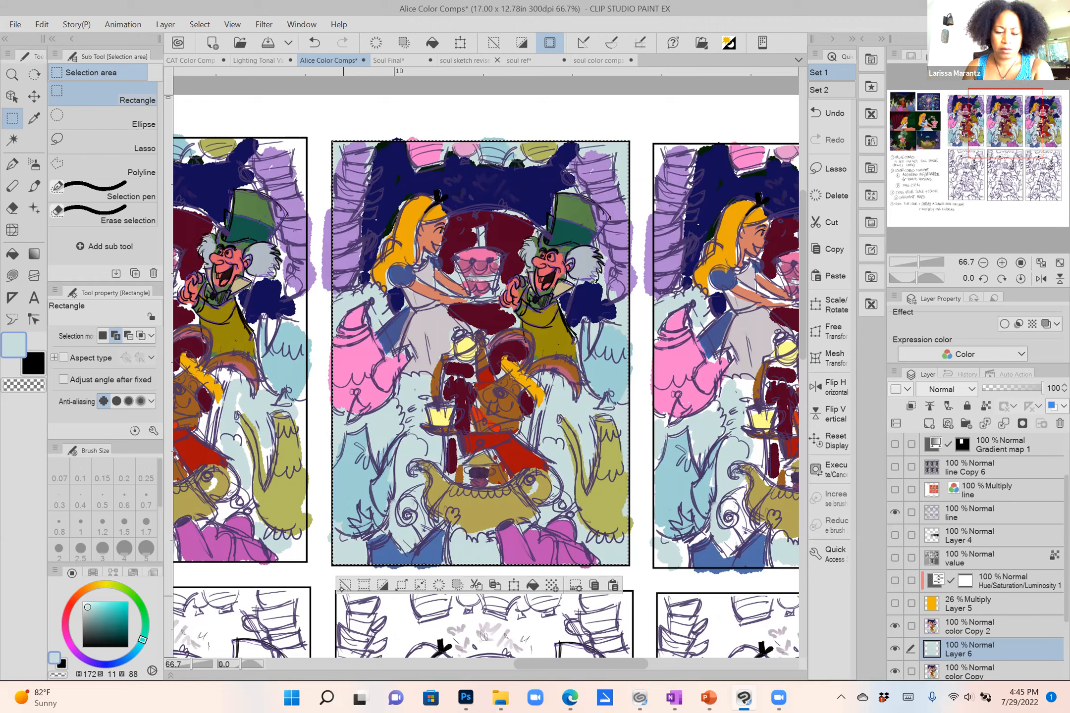
click(346, 585)
Merge color Copy 2 down into the aqua fill layer and toggle the merged layer's visibility to check it.
click(978, 627)
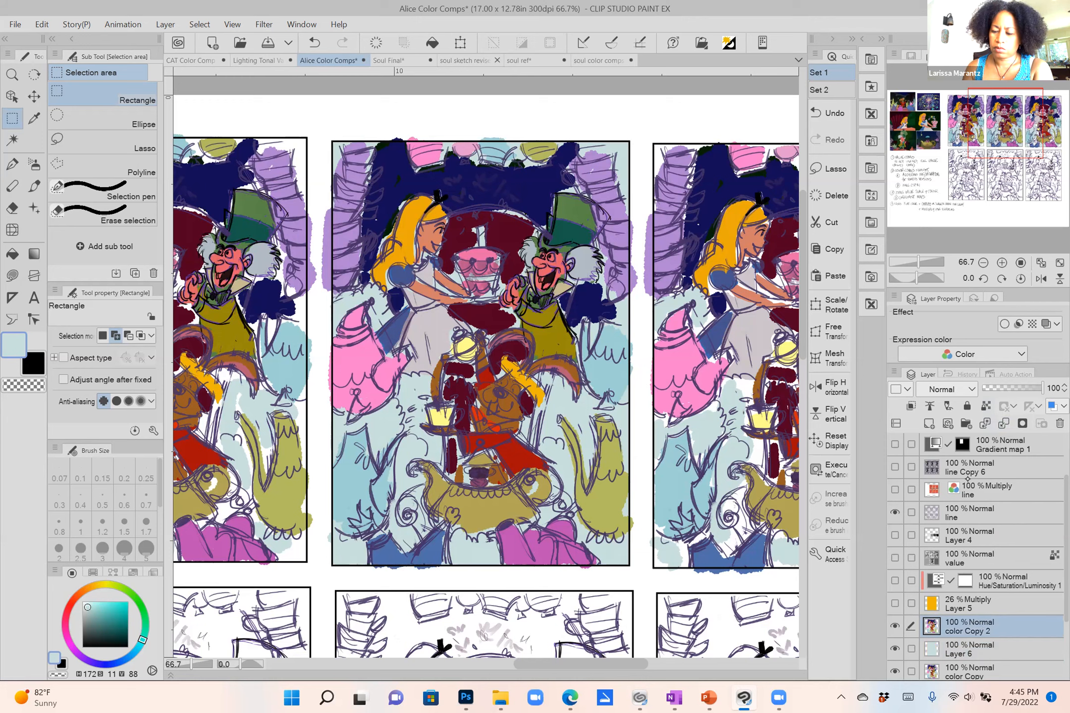
key(ctrl+e)
click(895, 626)
click(895, 627)
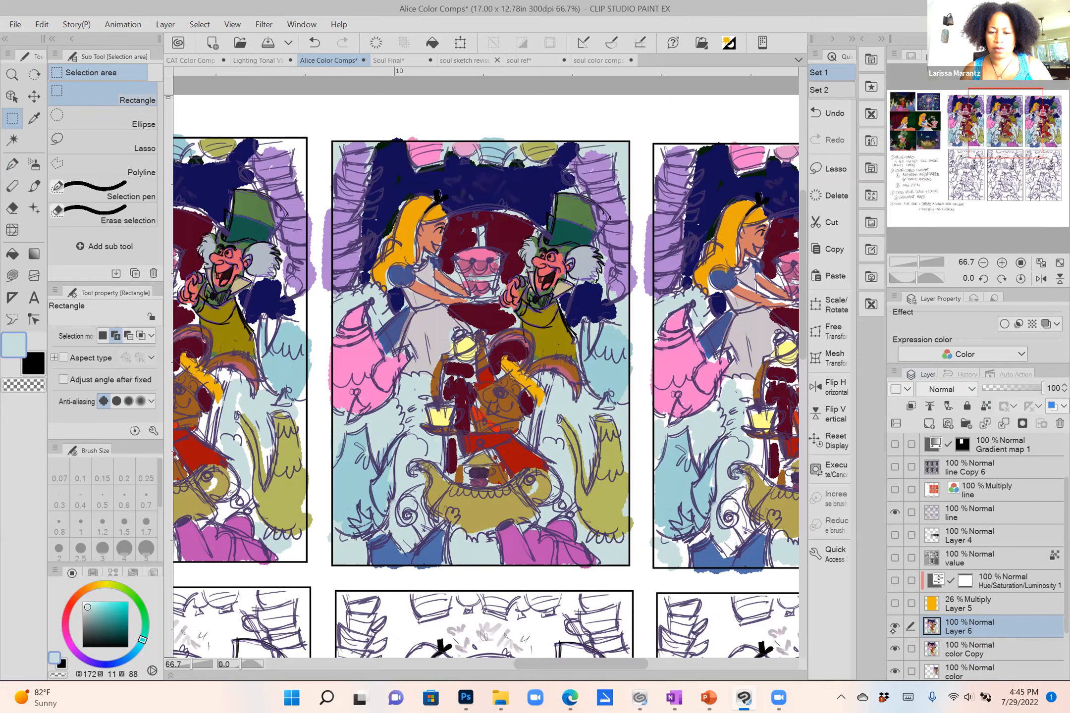
click(895, 627)
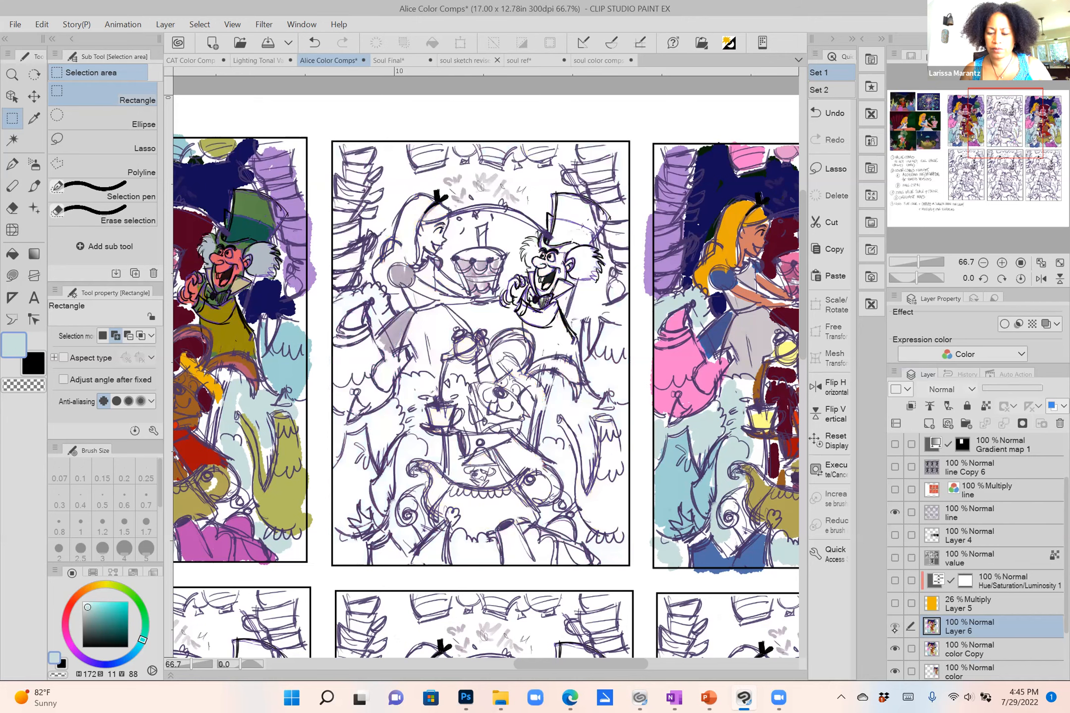
click(895, 627)
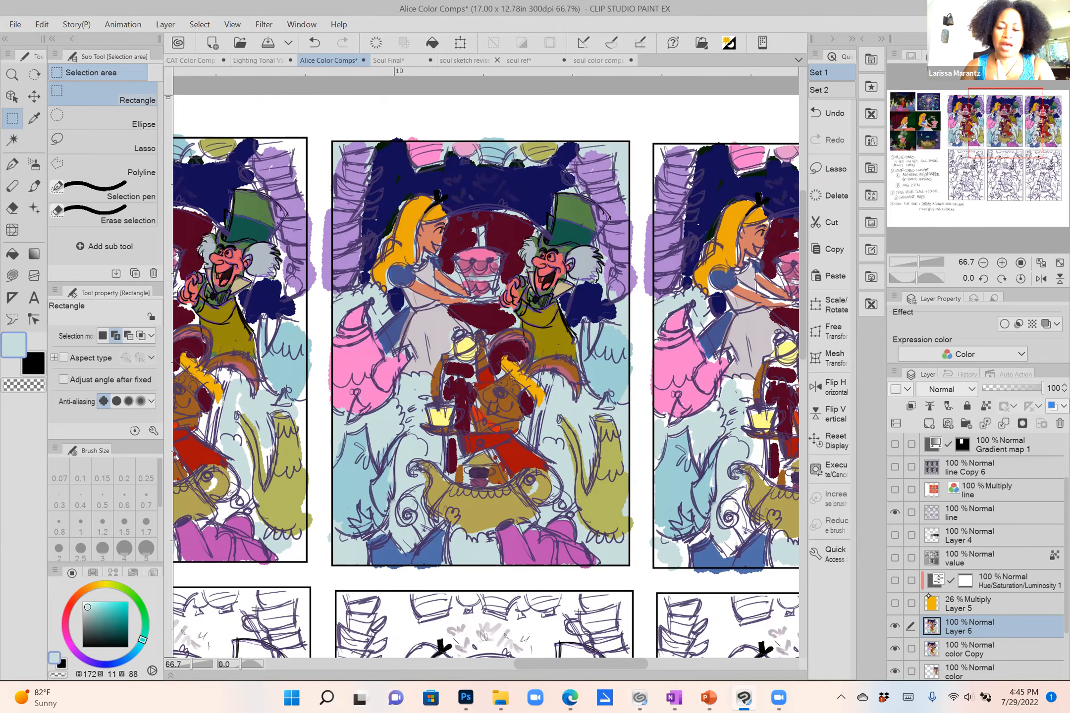
Look over the comp sheet with its written notes and the Soul Final painting as a lighting reference, returning to Alice Color Comps.
scroll(590, 416, down, 2)
scroll(605, 448, up, 1)
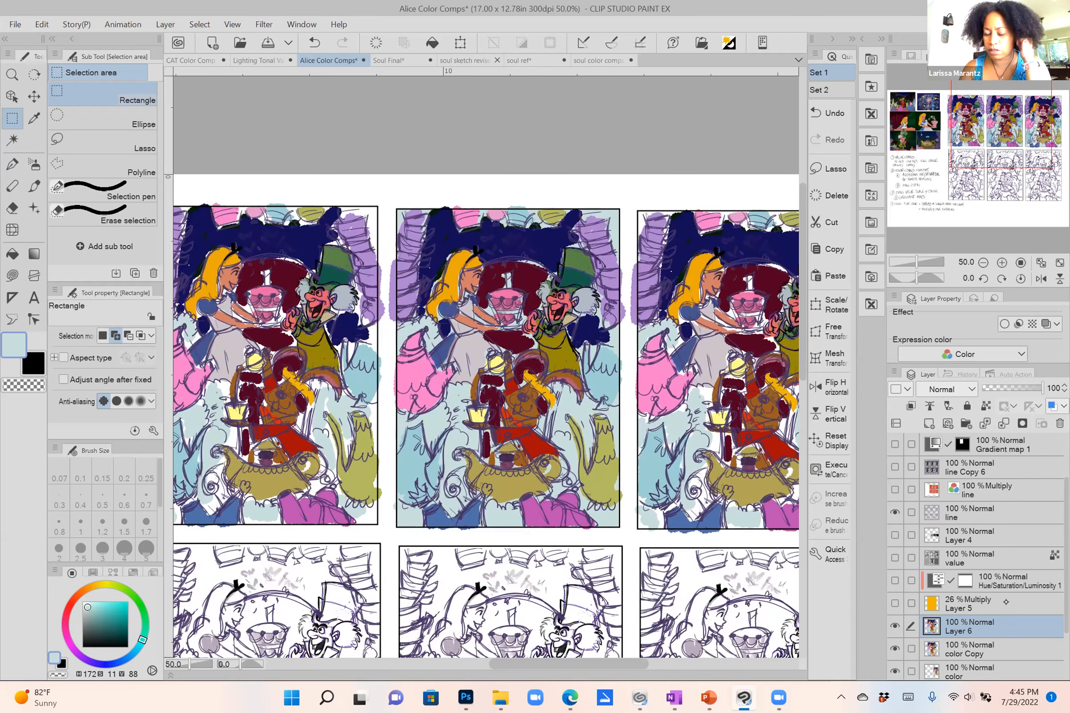
scroll(485, 366, down, 2)
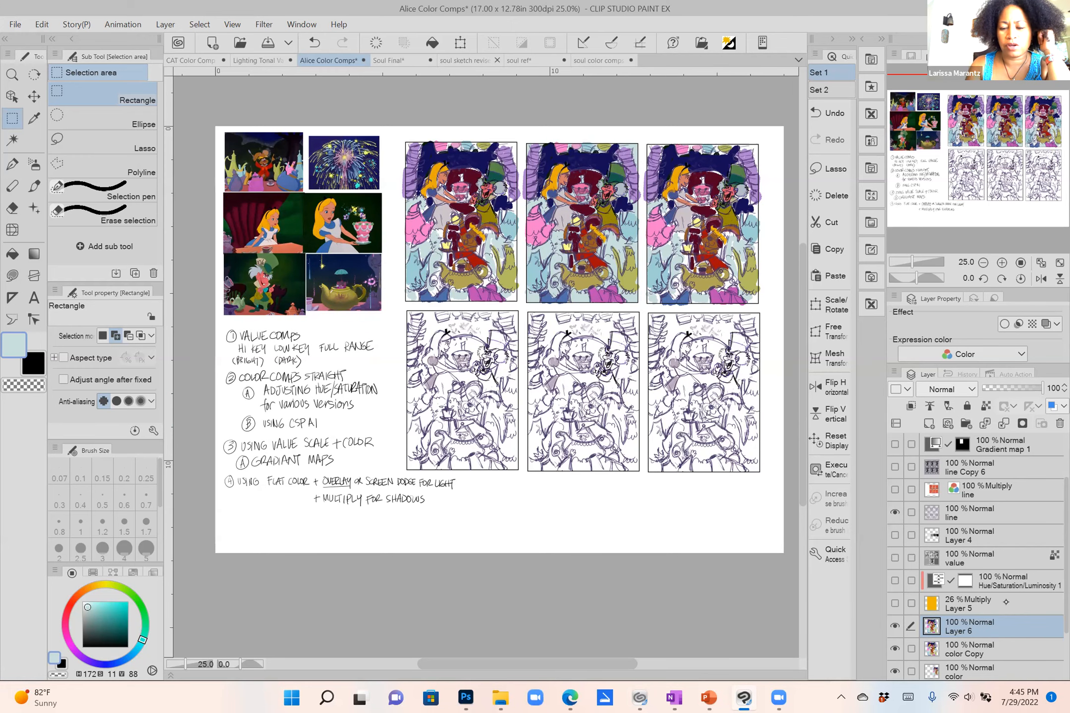
drag(486, 347, 421, 404)
scroll(568, 327, up, 5)
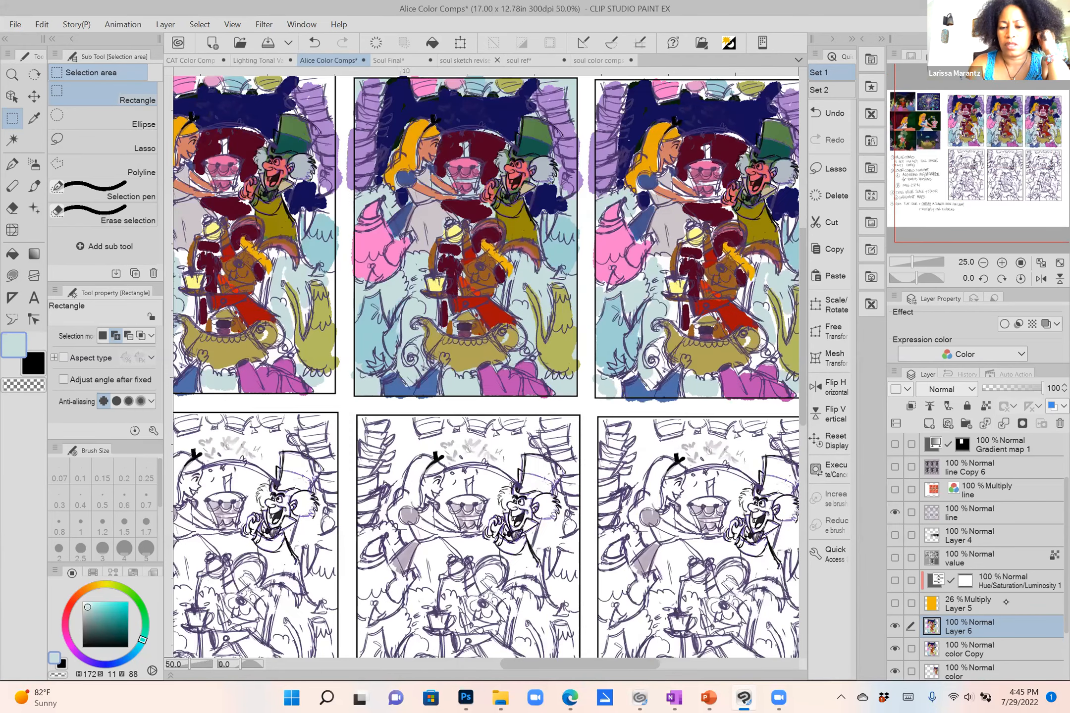
drag(486, 277, 538, 446)
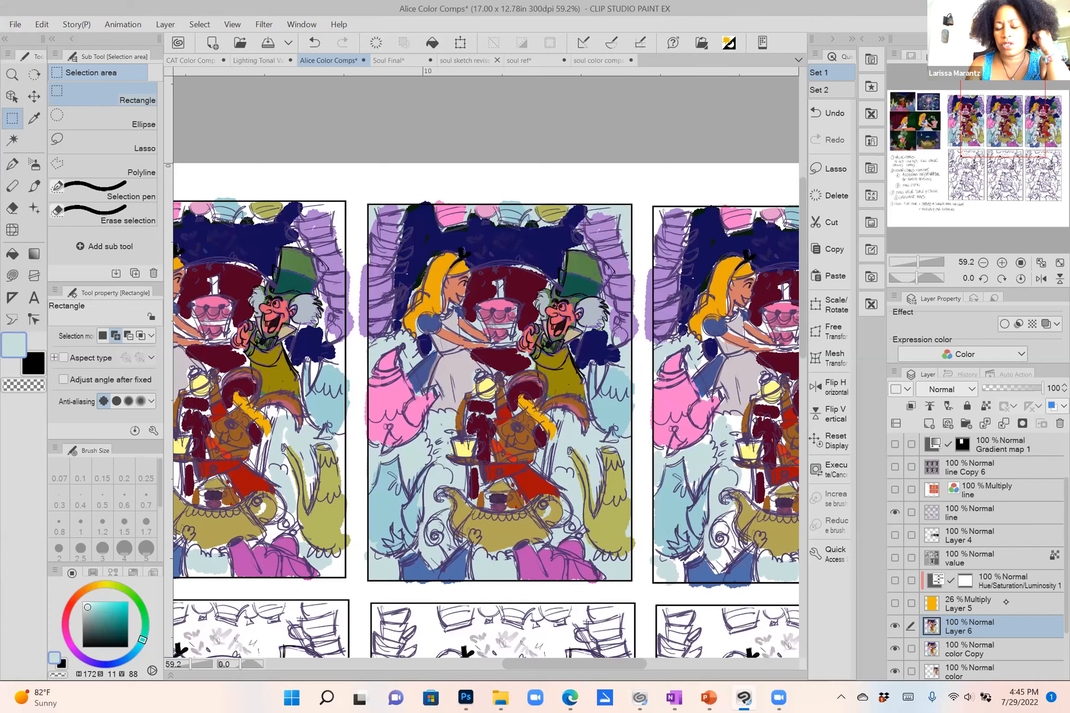
drag(538, 446, 498, 409)
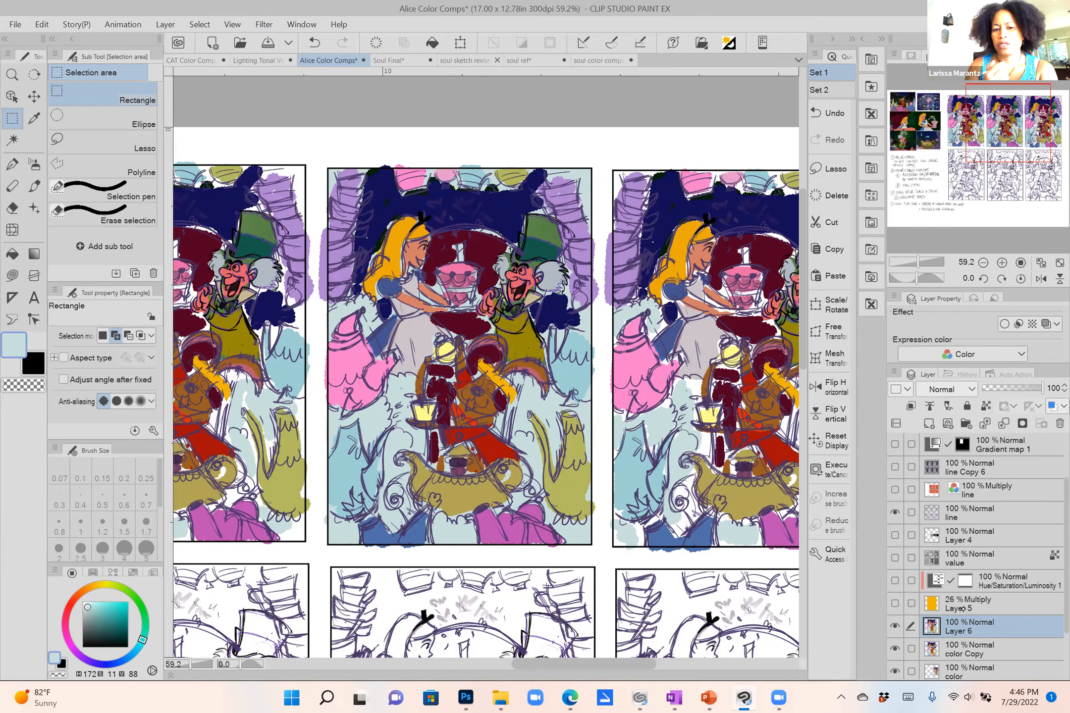
click(422, 62)
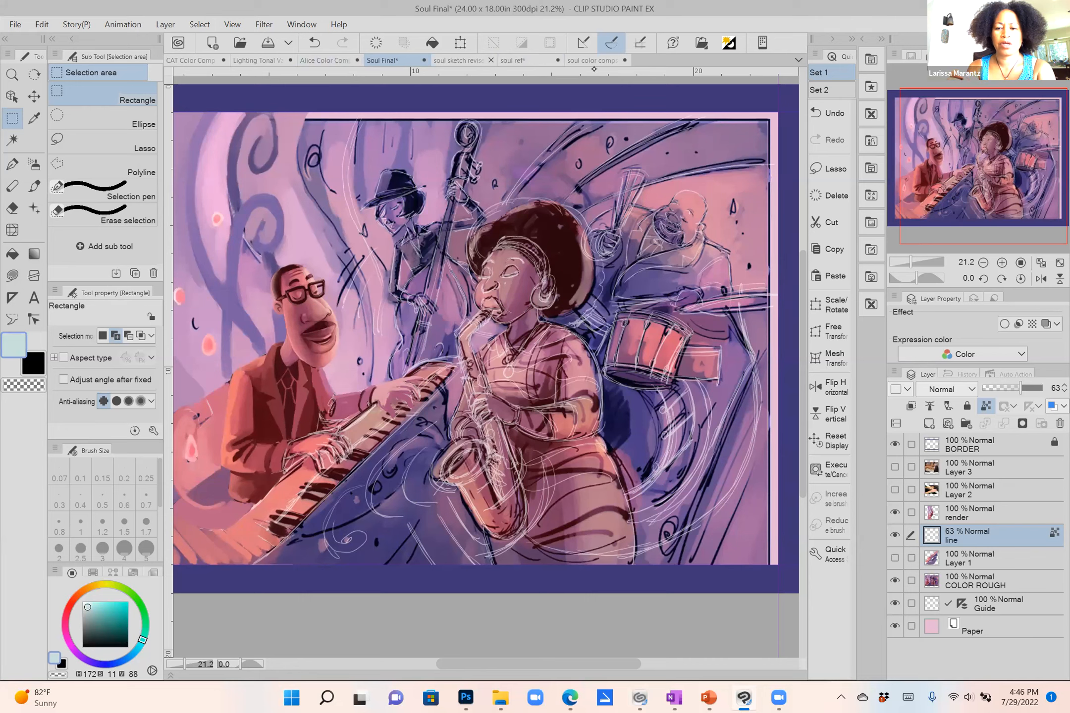
click(334, 60)
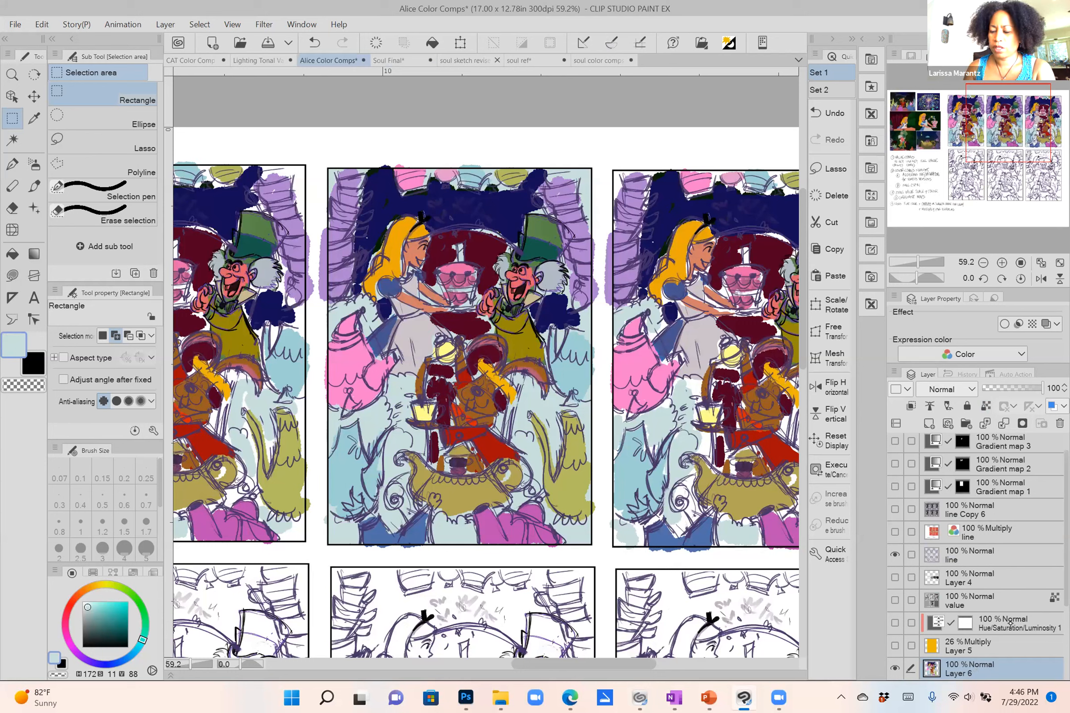
Add a new raster layer directly above the second comp's merged colour layer and set its blending mode to Overlay.
scroll(1009, 623, down, 5)
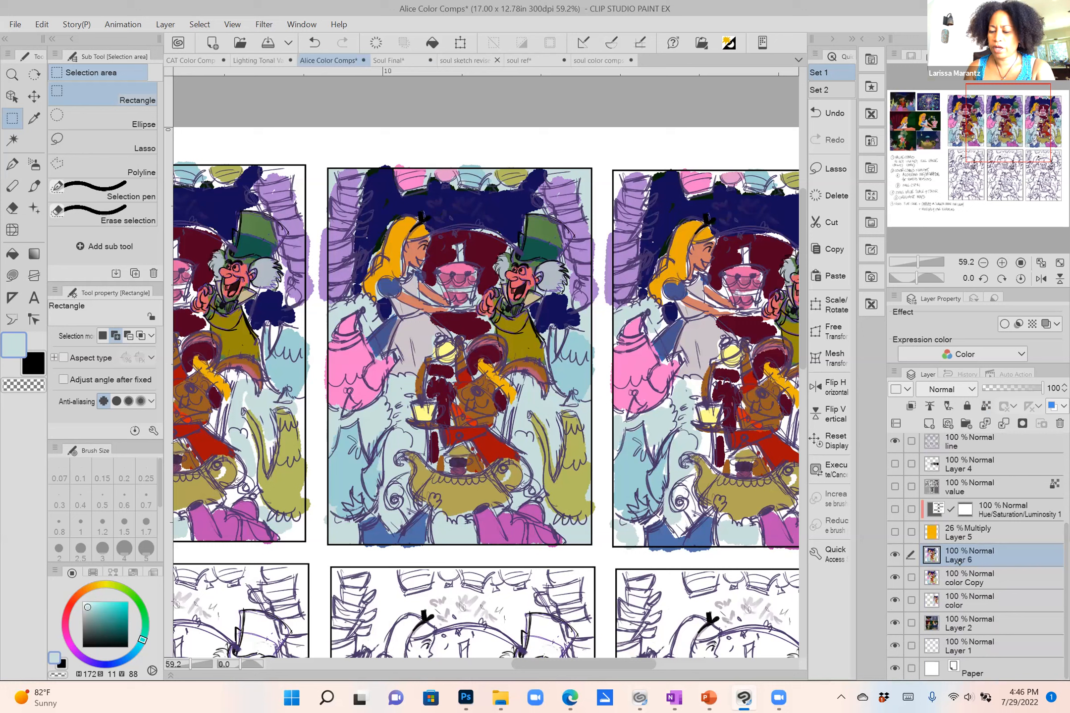
click(929, 424)
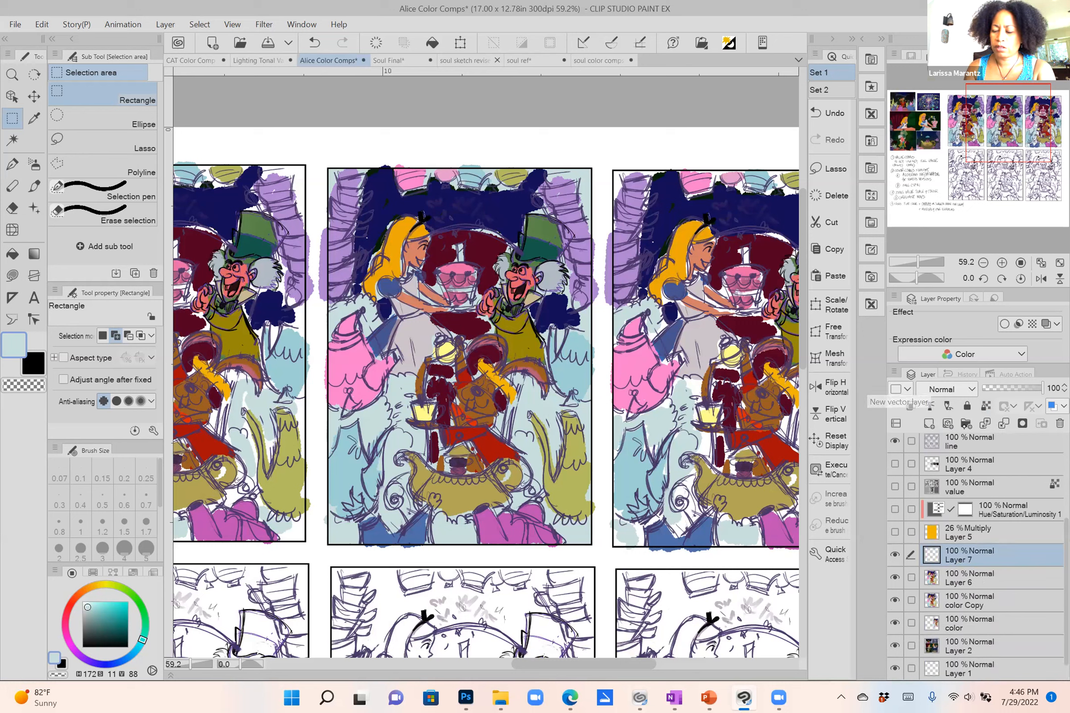
click(969, 390)
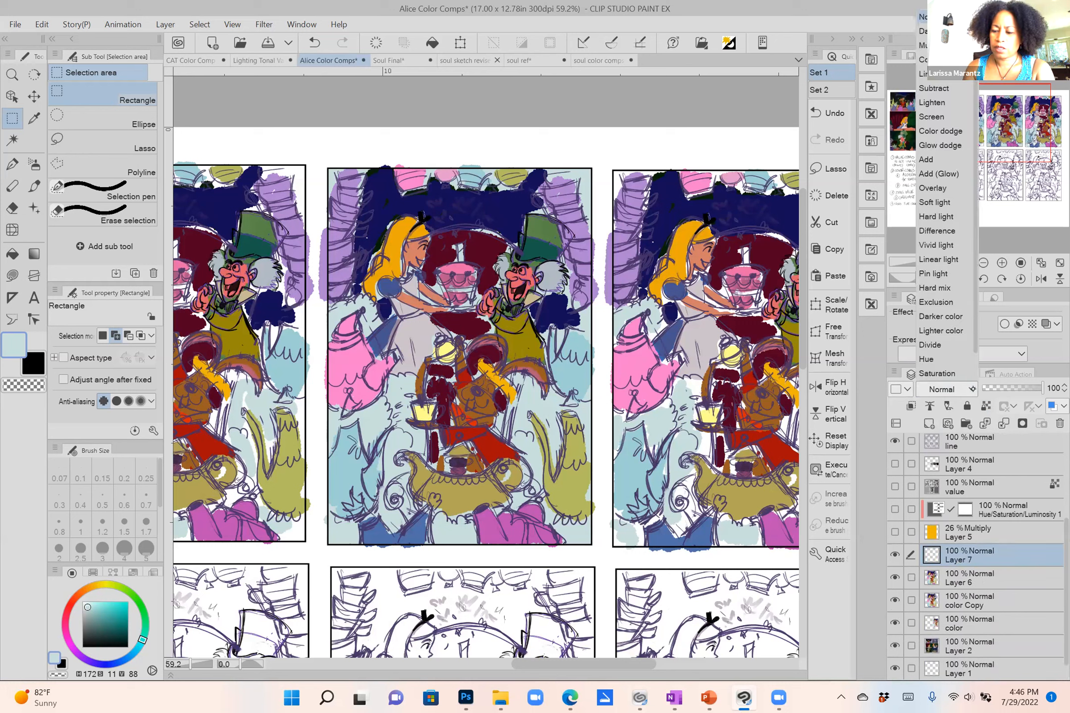
click(930, 188)
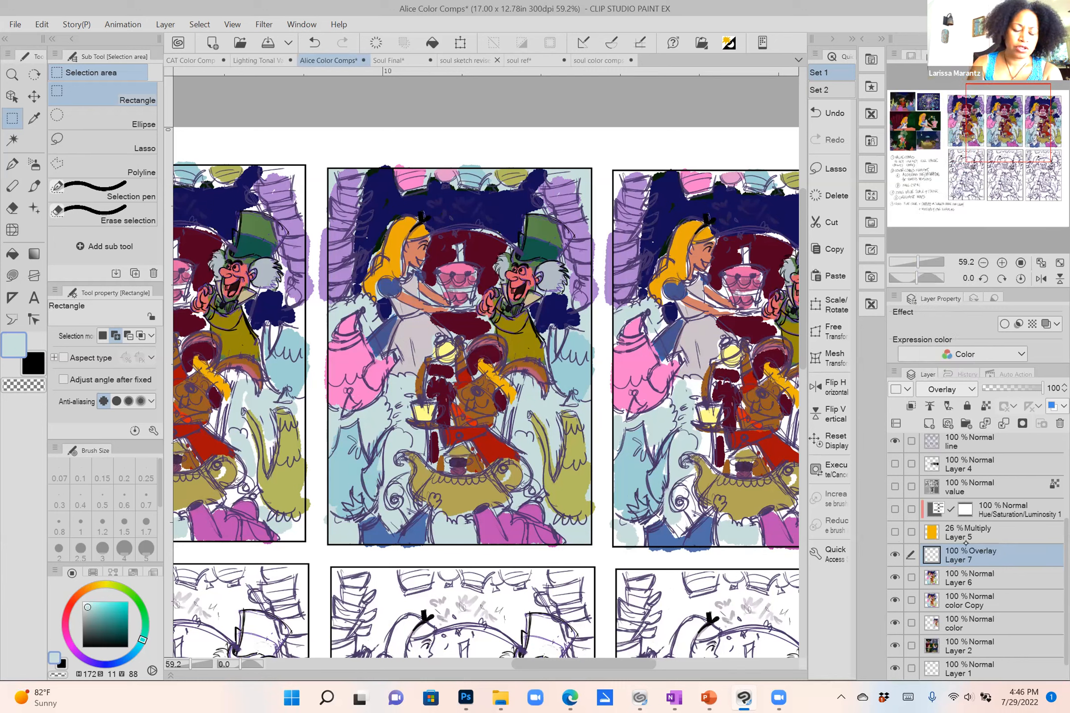
Paint a golden glow around the cake's candle and on Alice's face with the Real G-Pen, using hue 43, saturation 75, value 97.
click(103, 585)
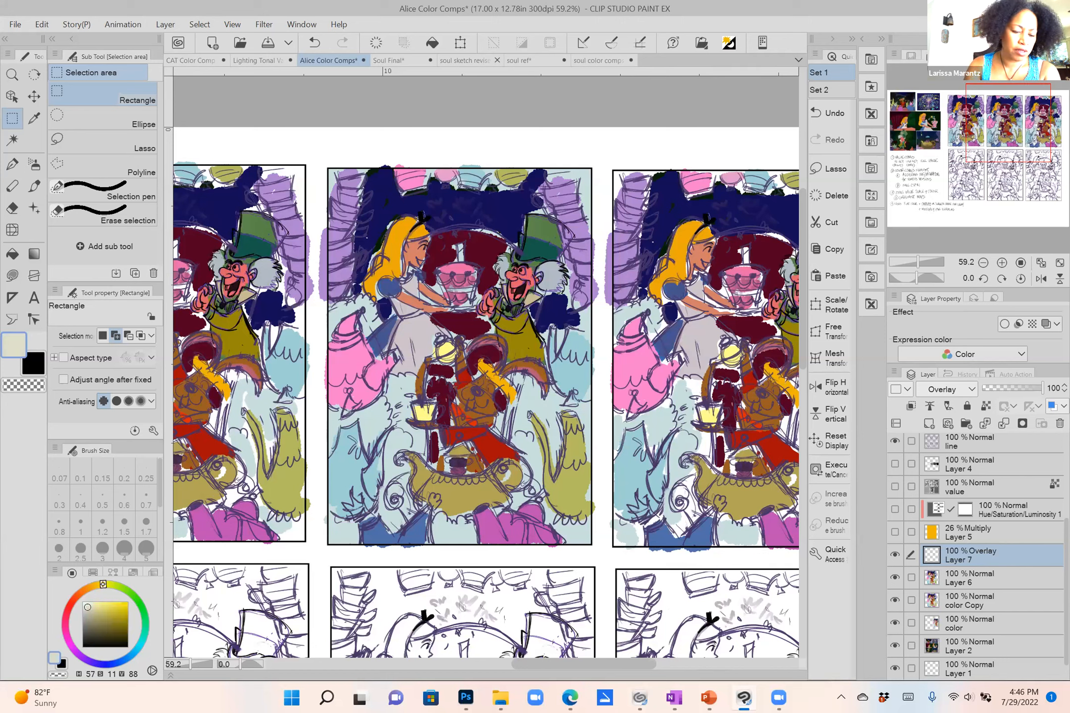
click(94, 588)
click(108, 608)
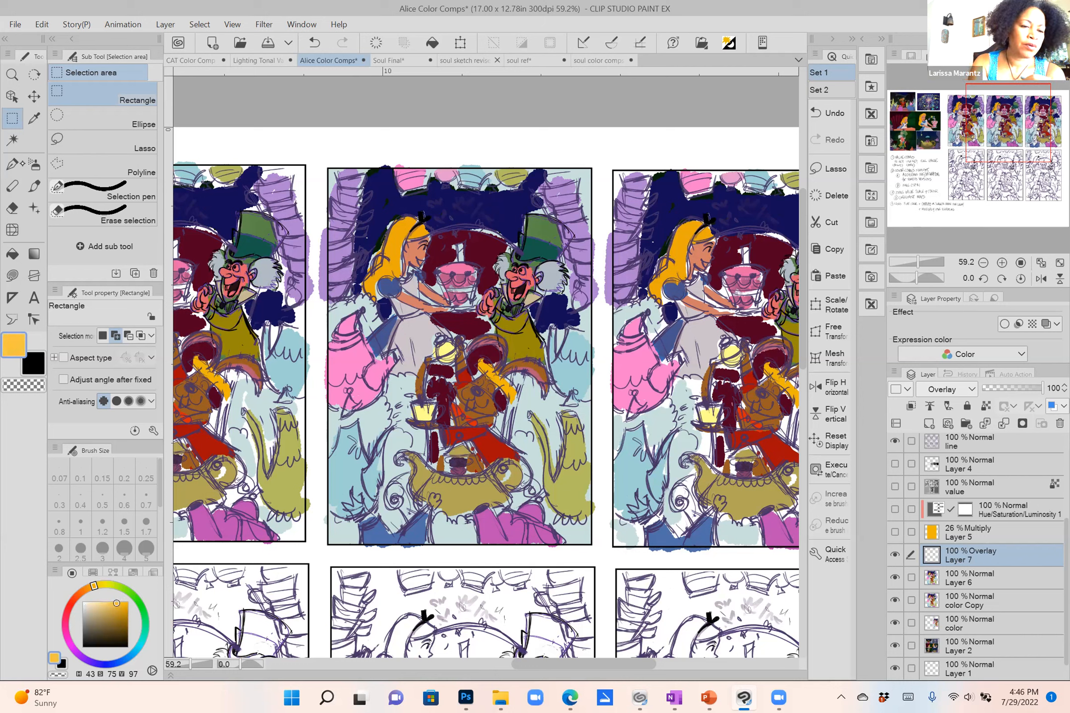
click(13, 164)
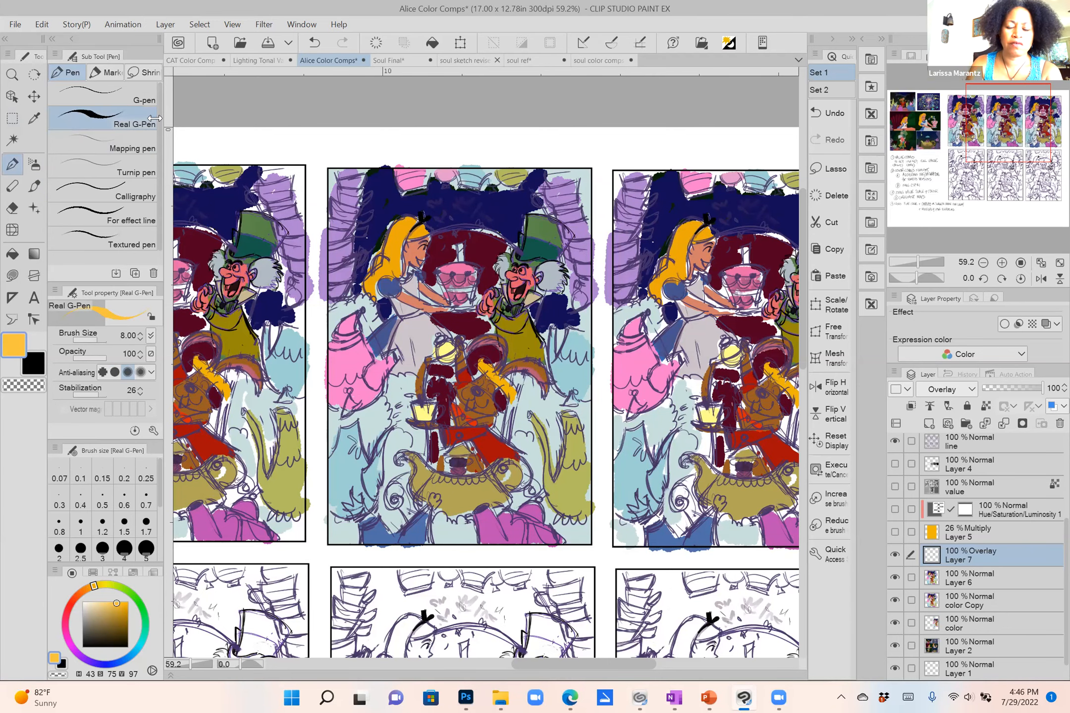
scroll(447, 302, up, 4)
drag(476, 307, 493, 359)
drag(502, 285, 504, 283)
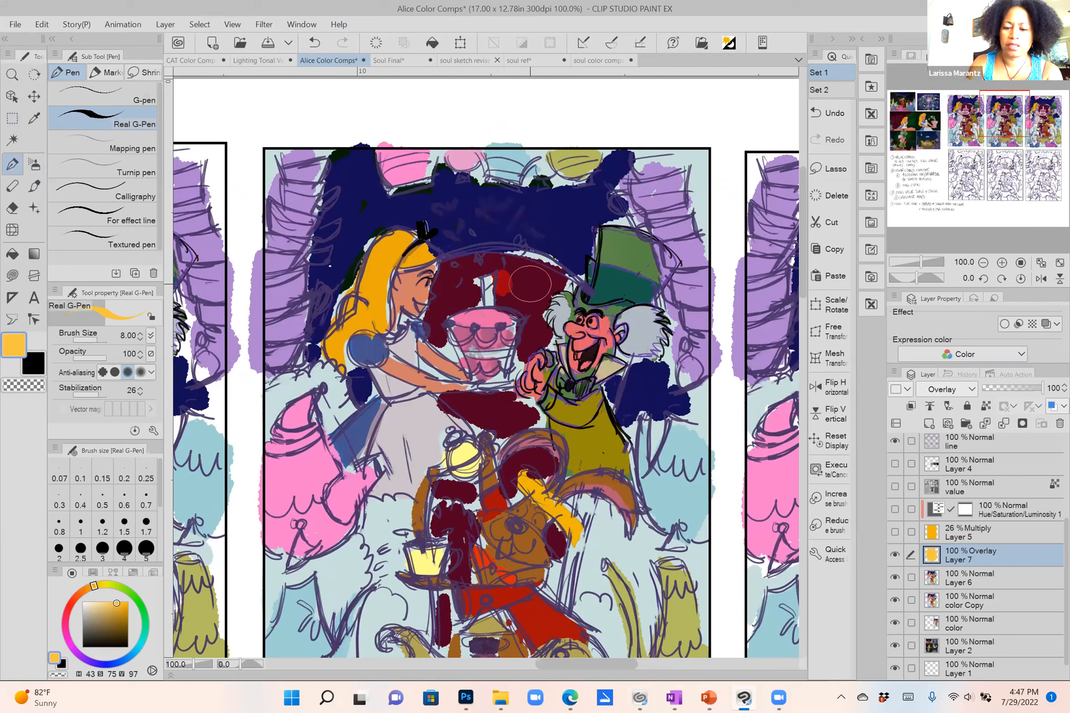
drag(484, 277, 482, 284)
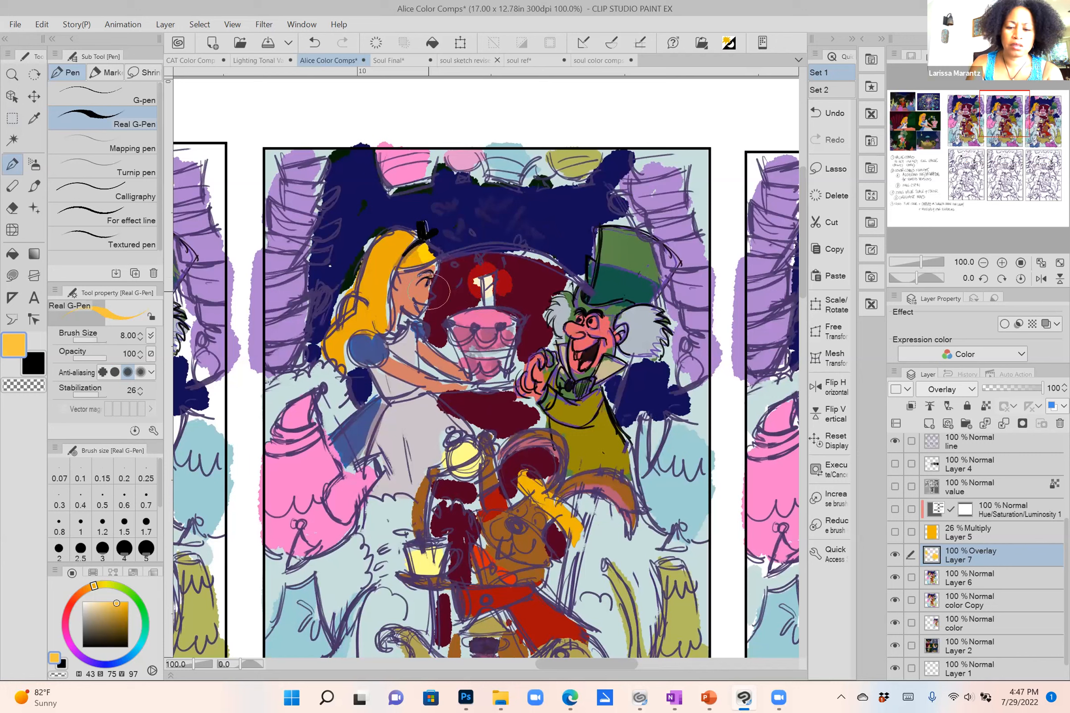
Paint golden Overlay highlights on Alice's arms and hair, the pink teapot, and the Mad Hatter's hat, face and white hair.
mouse_move(421, 335)
mouse_down()
mouse_move(464, 366)
mouse_move(386, 353)
mouse_move(448, 361)
mouse_up()
mouse_move(606, 238)
mouse_down()
mouse_move(599, 285)
mouse_move(565, 332)
mouse_move(559, 397)
mouse_move(534, 359)
mouse_move(521, 394)
mouse_move(531, 363)
mouse_move(545, 409)
mouse_up()
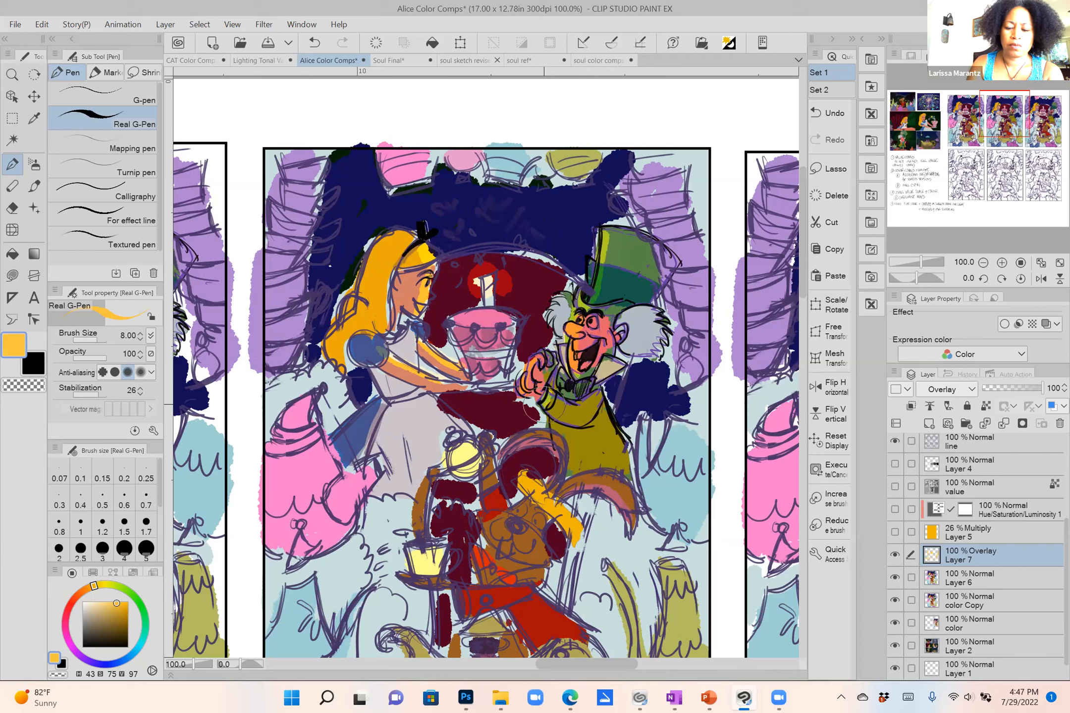
mouse_move(415, 342)
mouse_down()
mouse_move(418, 335)
mouse_move(407, 349)
mouse_up()
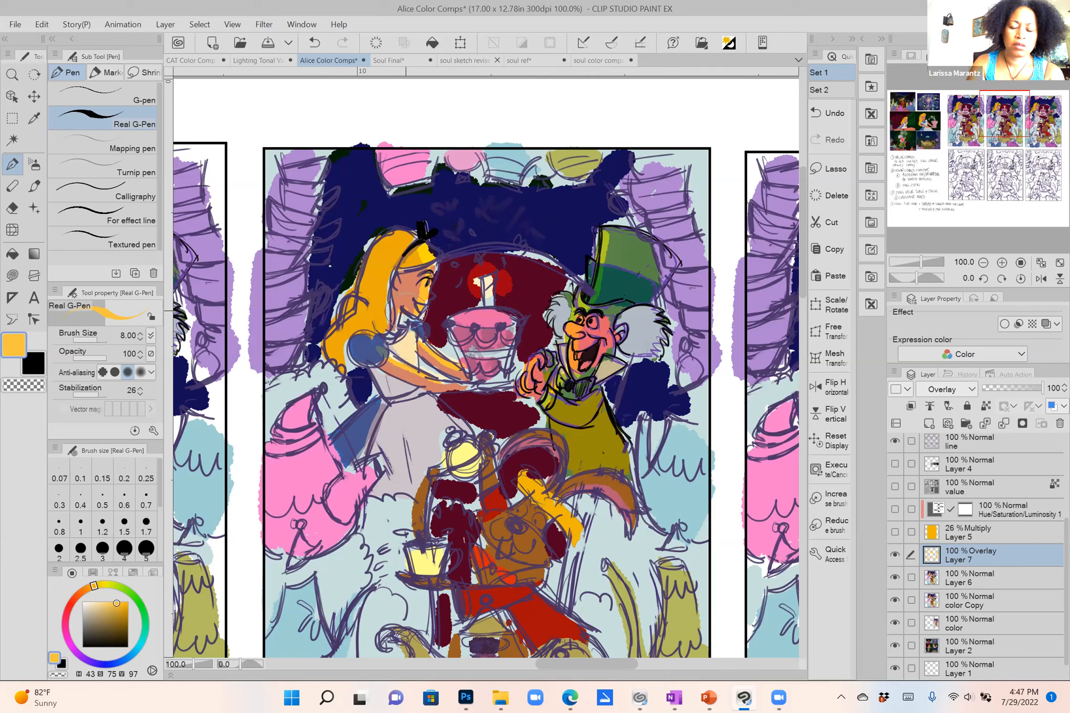
mouse_move(404, 258)
mouse_down()
mouse_move(387, 283)
mouse_move(387, 346)
mouse_move(377, 352)
mouse_up()
mouse_move(312, 392)
mouse_down()
mouse_move(307, 421)
mouse_move(337, 485)
mouse_move(384, 474)
mouse_up()
mouse_move(634, 293)
mouse_down()
mouse_move(609, 275)
mouse_move(596, 285)
mouse_up()
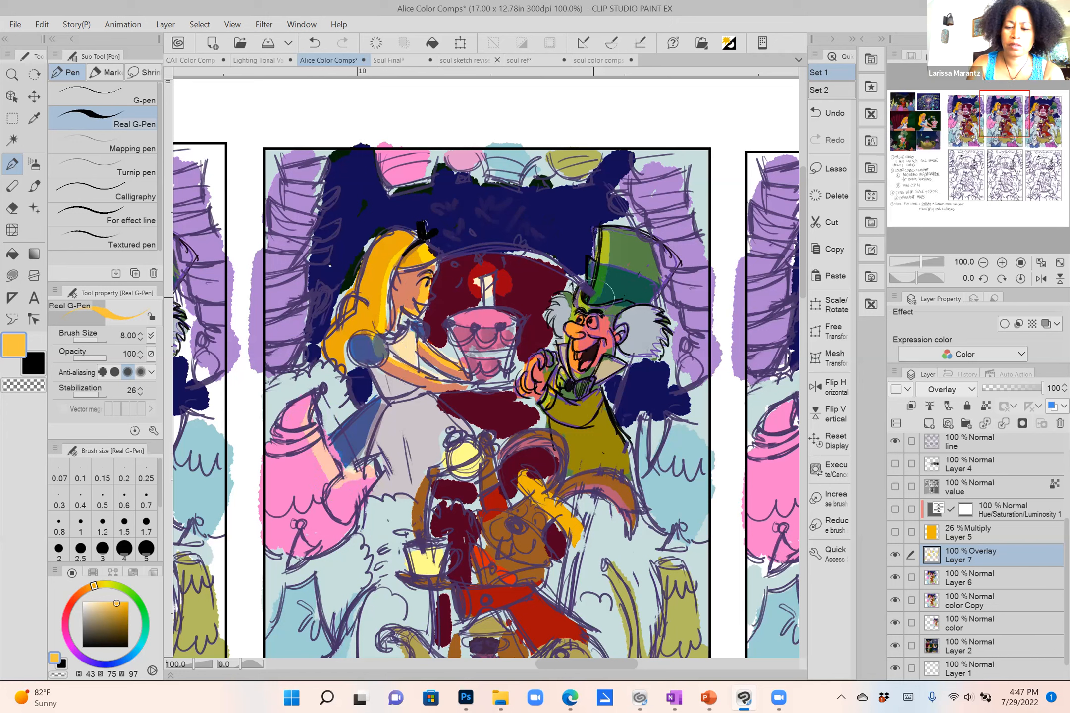
drag(639, 323, 649, 313)
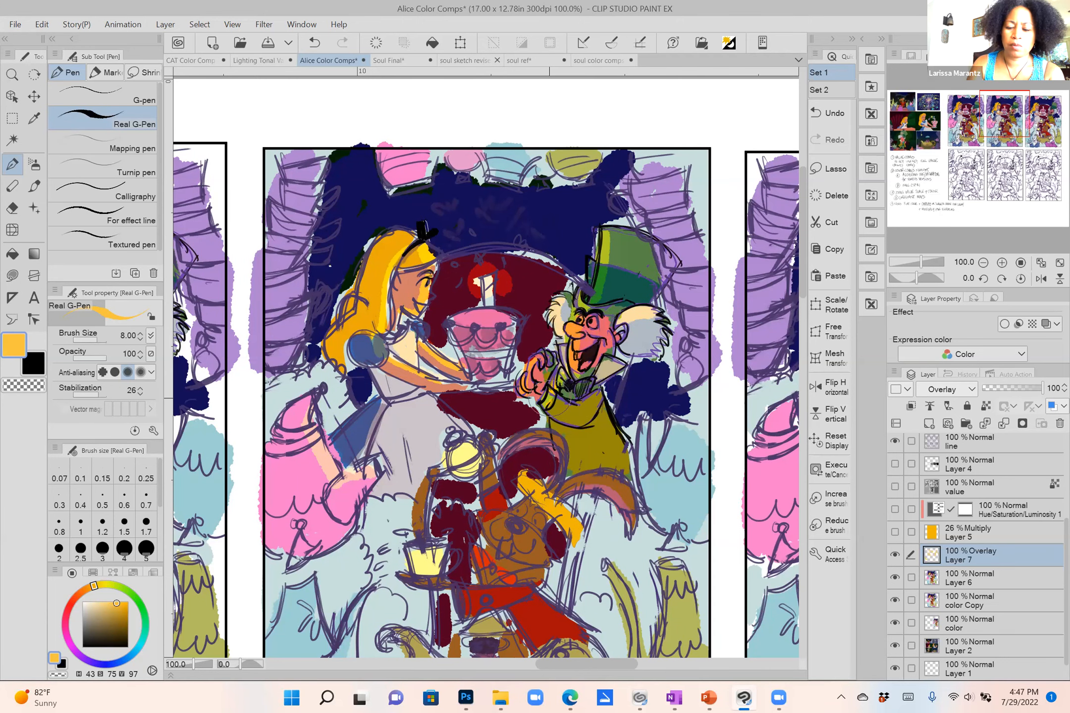
Paint golden Overlay highlights on the March Hare, the gold teapot's rim and the purple side stacks in the second comp.
drag(569, 391, 582, 317)
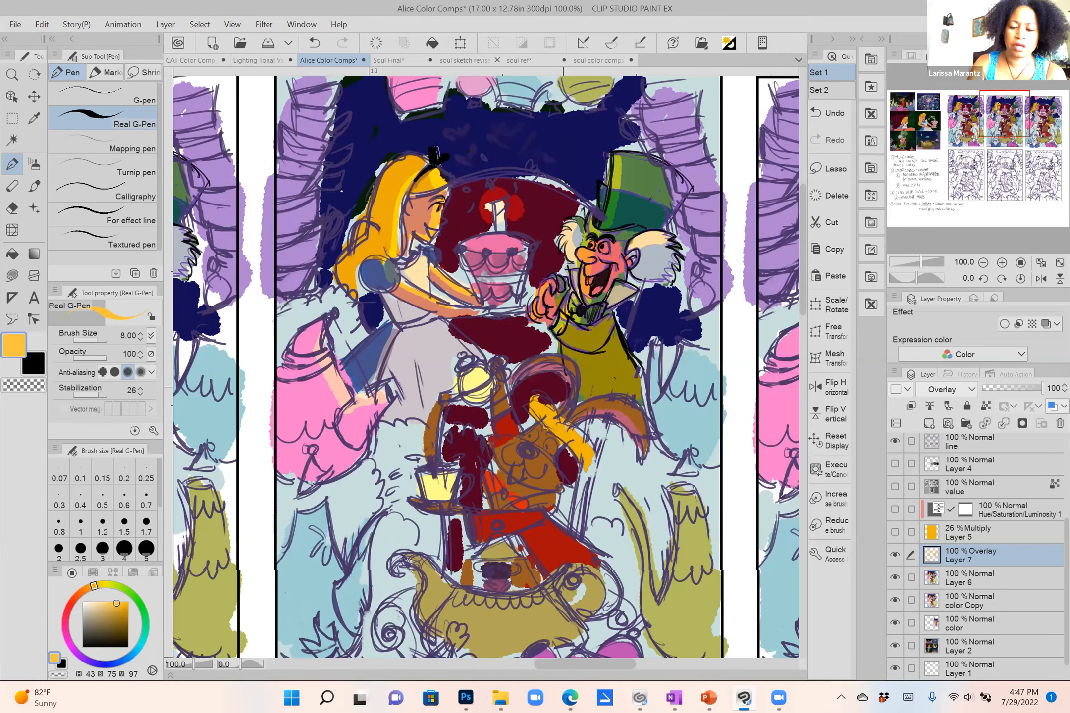
mouse_move(522, 446)
mouse_down()
mouse_move(514, 451)
mouse_move(540, 461)
mouse_up()
drag(447, 397, 442, 457)
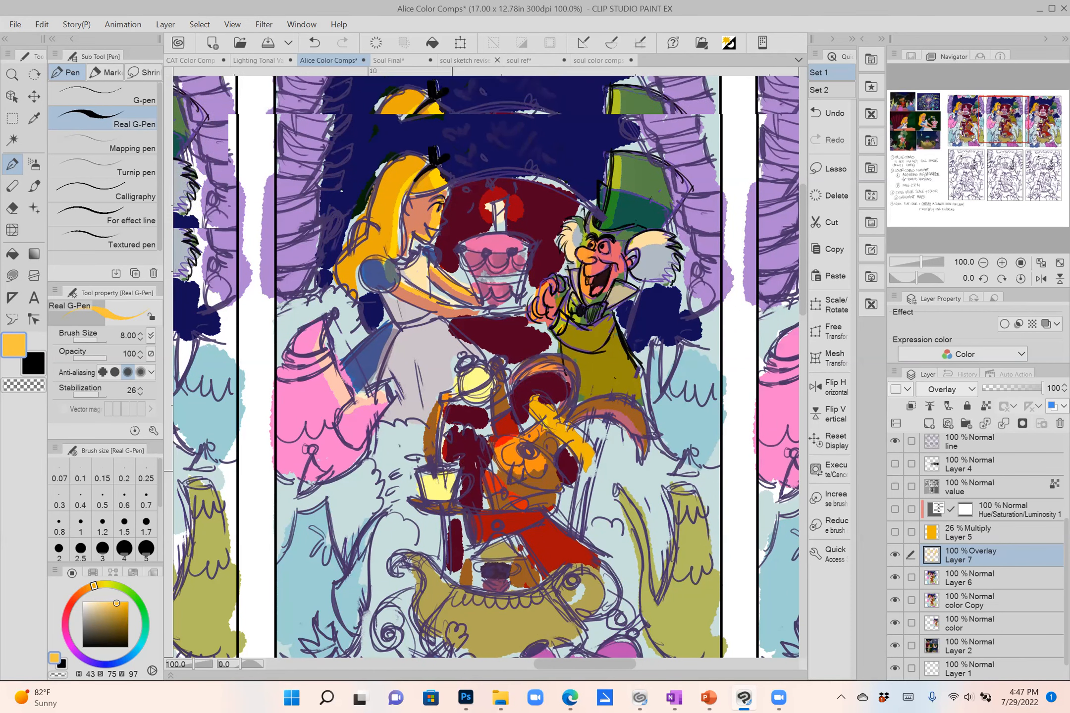
scroll(436, 469, down, 3)
mouse_move(493, 511)
mouse_down()
mouse_move(448, 522)
mouse_move(418, 503)
mouse_move(470, 533)
mouse_move(513, 539)
mouse_move(566, 509)
mouse_up()
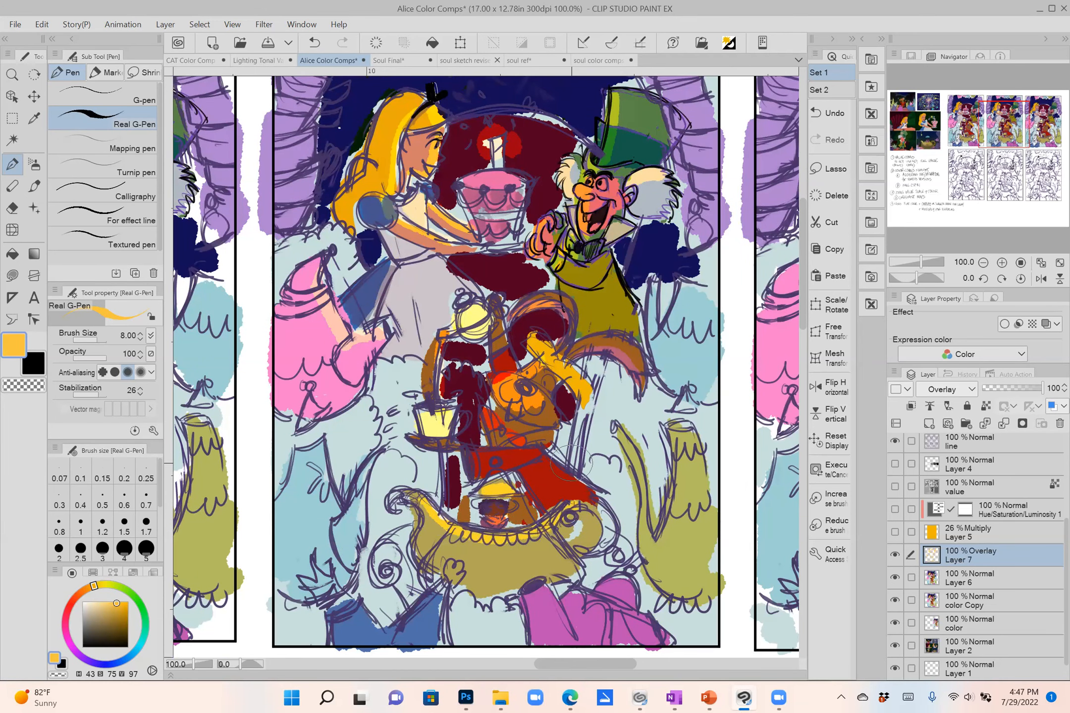
scroll(571, 466, down, 3)
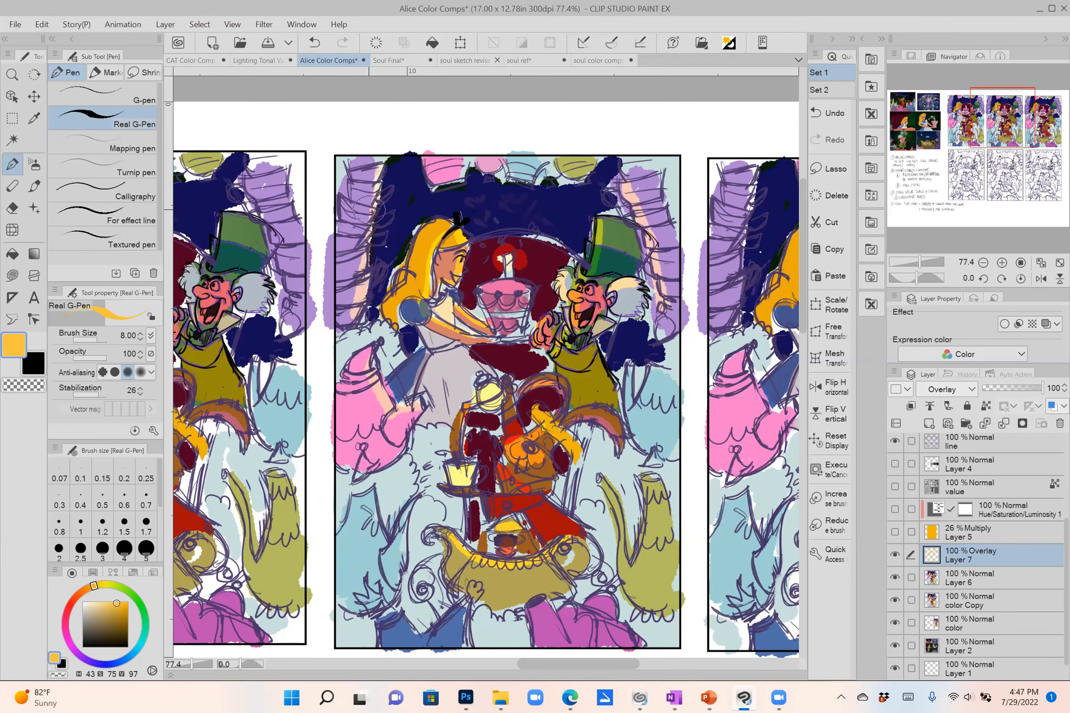
Lower the opacity of the golden Overlay layer to 85%.
scroll(357, 296, down, 3)
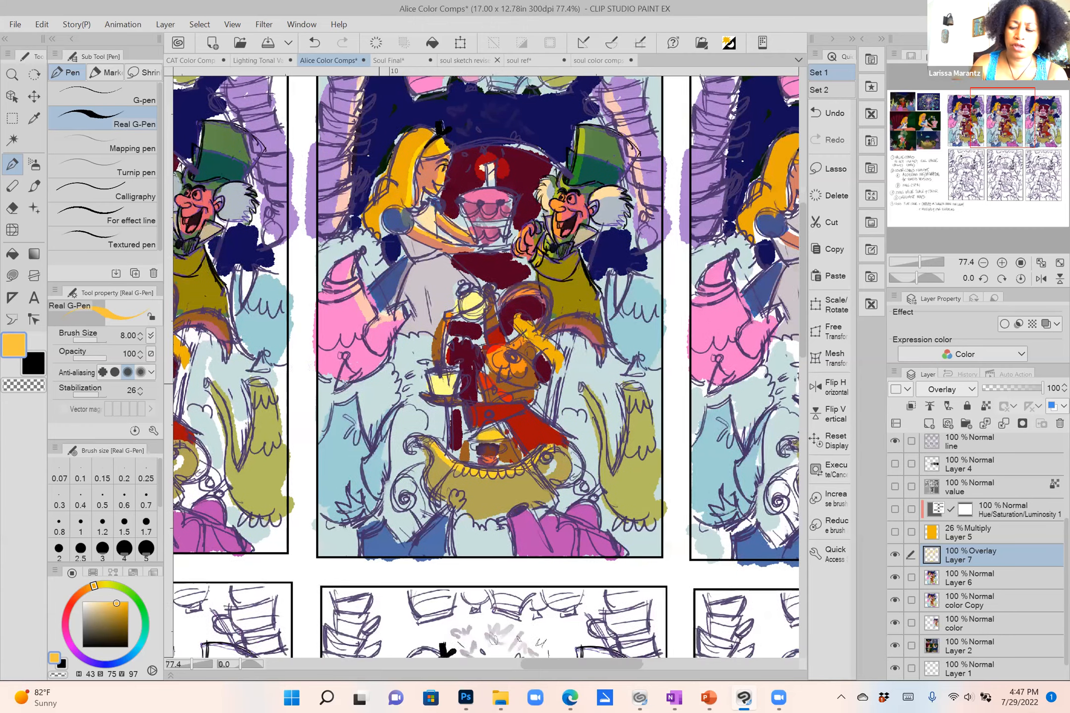
drag(1040, 389, 1024, 390)
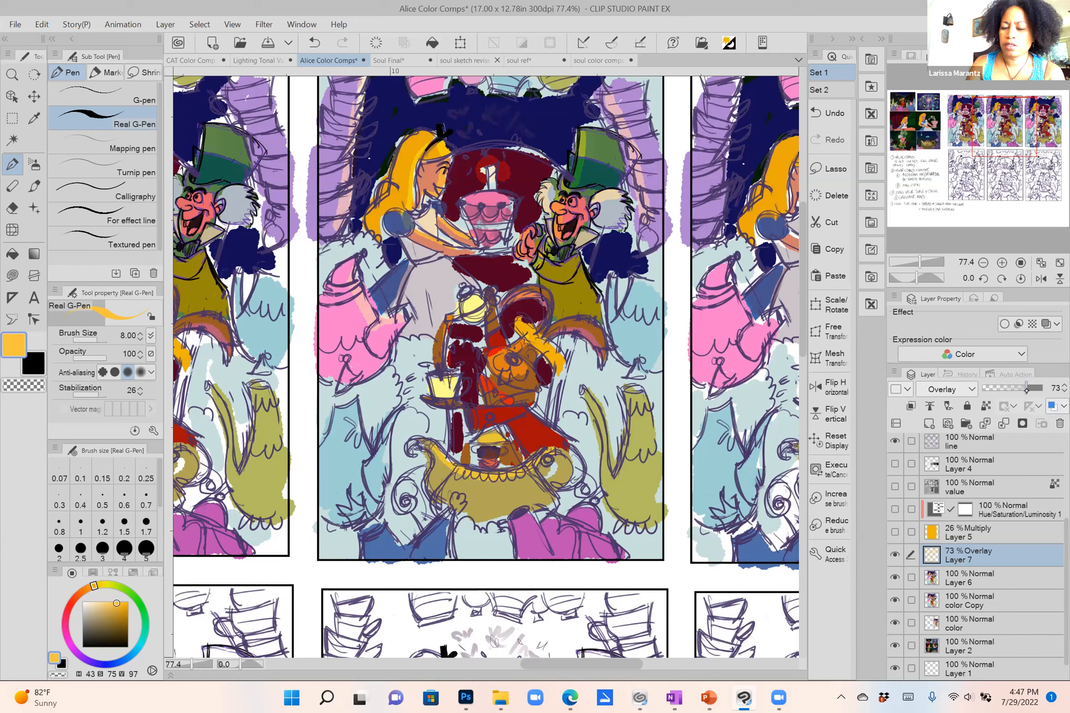
drag(1023, 390, 1026, 390)
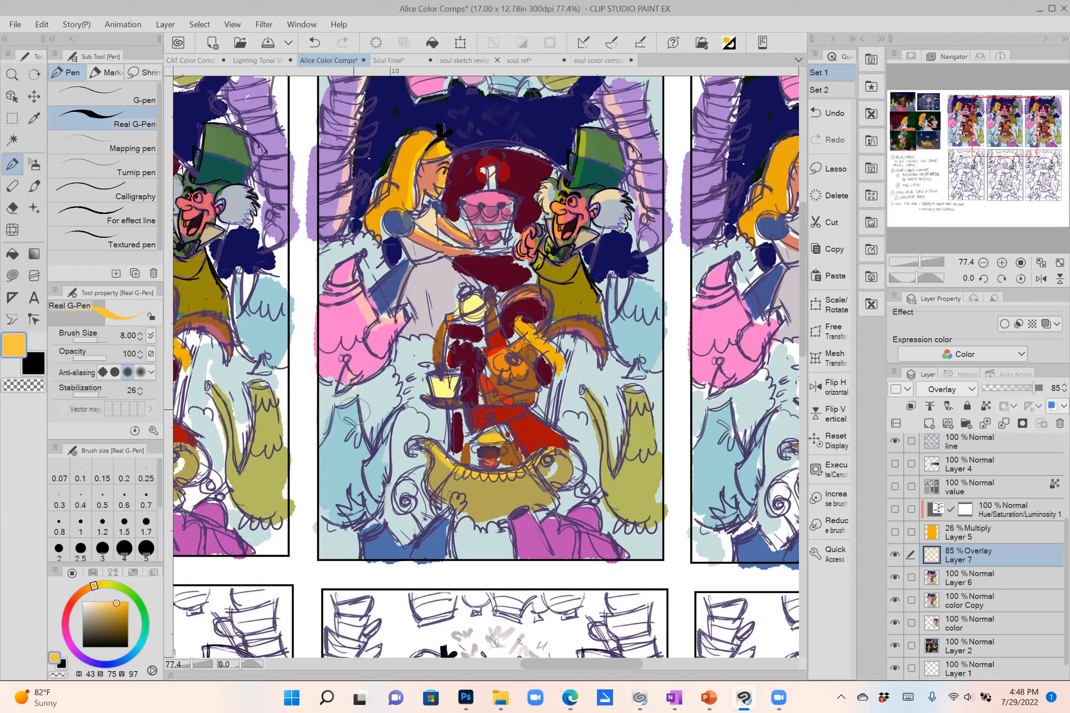
Paint golden highlights on the lower blue and magenta shapes, the olive teapot and the pale blue teapots beside the table.
mouse_move(378, 526)
mouse_down()
mouse_move(402, 552)
mouse_move(444, 546)
mouse_up()
drag(517, 515, 523, 555)
drag(588, 395, 609, 500)
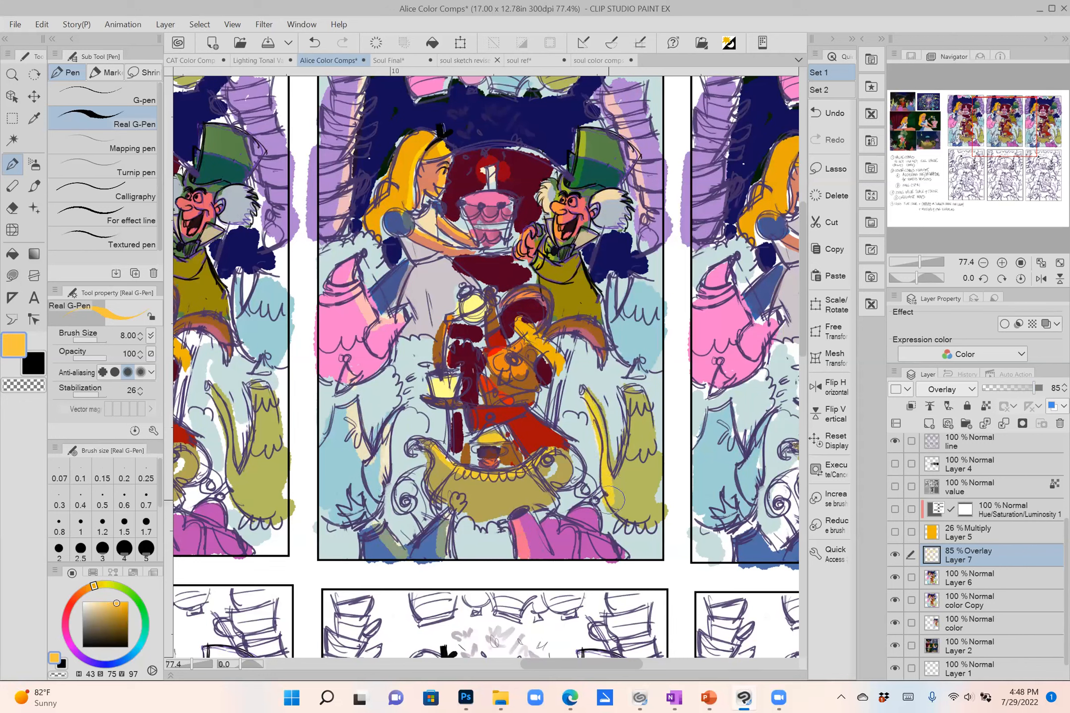
drag(629, 415, 619, 478)
drag(634, 287, 618, 336)
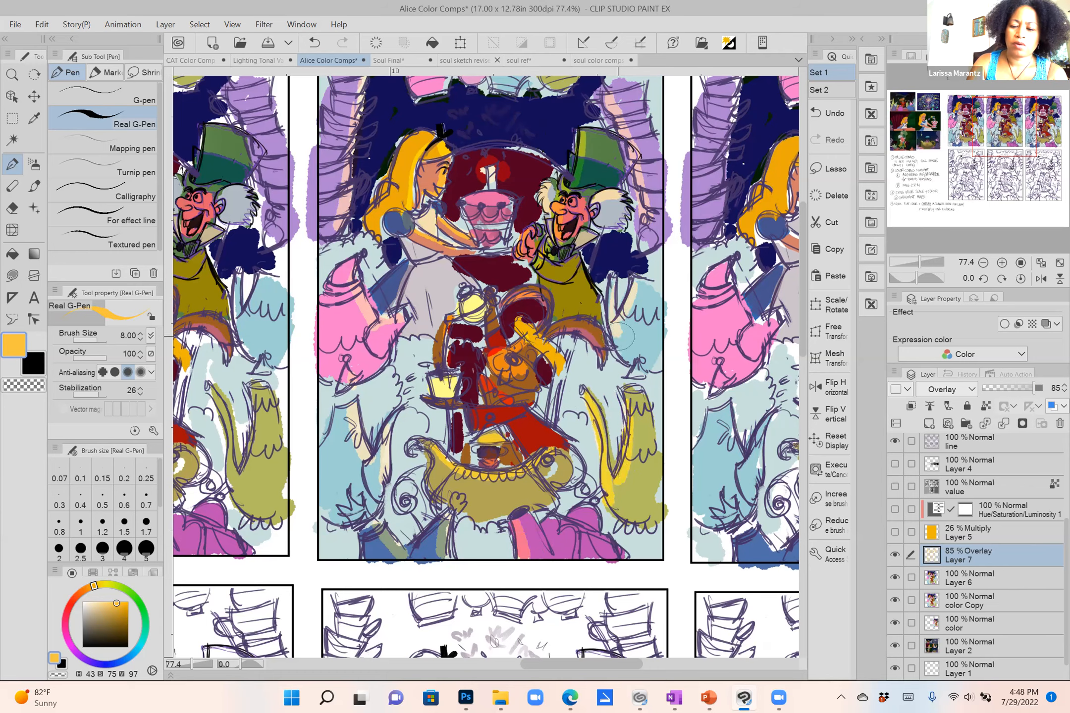
Paint golden highlights on the hanging lanterns, Alice's apron and the pale shapes beside the Hare's teacup.
scroll(624, 303, up, 3)
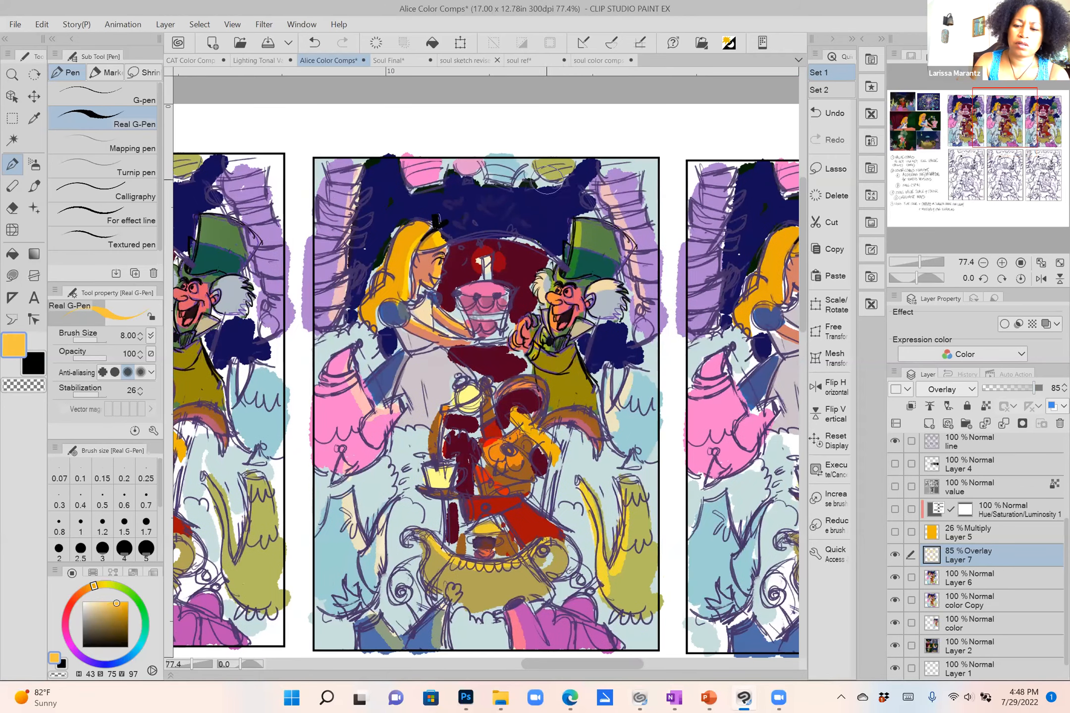
mouse_move(503, 171)
mouse_down()
mouse_move(462, 164)
mouse_move(427, 171)
mouse_up()
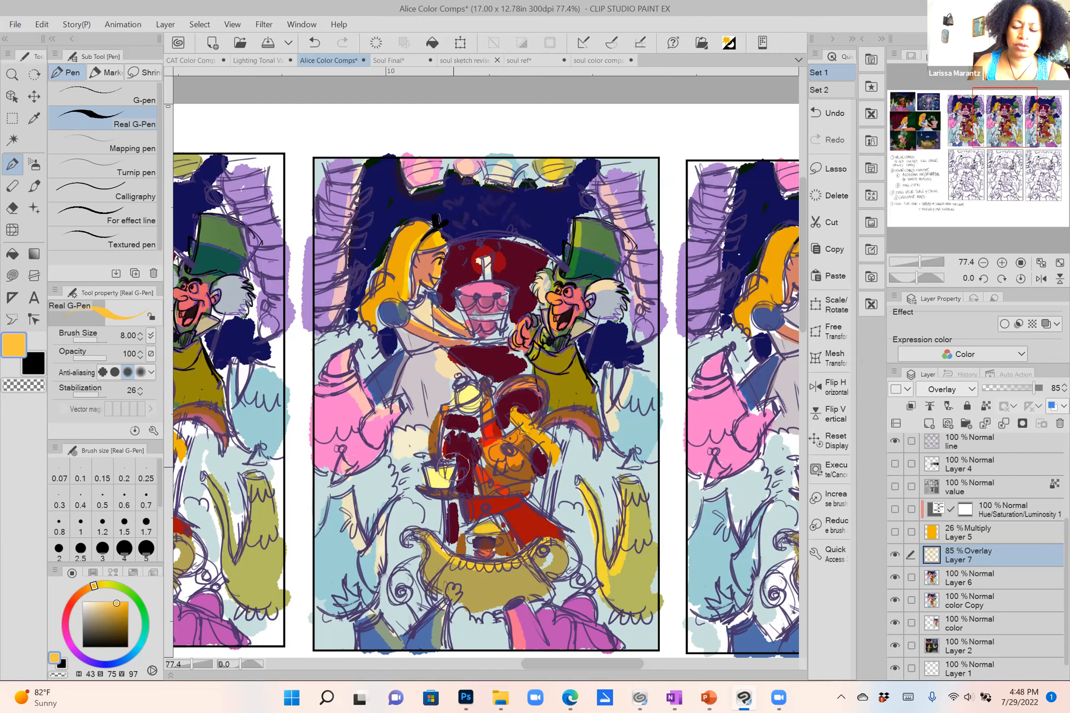
scroll(441, 473, down, 3)
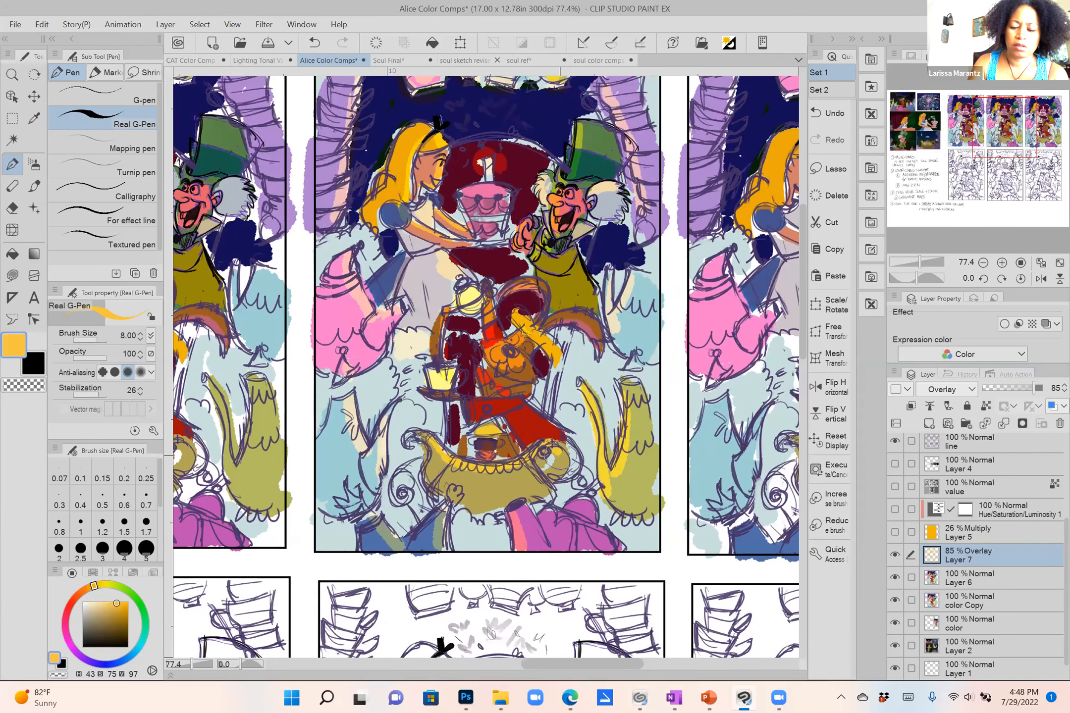
Hide the Overlay layer, make Layer 6 active and touch up Alice's face and hair with colours sampled from the comp.
scroll(340, 488, down, 3)
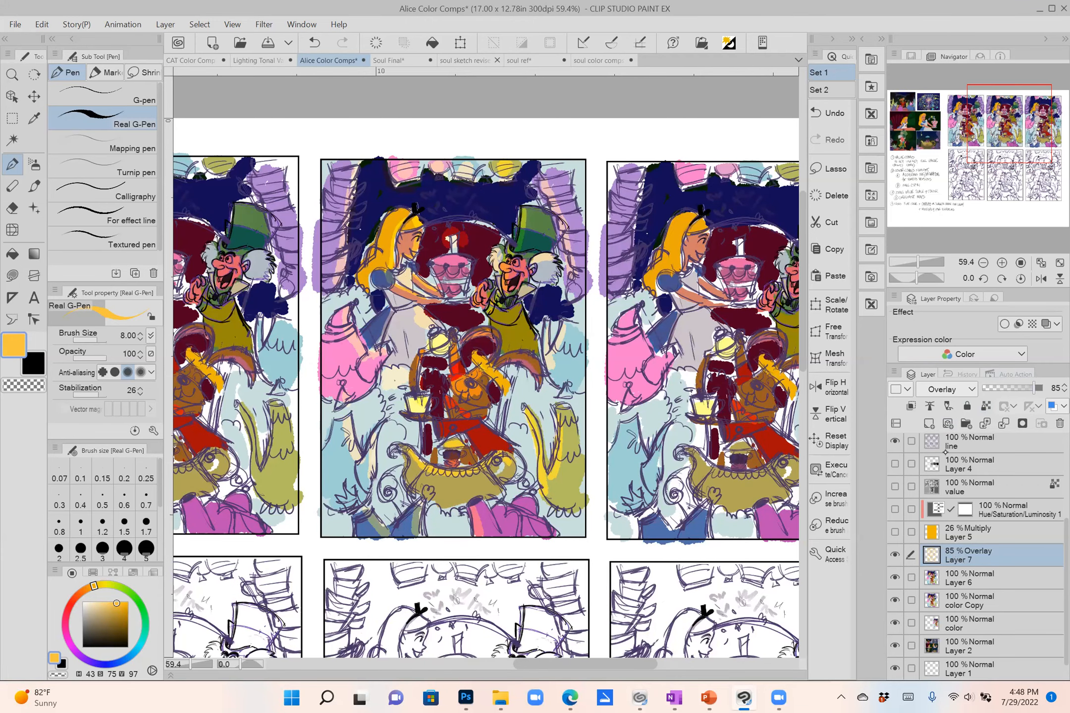
scroll(583, 457, up, 1)
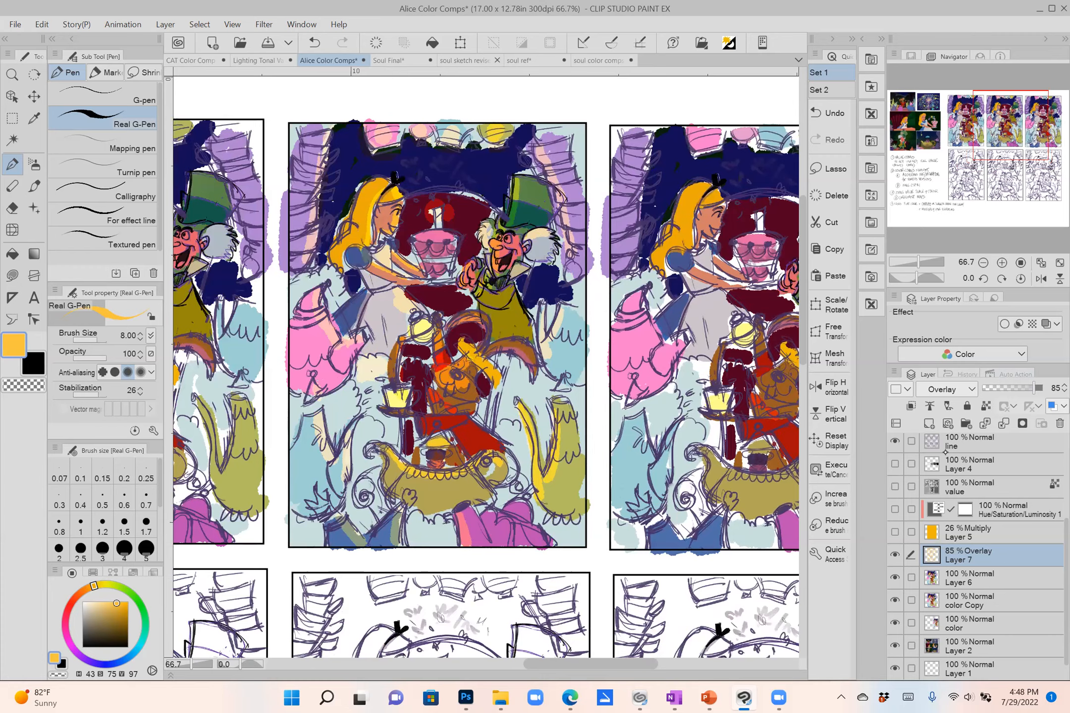
scroll(480, 341, up, 6)
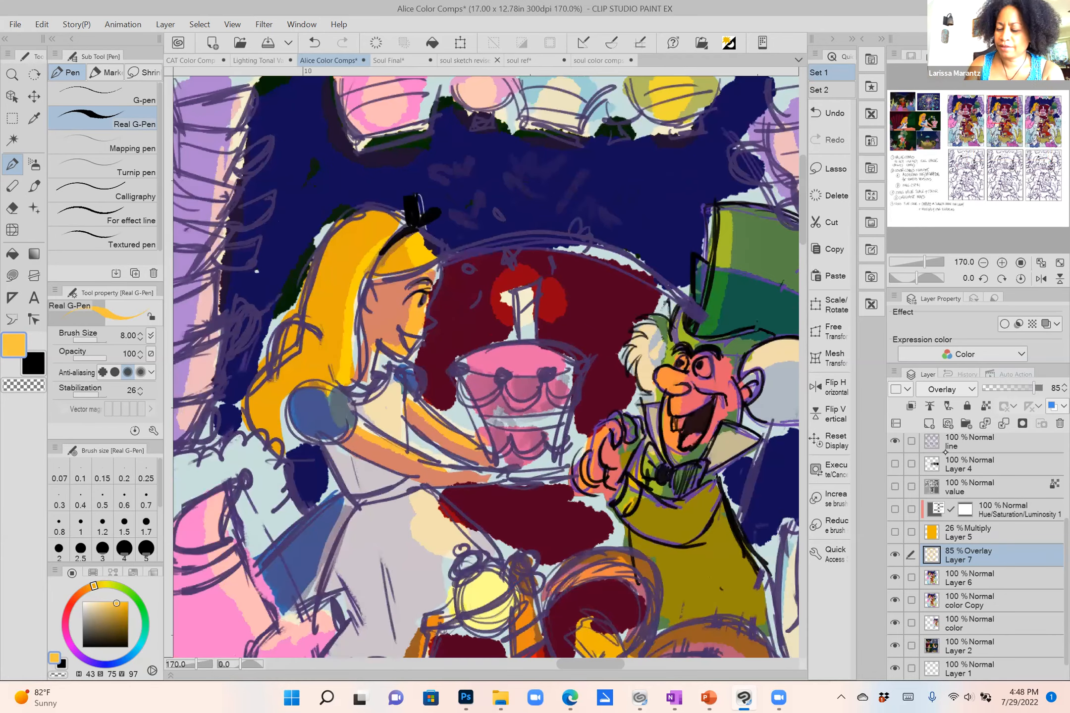
click(947, 574)
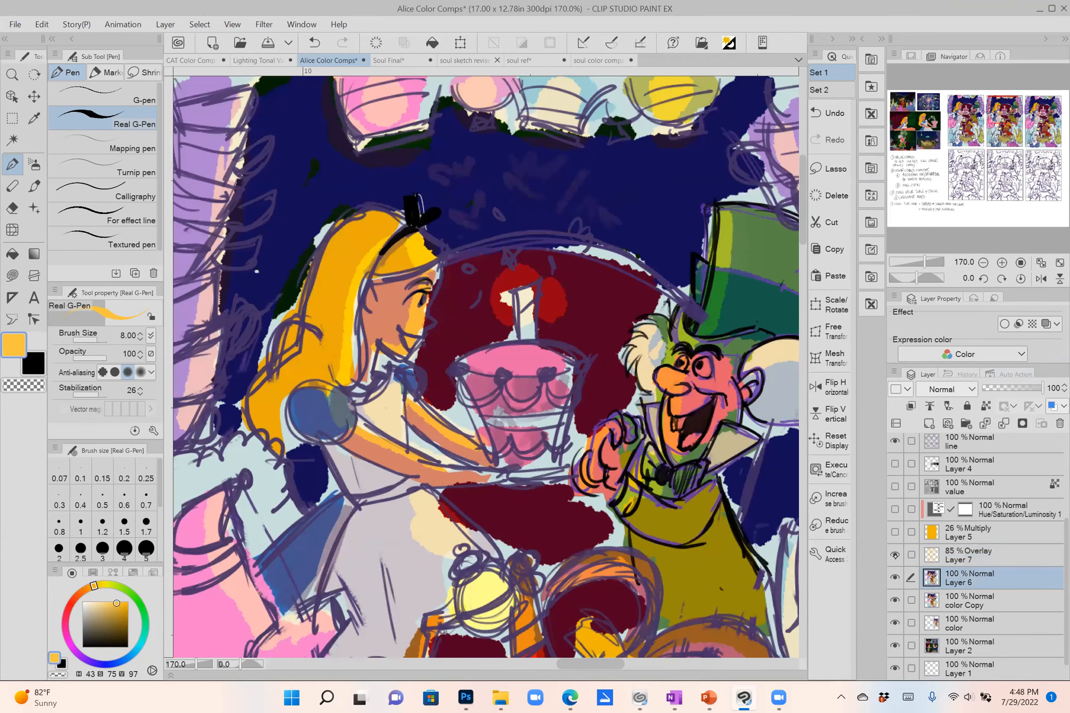
click(895, 555)
alt+click(420, 319)
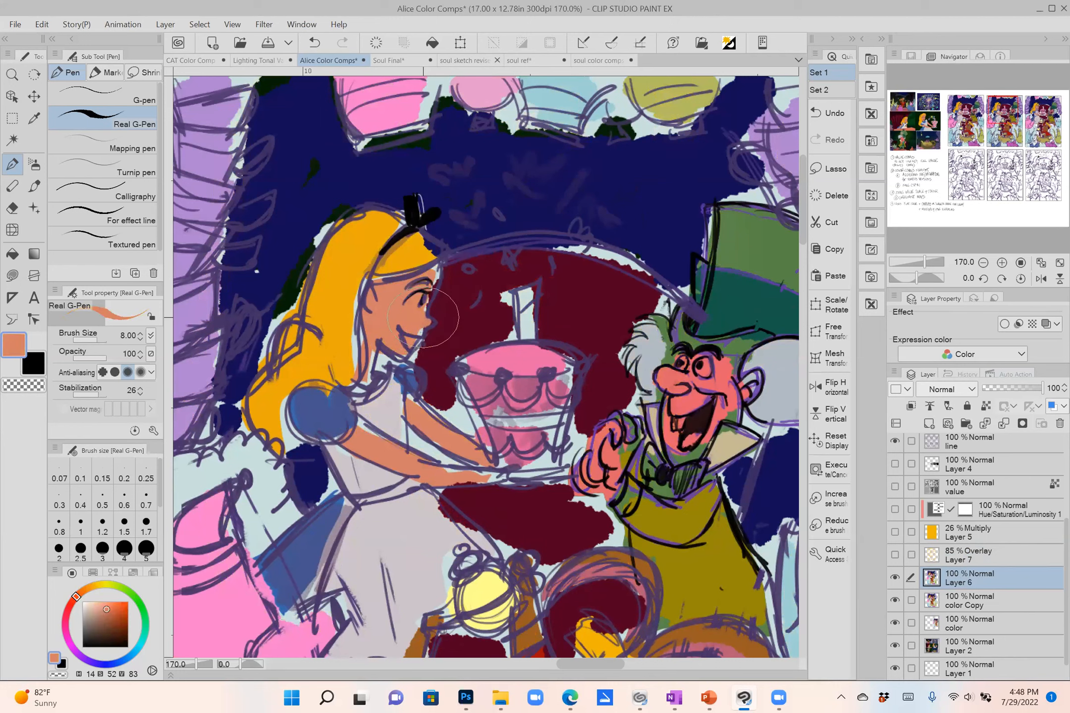
alt+click(381, 367)
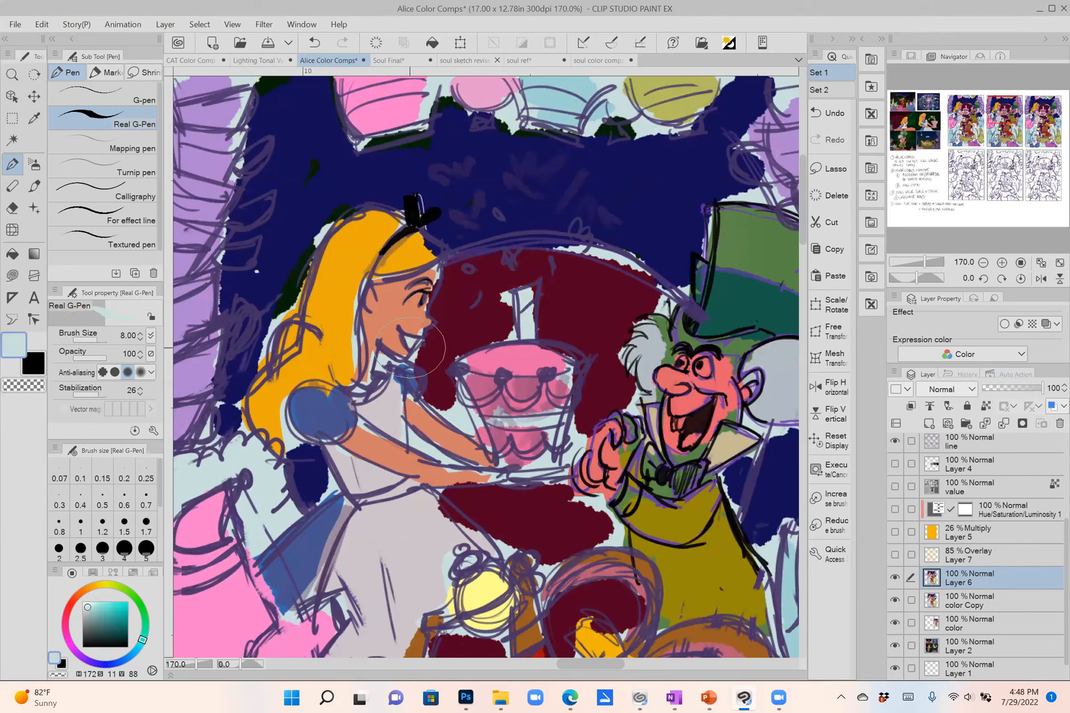
alt+click(382, 337)
alt+click(356, 296)
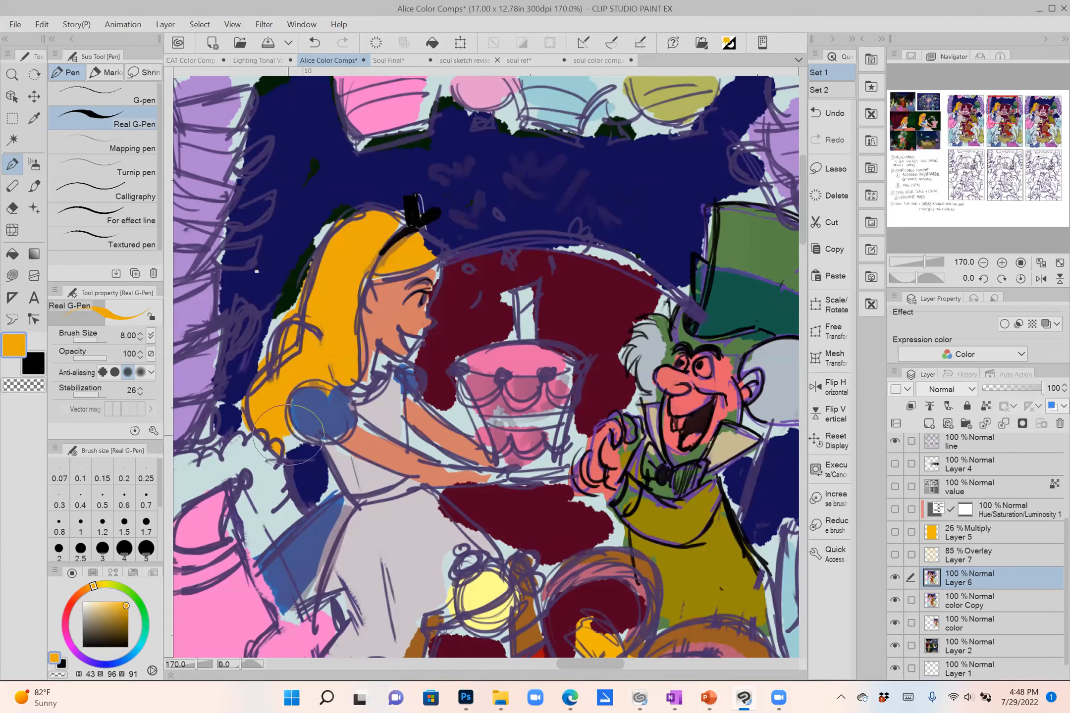
Fill the gaps around Alice's arms and the cake with sampled dark red, and extend her hand in sampled skin colour.
alt+click(443, 401)
mouse_move(448, 410)
mouse_down()
mouse_move(436, 404)
mouse_move(421, 426)
mouse_move(426, 446)
mouse_move(450, 459)
mouse_up()
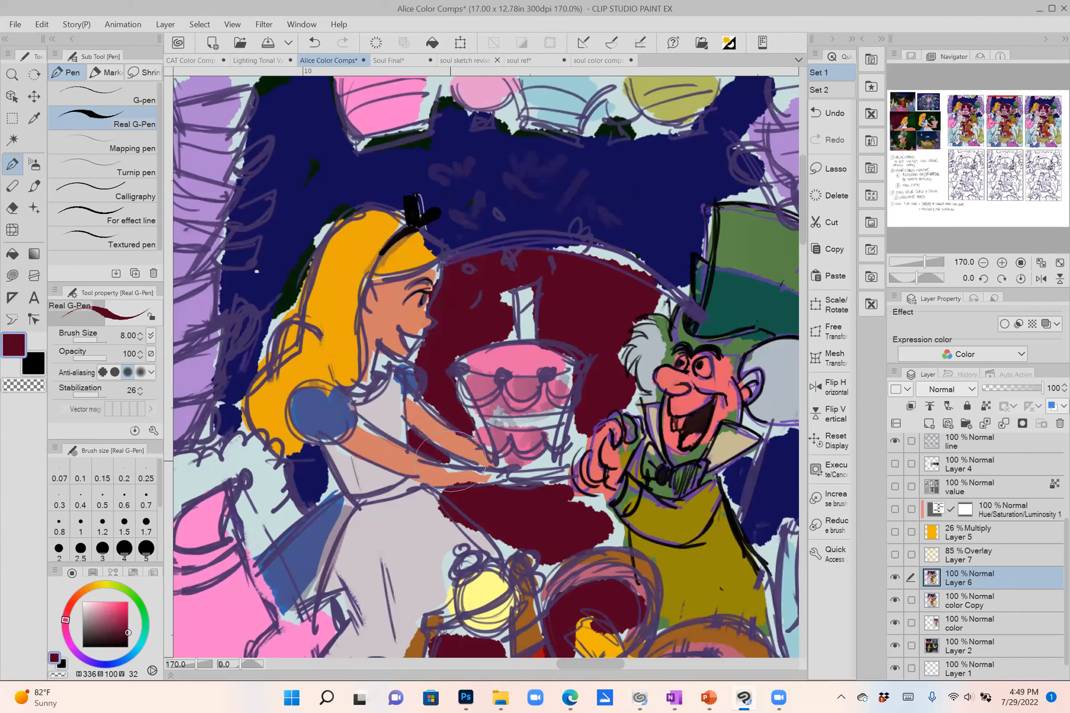
mouse_move(550, 416)
mouse_down()
mouse_move(575, 429)
mouse_move(578, 449)
mouse_move(626, 401)
mouse_move(610, 424)
mouse_up()
mouse_move(576, 501)
mouse_down()
mouse_move(614, 542)
mouse_move(545, 565)
mouse_move(449, 500)
mouse_move(494, 488)
mouse_move(493, 467)
mouse_move(469, 476)
mouse_move(553, 473)
mouse_up()
alt+click(471, 479)
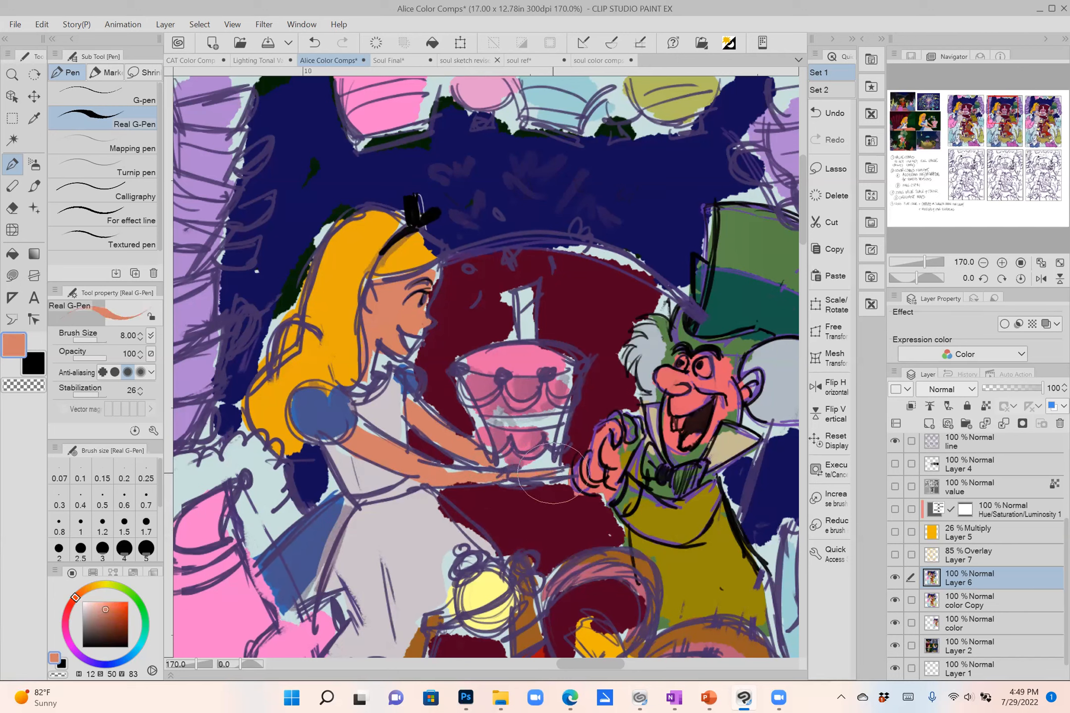
Fill the unpainted areas of the cake and its candle with sampled pink.
alt+click(524, 421)
alt+click(533, 346)
mouse_move(527, 371)
mouse_down()
mouse_move(532, 429)
mouse_move(568, 371)
mouse_move(513, 437)
mouse_up()
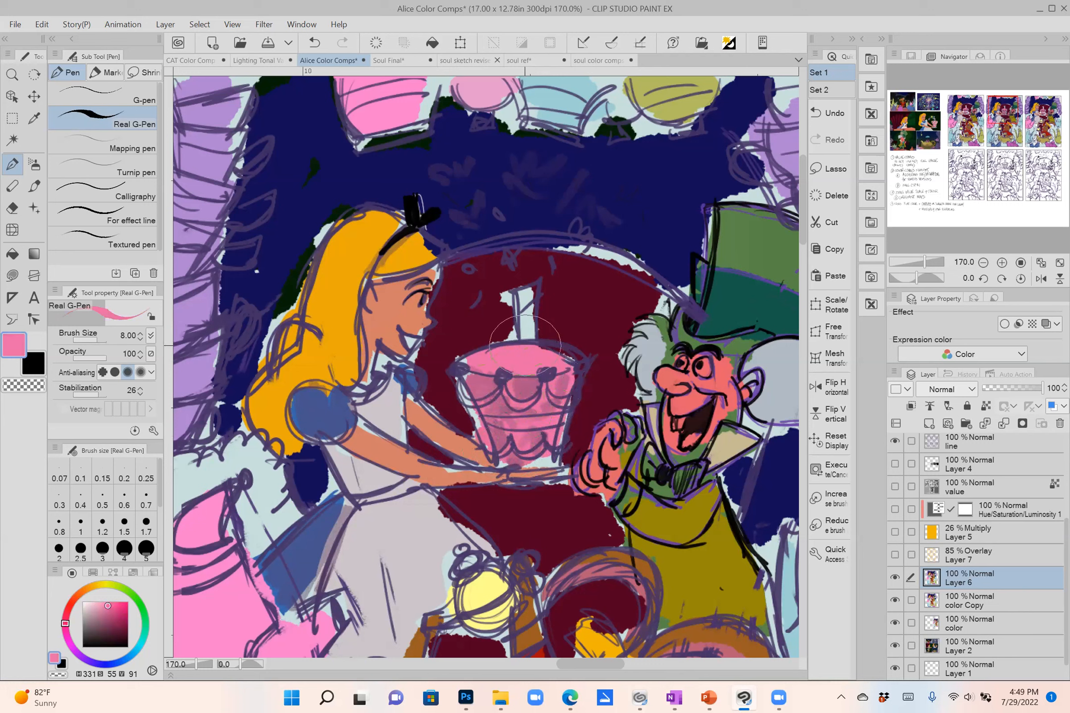
drag(526, 335, 520, 298)
Dab orange confetti onto the dark blue background above the cake, using the colour sampled from Alice's hair.
alt+click(330, 328)
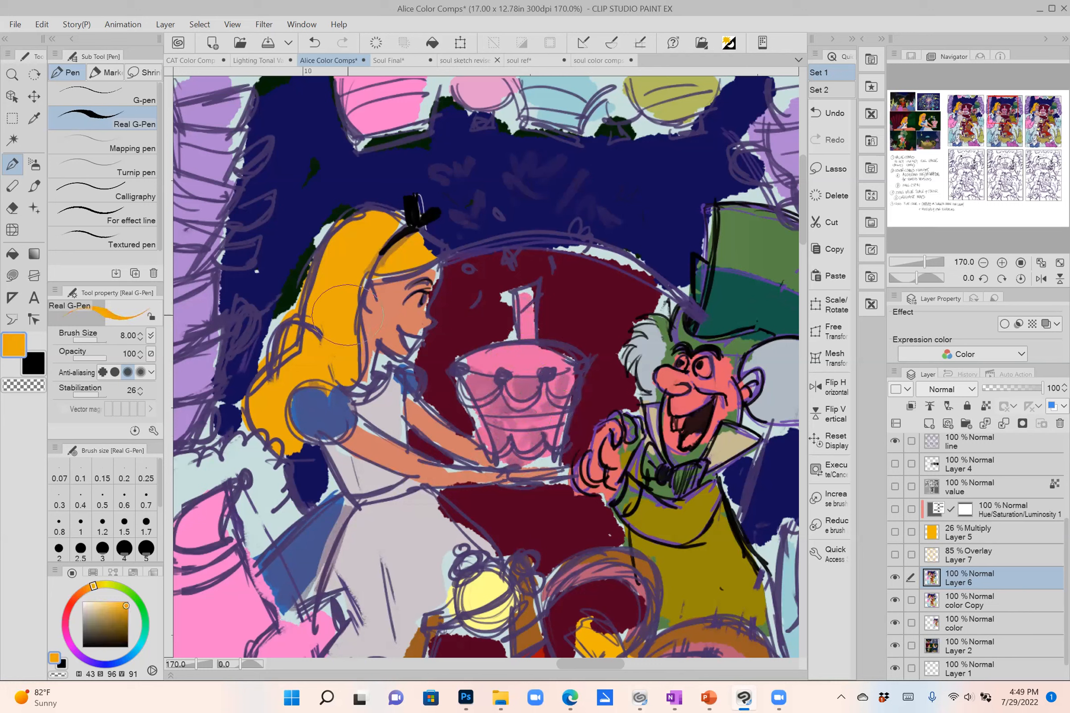
click(504, 212)
click(554, 196)
click(602, 212)
click(620, 182)
click(513, 157)
Add light blue confetti above and around the candle, using the colour sampled from the hanging blue lantern.
alt+click(545, 83)
click(461, 159)
click(453, 200)
click(458, 215)
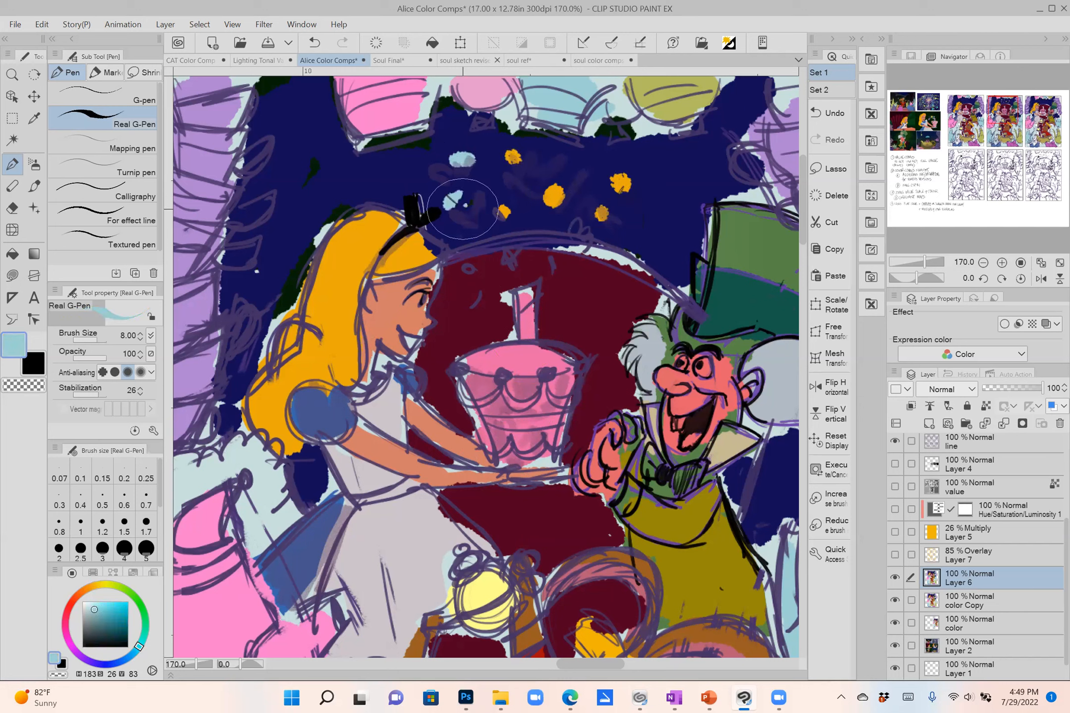
click(550, 156)
click(593, 209)
click(560, 280)
drag(484, 299, 474, 312)
click(504, 264)
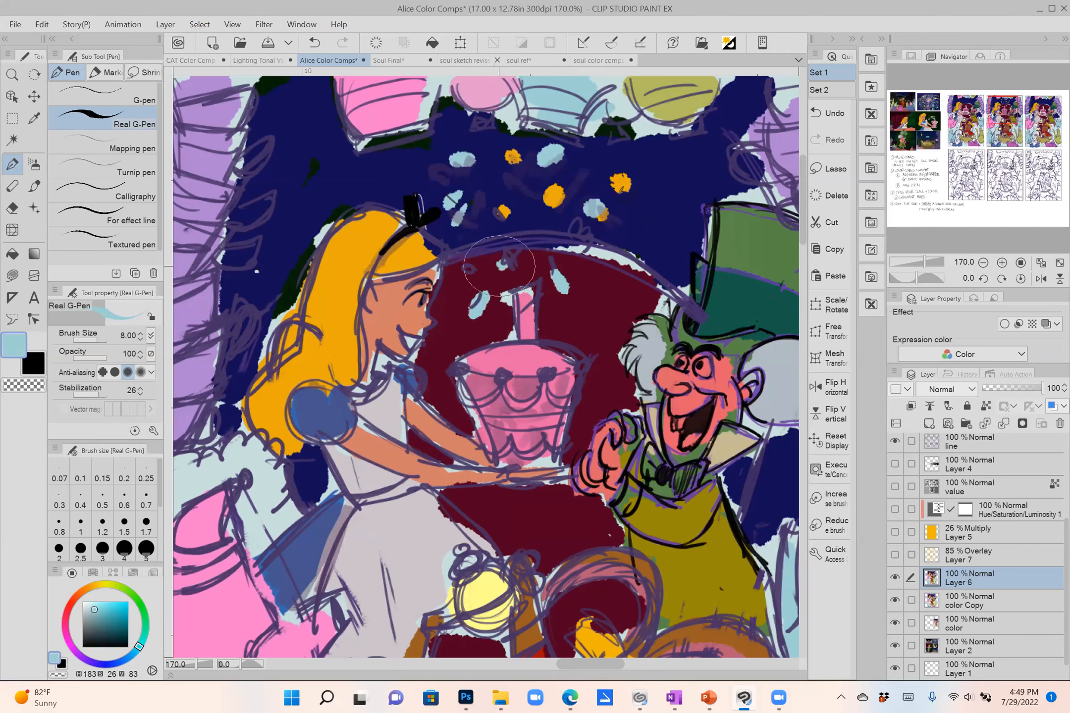
mouse_move(576, 252)
mouse_down()
mouse_move(482, 353)
mouse_move(540, 344)
mouse_up()
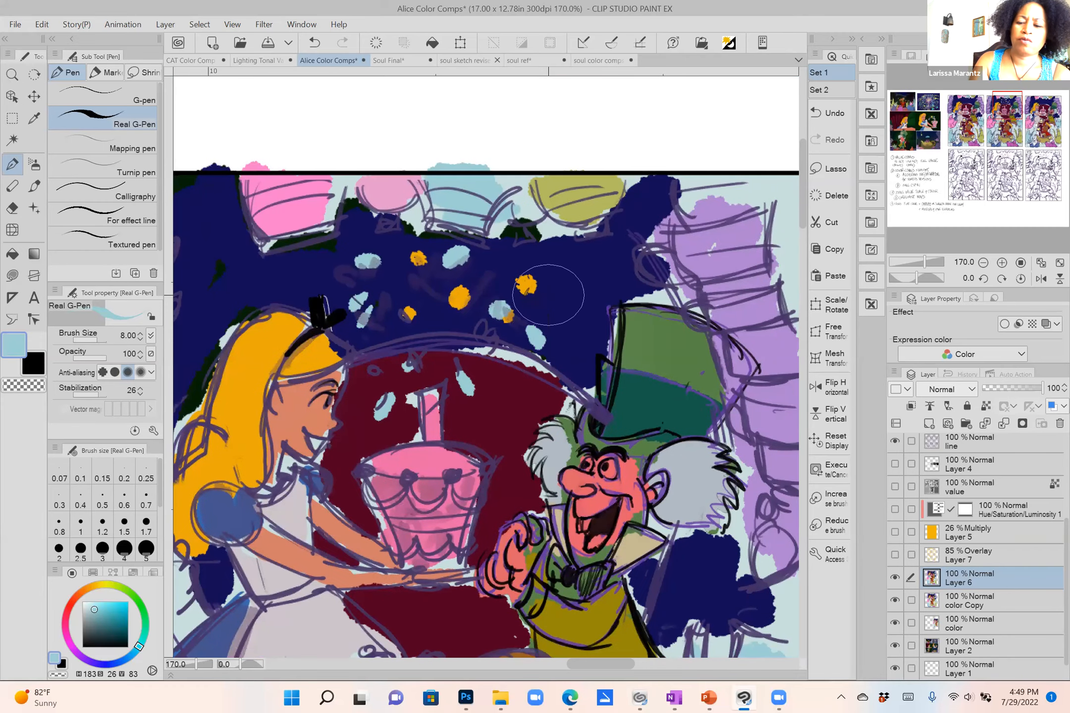
Paint olive green confetti streaks above the characters and beside the candle, using the colour sampled from the hanging green lantern.
alt+click(575, 199)
drag(578, 276, 547, 281)
drag(551, 262, 533, 256)
drag(402, 247, 373, 237)
drag(322, 274, 281, 286)
drag(368, 386, 350, 414)
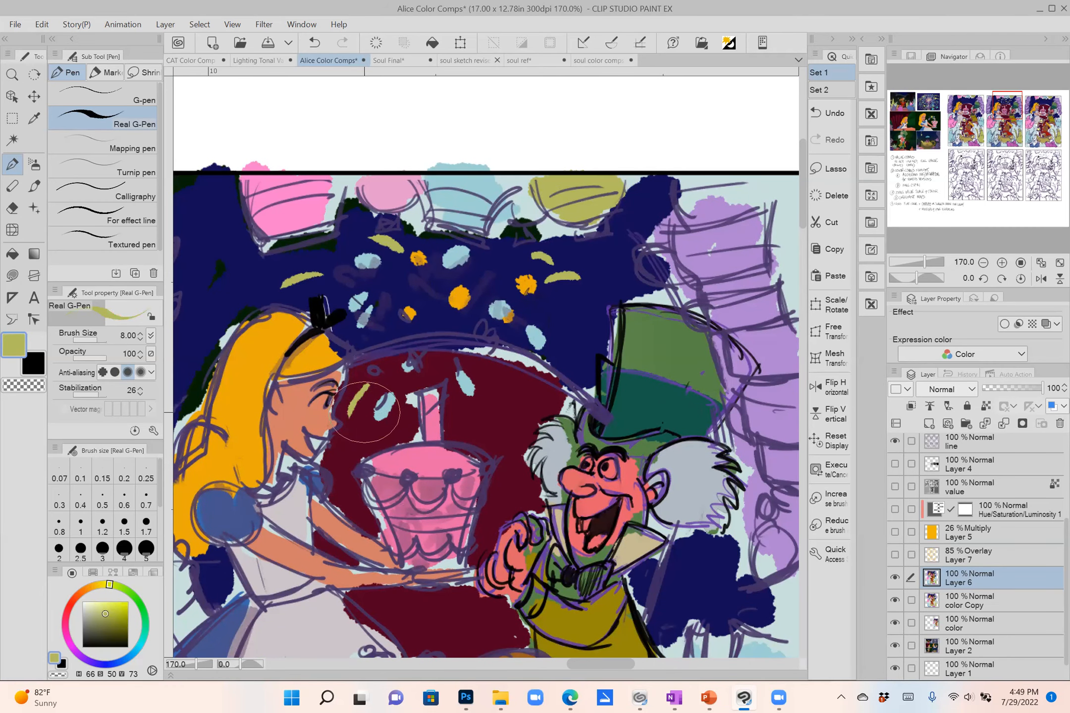
Turn the golden Overlay layer back on and view the whole second comp.
key(ctrl+minus)
key(ctrl+minus)
key(ctrl+minus)
key(ctrl+minus)
drag(471, 446, 504, 288)
click(894, 556)
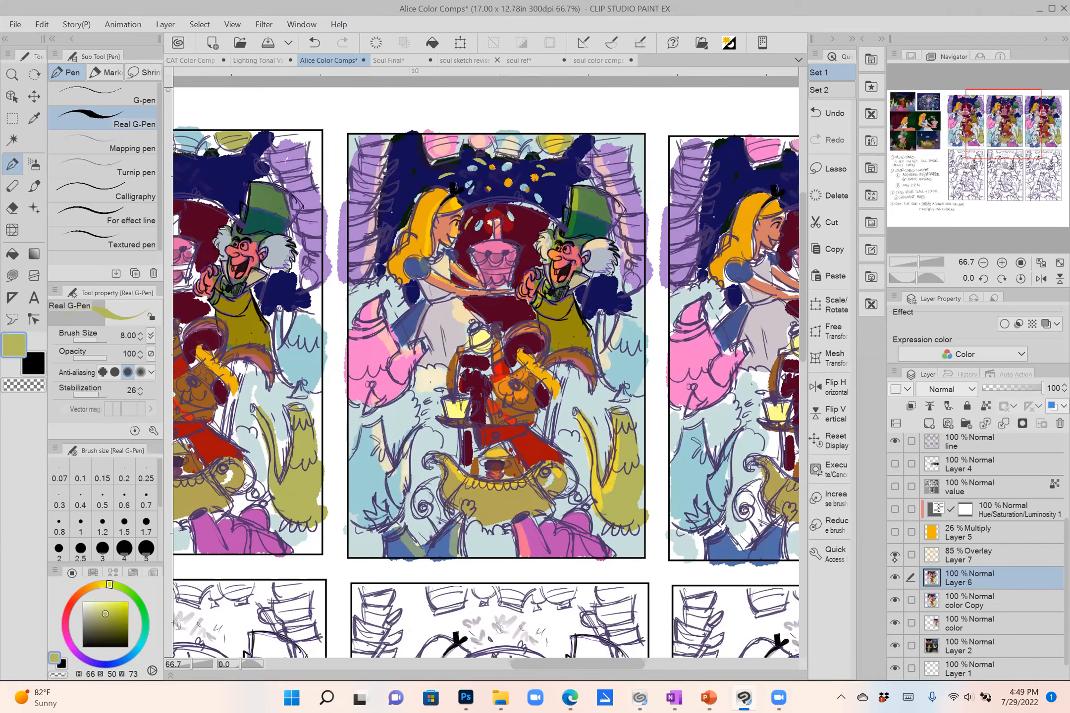
drag(495, 371, 487, 363)
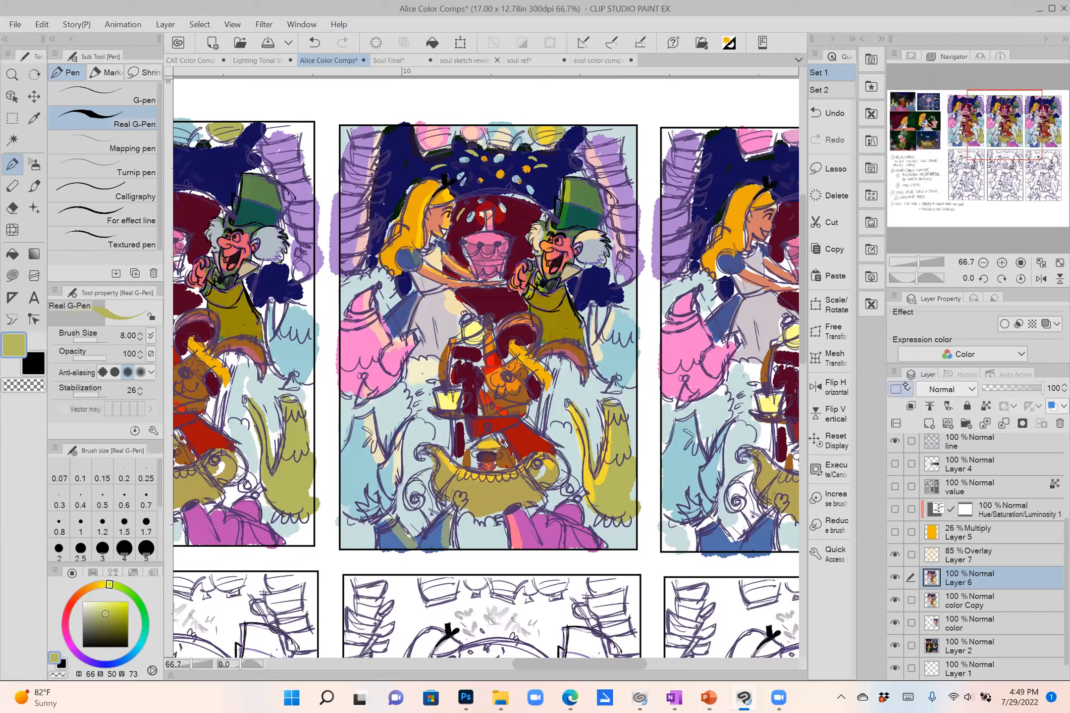
Add a new raster layer directly above Layer 6 and set its blending mode to Multiply.
click(930, 425)
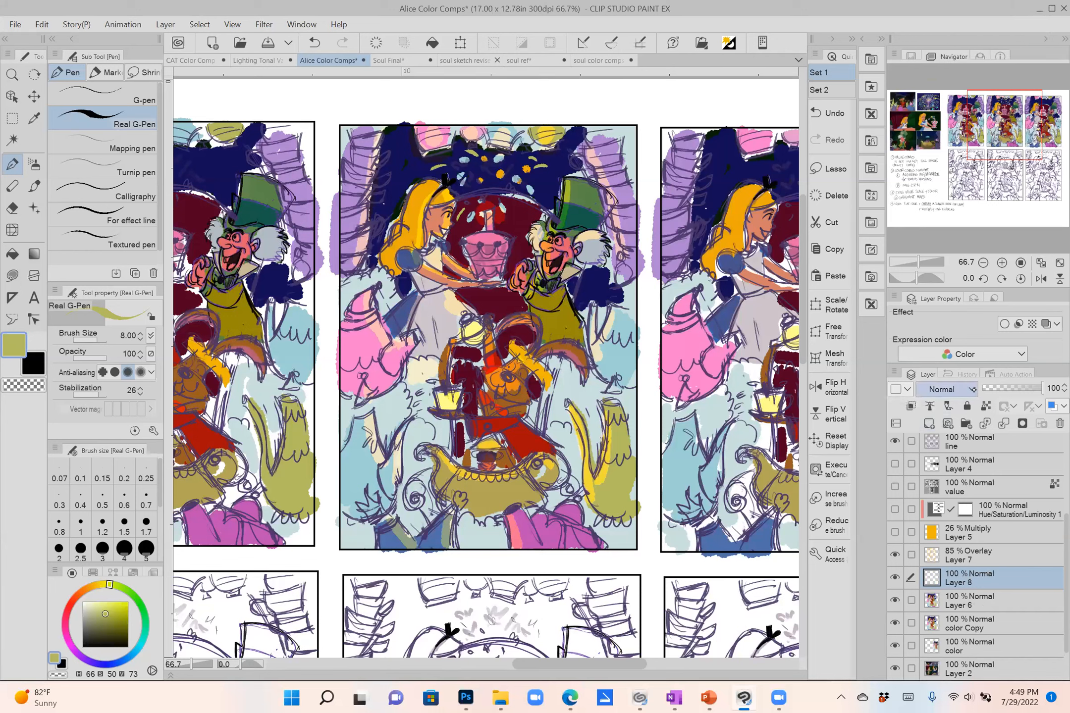
click(969, 392)
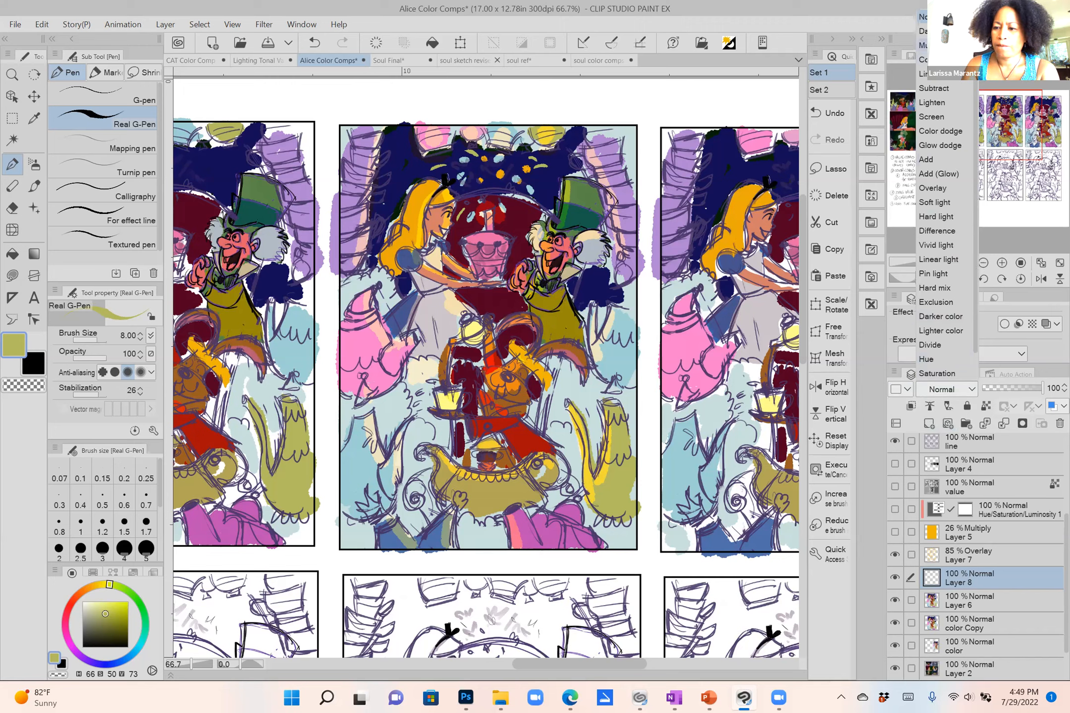
click(931, 45)
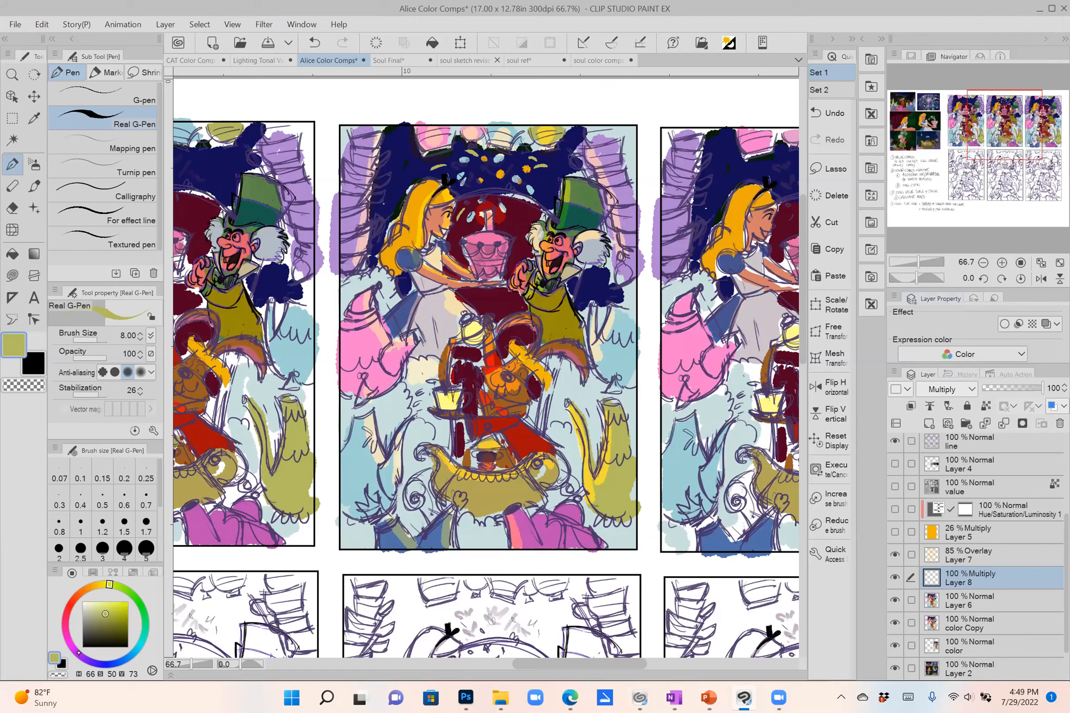
Paint purple shadows on the Mad Hatter and the olive teapot using hue 277, saturation 47, value 57, with layer opacity at 53%.
click(81, 656)
click(105, 623)
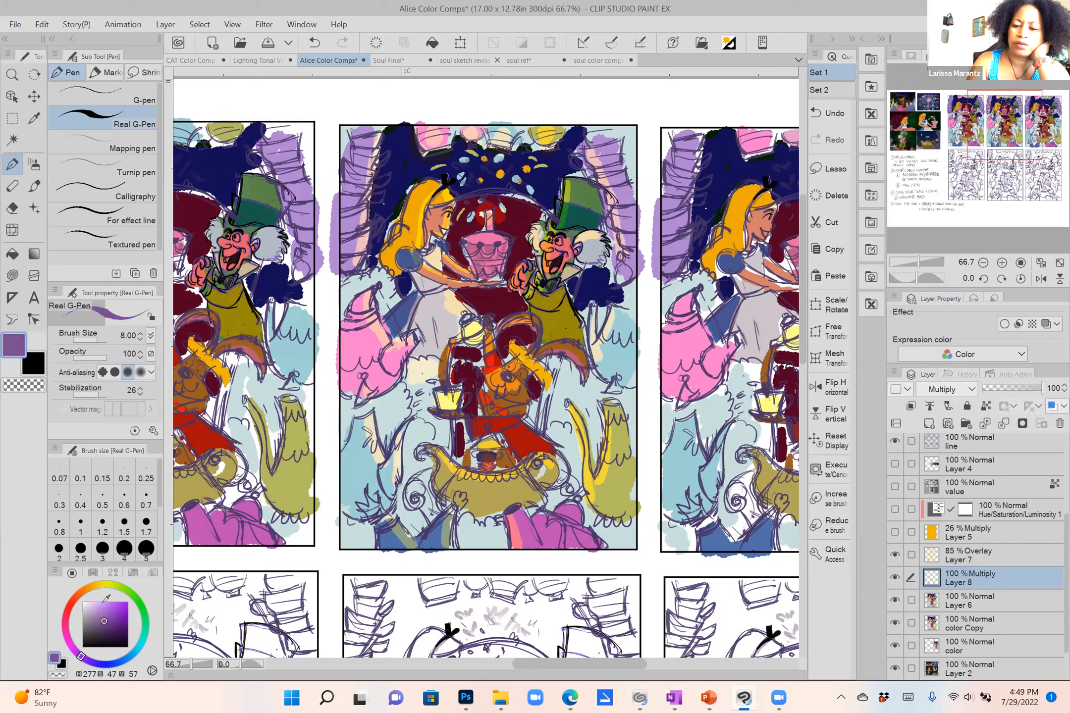
drag(593, 262, 600, 254)
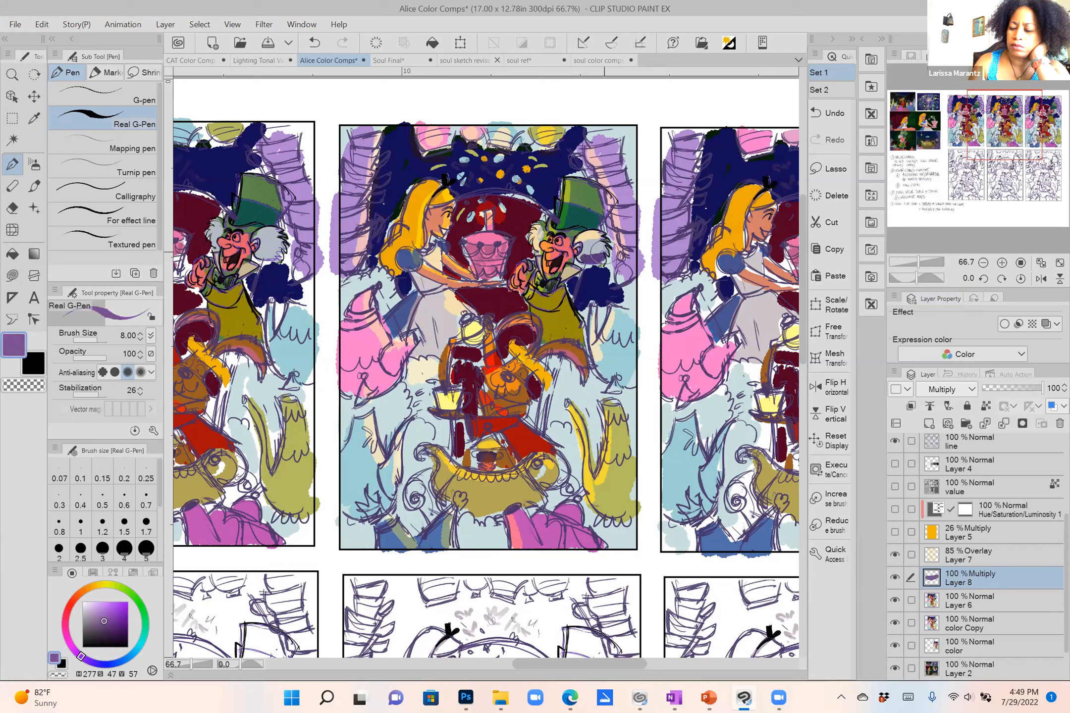
drag(1037, 395, 1032, 391)
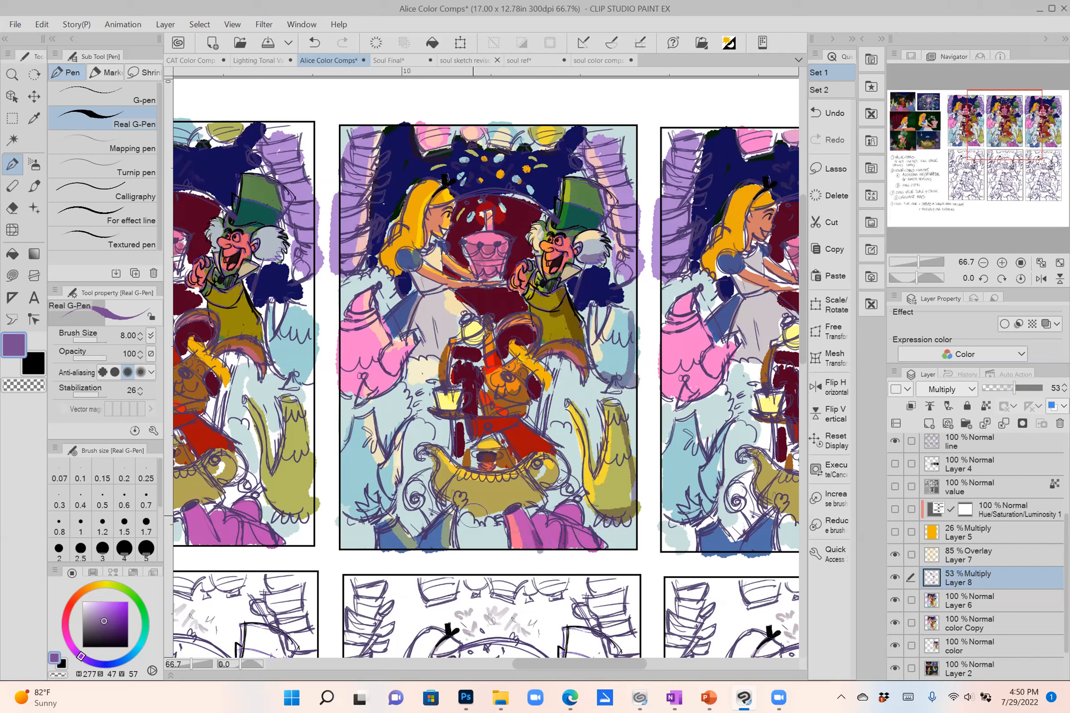
Paint purple shadows on Alice's dress, the underside of the pink teapot and the shapes along the second comp's lower edge.
mouse_move(356, 508)
mouse_down()
mouse_move(337, 484)
mouse_move(376, 511)
mouse_up()
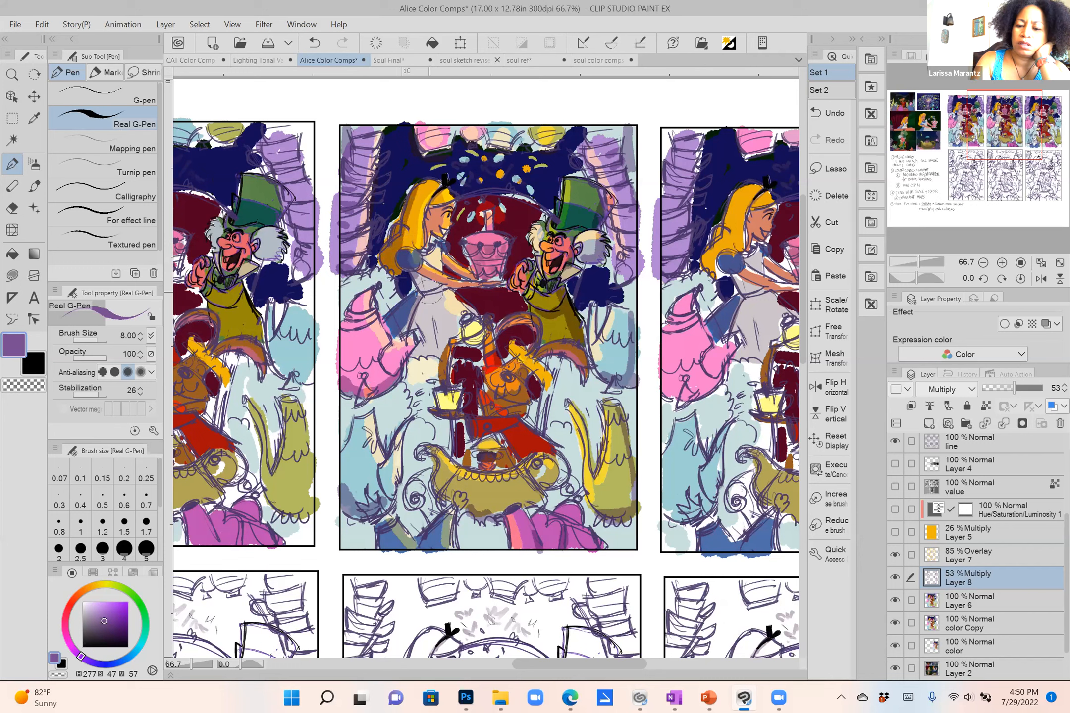
drag(414, 309, 417, 359)
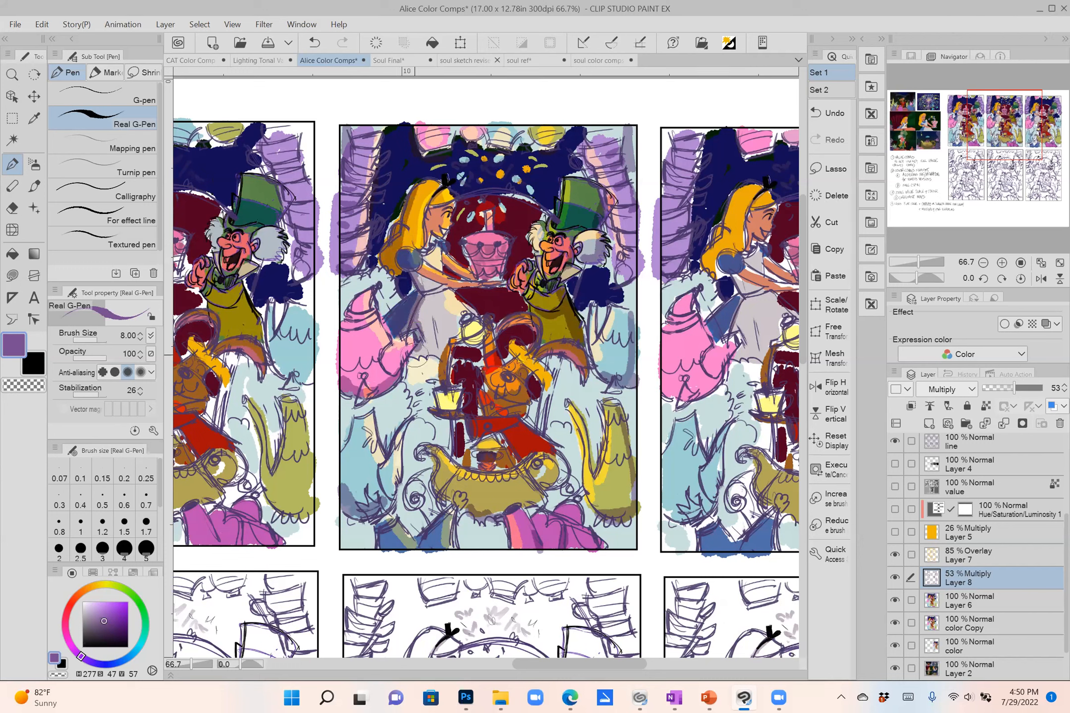
mouse_move(343, 399)
mouse_down()
mouse_move(343, 433)
mouse_move(363, 412)
mouse_up()
mouse_move(343, 535)
mouse_down()
mouse_move(345, 517)
mouse_move(382, 543)
mouse_up()
drag(453, 543, 491, 549)
mouse_move(589, 543)
mouse_down()
mouse_move(627, 543)
mouse_move(599, 527)
mouse_up()
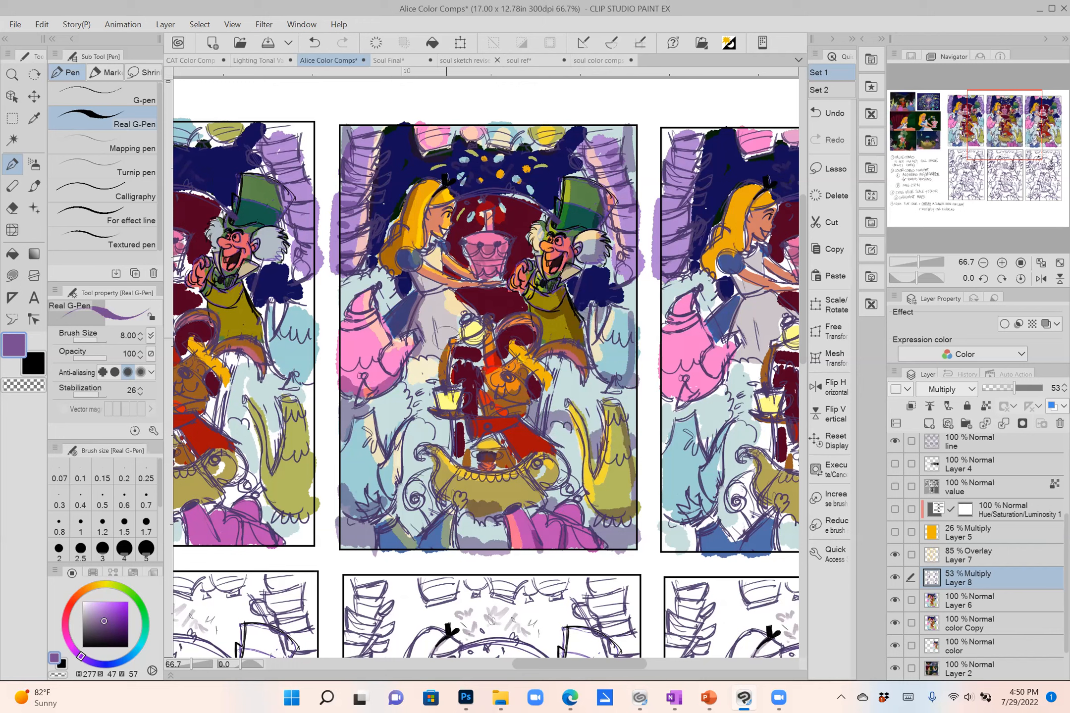
Paint purple shadows on the second comp's upper corner and lanterns, the dark red figure, the teacup and the area below the Mad Hatter.
mouse_move(604, 133)
mouse_down()
mouse_move(622, 134)
mouse_move(592, 115)
mouse_up()
drag(457, 140, 472, 148)
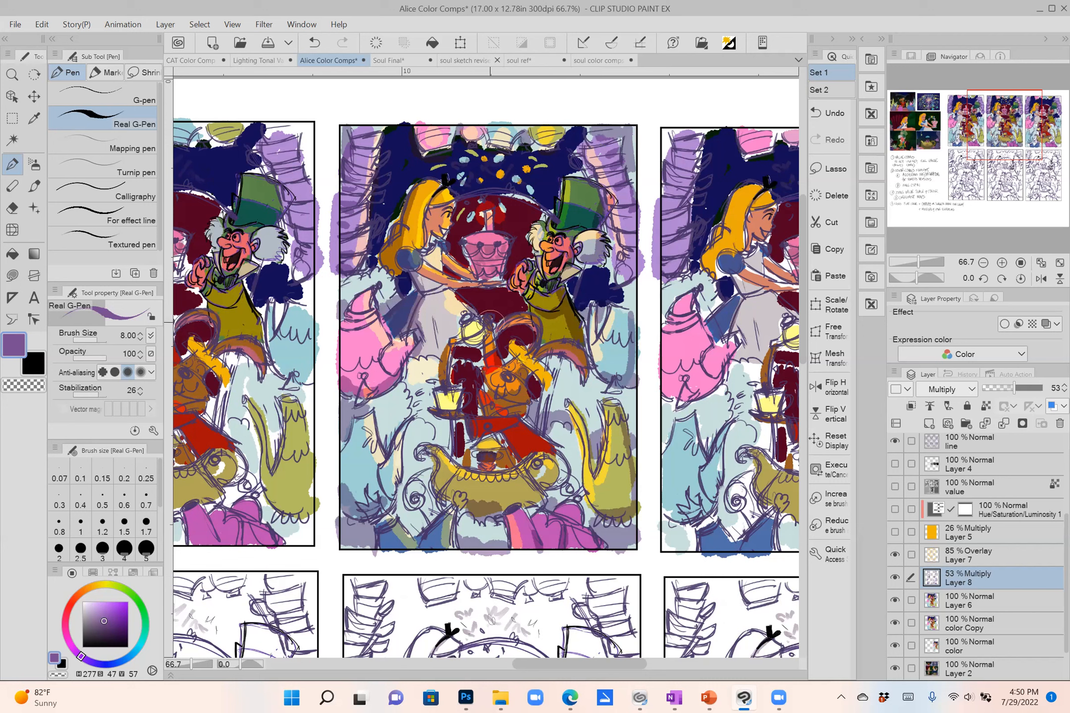
drag(465, 357, 468, 437)
mouse_move(502, 352)
mouse_down()
mouse_move(557, 370)
mouse_move(545, 399)
mouse_move(566, 387)
mouse_move(551, 406)
mouse_move(587, 418)
mouse_move(592, 394)
mouse_up()
mouse_move(446, 445)
mouse_down()
mouse_move(416, 409)
mouse_move(431, 405)
mouse_up()
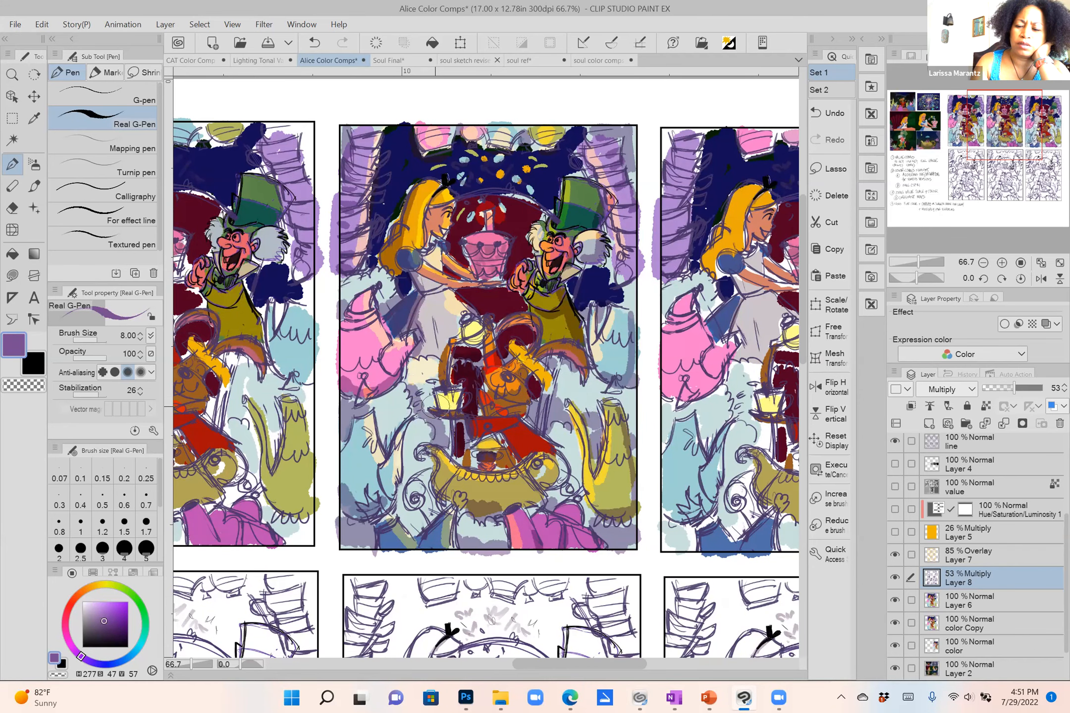
Try lowering the purple Multiply shadow layer's opacity to 46% and again to 48%, undoing each change after comparing the comps.
scroll(436, 407, down, 2)
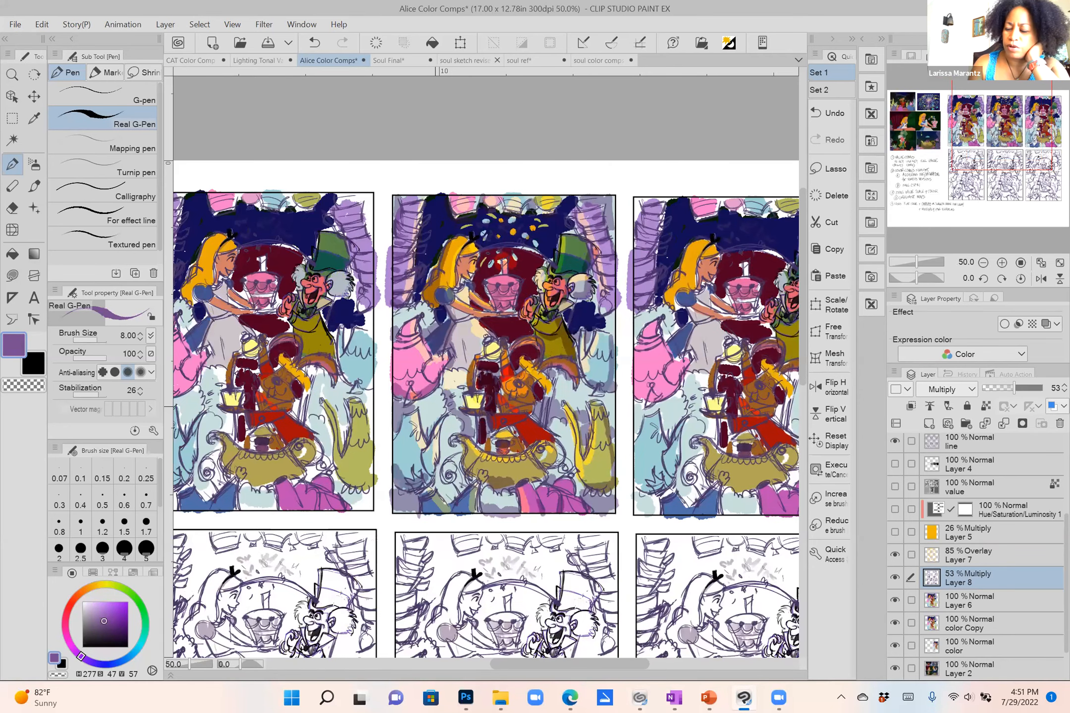
drag(1014, 388, 1008, 386)
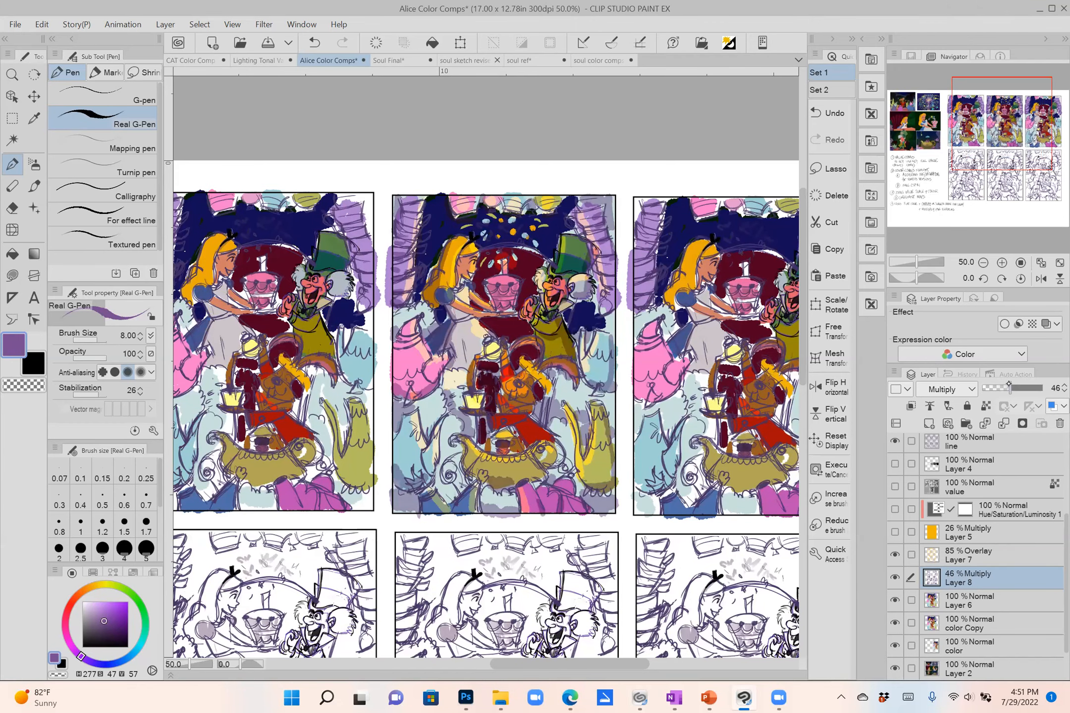
scroll(583, 426, down, 3)
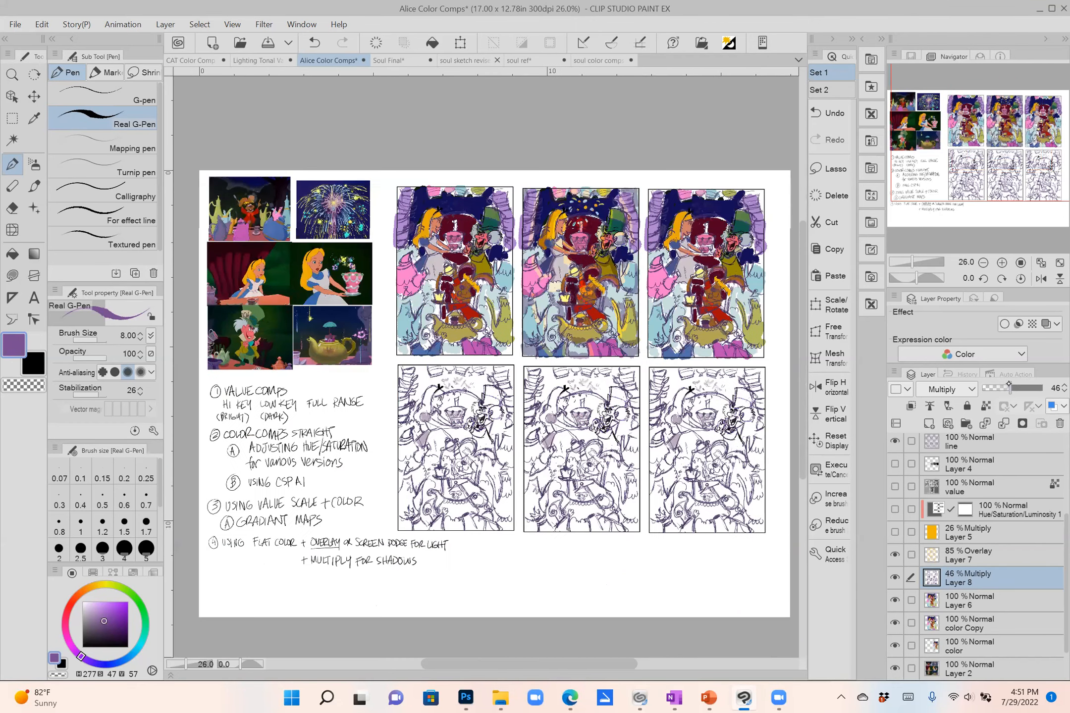
key(ctrl+z)
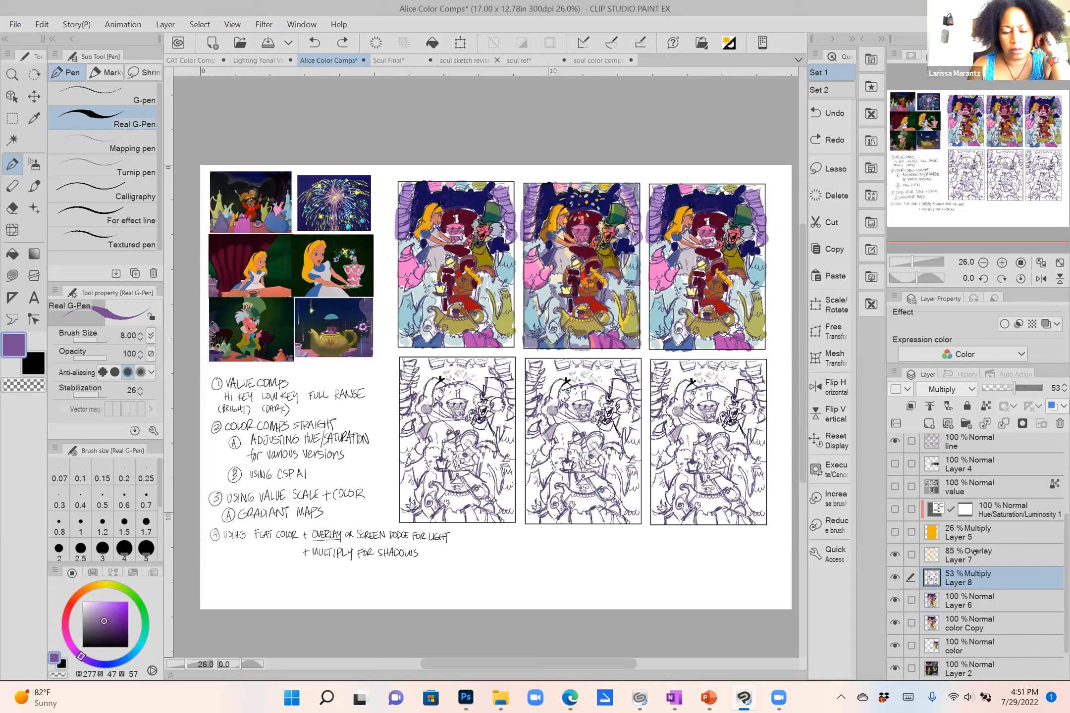
scroll(496, 387, right, 1)
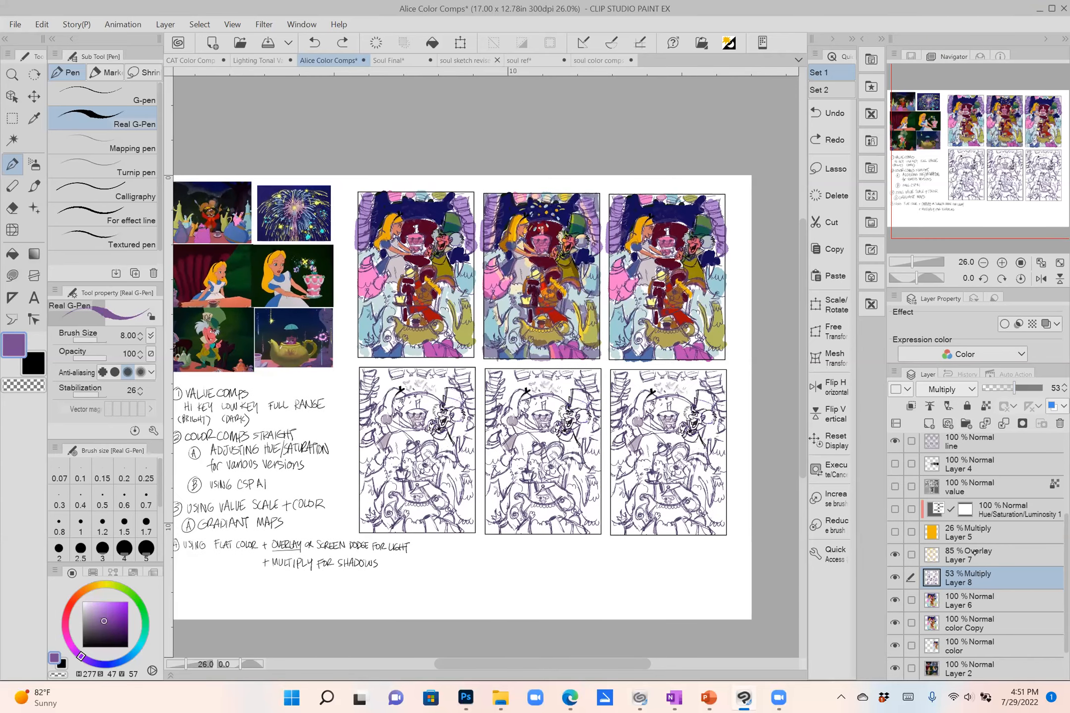
scroll(485, 369, up, 2)
scroll(486, 369, down, 3)
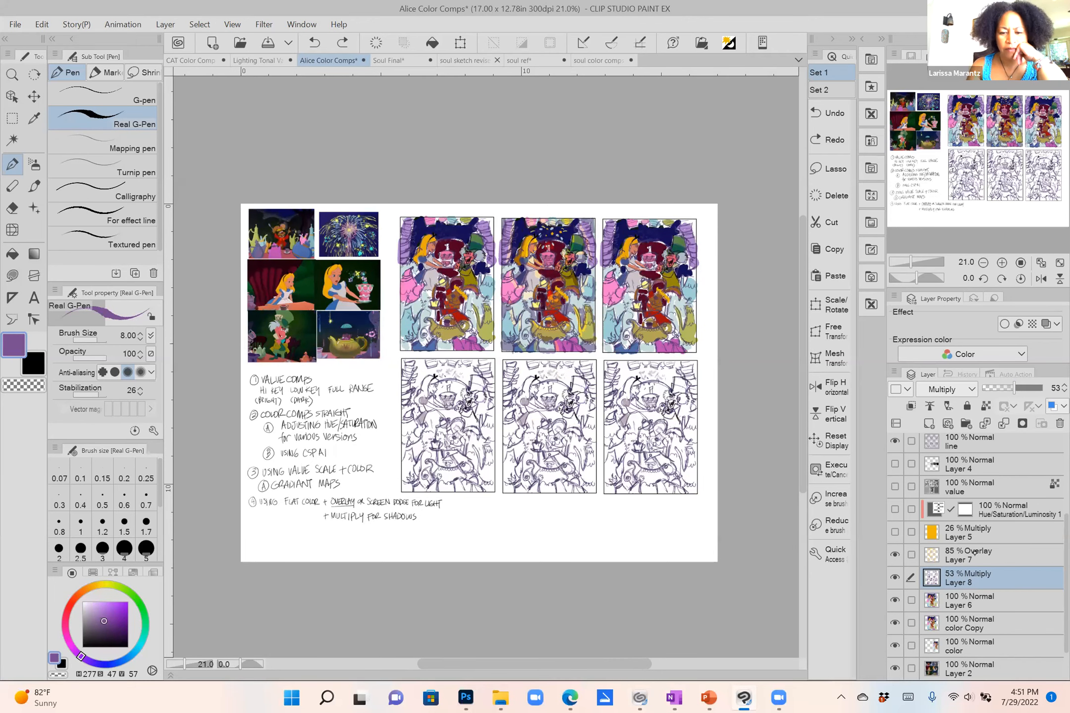
scroll(549, 287, up, 5)
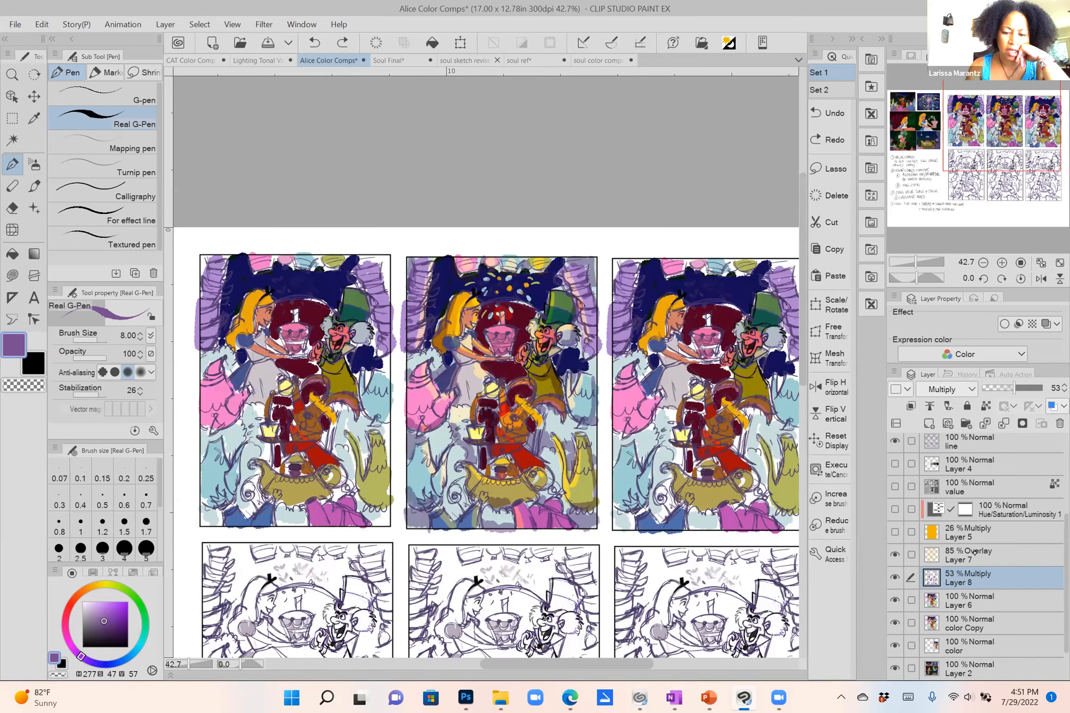
scroll(552, 434, up, 3)
drag(1011, 388, 1007, 388)
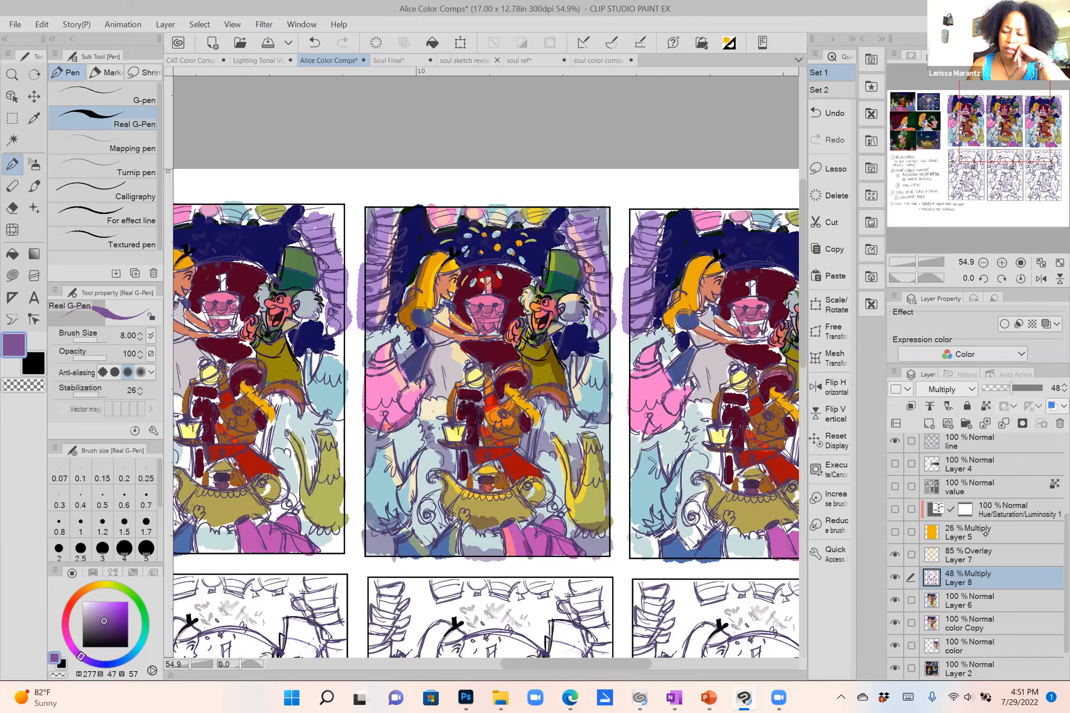
scroll(486, 367, right, 1)
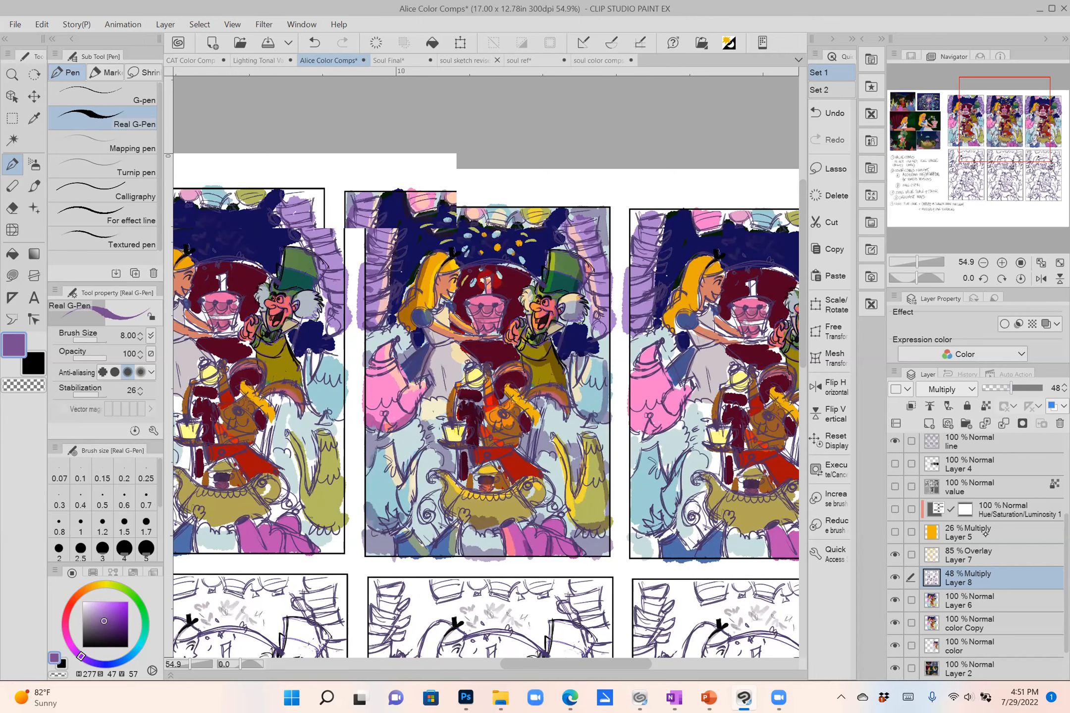
key(ctrl+z)
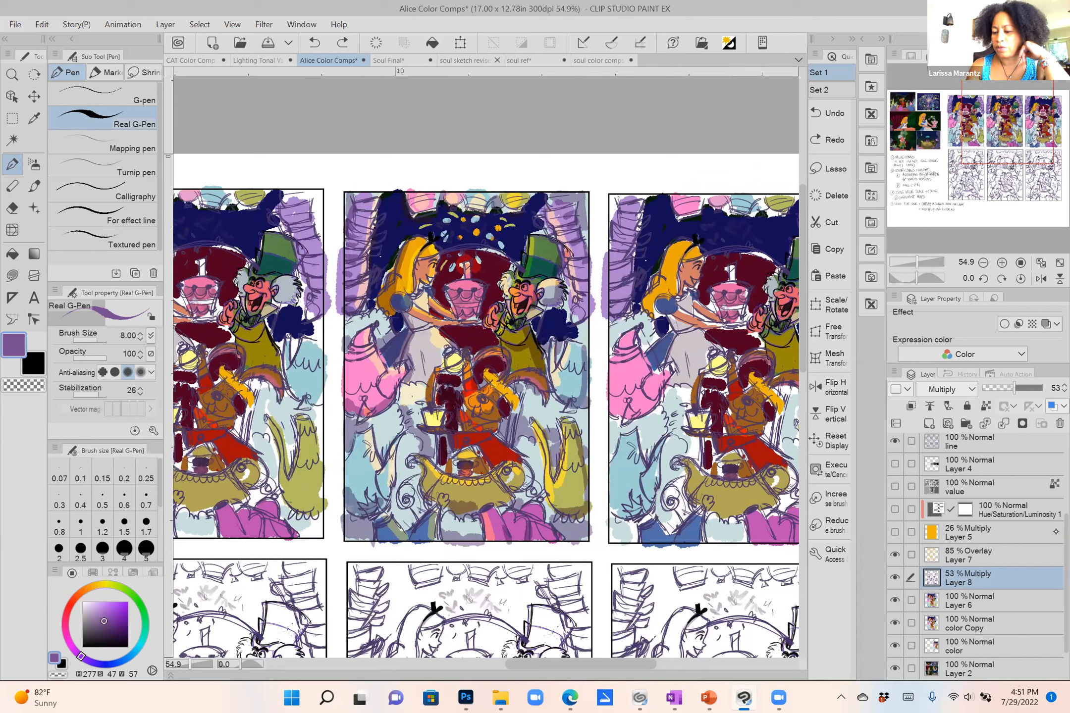
Turn on the orange Multiply layer, check the comp with Hue/Saturation/Luminosity 1 toggled, and set the orange layer's opacity to 22%.
click(895, 534)
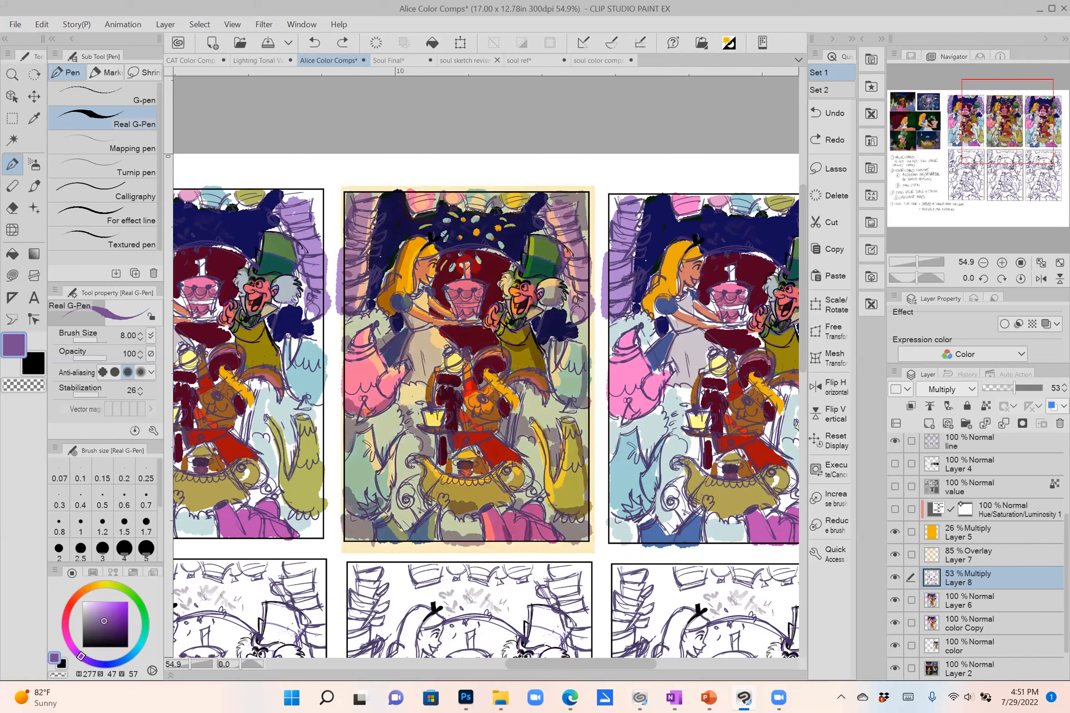
click(895, 509)
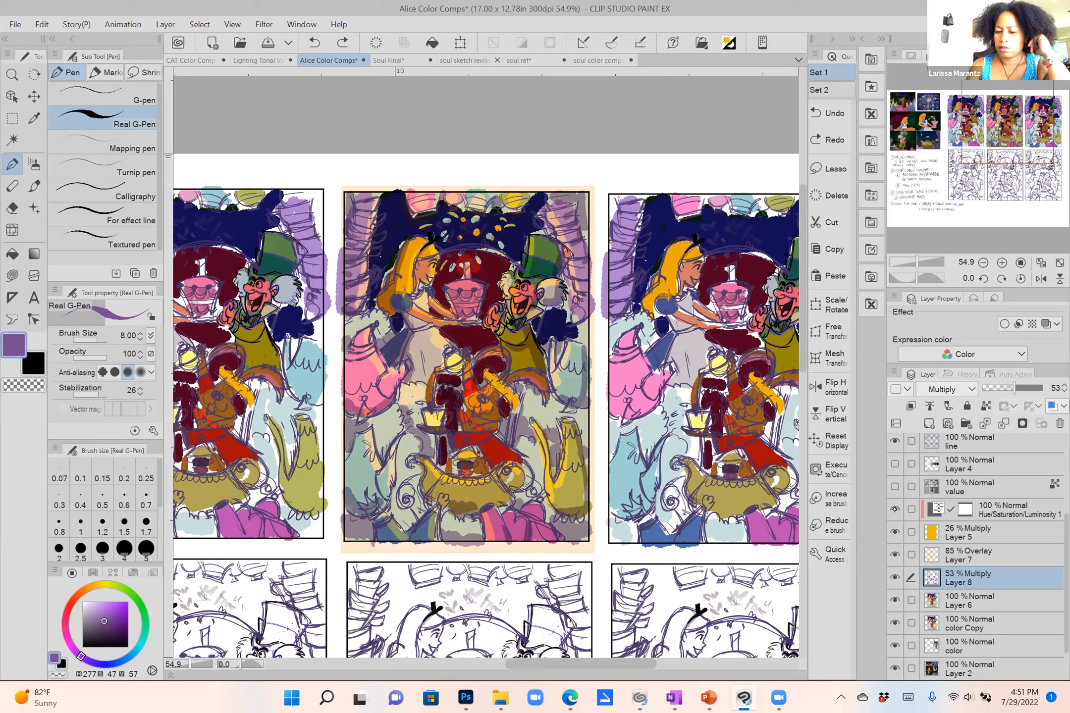
click(894, 510)
click(969, 532)
drag(1000, 394, 996, 393)
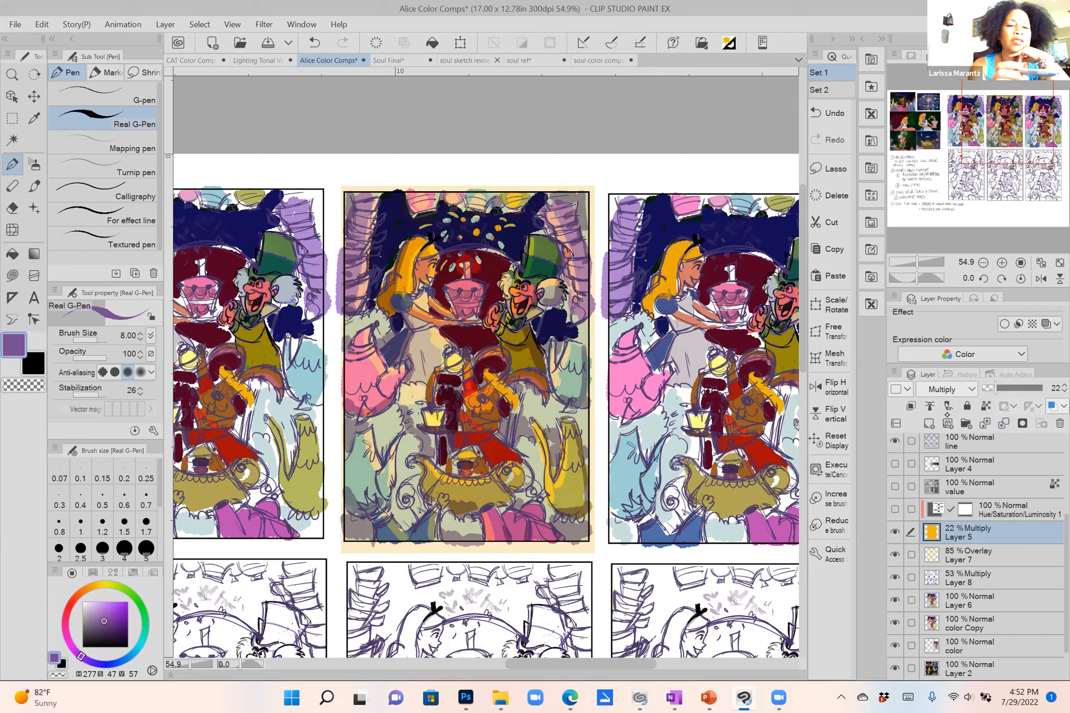
click(166, 24)
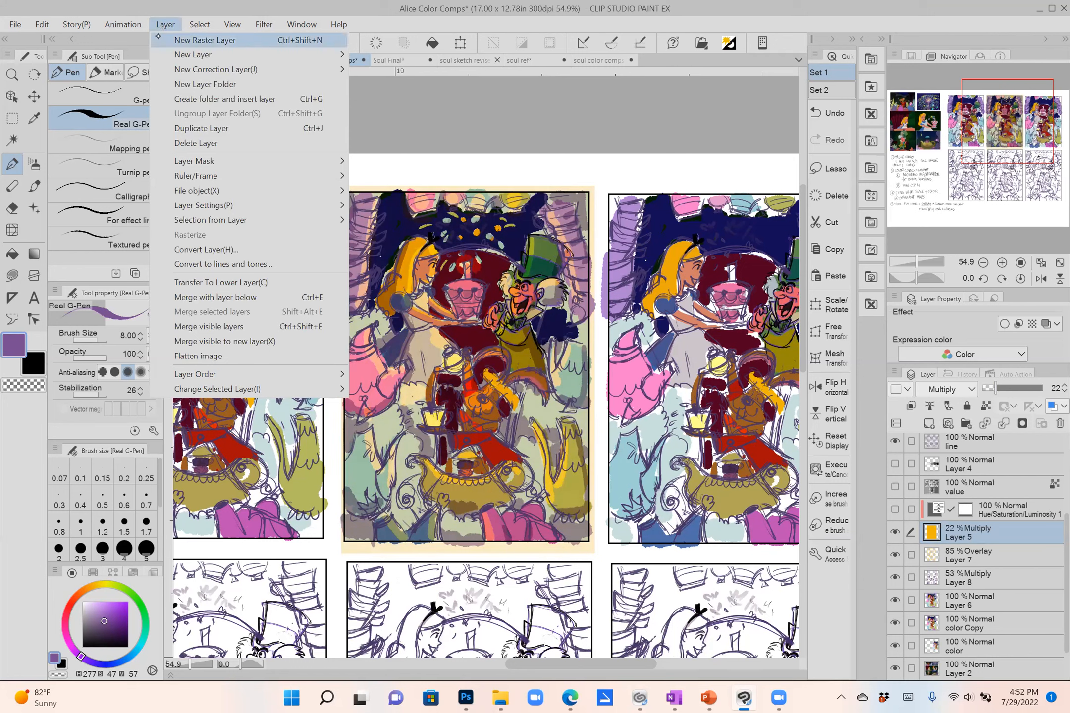
mouse_move(223, 70)
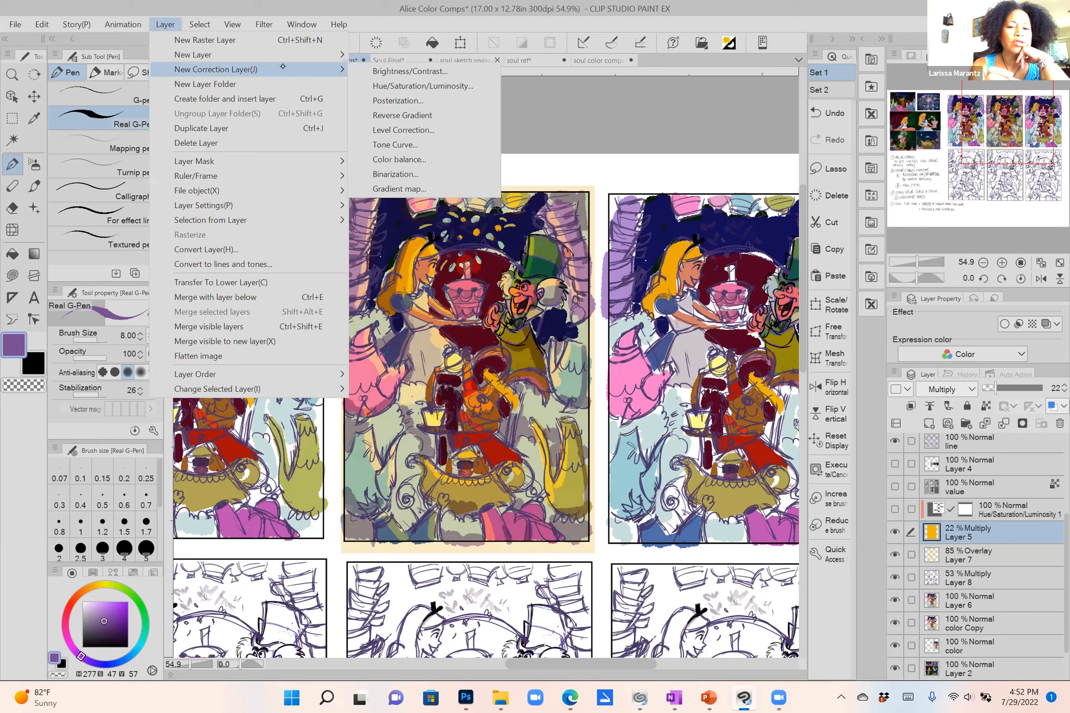
click(406, 86)
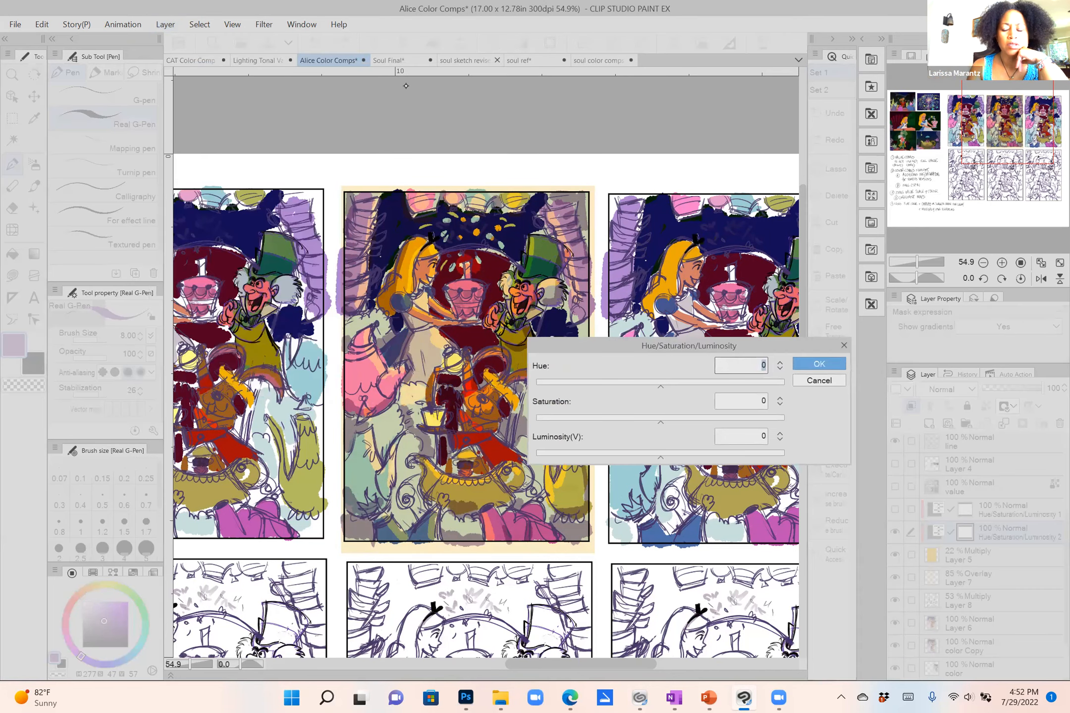
drag(661, 421, 573, 422)
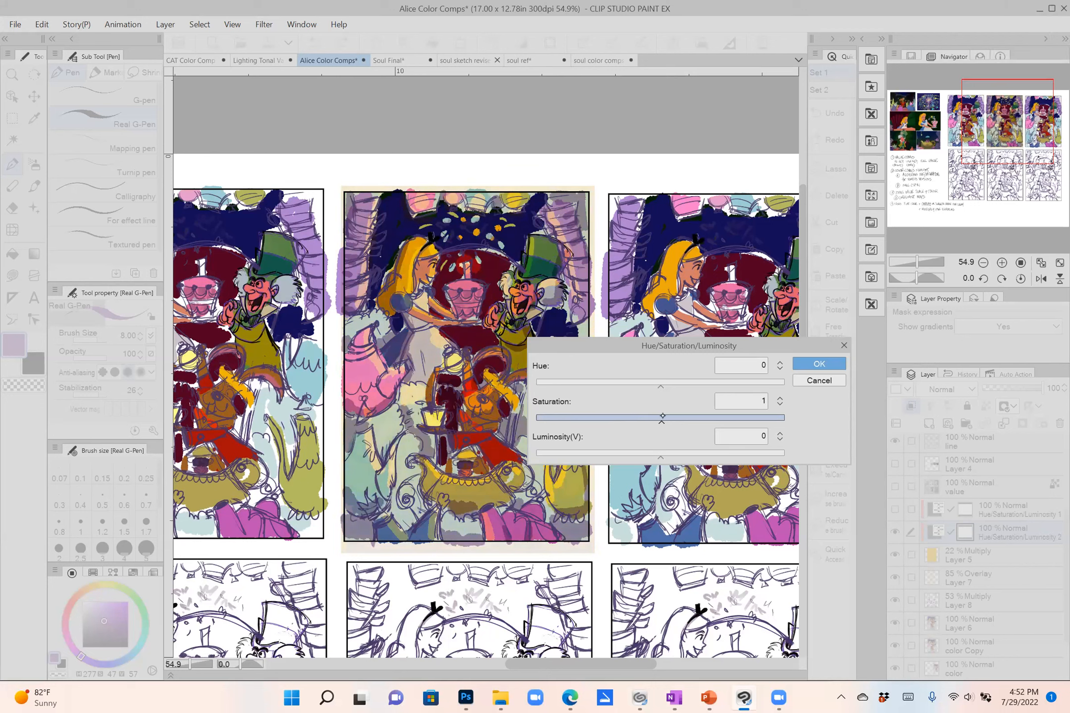
mouse_move(638, 414)
mouse_down()
mouse_move(568, 423)
mouse_move(645, 422)
mouse_up()
drag(660, 458, 687, 455)
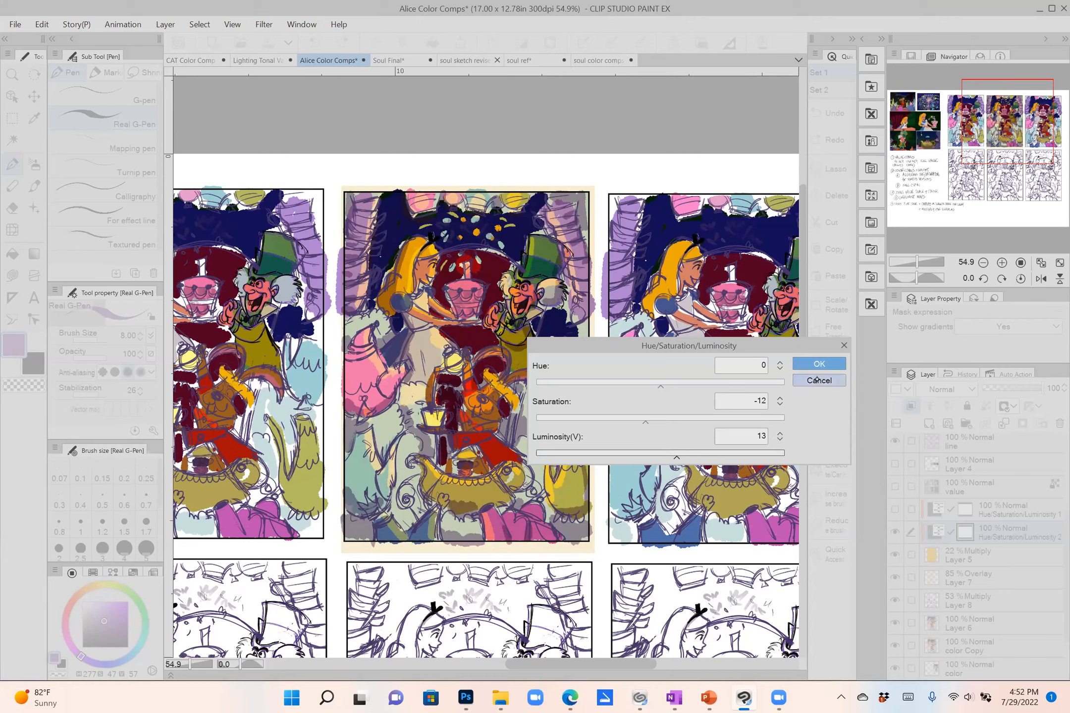
click(817, 380)
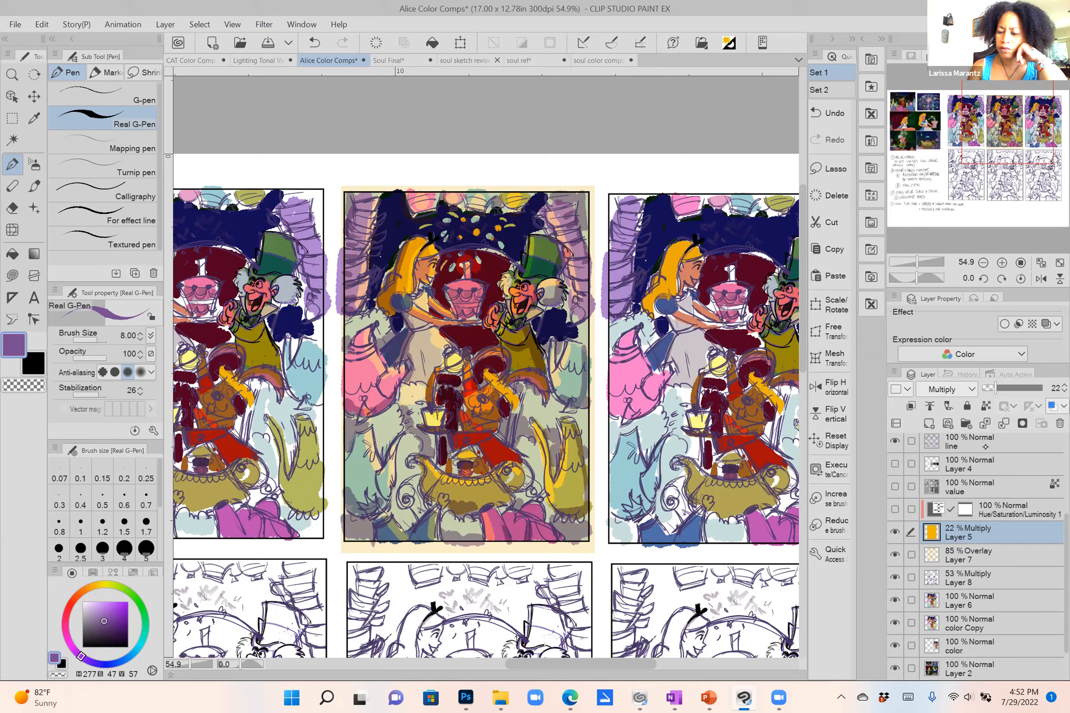
Add a raster layer above the line layer and a Hue/Saturation/Luminosity correction layer over it with saturation -16 and luminosity 25.
click(929, 424)
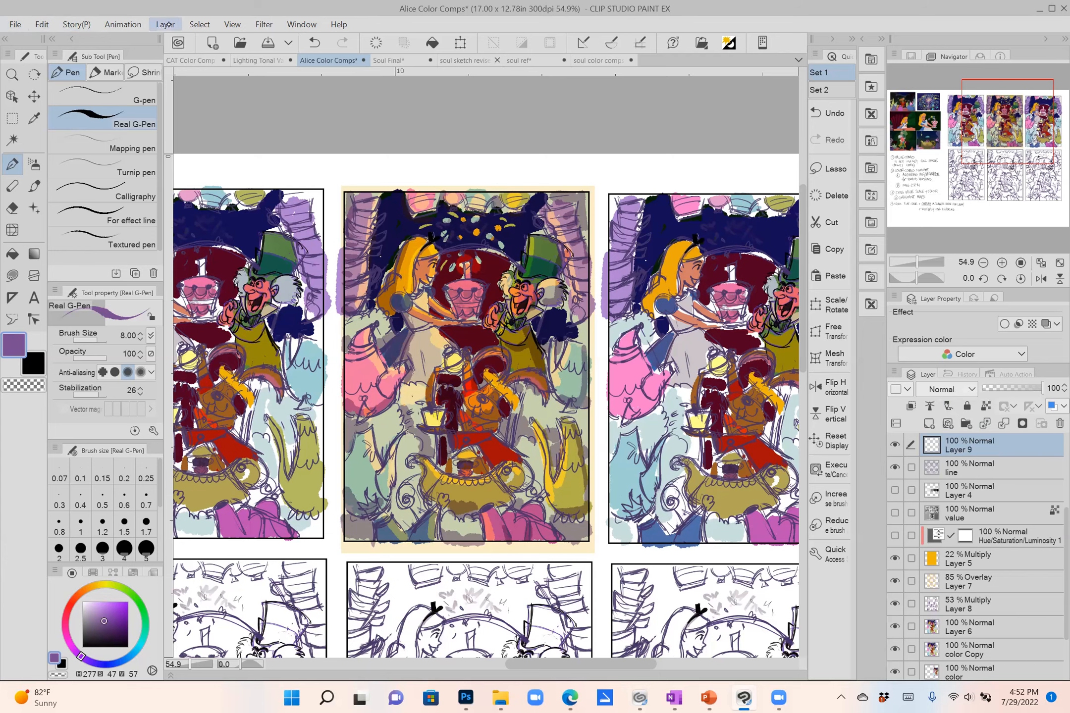
click(168, 25)
mouse_move(291, 69)
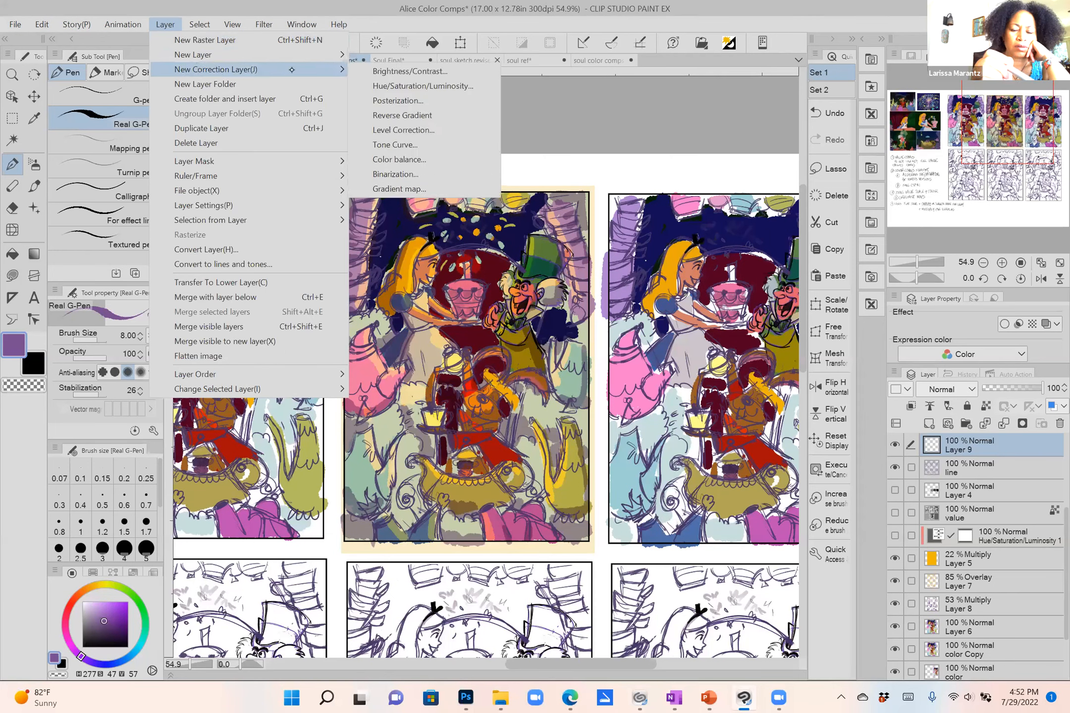
click(426, 85)
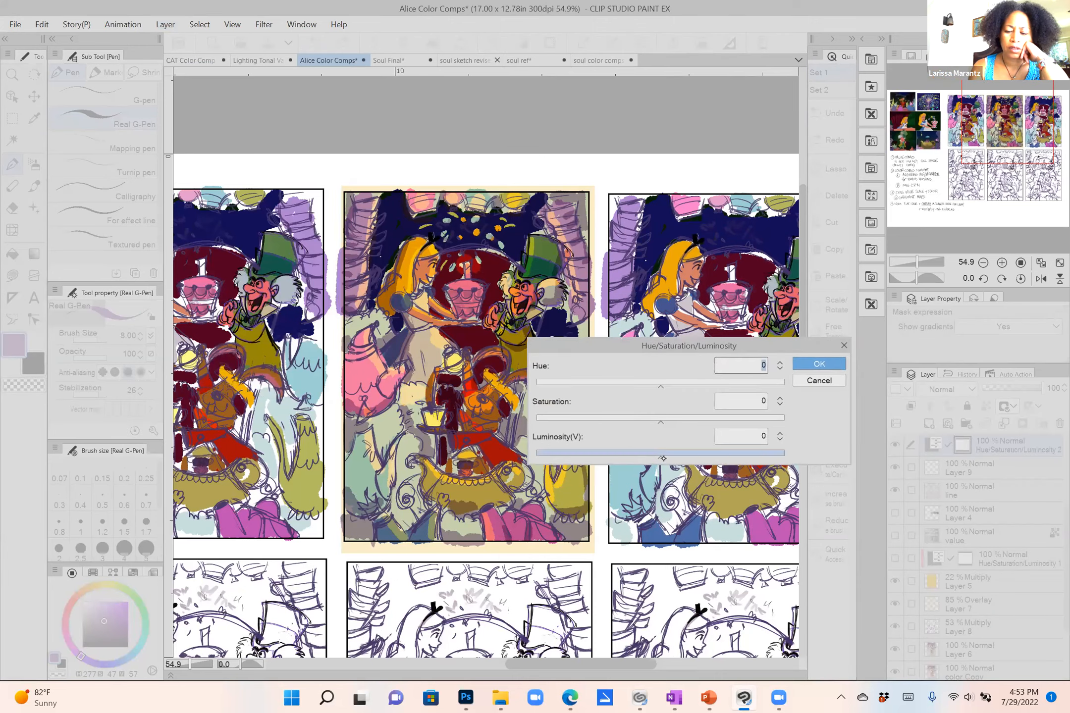
click(679, 457)
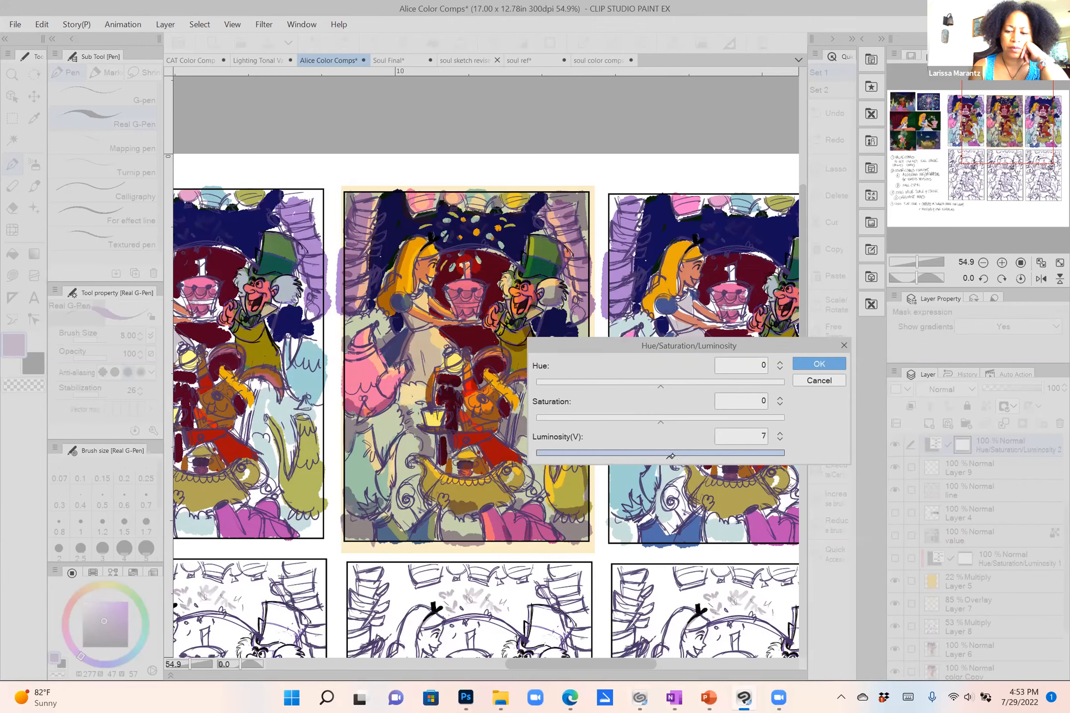
drag(683, 457, 691, 457)
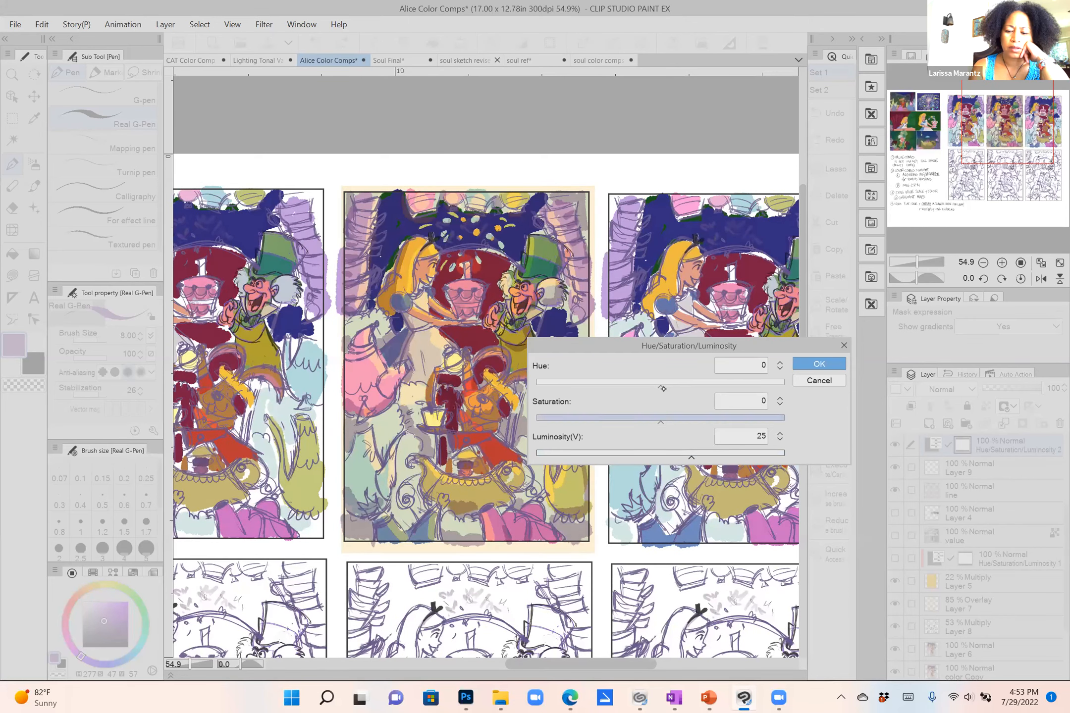
drag(660, 421, 653, 422)
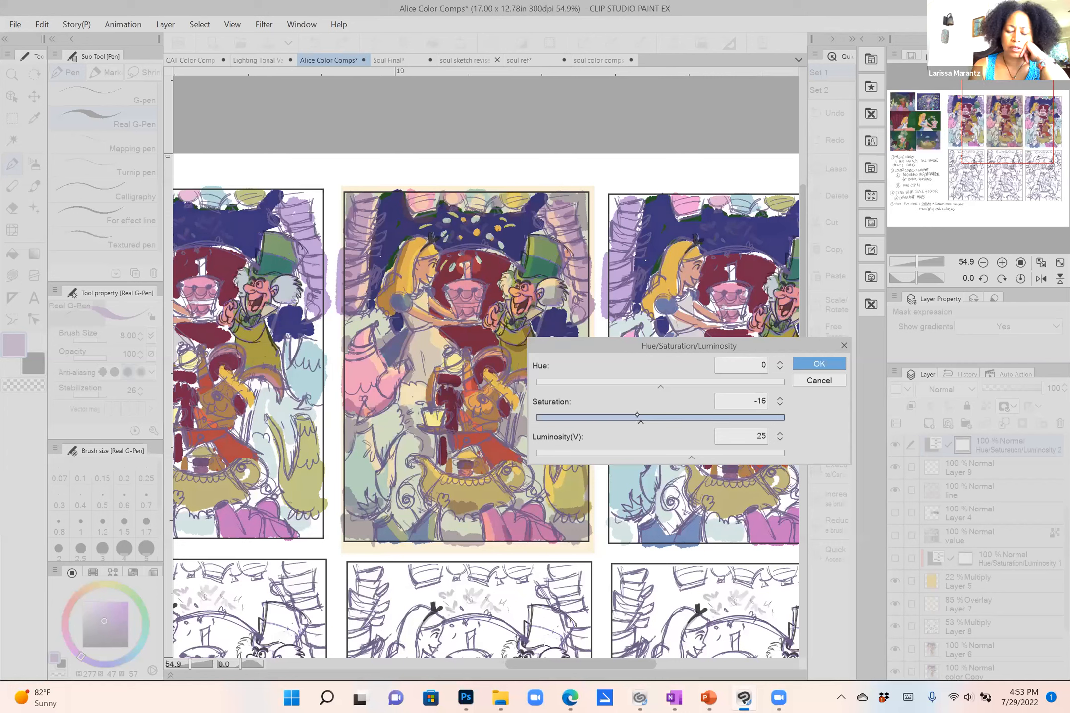
click(816, 363)
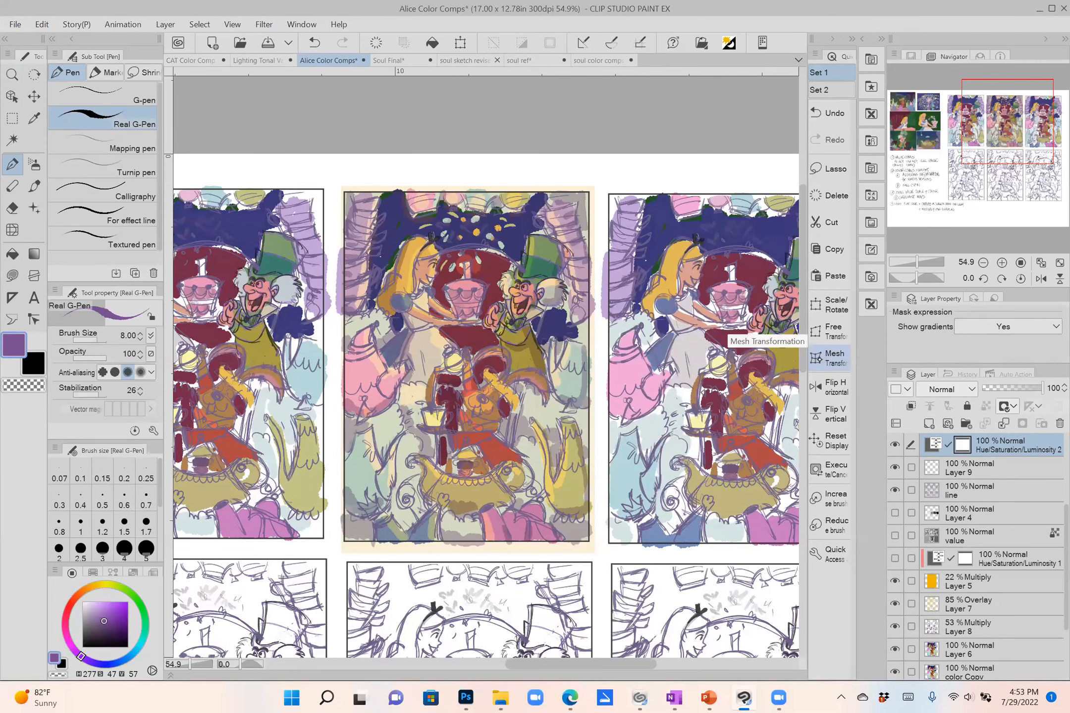
Capture a rectangular screenshot of the whole second comp to the clipboard.
scroll(501, 349, up, 1)
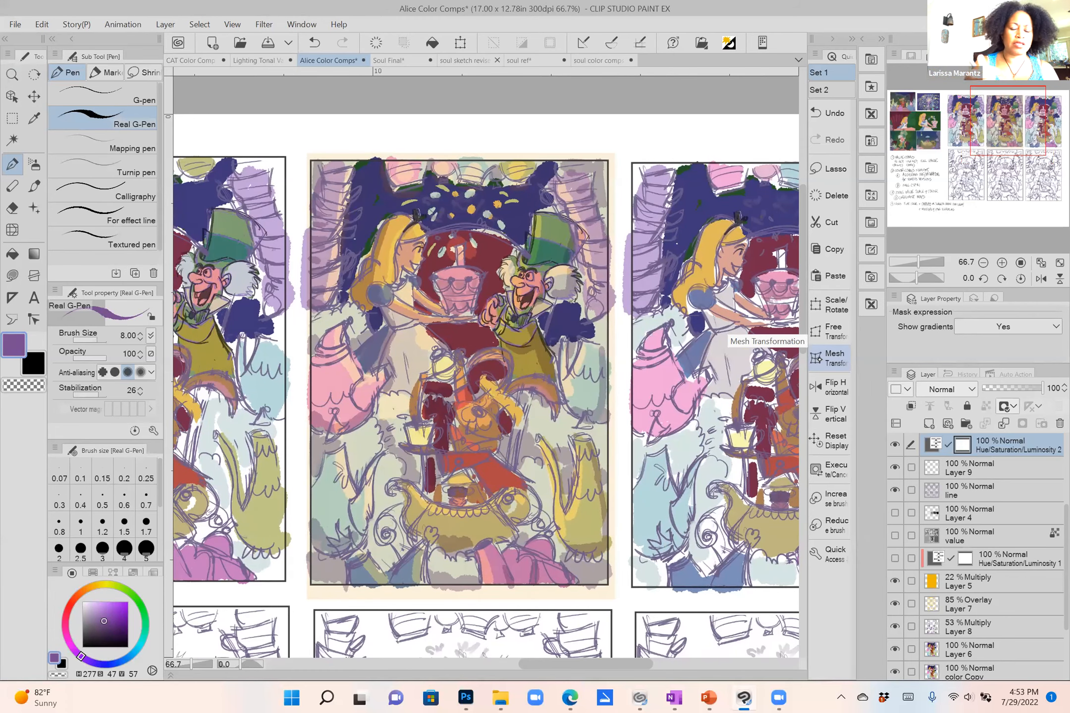
key(super+shift+s)
drag(297, 141, 621, 602)
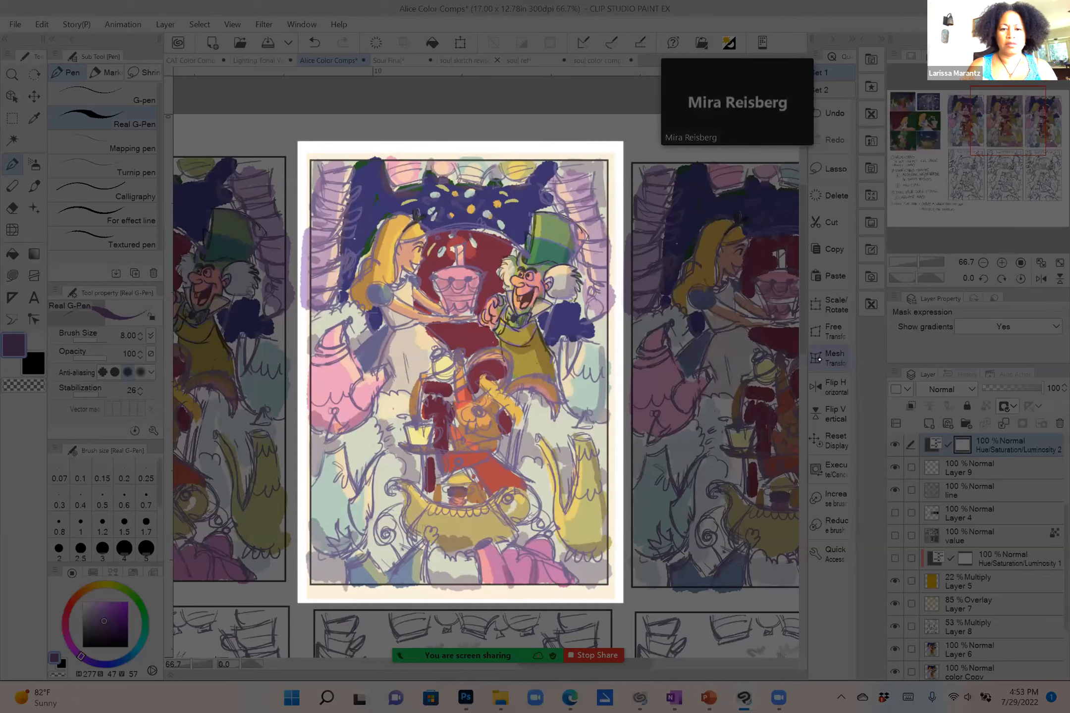
Create a new illustration canvas 17.00 × 11.00 in at 300 dpi with a white paper colour.
click(15, 24)
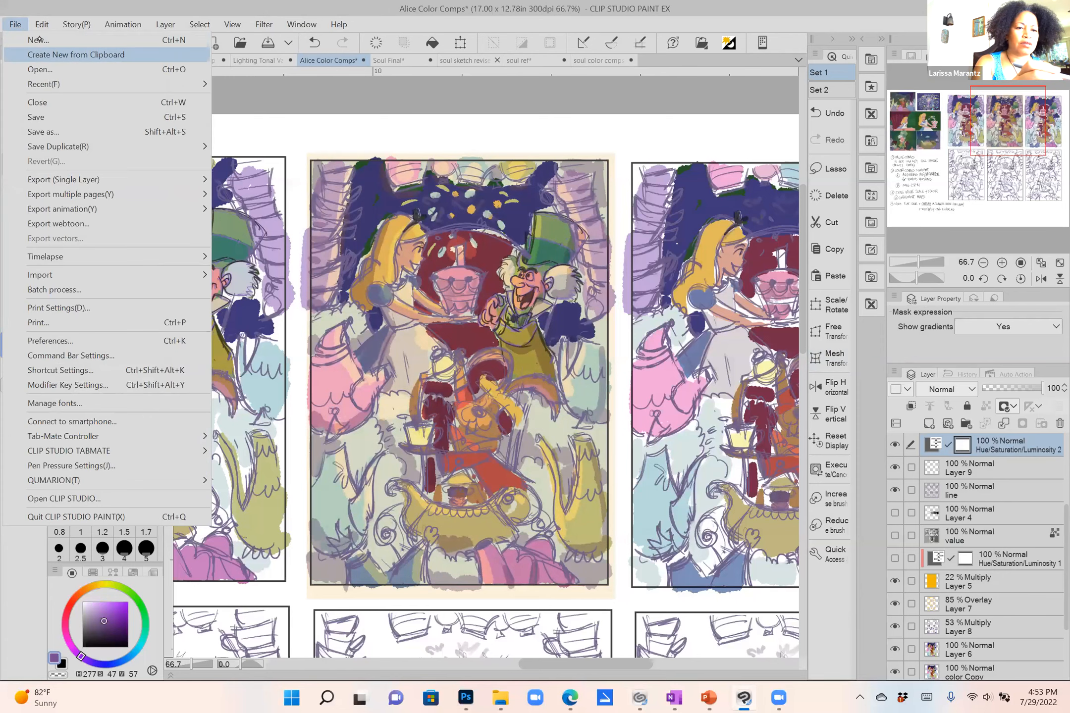
click(38, 40)
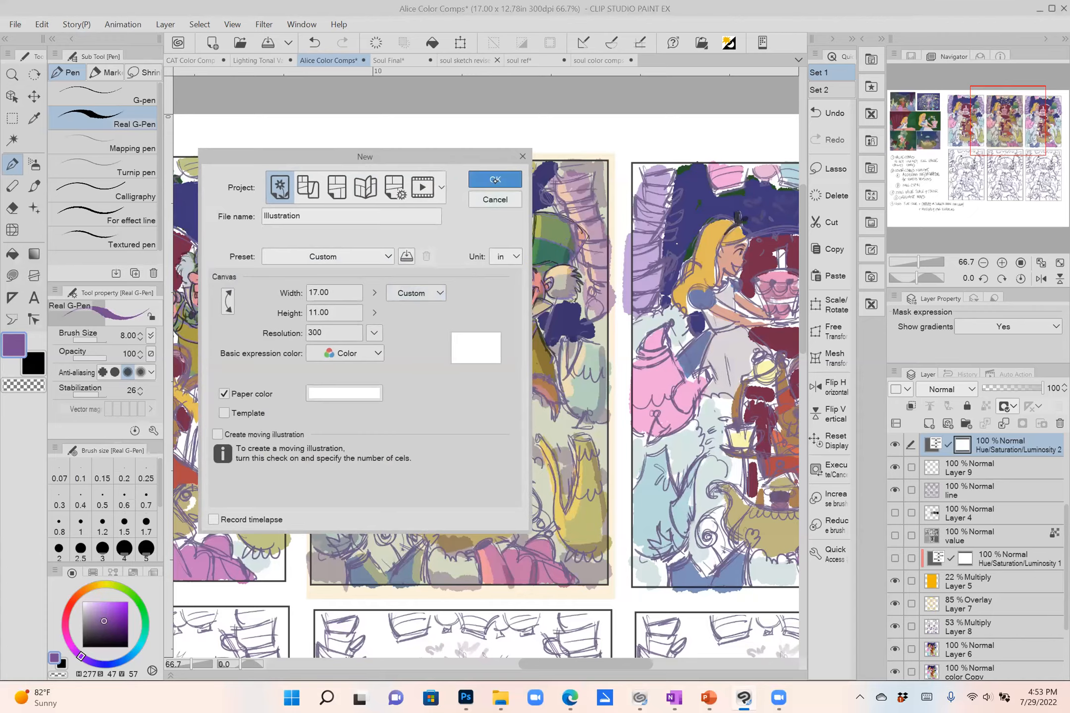
click(495, 179)
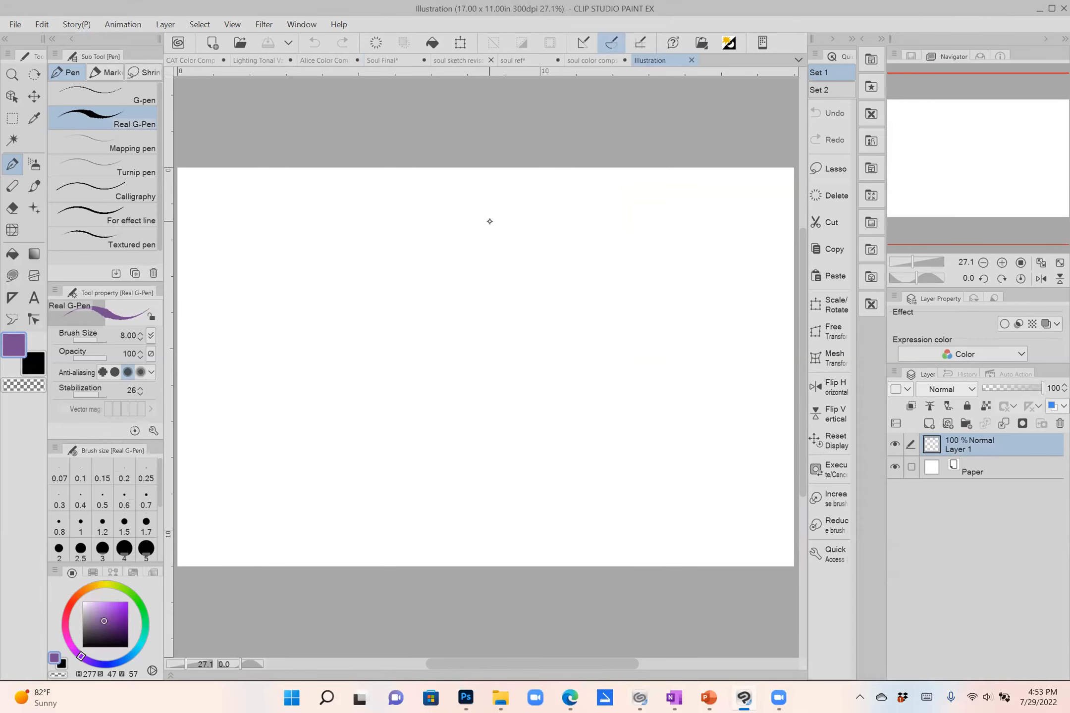
Paste the captured comp into the new canvas, enlarge it to nearly the full page height and centre it.
key(ctrl+v)
key(ctrl+t)
drag(266, 295, 454, 501)
drag(406, 441, 575, 447)
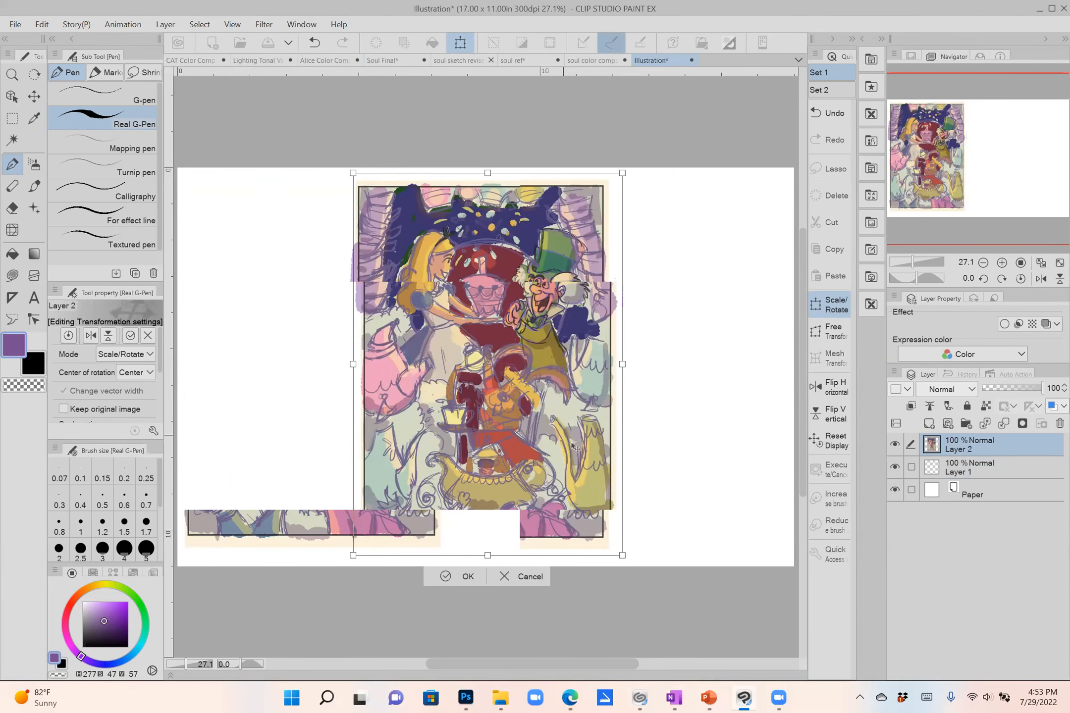
drag(623, 558, 630, 567)
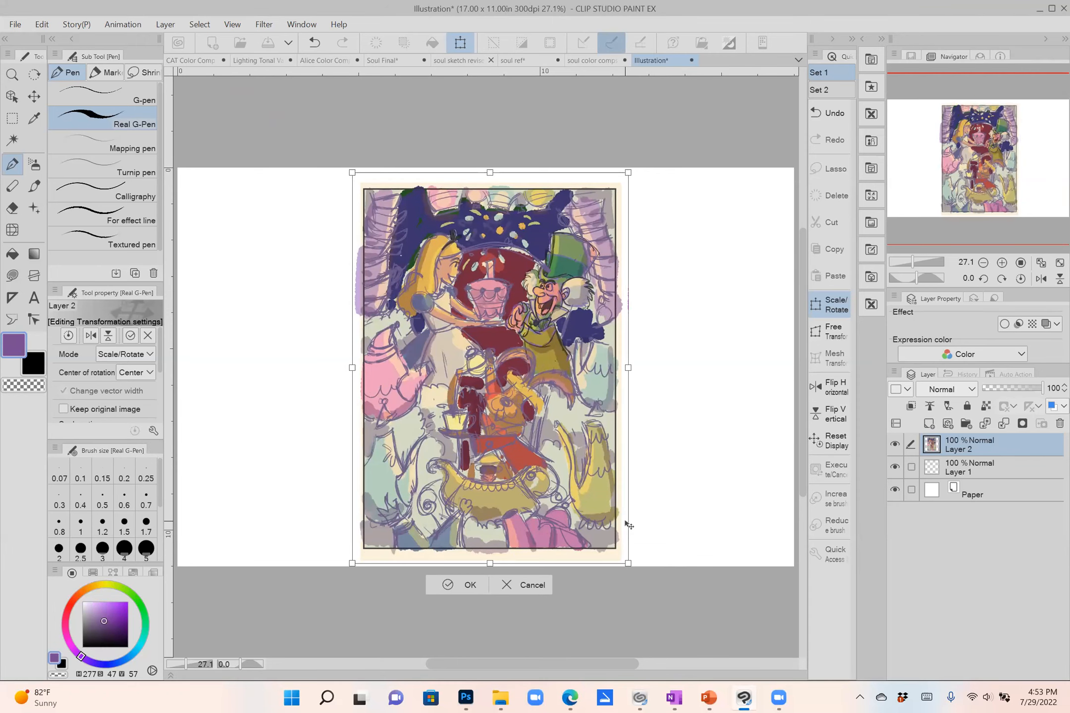
scroll(629, 525, up, 3)
key(ctrl+0)
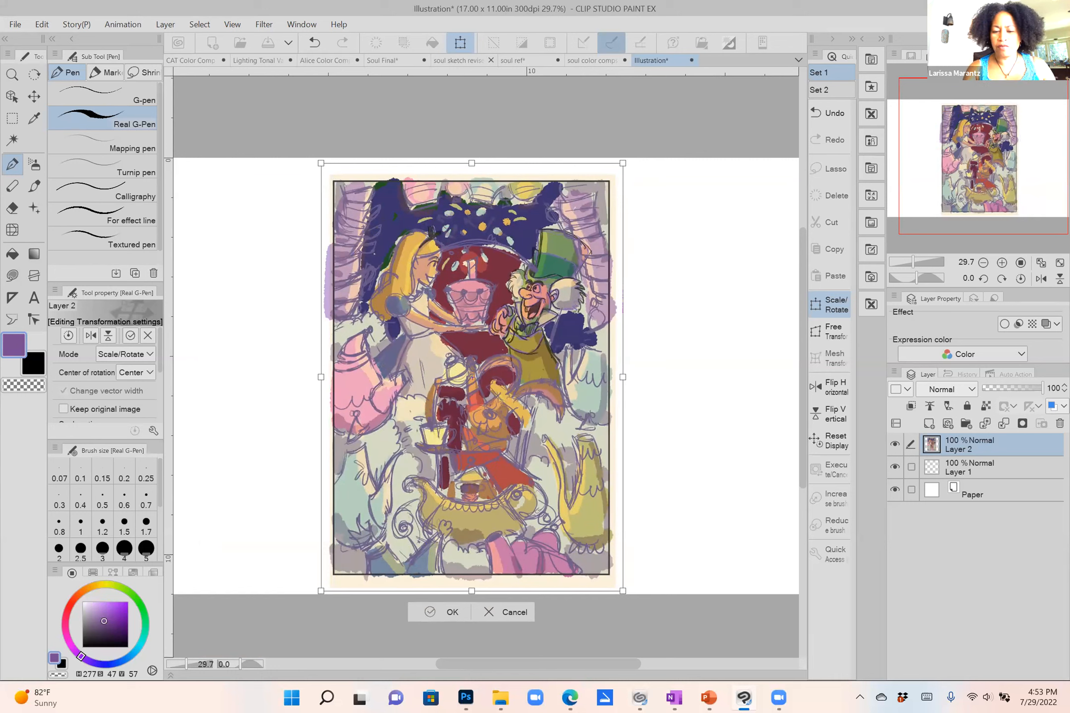
click(437, 608)
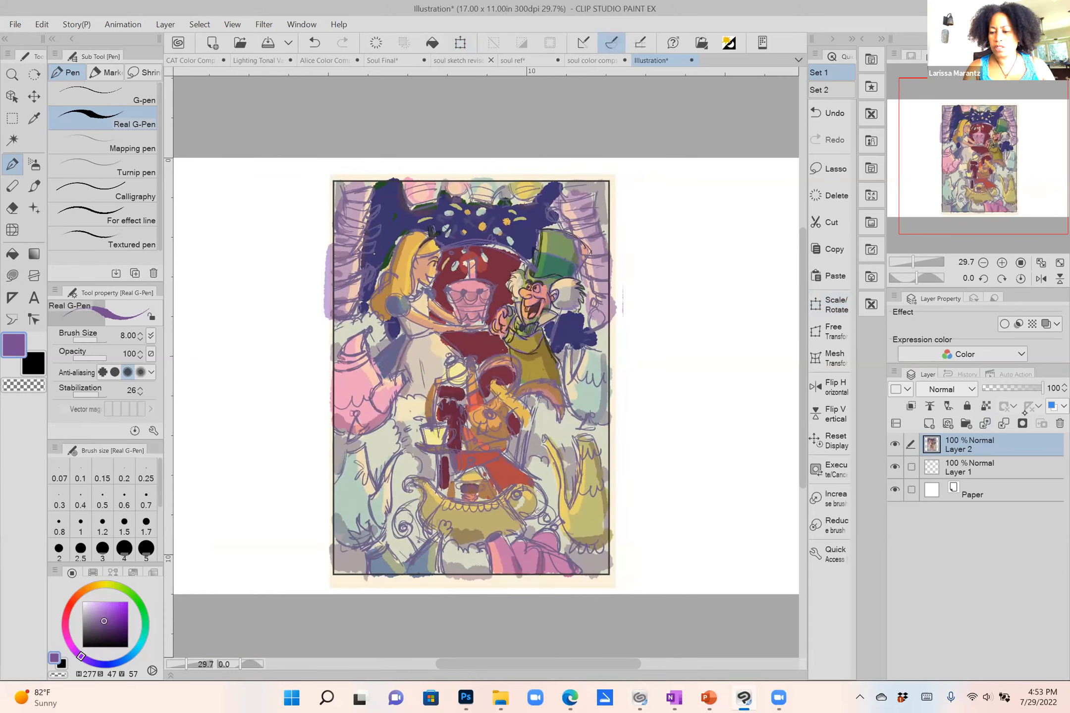
Move the empty Layer 1 above the pasted comp and paint over the hat crown's lit edge in its sampled yellow-green.
drag(981, 472, 977, 444)
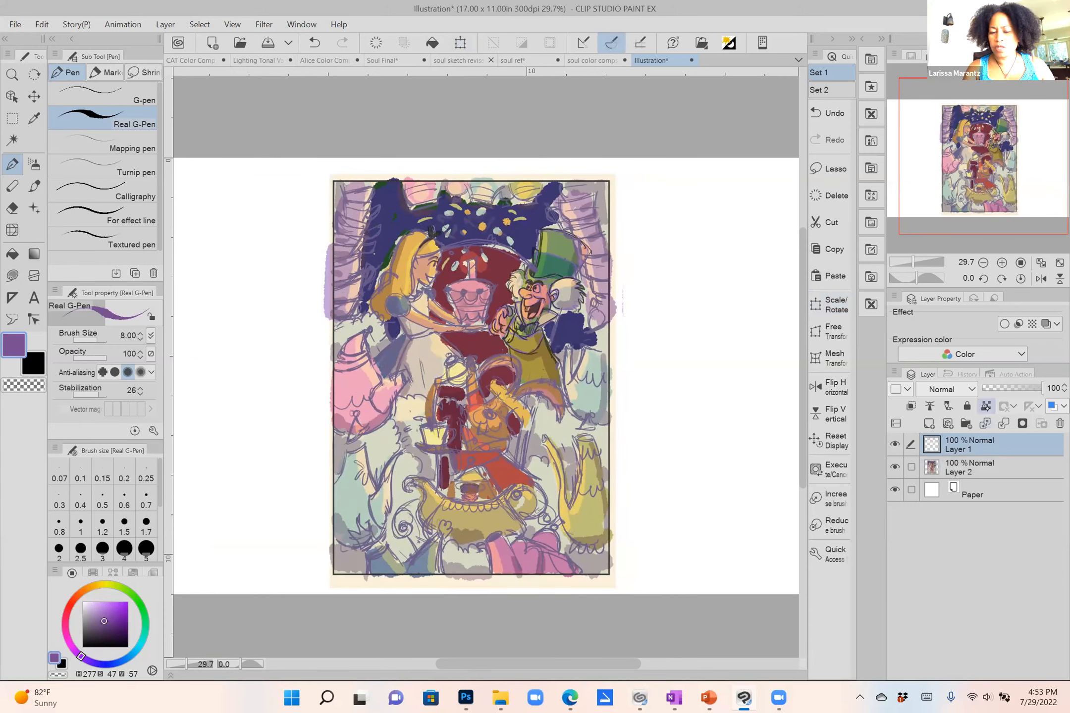
drag(532, 352, 600, 346)
mouse_move(513, 243)
mouse_down()
mouse_move(496, 568)
mouse_move(483, 588)
mouse_up()
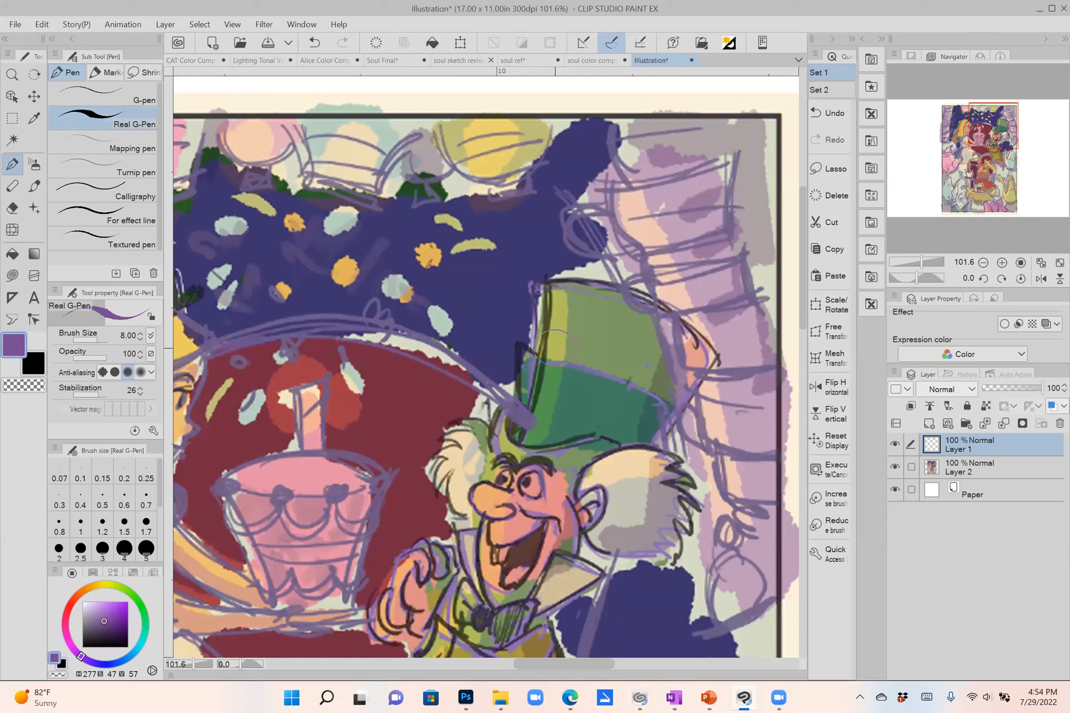
alt+click(555, 347)
drag(552, 289, 551, 341)
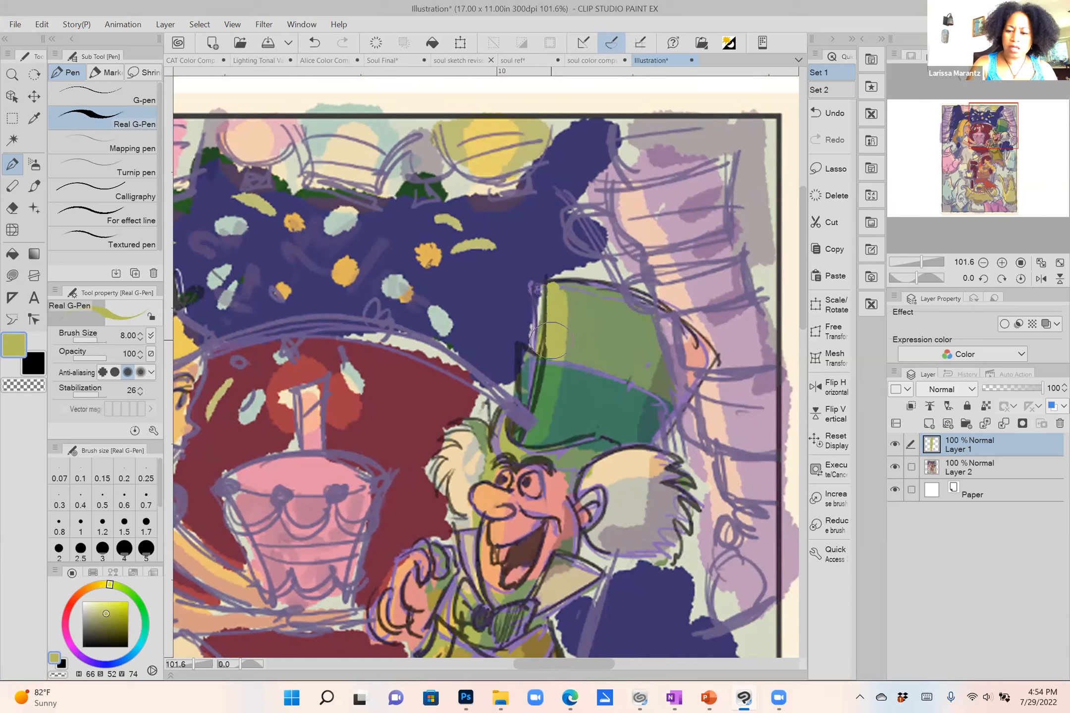
Paint sampled navy around the hat's upper edge and fill the hat crown with sampled green over the sketch lines.
alt+click(521, 280)
mouse_move(526, 283)
mouse_down()
mouse_move(536, 350)
mouse_move(551, 285)
mouse_move(544, 275)
mouse_move(584, 269)
mouse_up()
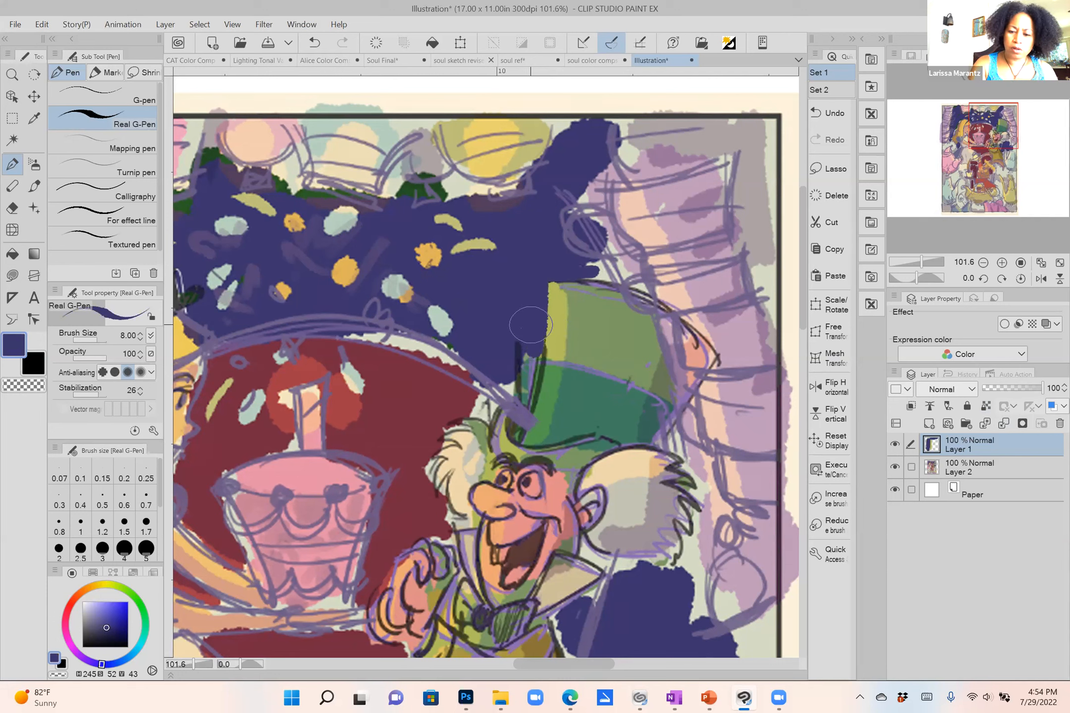
alt+click(579, 315)
mouse_move(584, 296)
mouse_down()
mouse_move(635, 298)
mouse_move(606, 298)
mouse_move(643, 303)
mouse_move(694, 341)
mouse_move(646, 313)
mouse_move(662, 336)
mouse_move(656, 384)
mouse_move(635, 372)
mouse_move(680, 349)
mouse_move(672, 402)
mouse_move(701, 366)
mouse_move(676, 322)
mouse_move(716, 342)
mouse_up()
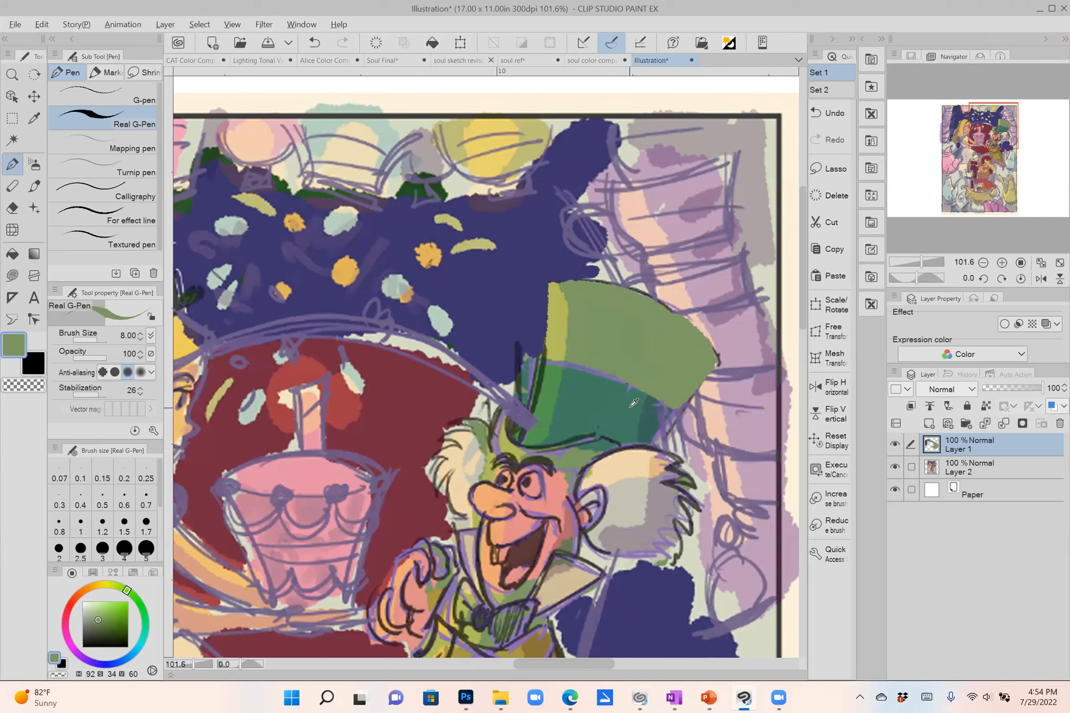
Paint over the sketch lines on the hat band in sampled greens and on the brim in sampled yellow-green.
alt+click(630, 408)
drag(567, 367, 651, 400)
alt+click(641, 396)
alt+click(575, 384)
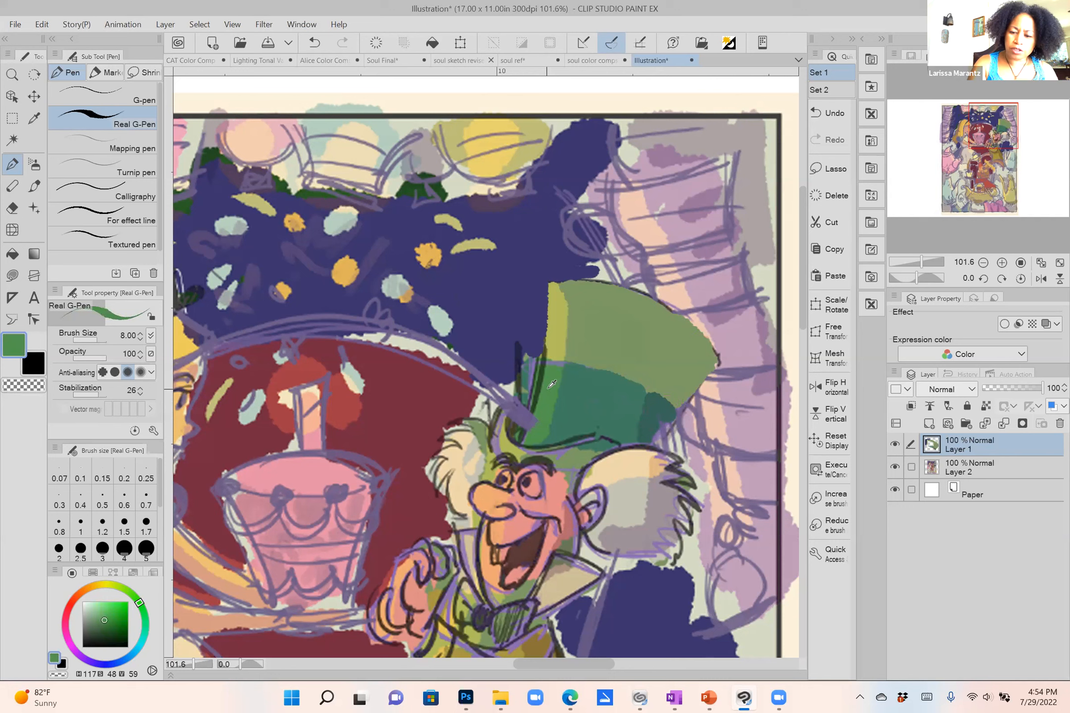
alt+click(513, 440)
mouse_move(513, 440)
mouse_down()
mouse_move(501, 417)
mouse_move(495, 445)
mouse_move(504, 441)
mouse_up()
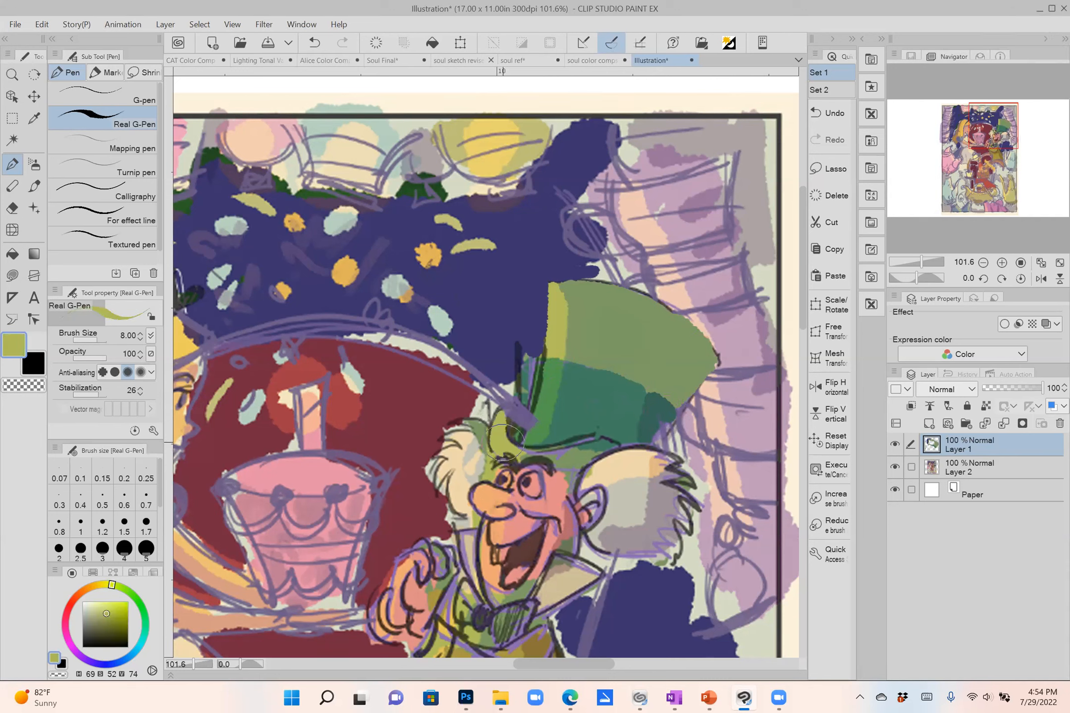
Paint the Hatter's forehead in sampled pink and the top of the large hair puff in sampled cream.
alt+click(554, 496)
mouse_move(549, 487)
mouse_down()
mouse_move(569, 476)
mouse_move(560, 502)
mouse_move(595, 464)
mouse_move(641, 448)
mouse_move(605, 462)
mouse_move(654, 455)
mouse_up()
alt+click(597, 473)
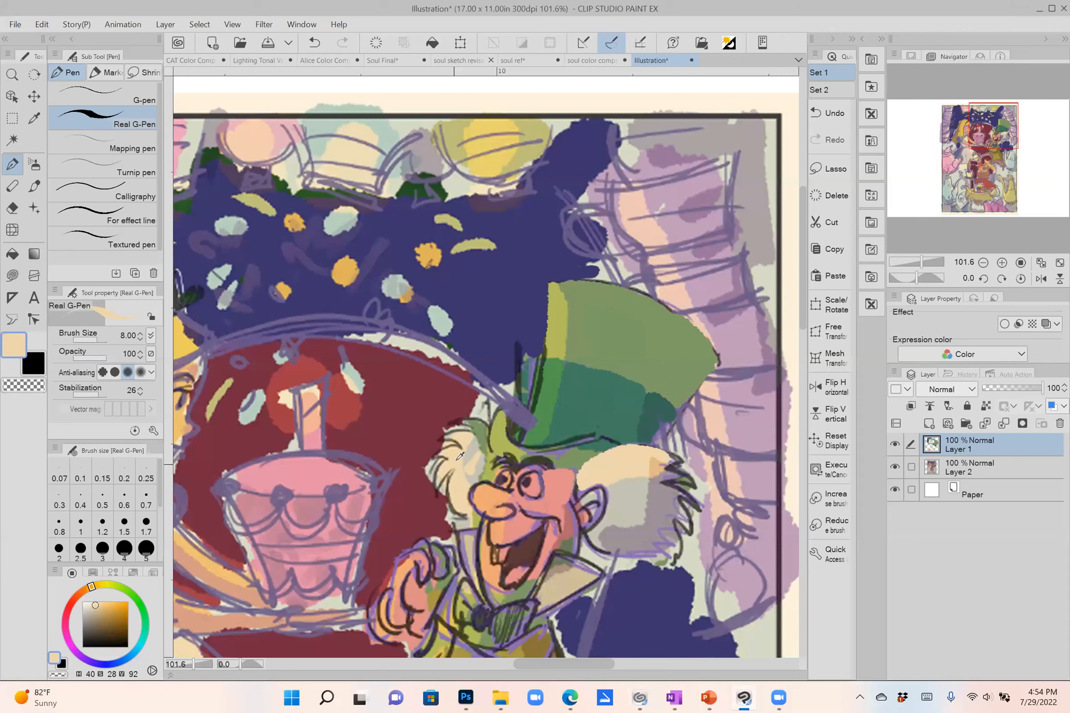
Cut in sampled dark red around the small hair tuft beside the face, reducing the brush size to 4.
alt+click(426, 453)
drag(425, 453, 449, 446)
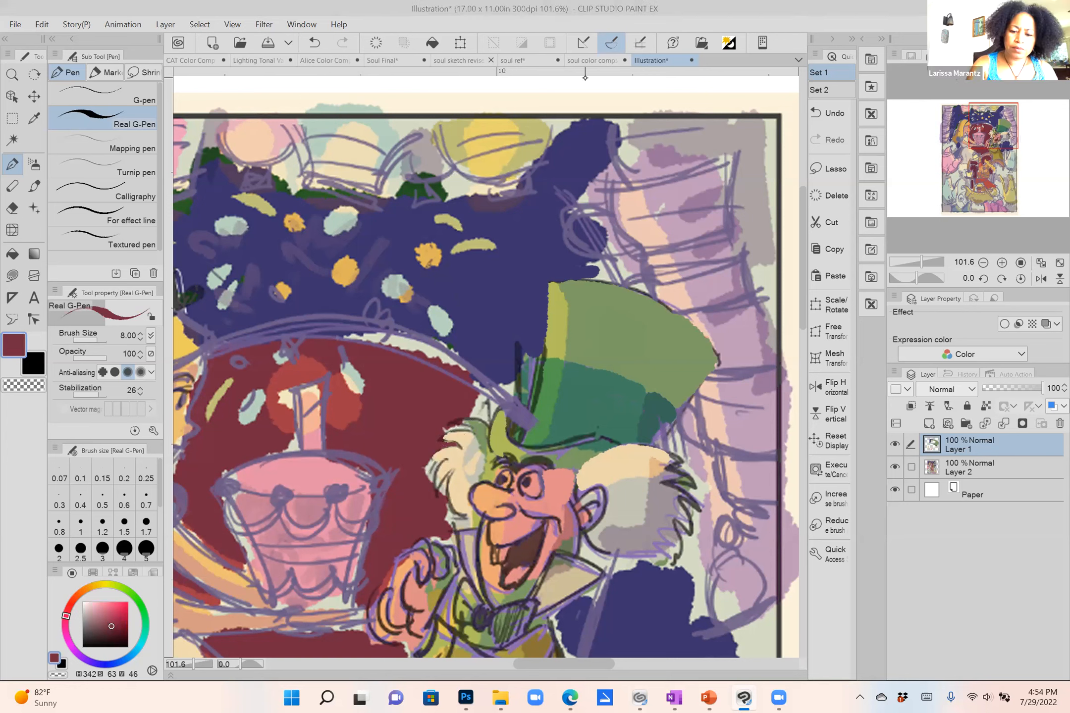
key(bracketleft)
key(bracketleft)
key(bracketleft)
key(bracketleft)
mouse_move(424, 477)
mouse_down()
mouse_move(436, 502)
mouse_move(451, 469)
mouse_move(446, 518)
mouse_up()
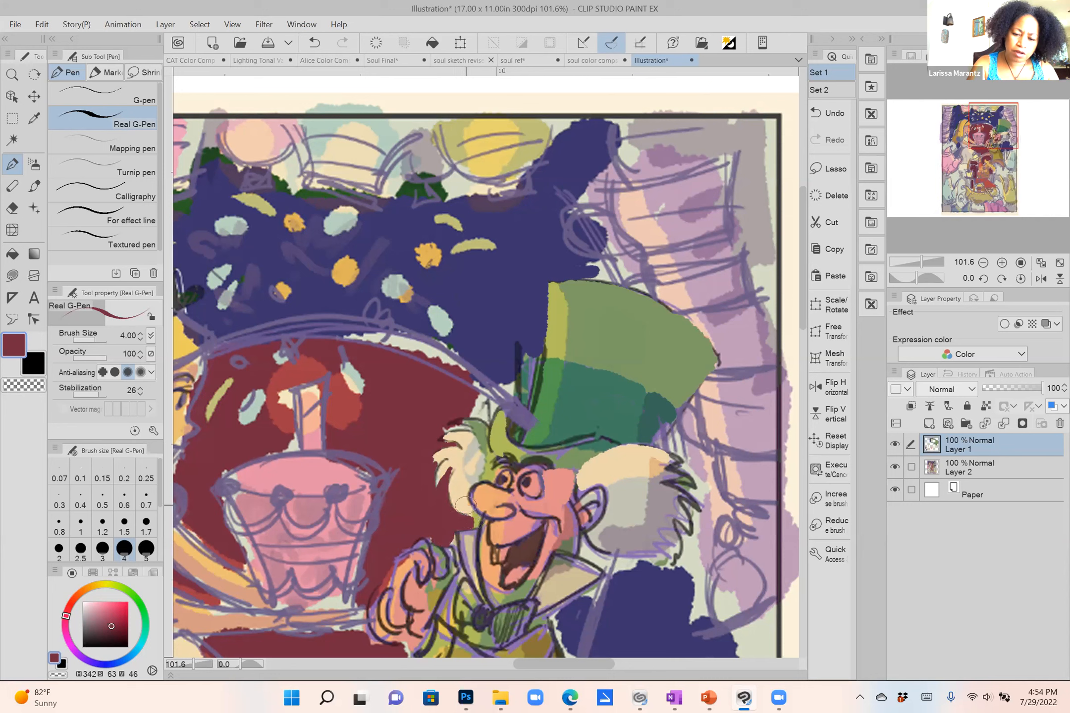
Refine the small hair tuft's shading and spiky silhouette with sampled hair and background colours.
alt+click(462, 447)
alt+click(475, 457)
drag(477, 459, 471, 471)
alt+click(454, 419)
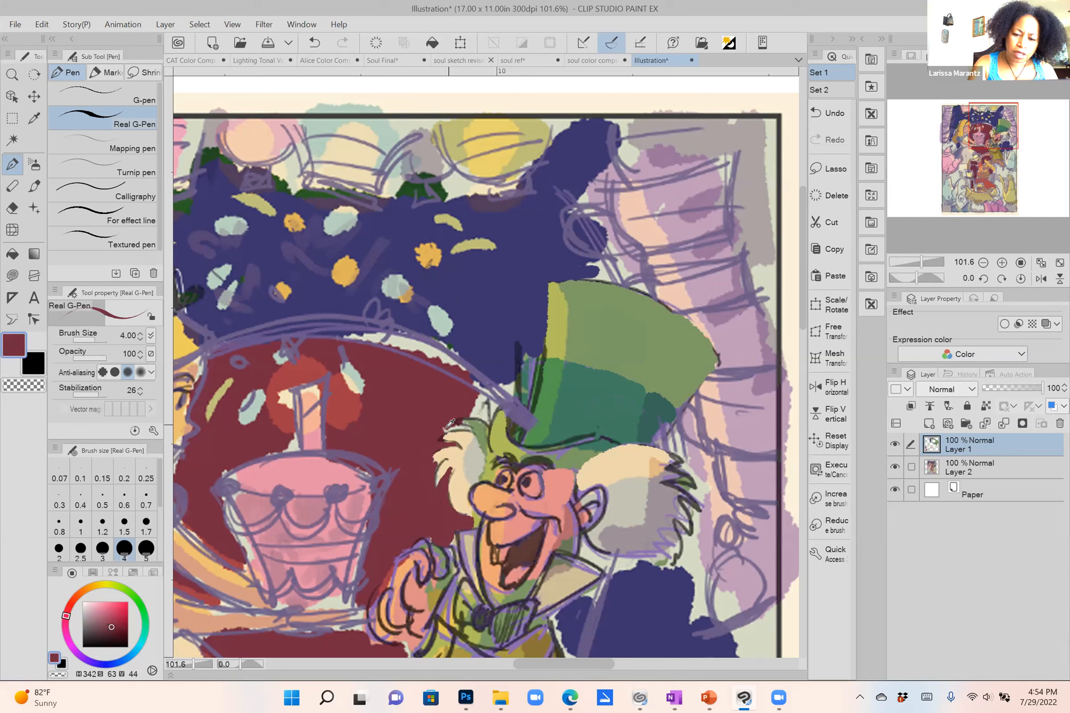
mouse_move(441, 440)
mouse_down()
mouse_move(426, 461)
mouse_move(441, 460)
mouse_move(433, 489)
mouse_move(437, 456)
mouse_up()
alt+click(449, 467)
alt+click(444, 489)
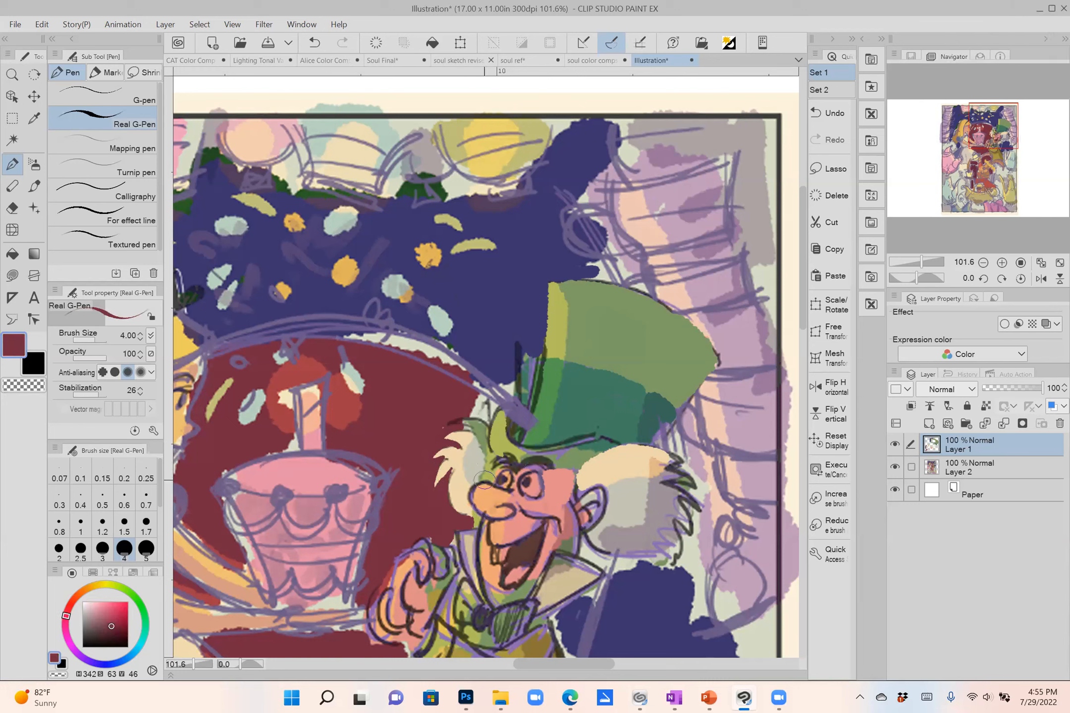
Paint the Hatter's eyes in sampled light grey and add small dark pupils.
alt+click(529, 481)
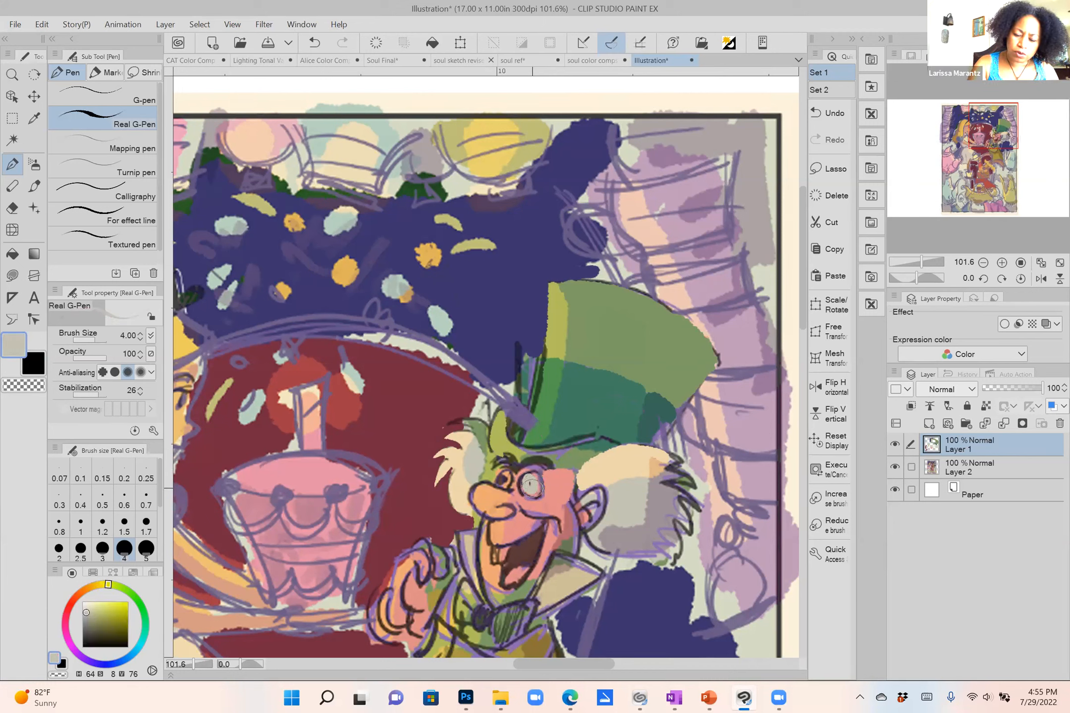
key(ctrl+z)
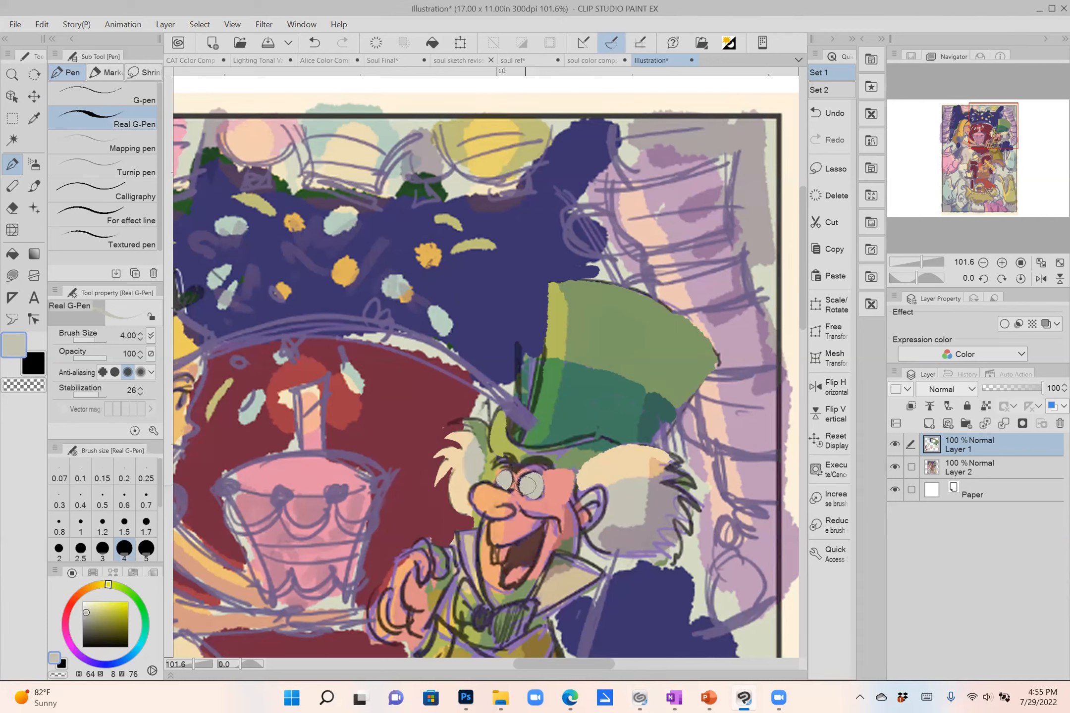
drag(520, 488, 533, 485)
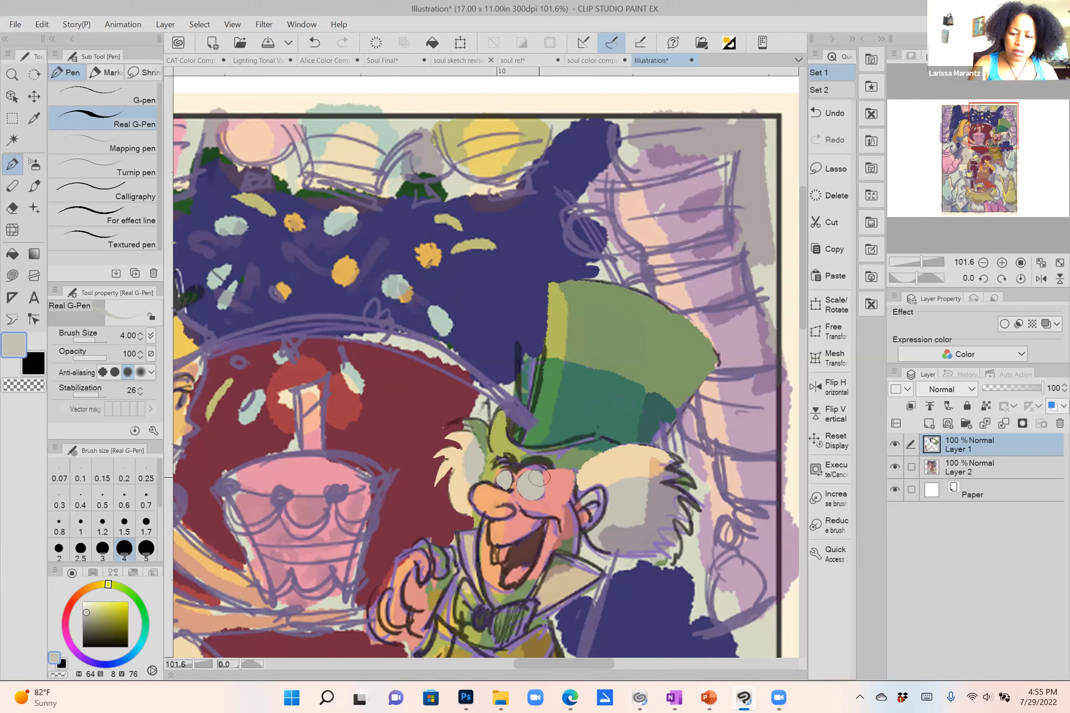
alt+click(543, 462)
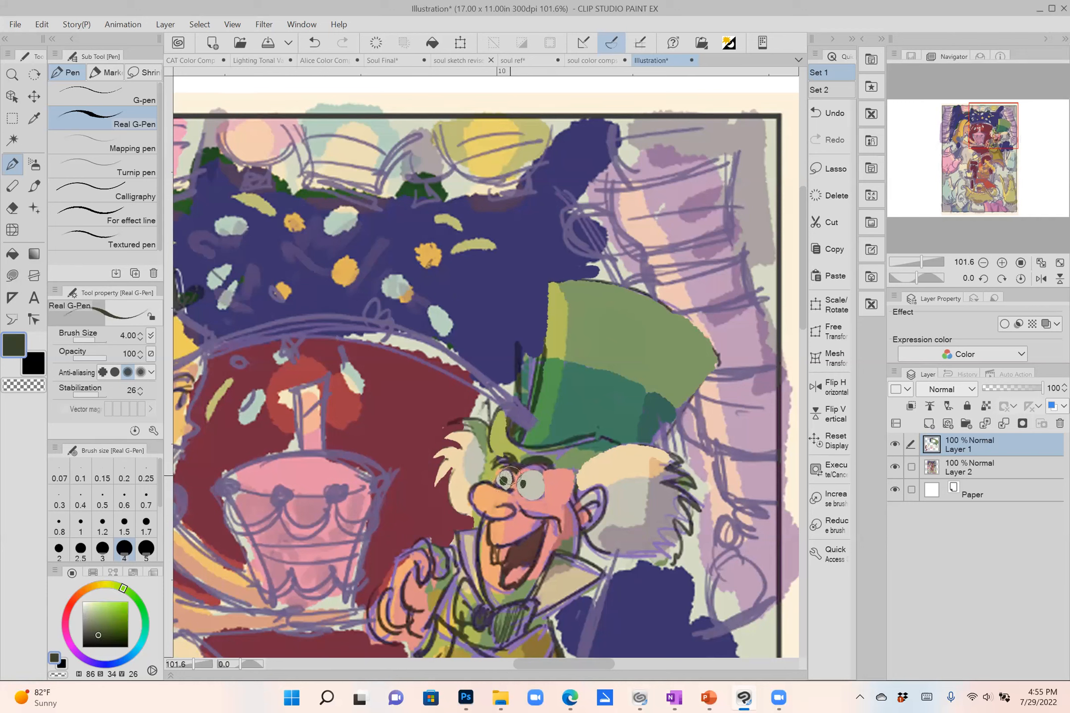
alt+click(504, 479)
alt+click(538, 461)
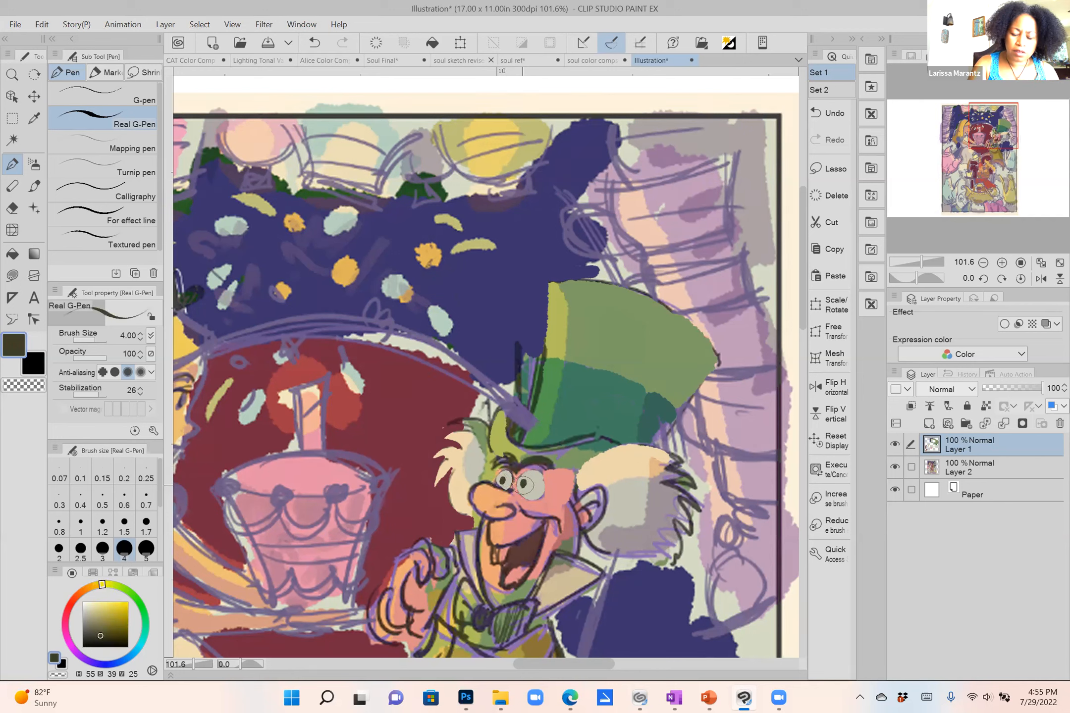
Paint the Hatter's nose in sampled orange and pink and draw a purple line along its underside.
alt+click(503, 488)
mouse_move(492, 488)
mouse_down()
mouse_move(471, 498)
mouse_move(502, 513)
mouse_up()
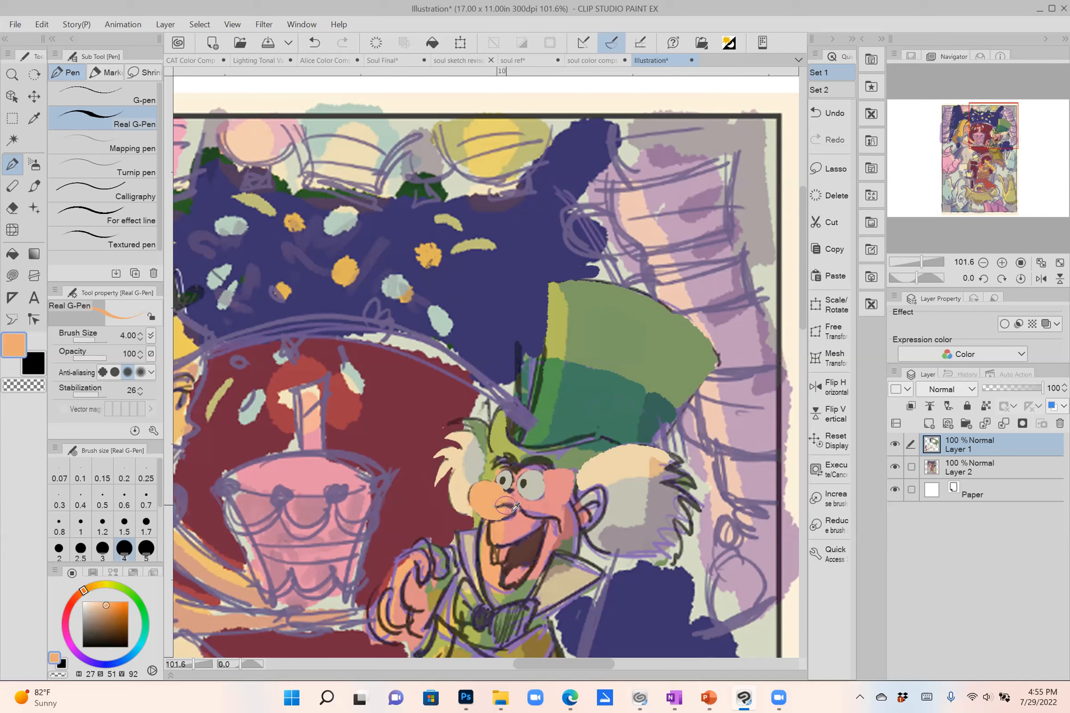
alt+click(502, 509)
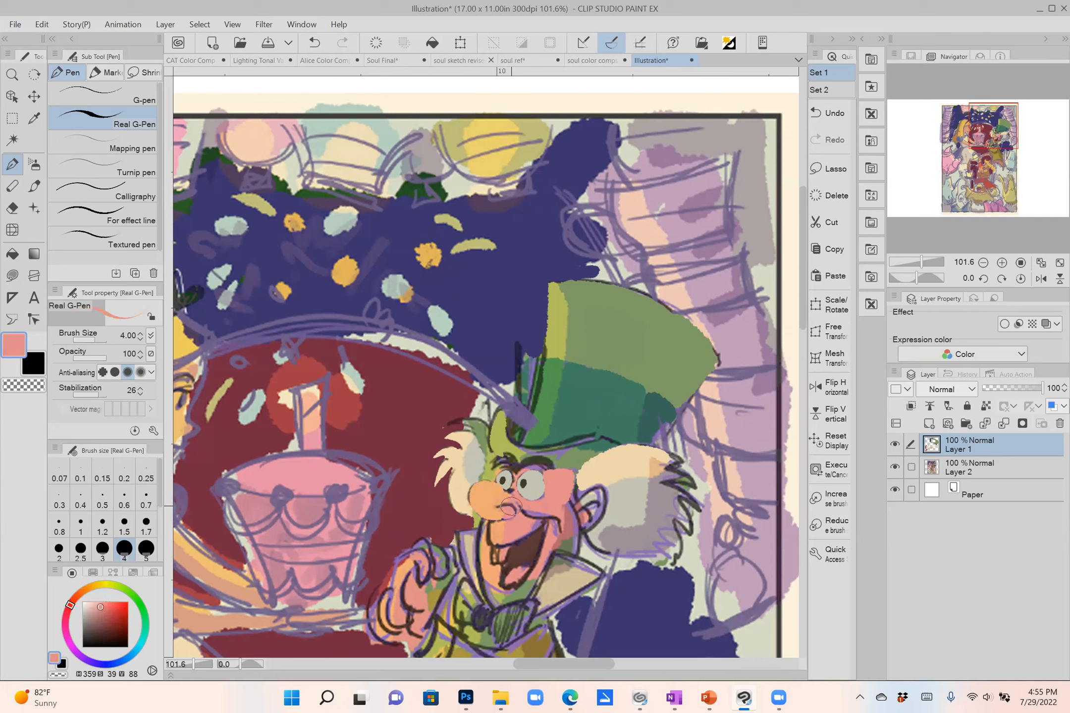
alt+click(504, 506)
mouse_move(510, 506)
mouse_down()
mouse_move(516, 514)
mouse_move(501, 518)
mouse_up()
click(109, 620)
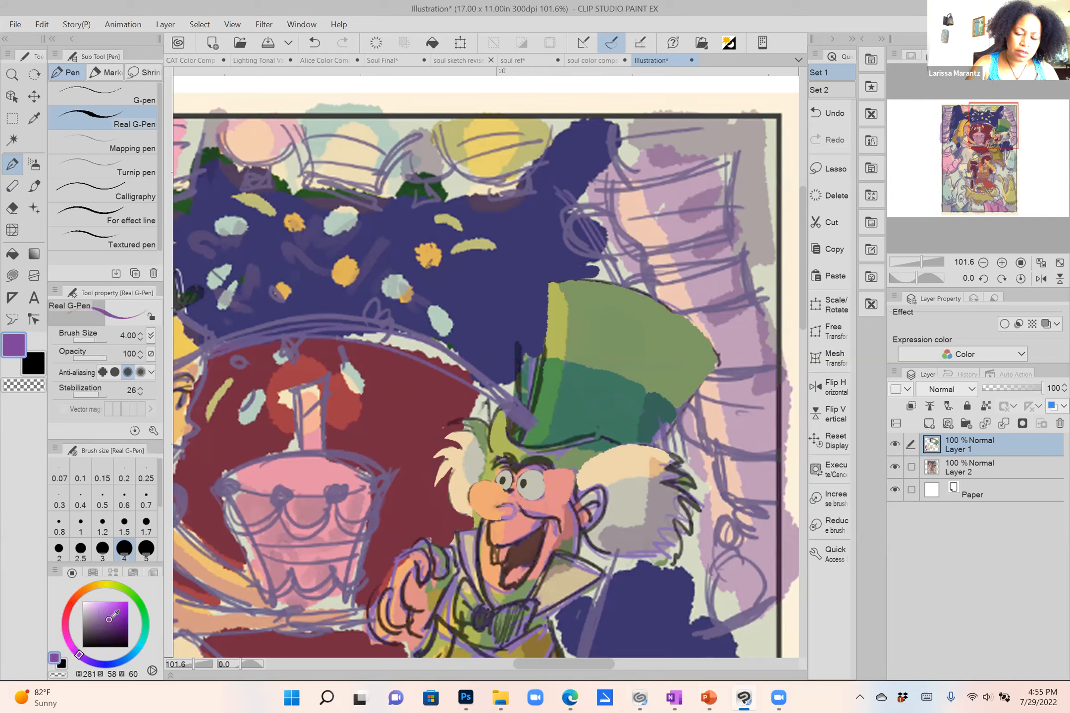
drag(514, 509, 503, 519)
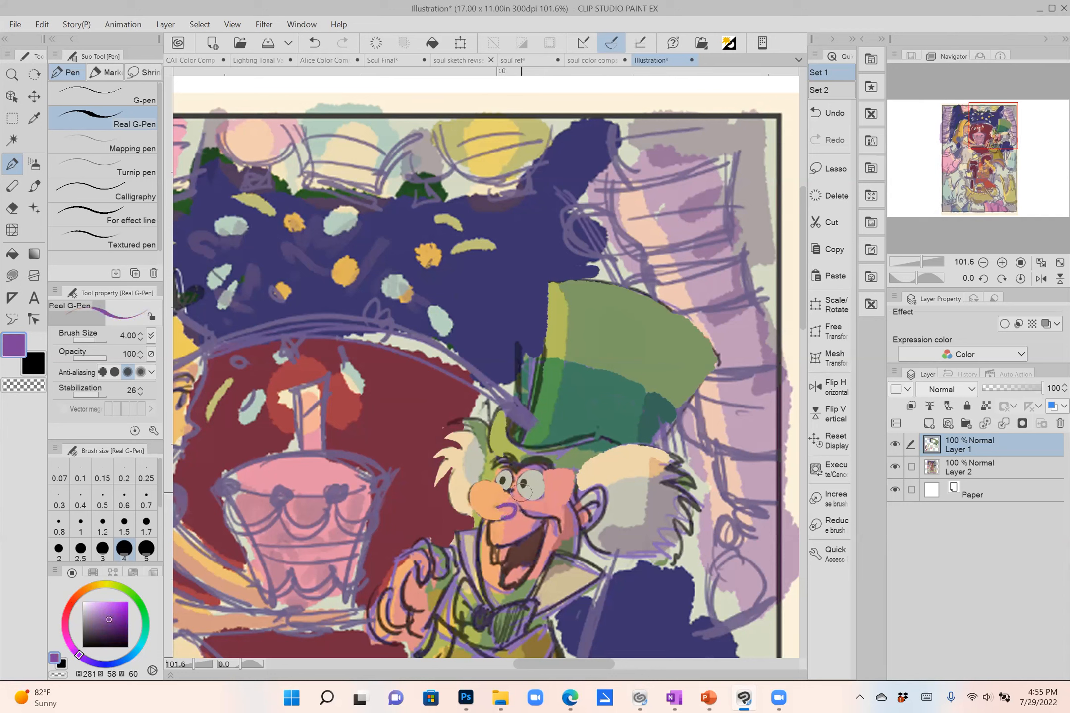
Paint the Hatter's cheek in sampled pink and clean up the hat brim and band shadow with sampled greens.
alt+click(545, 503)
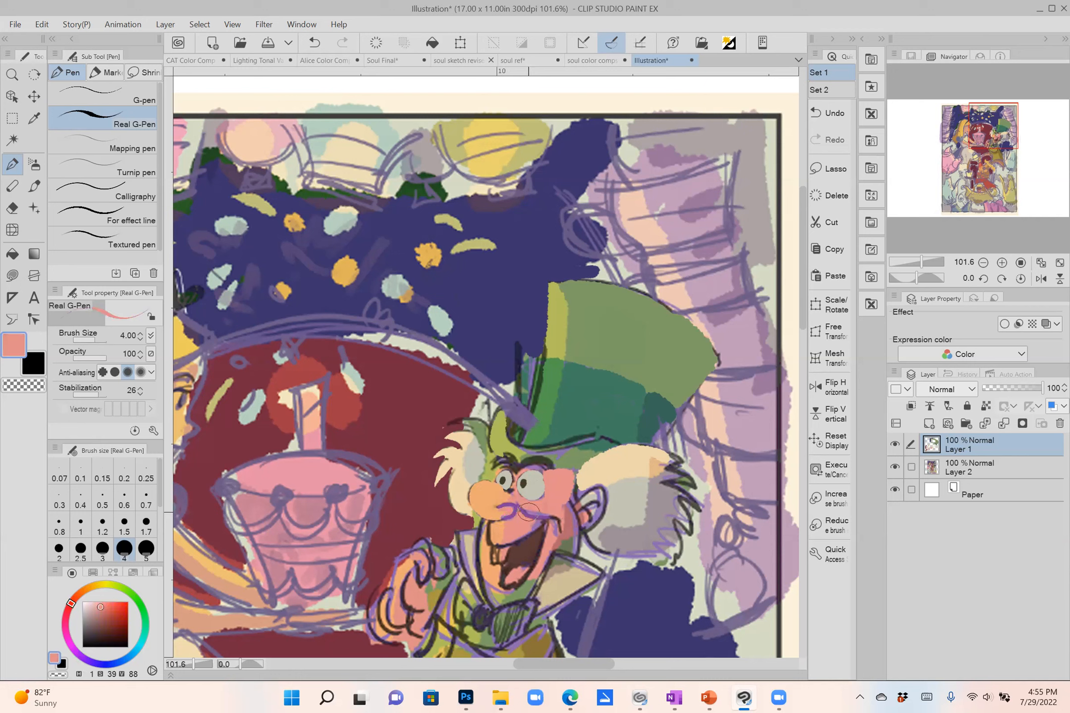
alt+click(563, 449)
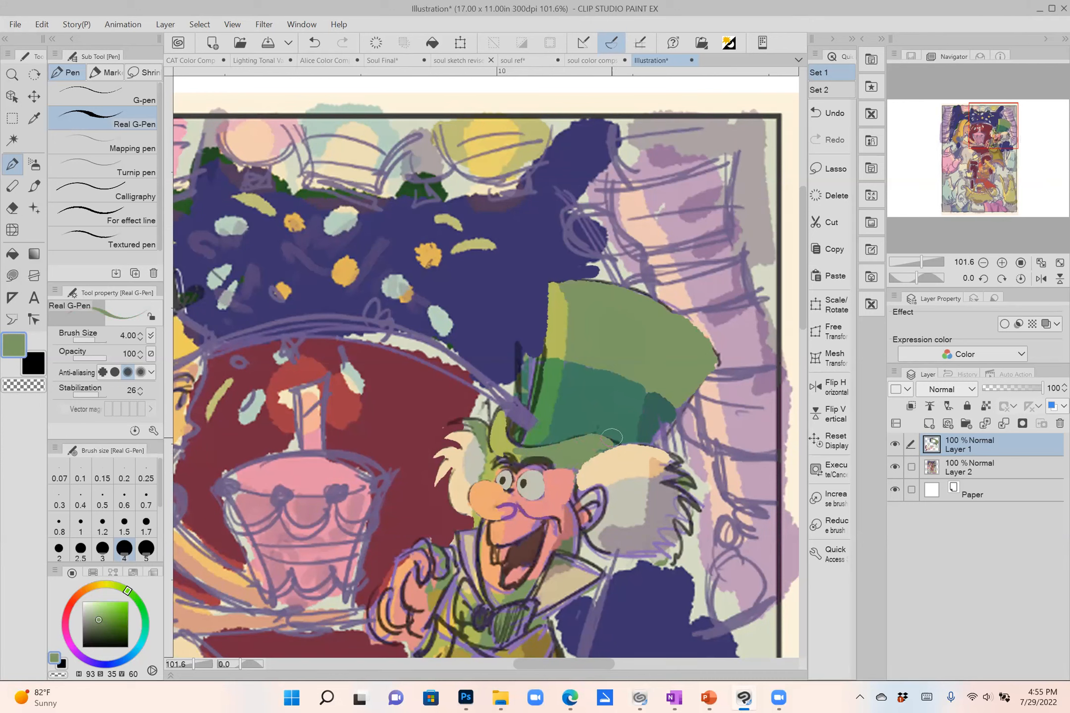
alt+click(662, 418)
Clean up the hair's edge beside the ear in cream and shade the ear in a darker sampled pink.
alt+click(585, 484)
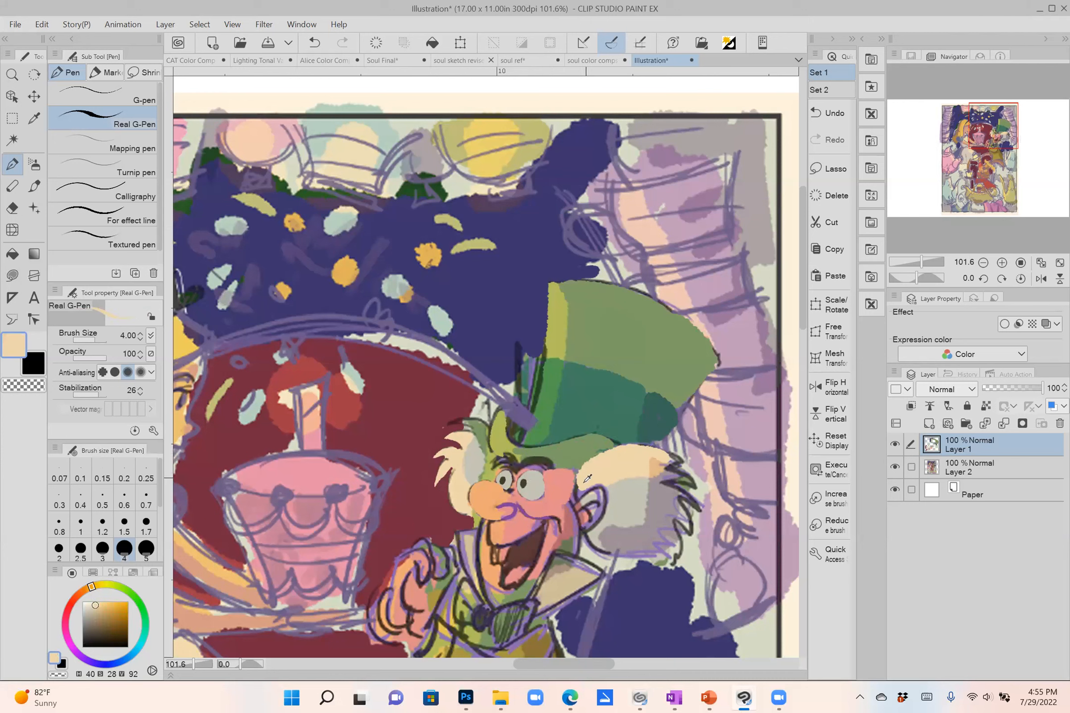
alt+click(578, 505)
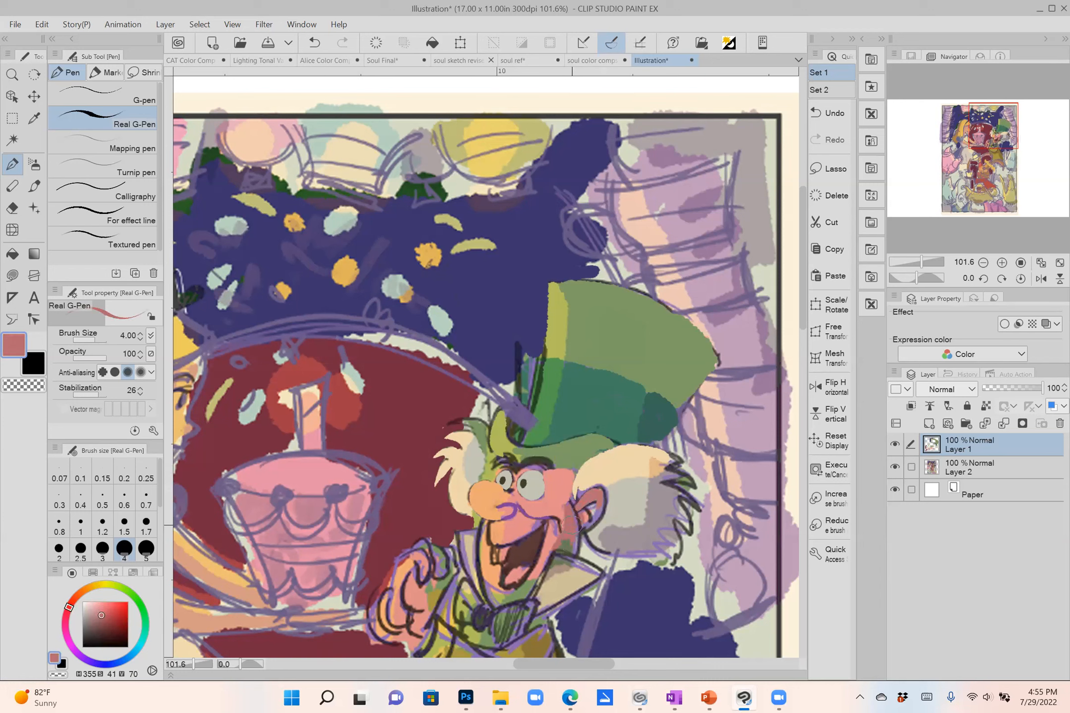
drag(586, 511, 566, 475)
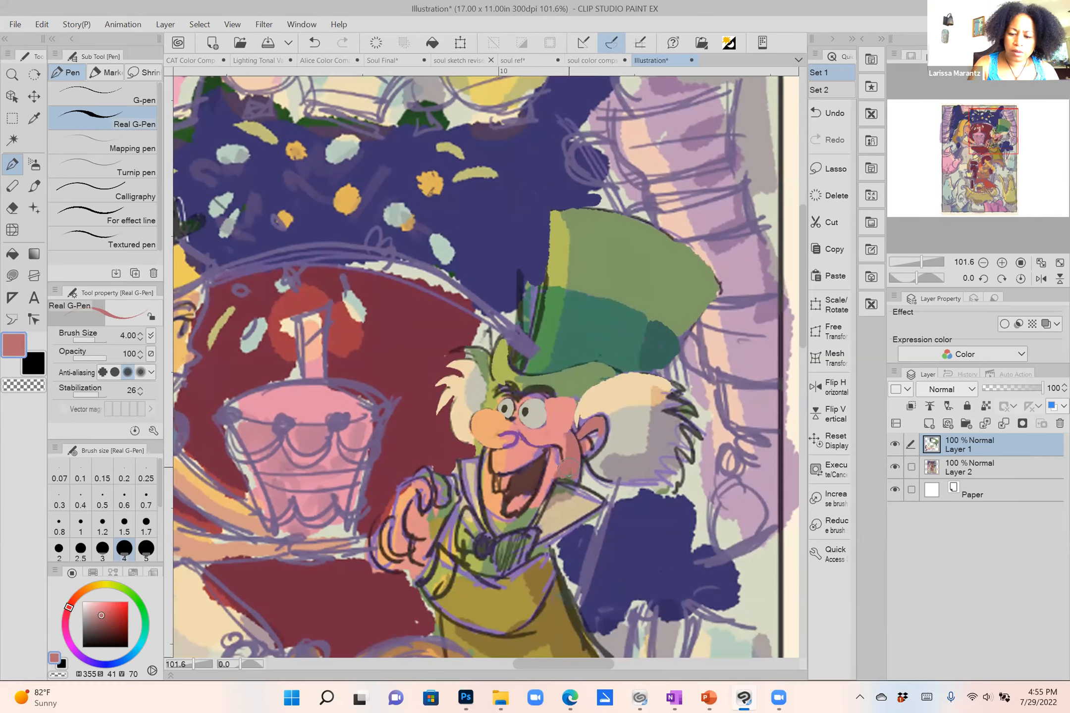
Paint the Hatter's jaw and chin in sampled pink and the mouth interior in sampled dark brown.
alt+click(545, 492)
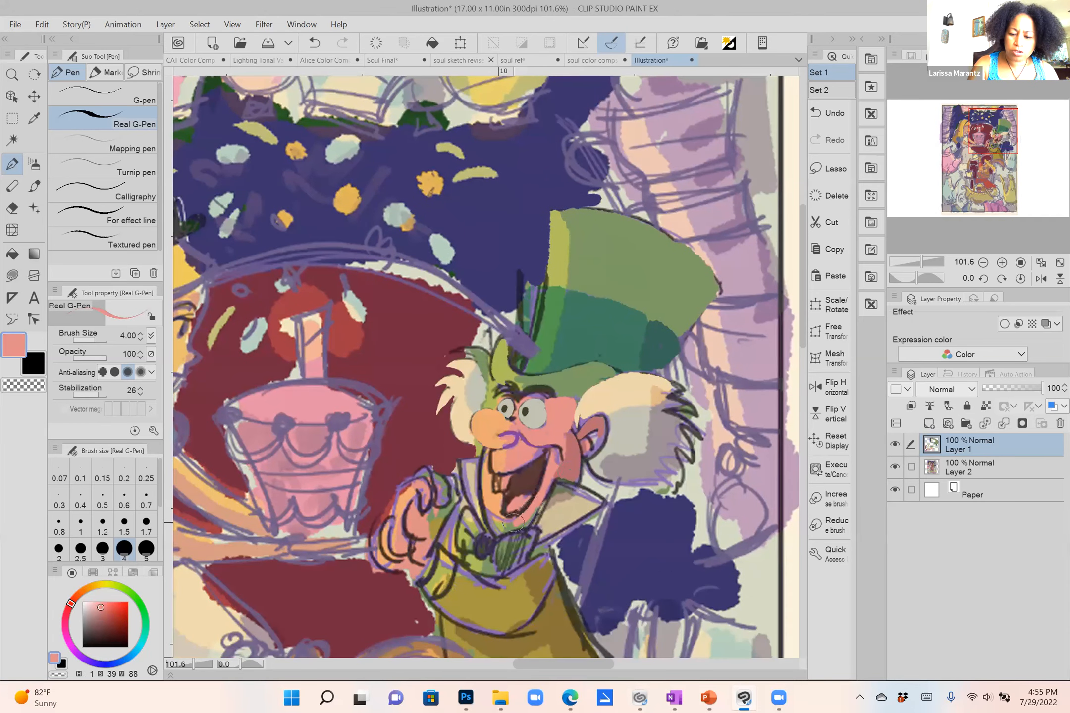
mouse_move(498, 531)
mouse_down()
mouse_move(547, 487)
mouse_move(519, 484)
mouse_move(541, 465)
mouse_up()
alt+click(526, 479)
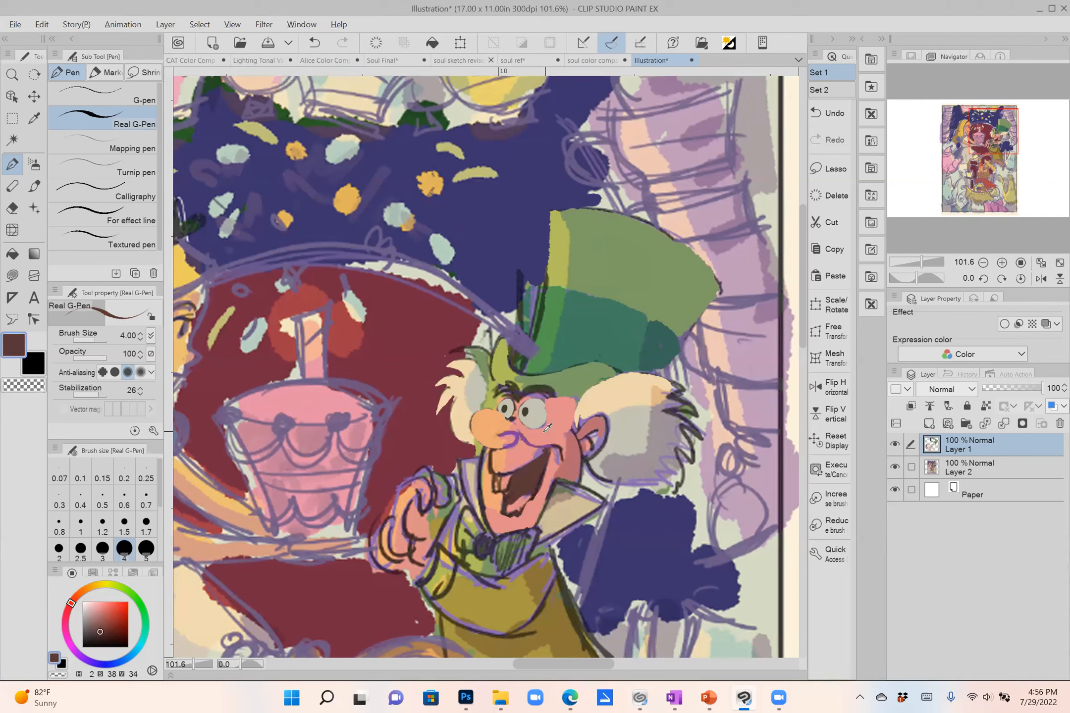
Paint the Hatter's tooth in sampled cream and touch up the mouth's upper edge with sampled brown and pink.
alt+click(610, 402)
mouse_move(497, 479)
mouse_down()
mouse_move(507, 479)
mouse_move(502, 491)
mouse_move(510, 477)
mouse_up()
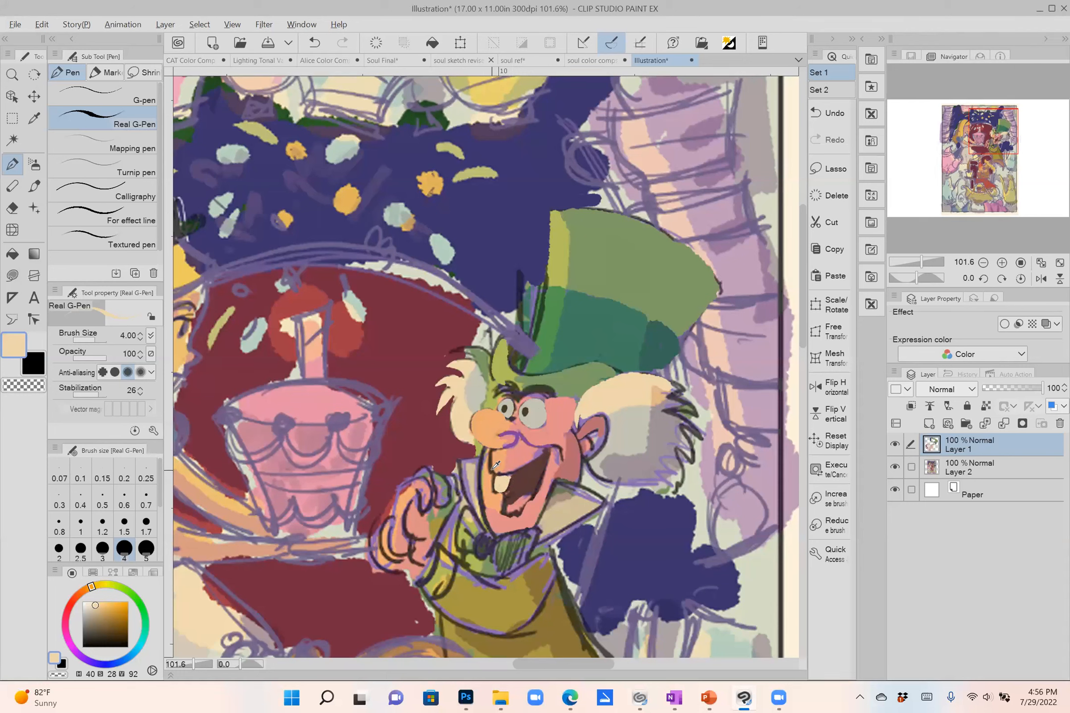
alt+click(493, 468)
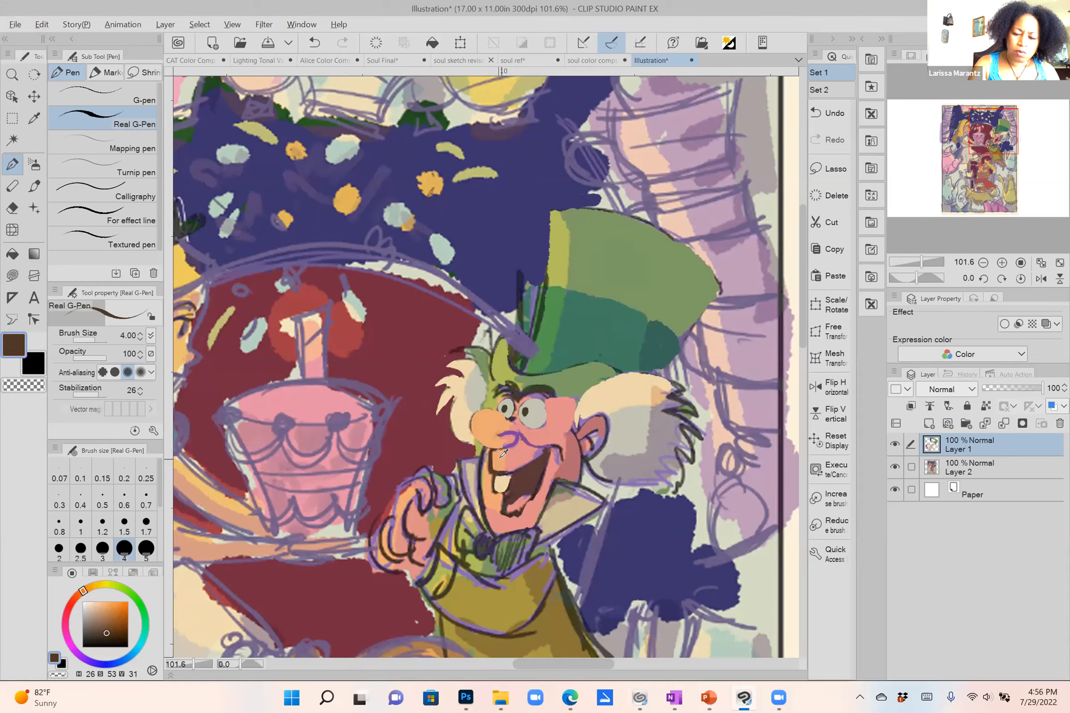
alt+click(503, 453)
alt+click(506, 443)
alt+click(522, 454)
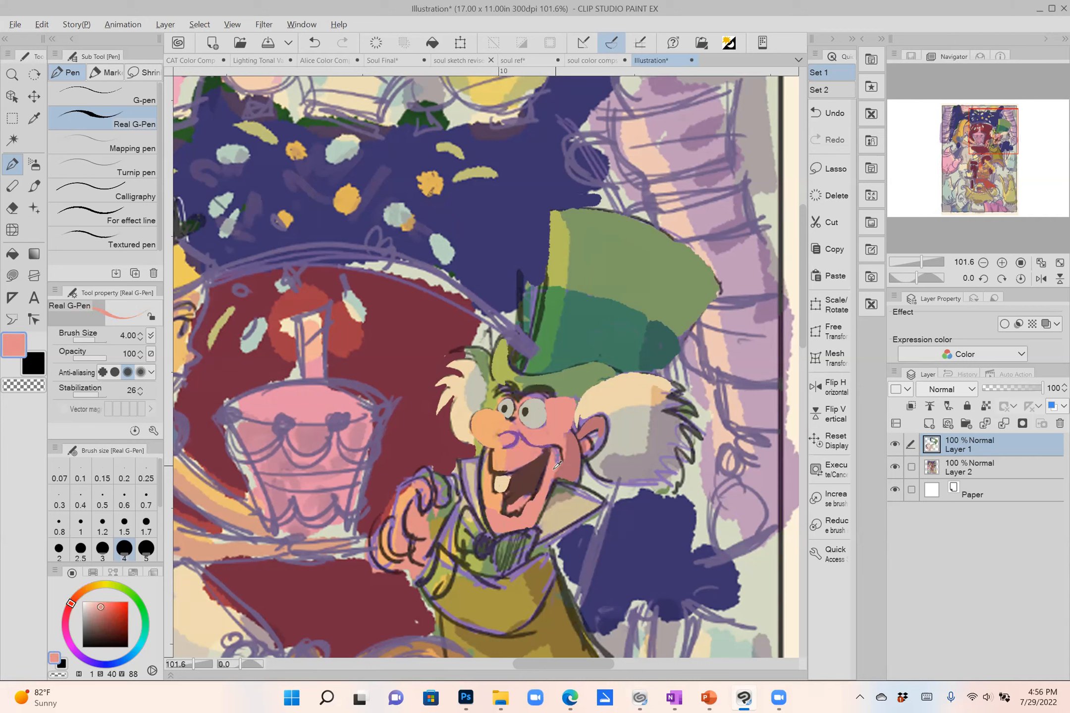
Shade the Hatter's cheek and ear in darker sampled pinks and clean up the hair beside the ear in cream.
alt+click(575, 442)
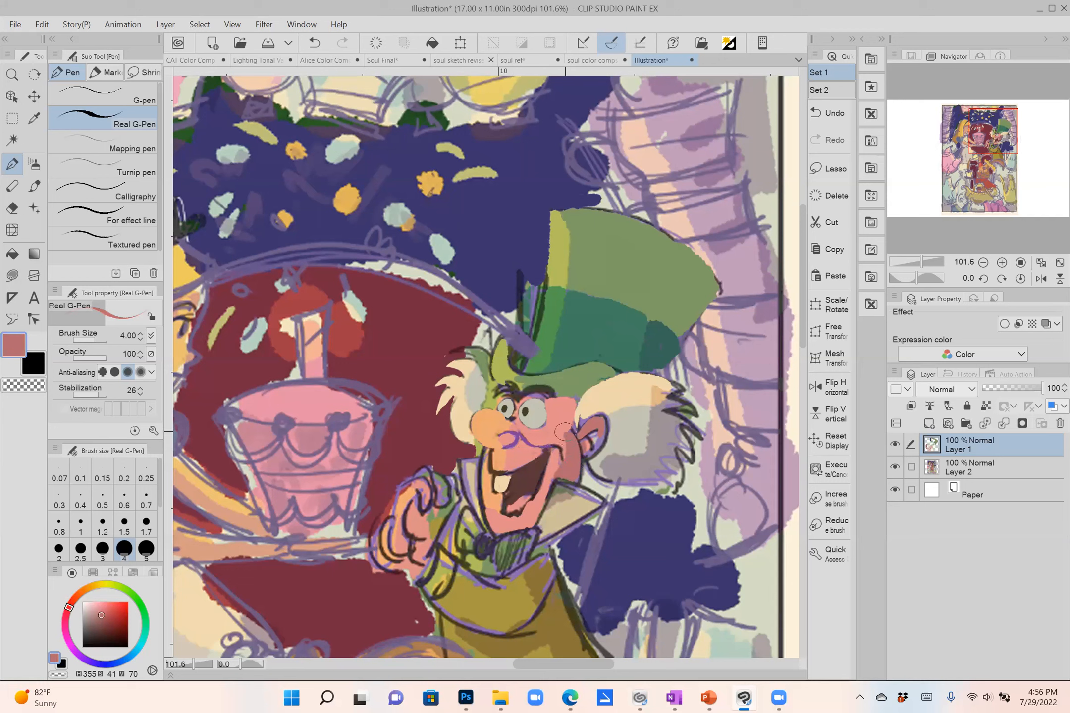
alt+click(587, 410)
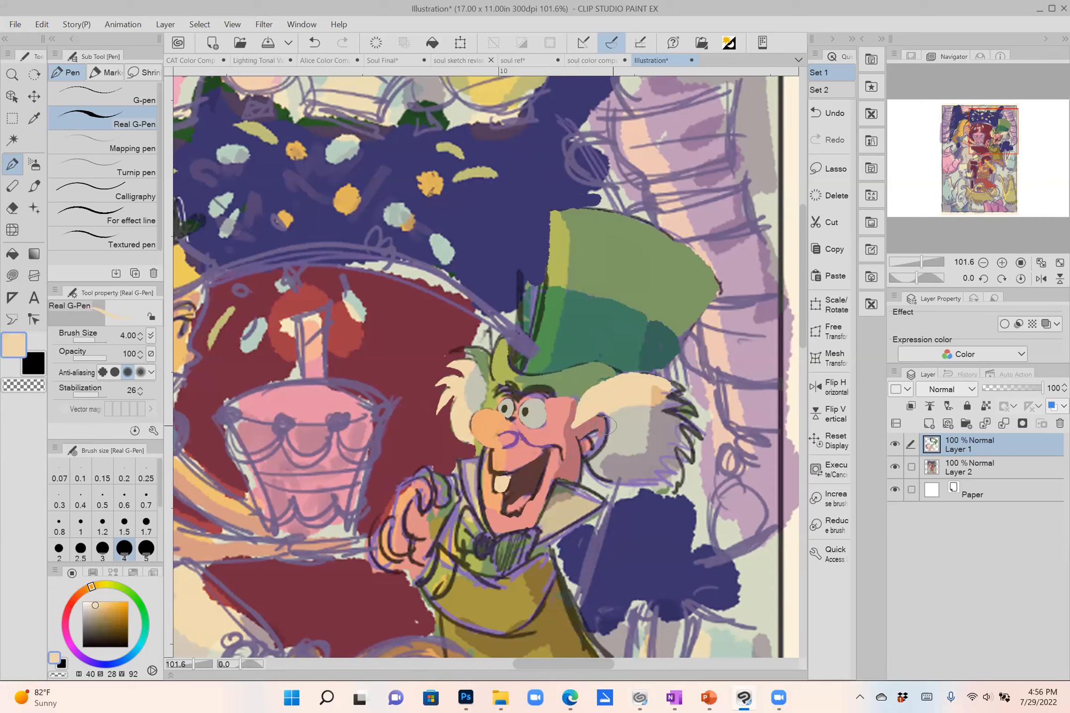
alt+click(602, 432)
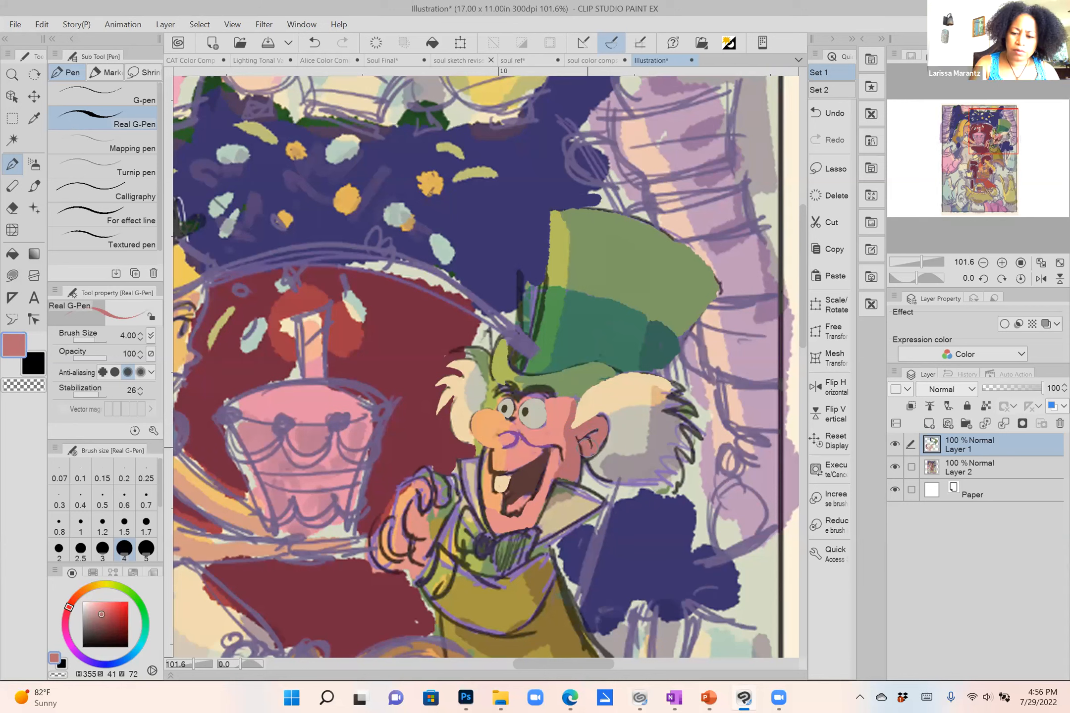
Paint over the line work on the Hatter's pointed collar with sampled tan.
alt+click(554, 515)
drag(558, 485, 594, 501)
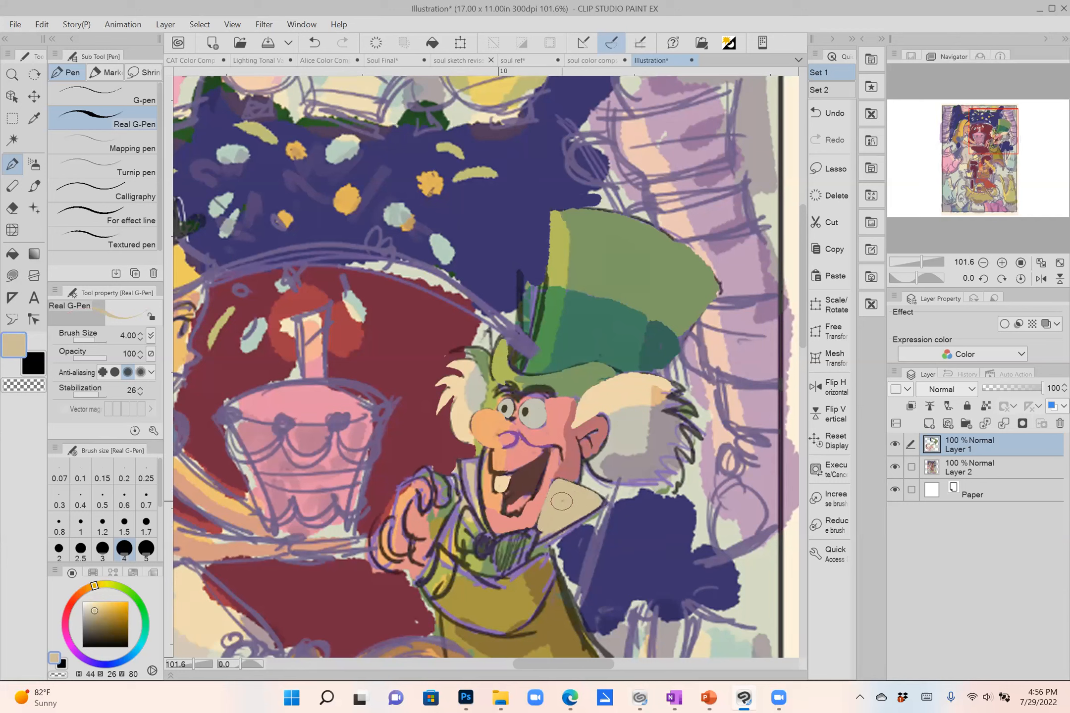
drag(541, 539, 601, 506)
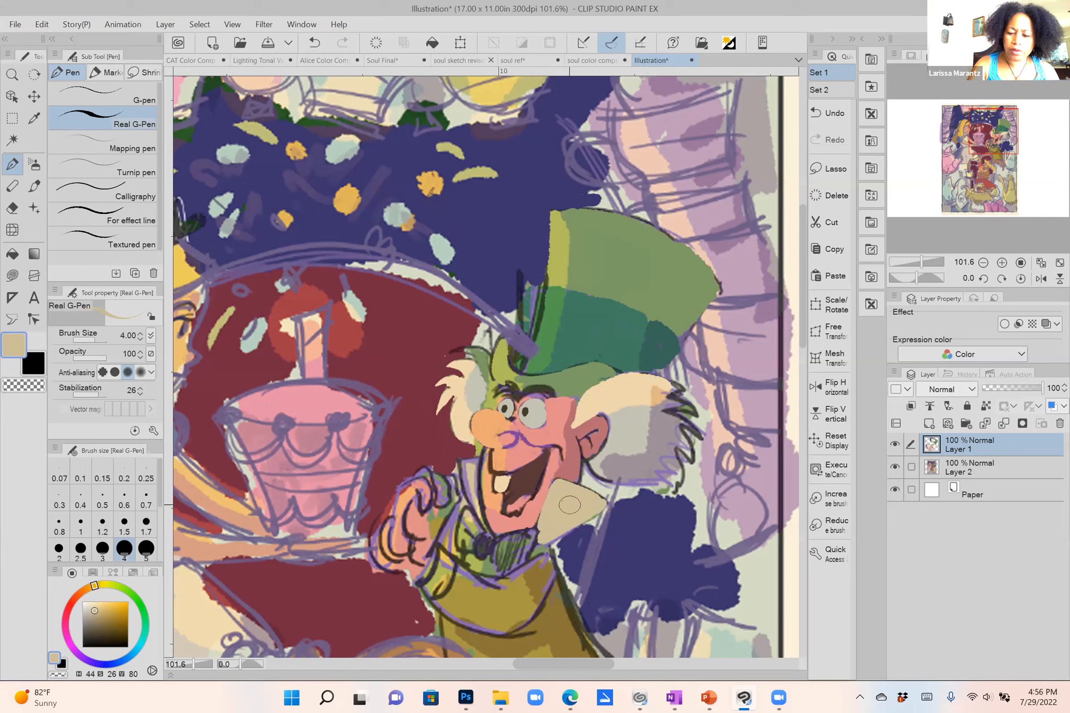
mouse_move(469, 493)
mouse_down()
mouse_move(462, 467)
mouse_move(478, 460)
mouse_move(473, 489)
mouse_move(477, 480)
mouse_up()
Check the reference images and the layer stack in the Alice Color Comps document.
scroll(475, 429, down, 10)
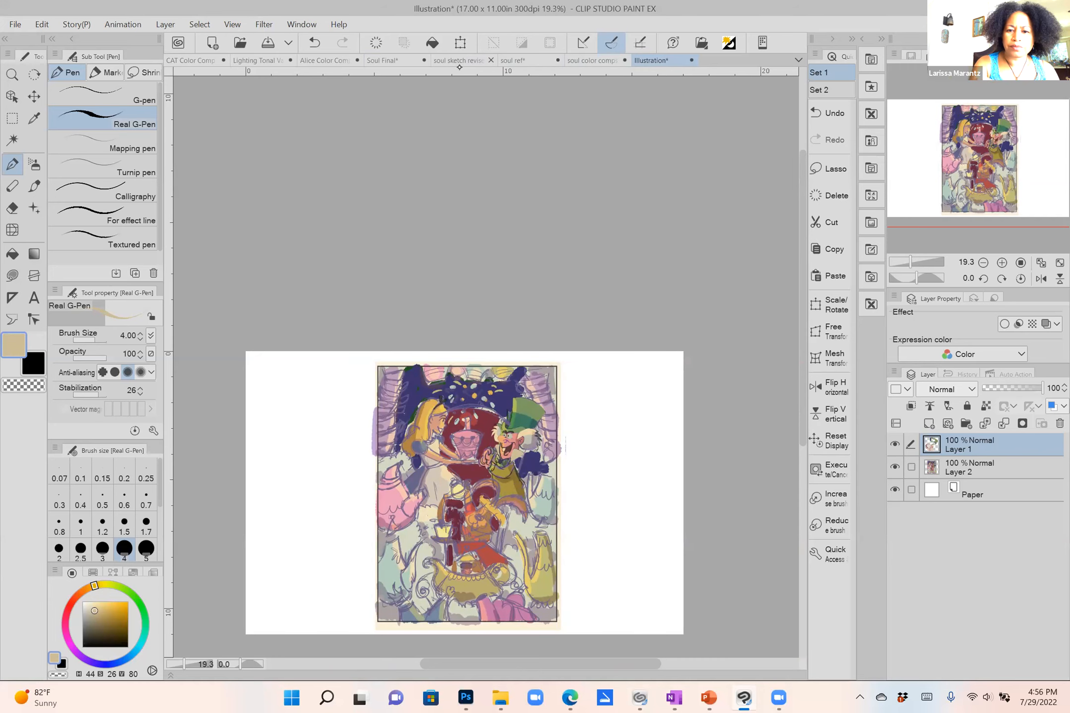
drag(427, 372, 793, 386)
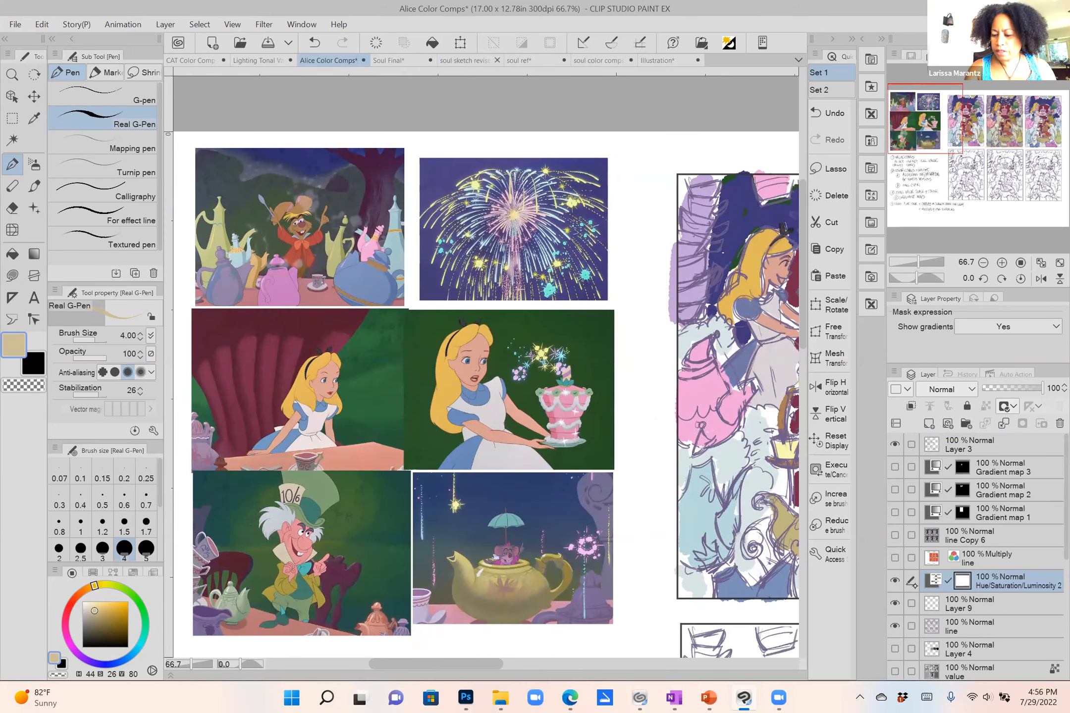
scroll(560, 483, down, 3)
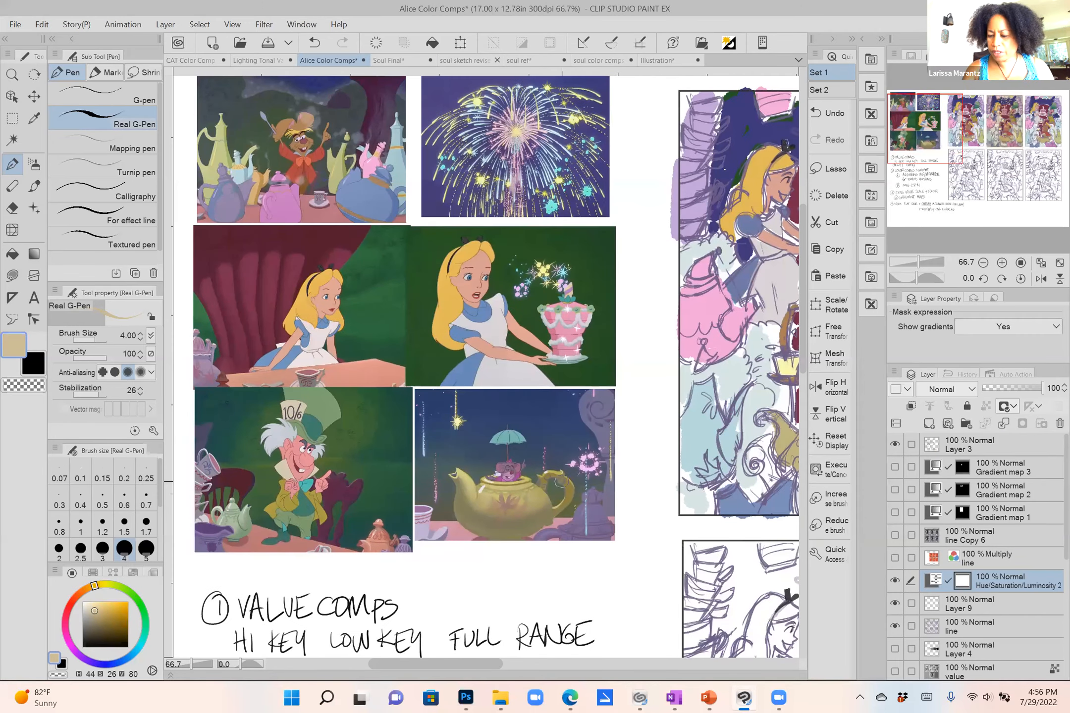
scroll(976, 555, down, 5)
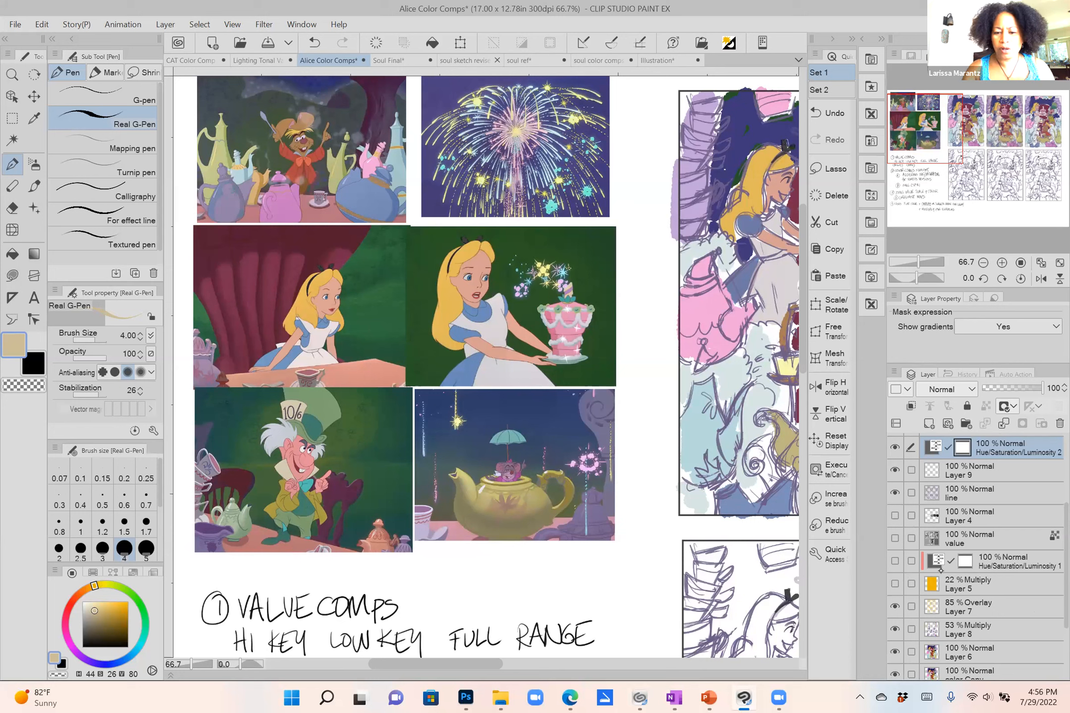
click(1060, 558)
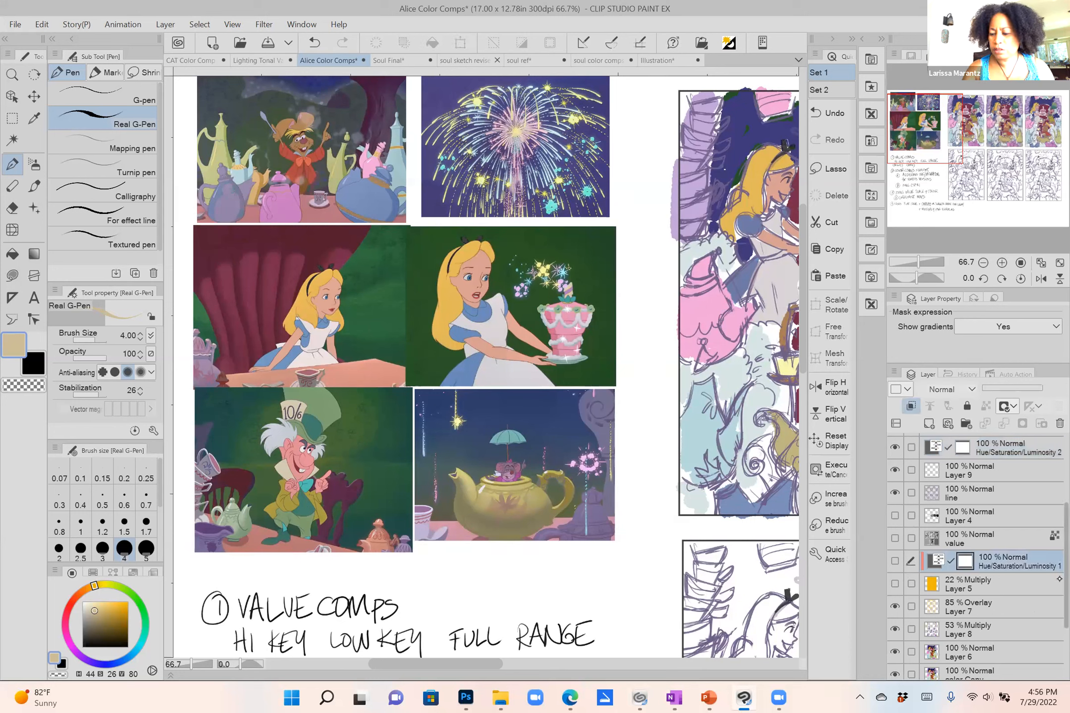
click(1060, 630)
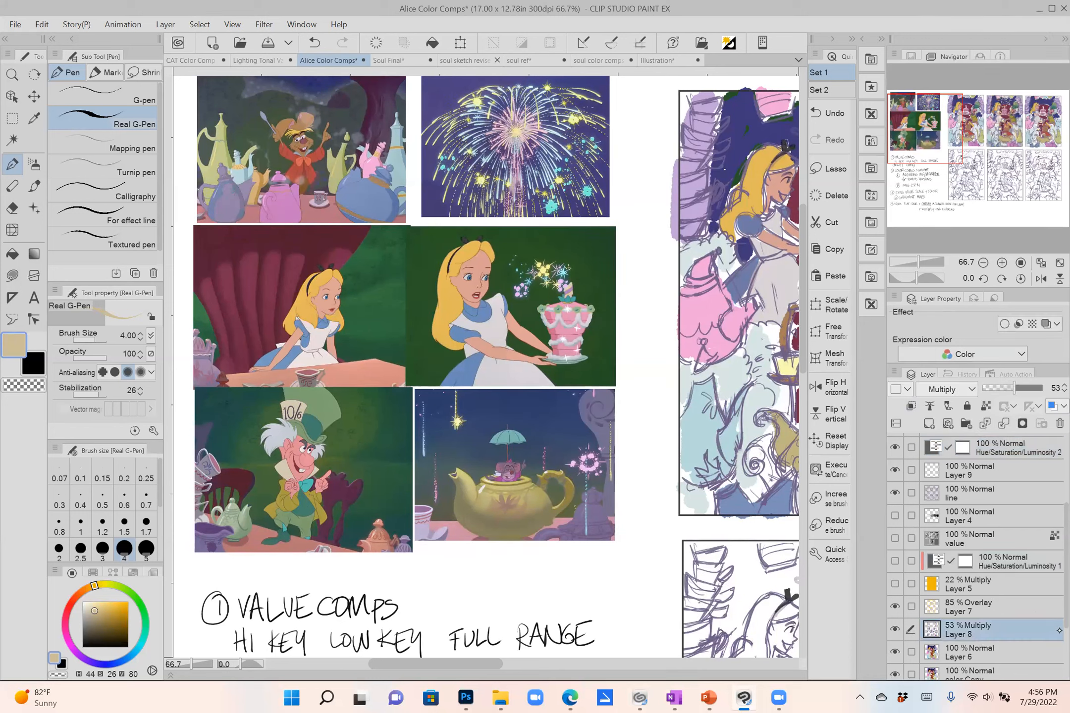
Return to the Illustration document and touch up Alice's face in sampled orange and her fringe in sampled yellow.
click(654, 60)
scroll(569, 398, up, 2)
scroll(568, 397, up, 2)
drag(569, 398, 604, 318)
scroll(533, 403, up, 2)
drag(533, 396, 681, 309)
alt+click(358, 266)
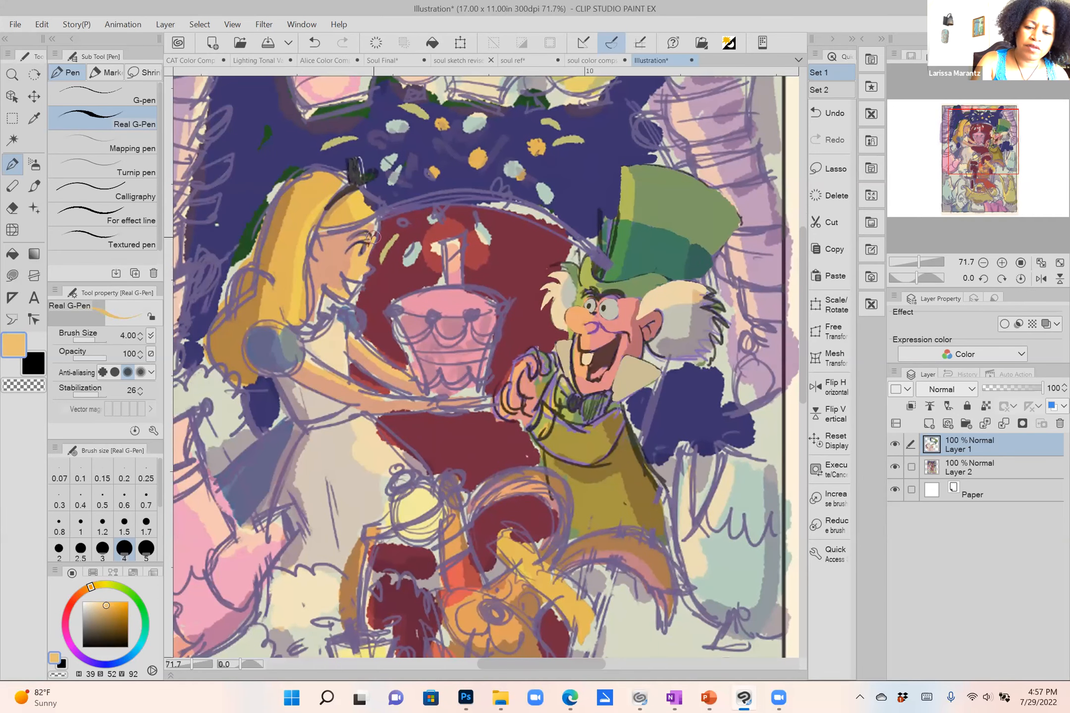
alt+click(360, 271)
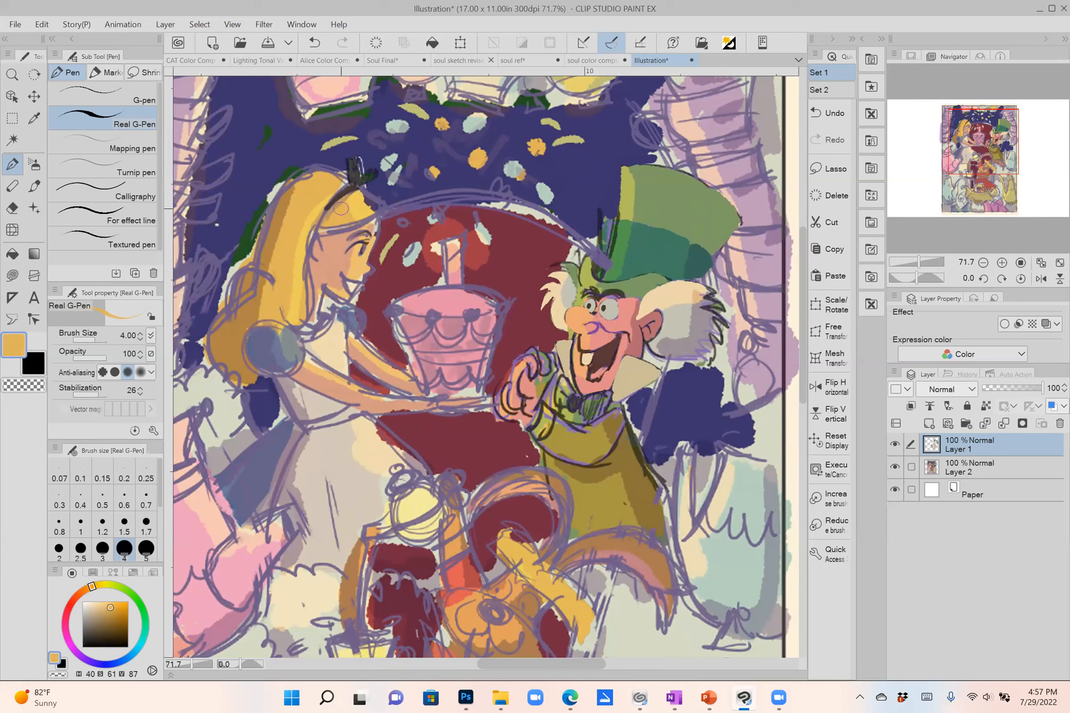
alt+click(367, 208)
mouse_move(357, 192)
mouse_down()
mouse_move(372, 208)
mouse_move(364, 220)
mouse_move(380, 206)
mouse_up()
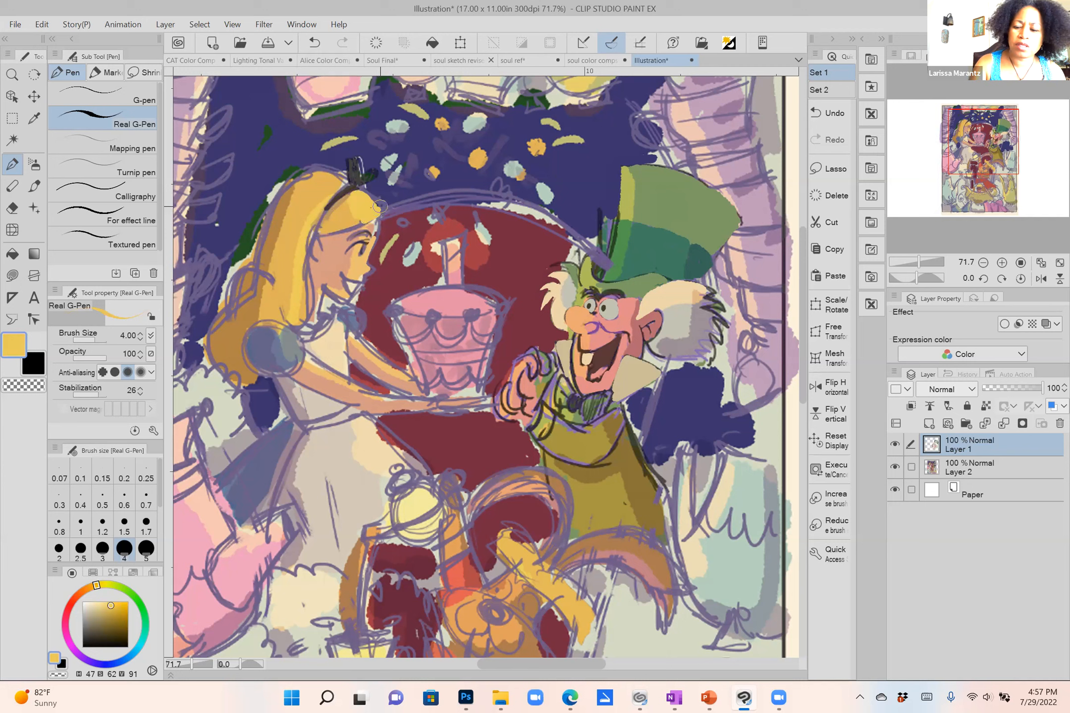
Paint the top of the cake in sampled pink and cover the candle's stripes with sampled peach.
alt+click(500, 310)
mouse_move(494, 299)
mouse_down()
mouse_move(460, 288)
mouse_move(397, 304)
mouse_move(488, 303)
mouse_up()
alt+click(455, 263)
mouse_move(455, 258)
mouse_down()
mouse_move(422, 261)
mouse_move(454, 271)
mouse_move(448, 245)
mouse_move(457, 240)
mouse_move(459, 278)
mouse_up()
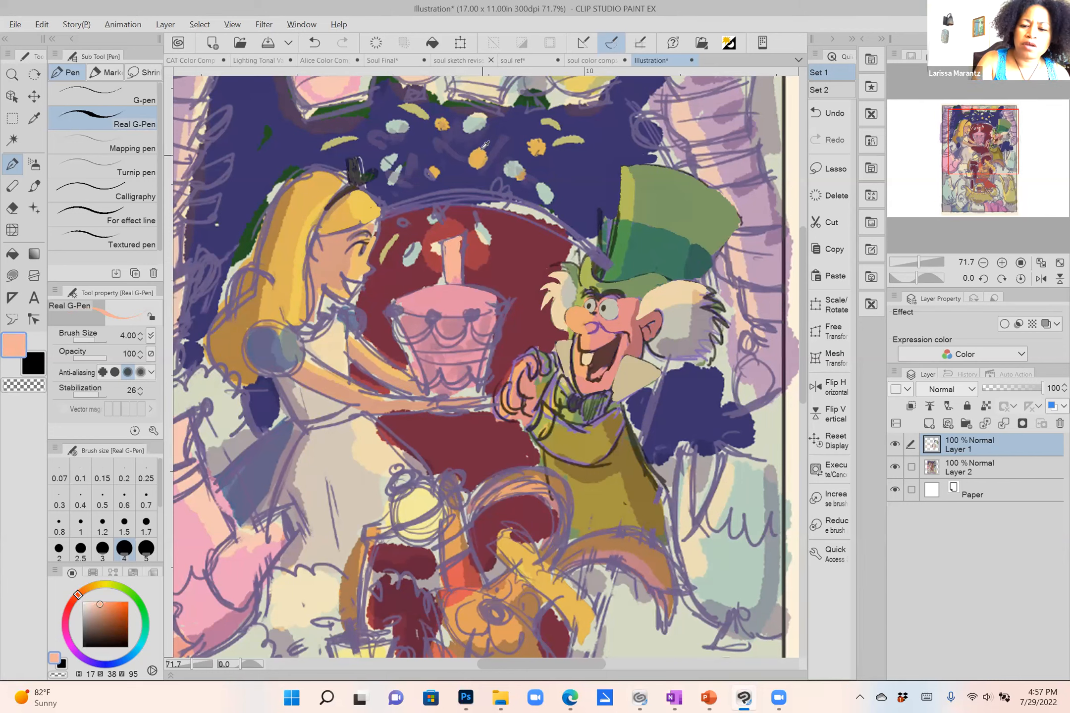
Paint scalloped icing in light pink along the cake's upper rim and lower edge.
alt+click(484, 147)
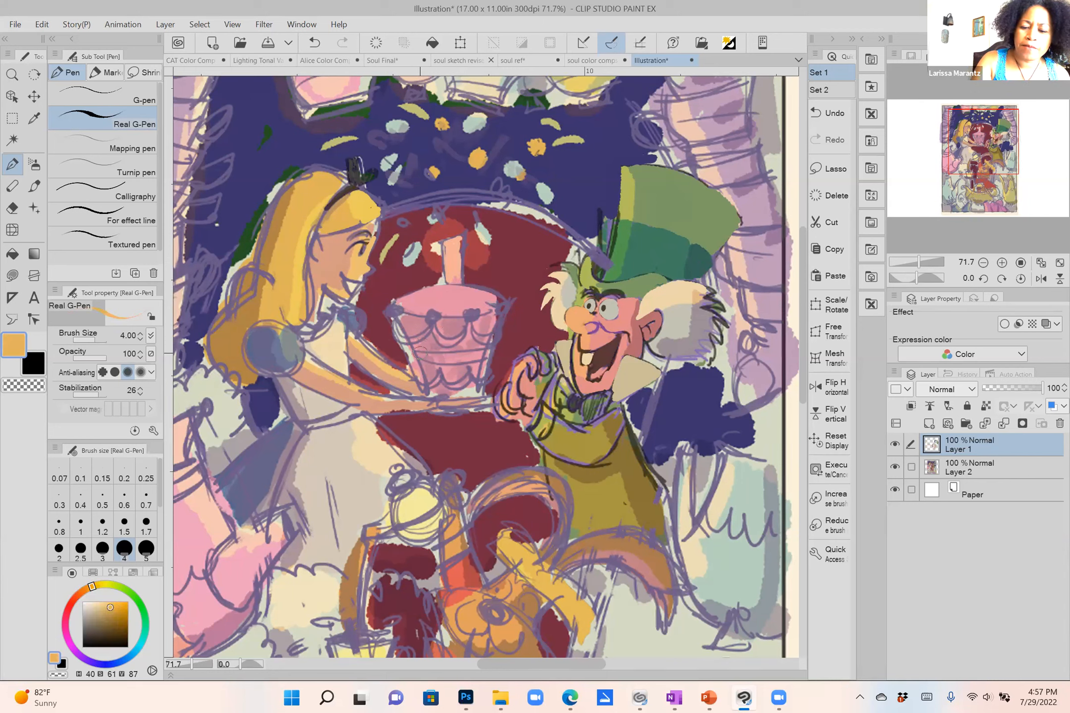
alt+click(452, 297)
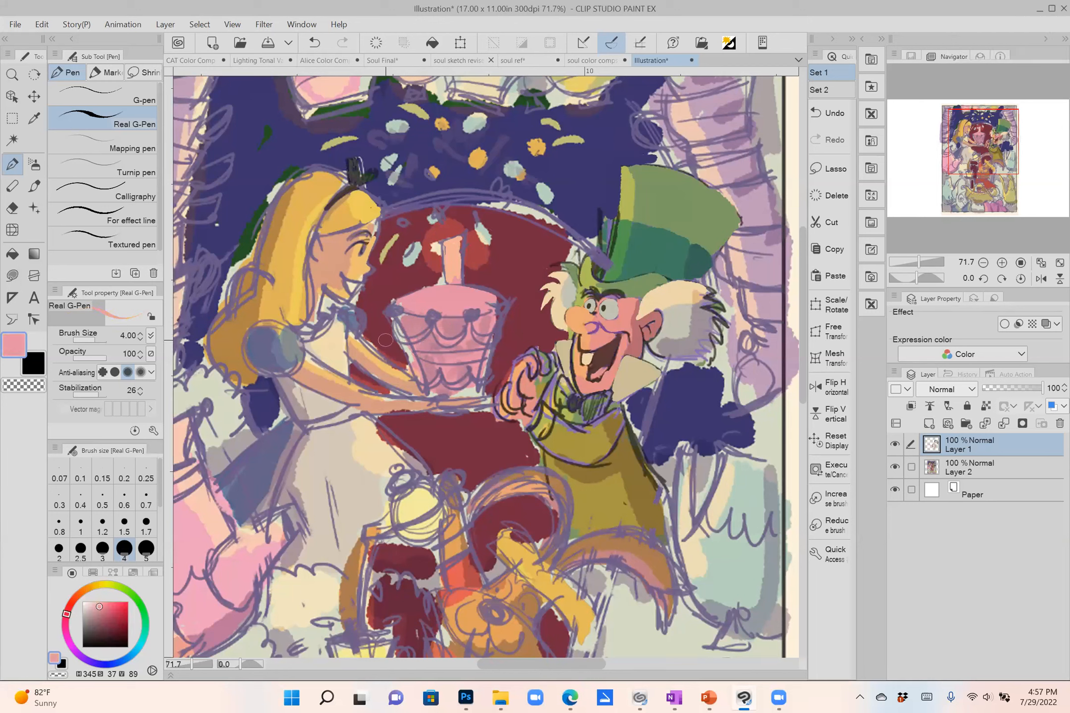
mouse_move(399, 335)
mouse_down()
mouse_move(421, 338)
mouse_move(437, 318)
mouse_move(440, 338)
mouse_move(453, 341)
mouse_move(472, 313)
mouse_move(481, 339)
mouse_move(499, 322)
mouse_up()
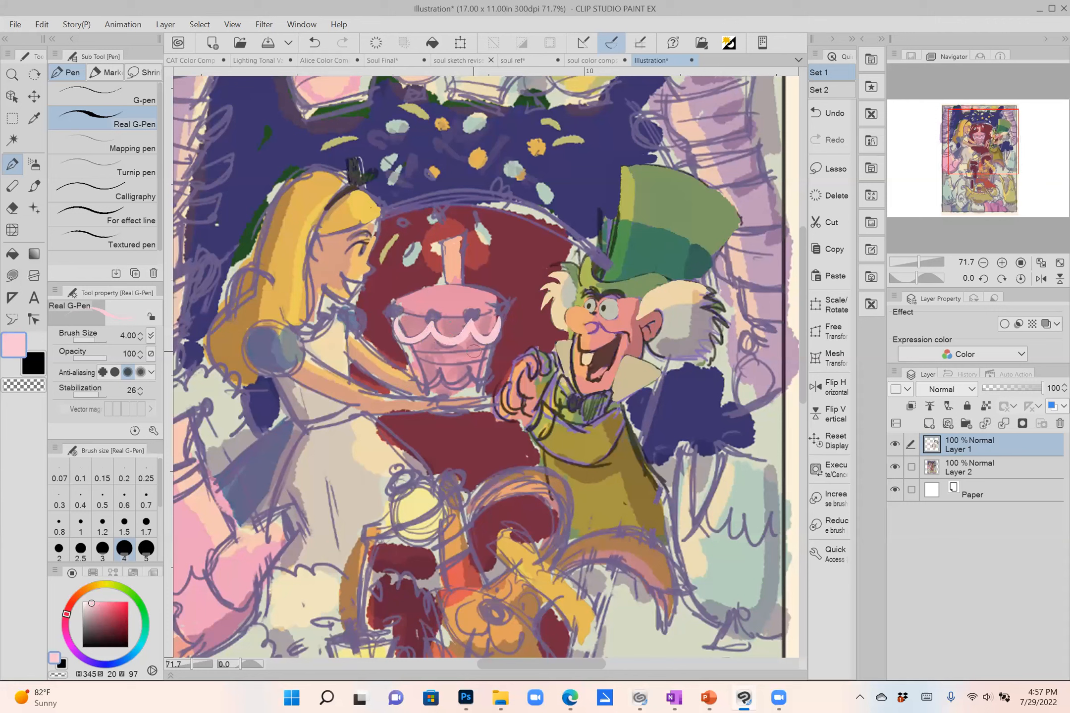
drag(441, 369, 485, 367)
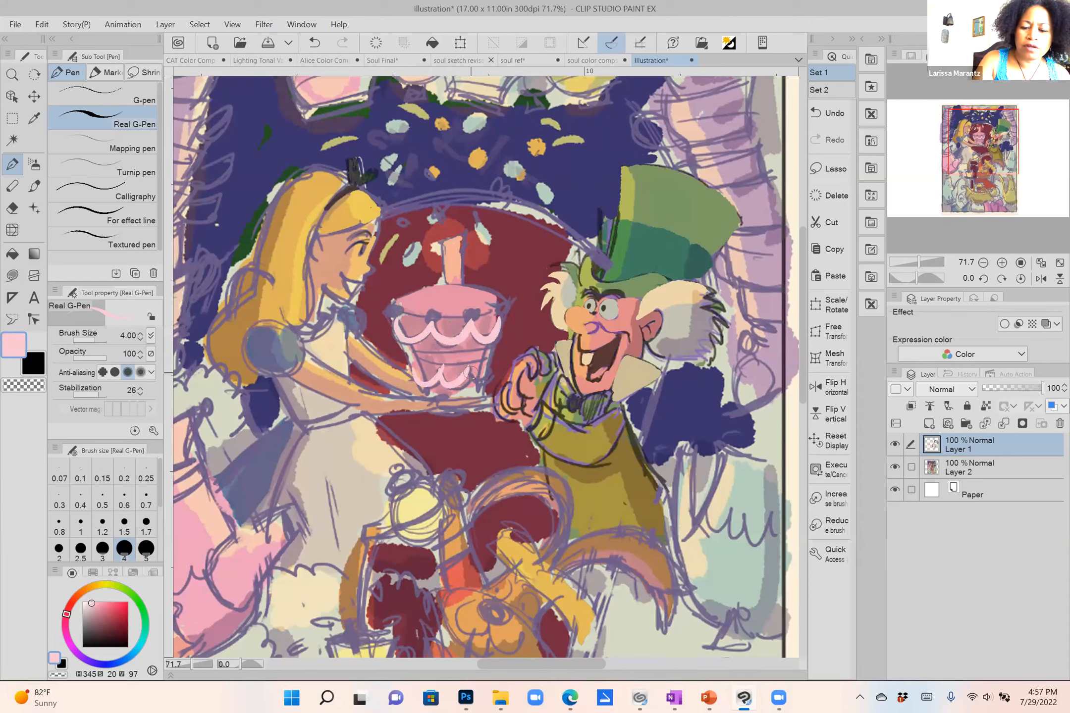
Paint red stripes on the candle and red bands across the cake's middle, and sample the dark maroon background.
alt+click(463, 235)
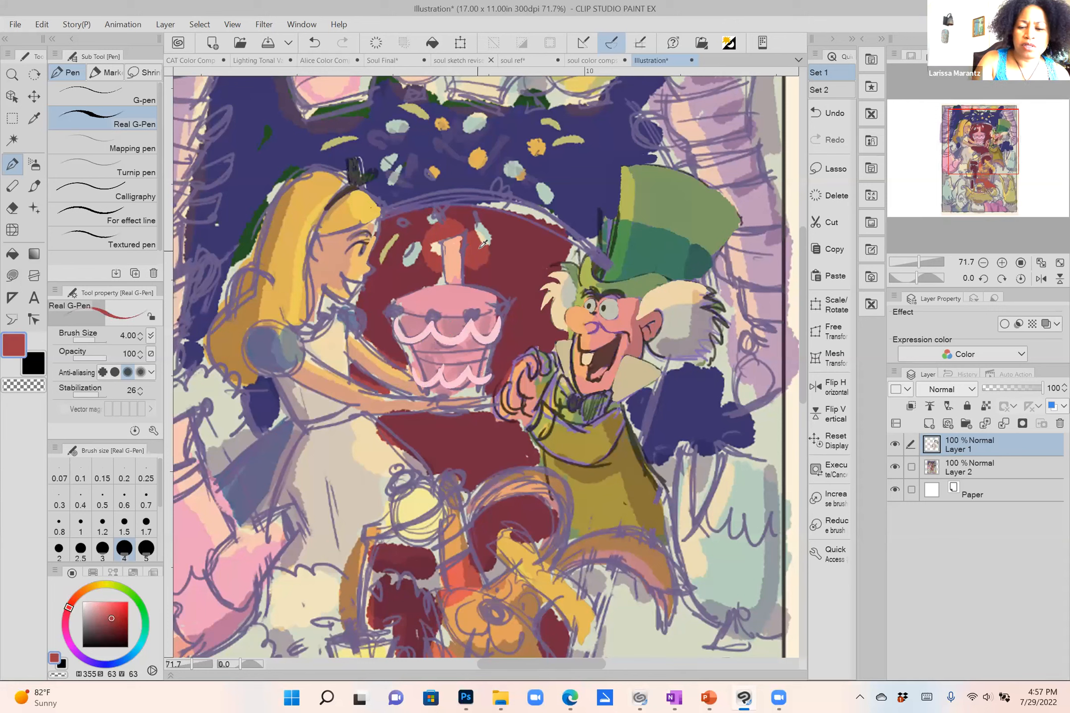
mouse_move(462, 259)
mouse_down()
mouse_move(446, 272)
mouse_move(464, 250)
mouse_up()
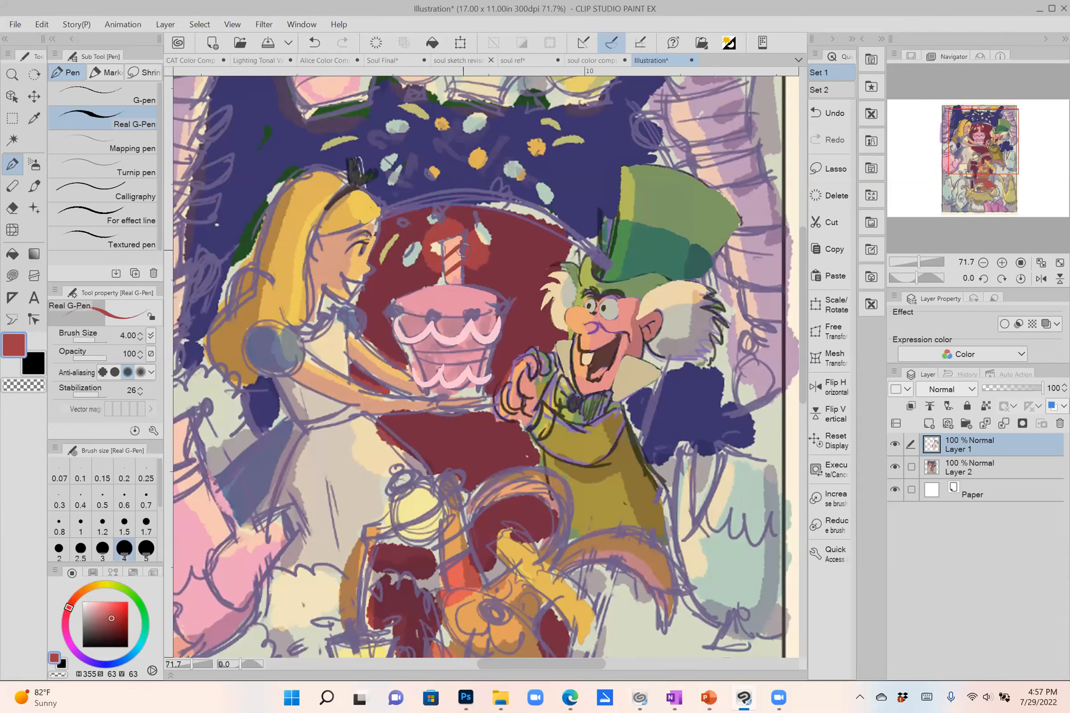
mouse_move(414, 351)
mouse_down()
mouse_move(459, 358)
mouse_move(414, 361)
mouse_move(501, 361)
mouse_move(491, 362)
mouse_move(502, 339)
mouse_move(490, 386)
mouse_up()
alt+click(504, 356)
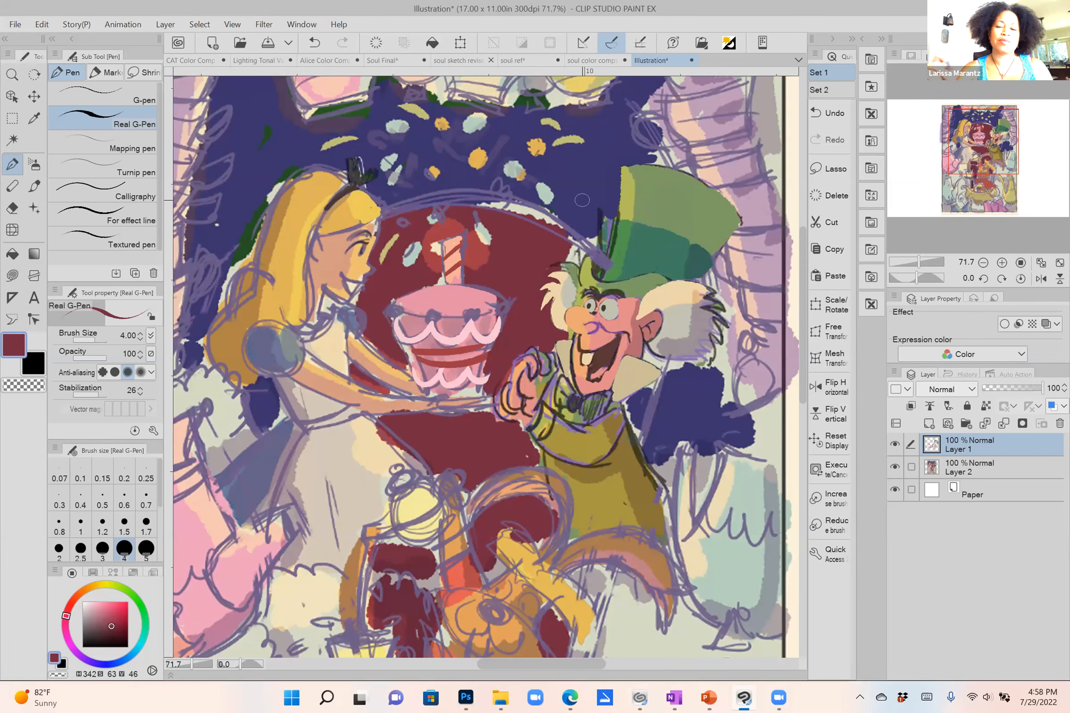
drag(698, 323, 686, 325)
key(ctrl+z)
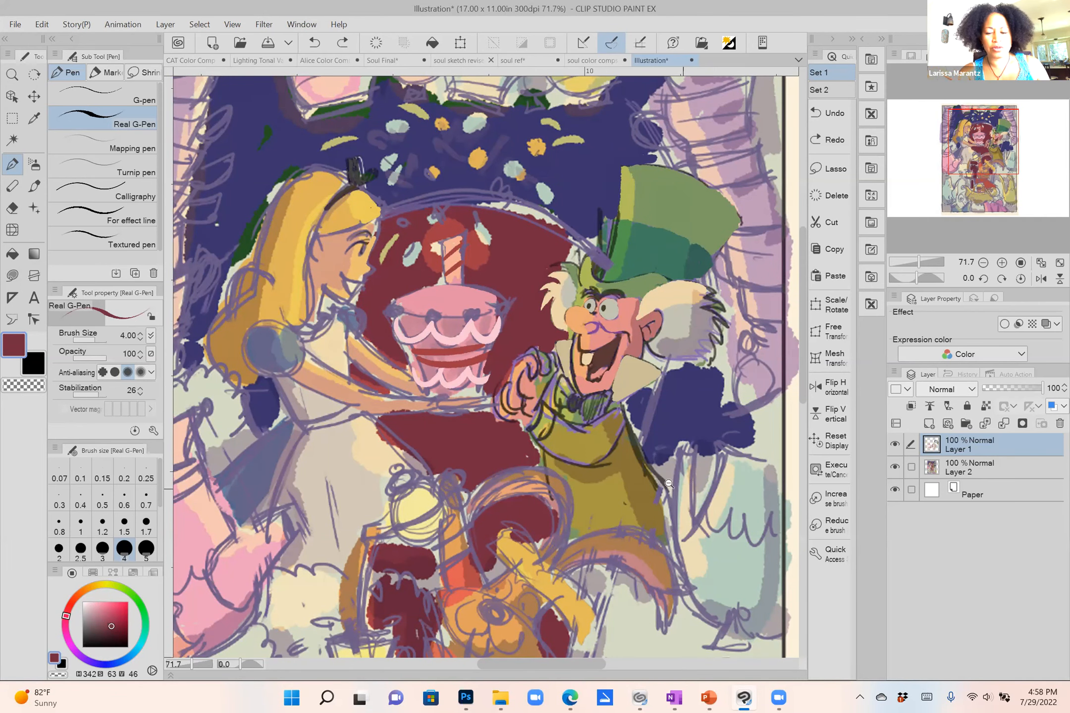
scroll(669, 483, down, 5)
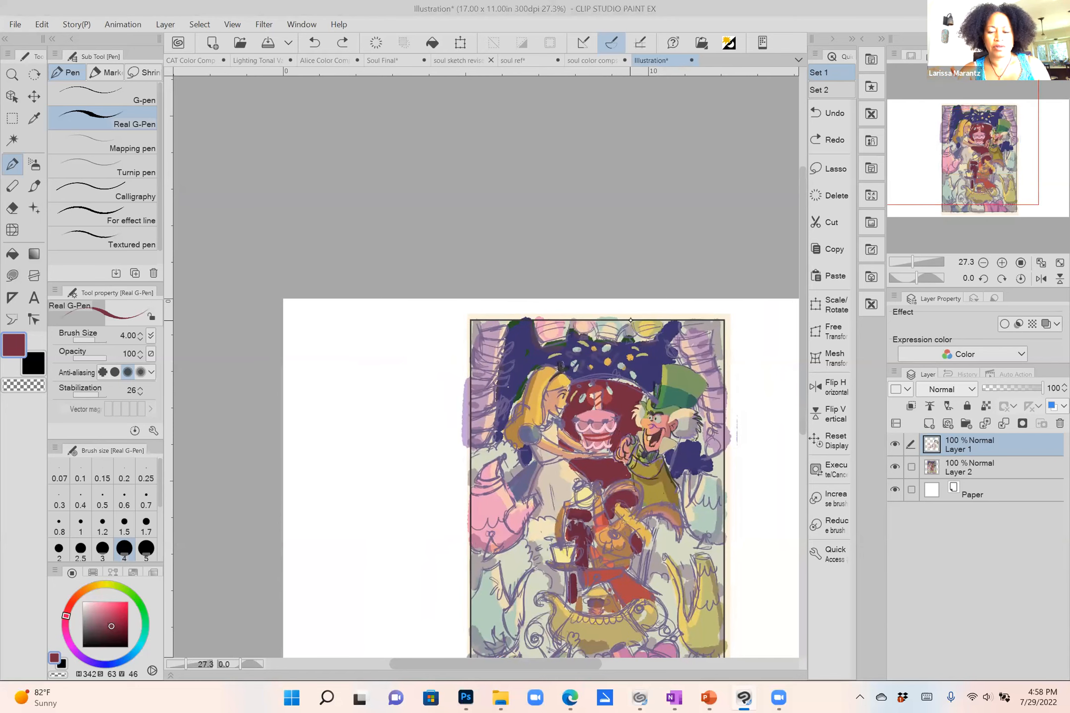
drag(597, 406, 613, 434)
key(ctrl+z)
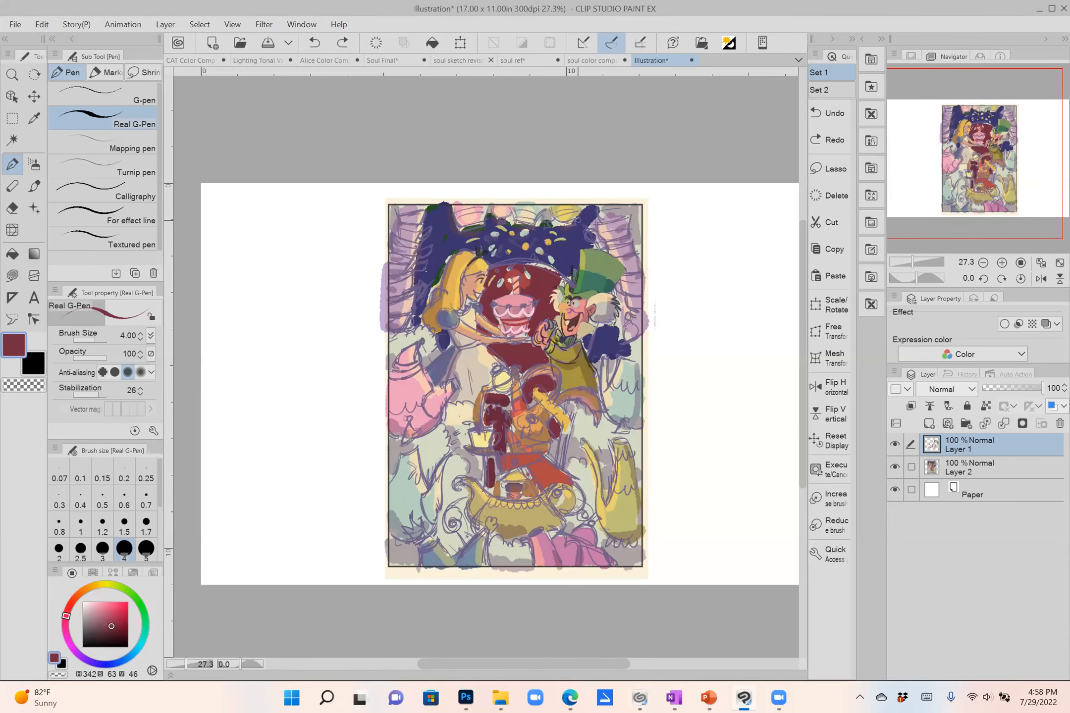
scroll(679, 405, up, 1)
drag(579, 221, 507, 229)
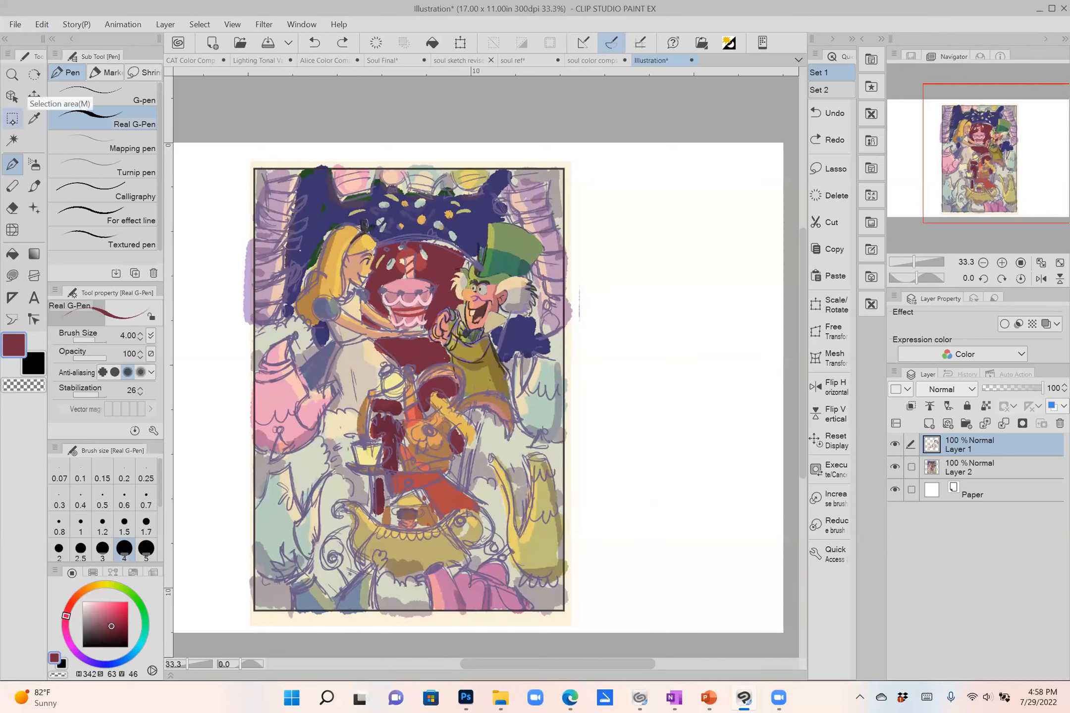
Hide Layer 1 and Layer 2 and add a new empty layer above them.
click(12, 119)
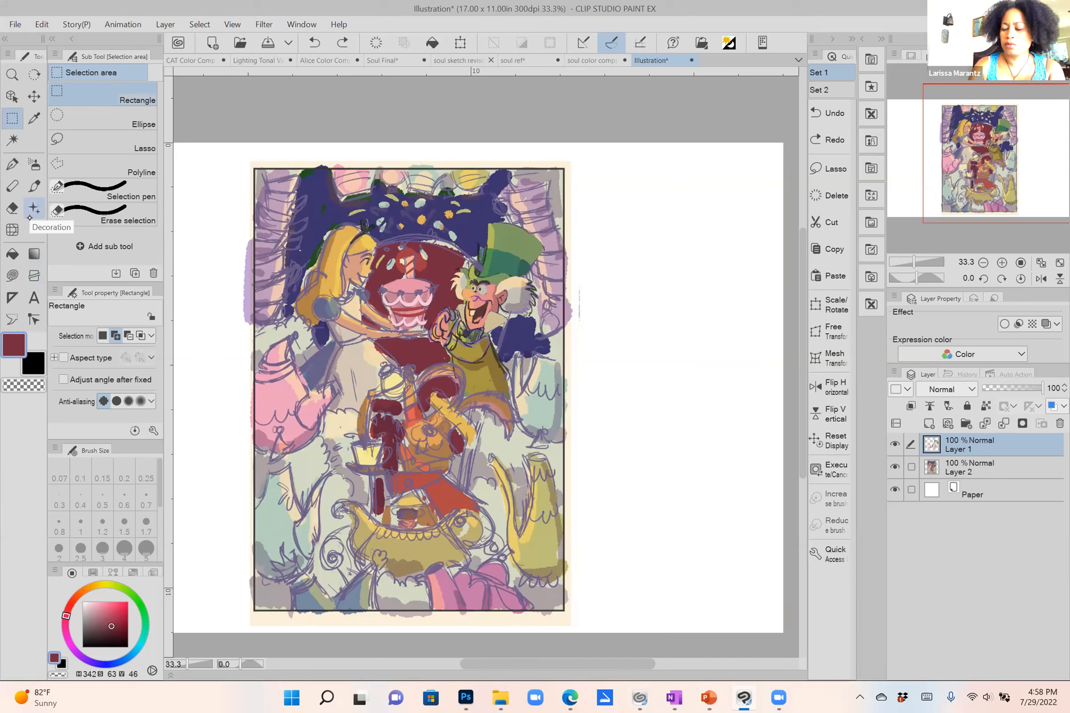
drag(895, 467, 894, 445)
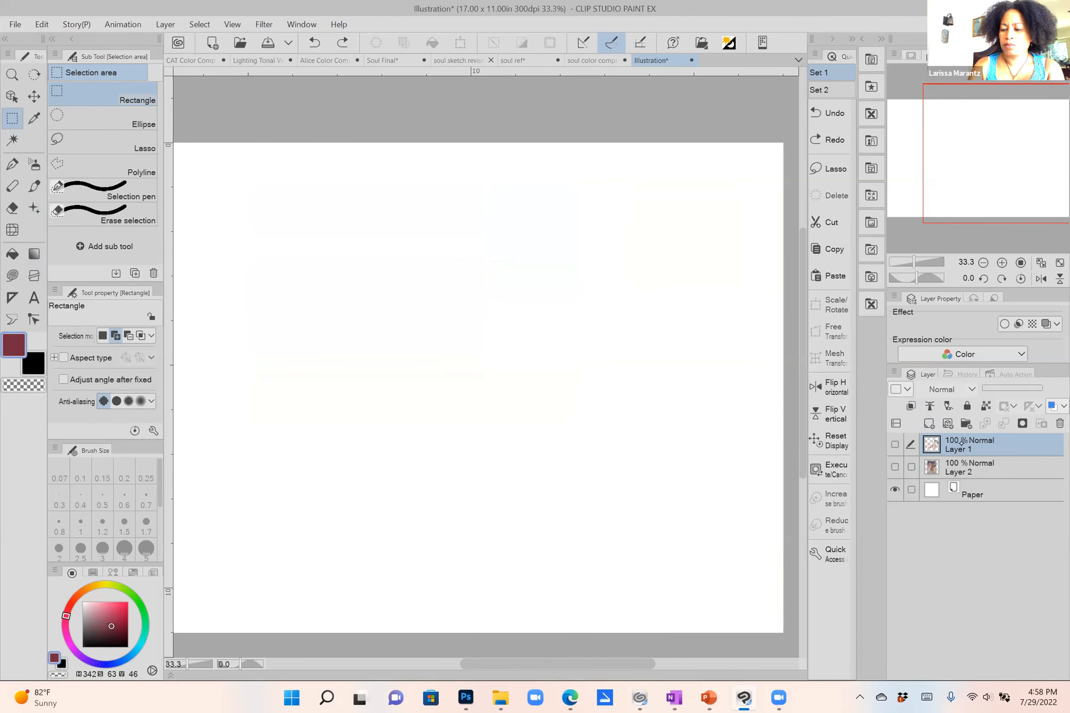
click(929, 424)
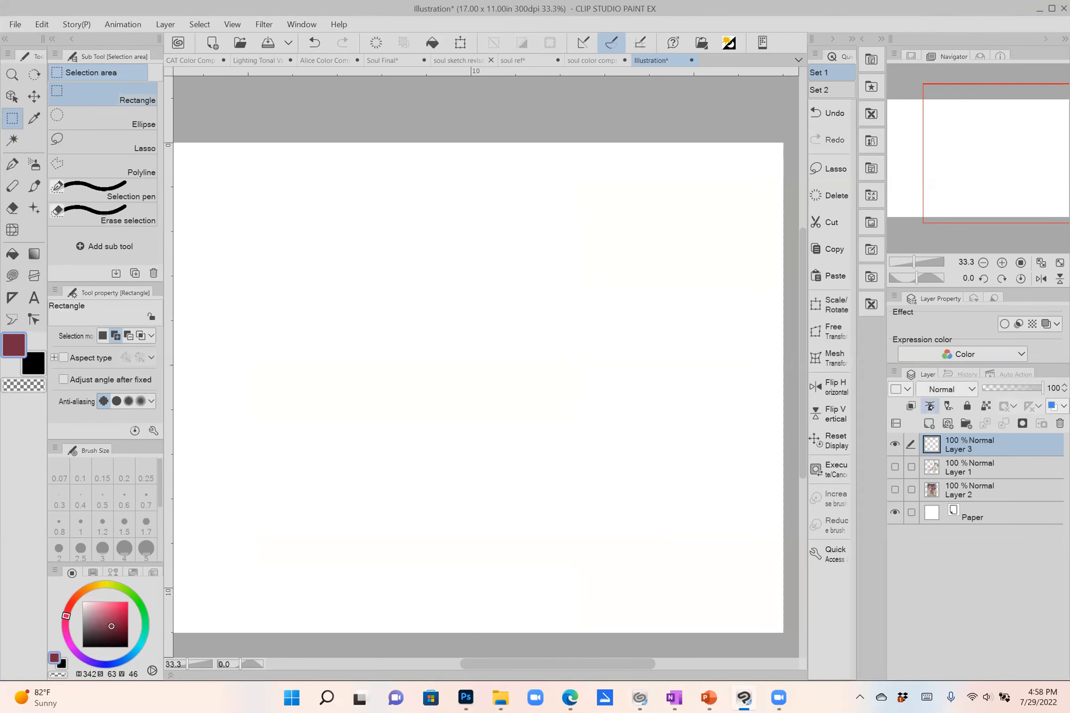
Choose the Darker pencil brush and enlarge it to size 10.
click(12, 187)
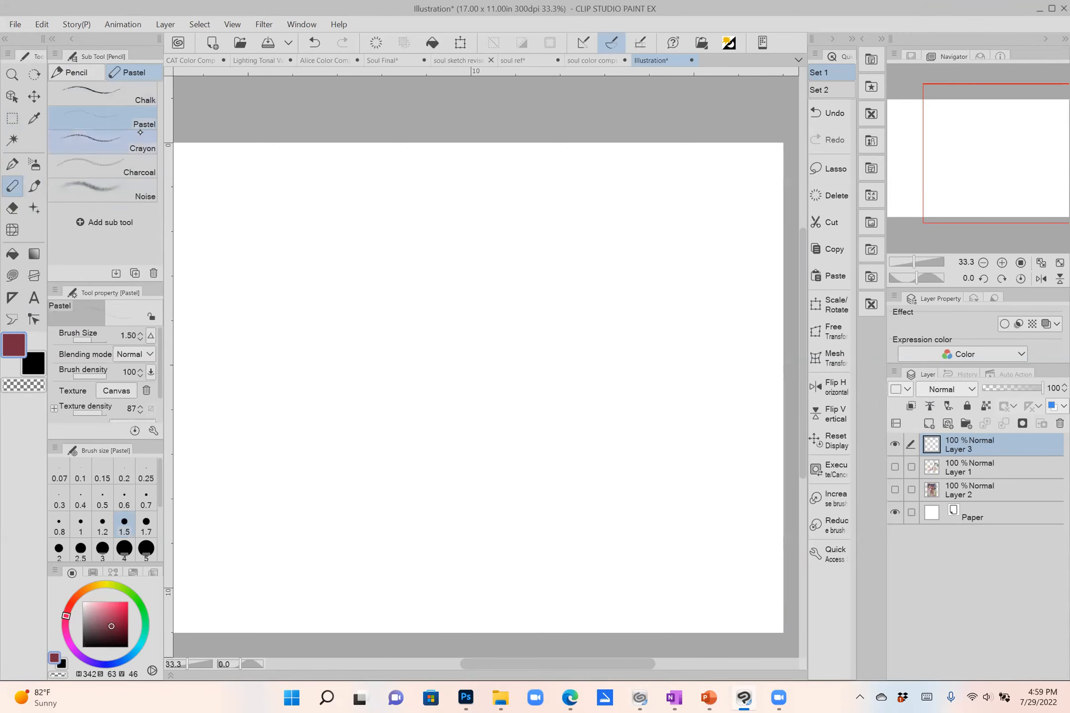
click(97, 75)
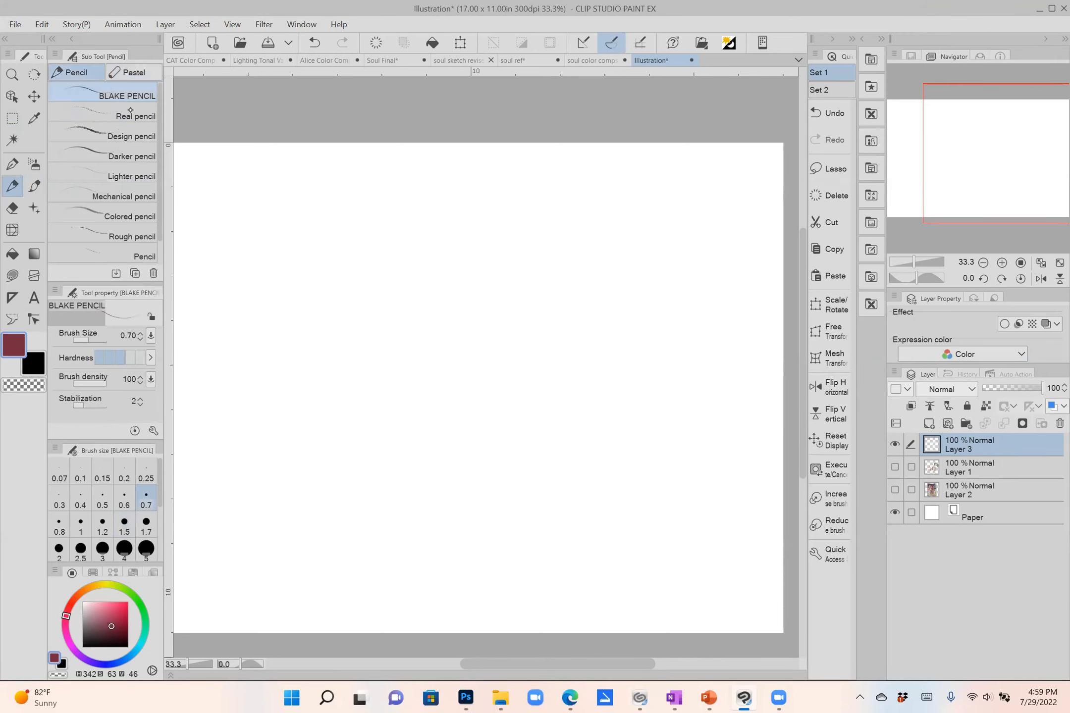
click(142, 157)
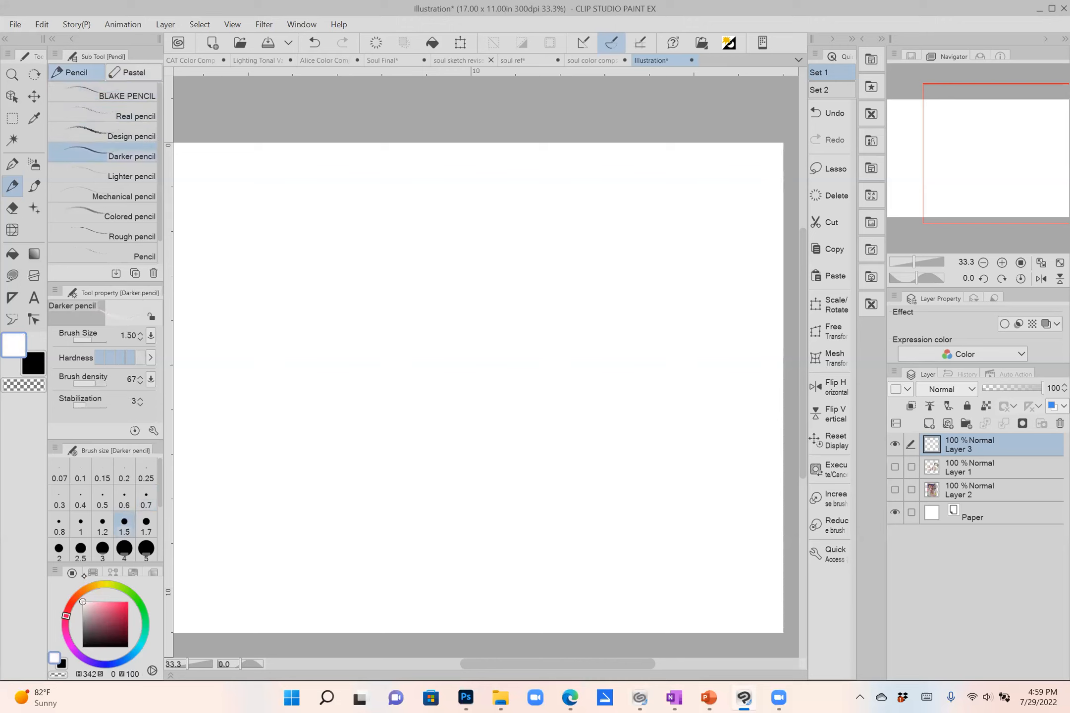
key(bracketright)
key(bracketright)
key(bracketright)
key(bracketright)
key(bracketright)
key(bracketright)
key(bracketright)
key(bracketright)
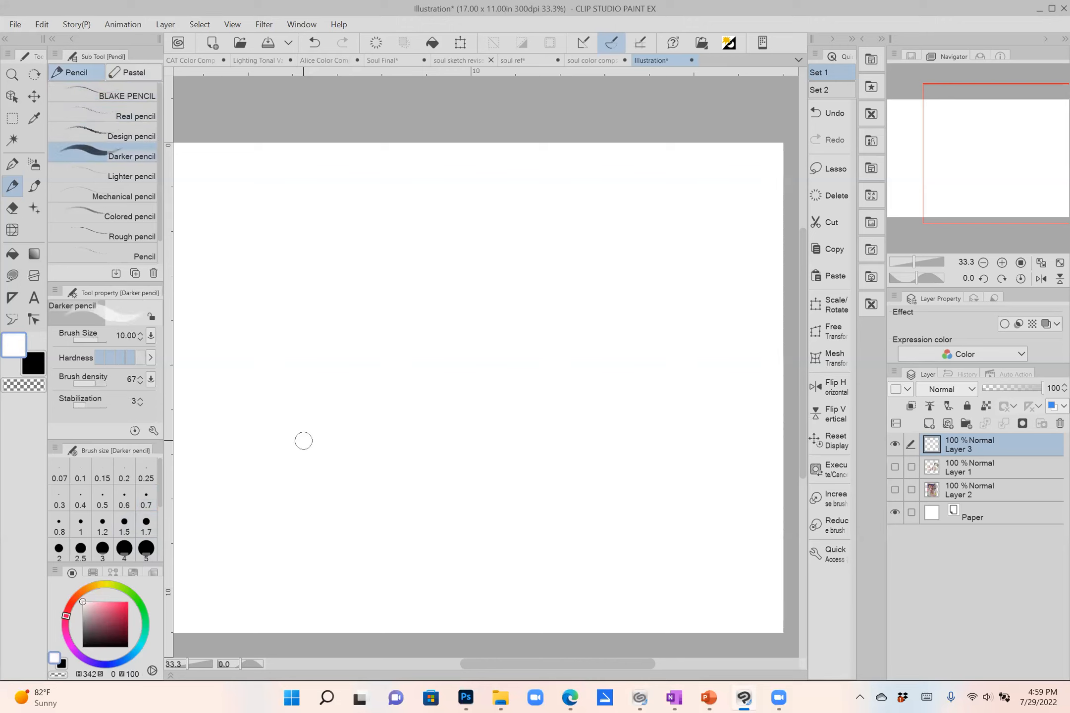
Scribble a light grey test patch on the blank canvas and overlap it with darker grey strokes.
click(89, 612)
click(82, 618)
mouse_move(361, 363)
mouse_down()
mouse_move(390, 343)
mouse_move(374, 406)
mouse_move(409, 352)
mouse_move(422, 358)
mouse_move(418, 337)
mouse_move(485, 335)
mouse_move(461, 340)
mouse_move(429, 393)
mouse_move(385, 435)
mouse_up()
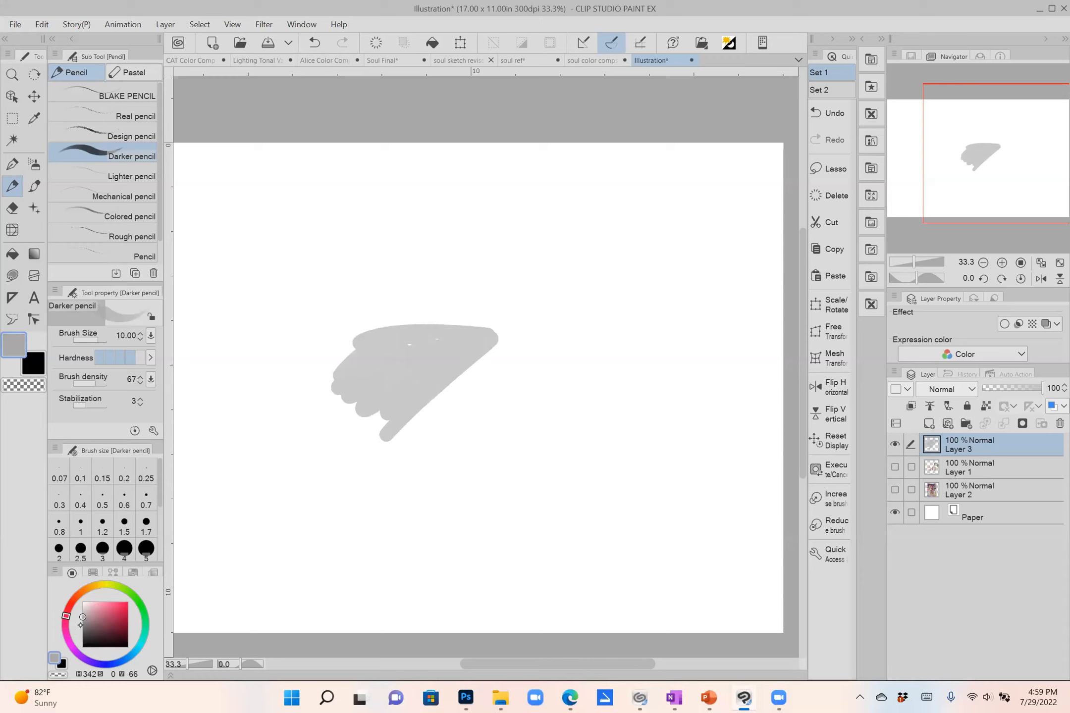
drag(85, 616, 83, 628)
mouse_move(409, 421)
mouse_down()
mouse_move(491, 347)
mouse_move(456, 395)
mouse_move(456, 419)
mouse_move(483, 423)
mouse_move(523, 389)
mouse_move(439, 365)
mouse_move(352, 400)
mouse_move(367, 341)
mouse_up()
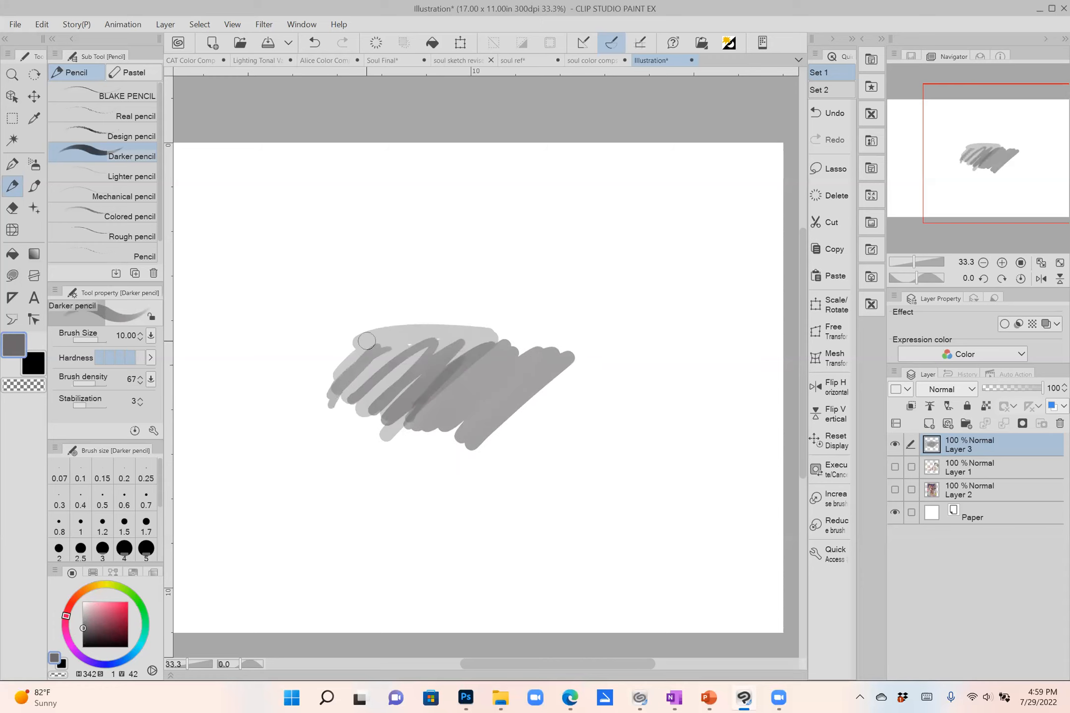
Choose the Colored pencil brush, enlarge it to size 15 and pick a darker grey.
click(132, 216)
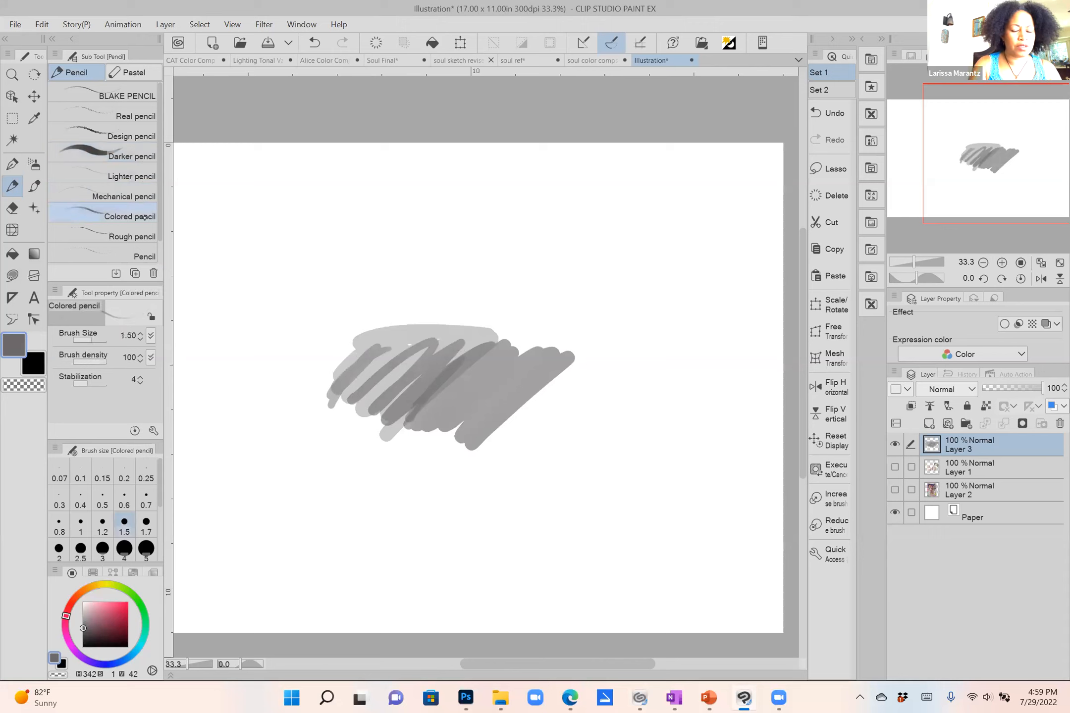
key(bracketright)
key(bracketright)
key(bracketright)
key(bracketright)
key(bracketright)
key(bracketright)
key(bracketright)
key(bracketright)
click(83, 646)
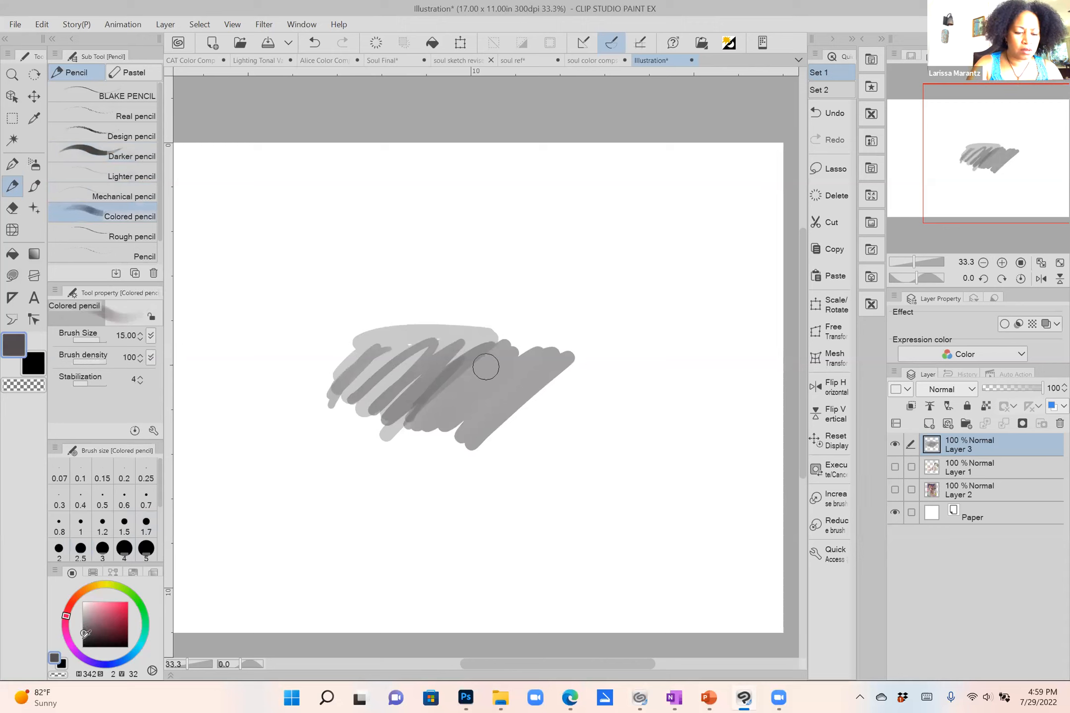